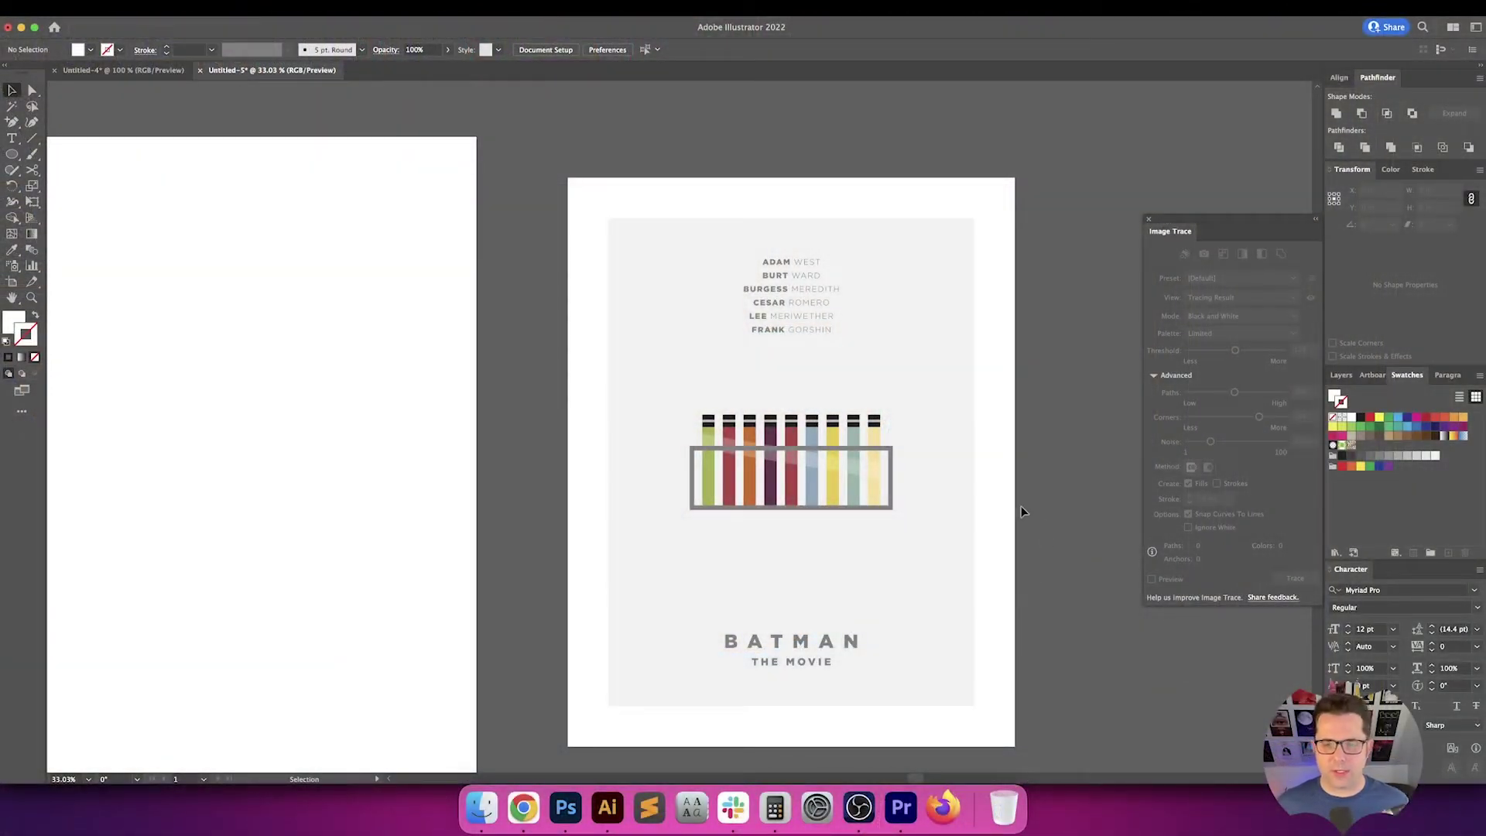
# Close the Image Trace panel to clear the workspace around the blank artboard and the reference poster
pyautogui.scroll(-5, 1020, 504)
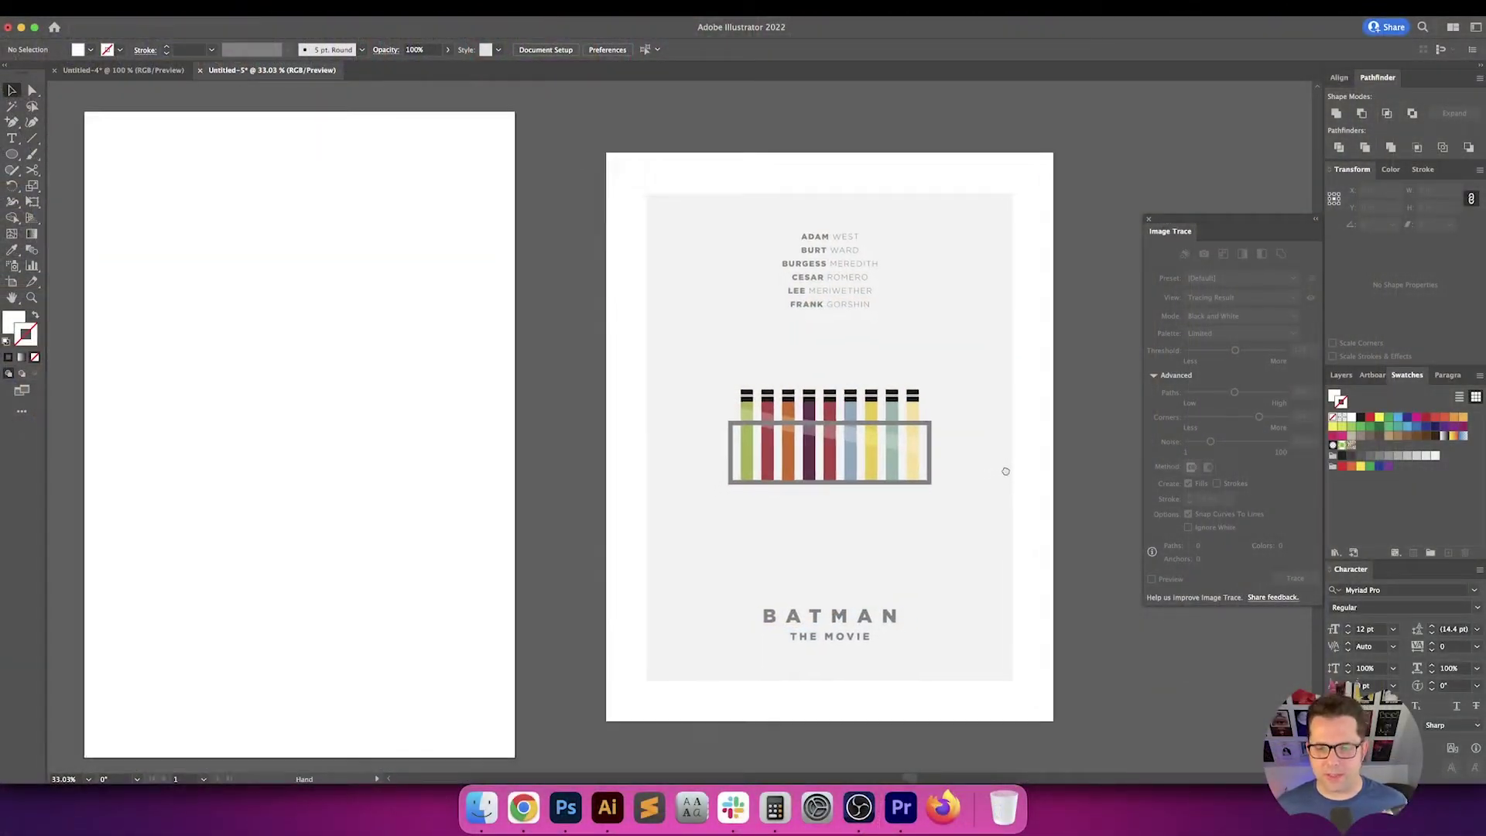
pyautogui.click(1148, 220)
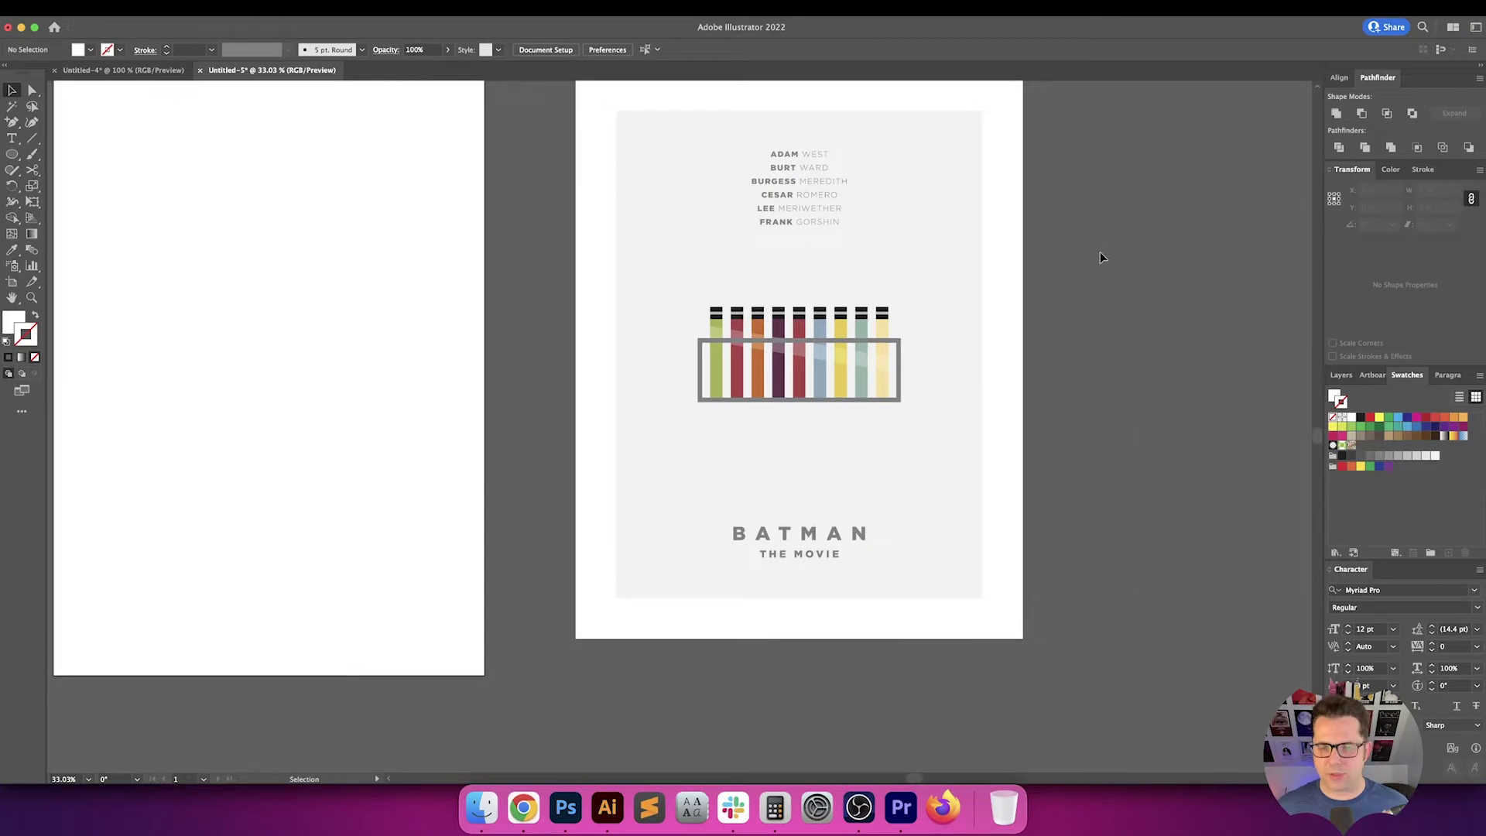
pyautogui.moveTo(1101, 255); pyautogui.dragTo(1165, 278)
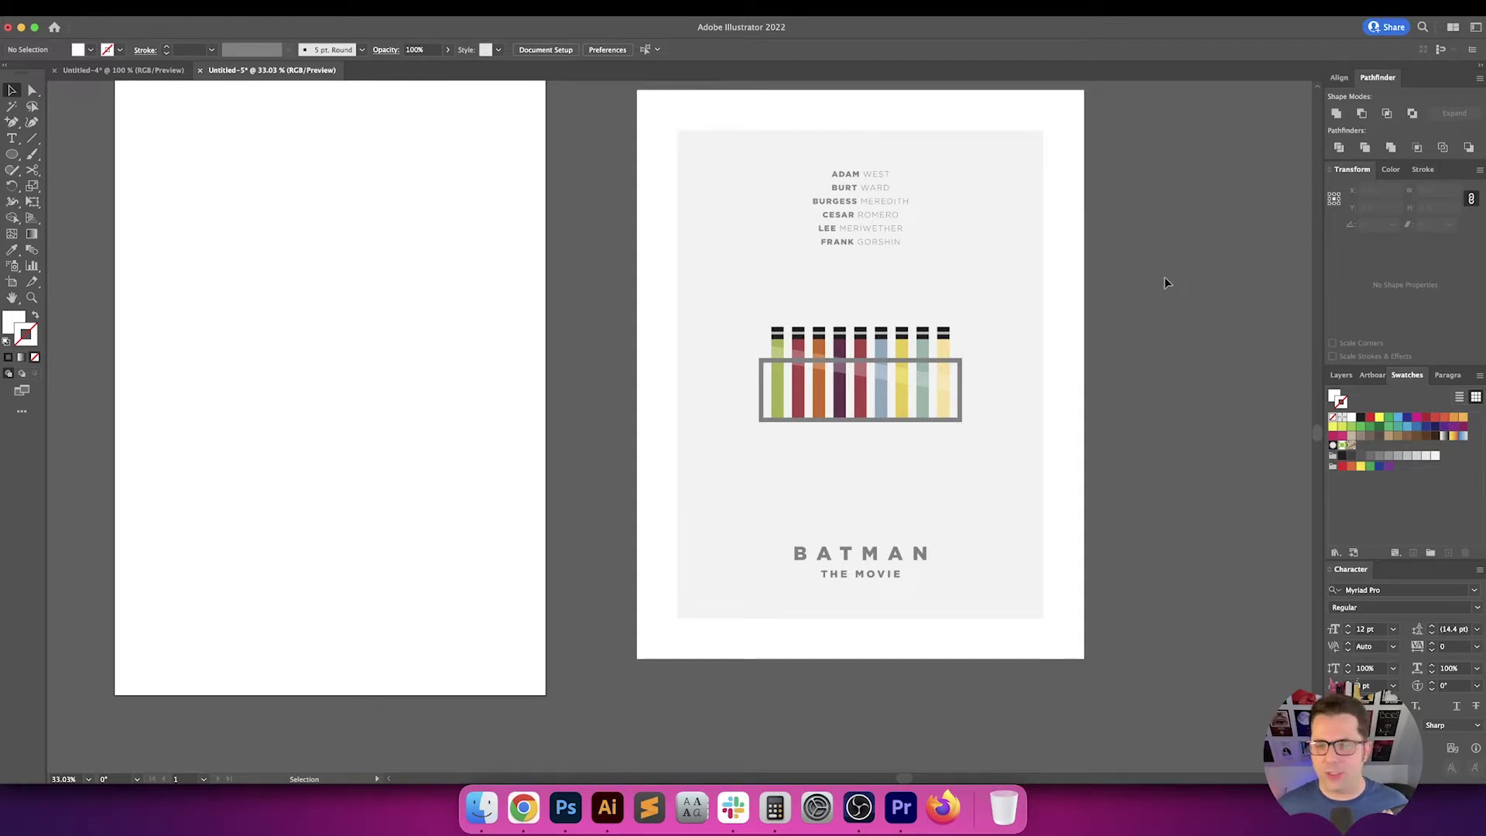
pyautogui.moveTo(1164, 277); pyautogui.dragTo(1188, 331)
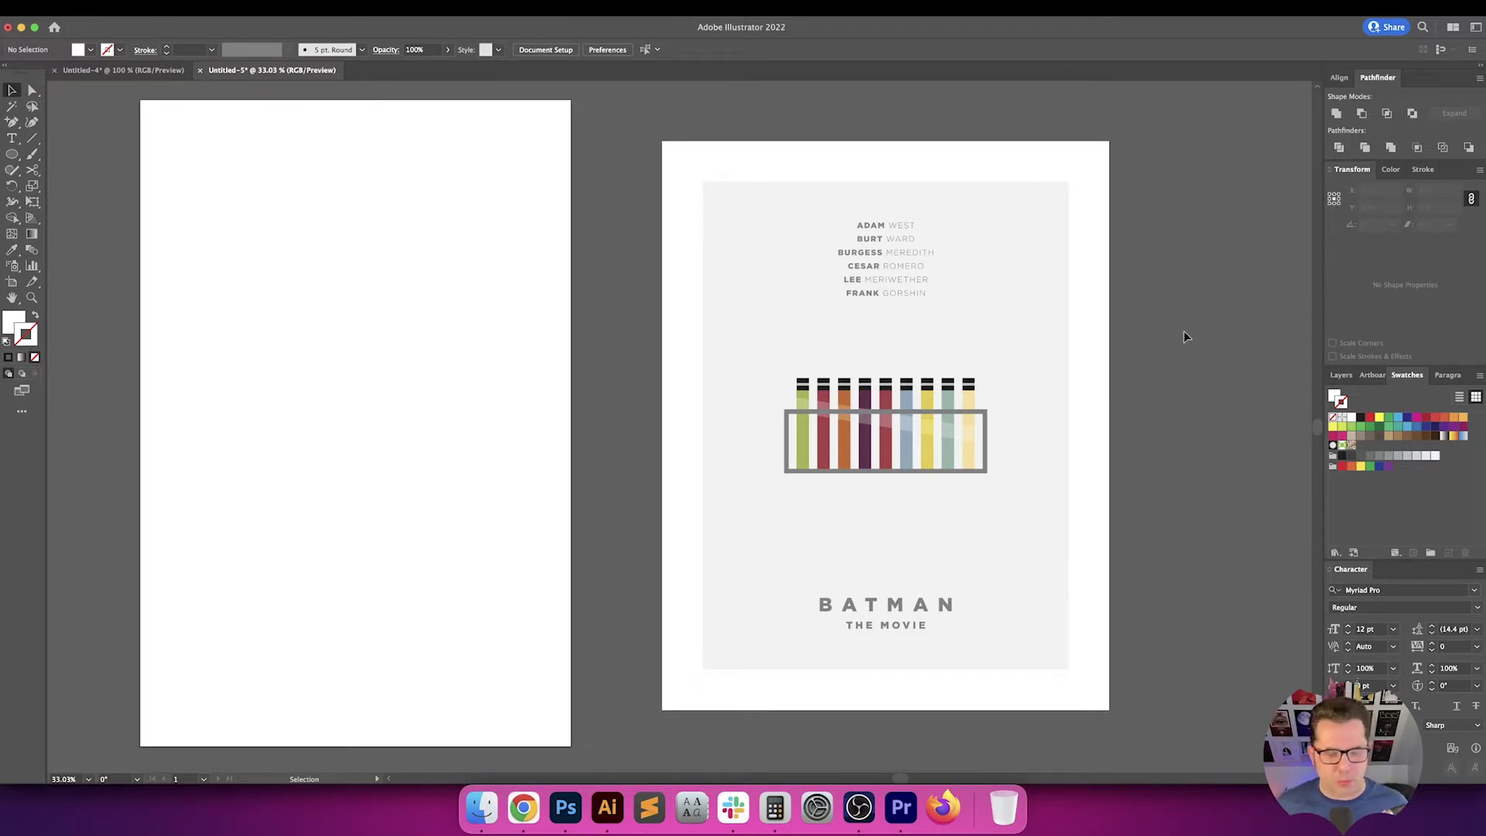
# Draw a rectangle about 13.64 by 19.94 in on the blank artboard and fill it with the reference poster's light grey background colour
pyautogui.click(12, 154)
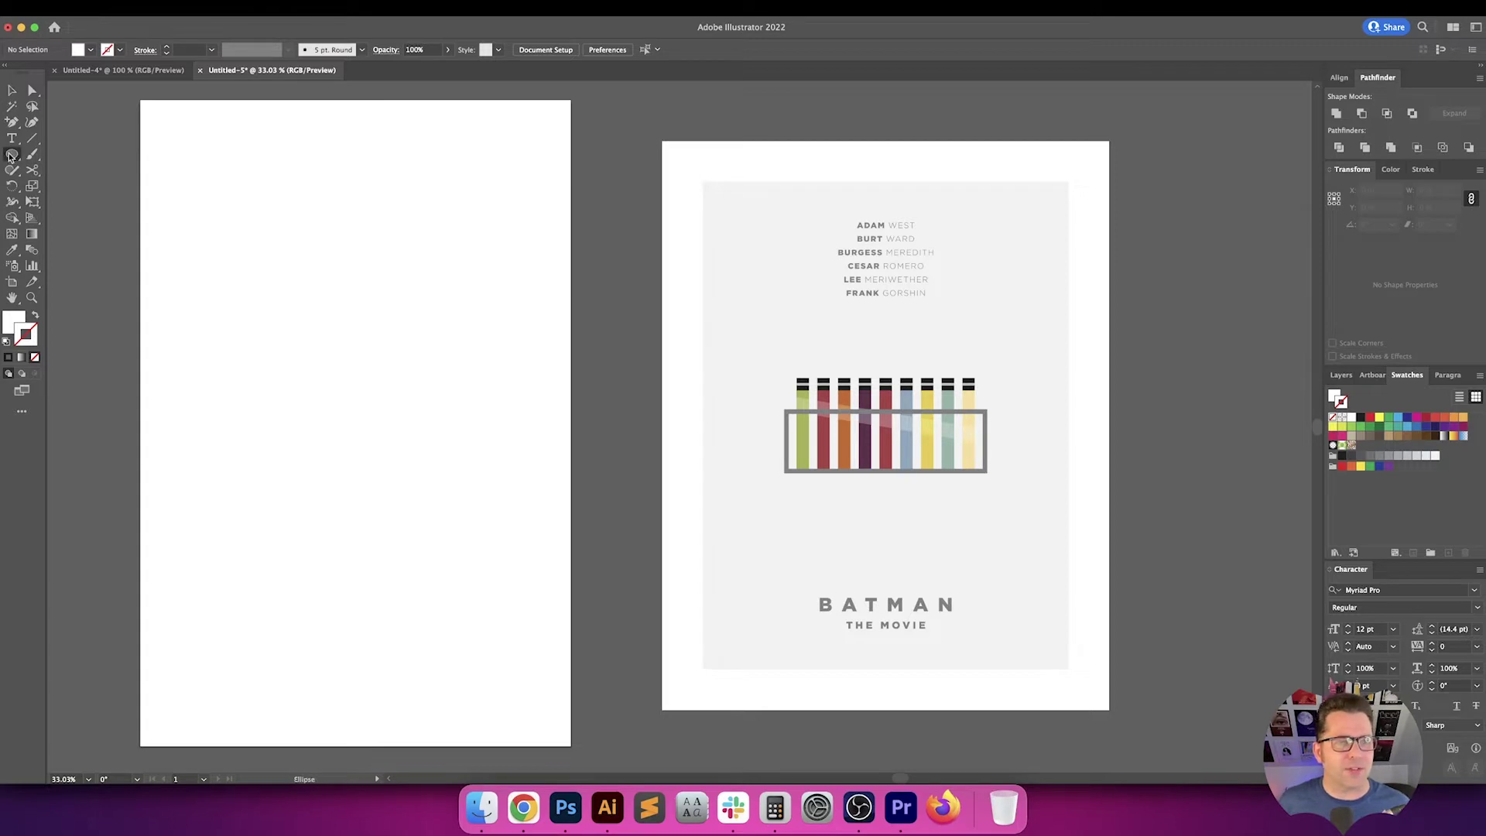
pyautogui.click(41, 158)
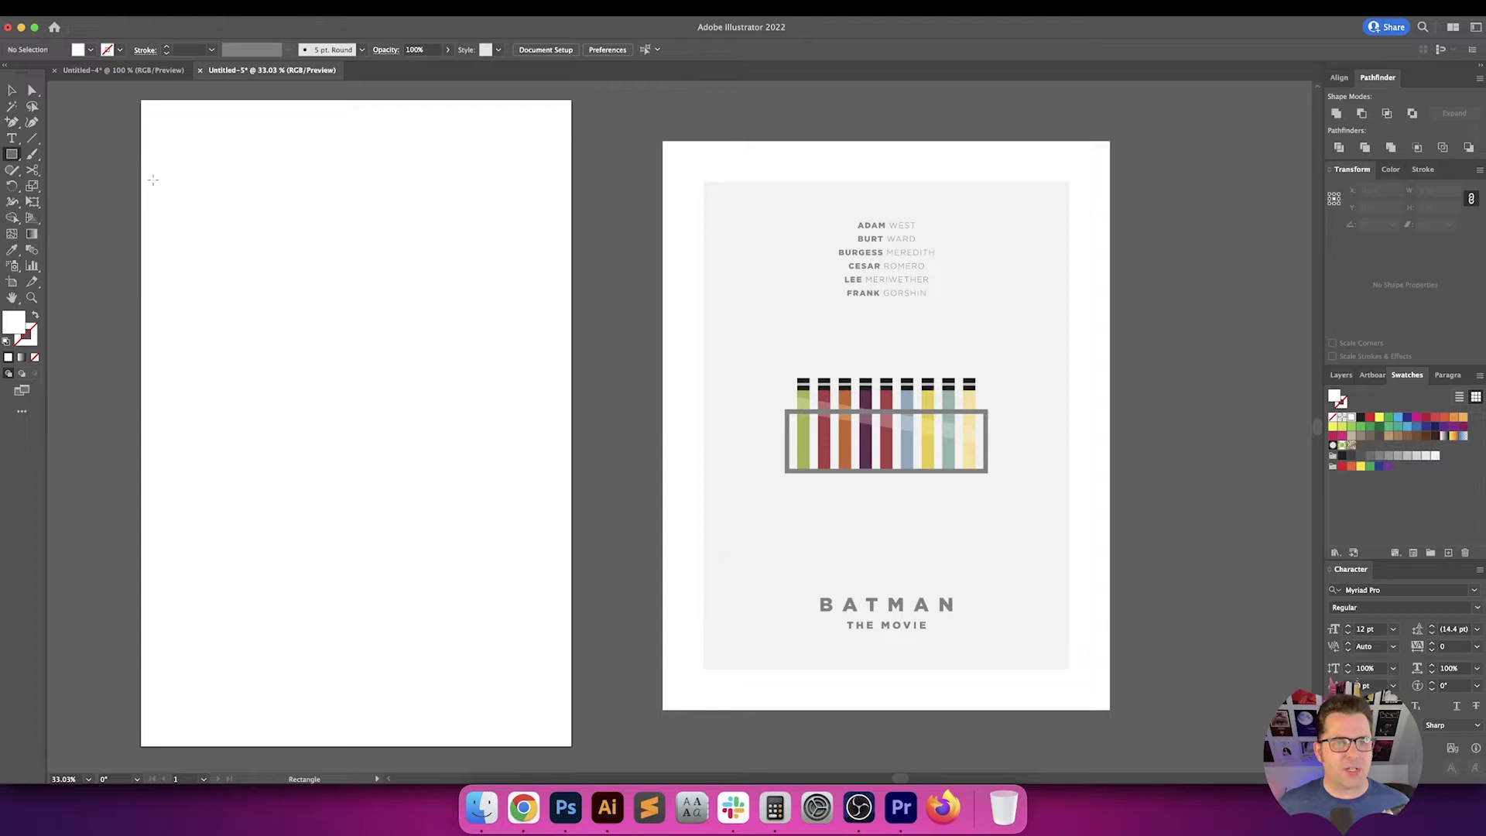
pyautogui.moveTo(156, 157); pyautogui.dragTo(482, 635)
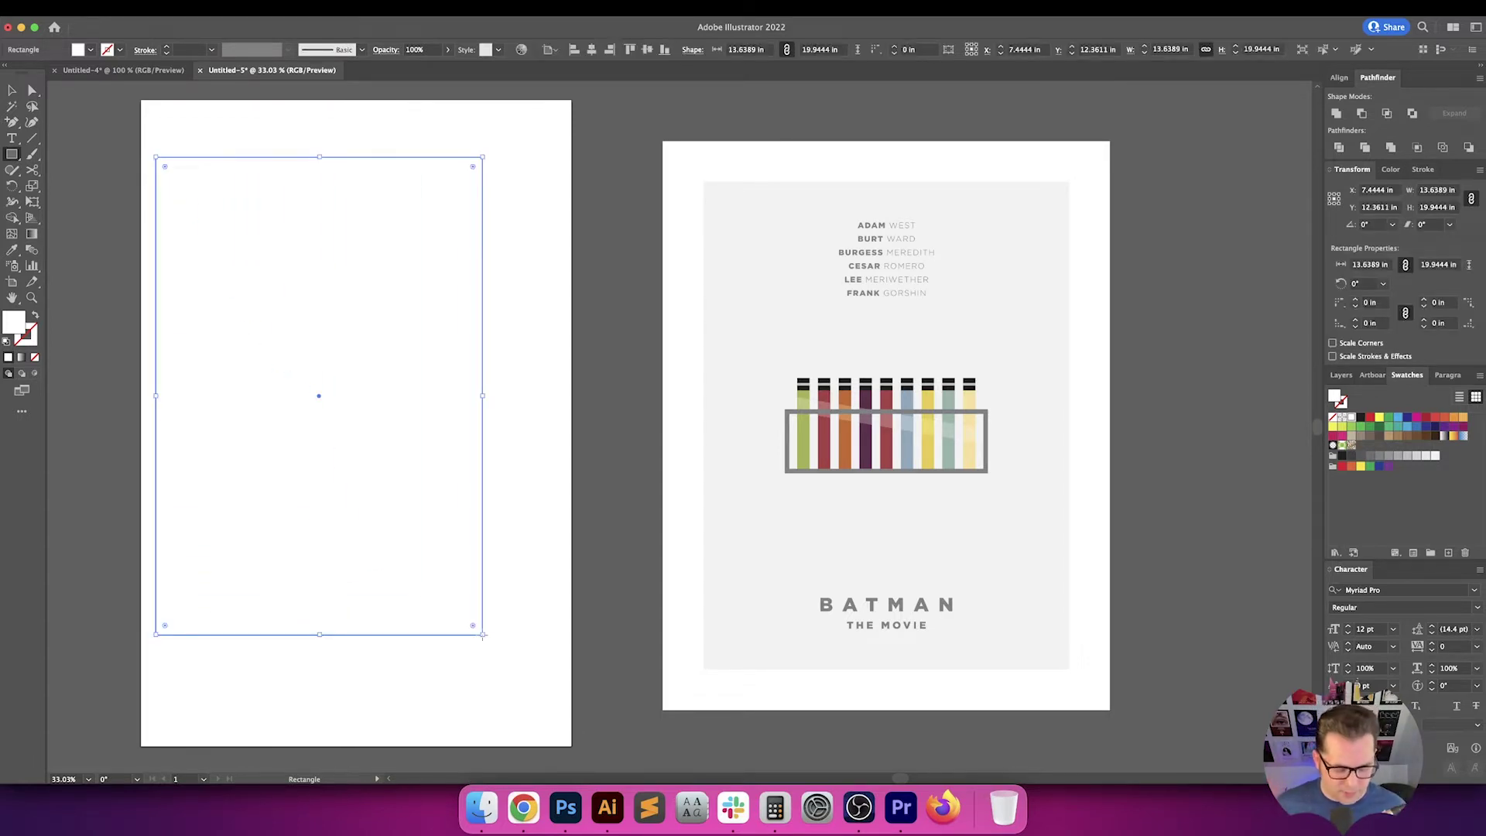
pyautogui.press('v')
pyautogui.press('i')
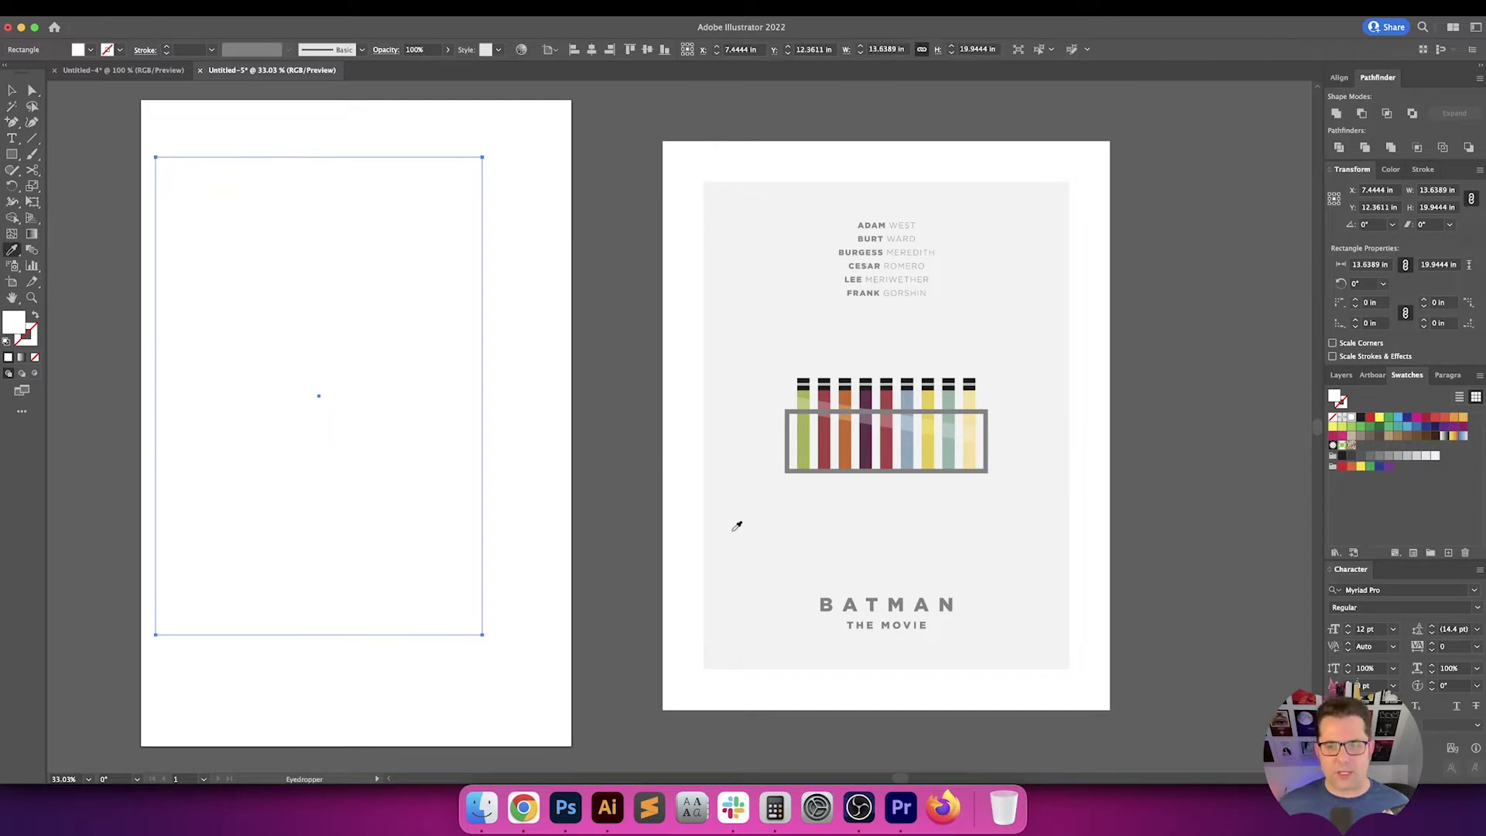
pyautogui.click(732, 379)
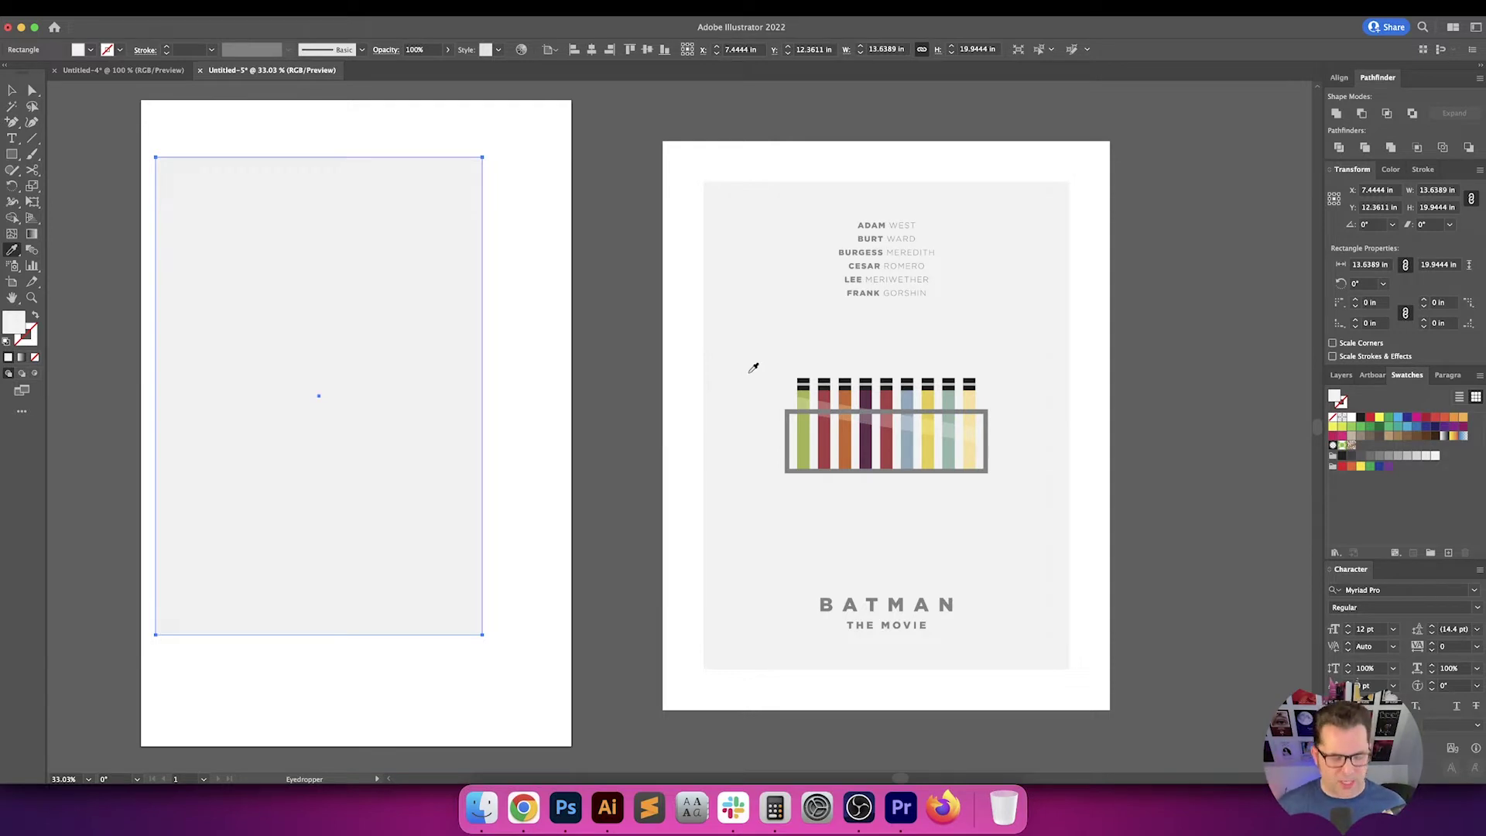
# Align the grey rectangle to the artboard's top-left corner and move it 1 in horizontally and 1 in vertically
pyautogui.press('v')
pyautogui.click(500, 268)
pyautogui.click(476, 209)
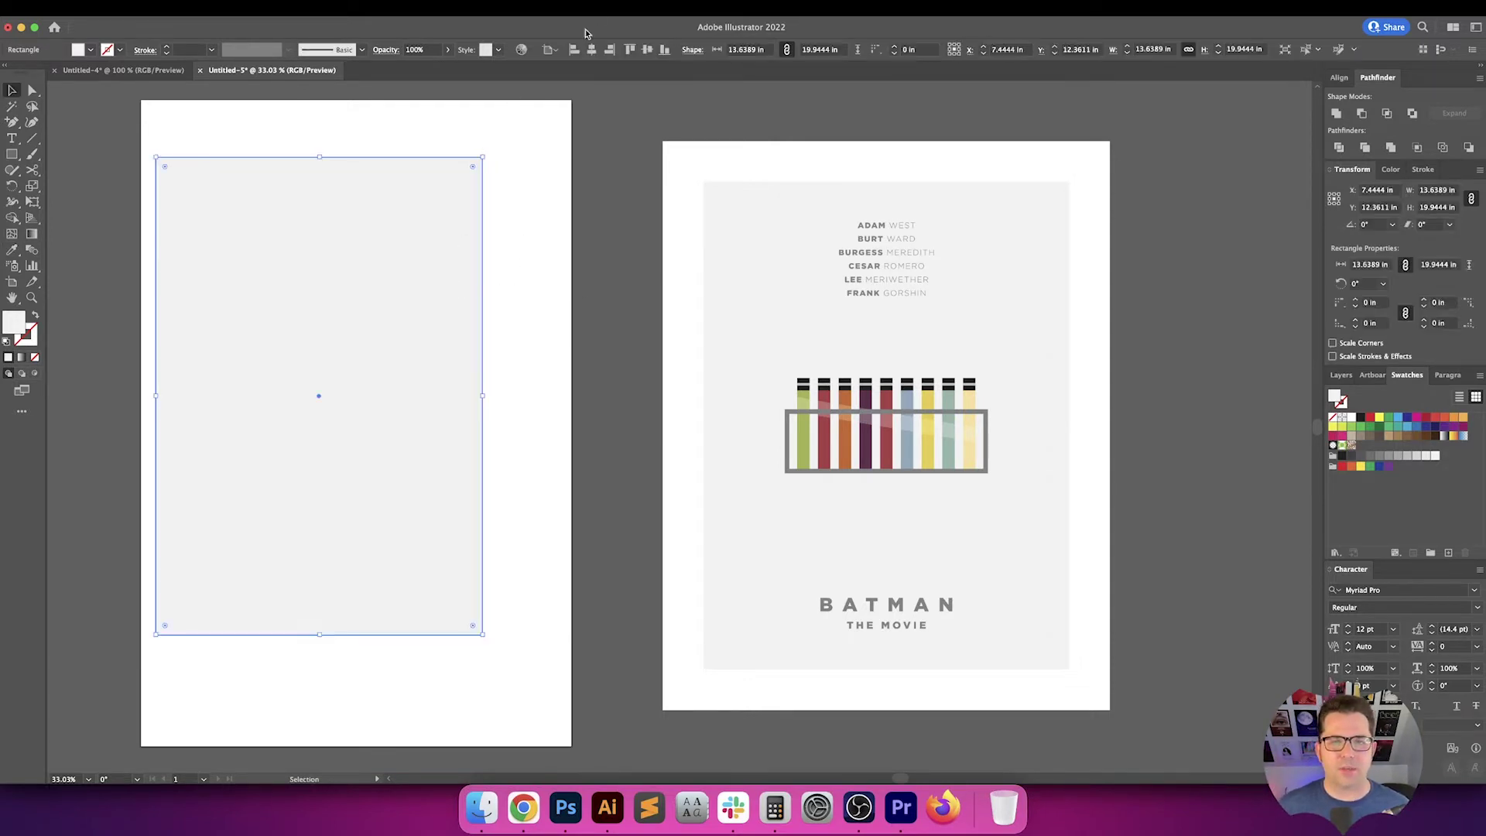
pyautogui.click(574, 50)
pyautogui.click(630, 49)
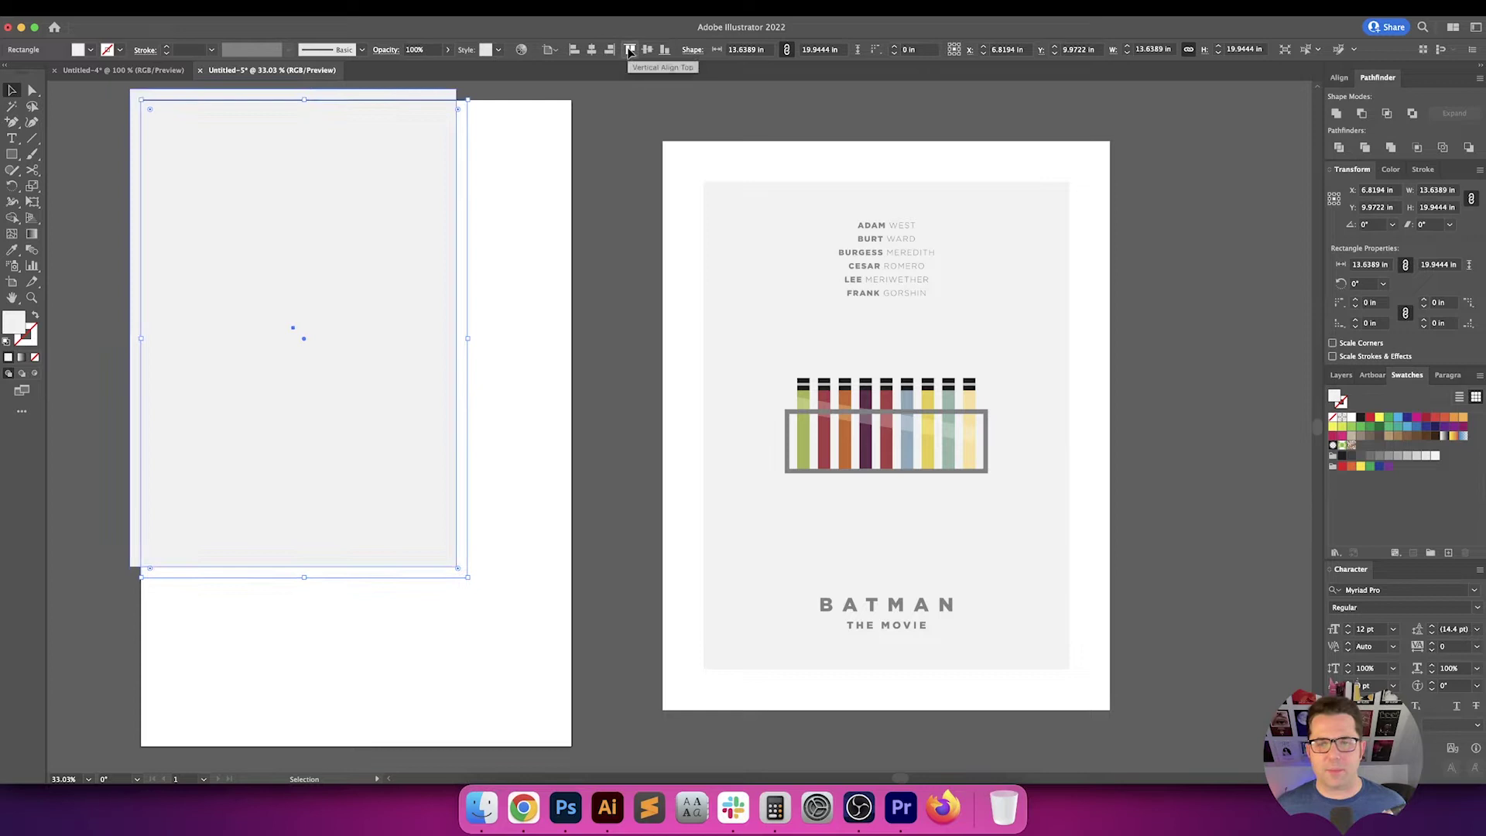
pyautogui.press('Return')
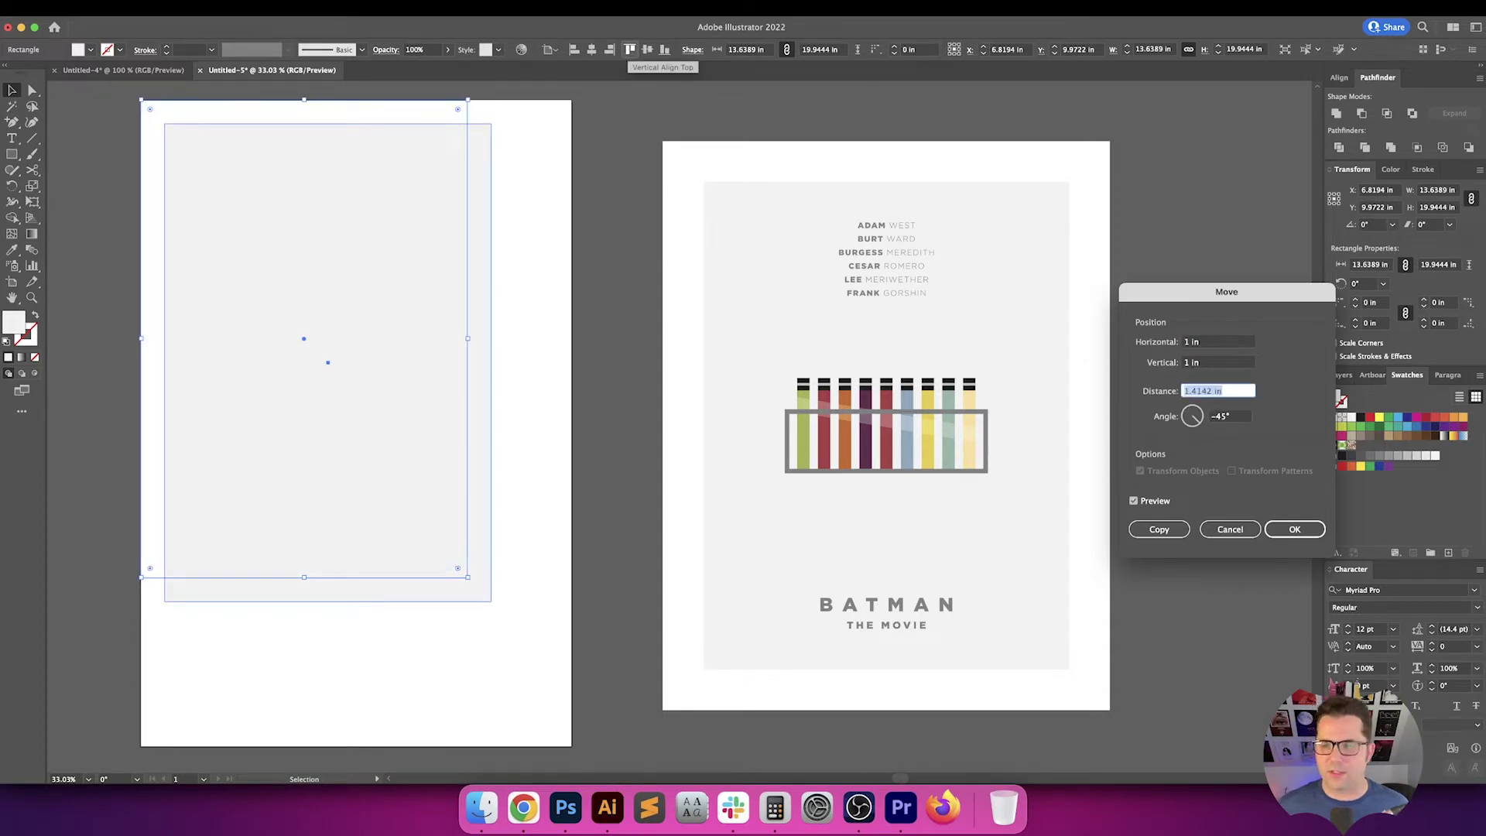
pyautogui.press('Return')
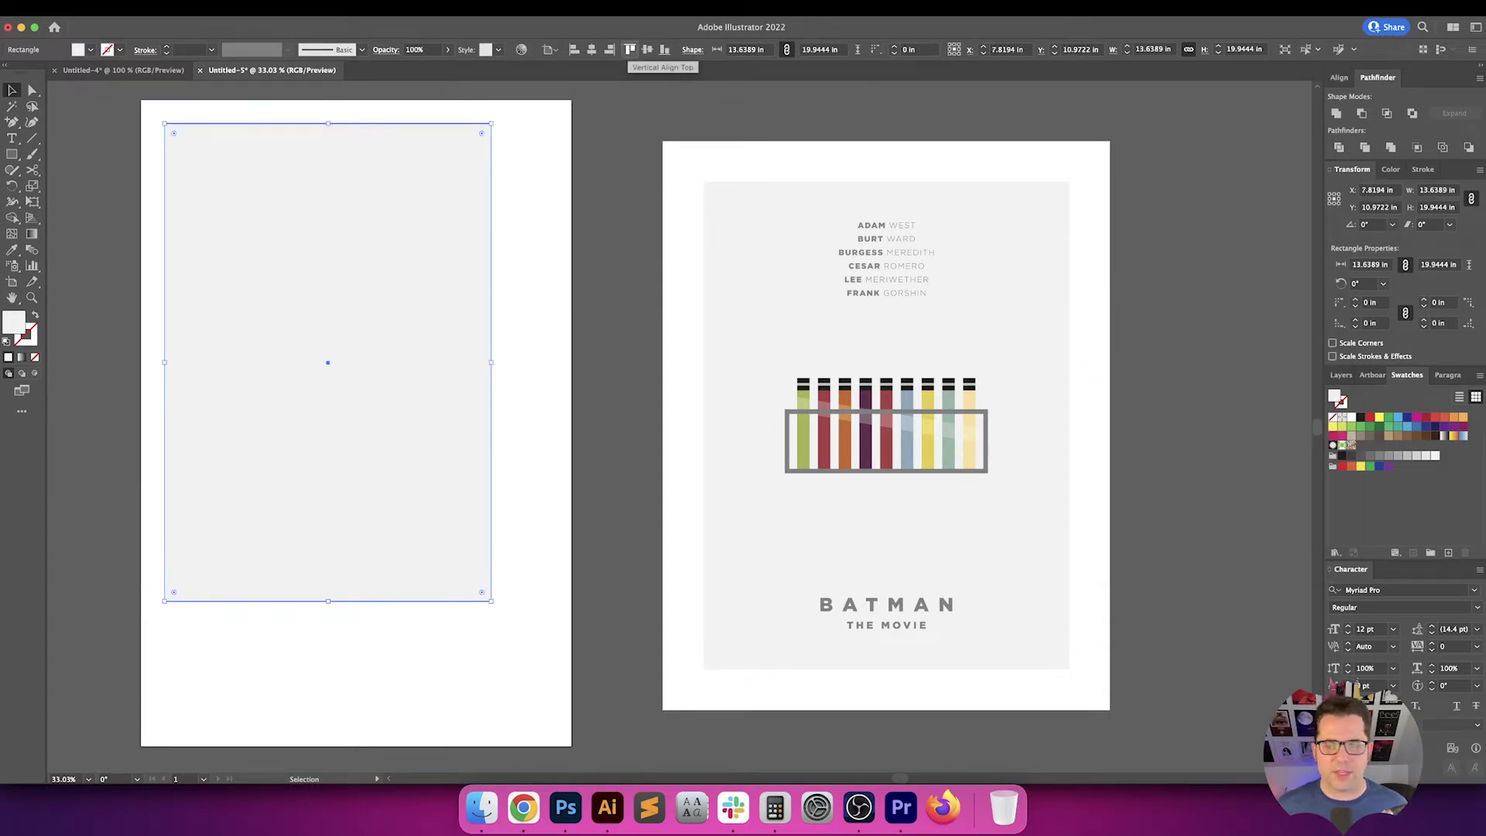
# Resize the grey rectangle to 16 in wide and 25 in high, using its top-left corner as the reference point
pyautogui.click(1331, 195)
pyautogui.click(1443, 190)
pyautogui.write('14')
pyautogui.press('Return')
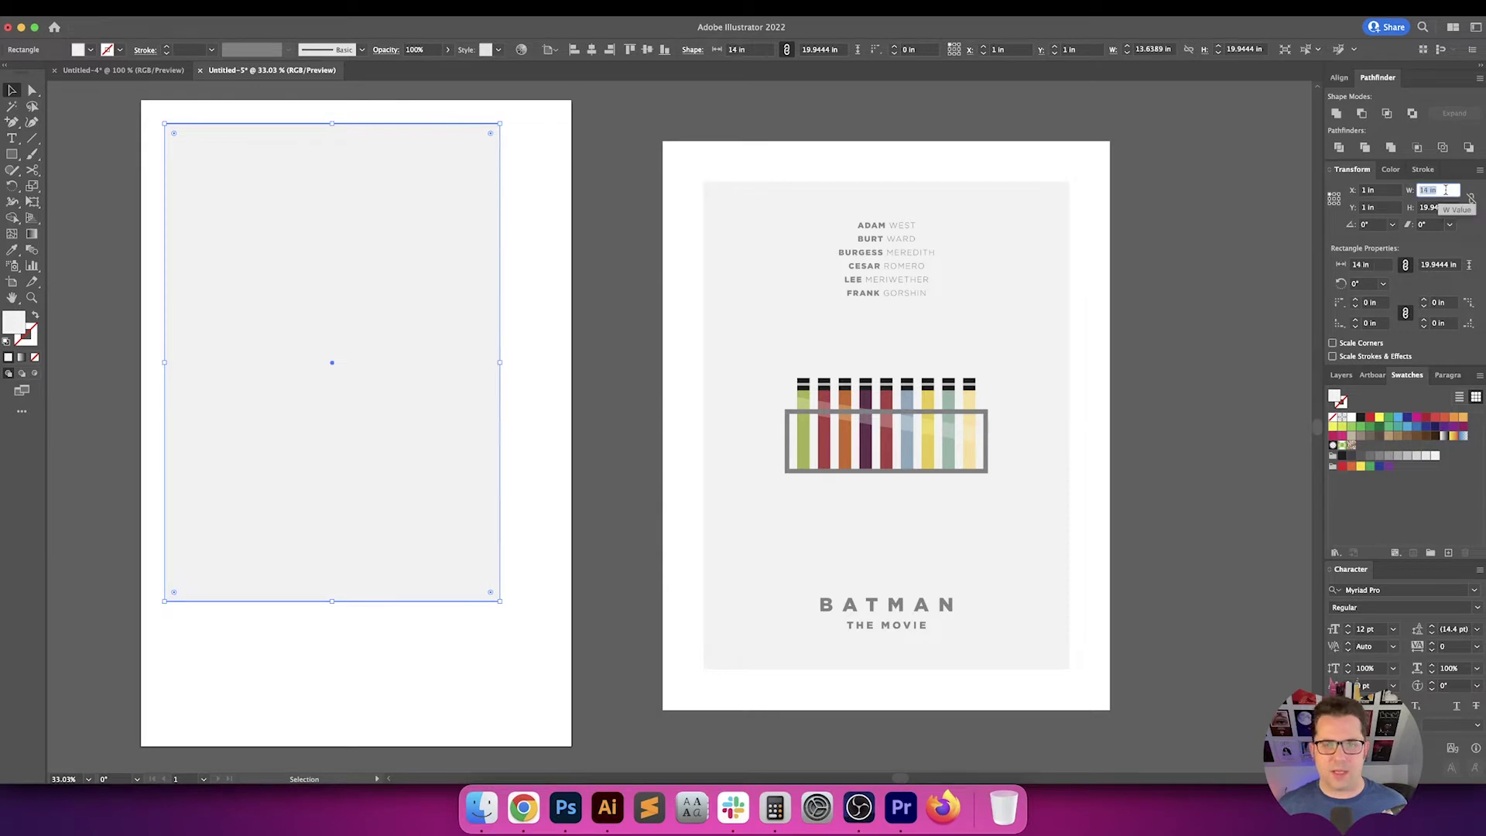
pyautogui.write('16')
pyautogui.press('Return')
pyautogui.press('Tab')
pyautogui.write('20')
pyautogui.press('Return')
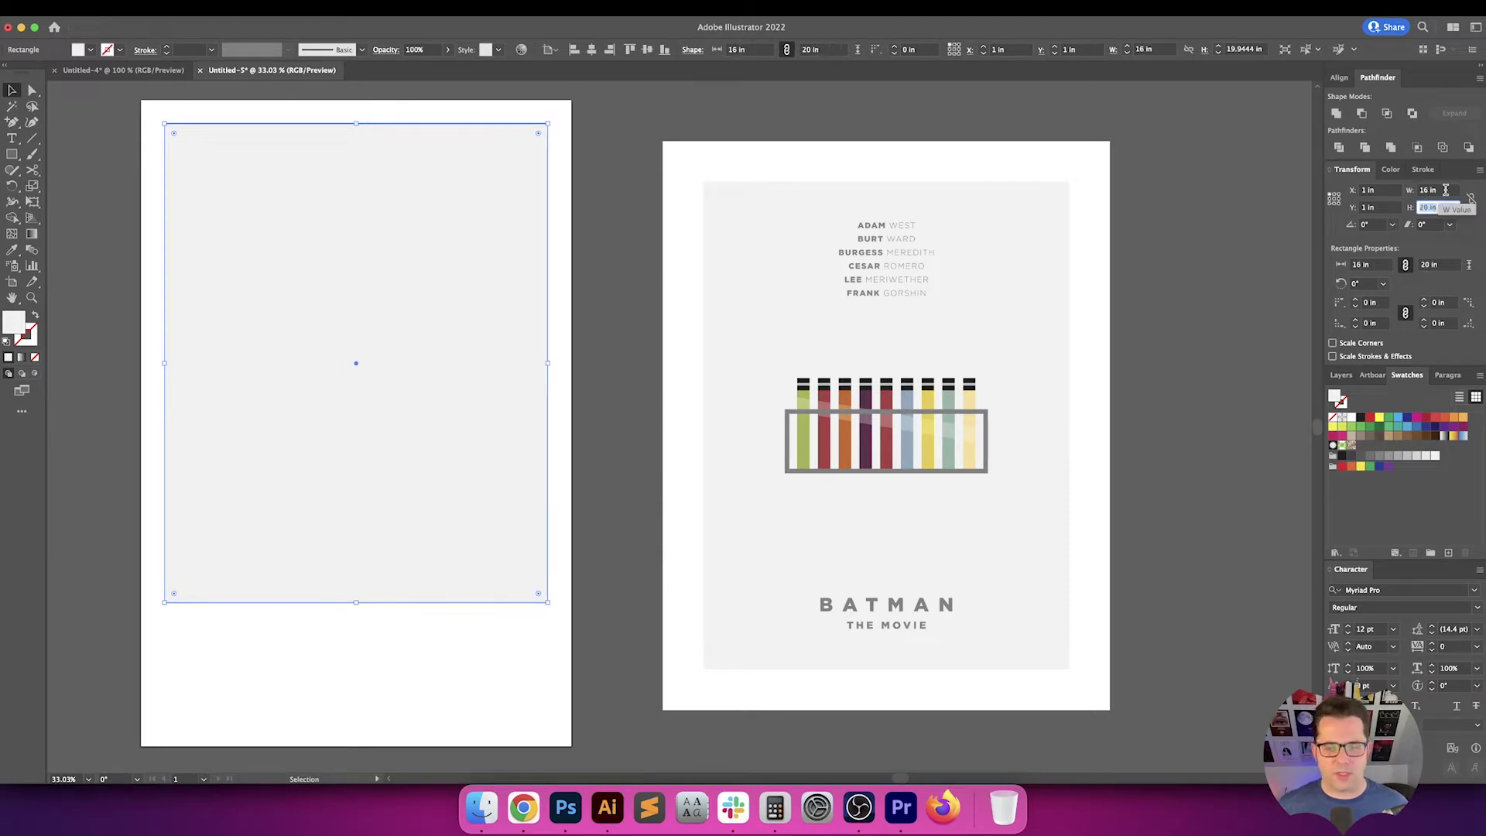
pyautogui.press('Up')
pyautogui.press('Up')
pyautogui.press('Up')
pyautogui.press('Up')
pyautogui.press('Up')
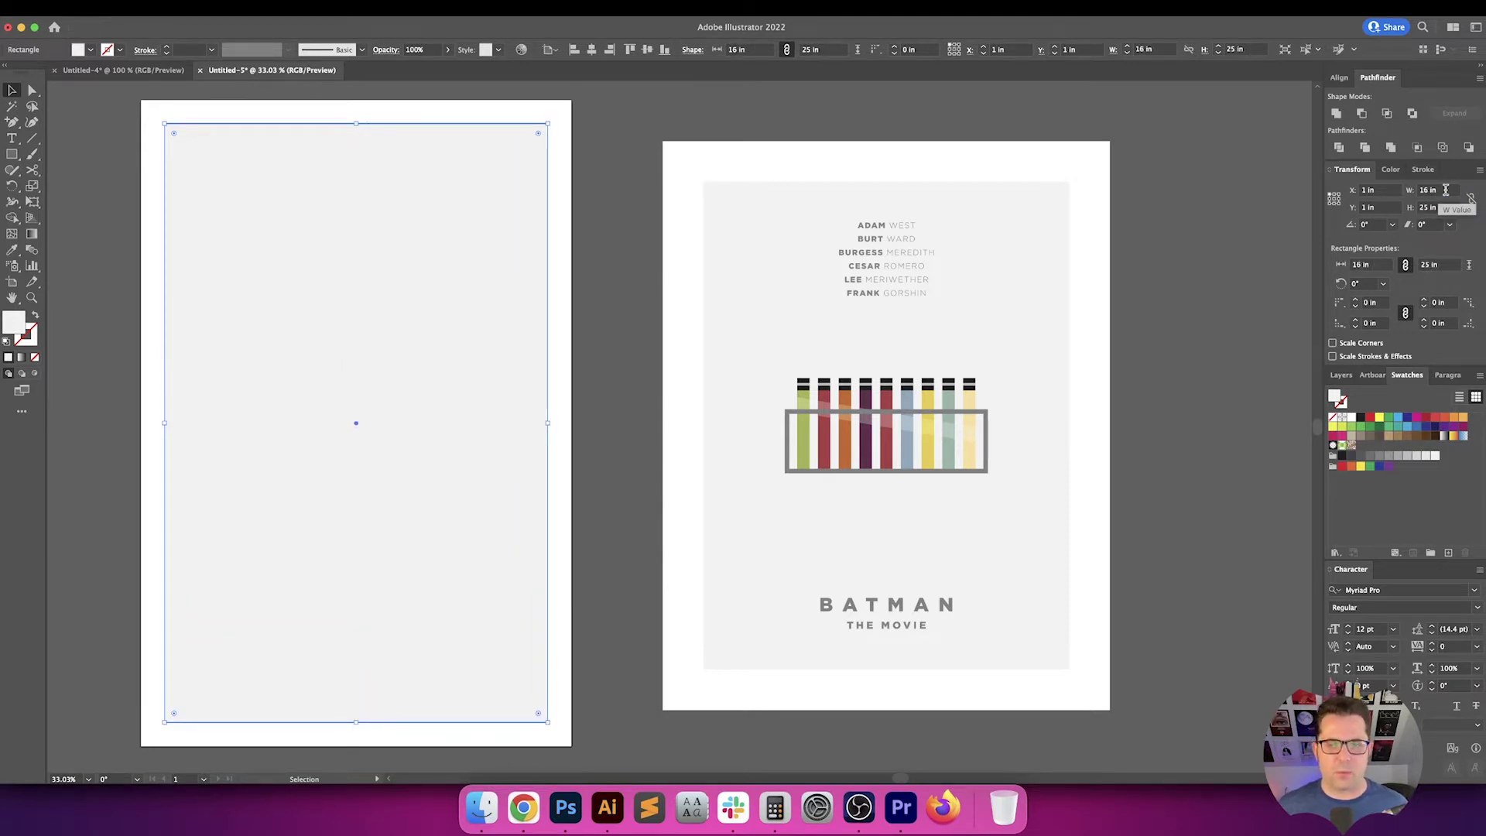
# Place the grey rectangle at X 2 in and Y 2 in, and set its size to 14 by 23 in
pyautogui.click(574, 318)
pyautogui.moveTo(565, 316); pyautogui.dragTo(694, 317)
pyautogui.click(590, 313)
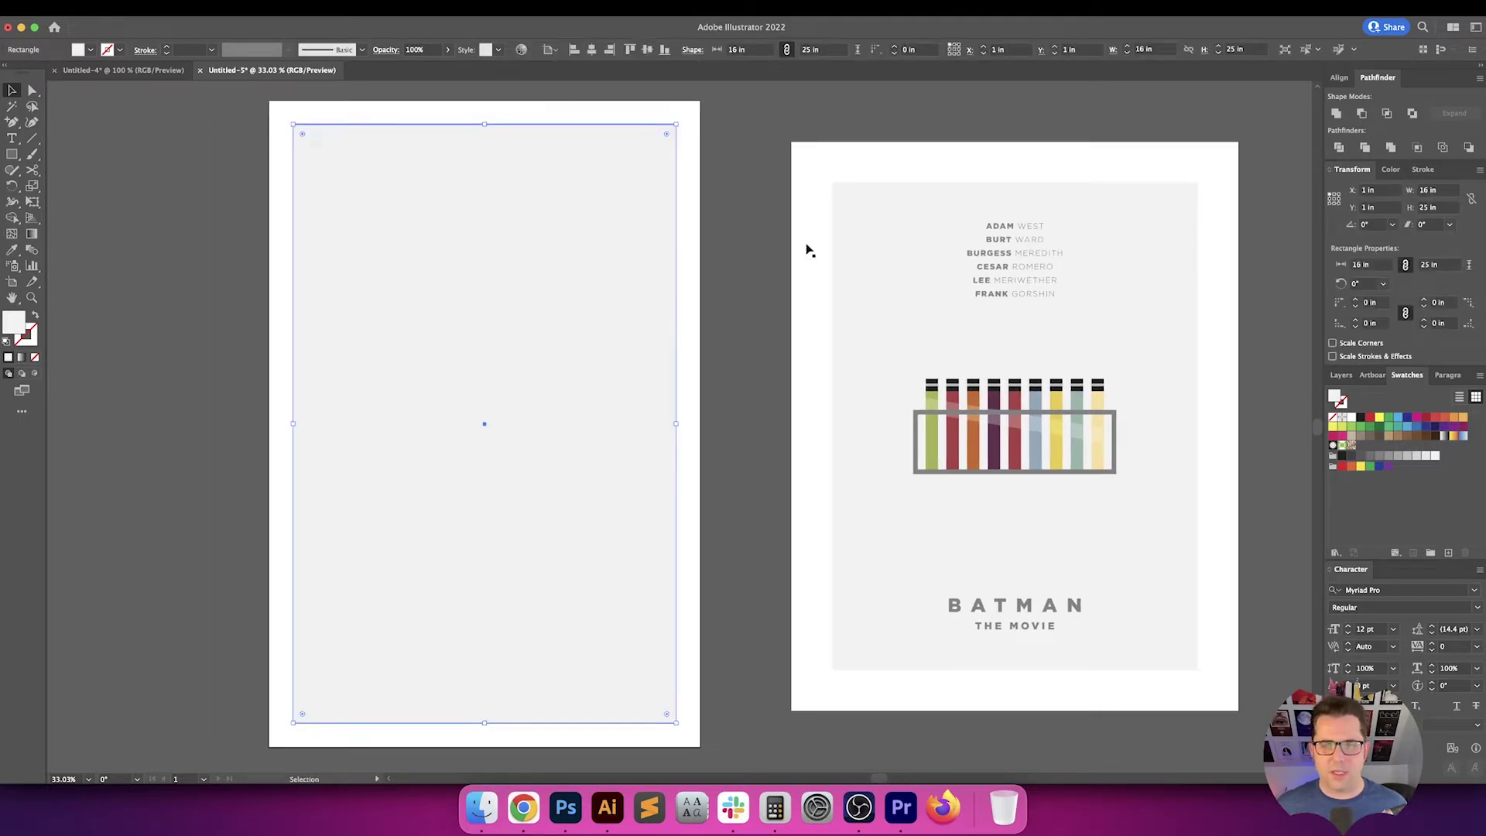
pyautogui.click(1382, 189)
pyautogui.press('Up')
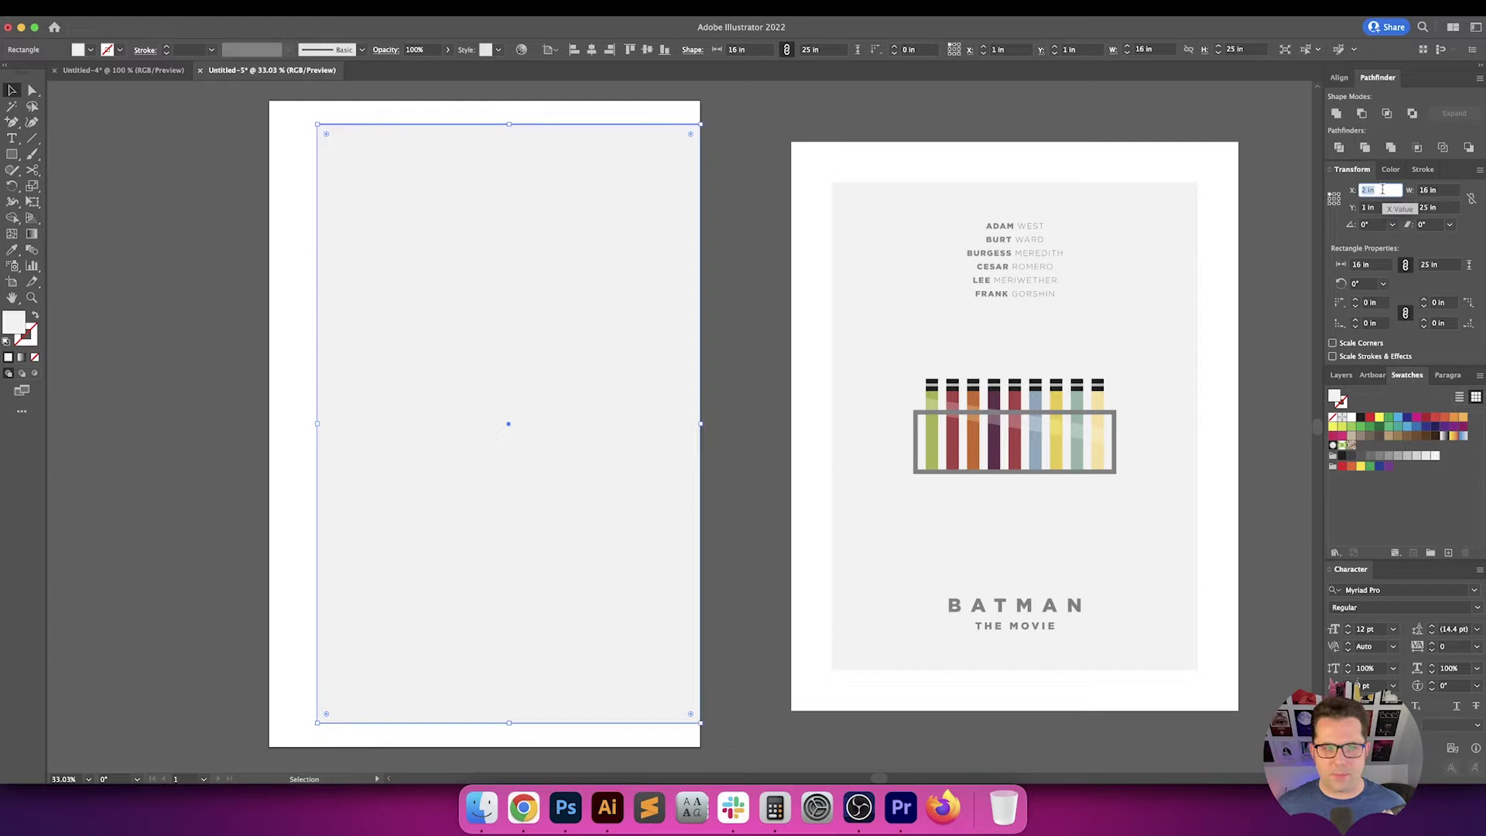
pyautogui.press('Tab')
pyautogui.press('Up')
pyautogui.press('Tab')
pyautogui.press('Down')
pyautogui.press('Down')
pyautogui.press('Tab')
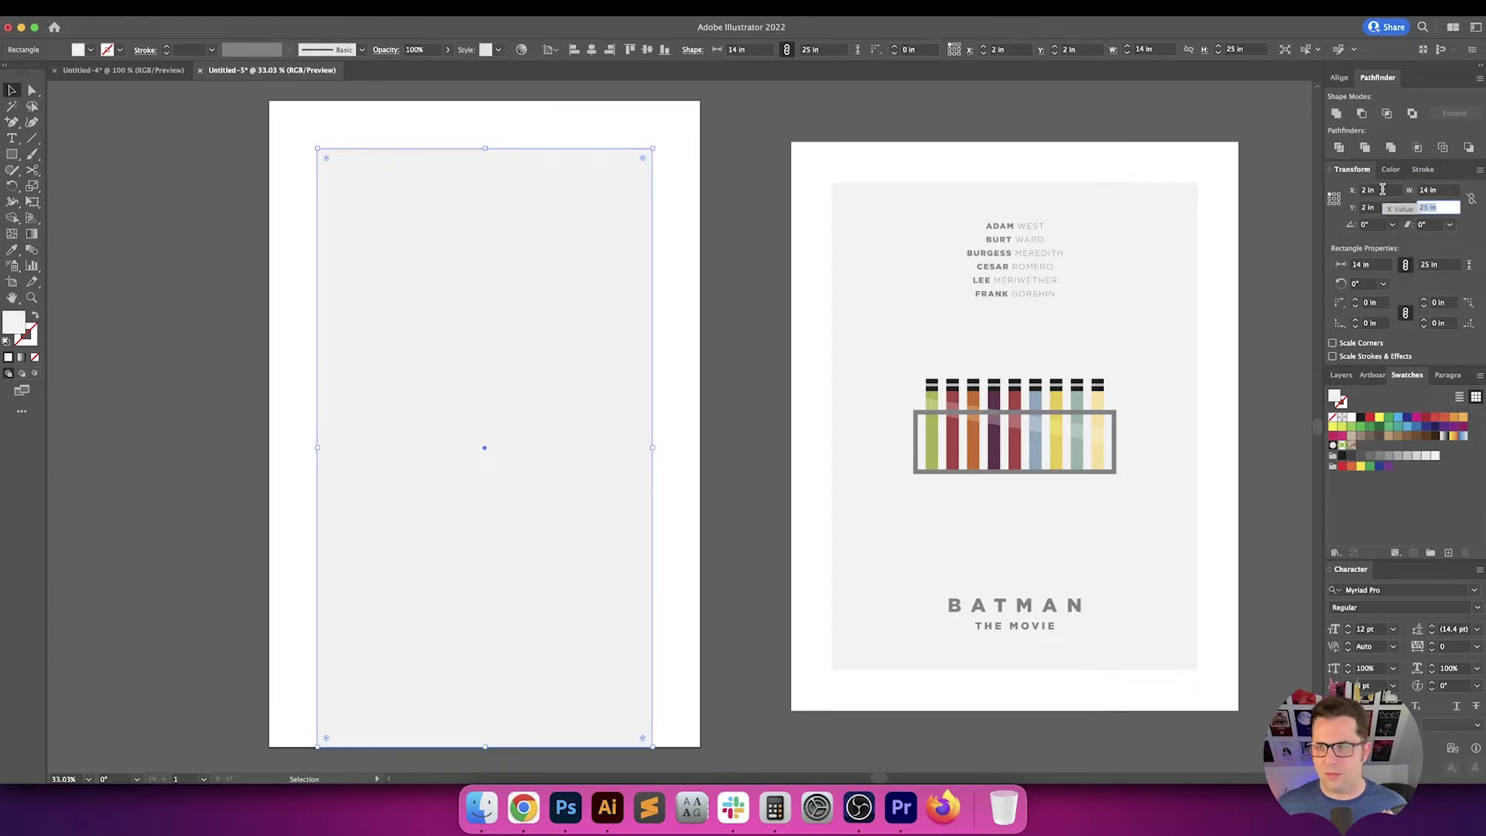
pyautogui.press('Down')
pyautogui.press('Down')
pyautogui.press('Return')
pyautogui.click(726, 342)
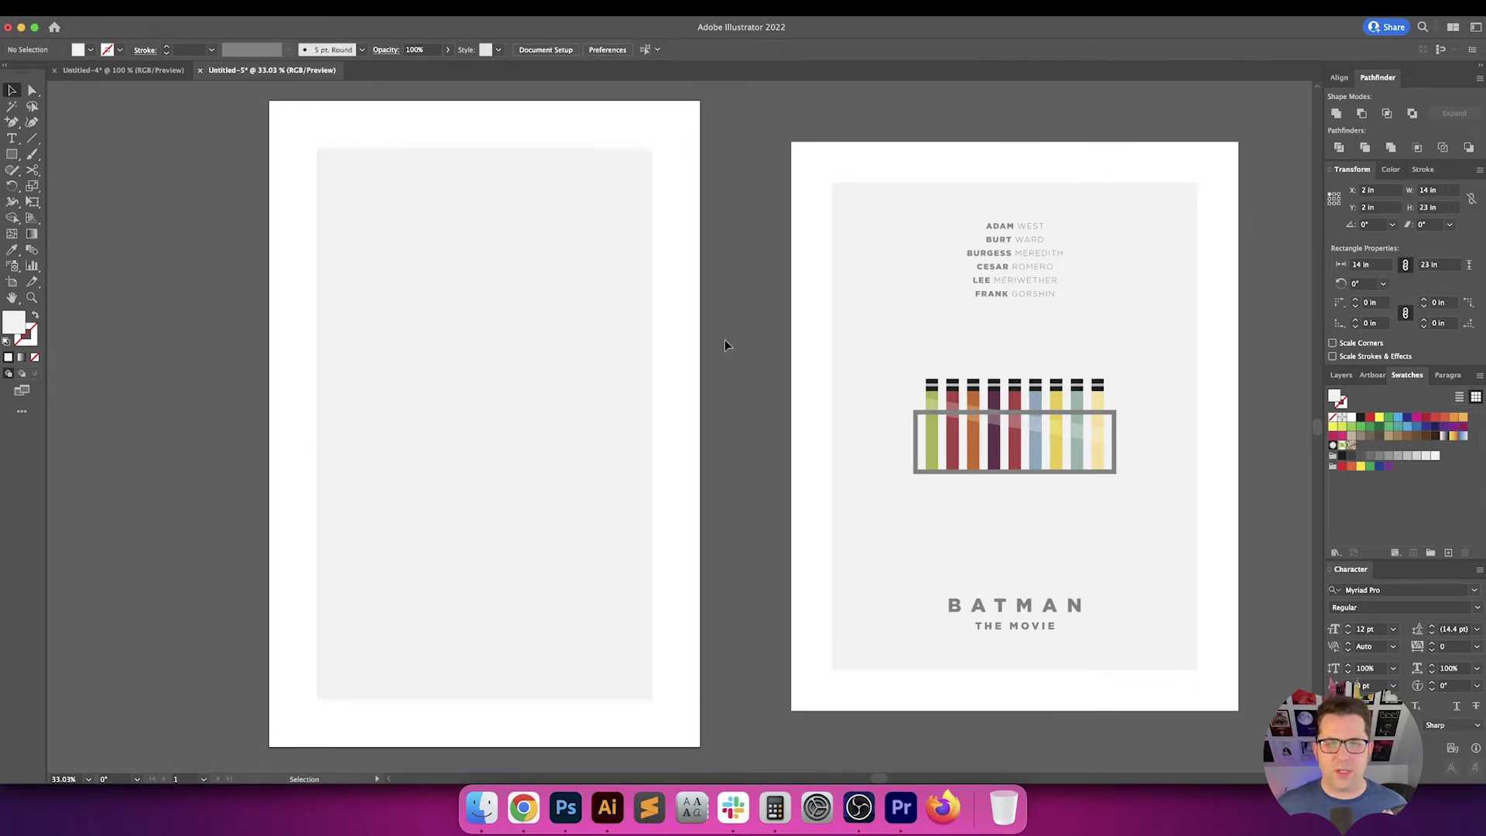
# Reduce the reference poster image to 50% opacity and lock it for tracing
pyautogui.hscroll(-2, 739, 344)
pyautogui.hscroll(-3, 760, 349)
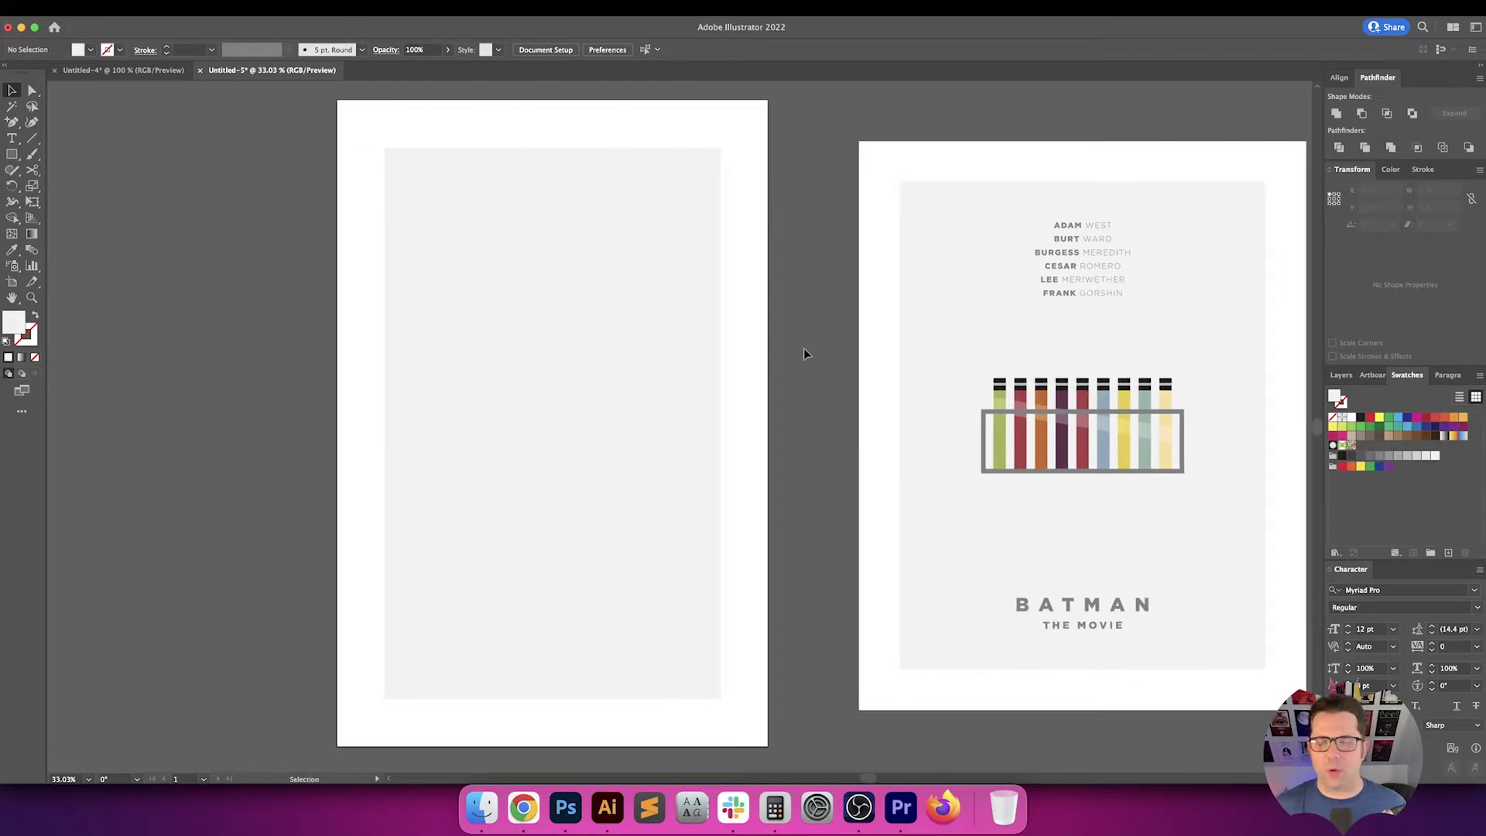
pyautogui.hscroll(6, 804, 350)
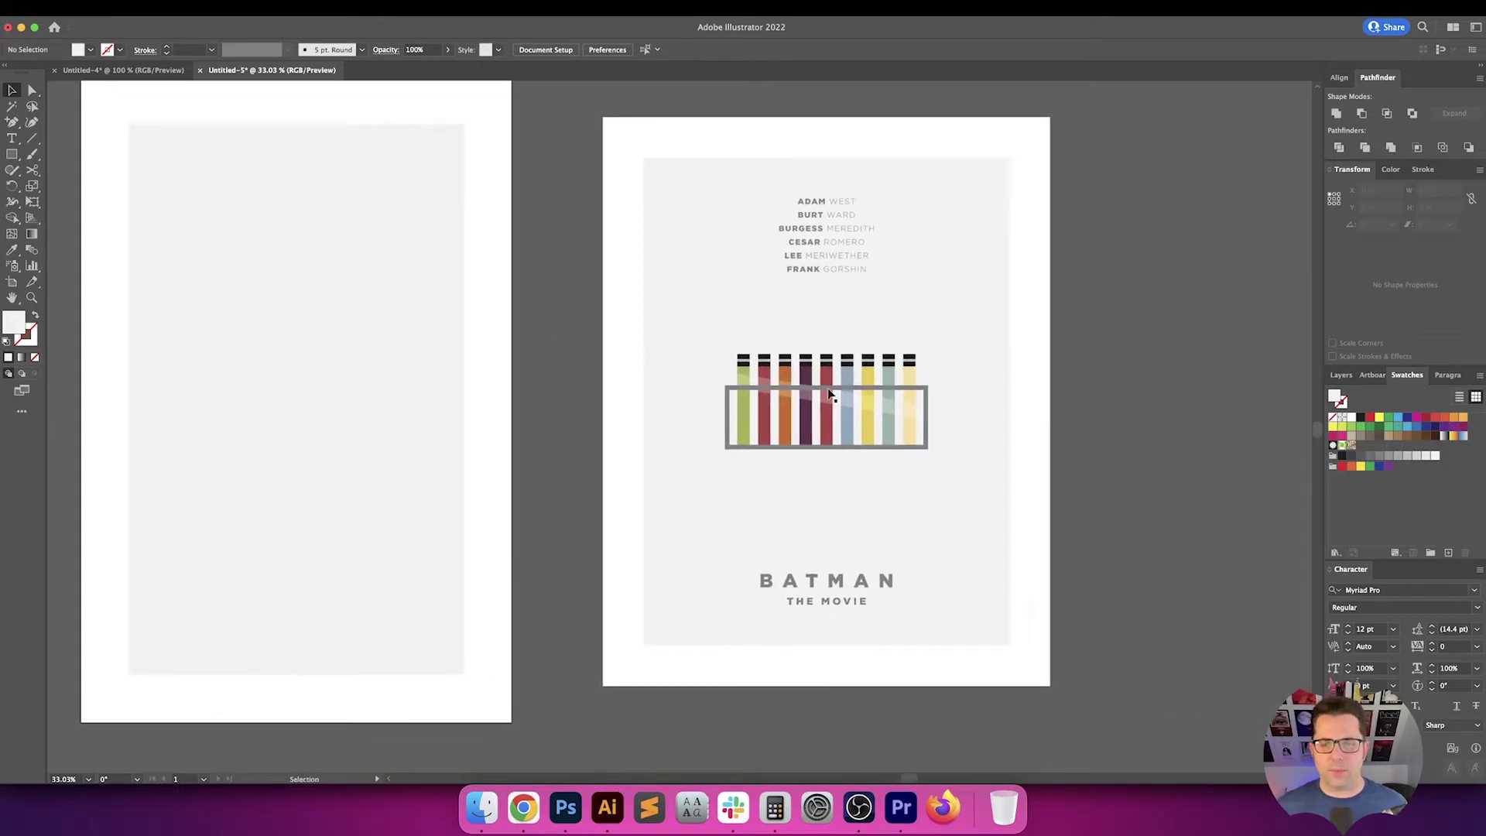
pyautogui.scroll(2, 828, 388)
pyautogui.scroll(10, 829, 387)
pyautogui.hscroll(5, 829, 388)
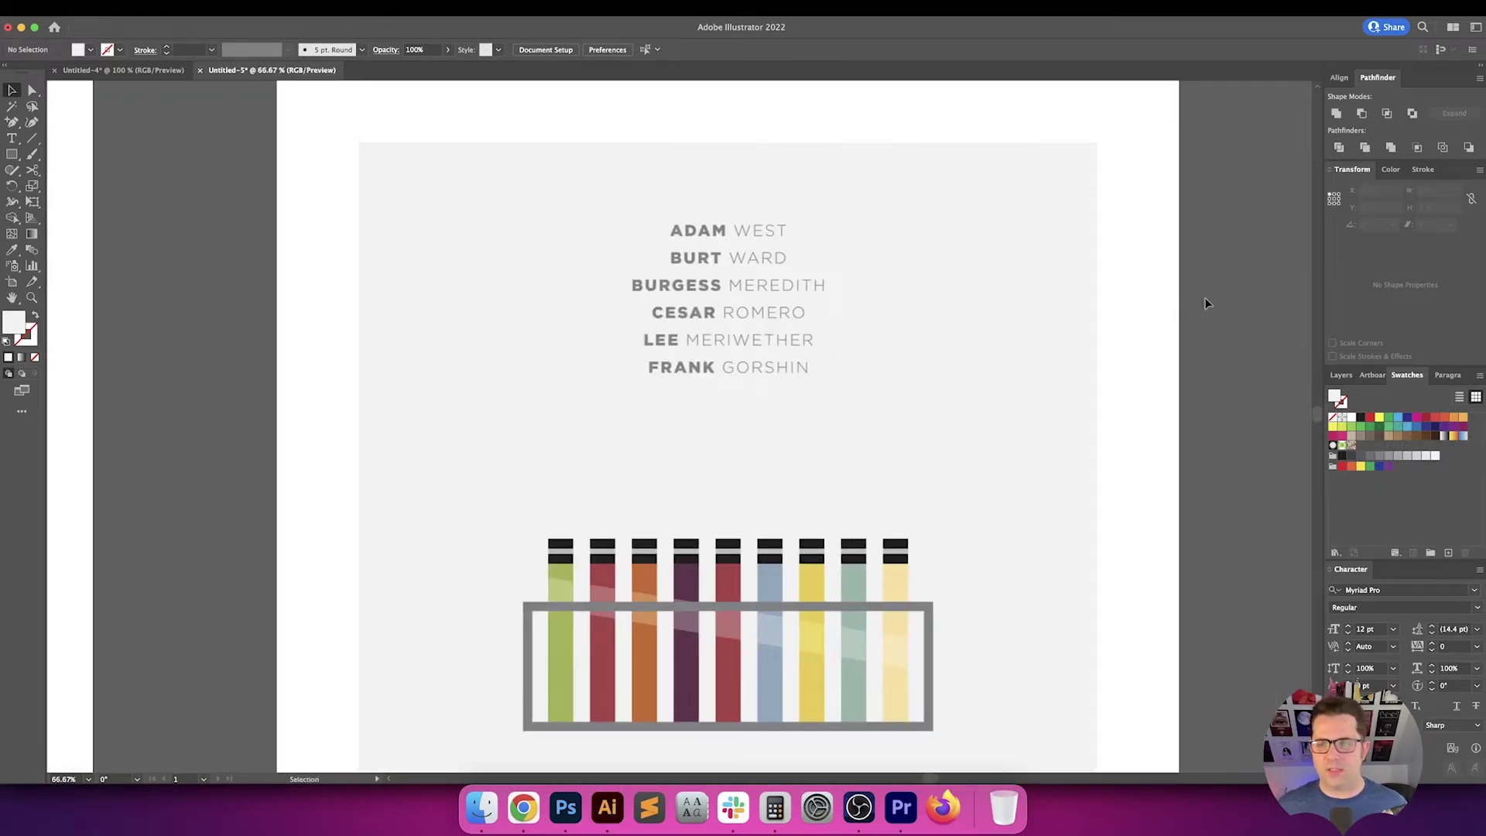
pyautogui.click(781, 230)
pyautogui.click(629, 50)
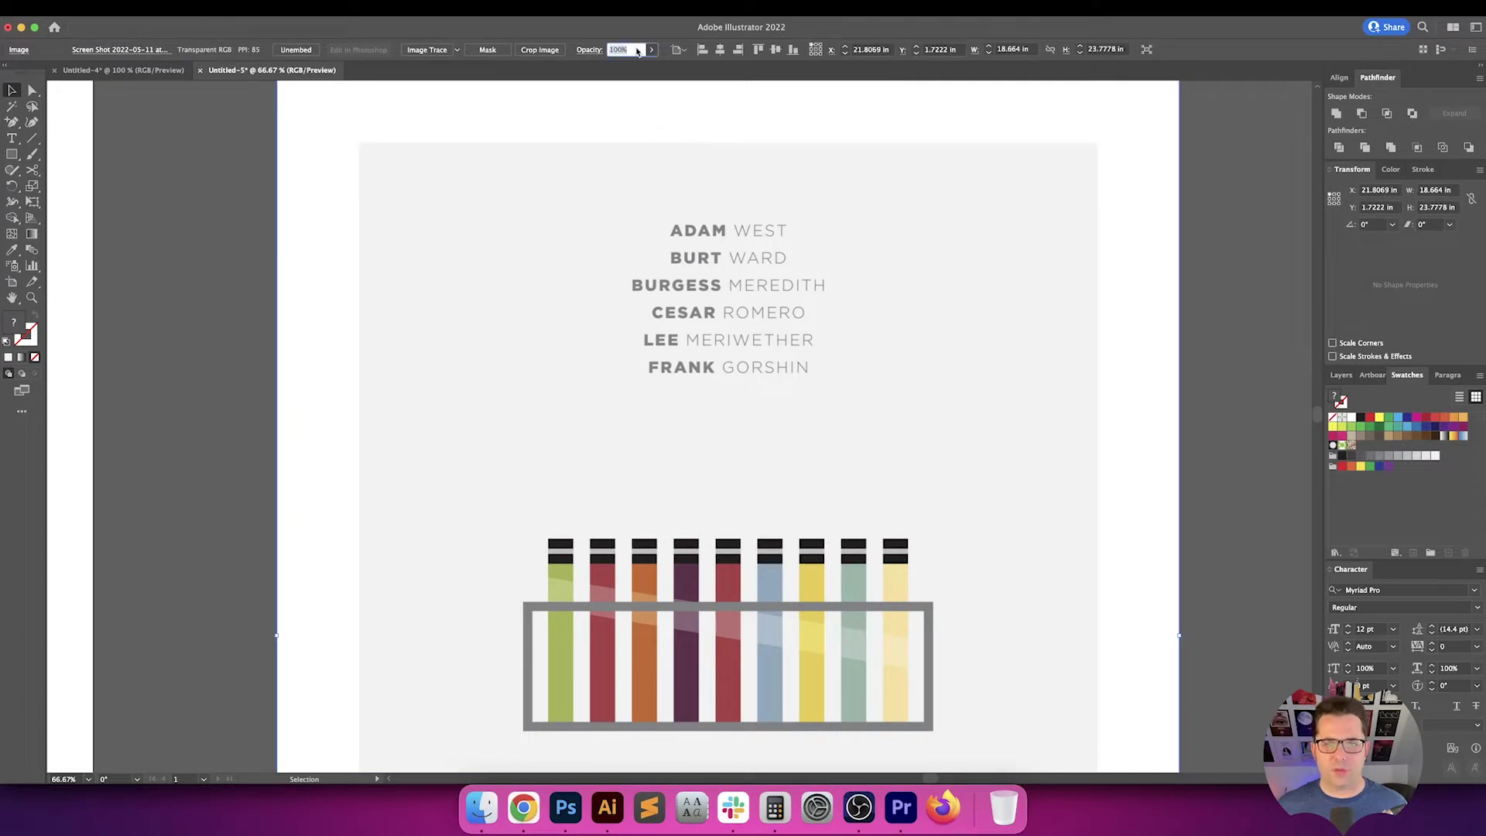
pyautogui.write('50')
pyautogui.press('Return')
pyautogui.press('super+2')
# Trace the upper cap band of the green test tube with a rectangle about 0.52 by 0.21 in and fill it black
pyautogui.scroll(-5, 667, 385)
pyautogui.hscroll(1, 667, 386)
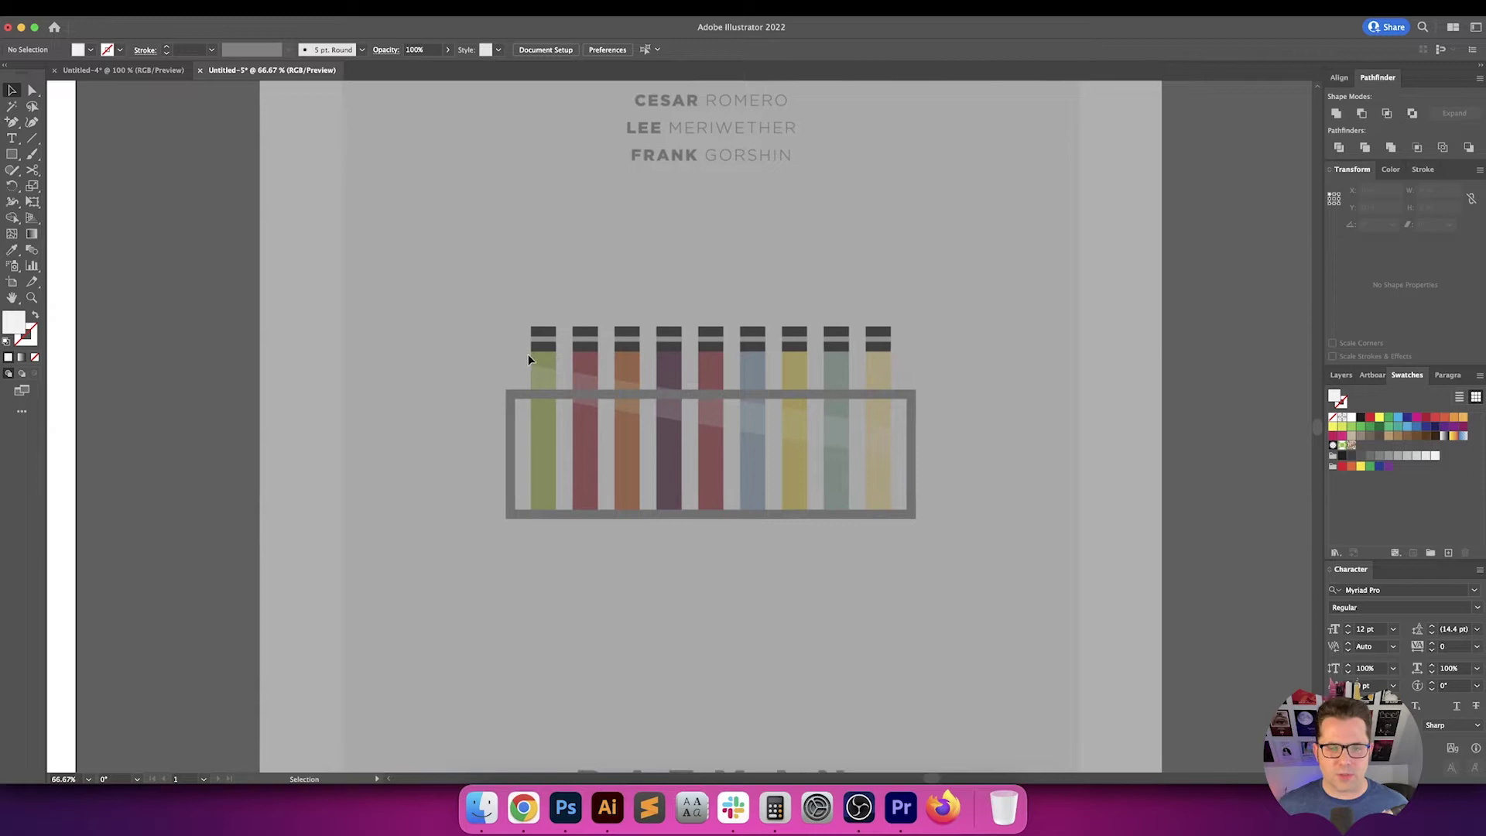
pyautogui.press('super+1')
pyautogui.press('m')
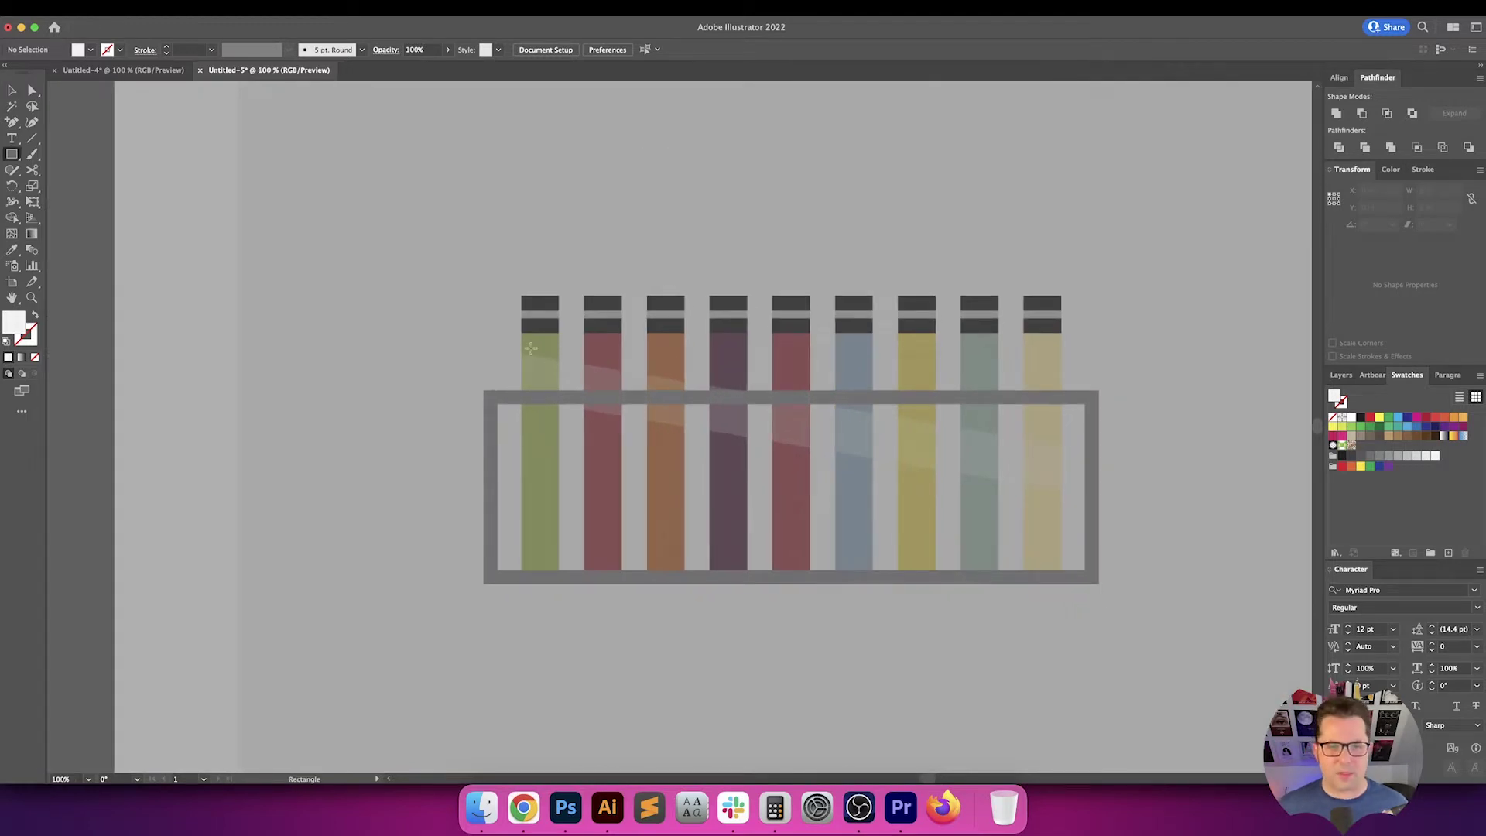
pyautogui.scroll(3, 532, 321)
pyautogui.scroll(1, 504, 309)
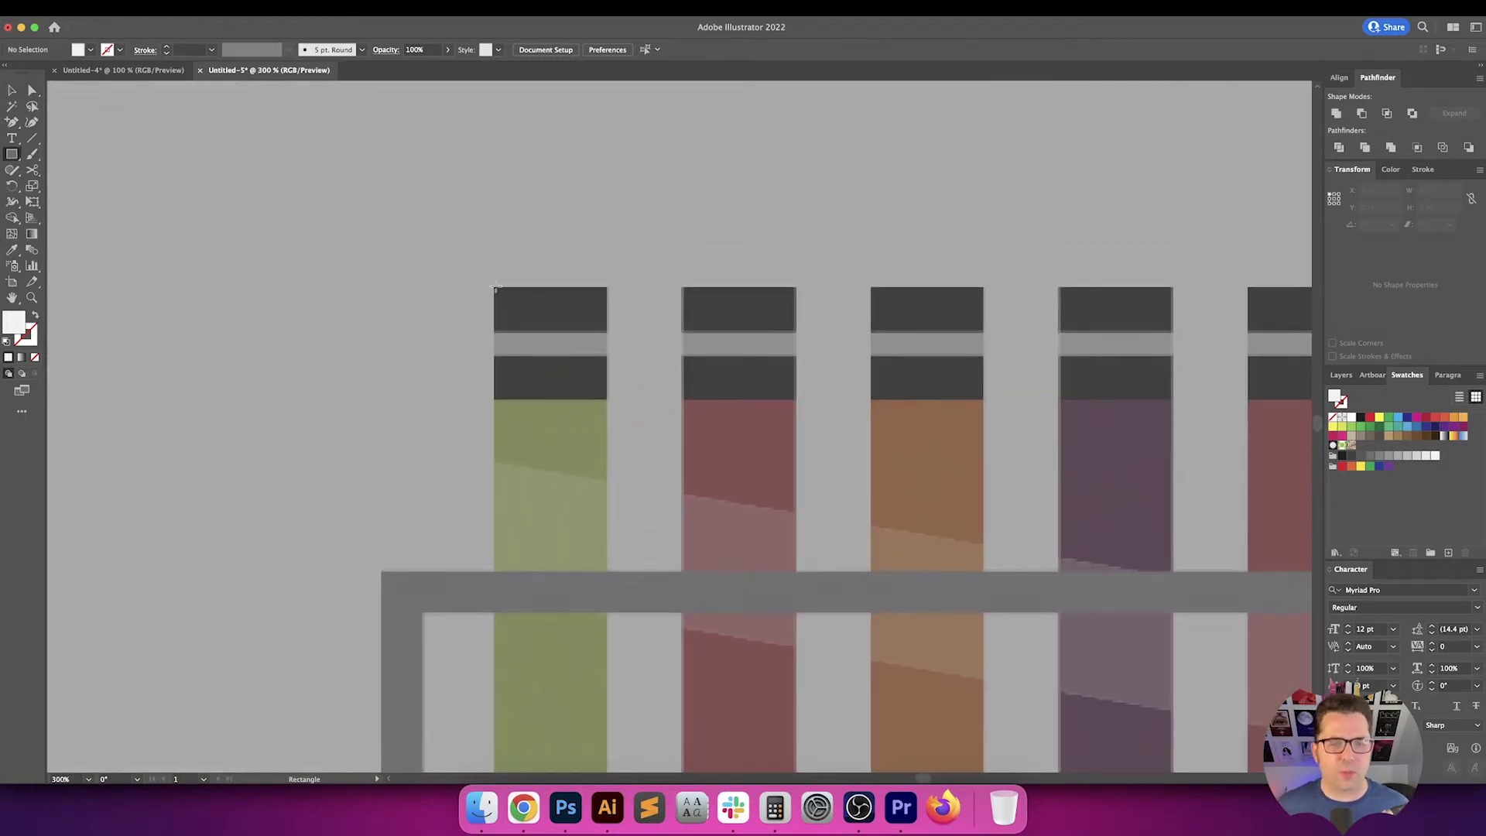
pyautogui.moveTo(494, 287); pyautogui.dragTo(609, 333)
pyautogui.press('v')
pyautogui.scroll(-1, 588, 309)
pyautogui.hscroll(1, 588, 309)
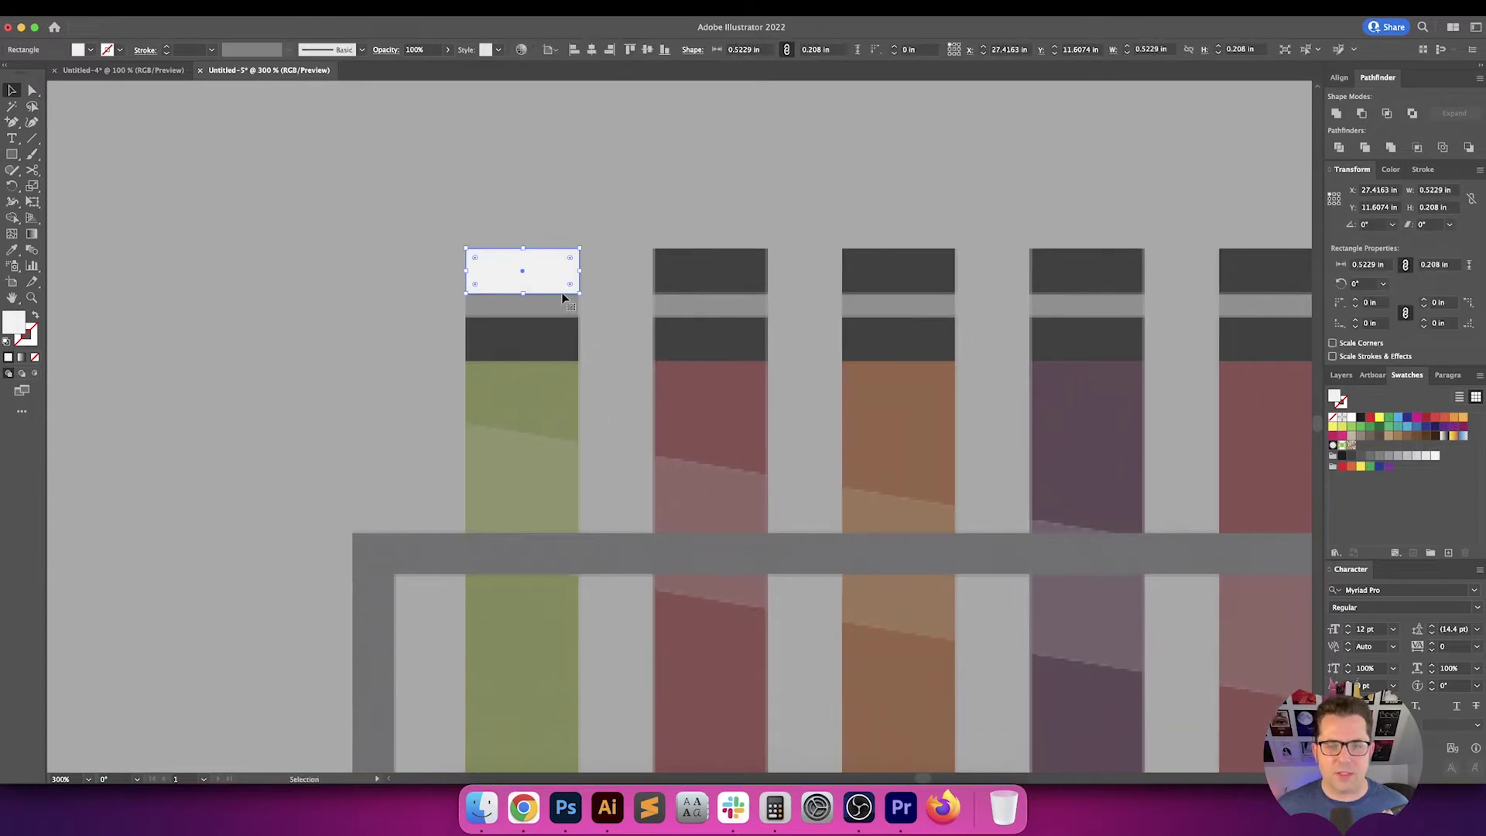
pyautogui.click(1362, 418)
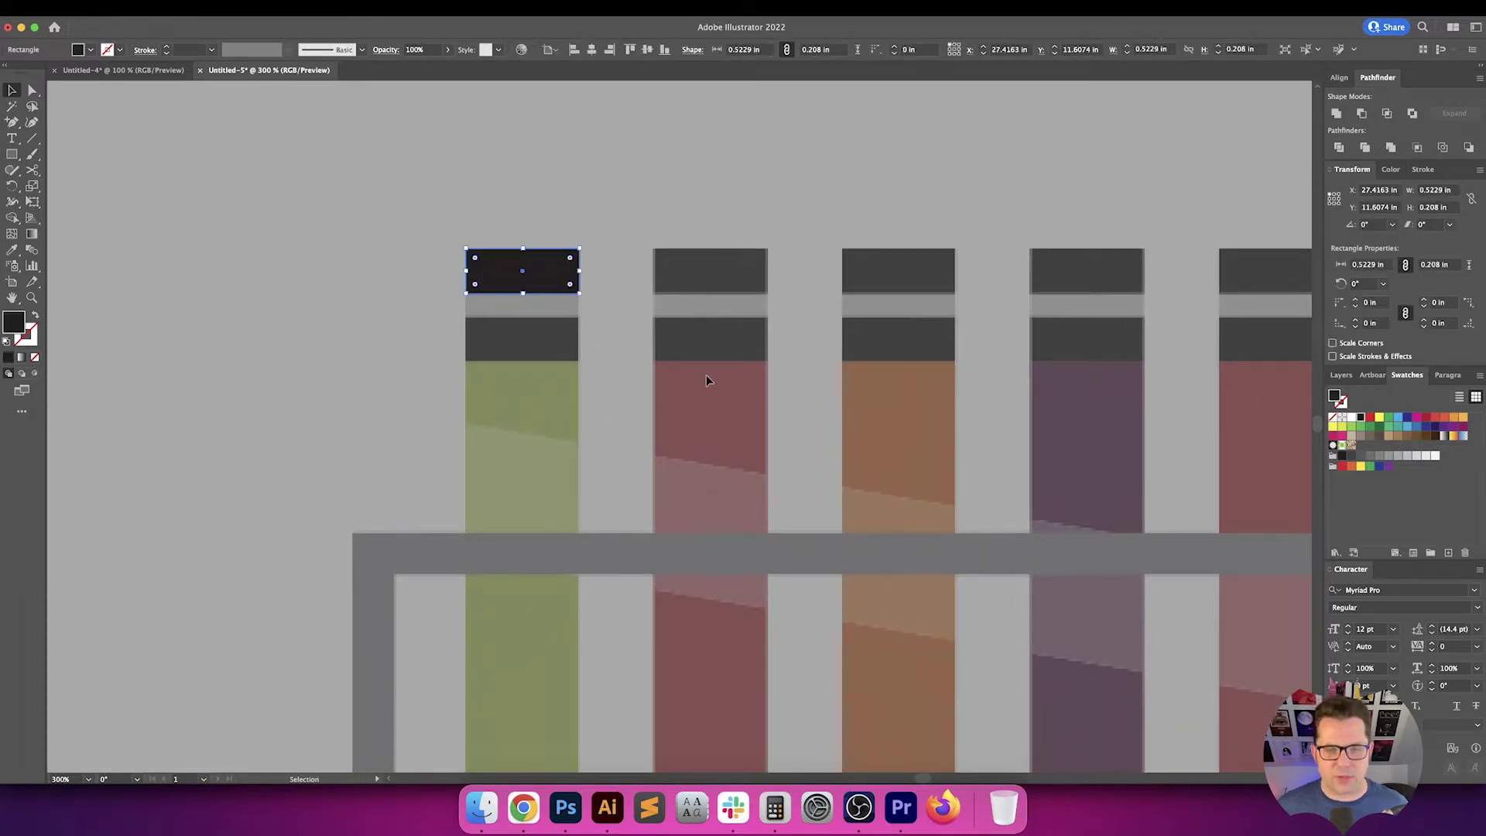
# Duplicate the black cap band directly below the original and turn on Smart Guides
pyautogui.moveTo(541, 280); pyautogui.dragTo(538, 322)
pyautogui.click(304, 9)
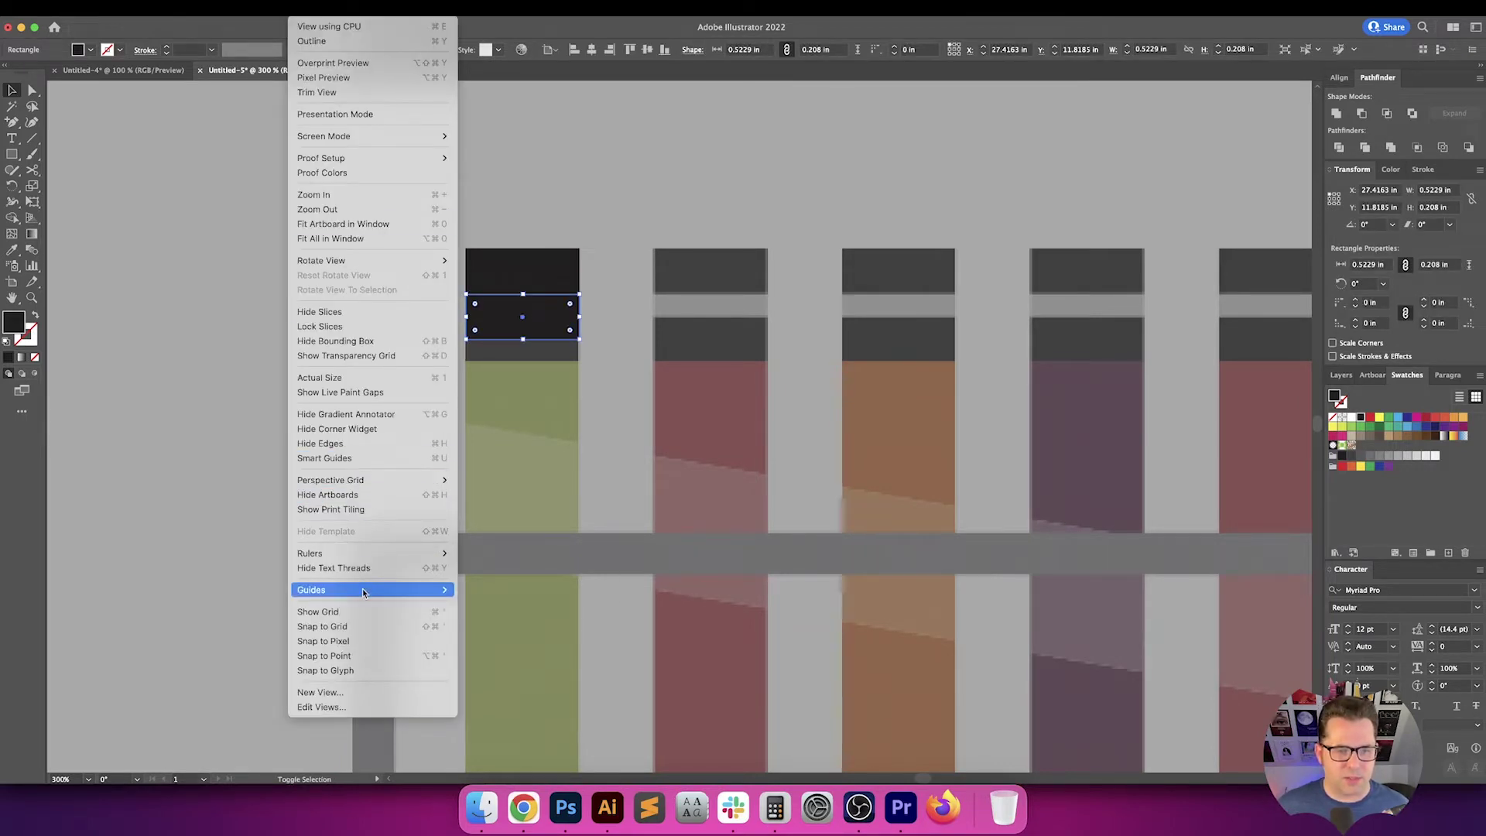
pyautogui.moveTo(362, 590)
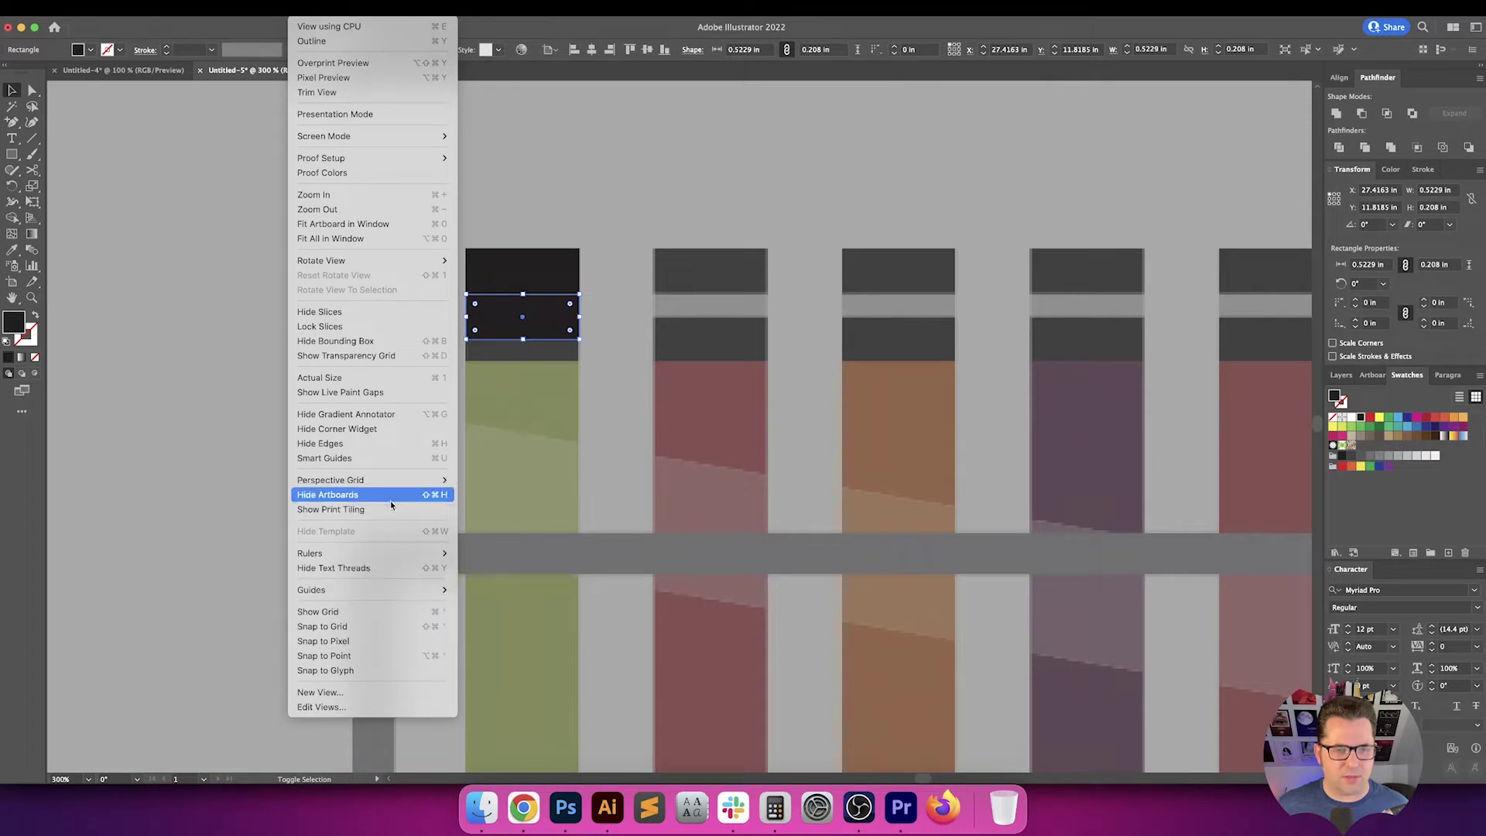
pyautogui.click(390, 458)
# Shorten the duplicated band to about 0.11 in high to fit the cap's middle stripe and fill it yellow
pyautogui.moveTo(552, 328); pyautogui.dragTo(522, 316)
pyautogui.click(647, 325)
pyautogui.click(536, 334)
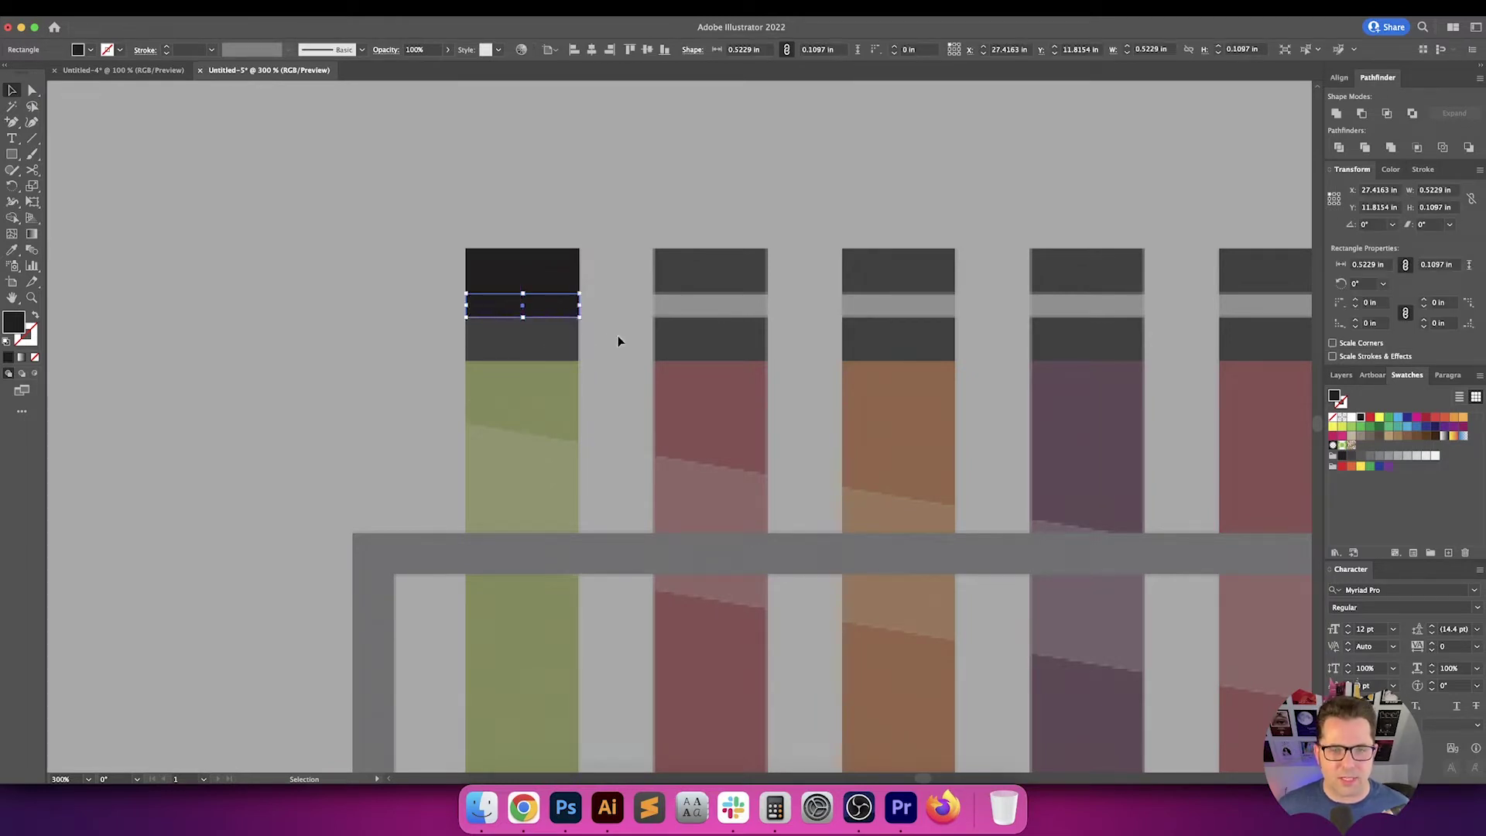
pyautogui.click(1379, 417)
pyautogui.click(805, 401)
# Duplicate the upper black band to form the lower cap band beneath the yellow stripe
pyautogui.scroll(1, 748, 401)
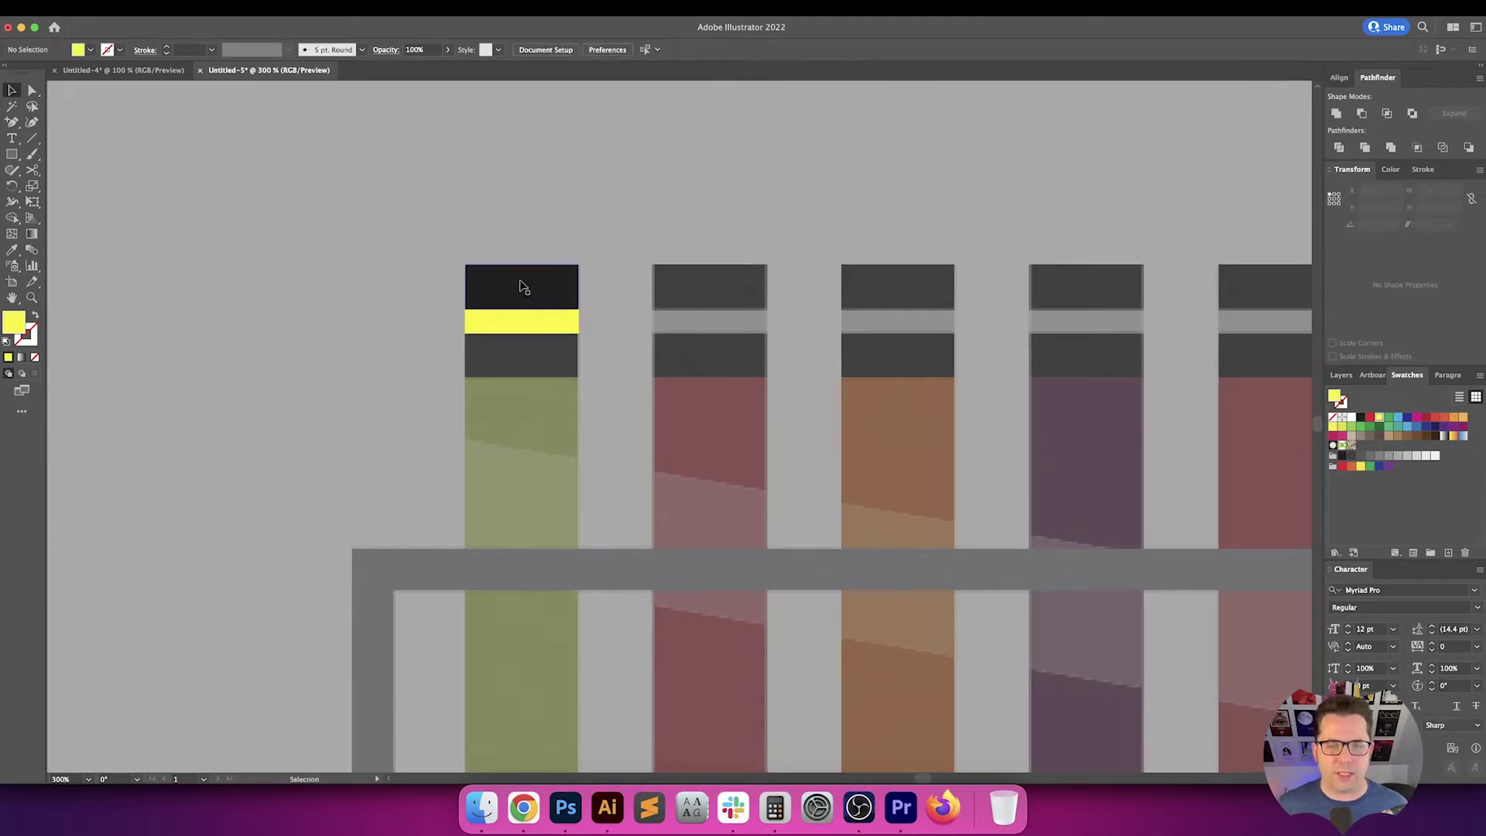
pyautogui.moveTo(521, 287); pyautogui.dragTo(521, 358)
pyautogui.click(608, 369)
# Duplicate the black band below the cap and stretch the copy down to the tube's base as the tube body
pyautogui.scroll(-1, 610, 368)
pyautogui.scroll(-1, 604, 377)
pyautogui.scroll(-2, 605, 378)
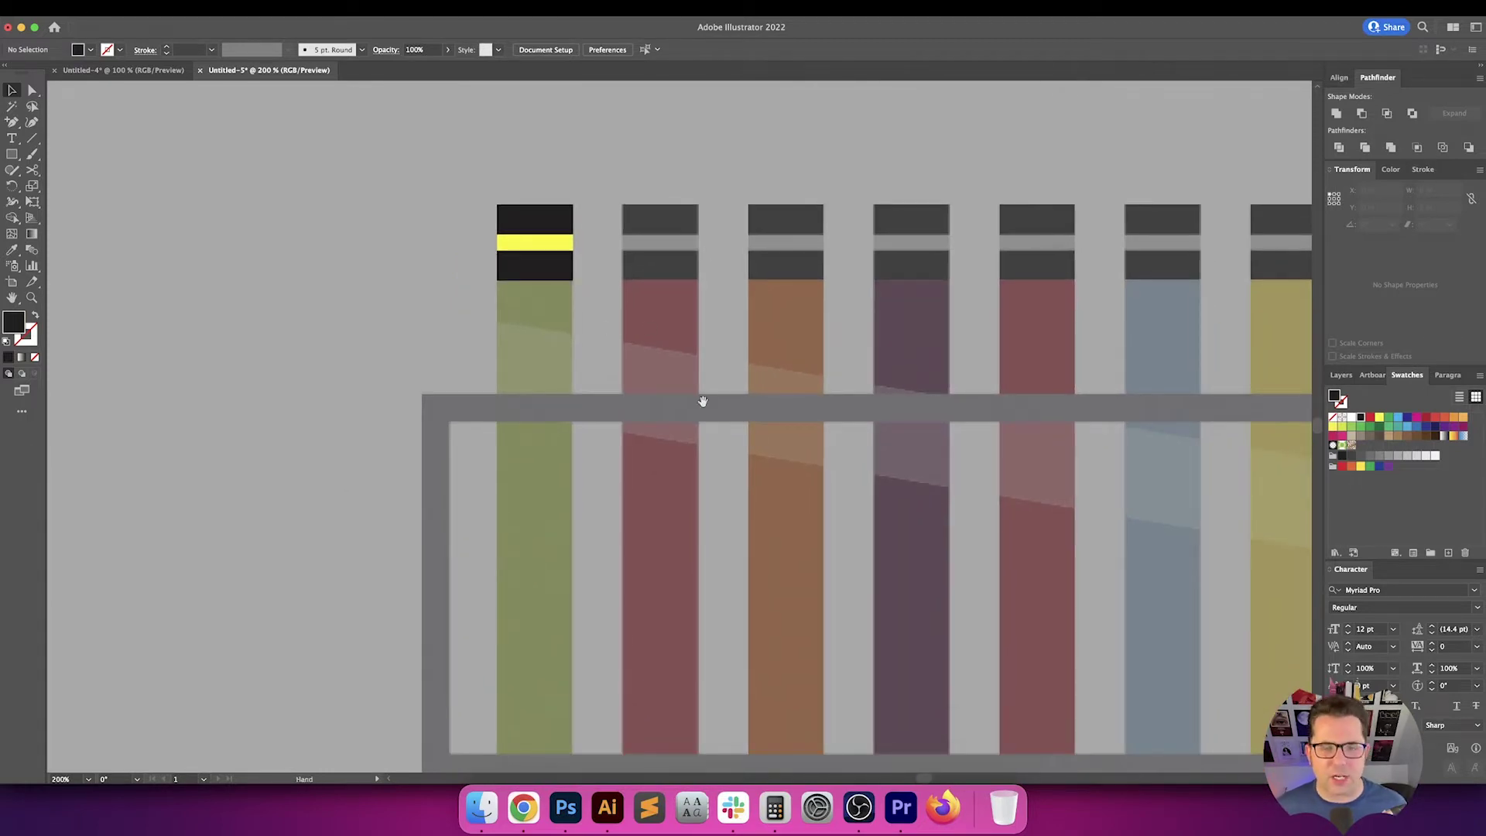
pyautogui.scroll(-1, 700, 401)
pyautogui.hscroll(1, 700, 401)
pyautogui.moveTo(526, 241); pyautogui.dragTo(515, 729)
pyautogui.click(641, 583)
pyautogui.moveTo(640, 583); pyautogui.dragTo(517, 604)
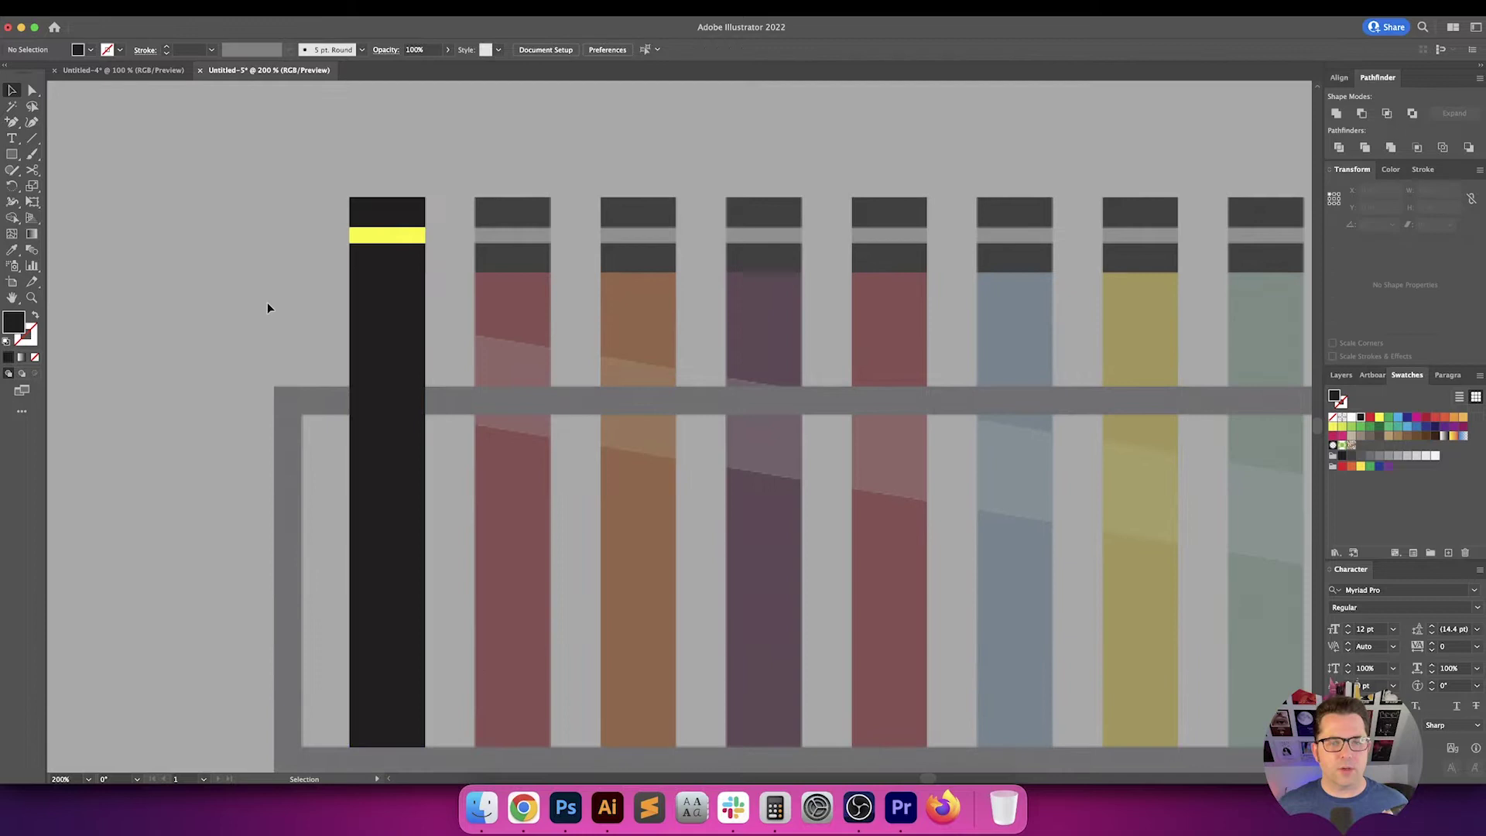
# Duplicate the complete capped tube horizontally onto the reference's second tube
pyautogui.moveTo(247, 178); pyautogui.dragTo(513, 308)
pyautogui.press('space')
pyautogui.moveTo(285, 316); pyautogui.dragTo(281, 272)
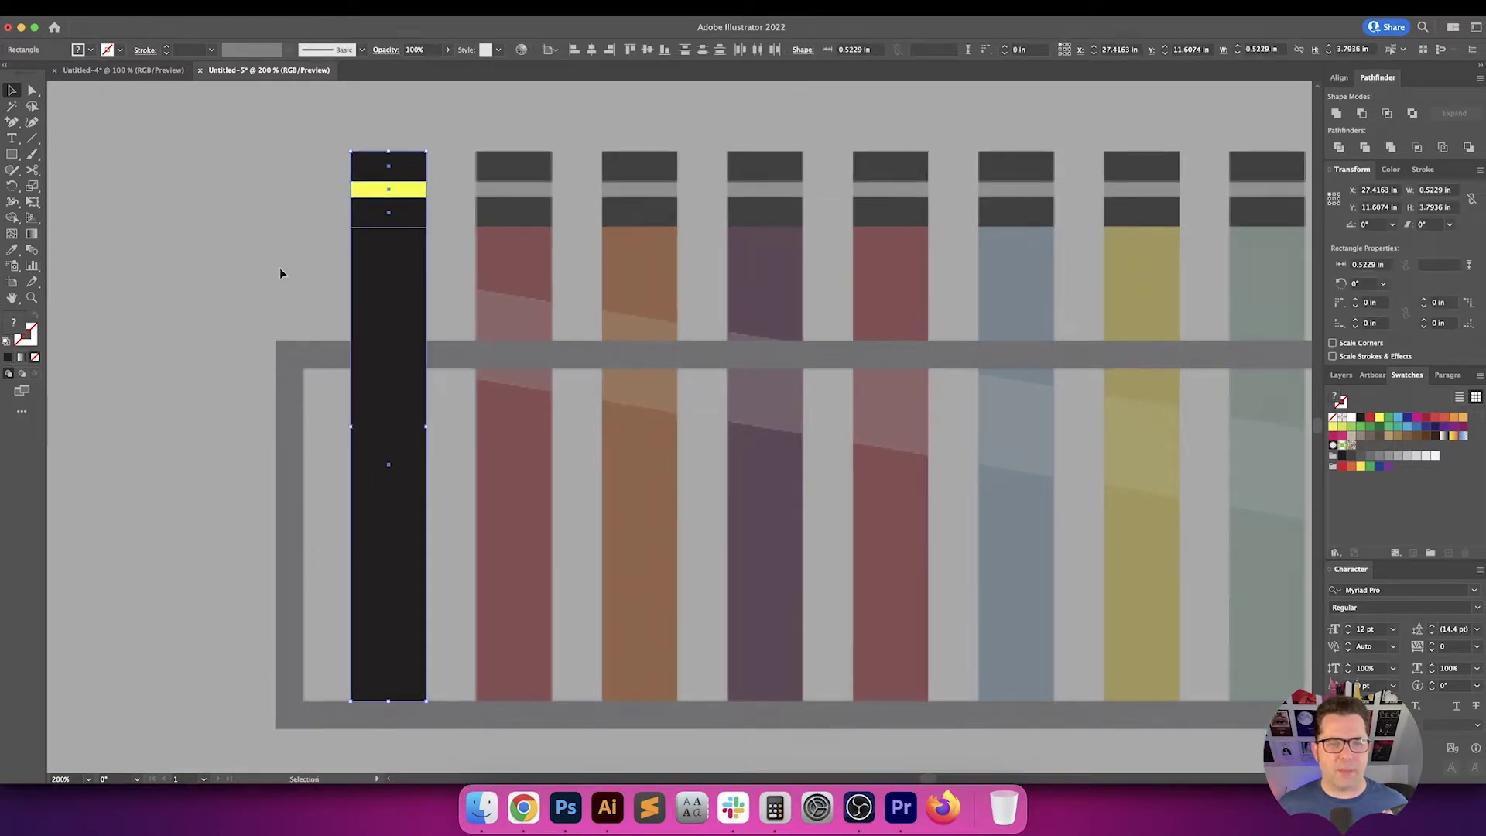
pyautogui.press('space')
pyautogui.moveTo(428, 293); pyautogui.dragTo(337, 317)
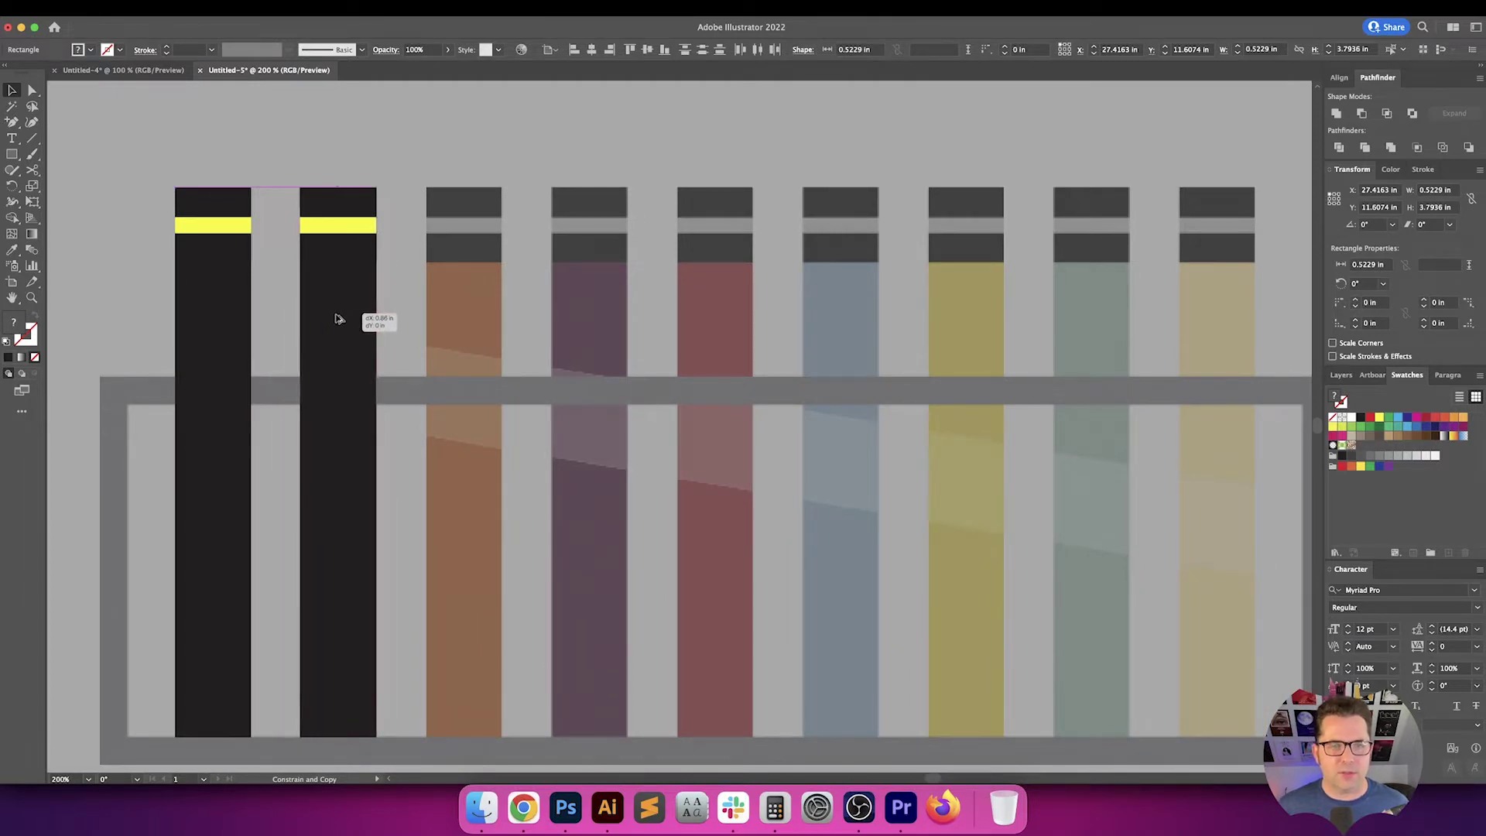
pyautogui.moveTo(338, 319); pyautogui.dragTo(339, 319)
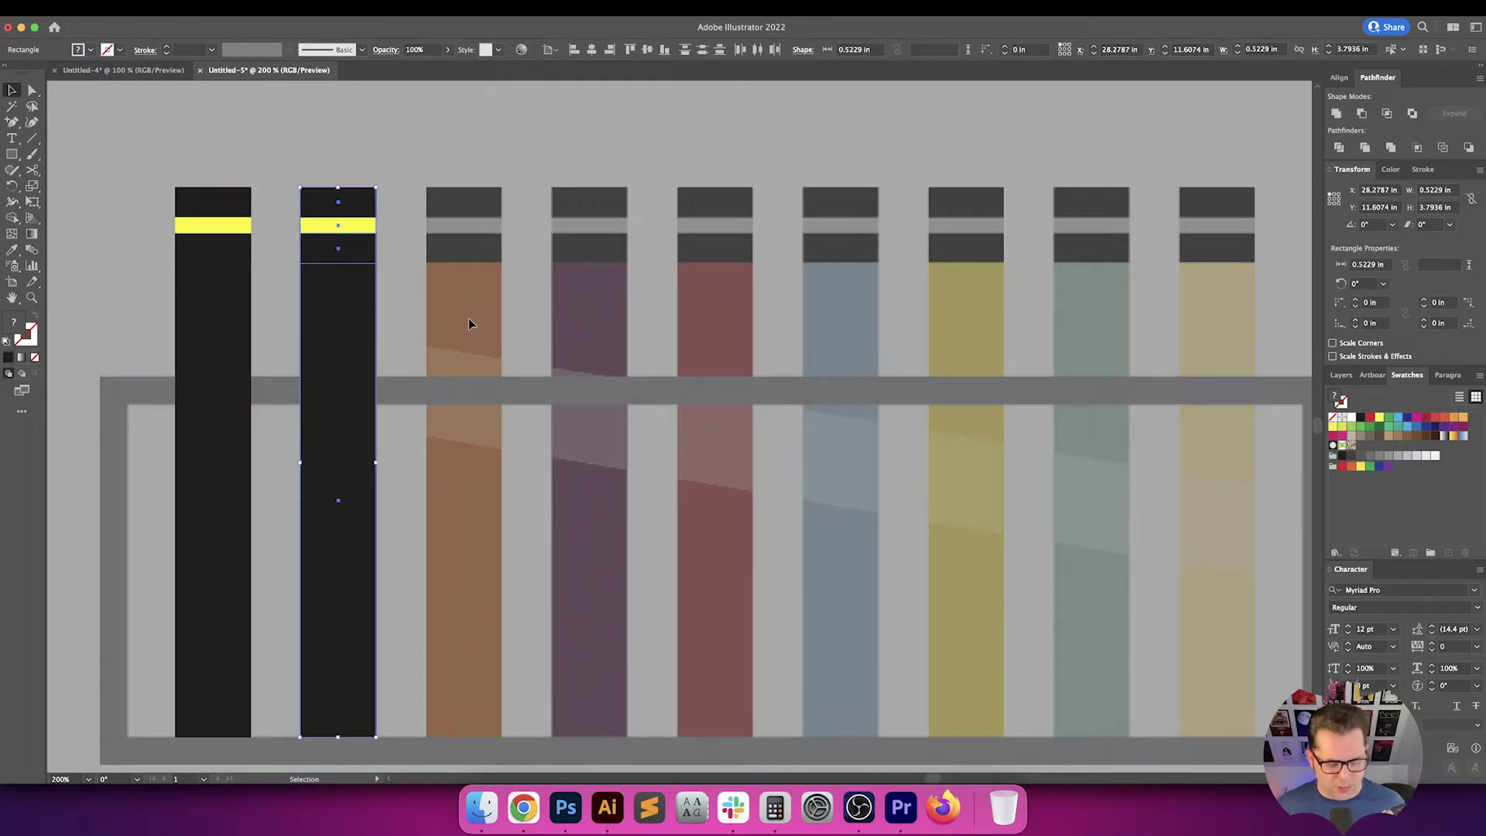
# Repeat the tube duplication at the same spacing until all nine reference tubes are covered
pyautogui.press('super+d')
pyautogui.press('super+d')
pyautogui.press('super+d')
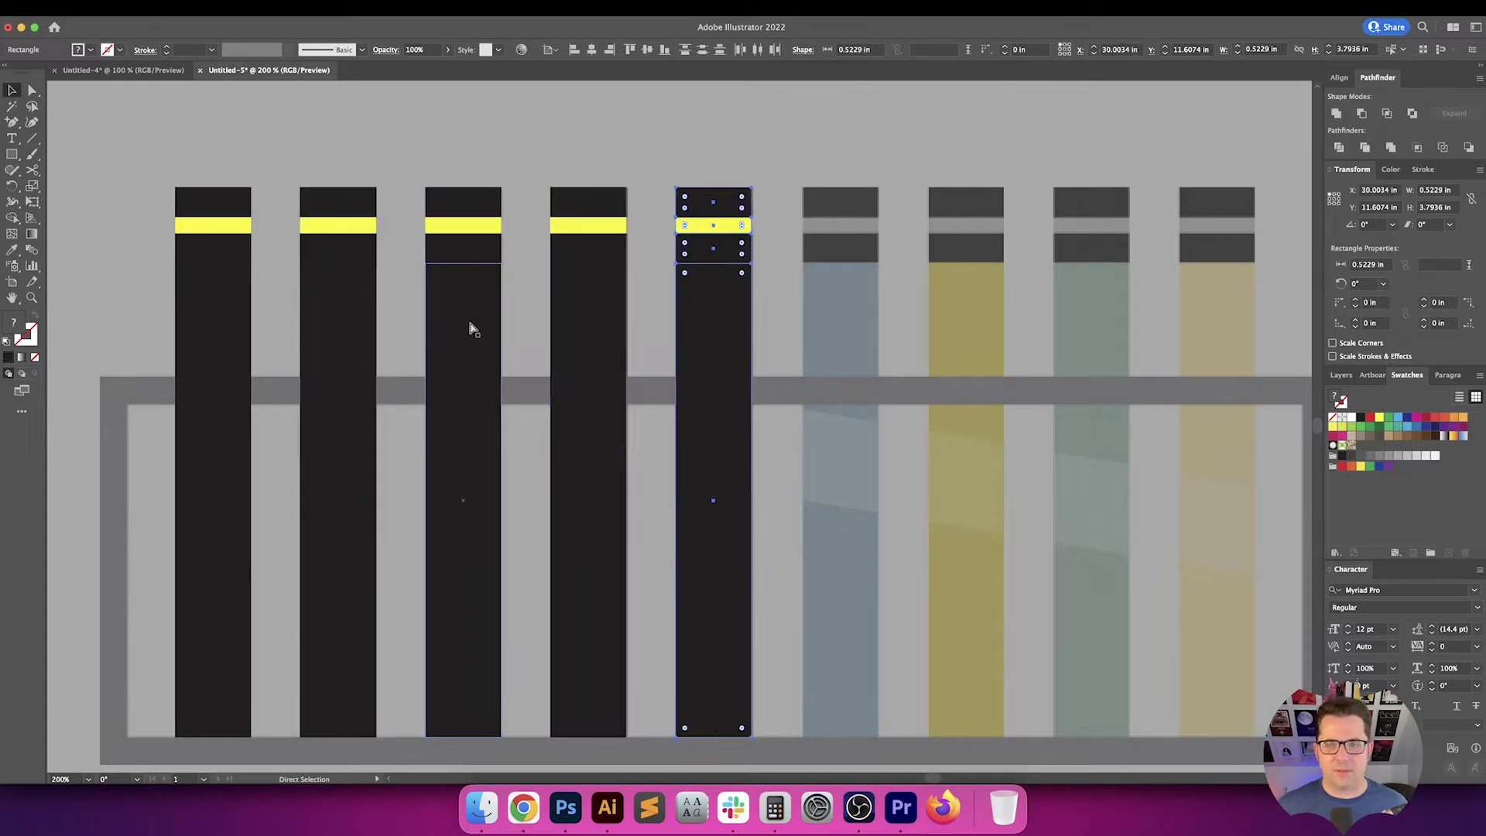
pyautogui.press('super+d')
pyautogui.press('super+d')
pyautogui.press('super+d')
pyautogui.press('super+d')
pyautogui.press('super+1')
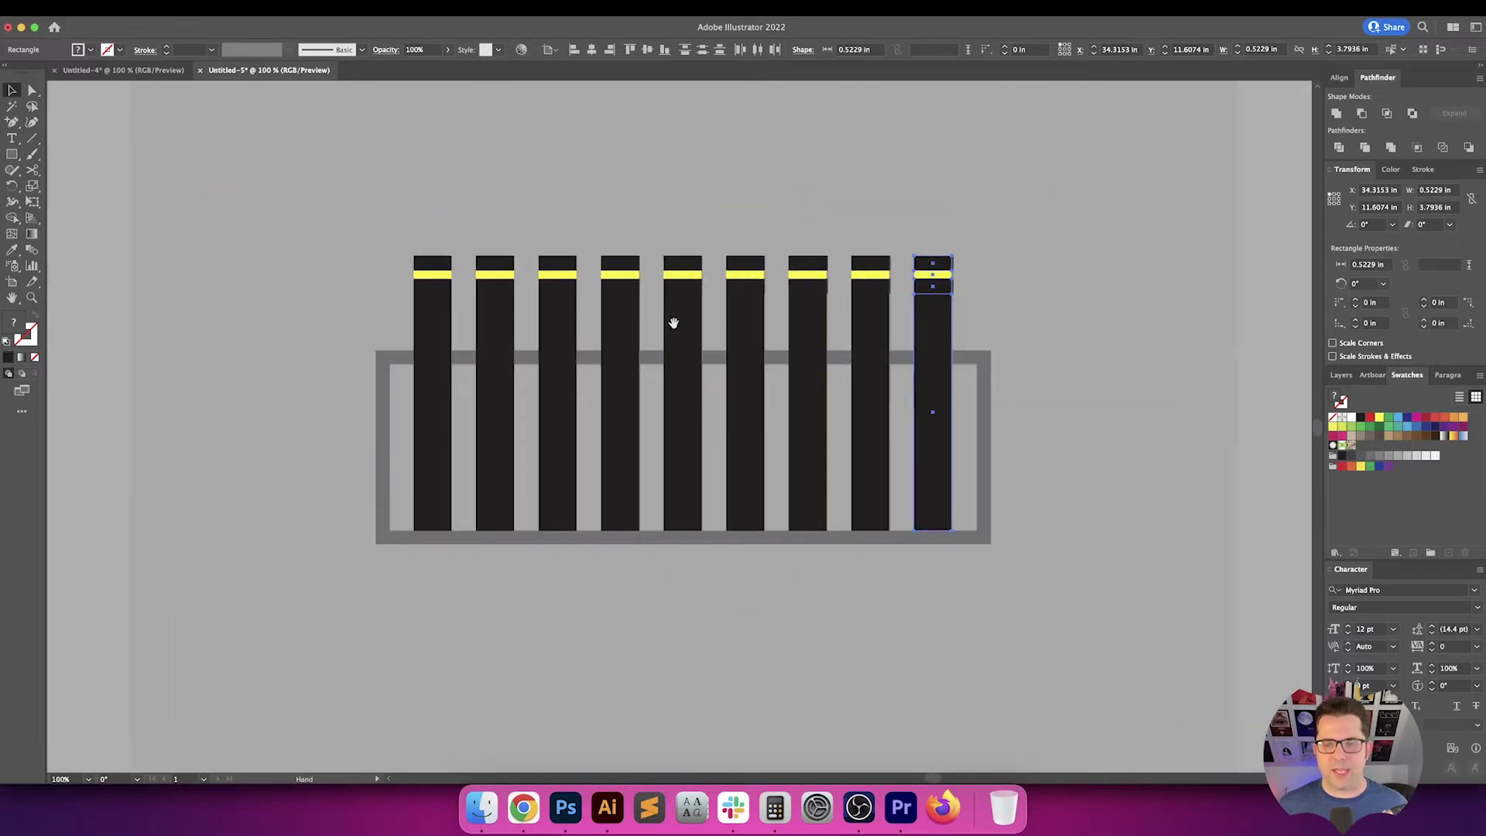
pyautogui.moveTo(673, 323); pyautogui.dragTo(651, 372)
pyautogui.moveTo(382, 294); pyautogui.dragTo(996, 495)
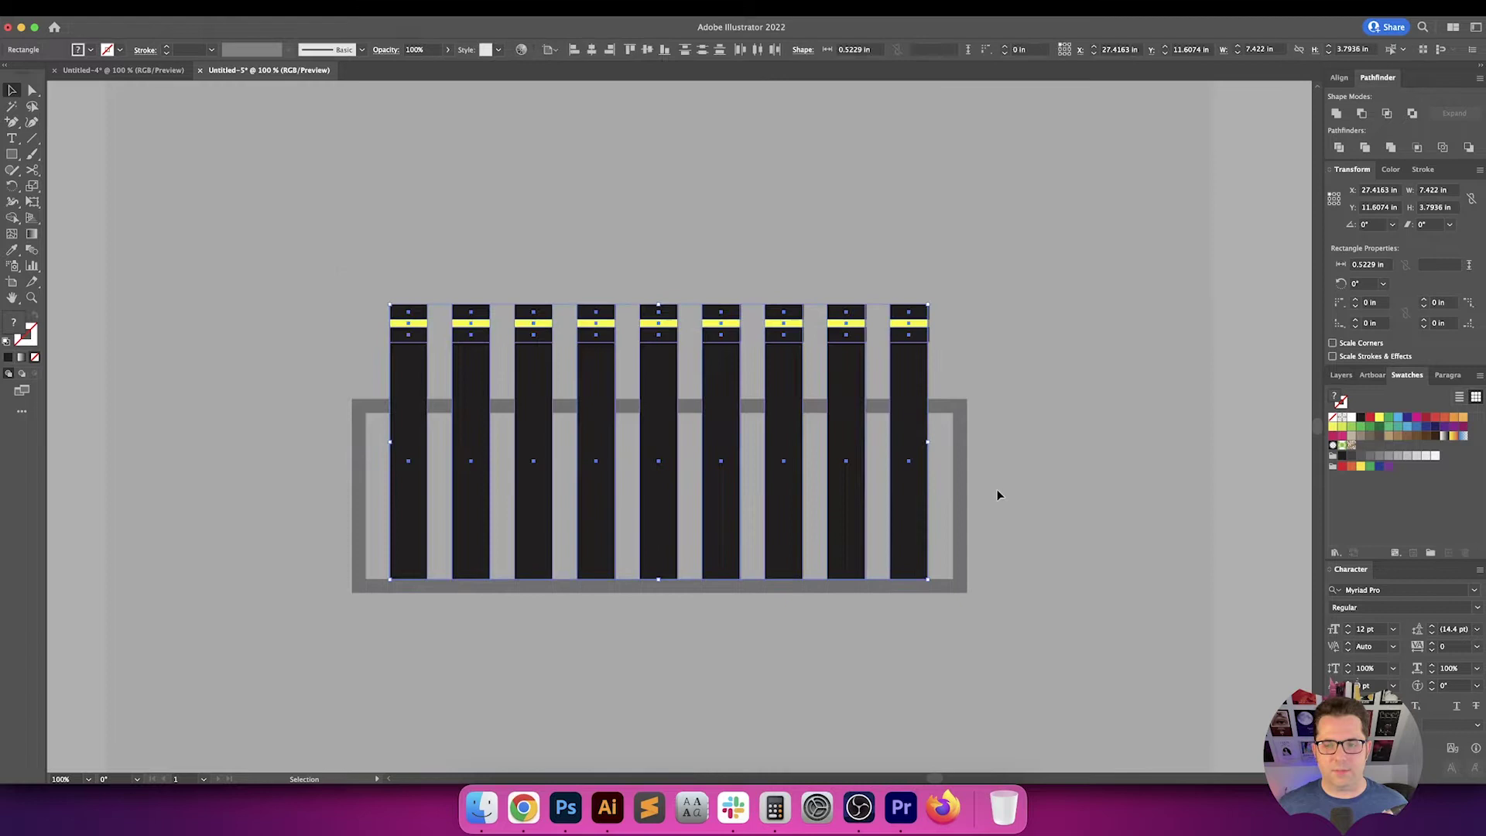
pyautogui.click(998, 492)
# Draw an unfilled, black-stroked rectangle about 8.29 by 2.49 in along the centre of the reference rack's frame
pyautogui.click(17, 158)
pyautogui.hotkey('shift', 'x')
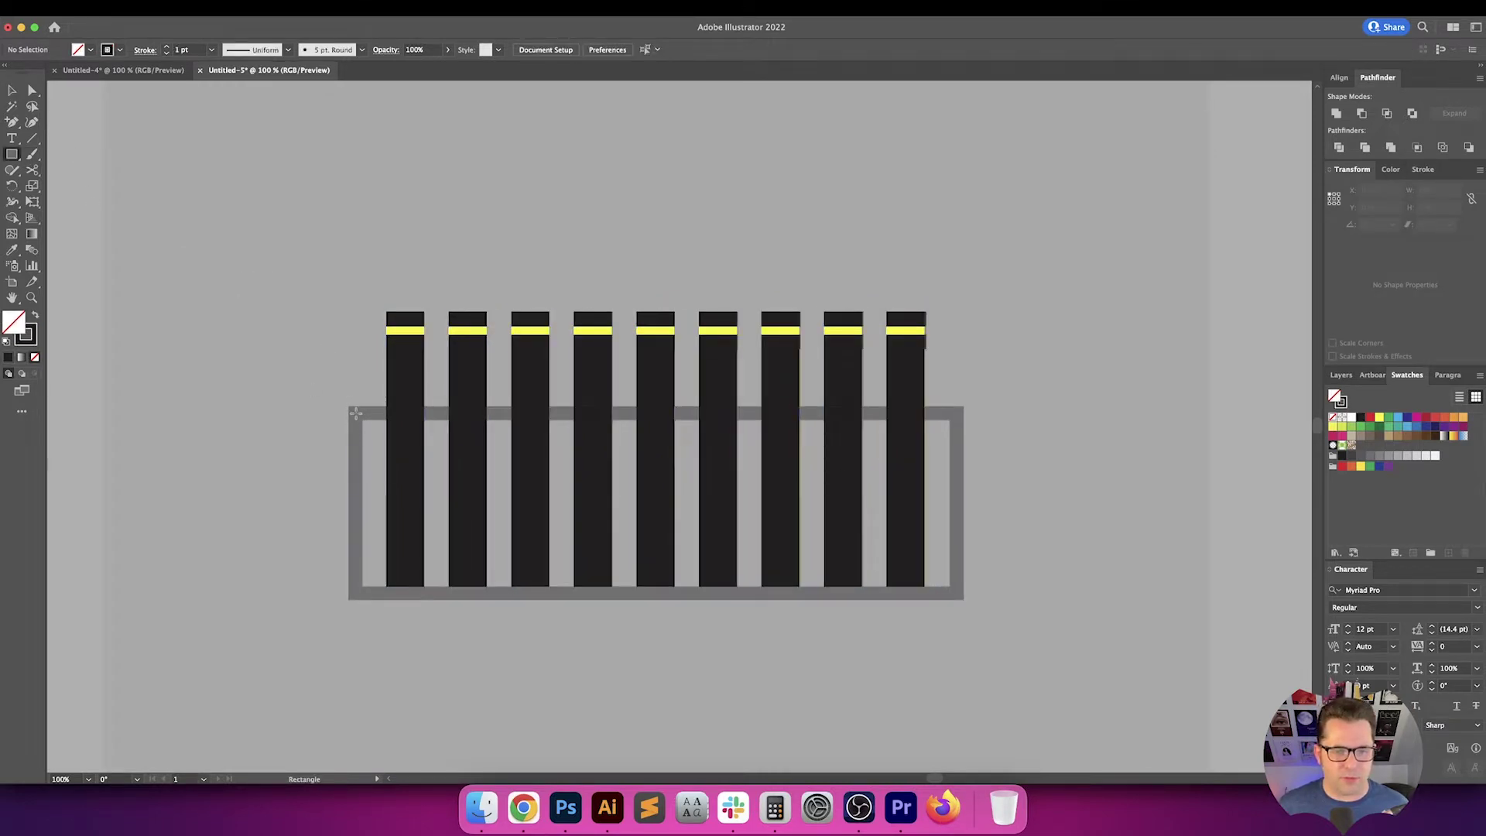
pyautogui.moveTo(356, 412); pyautogui.dragTo(957, 594)
pyautogui.press('v')
pyautogui.click(994, 414)
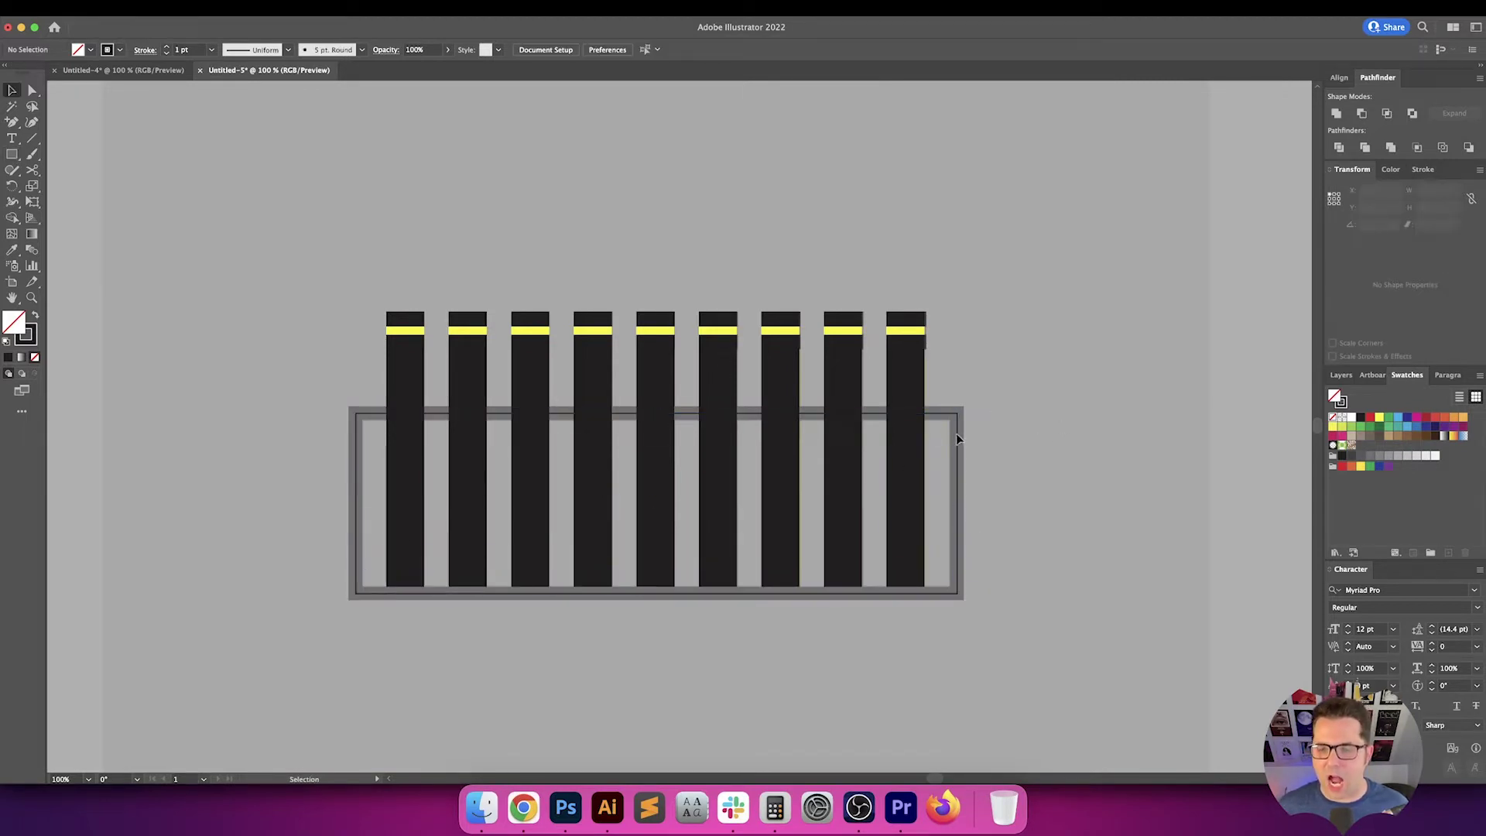
# Set the rack rectangle's stroke weight to 10 pt
pyautogui.click(957, 439)
pyautogui.click(192, 50)
pyautogui.write('10')
pyautogui.press('Return')
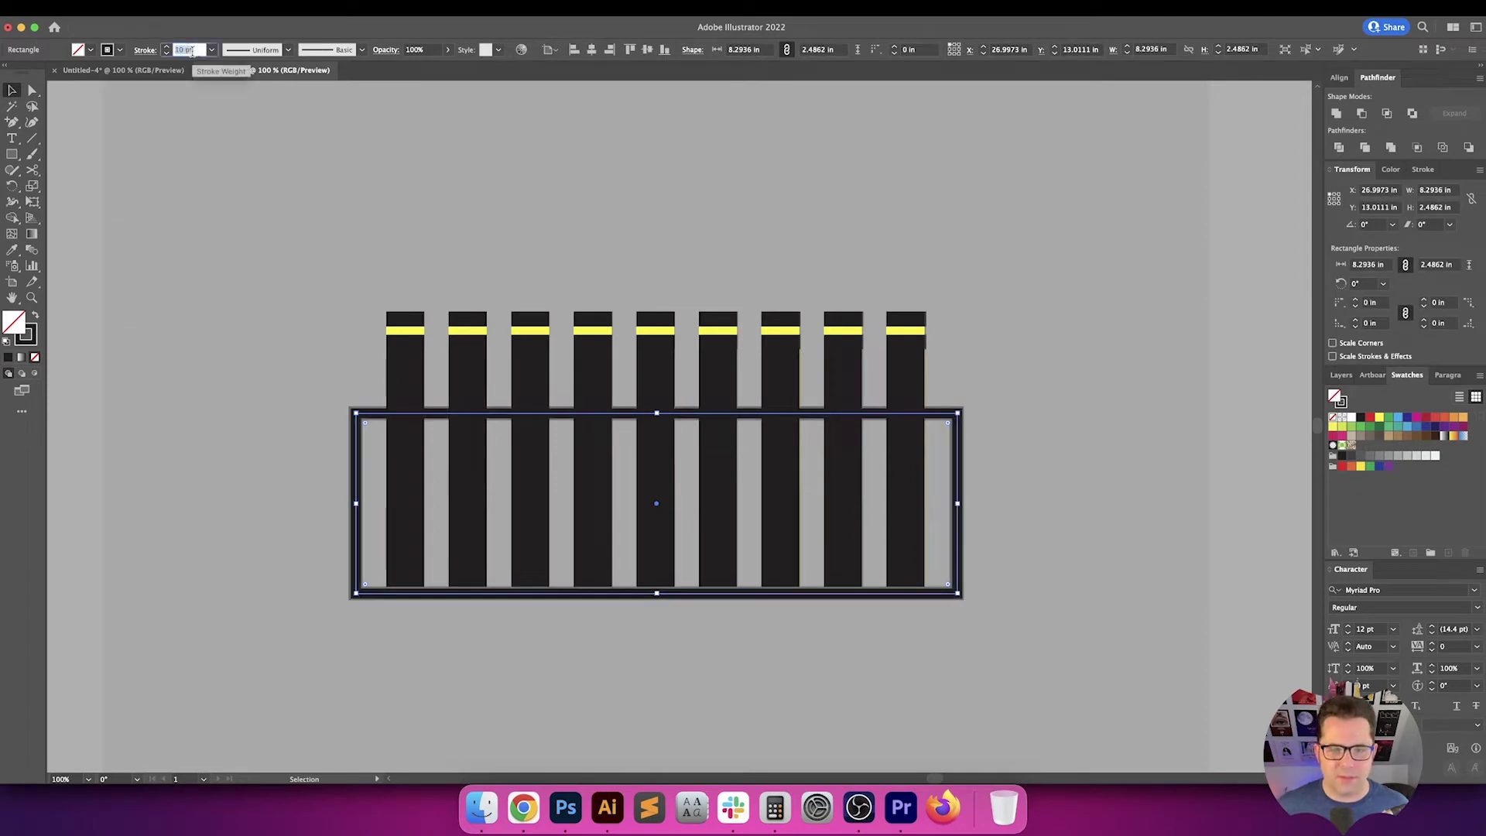
pyautogui.click(288, 123)
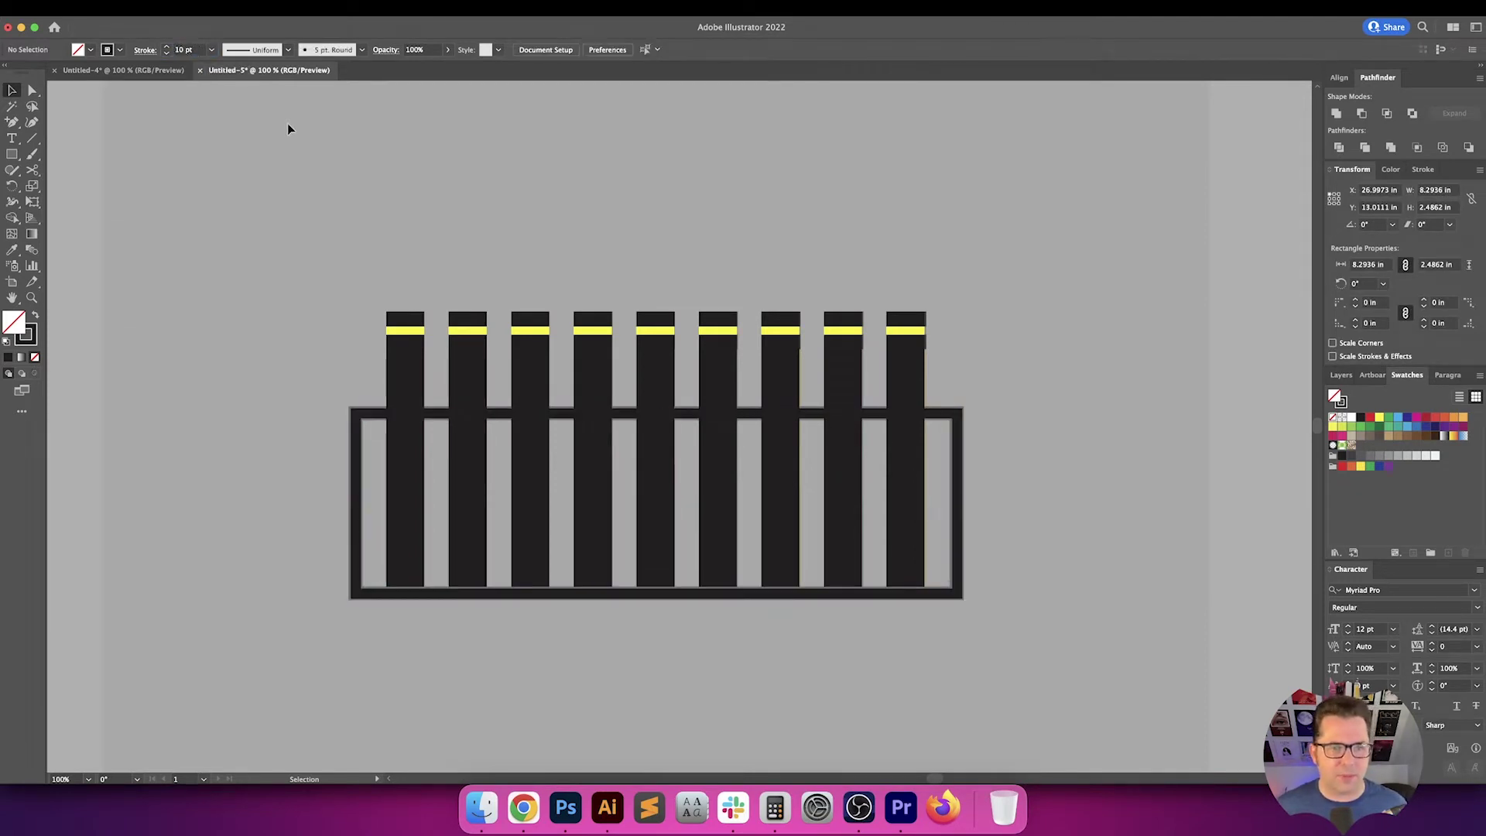
# Move the traced tubes and rack straight down, between the reference rack and the BATMAN title
pyautogui.scroll(-2, 317, 207)
pyautogui.hscroll(1, 317, 207)
pyautogui.scroll(-2, 275, 243)
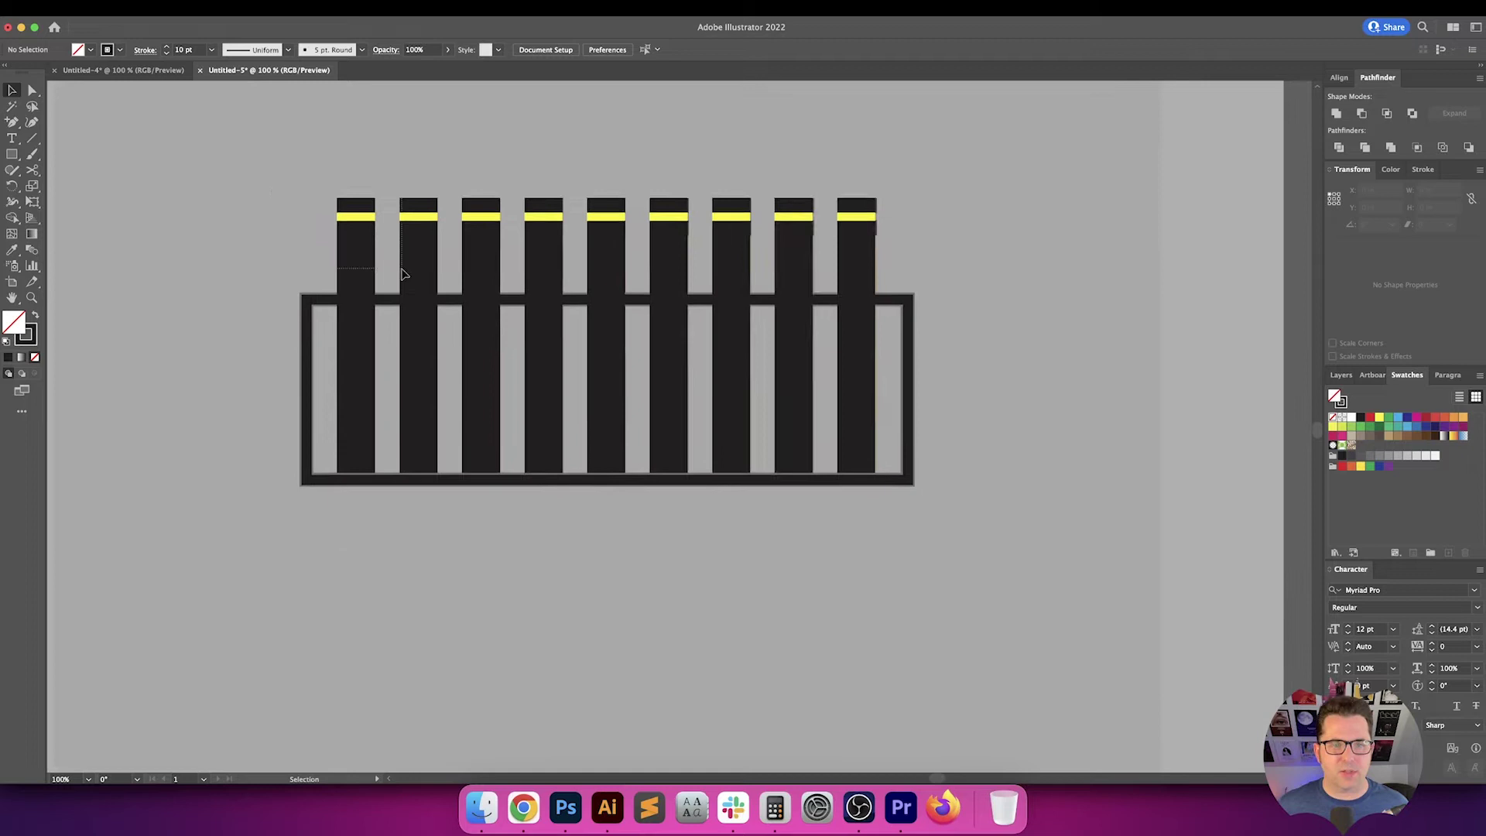
pyautogui.scroll(-7, 972, 339)
pyautogui.moveTo(832, 202); pyautogui.dragTo(841, 525)
pyautogui.click(1011, 472)
pyautogui.scroll(1, 1010, 464)
pyautogui.hscroll(-1, 1010, 464)
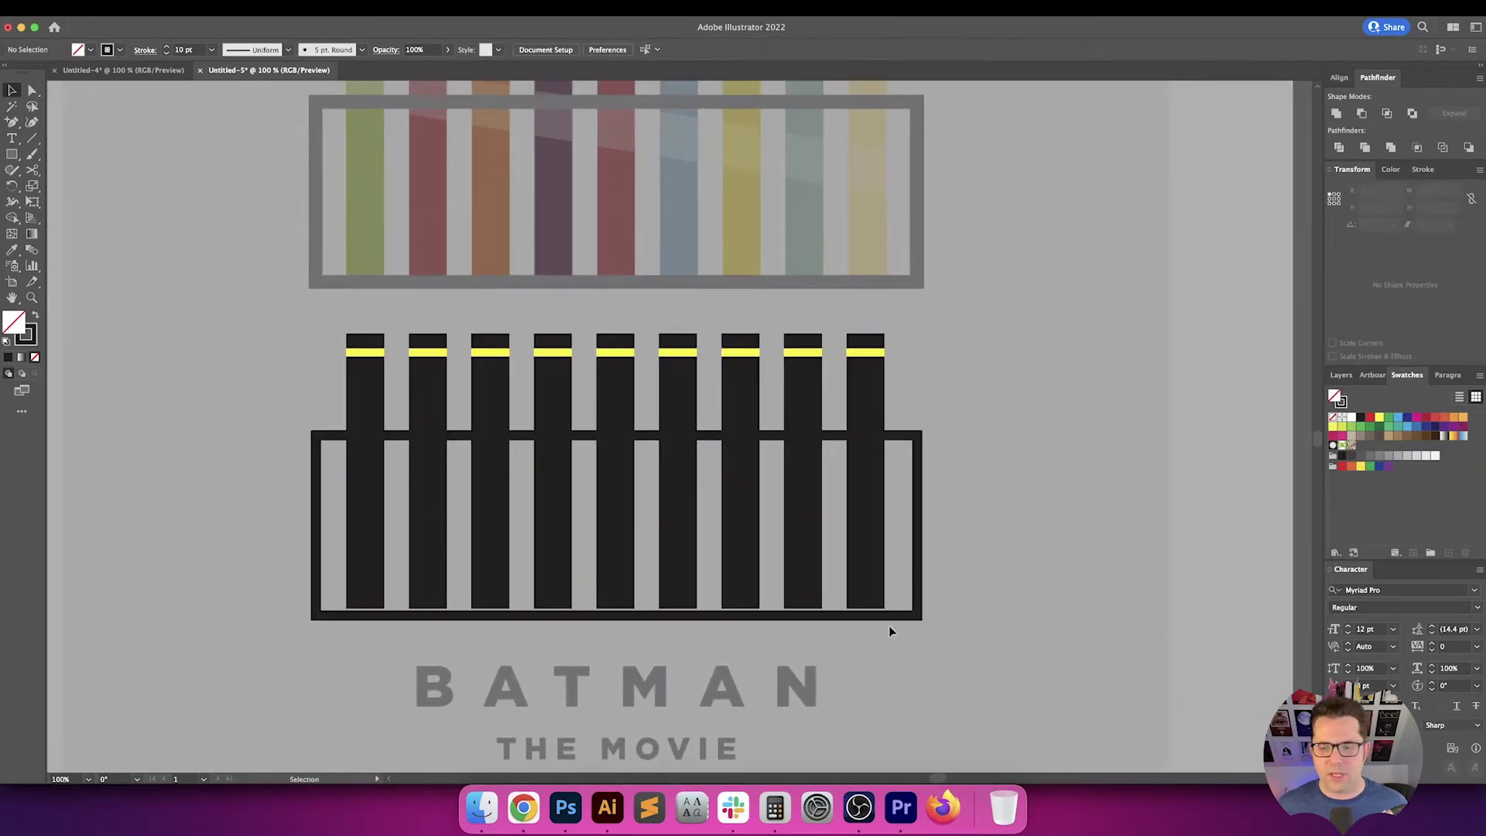
# Extend the bottom edges of all nine tube bodies down to meet the rack's lower bar, about 3.31 in tall
pyautogui.scroll(2, 430, 578)
pyautogui.moveTo(431, 584); pyautogui.dragTo(368, 469)
pyautogui.press('a')
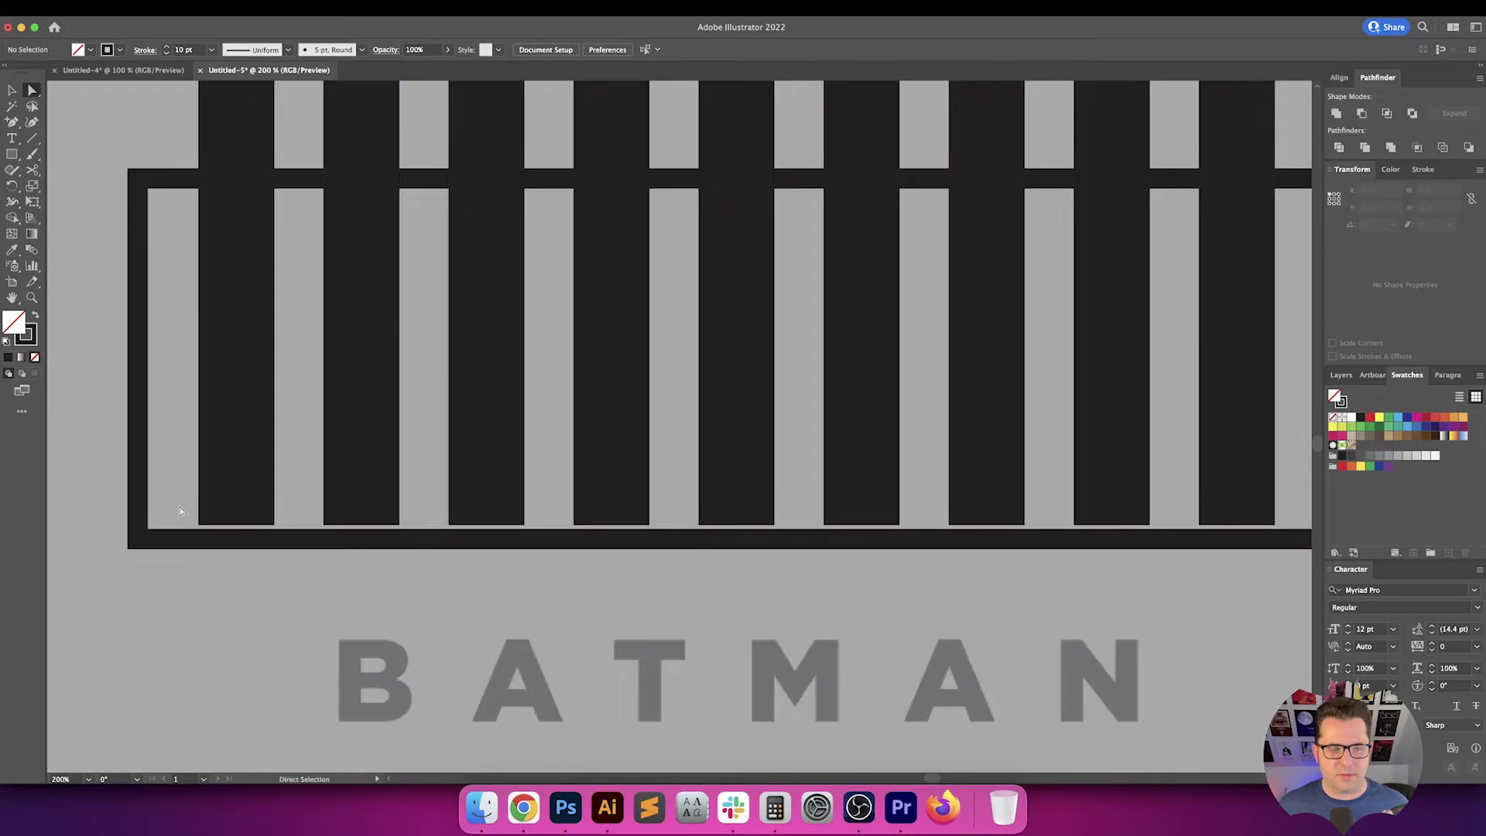
pyautogui.moveTo(179, 507); pyautogui.dragTo(1285, 531)
pyautogui.scroll(4, 929, 541)
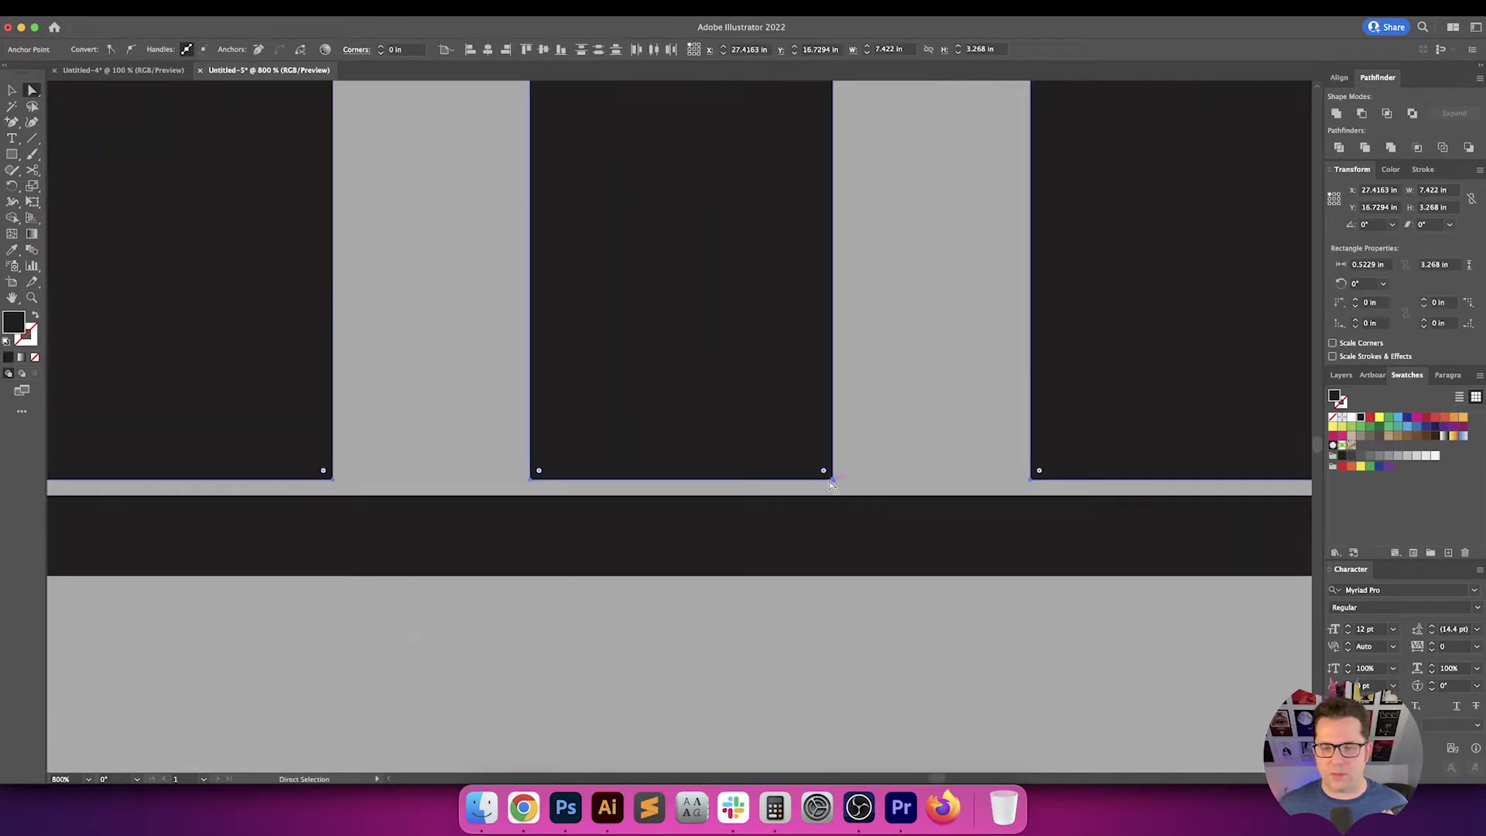
pyautogui.moveTo(829, 482); pyautogui.dragTo(836, 499)
pyautogui.scroll(-5, 890, 458)
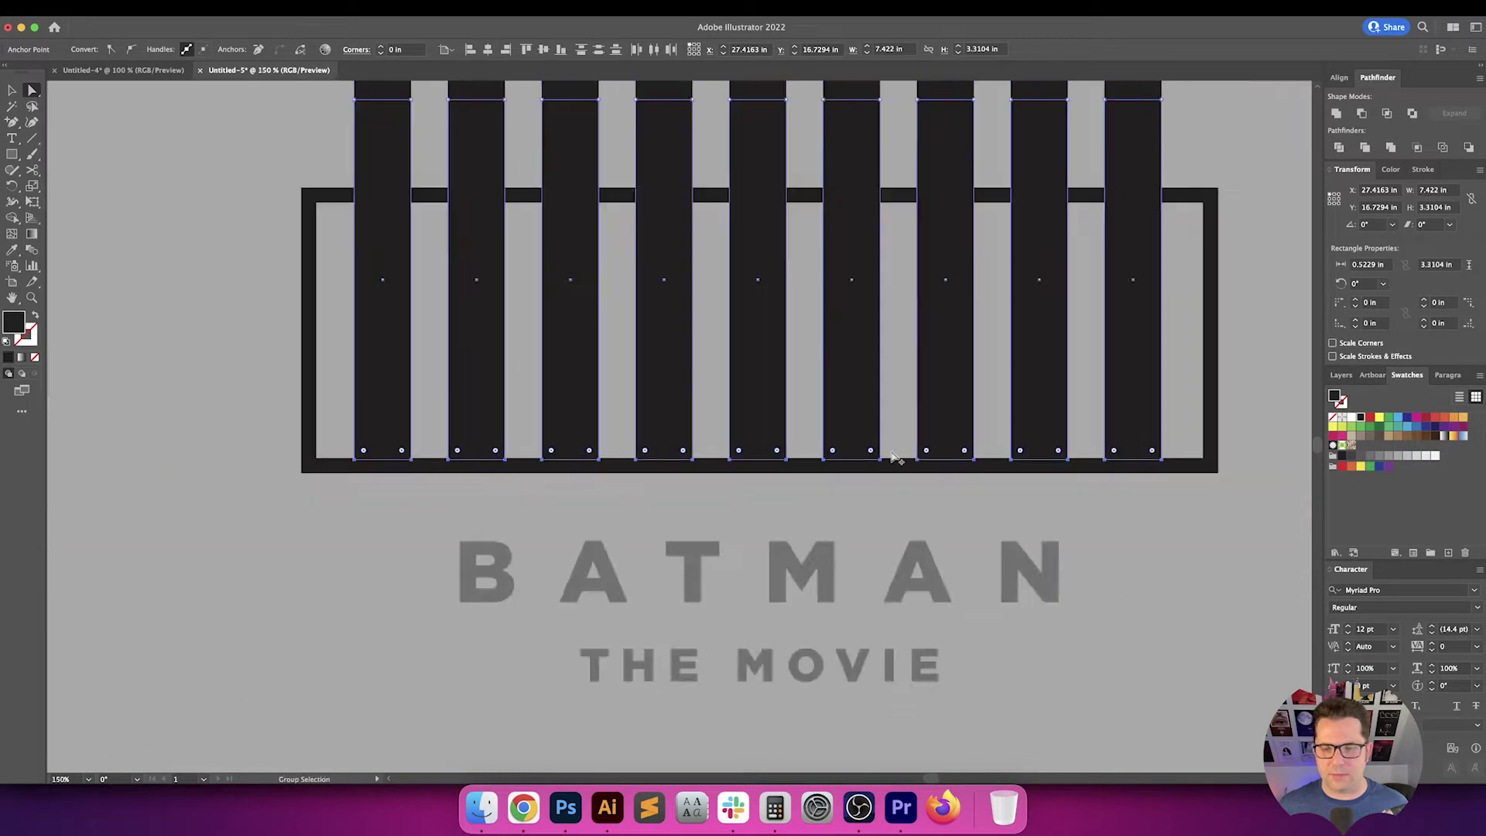
pyautogui.scroll(-3, 894, 457)
pyautogui.press('v')
pyautogui.click(1015, 467)
# Move the traced tubes and rack off the reference image onto the empty canvas to its right
pyautogui.moveTo(927, 345); pyautogui.dragTo(663, 425)
pyautogui.moveTo(766, 405); pyautogui.dragTo(760, 421)
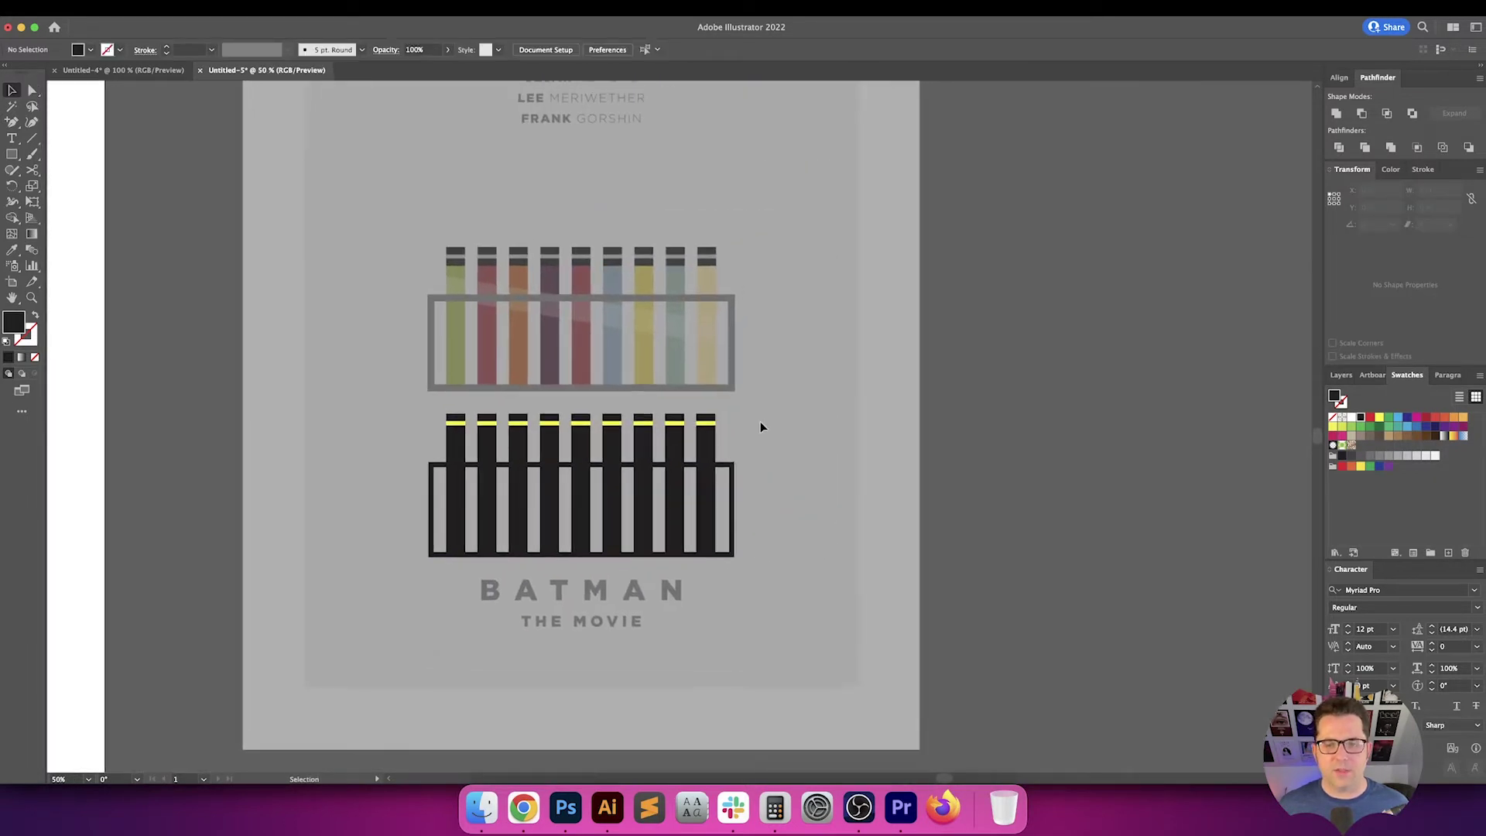
pyautogui.click(465, 554)
pyautogui.hscroll(5, 434, 578)
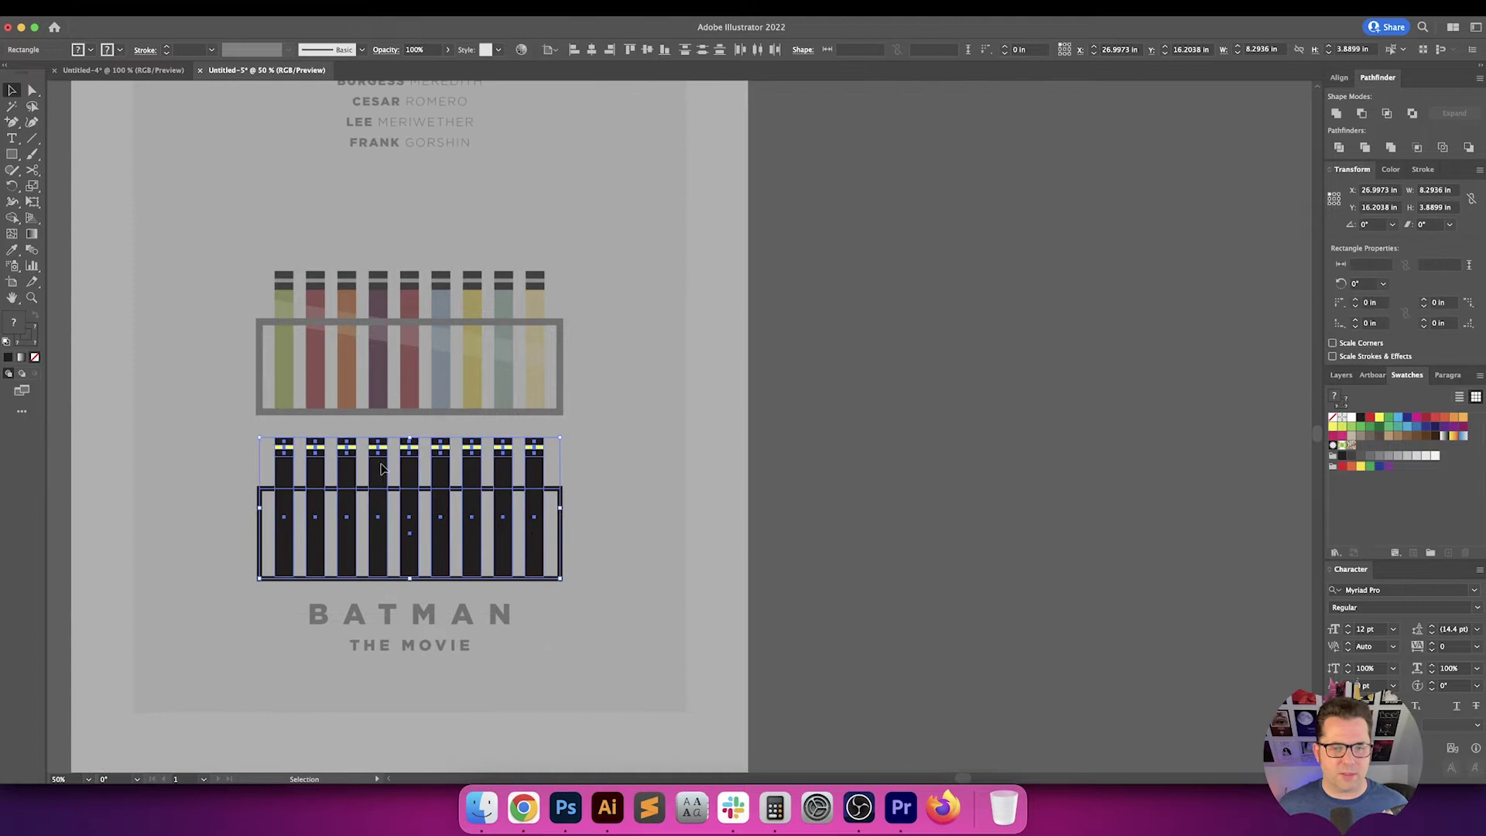
pyautogui.moveTo(380, 469); pyautogui.dragTo(888, 313)
pyautogui.click(522, 203)
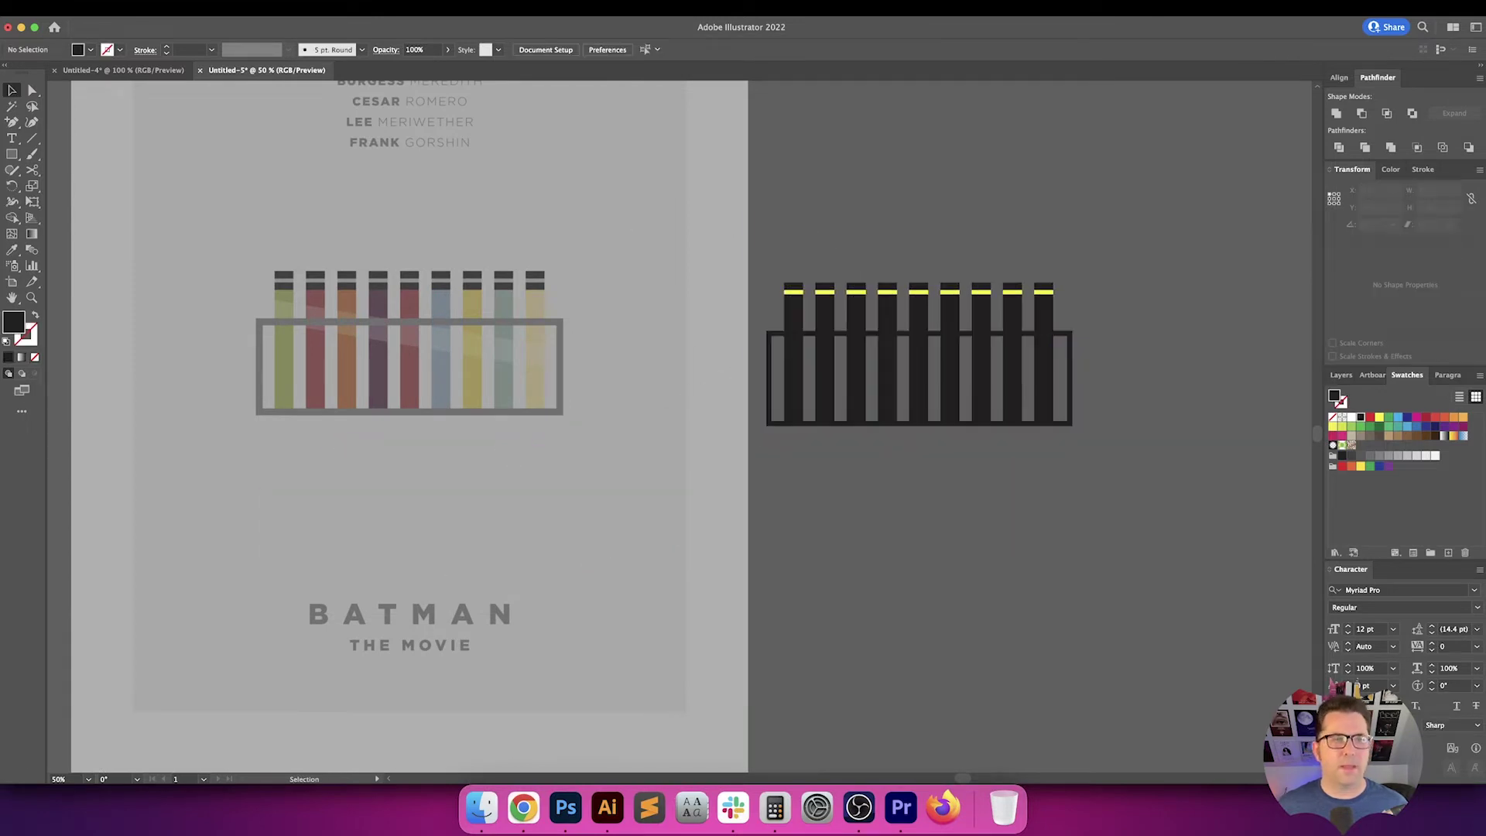
# Unlock the reference image and restore it to full opacity
pyautogui.click(155, 9)
pyautogui.click(178, 120)
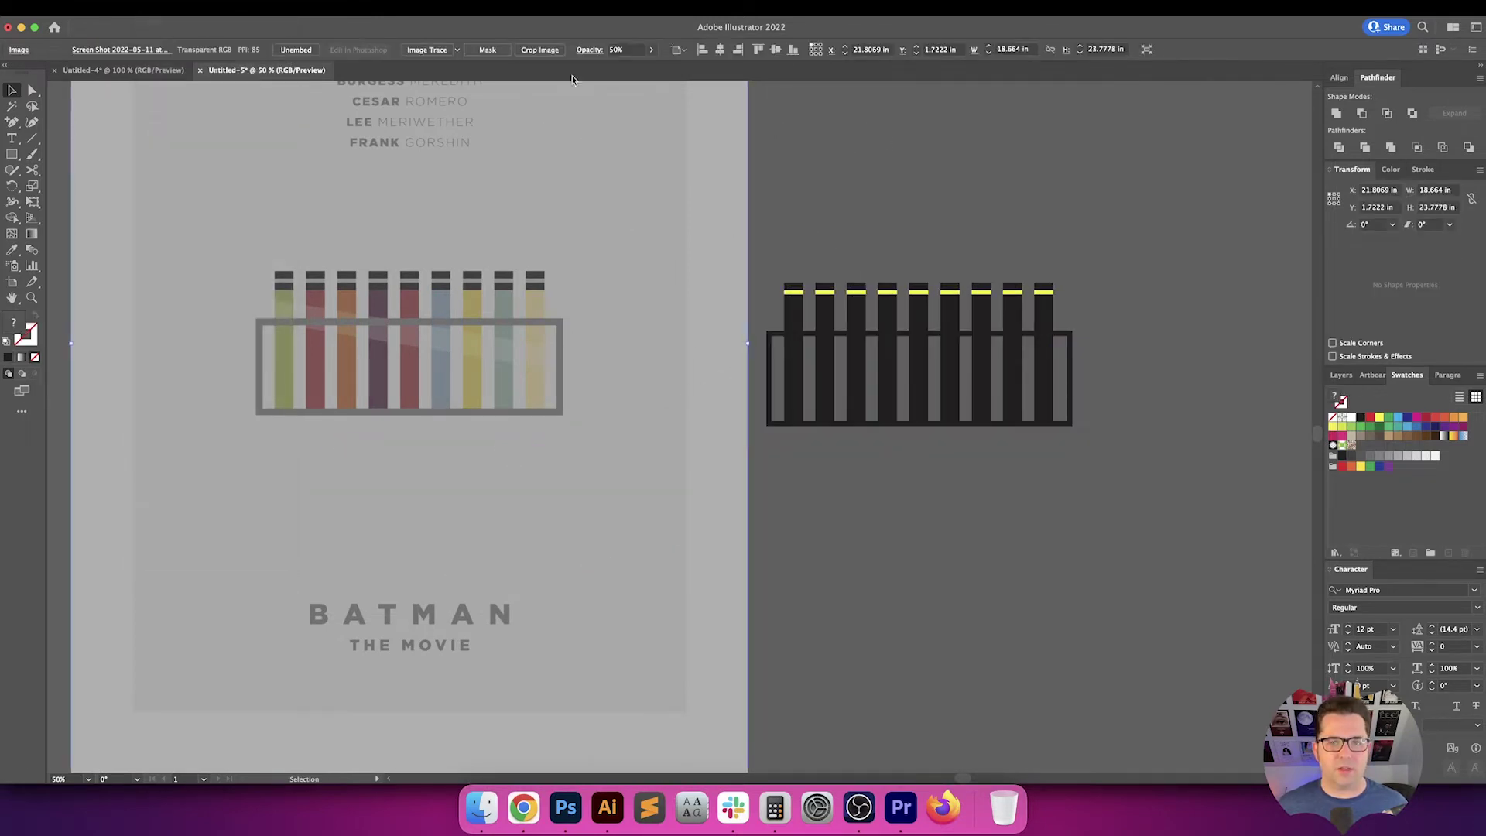
pyautogui.press('Delete')
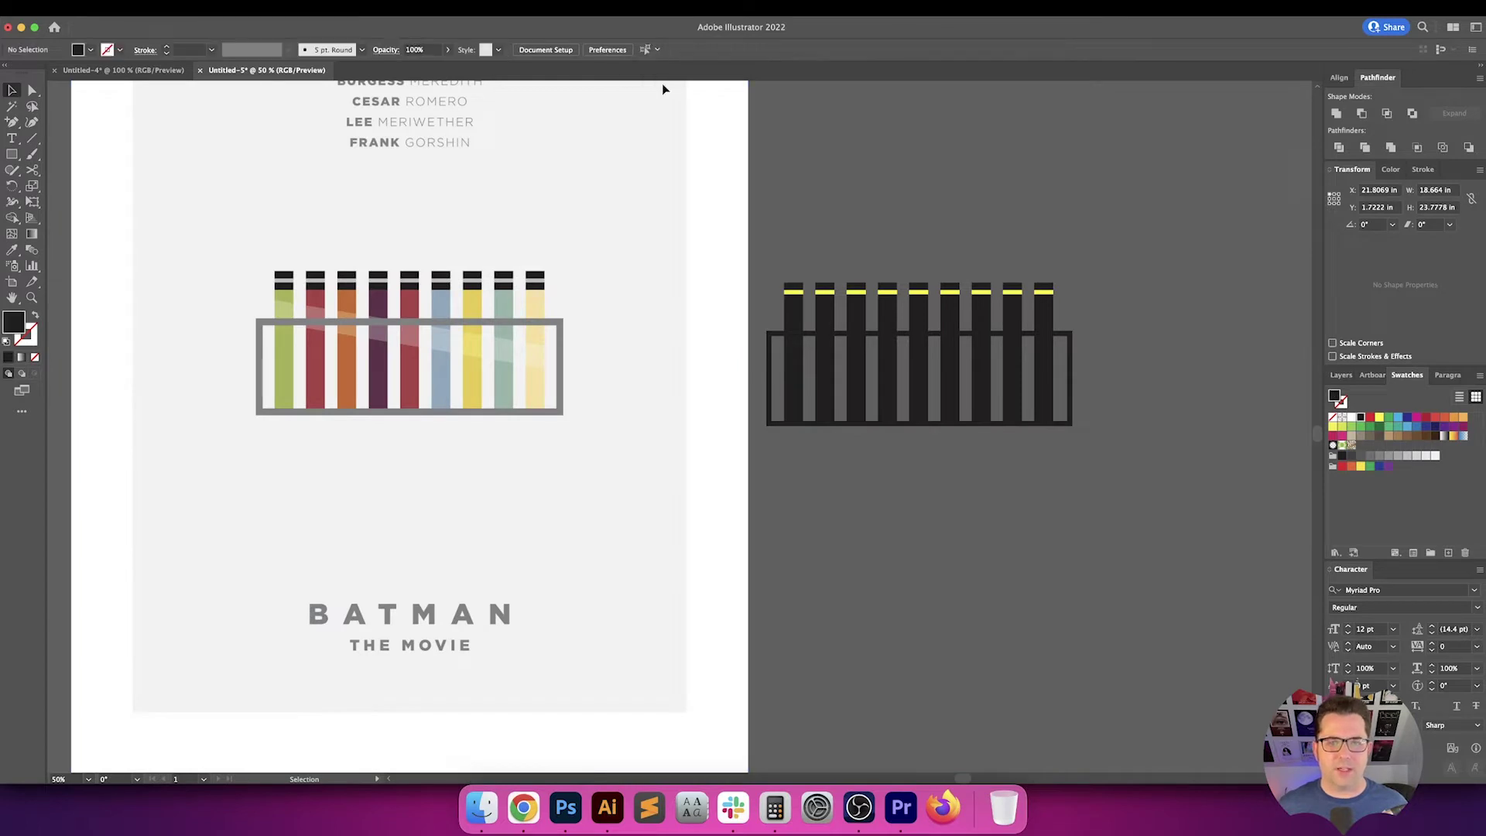
# Recolour all nine yellow cap stripes with the light grey sampled from the reference caps
pyautogui.scroll(3, 839, 189)
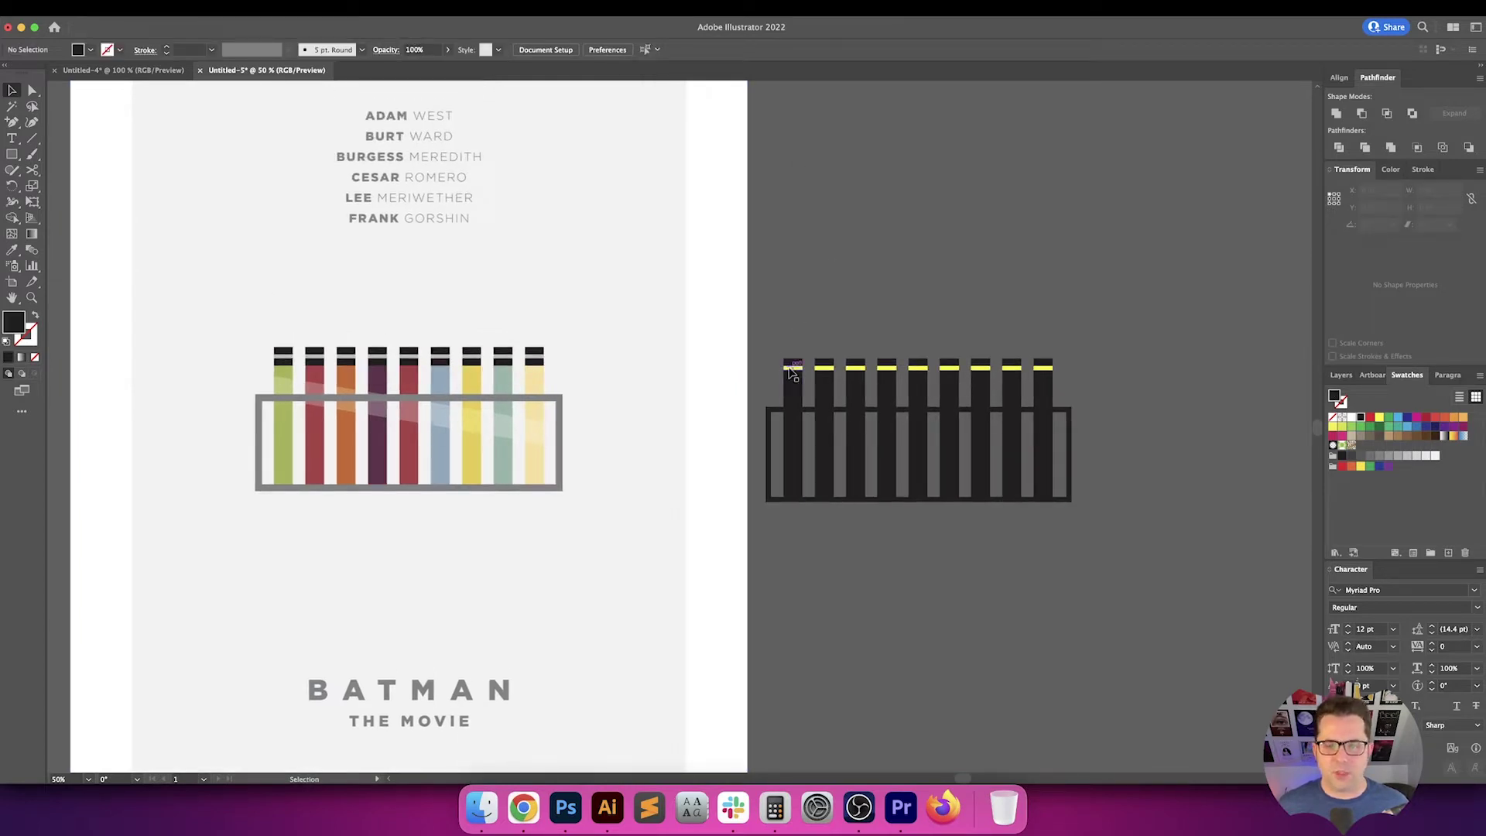
pyautogui.click(798, 364)
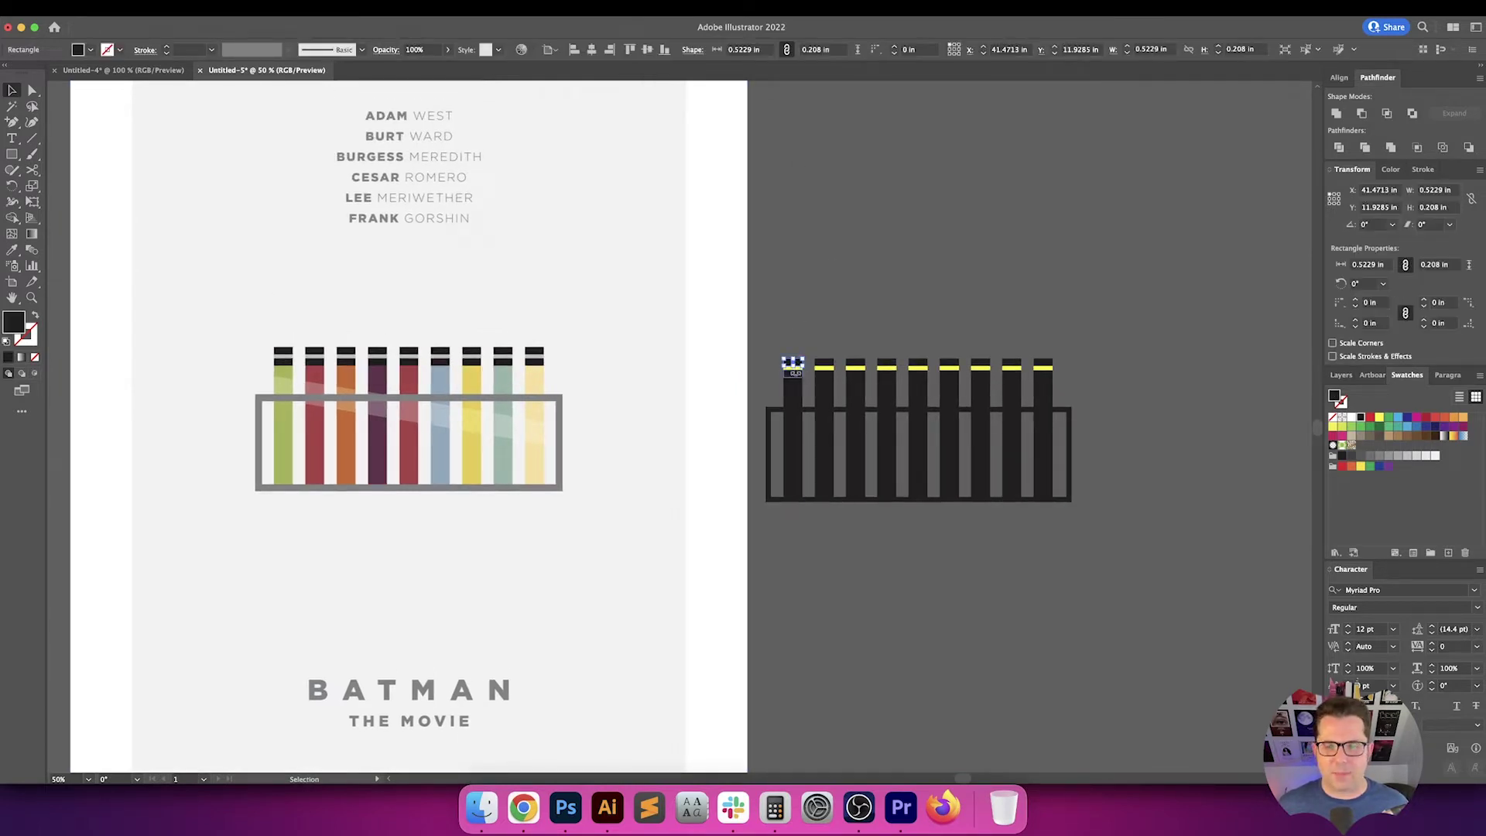
pyautogui.click(760, 366)
pyautogui.scroll(4, 814, 374)
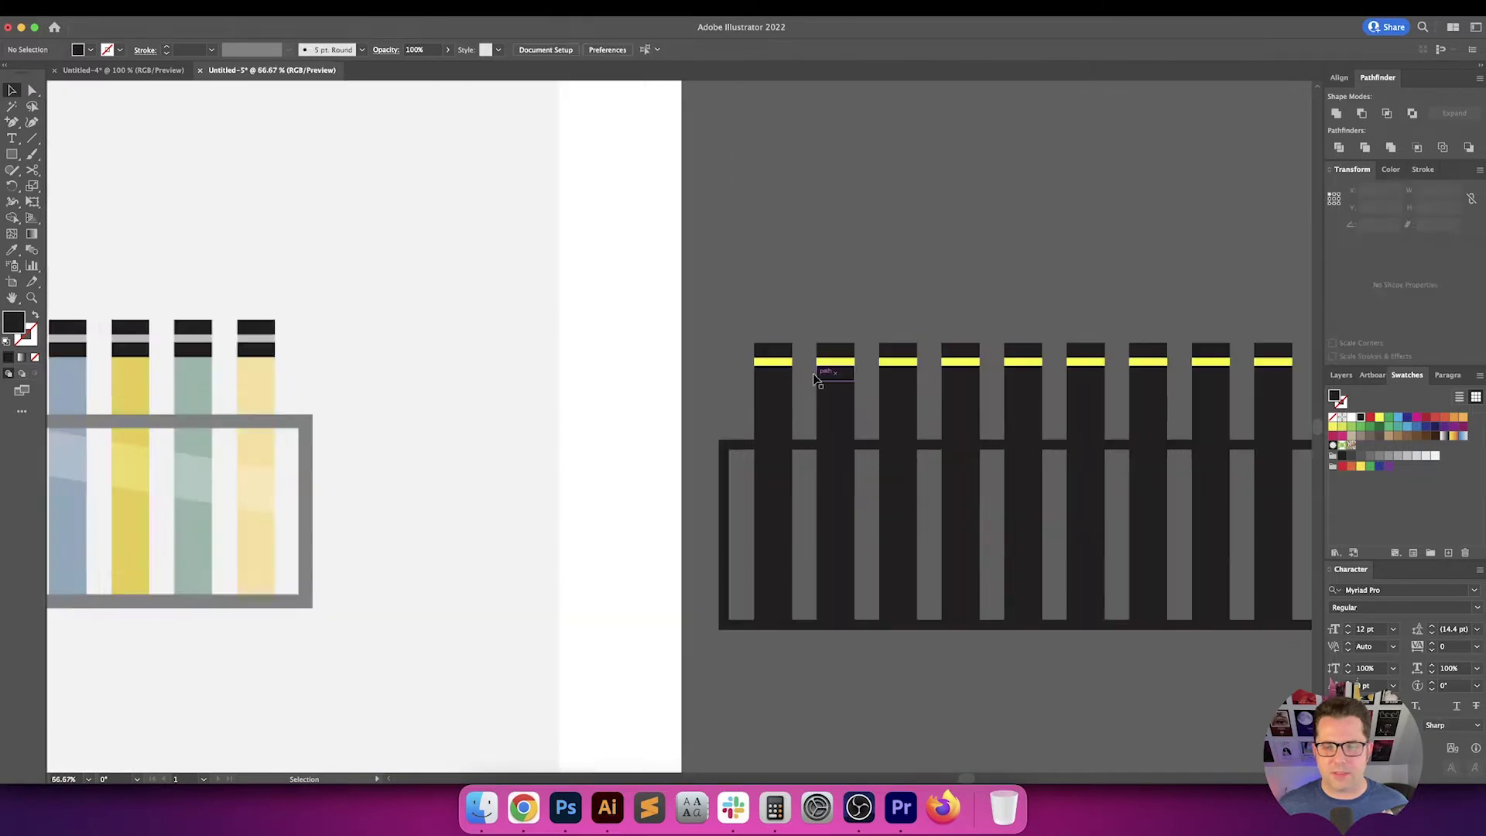
pyautogui.hscroll(10, 704, 355)
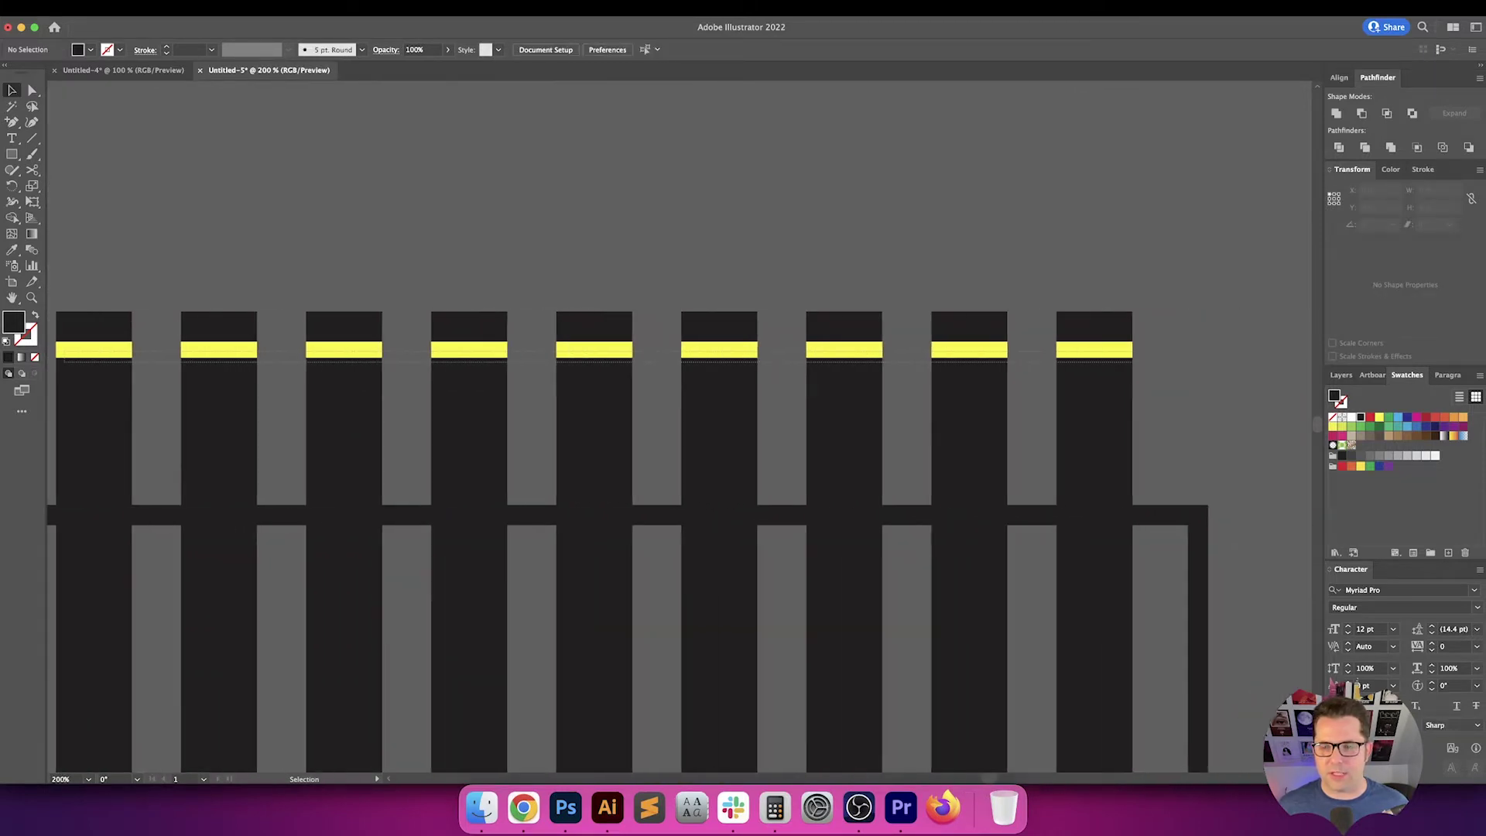
pyautogui.click(964, 353)
pyautogui.scroll(-2, 918, 357)
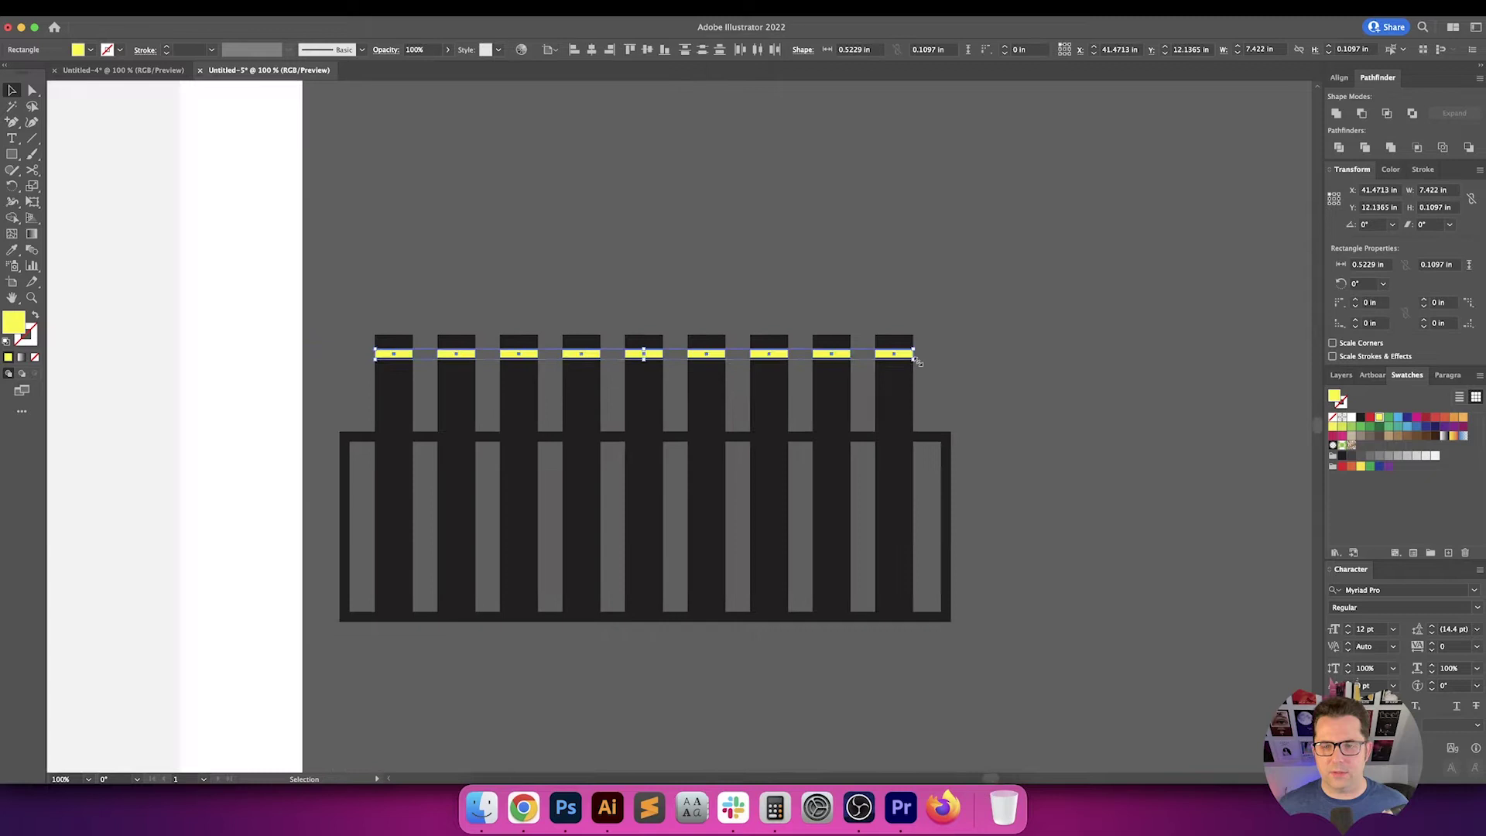
pyautogui.hscroll(-10, 666, 365)
pyautogui.press('i')
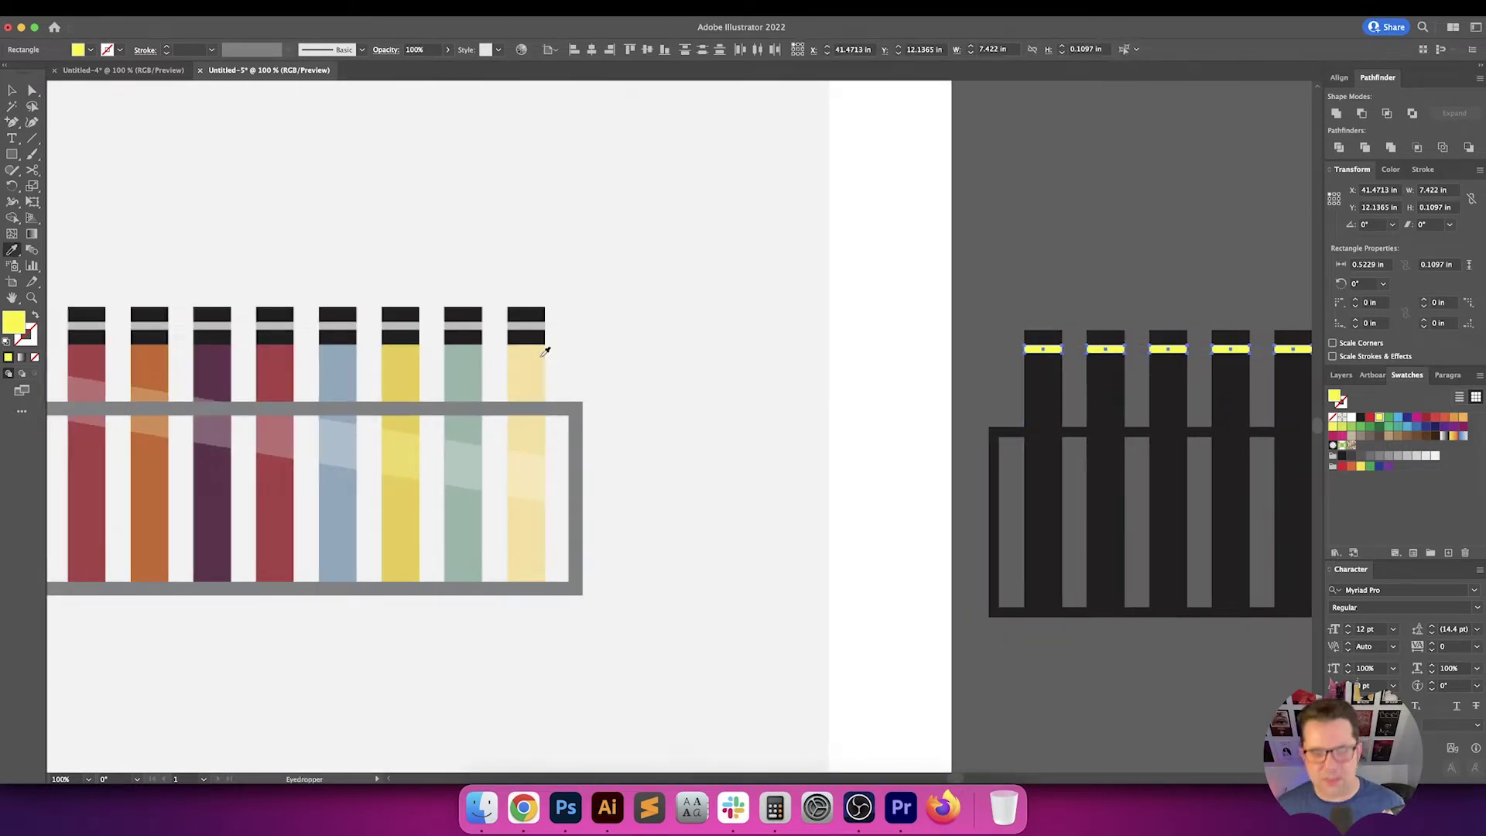
pyautogui.click(520, 324)
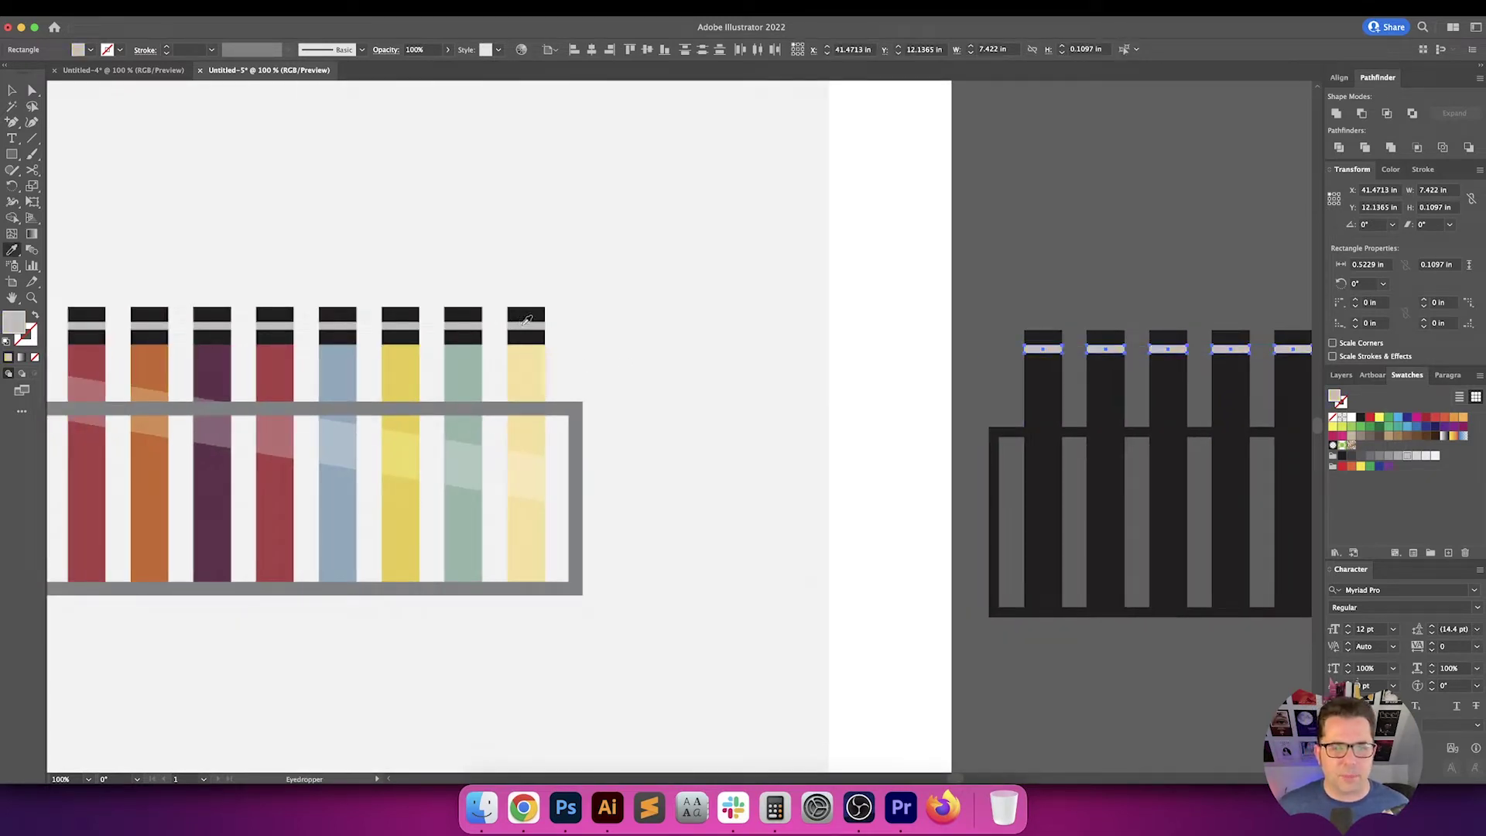
pyautogui.press('v')
pyautogui.click(997, 274)
# Fill the first tube's body with the green sampled from the reference's first tube
pyautogui.press('space')
pyautogui.moveTo(1045, 278); pyautogui.dragTo(889, 267)
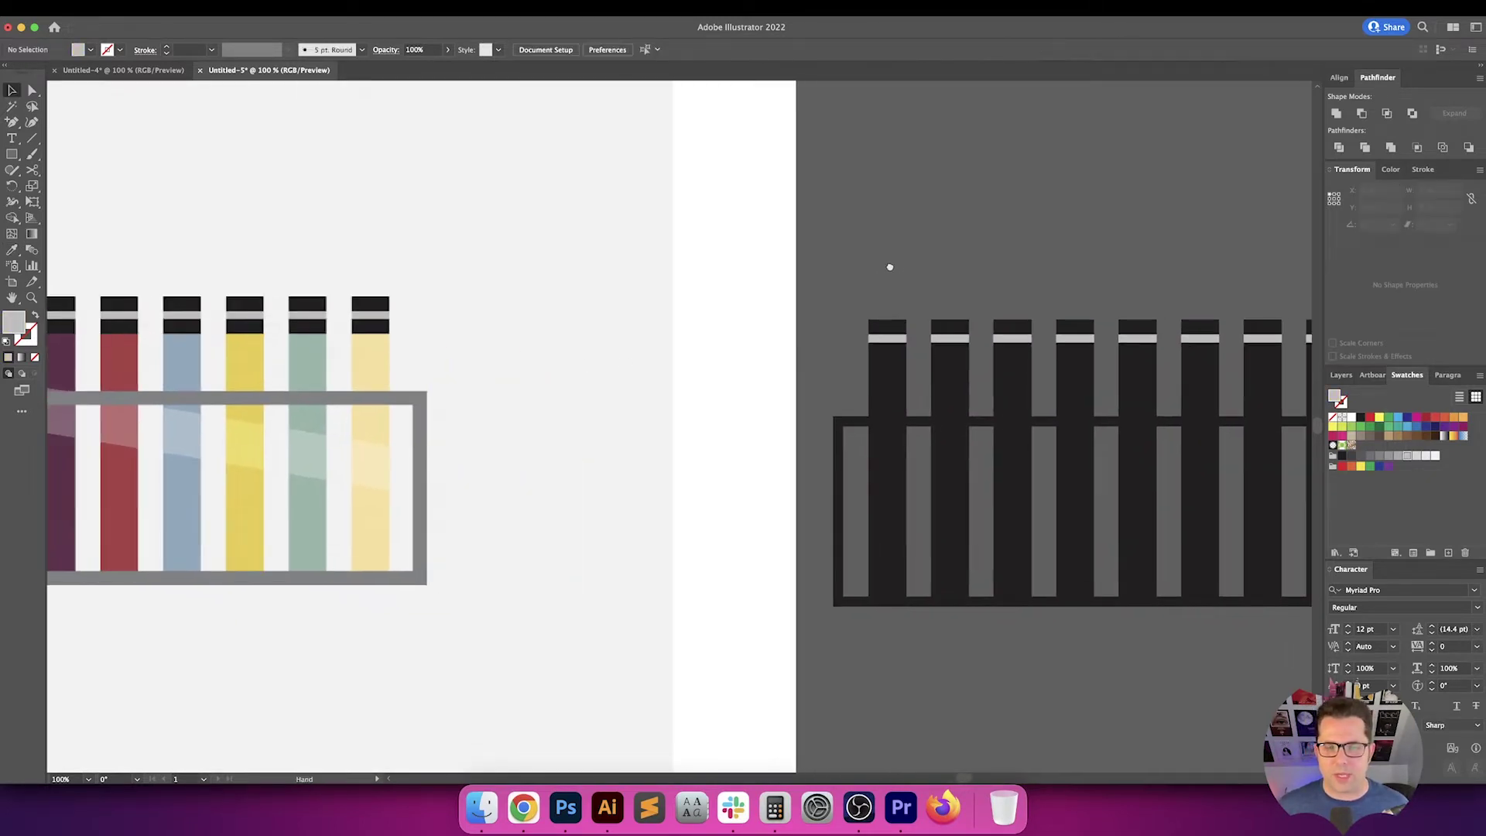
pyautogui.click(887, 399)
pyautogui.press('super+minus')
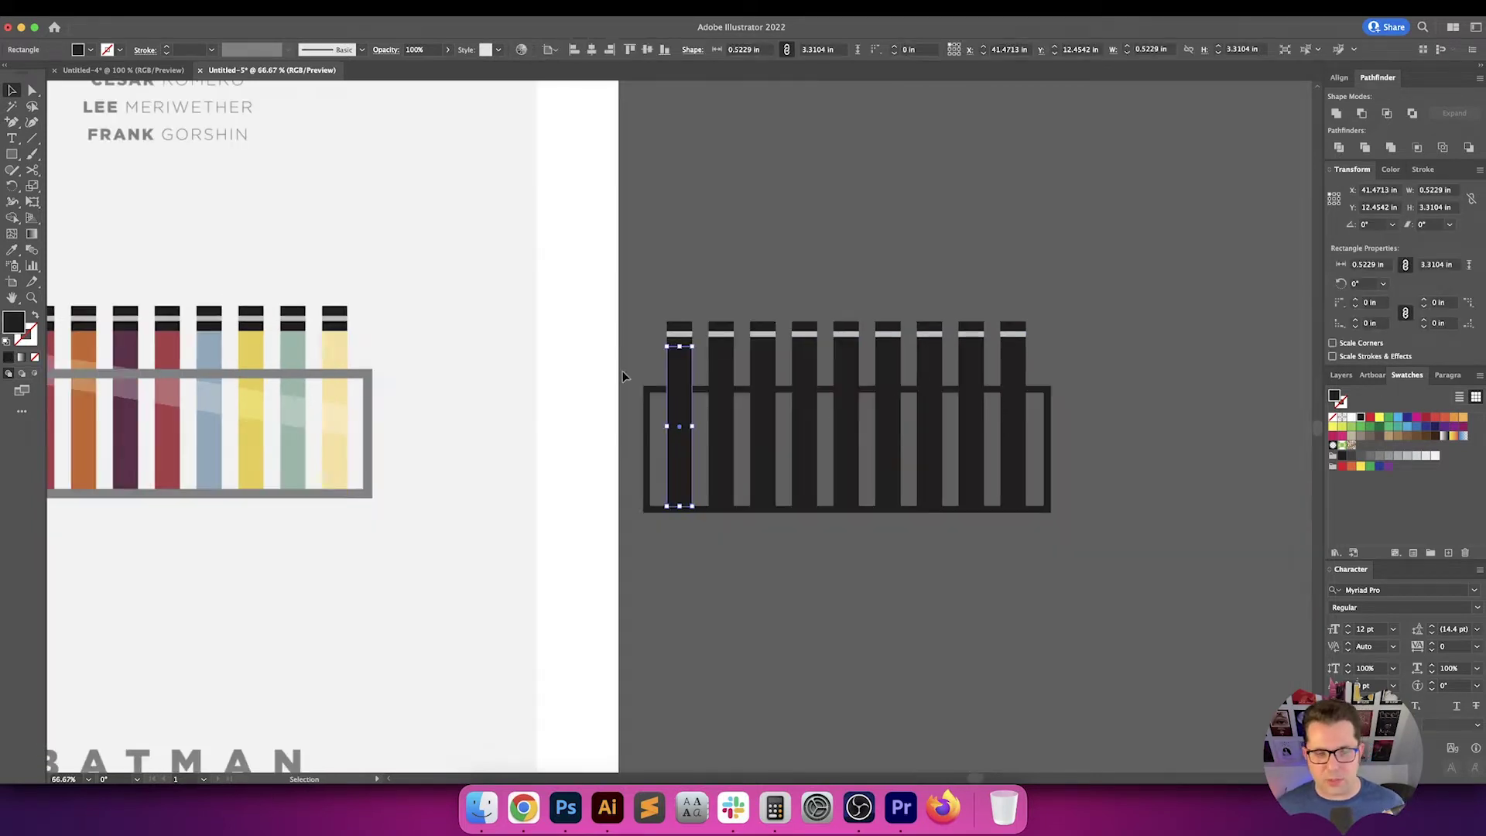
pyautogui.moveTo(623, 370); pyautogui.dragTo(815, 363)
pyautogui.press('i')
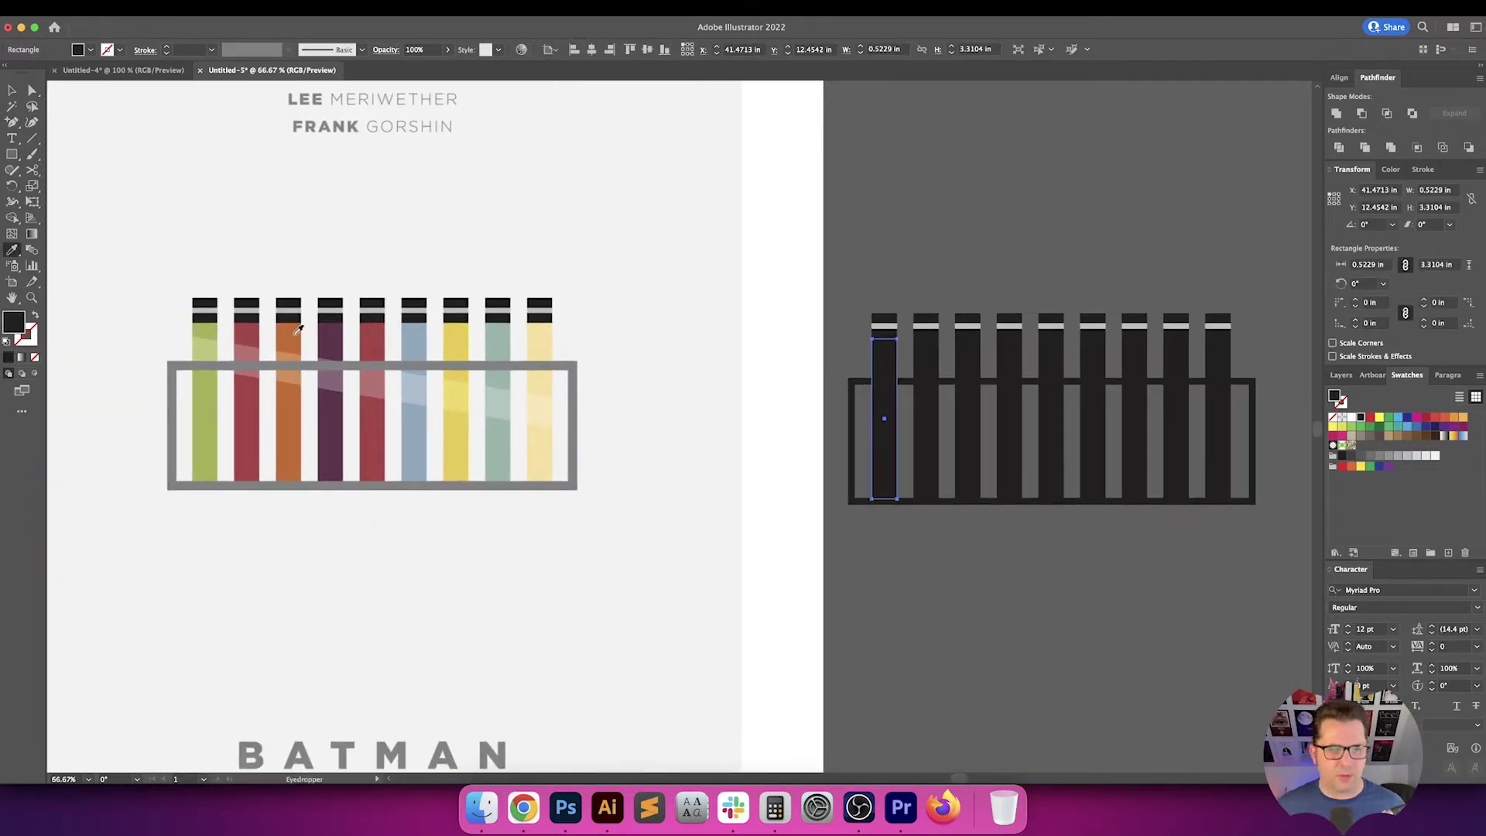
pyautogui.click(219, 383)
pyautogui.press('v')
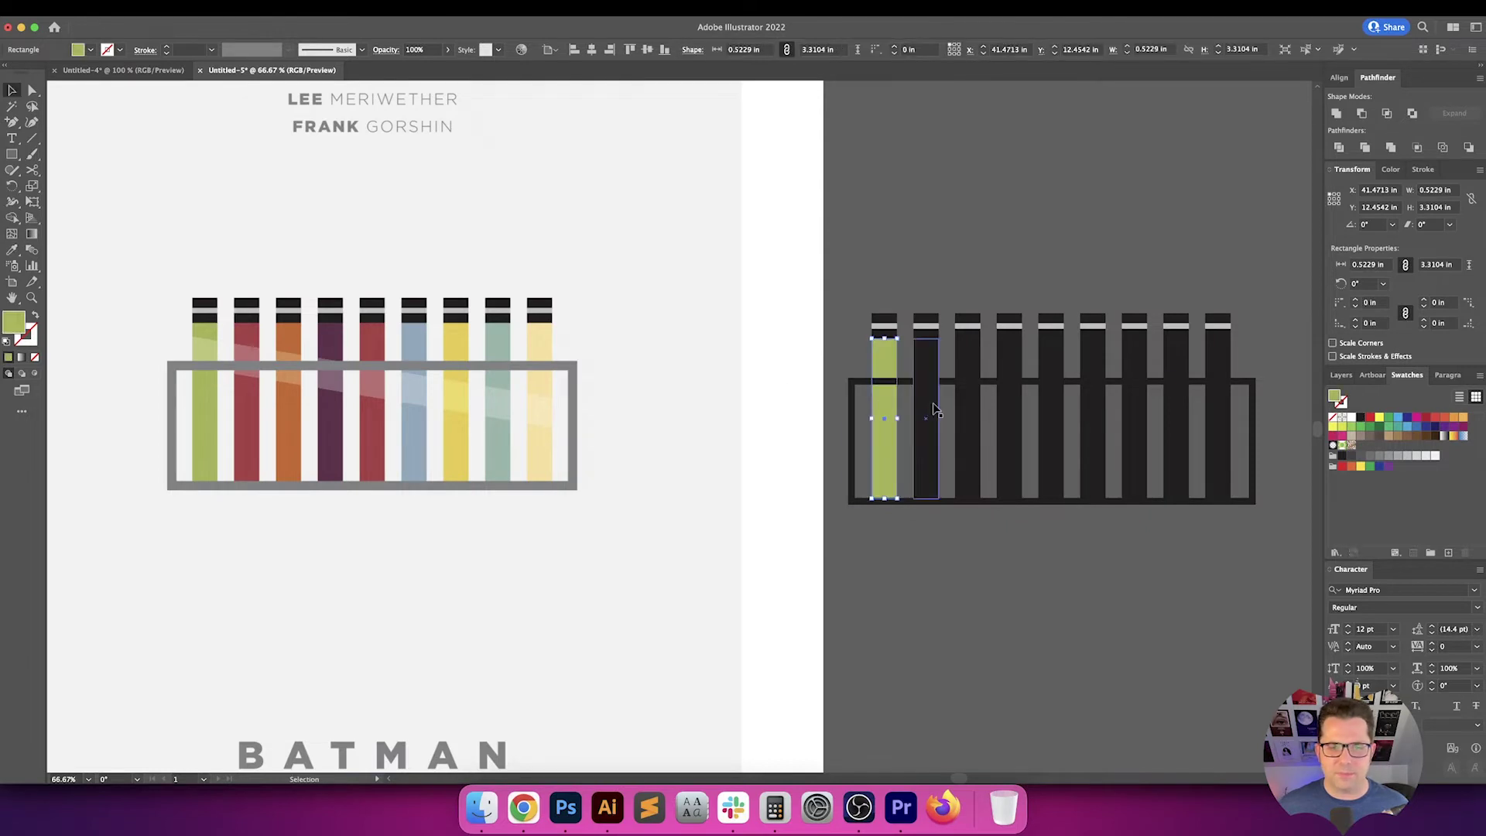
# Fill the second tube's body with the reference red and the third with the reference orange
pyautogui.click(933, 409)
pyautogui.press('i')
pyautogui.click(247, 396)
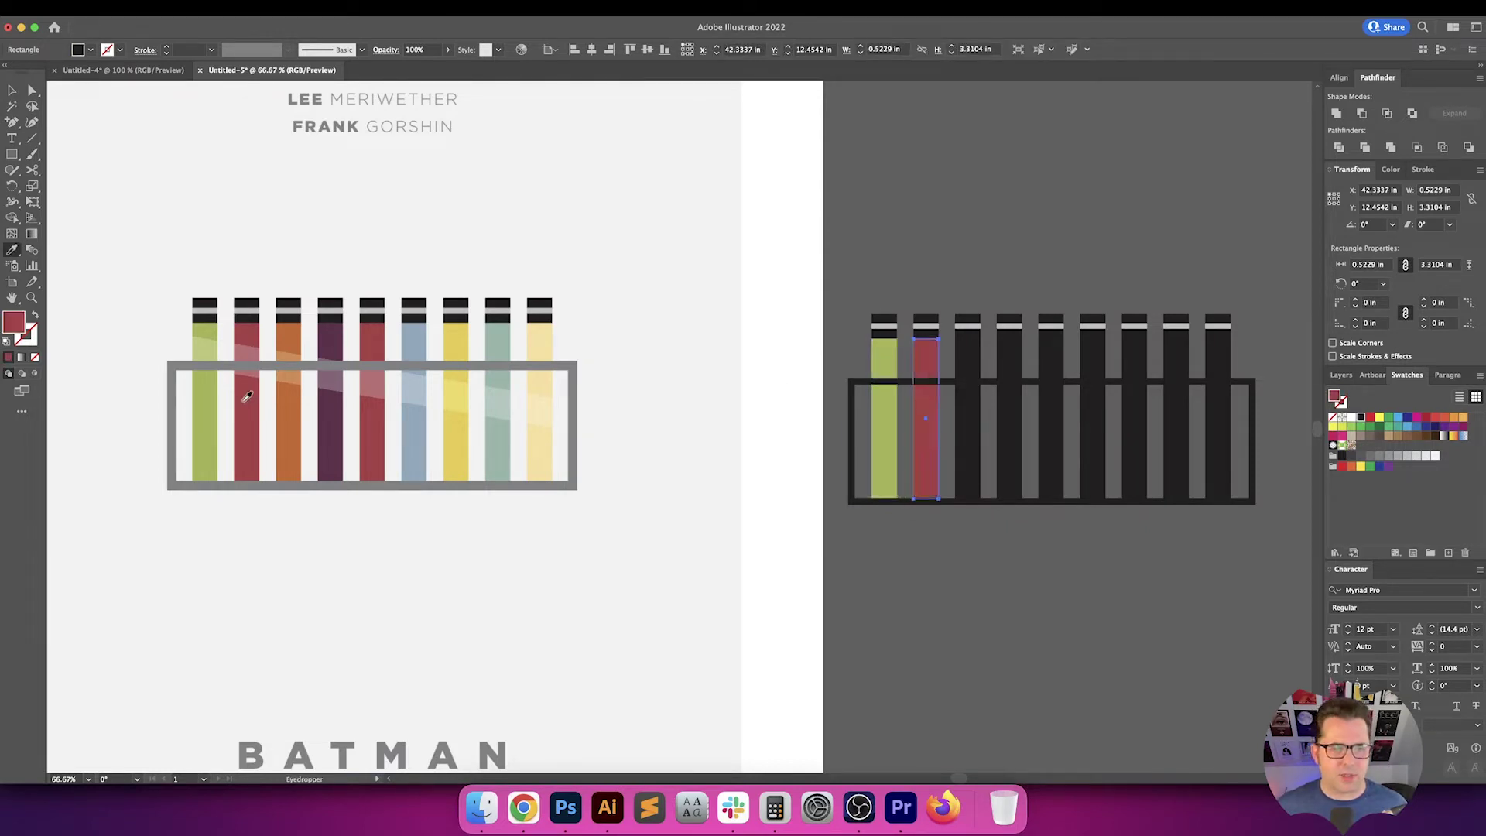
pyautogui.press('v')
pyautogui.click(968, 387)
pyautogui.press('i')
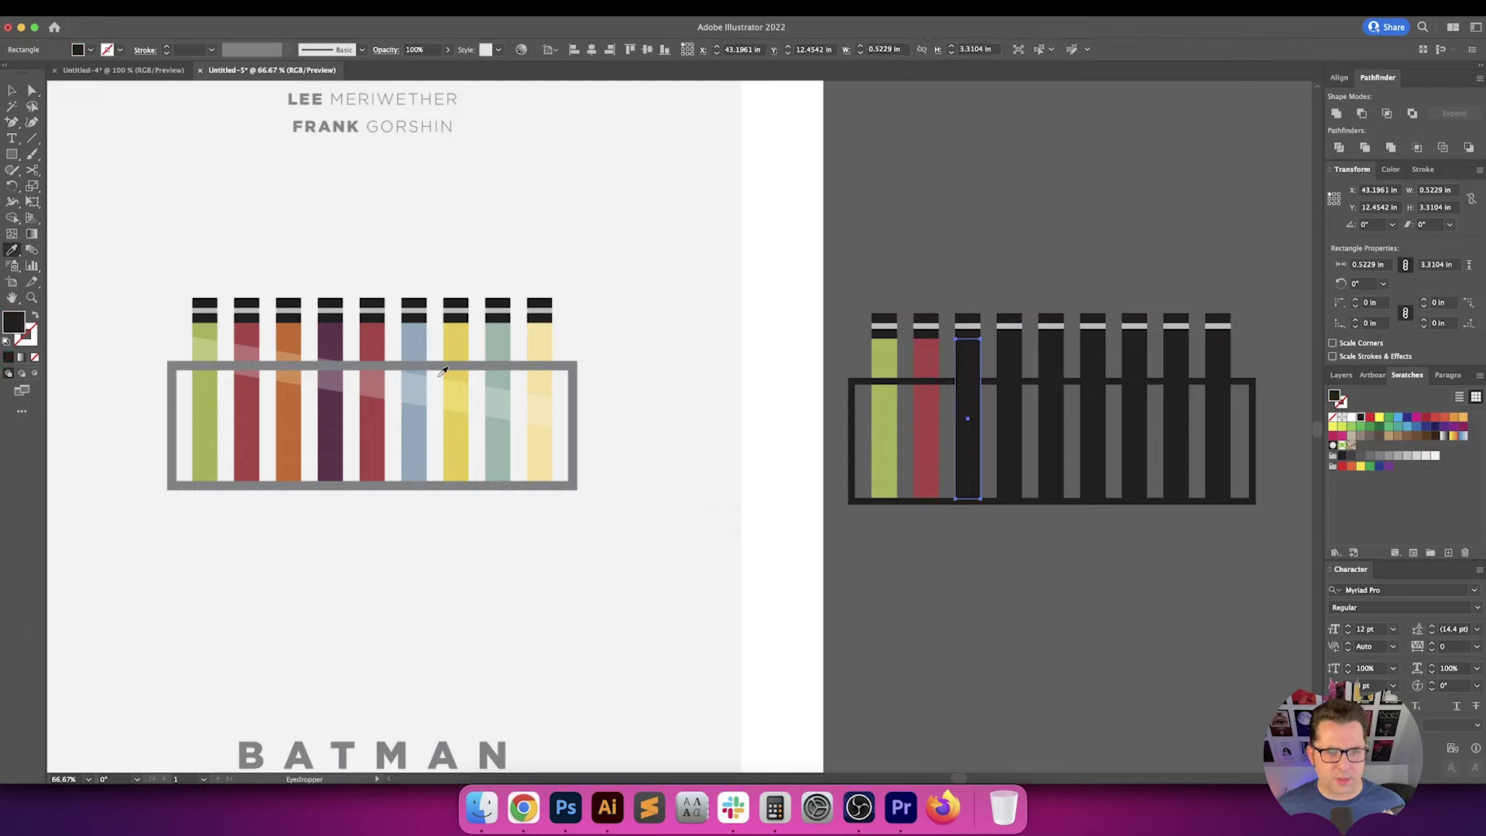
pyautogui.click(302, 410)
pyautogui.press('v')
# Fill the fourth tube's body with the dark purple sampled from the reference's matching tube
pyautogui.click(1007, 412)
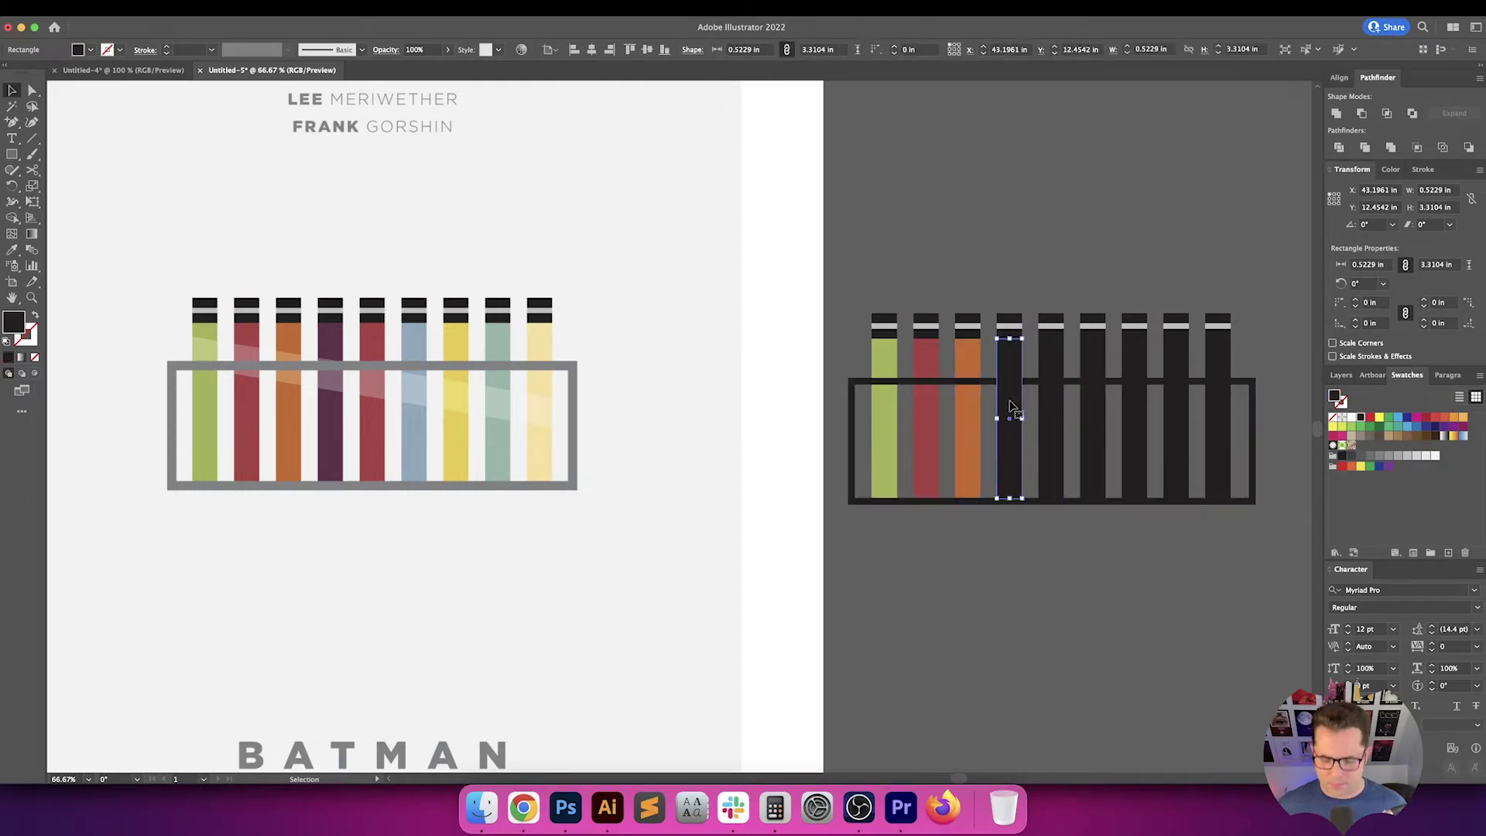
pyautogui.press('i')
pyautogui.click(344, 408)
pyautogui.press('v')
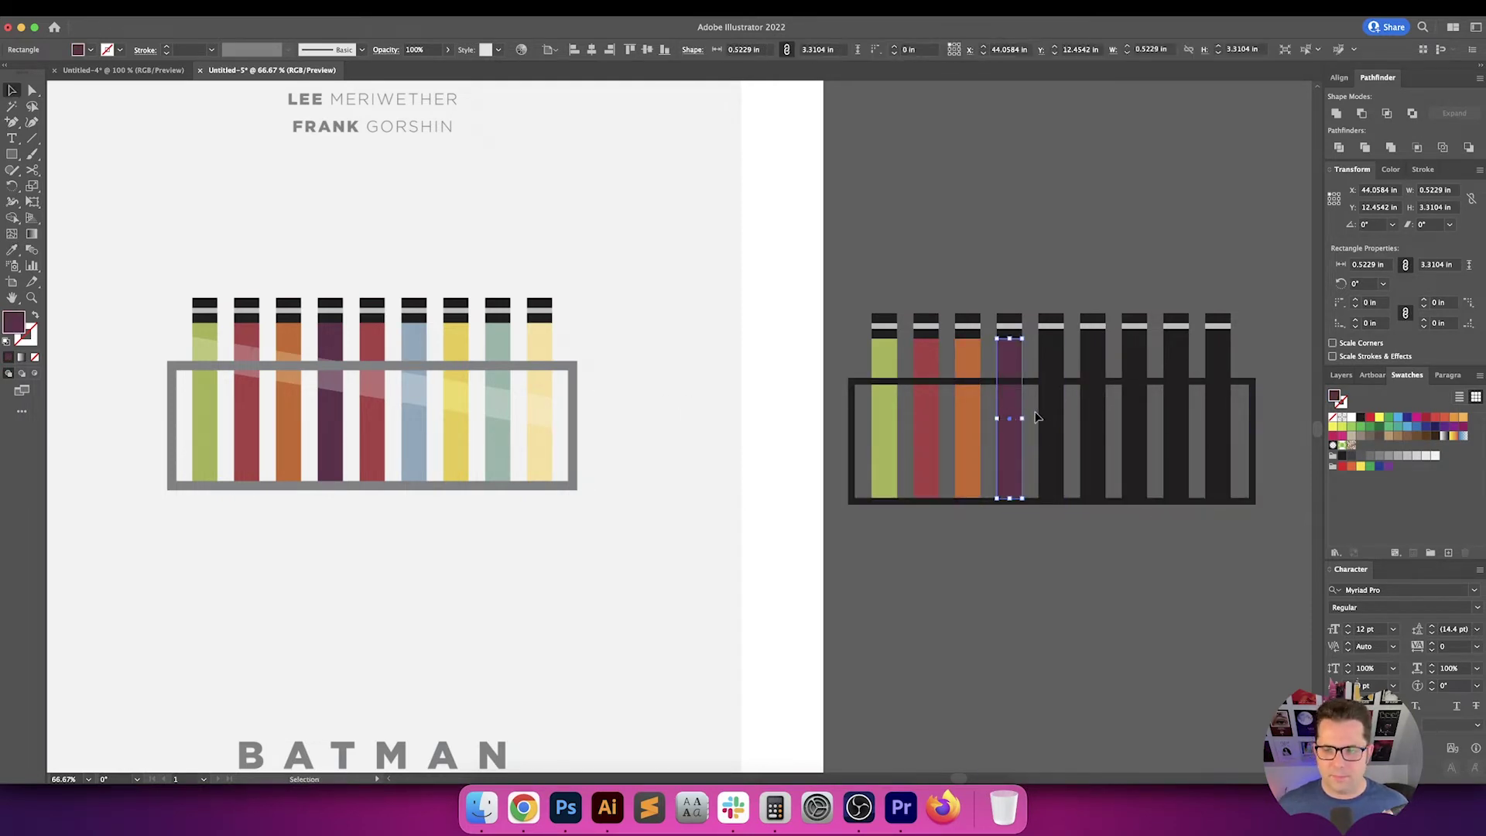
# Fill the fifth tube's body with the reference red and the sixth with the reference light blue
pyautogui.click(1051, 418)
pyautogui.press('i')
pyautogui.click(375, 416)
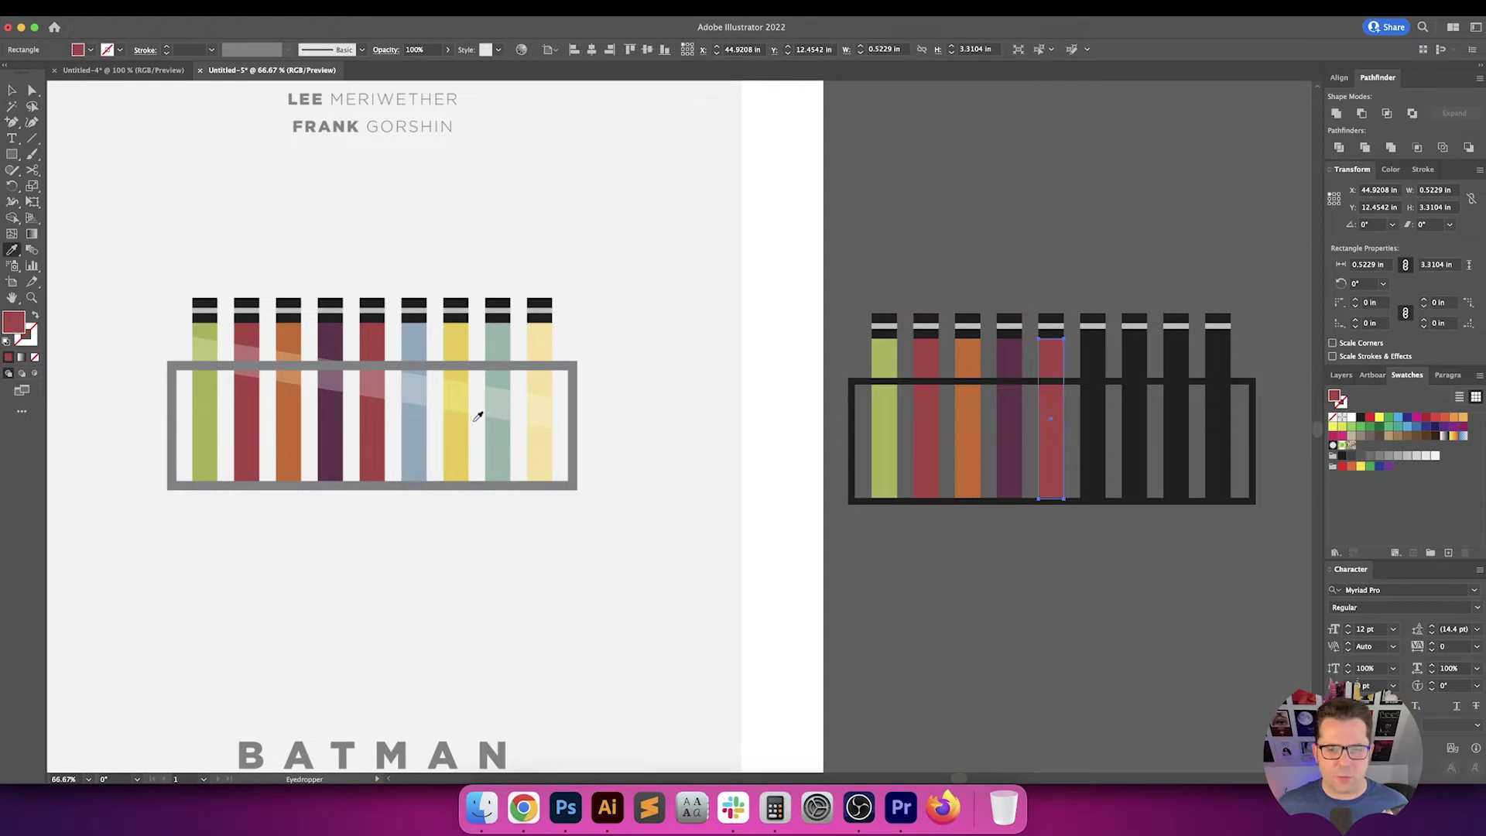
pyautogui.press('v')
pyautogui.click(1088, 418)
pyautogui.press('i')
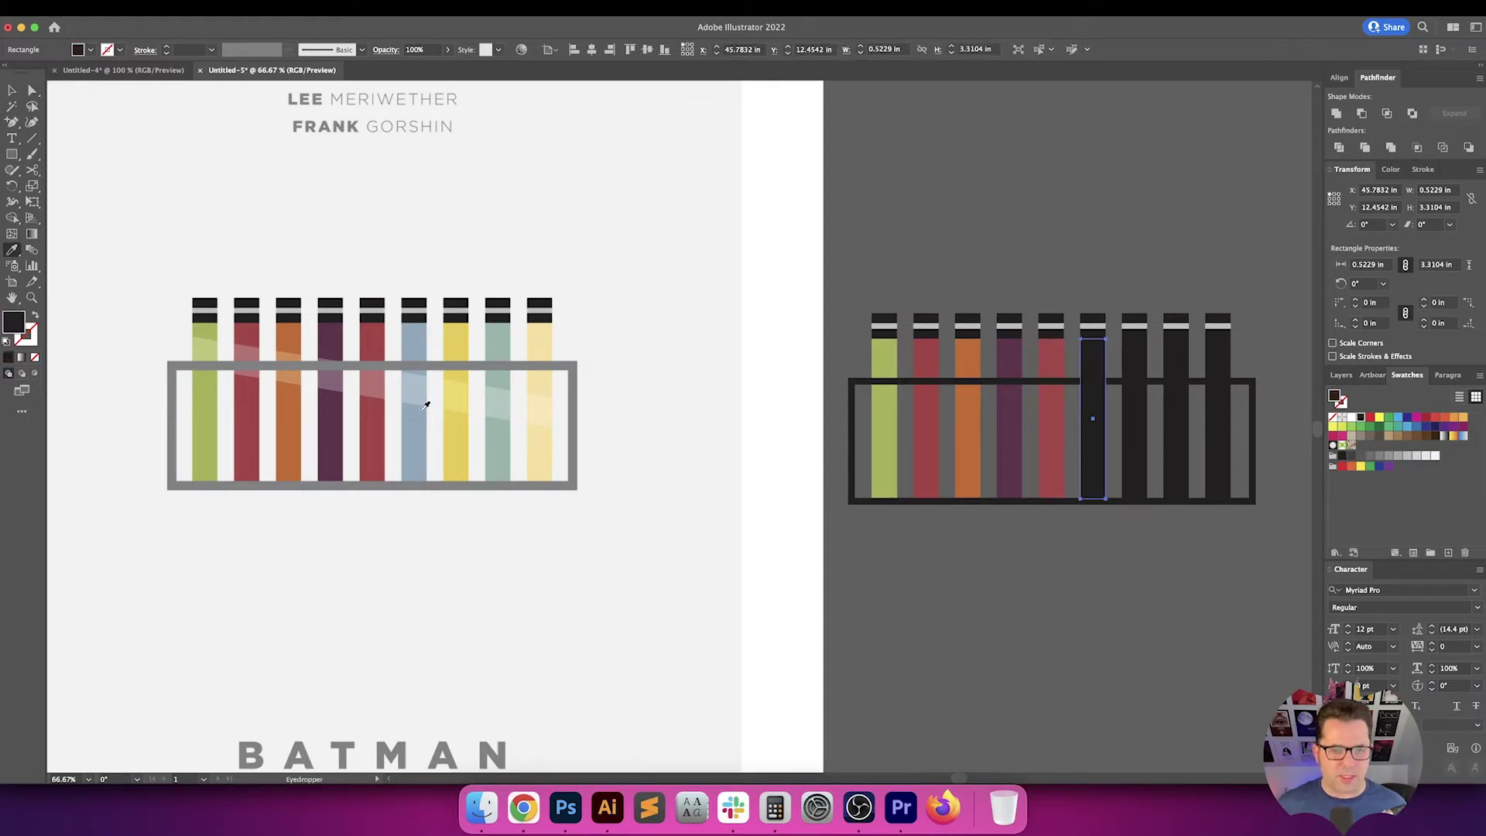
pyautogui.click(425, 406)
# Fill the seventh tube's body with the reference yellow and the eighth with the reference teal green
pyautogui.press('v')
pyautogui.click(1135, 418)
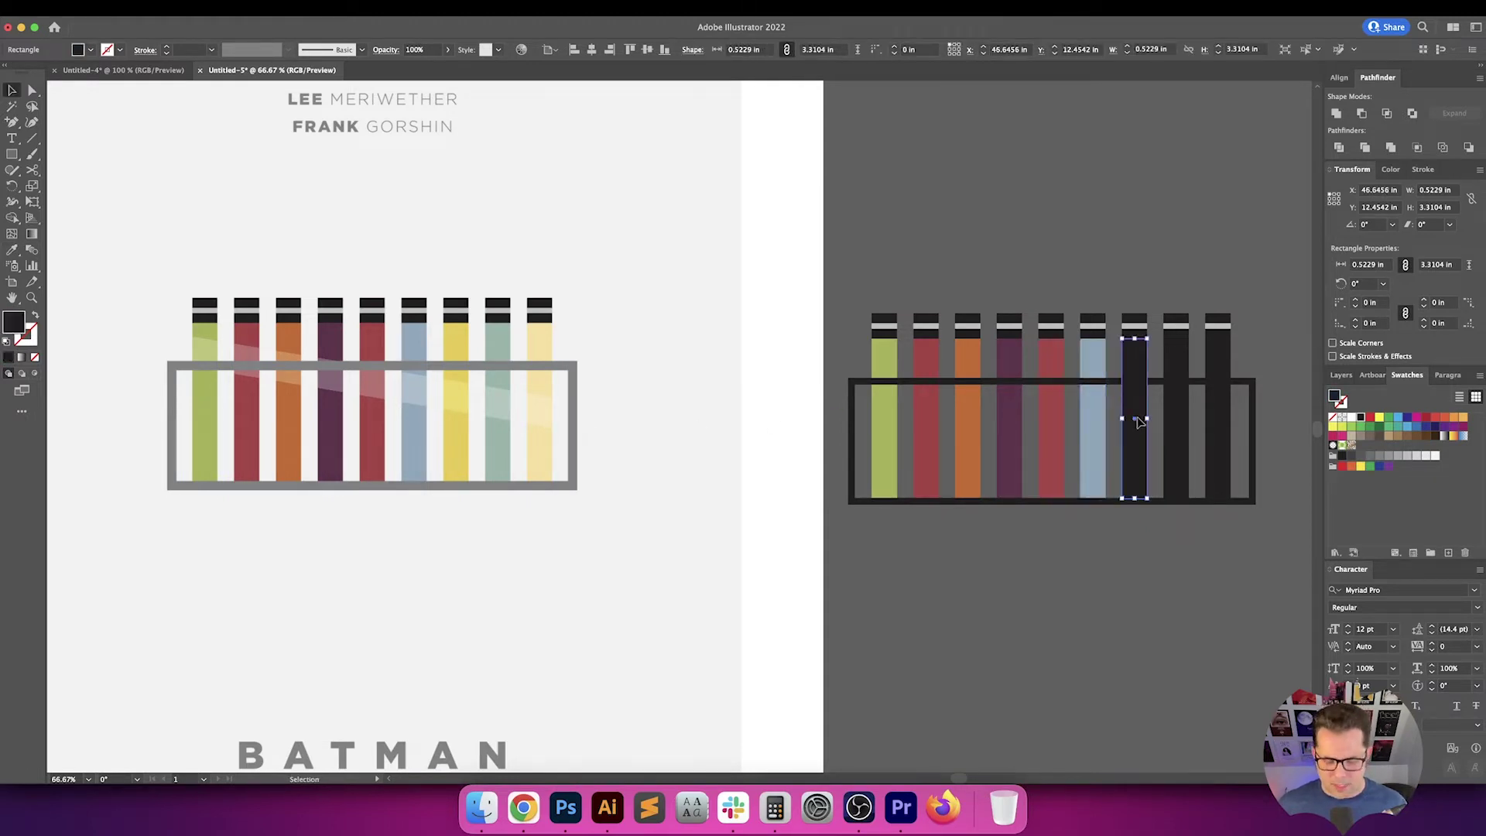
pyautogui.press('i')
pyautogui.click(464, 421)
pyautogui.press('v')
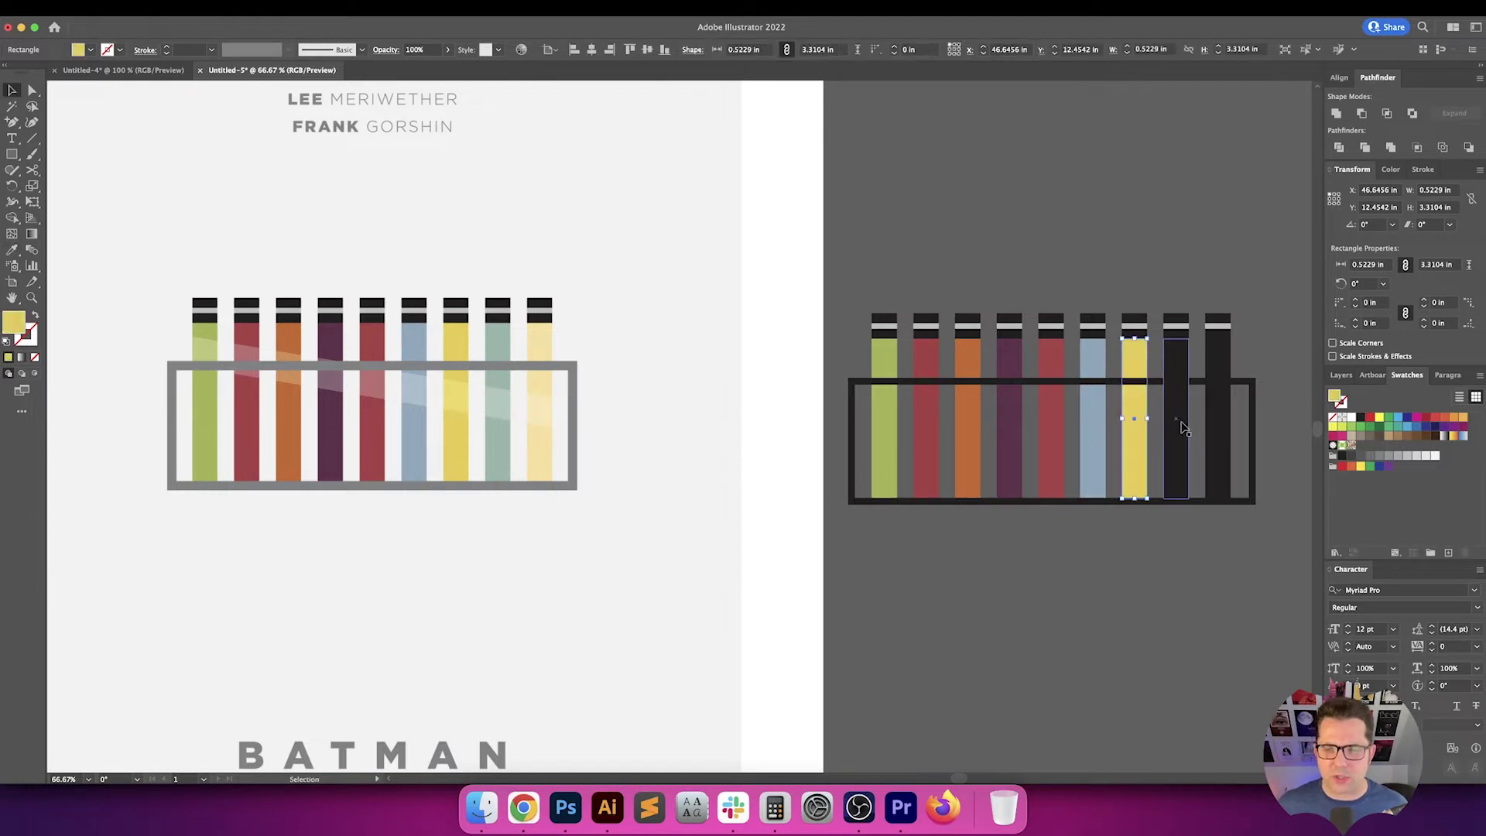
pyautogui.click(1179, 425)
pyautogui.press('i')
pyautogui.click(498, 421)
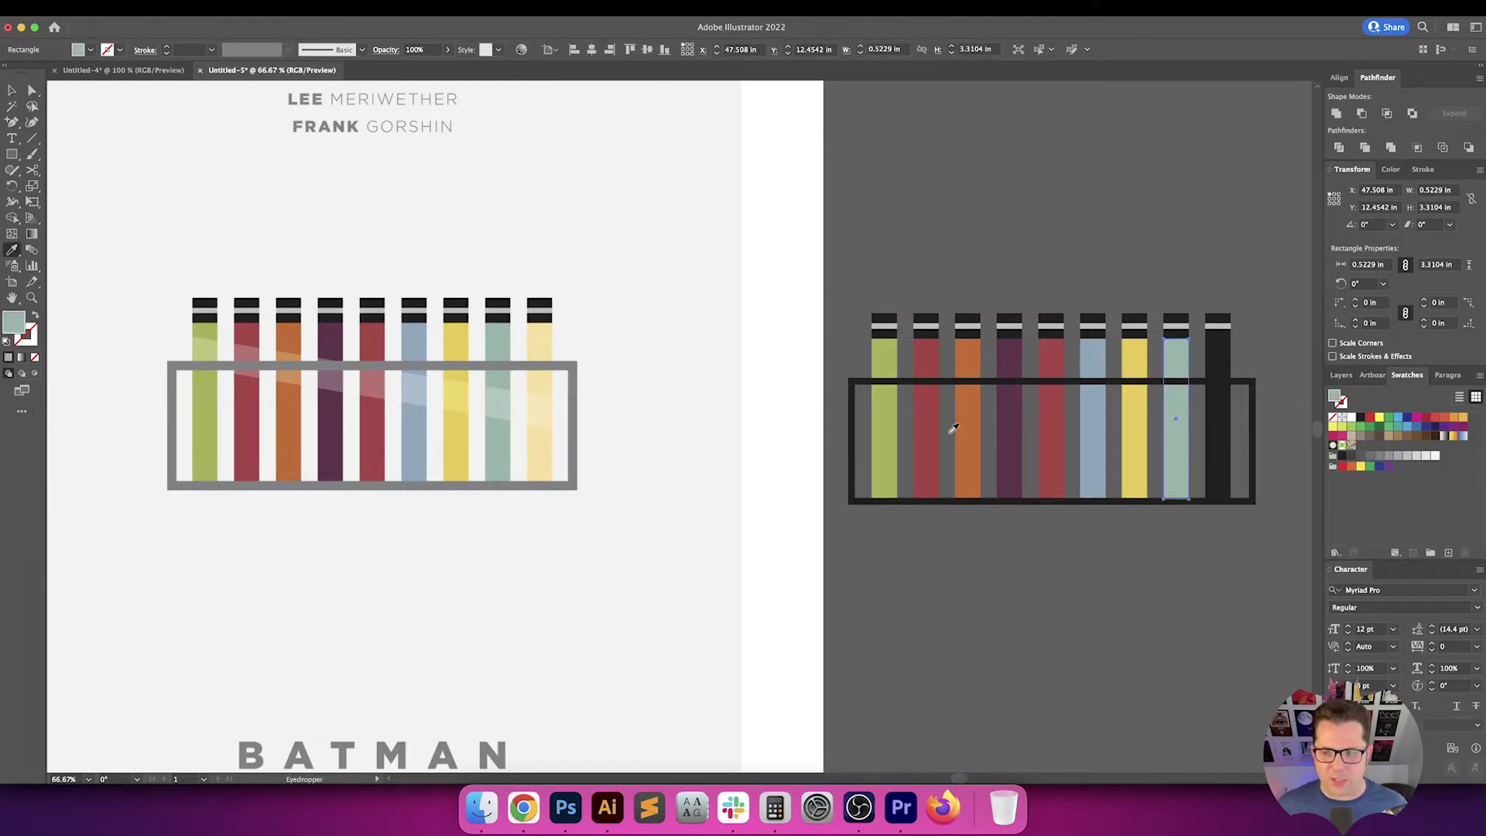
# Fill the ninth tube's body with the pale yellow sampled from the reference's last tube
pyautogui.press('v')
pyautogui.click(1217, 418)
pyautogui.press('i')
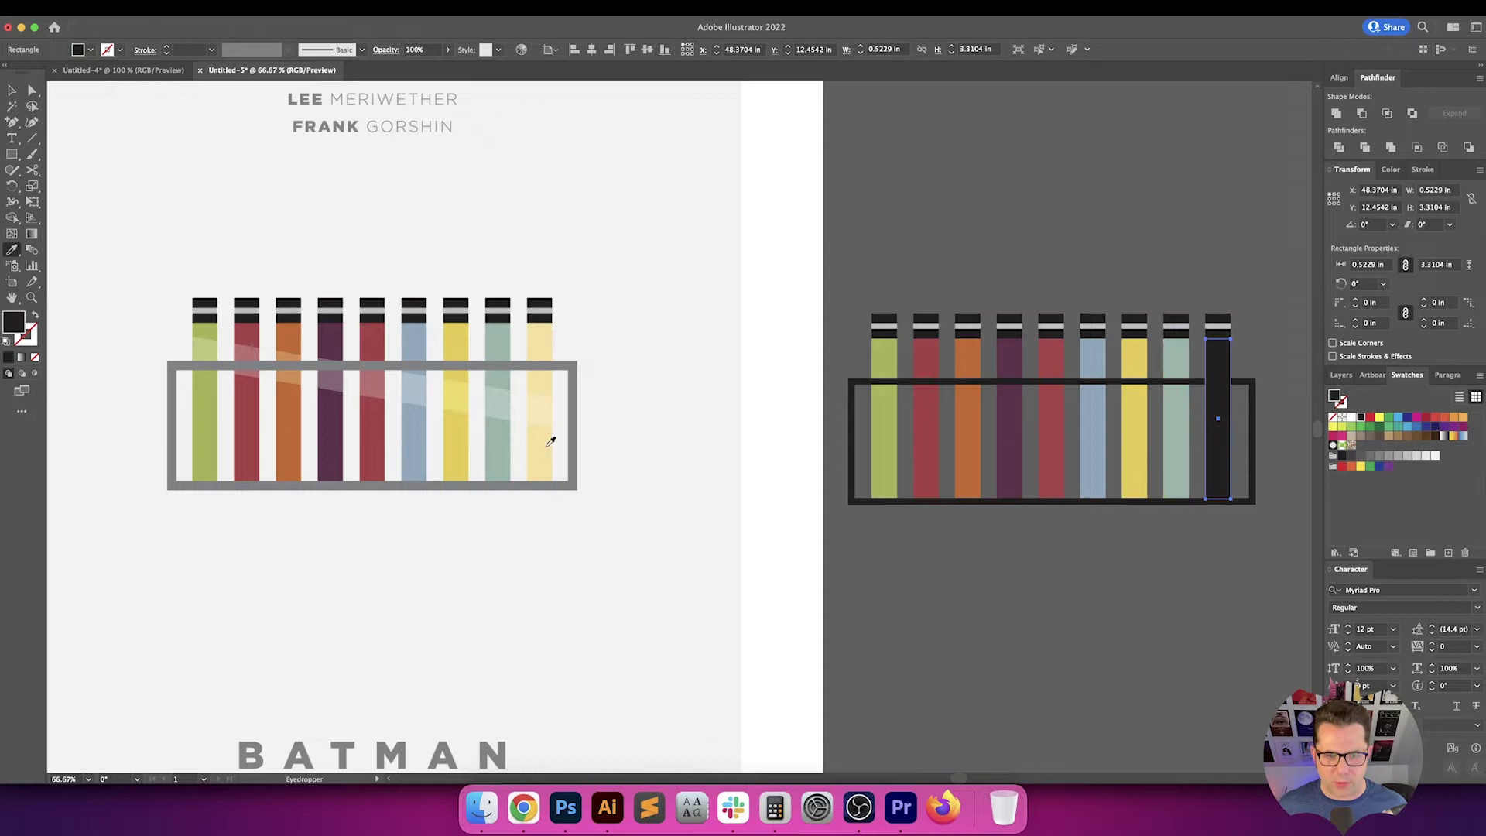
pyautogui.click(550, 441)
pyautogui.press('v')
pyautogui.click(745, 398)
# Recolour the traced rack's outline with the grey sampled from the reference rack
pyautogui.scroll(1, 740, 417)
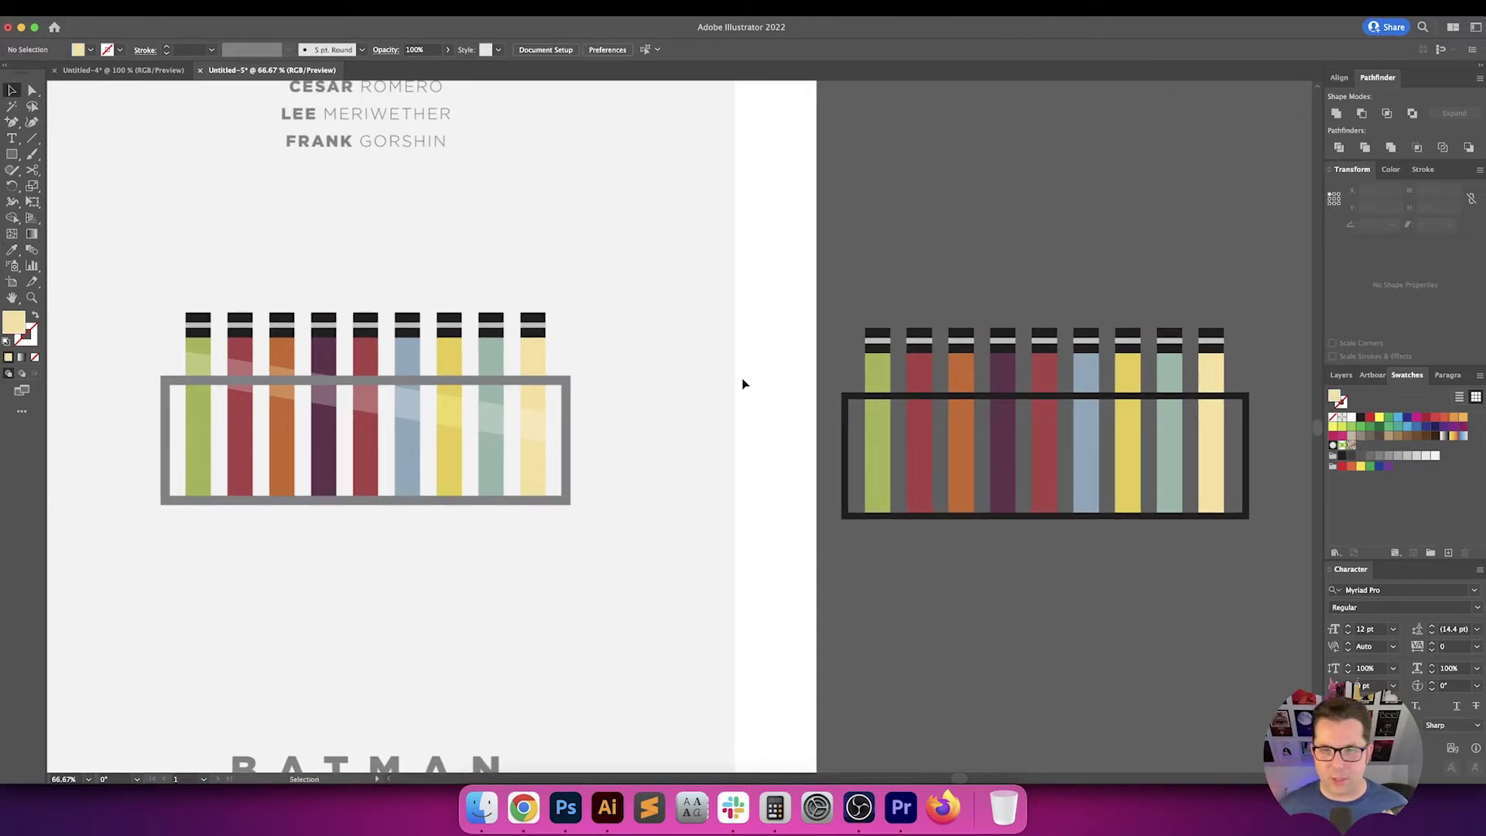
pyautogui.hscroll(3, 867, 309)
pyautogui.scroll(-1, 867, 309)
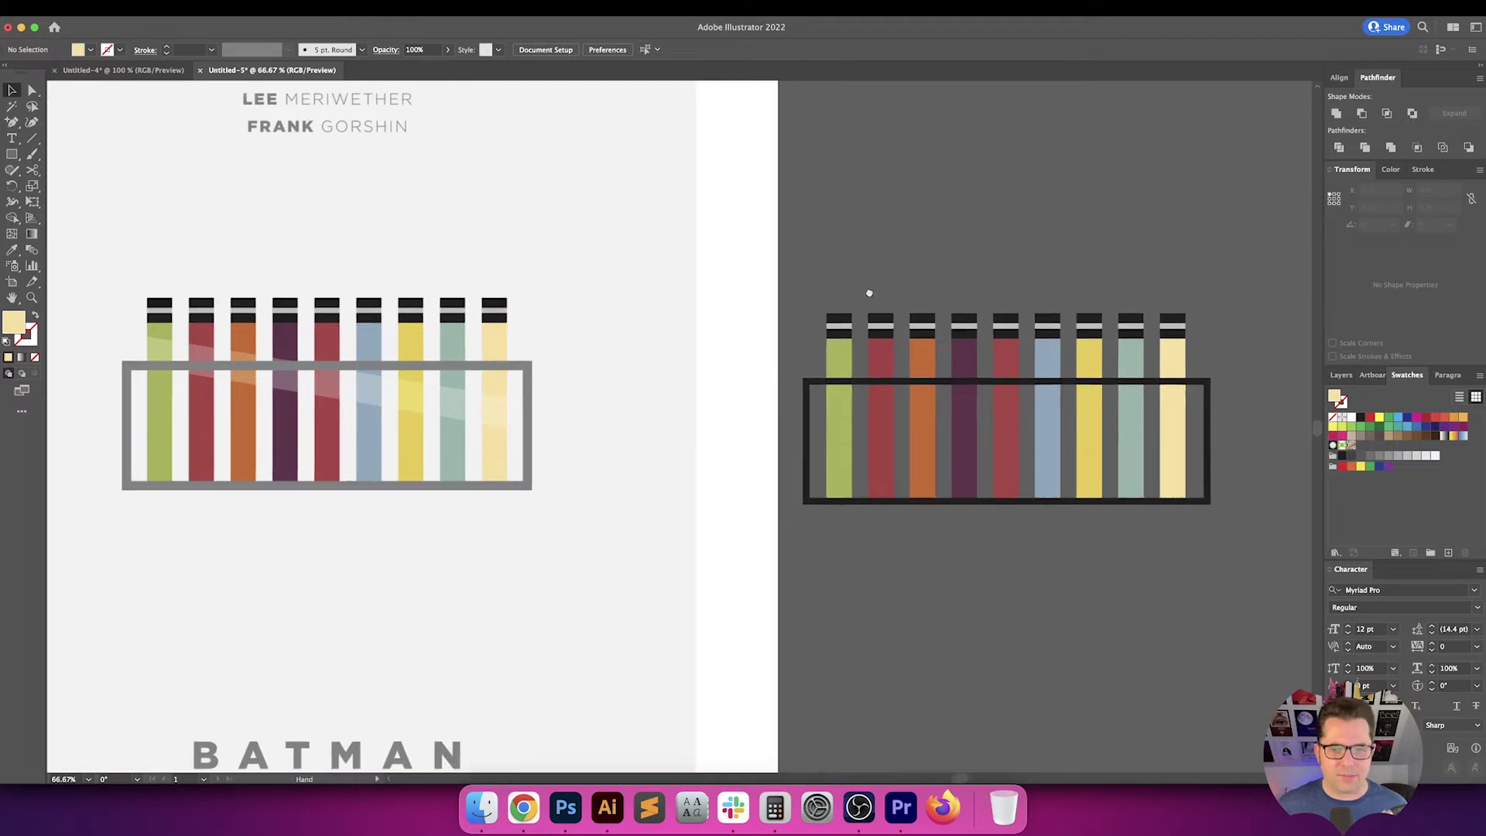
pyautogui.click(831, 381)
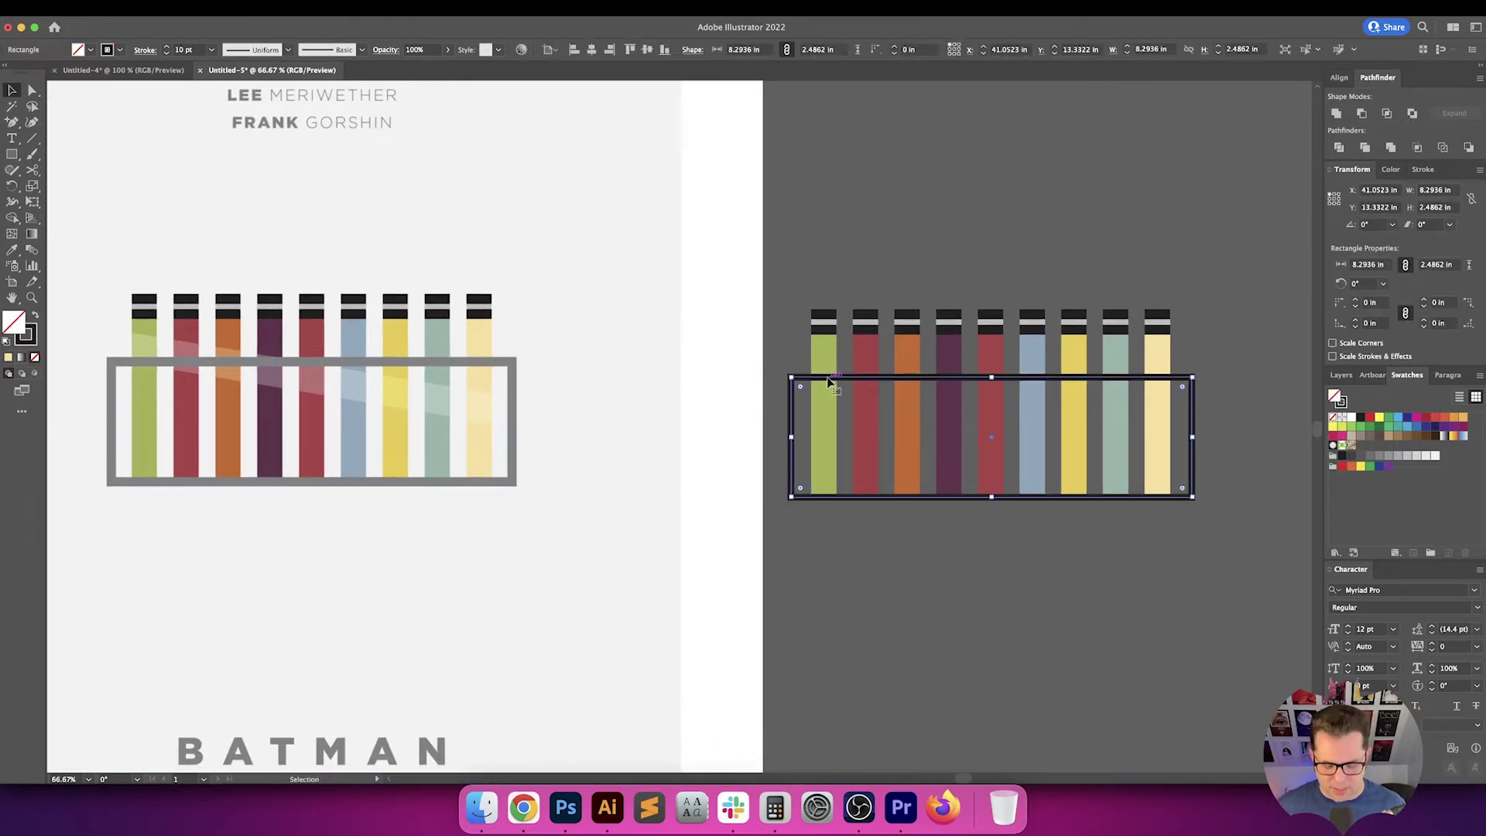
pyautogui.press('i')
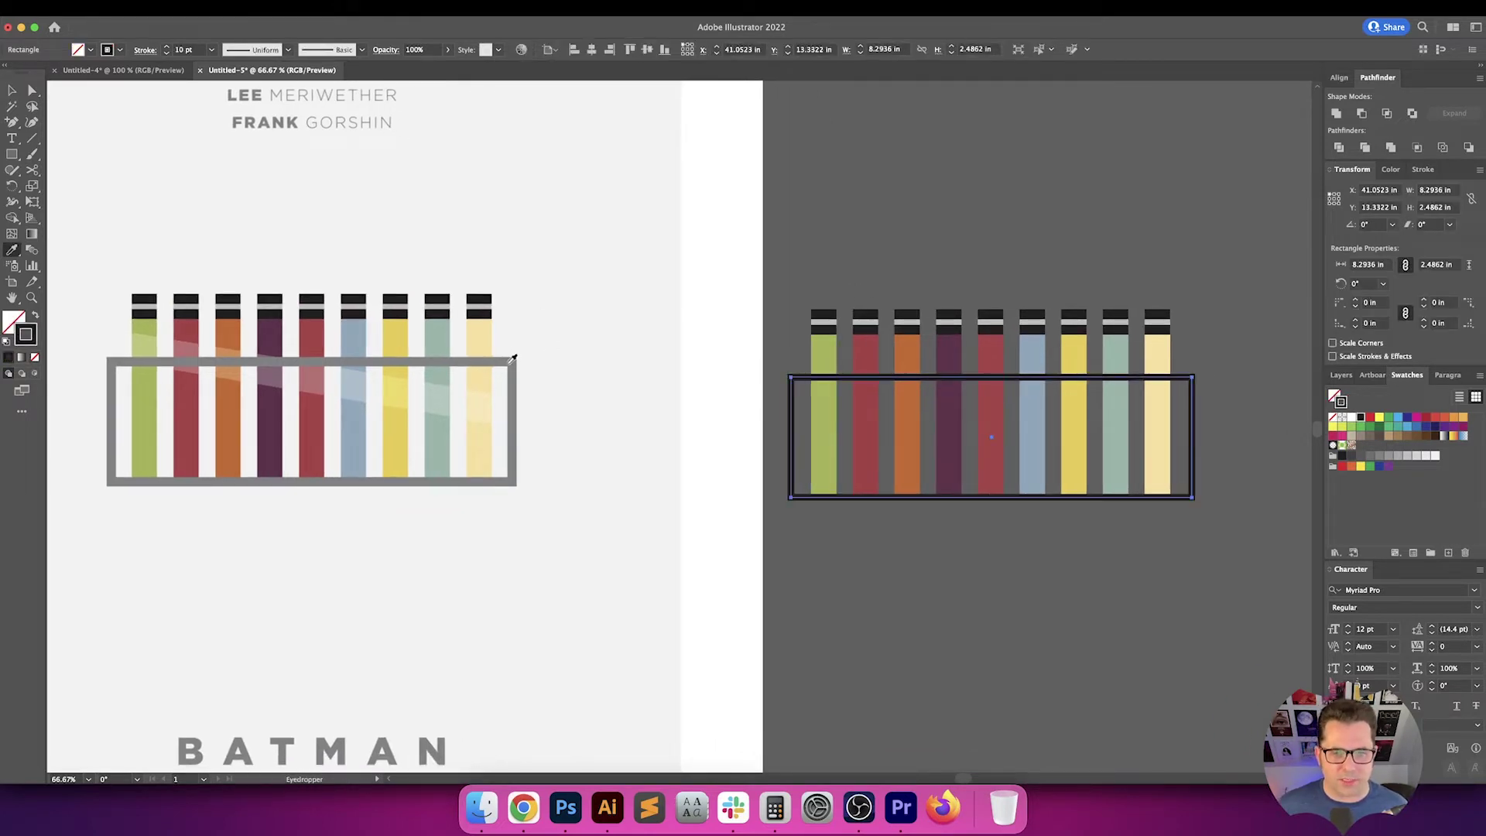
pyautogui.click(508, 359)
pyautogui.press('v')
pyautogui.click(756, 305)
# Group the nine coloured tubes with their caps, leaving the rack frame out of the group
pyautogui.moveTo(819, 299); pyautogui.dragTo(640, 304)
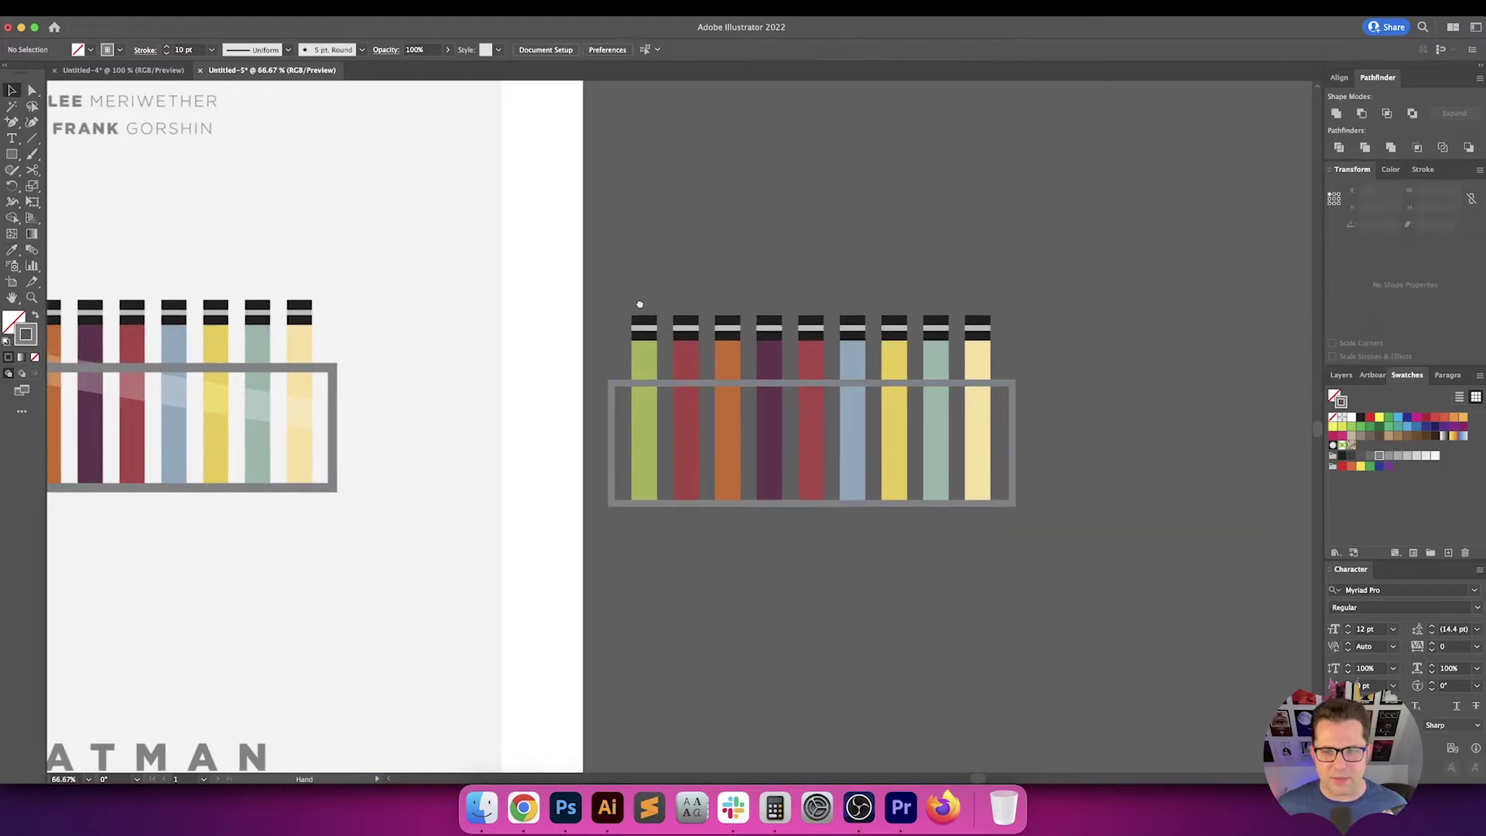
pyautogui.scroll(-3, 627, 303)
pyautogui.hscroll(3, 627, 303)
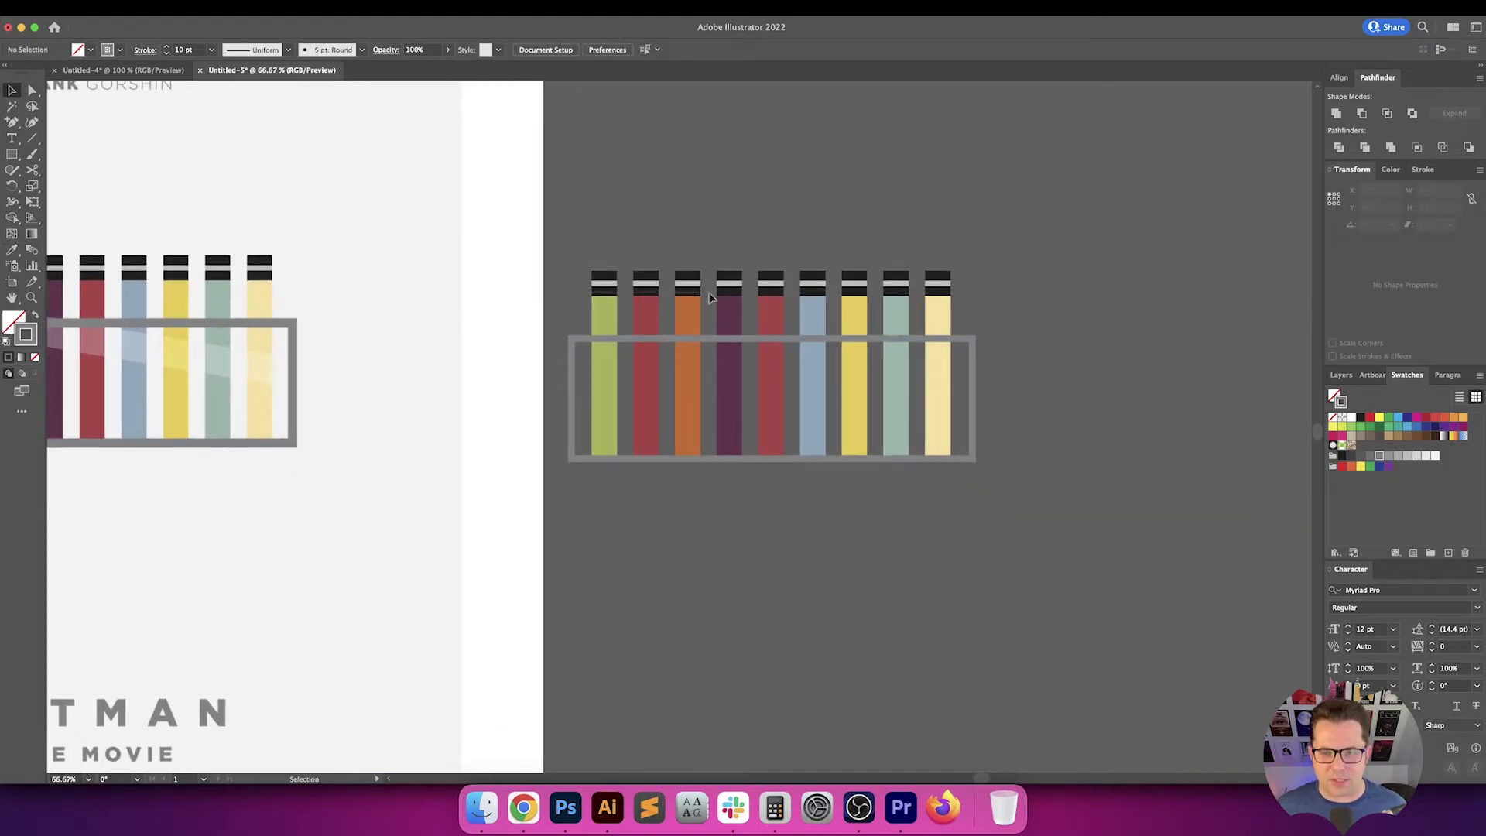
pyautogui.moveTo(981, 305); pyautogui.dragTo(987, 309)
pyautogui.press('super+g')
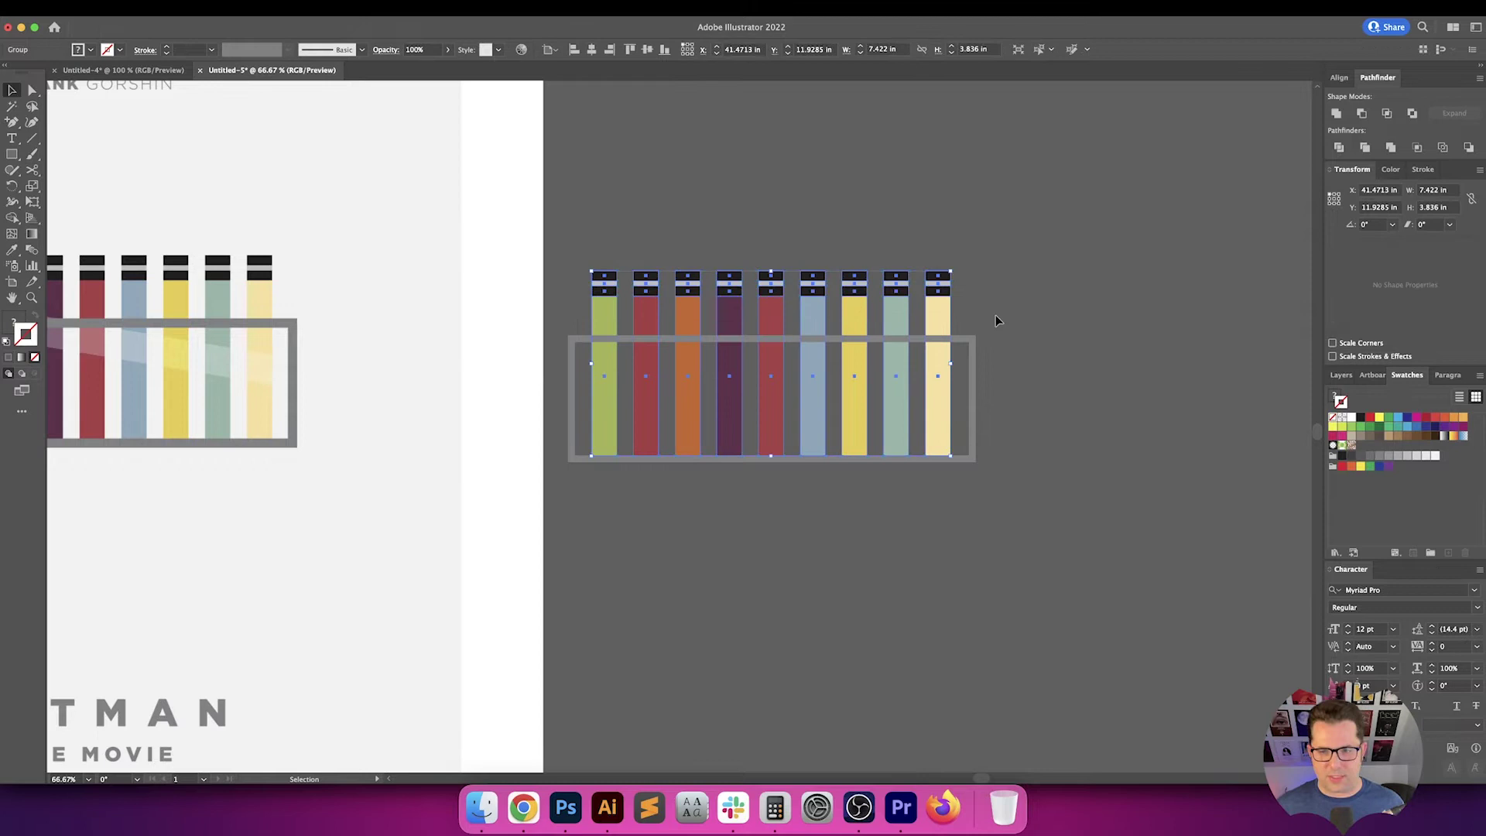
# Align the tube group and the rack frame by their horizontal centres and bottom edges
pyautogui.keyDown('shift'); pyautogui.click(964, 339); pyautogui.keyUp('shift')
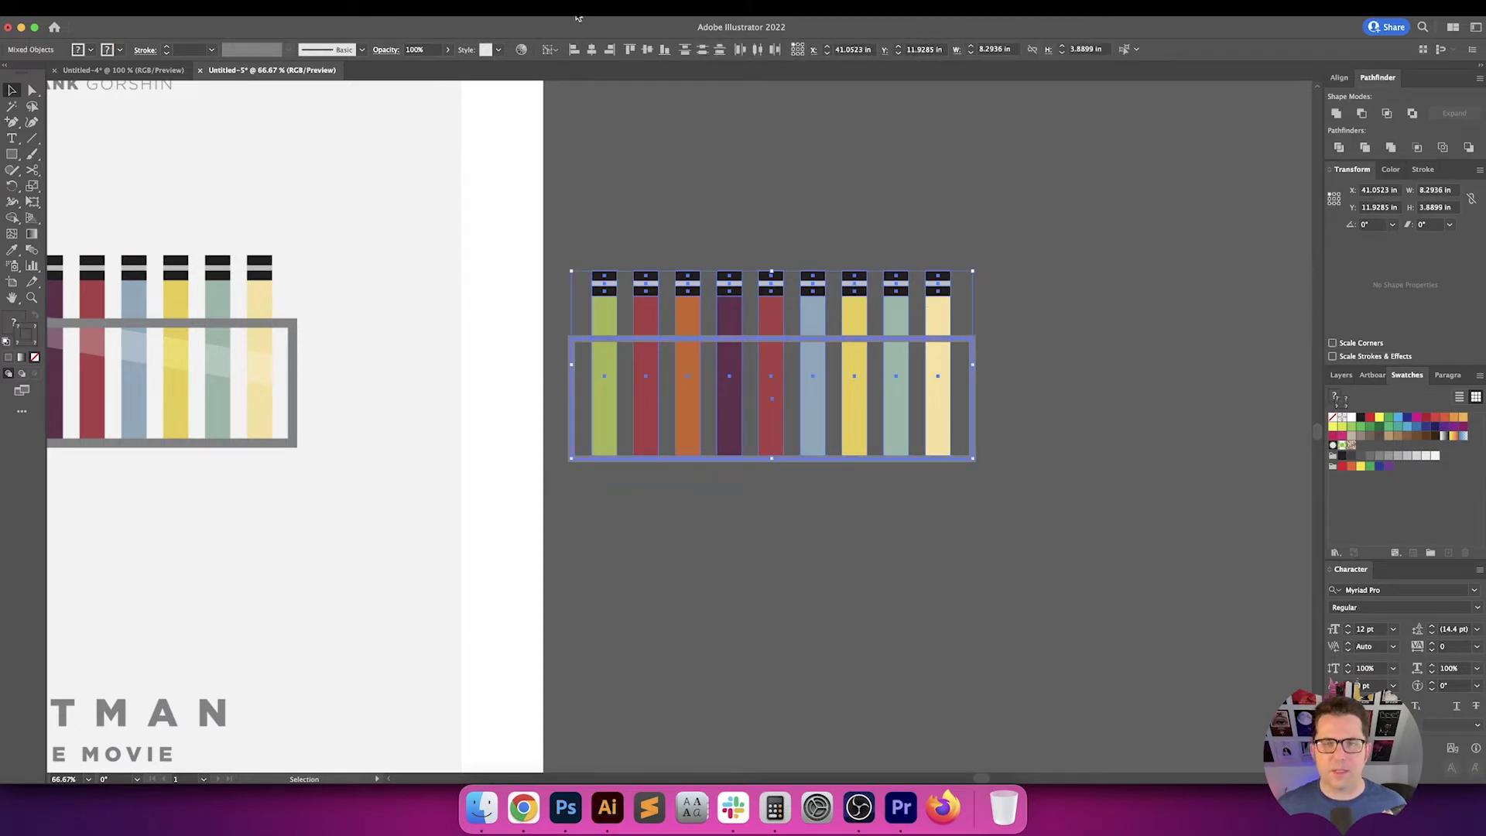
pyautogui.click(595, 50)
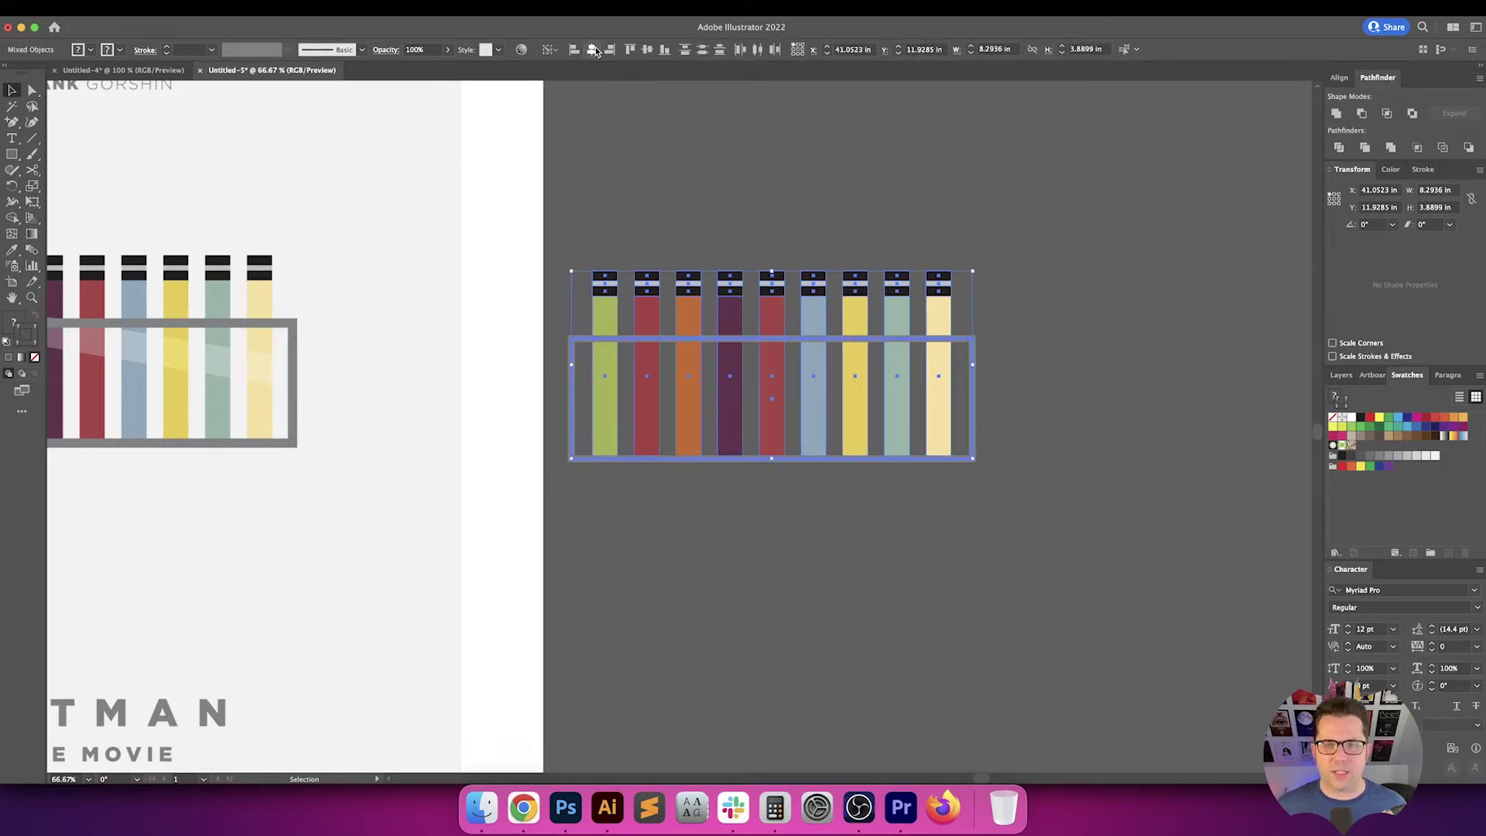
pyautogui.click(668, 50)
pyautogui.click(947, 224)
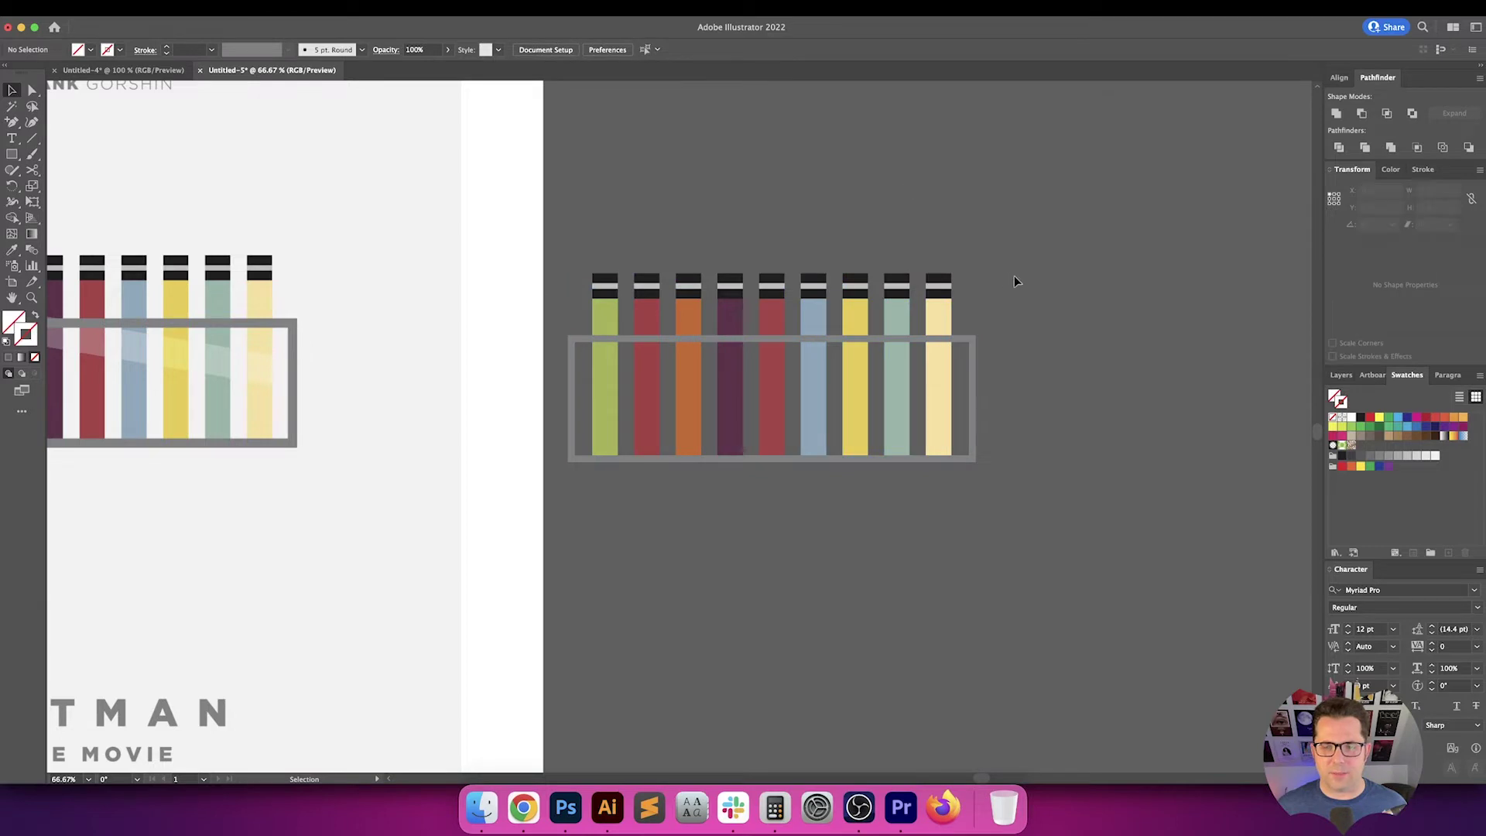
# Draw a white rectangle without stroke, about 7.98 in wide, across all nine reference tubes at the height of the highlight band
pyautogui.moveTo(1014, 275); pyautogui.dragTo(1042, 342)
pyautogui.moveTo(909, 299); pyautogui.dragTo(1040, 233)
pyautogui.moveTo(577, 264); pyautogui.dragTo(882, 258)
pyautogui.click(11, 121)
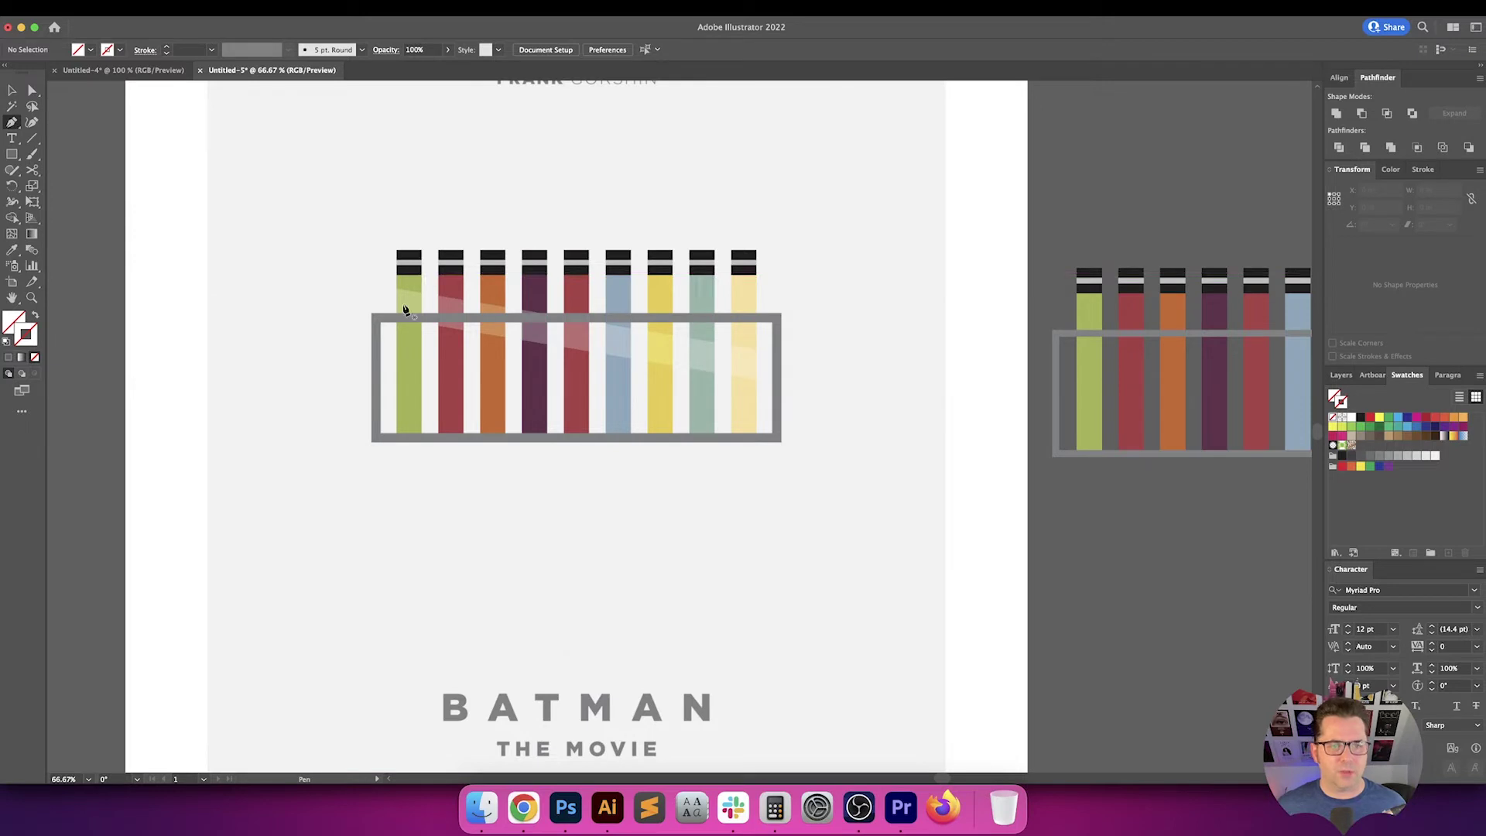
pyautogui.click(11, 154)
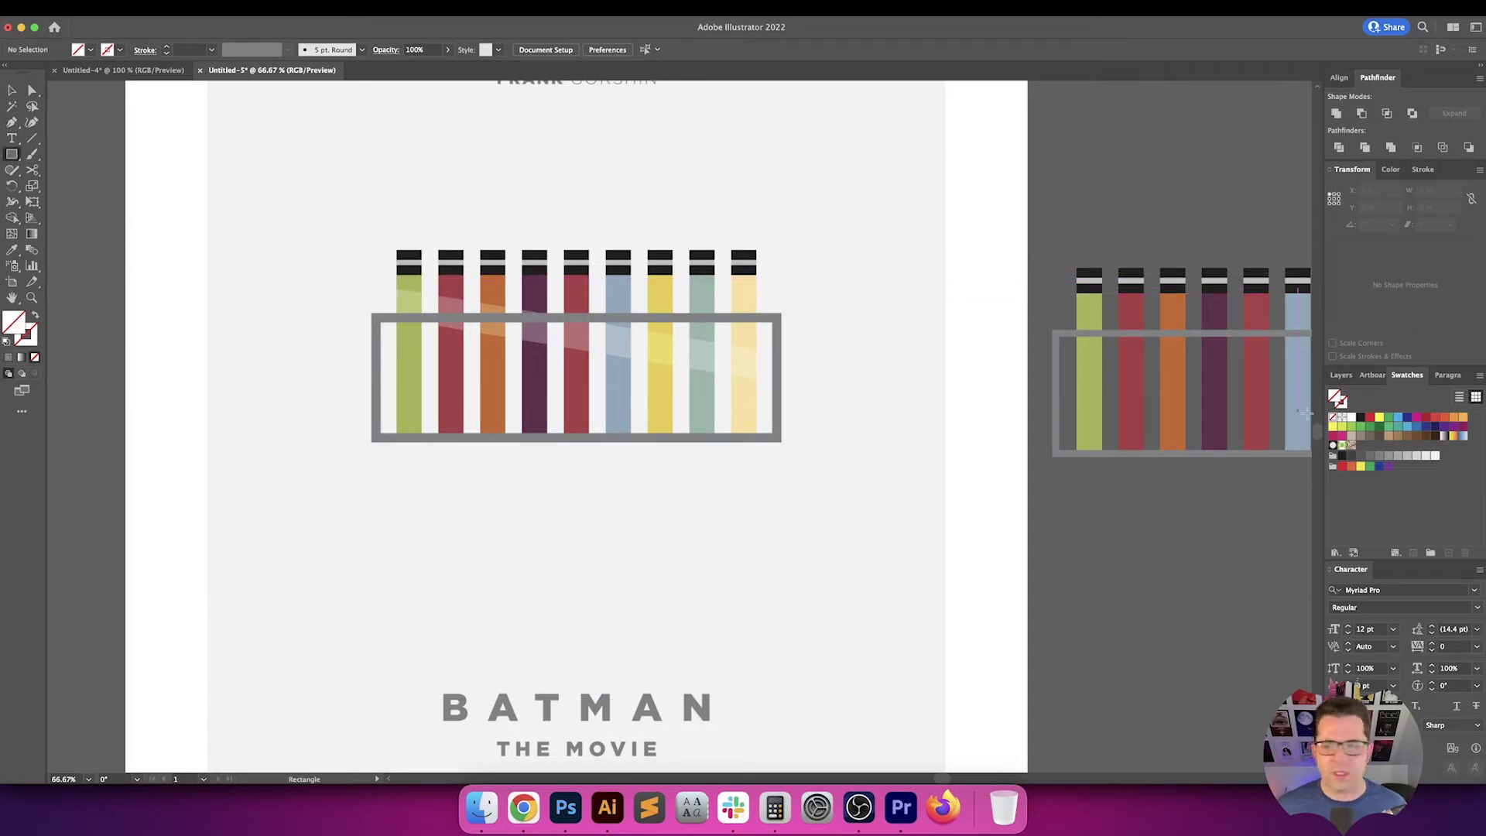
pyautogui.click(1342, 419)
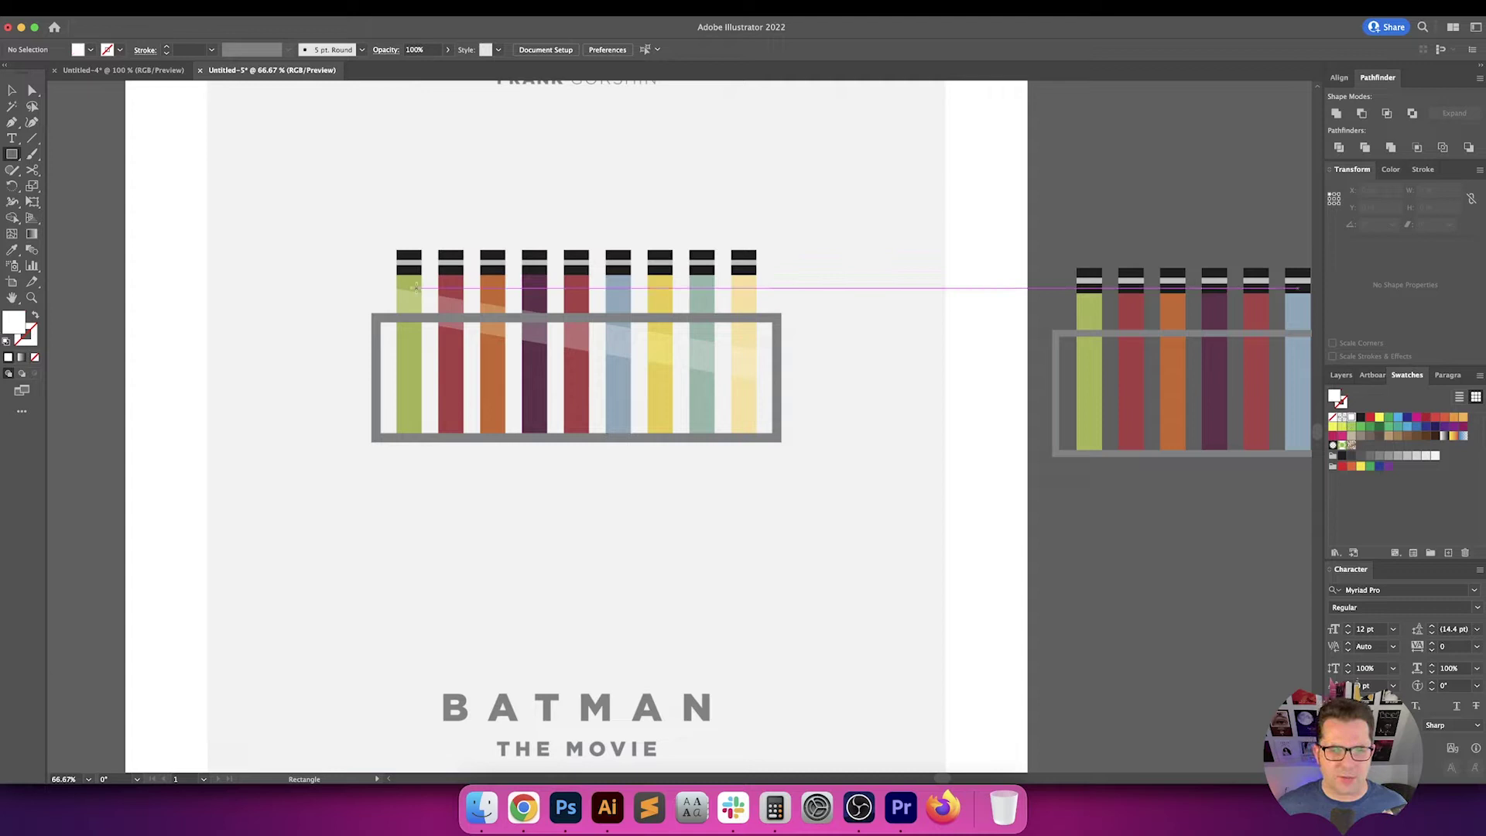
pyautogui.scroll(6, 456, 312)
pyautogui.moveTo(441, 321); pyautogui.dragTo(661, 362)
pyautogui.scroll(-2, 537, 358)
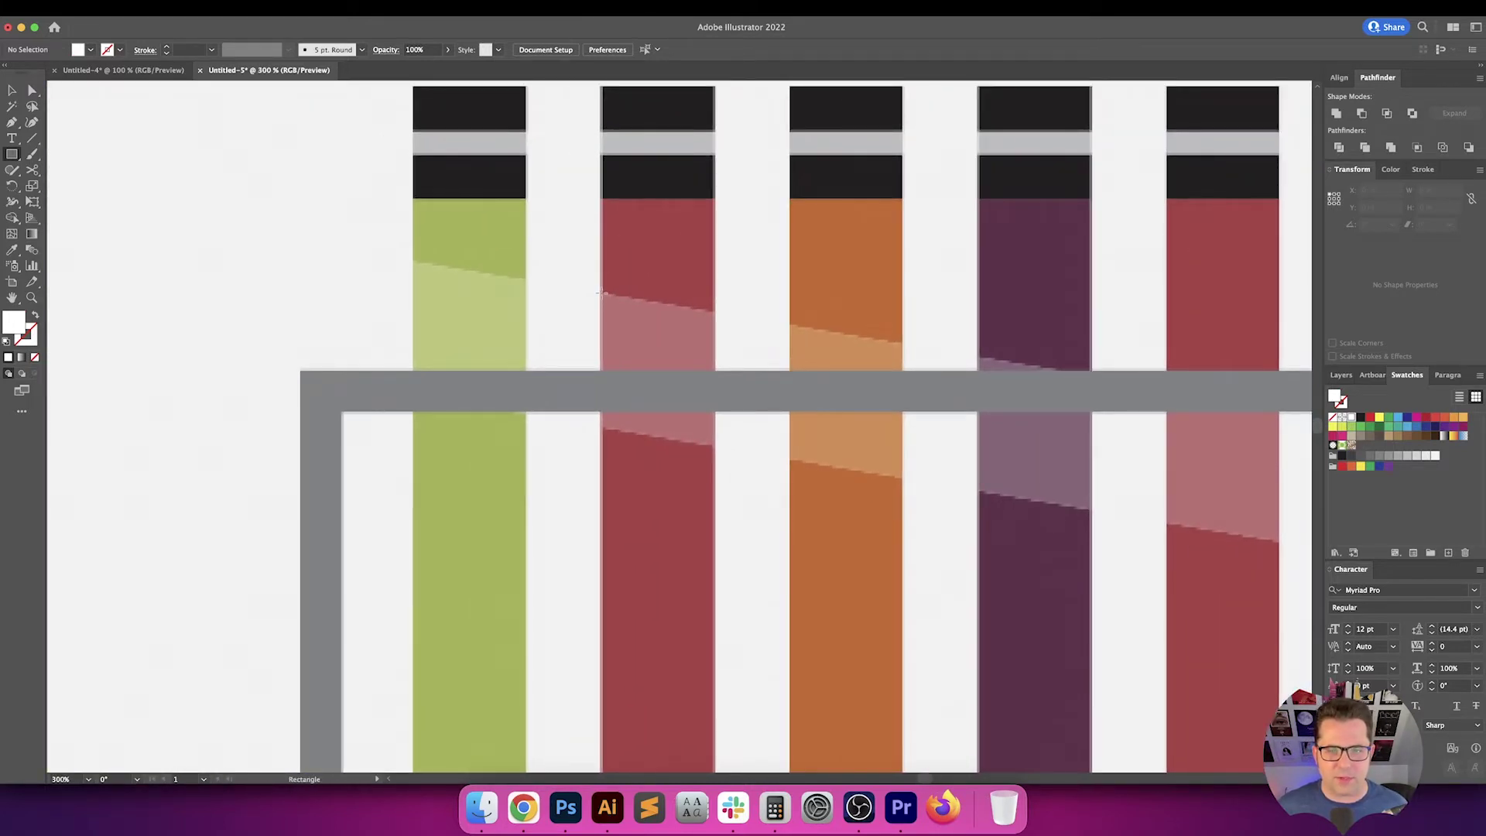
pyautogui.moveTo(601, 293); pyautogui.dragTo(1075, 424)
pyautogui.press('v')
pyautogui.scroll(-5, 651, 424)
pyautogui.scroll(3, 572, 411)
pyautogui.hscroll(-3, 415, 307)
pyautogui.scroll(1, 414, 306)
pyautogui.click(1094, 355)
# Lower the white rectangle's two right corner points together so the band slopes like the reference highlight
pyautogui.press('a')
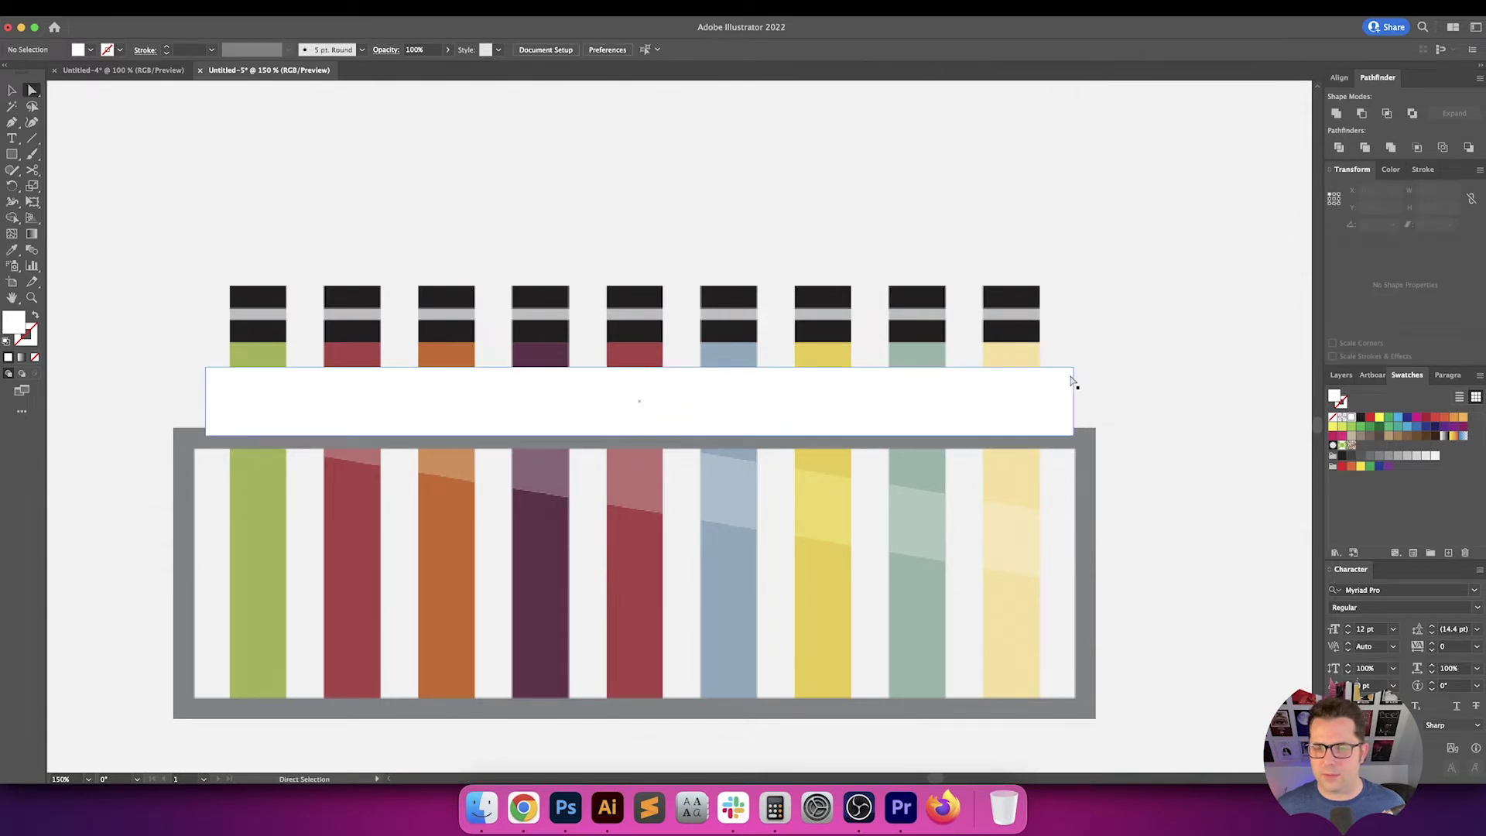
pyautogui.click(1074, 367)
pyautogui.keyDown('shift'); pyautogui.click(1073, 436); pyautogui.keyUp('shift')
pyautogui.moveTo(1074, 443); pyautogui.dragTo(1067, 584)
pyautogui.press('v')
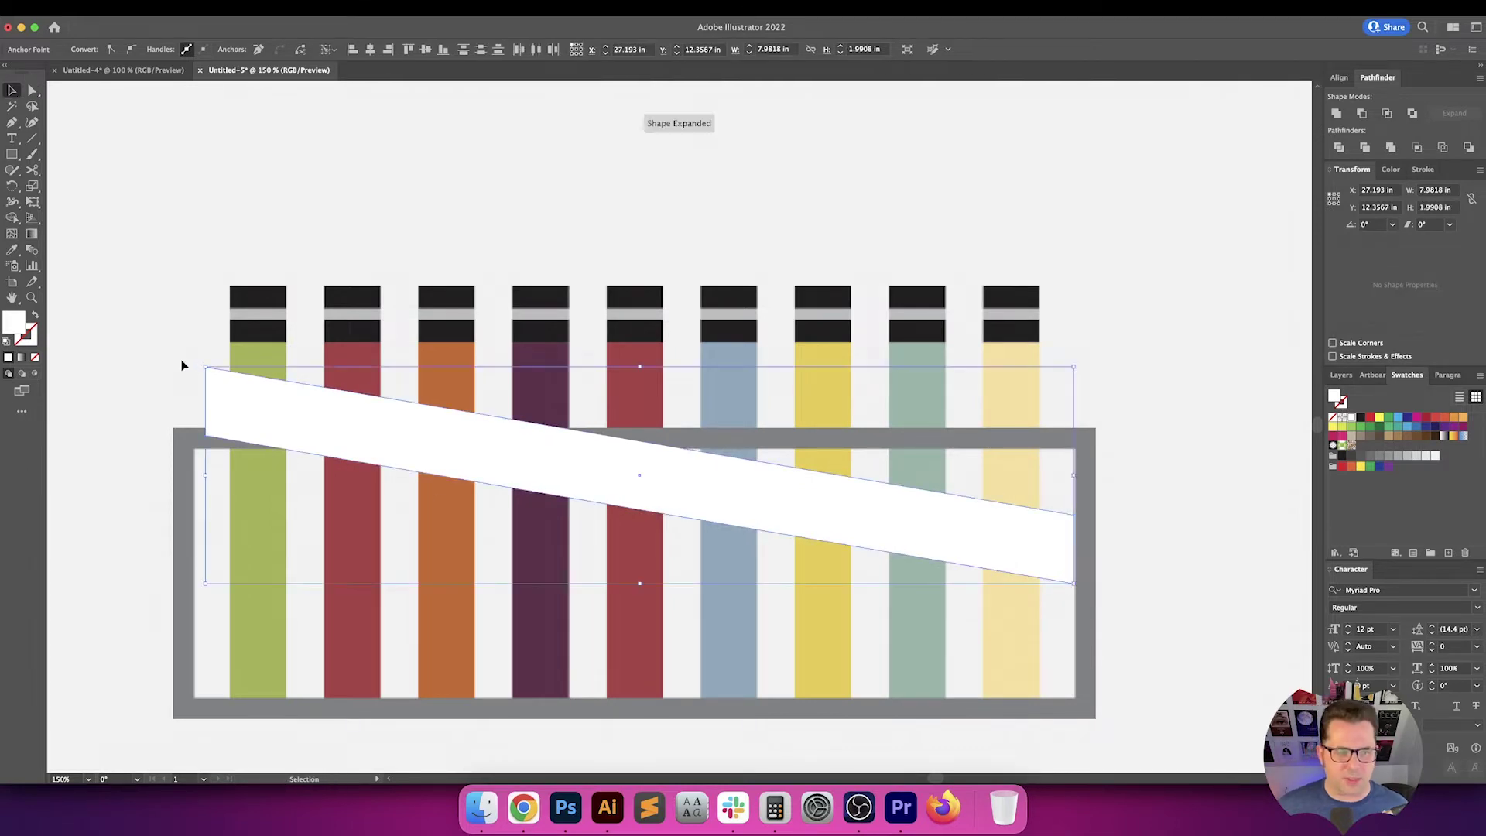
pyautogui.click(172, 365)
# Move the slanted white band horizontally from the reference image onto the traced coloured tubes
pyautogui.scroll(-2, 282, 315)
pyautogui.click(315, 352)
pyautogui.press('super+minus')
pyautogui.press('super+minus')
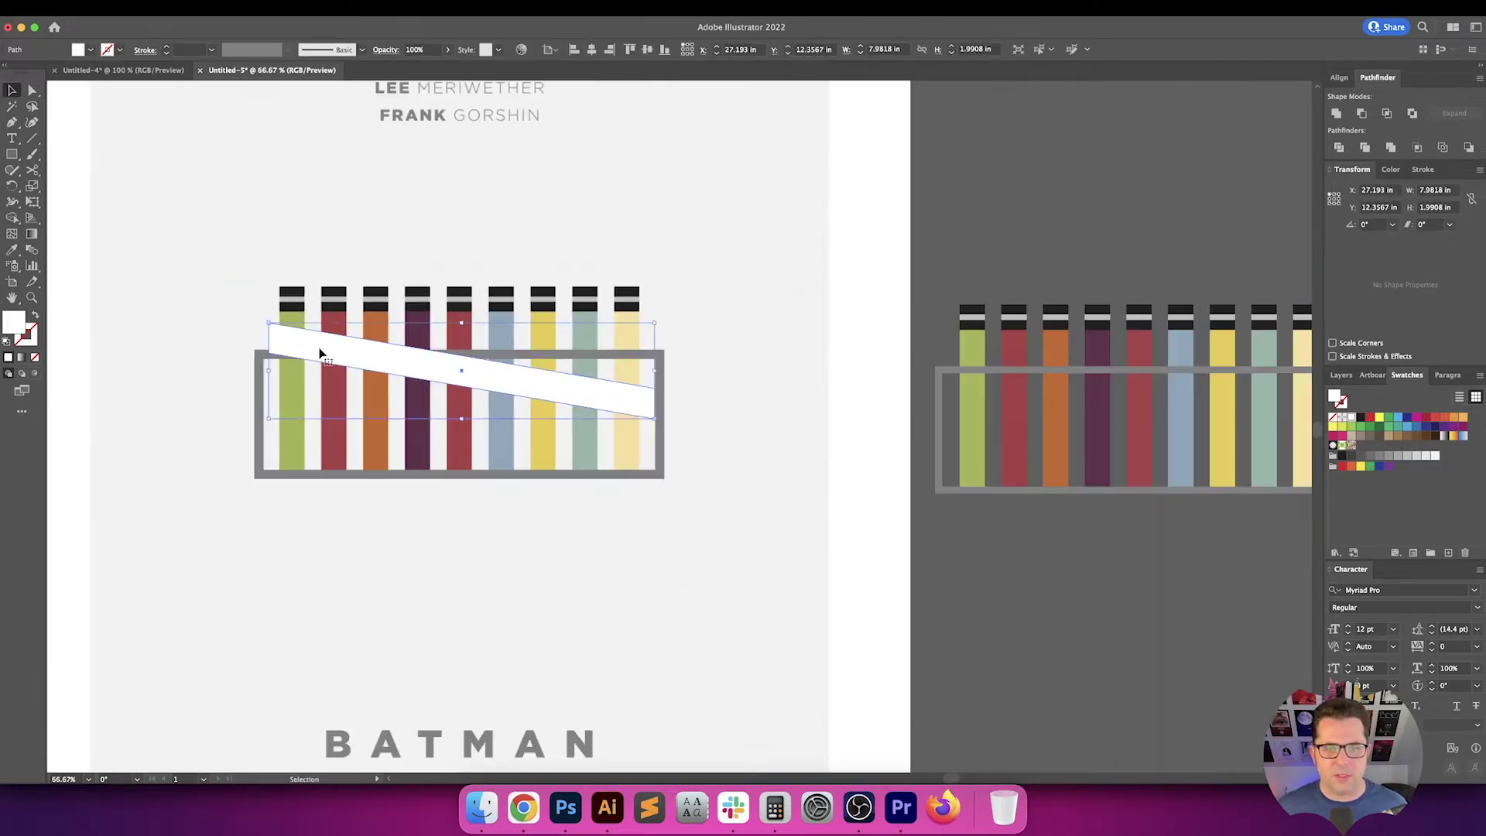
pyautogui.moveTo(171, 386); pyautogui.dragTo(847, 371)
pyautogui.press('super+equal')
pyautogui.press('super+equal')
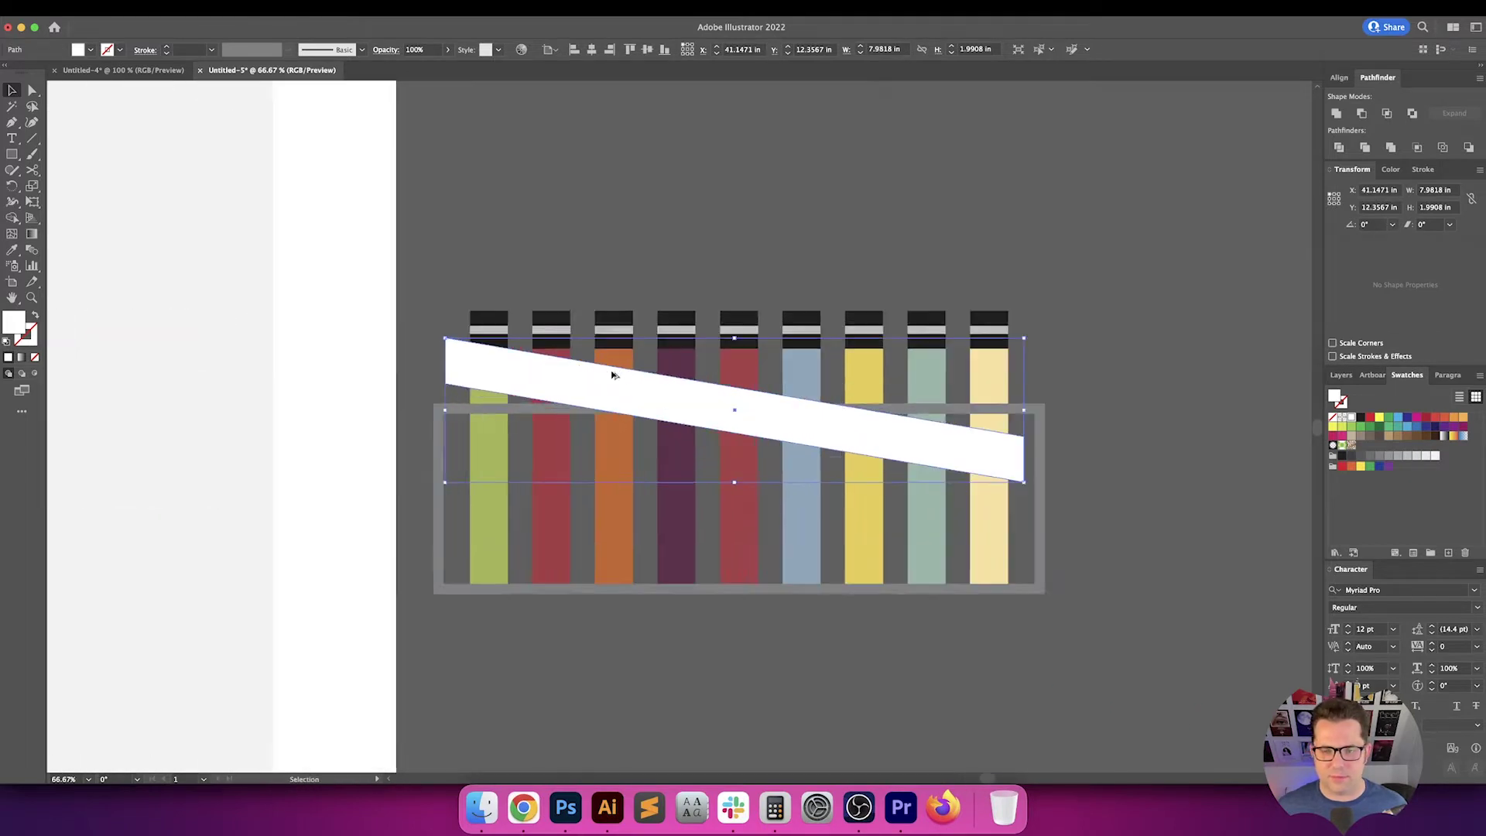
# Send the white band behind the rack frame and lower it about 0.15 in, level with the tops of the tube bodies
pyautogui.press('a')
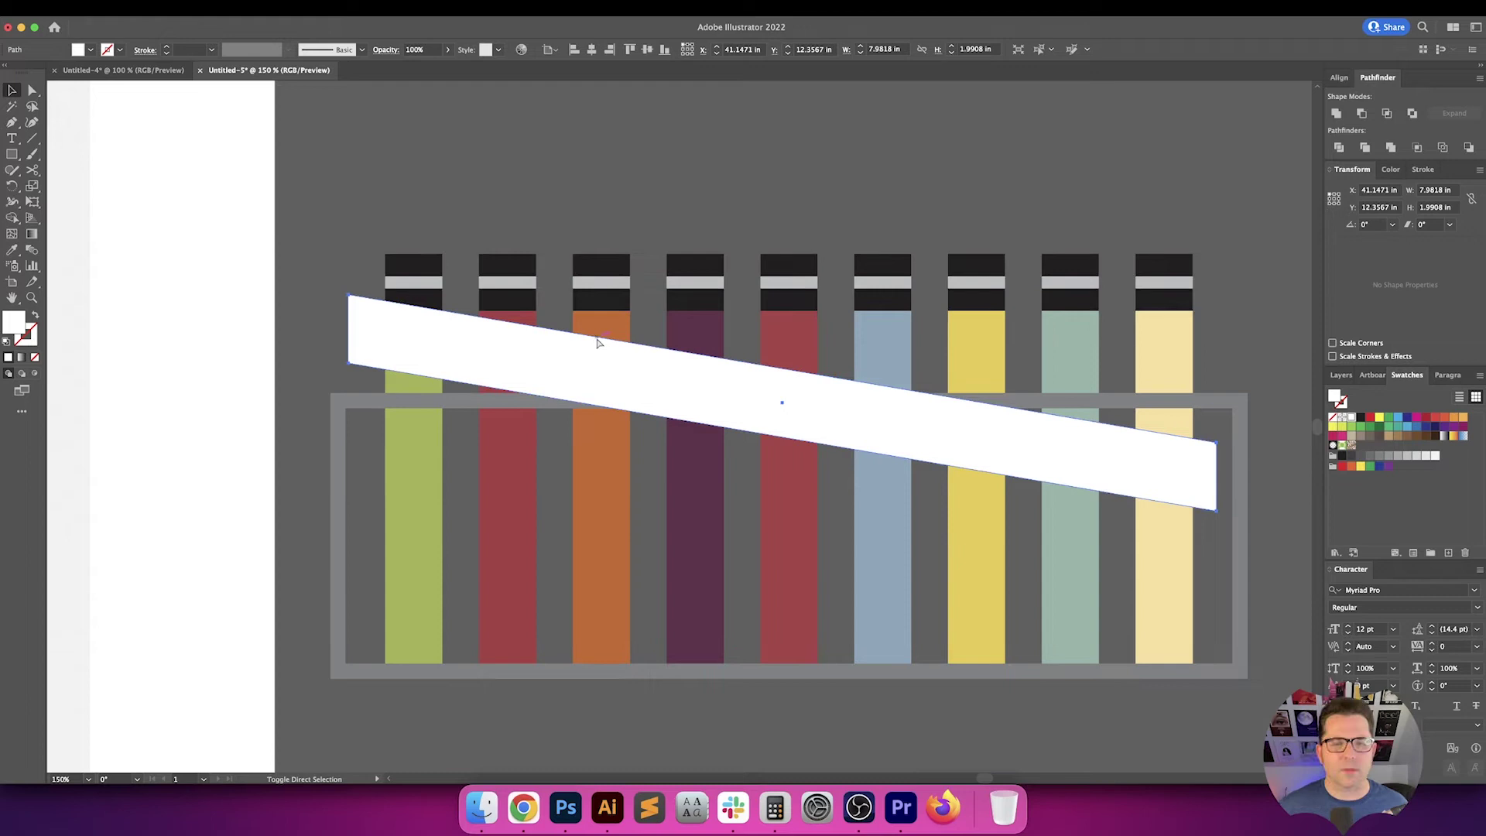
pyautogui.press('super+bracketleft')
pyautogui.press('v')
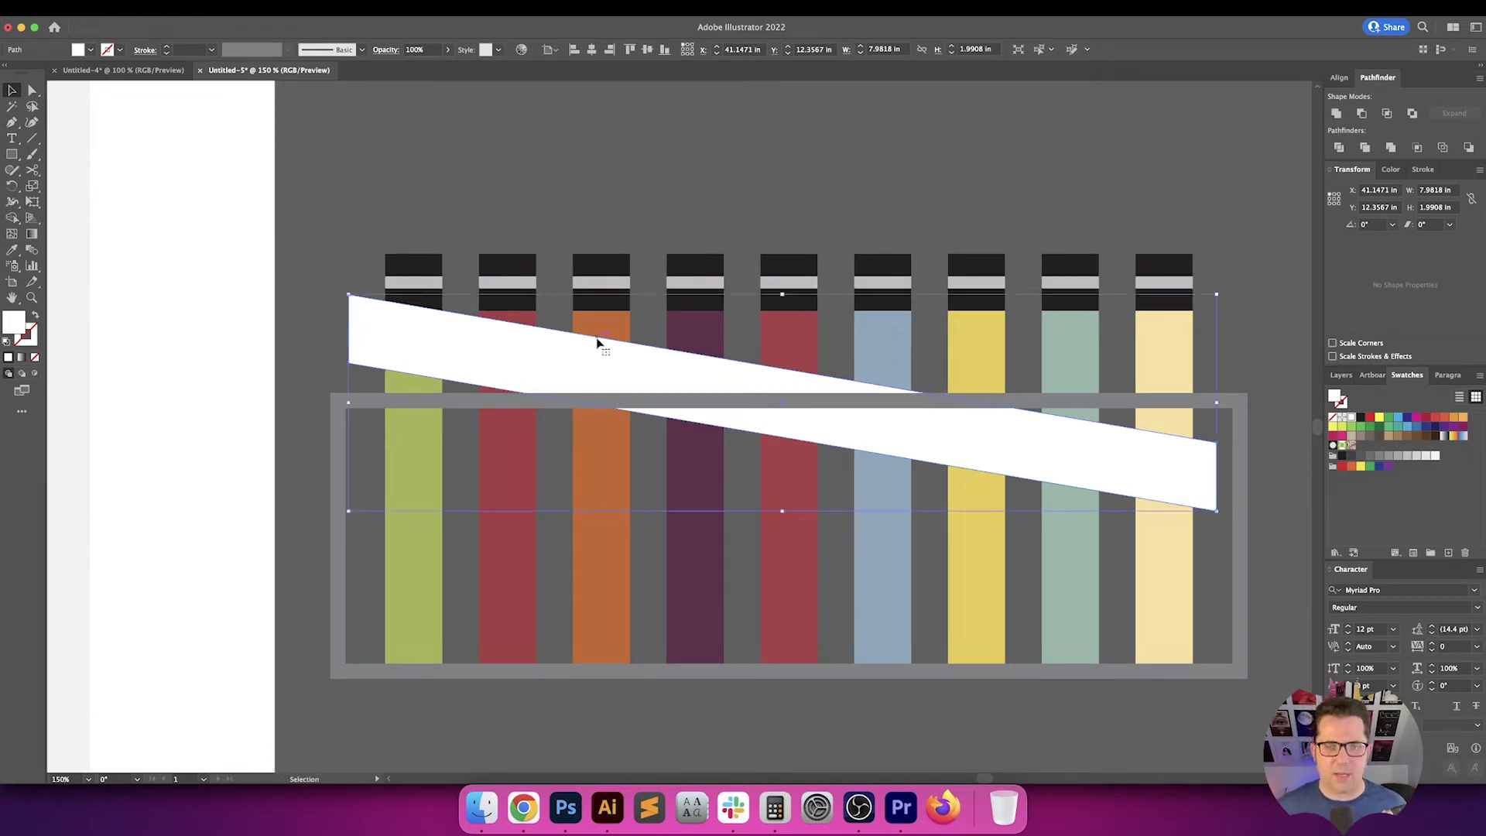
pyautogui.moveTo(407, 344)
pyautogui.mouseDown()
pyautogui.moveTo(411, 391)
pyautogui.moveTo(410, 361)
pyautogui.mouseUp()
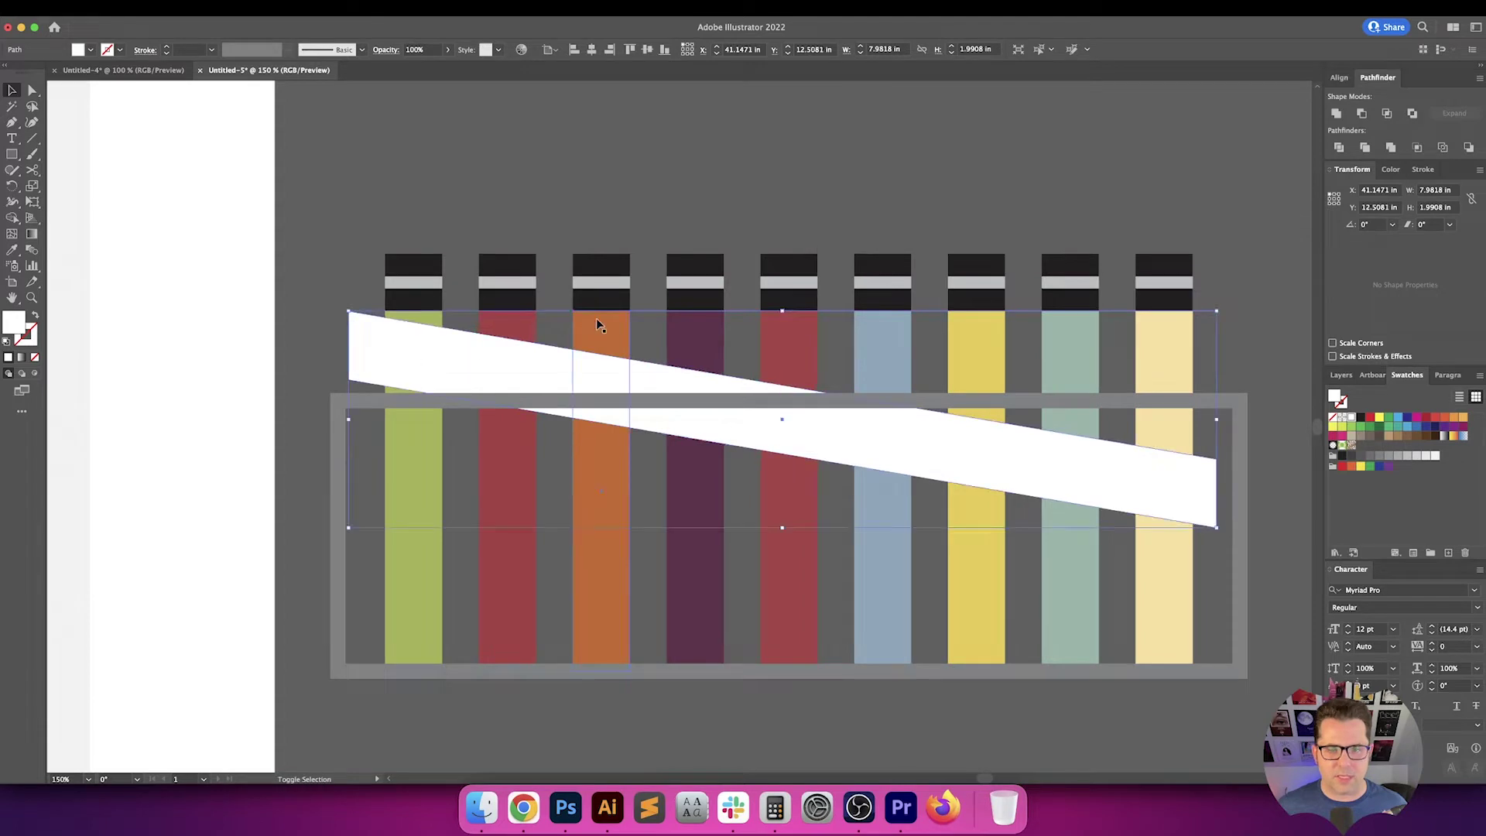
pyautogui.press('super+a')
pyautogui.click(482, 182)
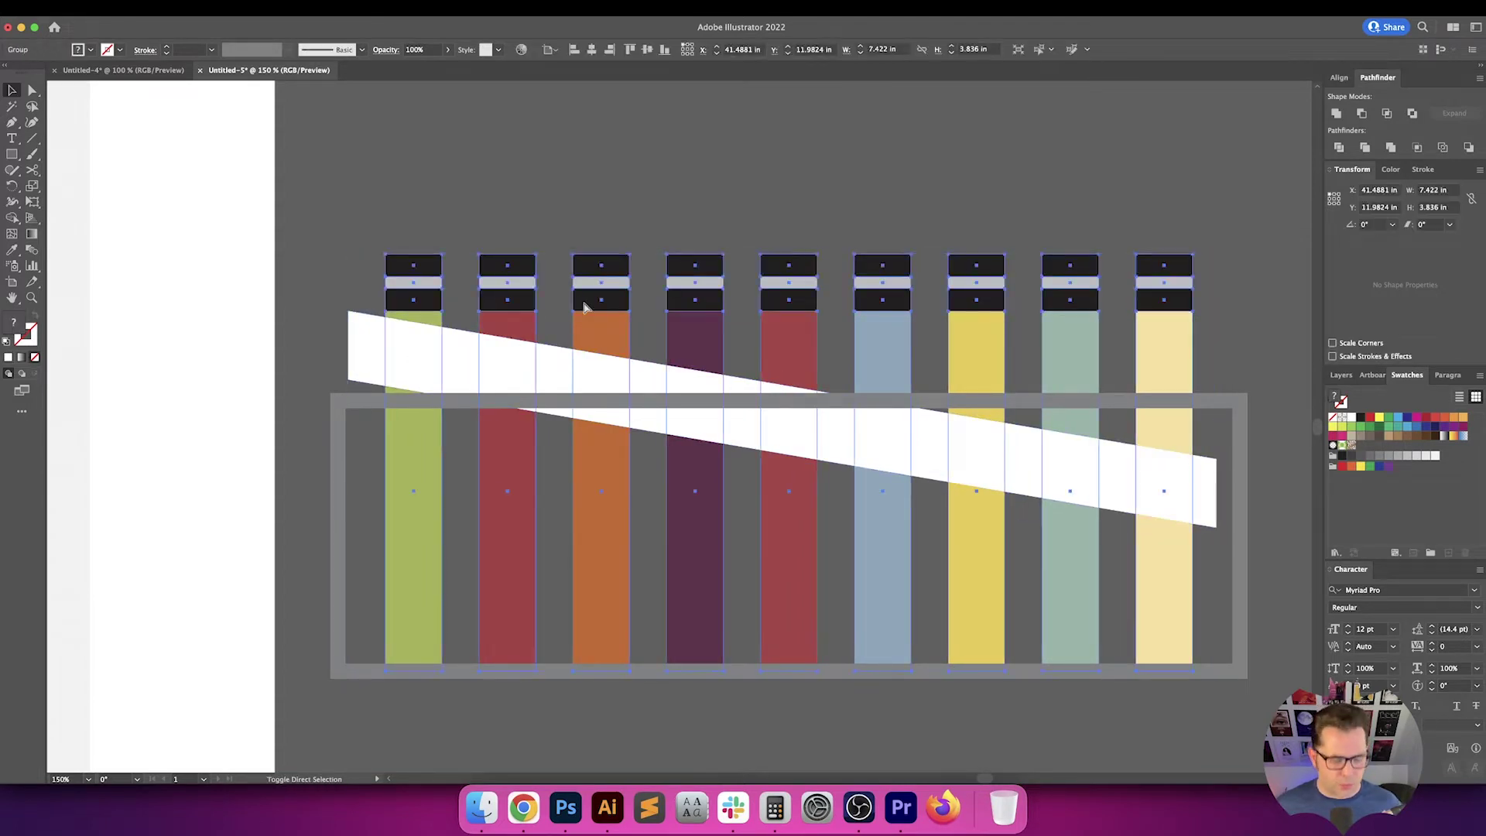
pyautogui.click(601, 327)
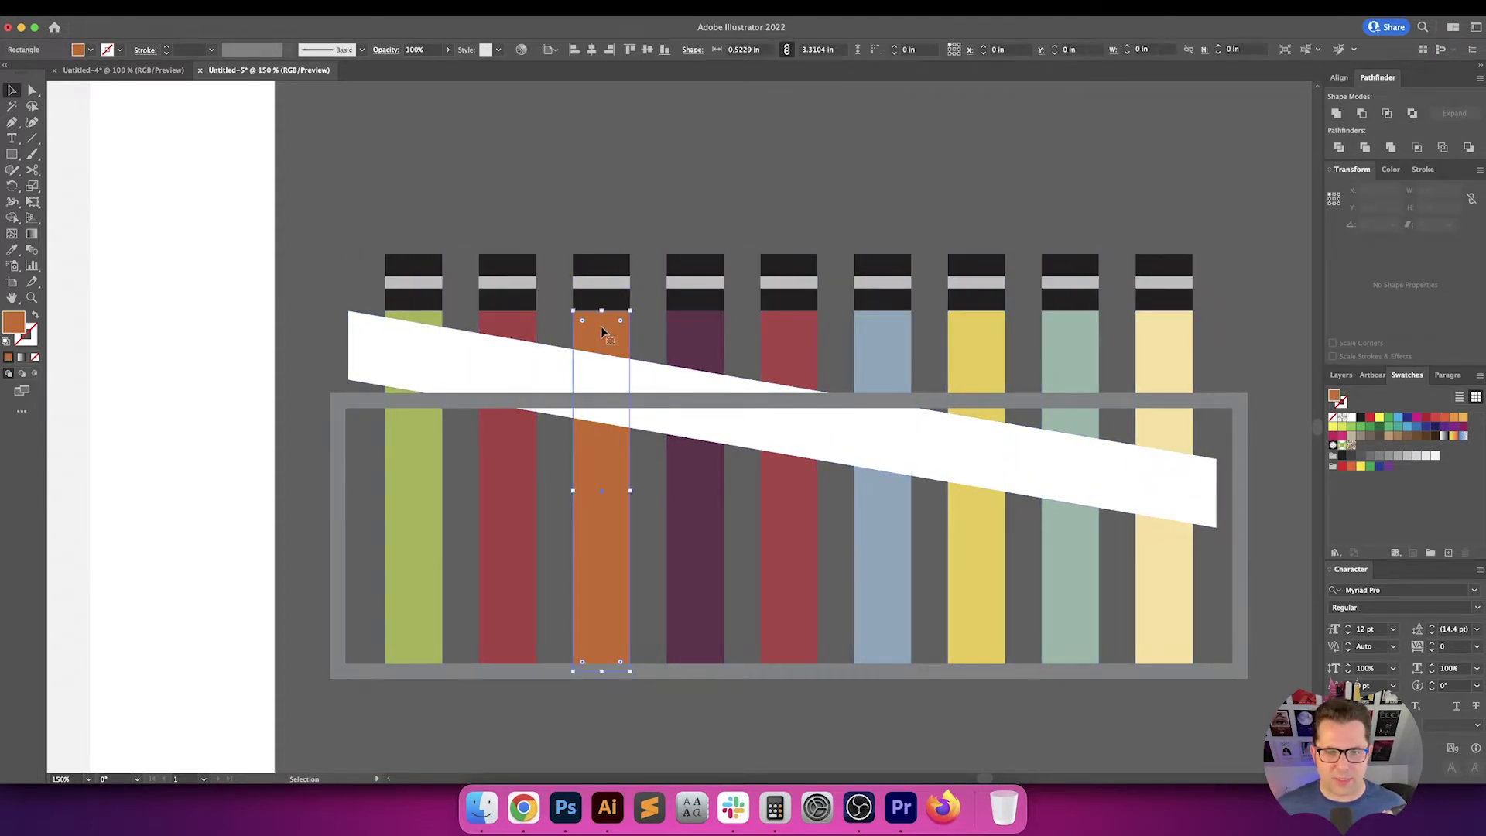
pyautogui.click(557, 375)
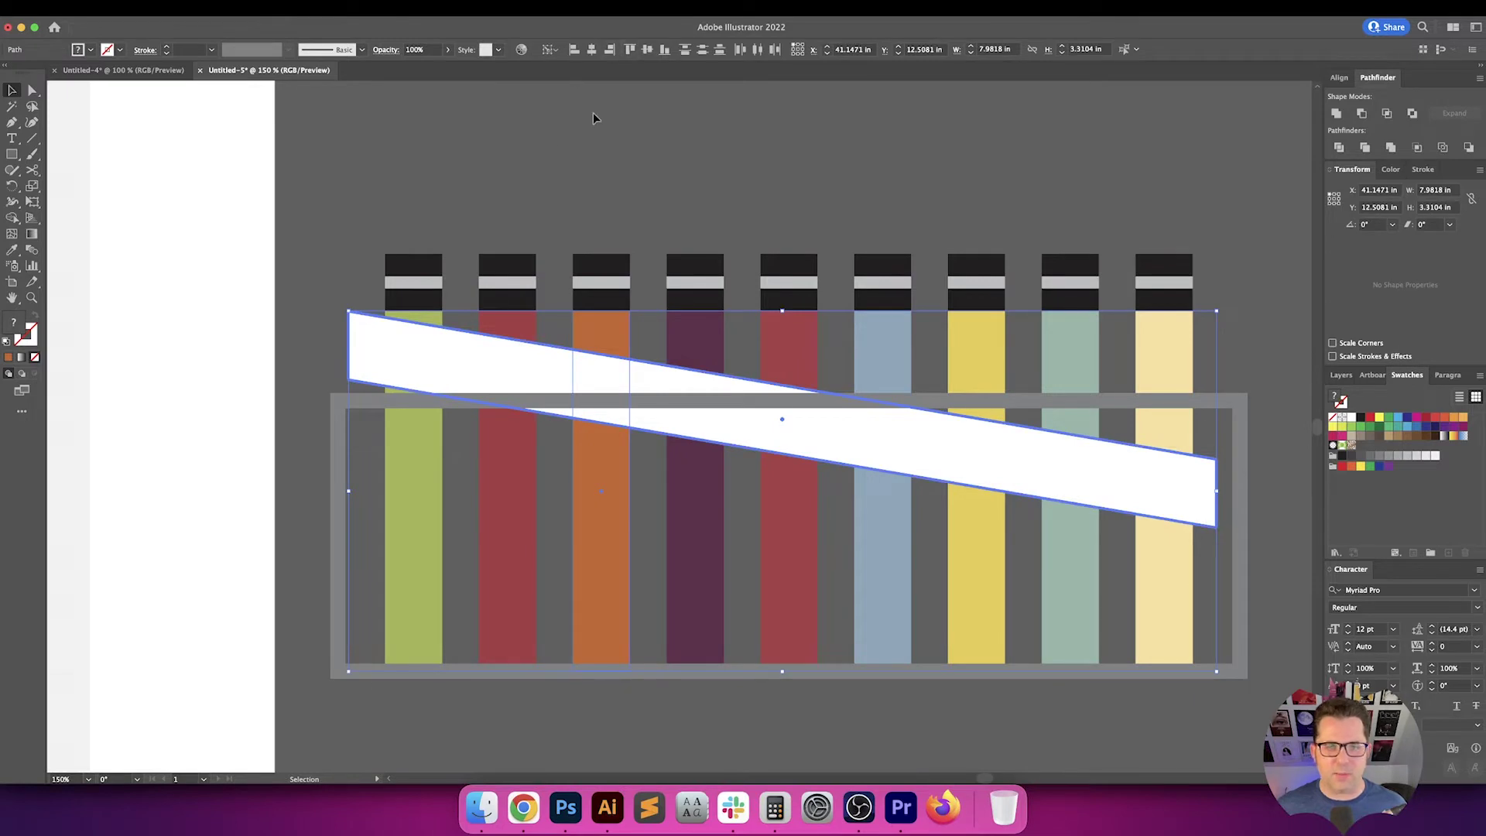
# Move the white band vertically down by 0.25 in with no horizontal offset
pyautogui.click(531, 342)
pyautogui.press('Return')
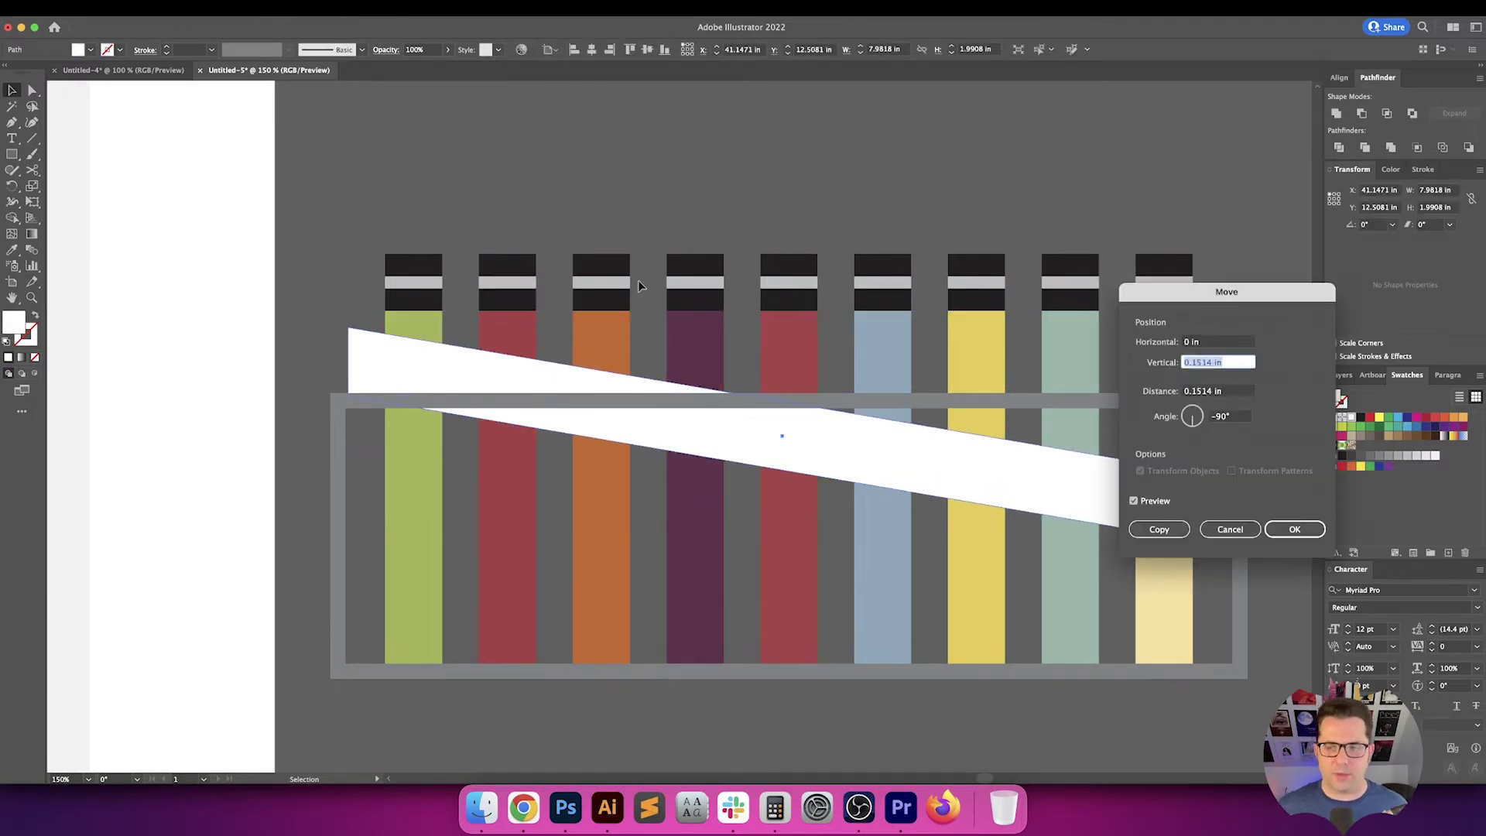
pyautogui.write('.25')
pyautogui.press('Tab')
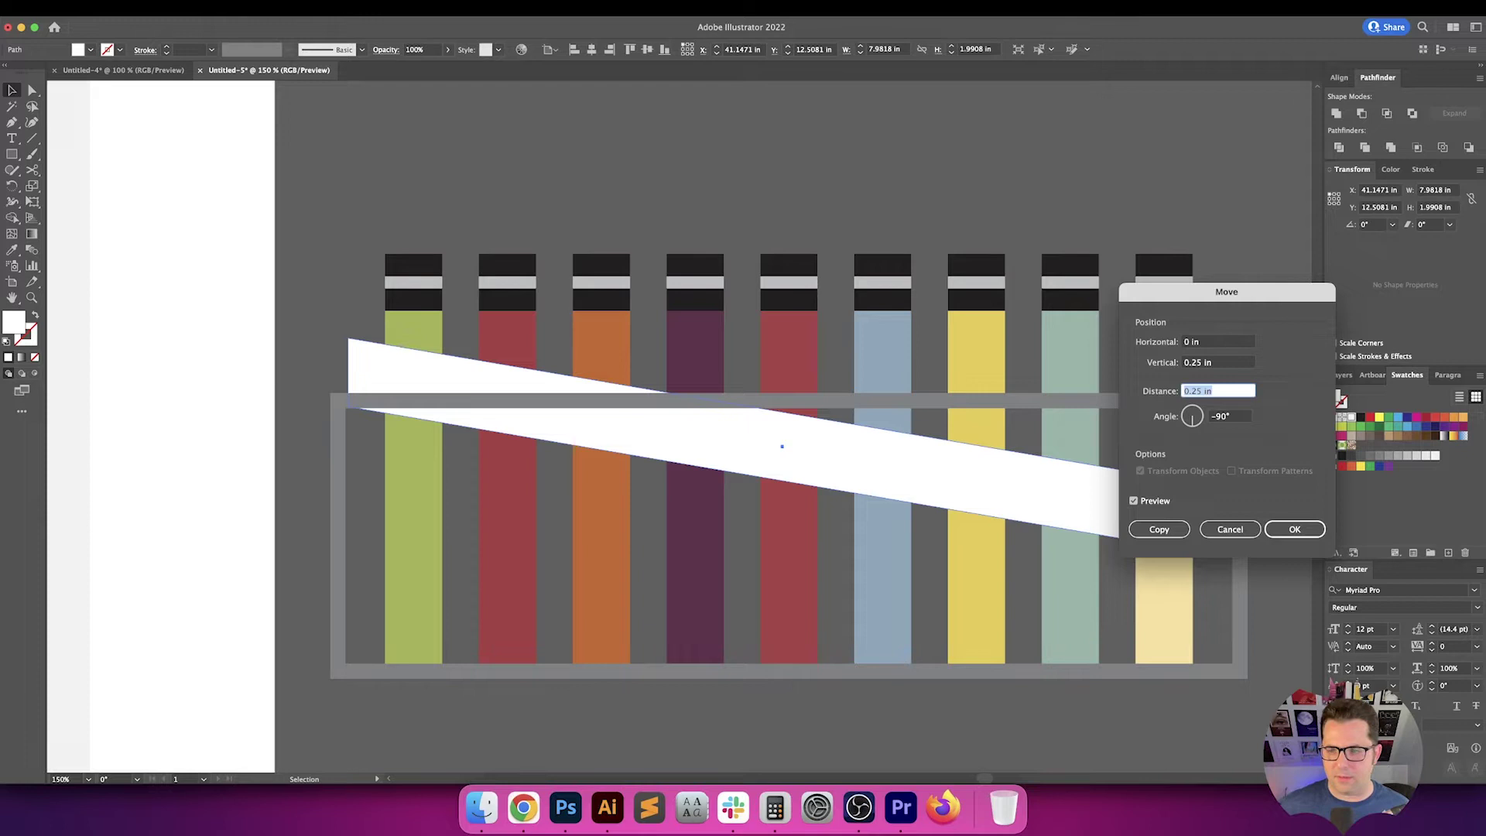
pyautogui.press('Return')
# Set the slanted white band's opacity to 25%
pyautogui.scroll(-2, 554, 283)
pyautogui.hscroll(3, 555, 283)
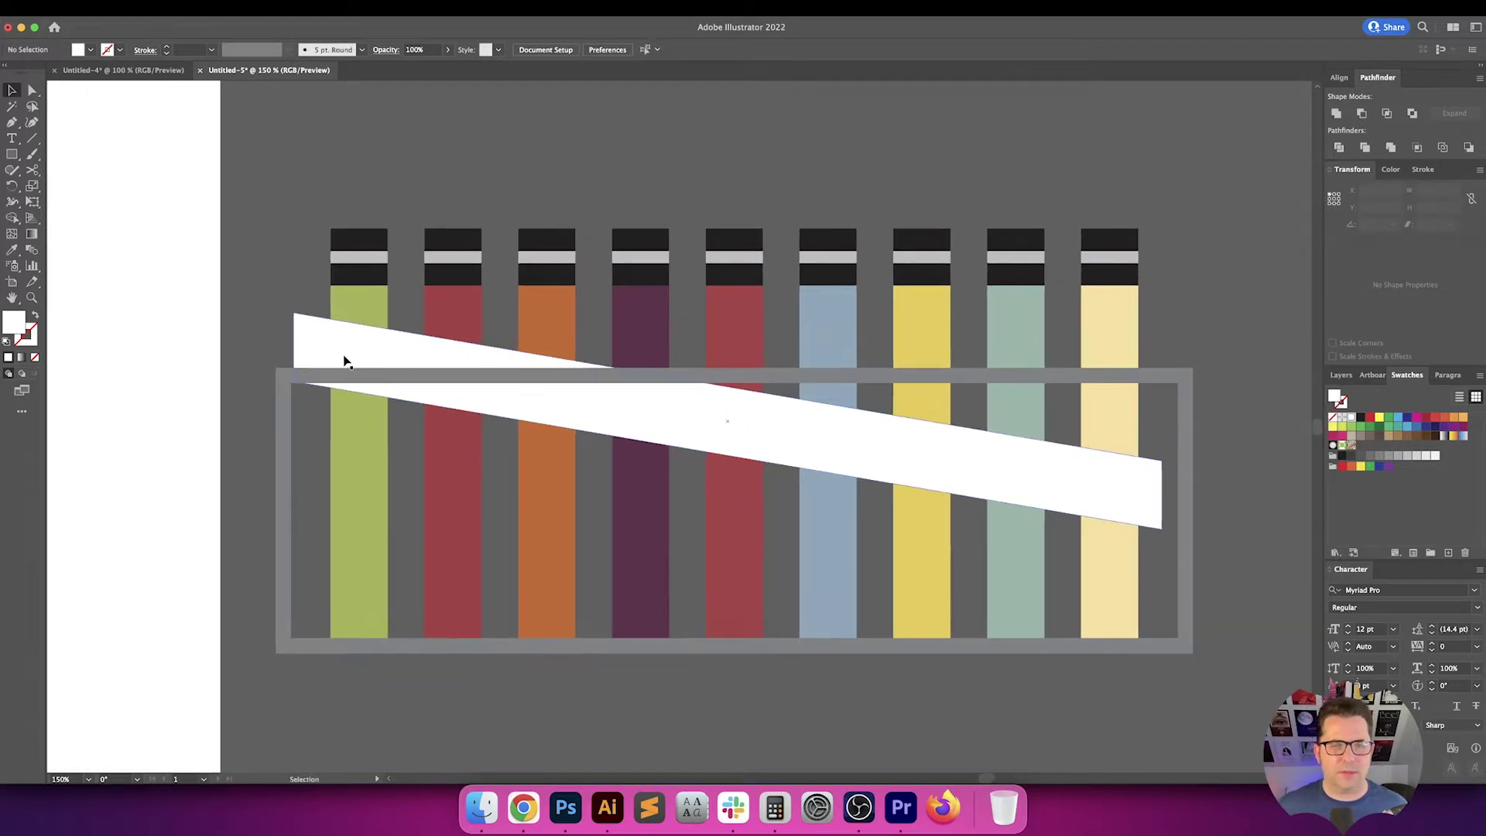
pyautogui.click(423, 49)
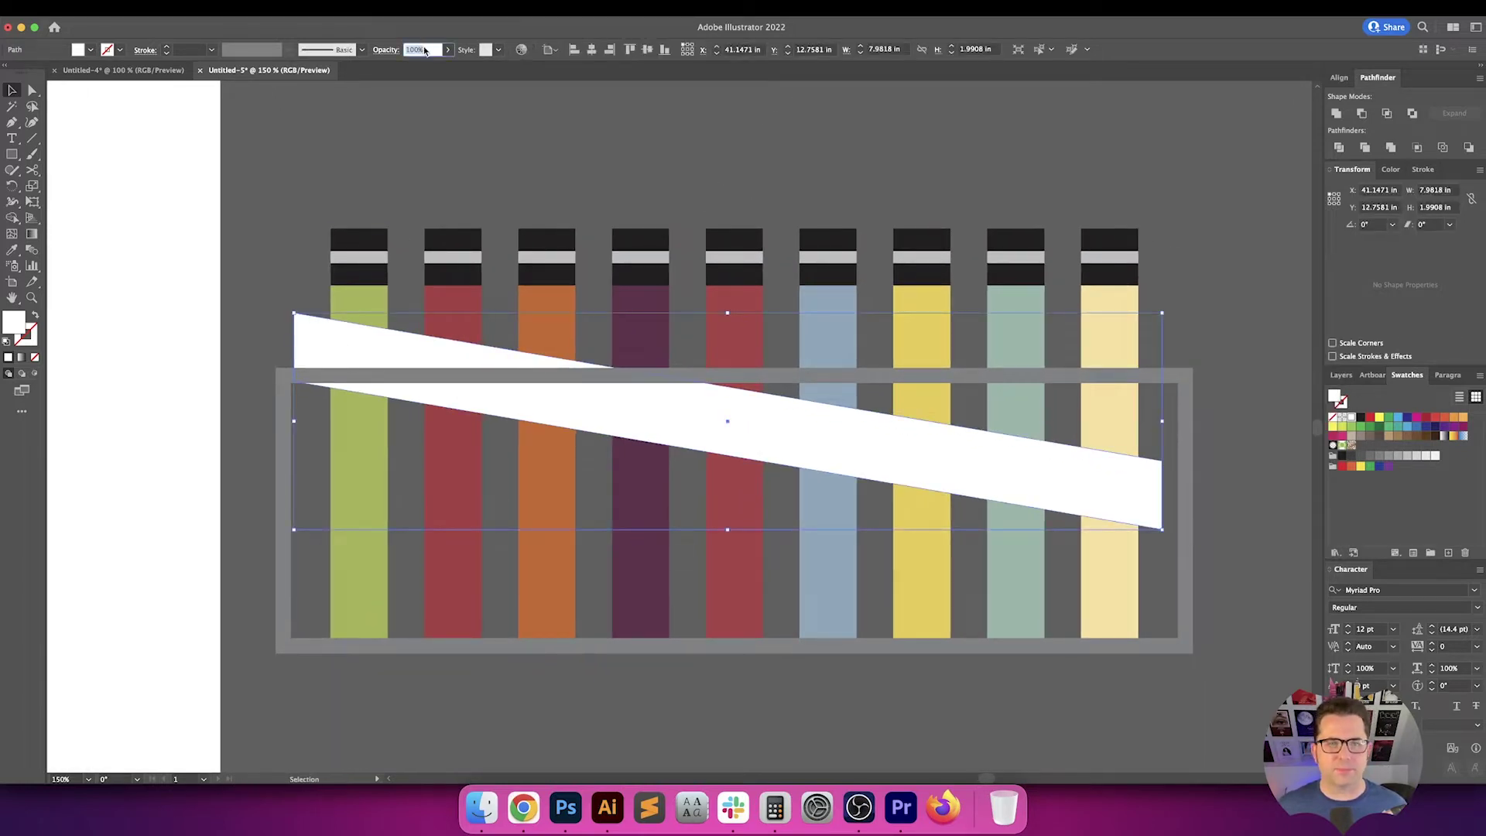
pyautogui.press('Return')
pyautogui.click(514, 142)
pyautogui.scroll(1, 495, 170)
pyautogui.hscroll(1, 495, 171)
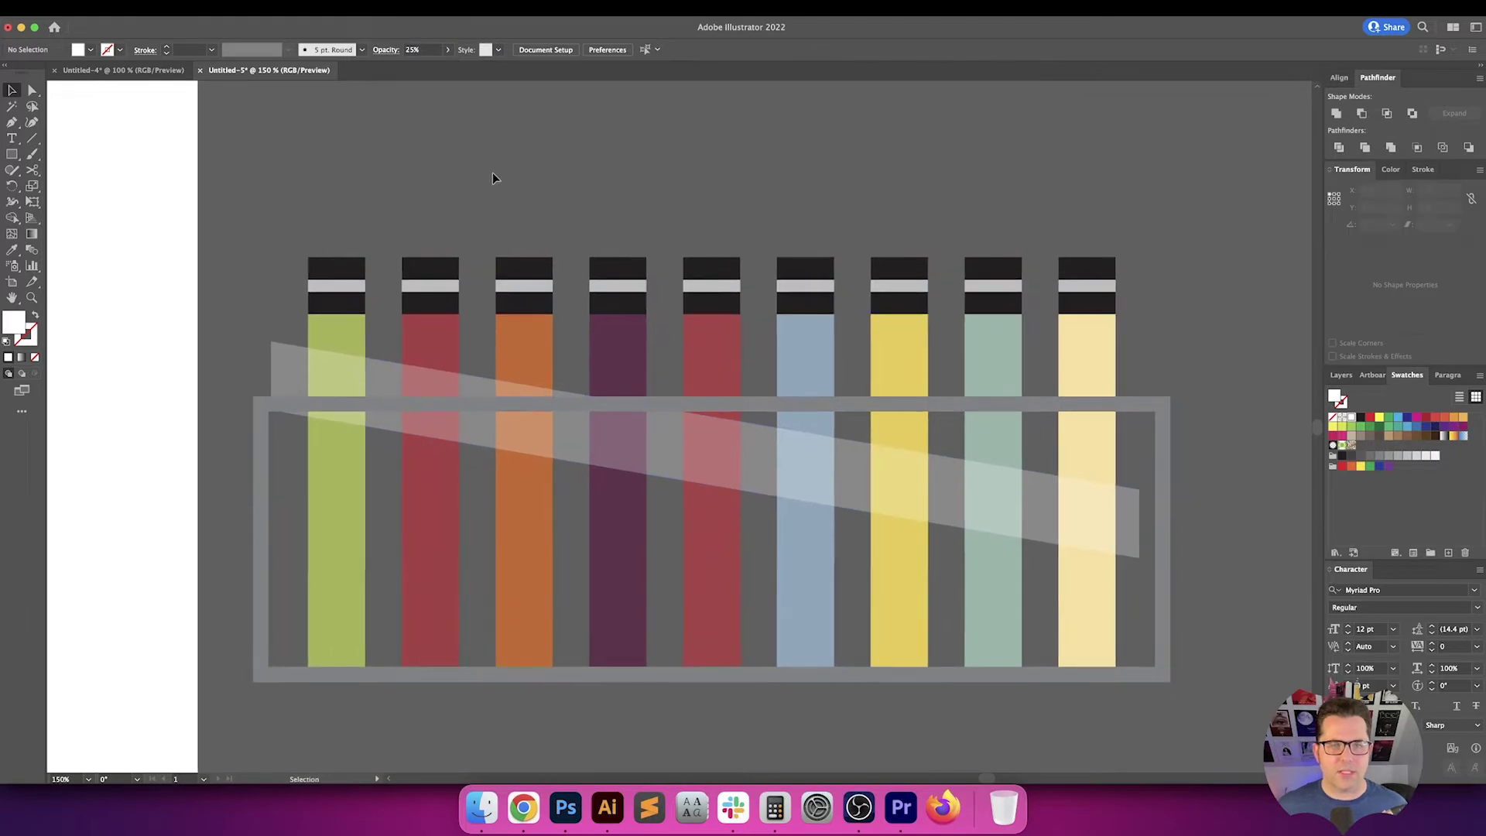
# Split the coloured tube bodies and the slanted white band at their overlaps using Pathfinder Divide
pyautogui.moveTo(462, 175); pyautogui.dragTo(478, 156)
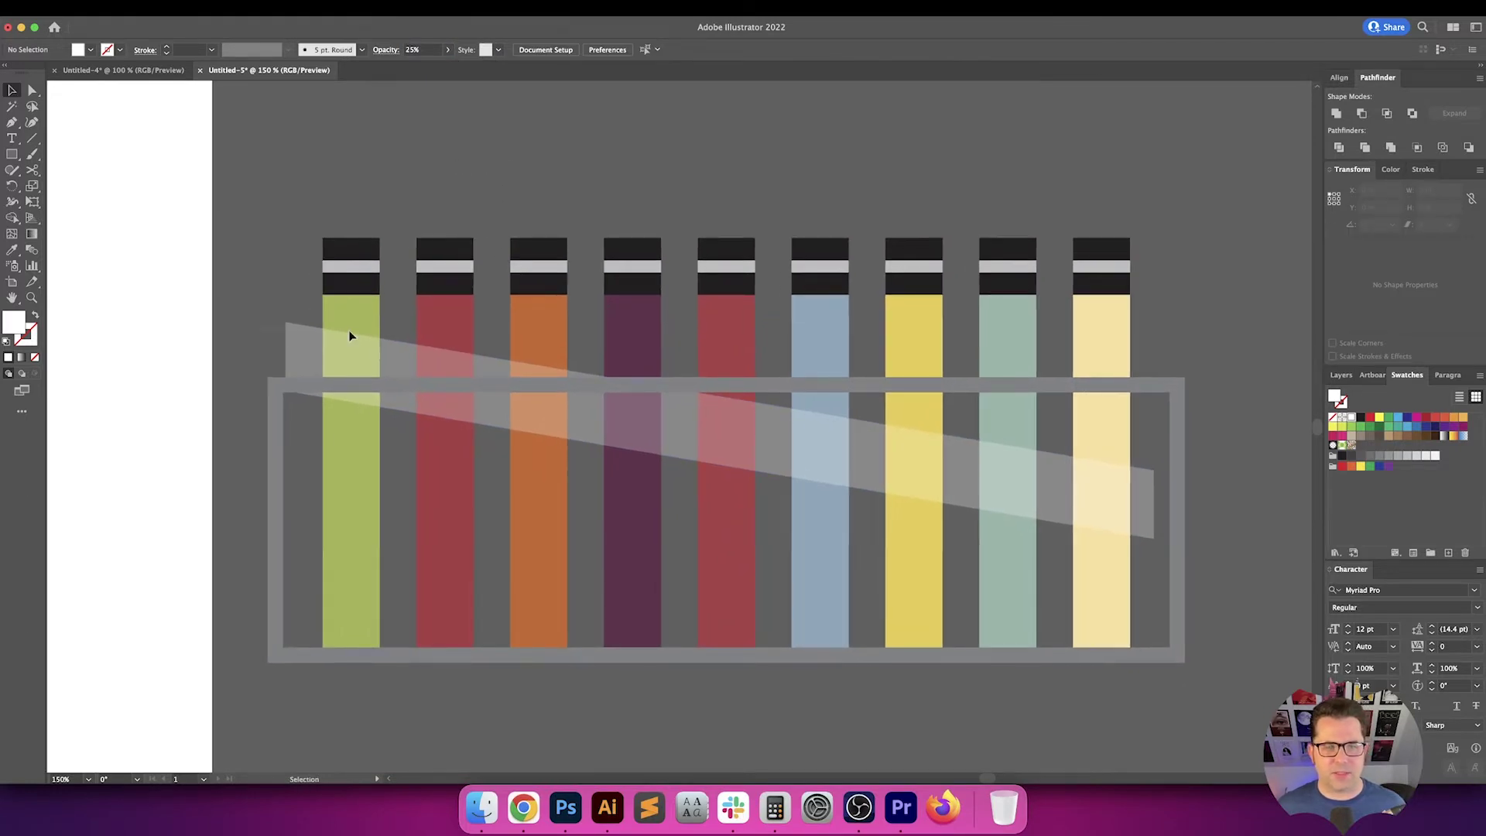
pyautogui.moveTo(1131, 349); pyautogui.dragTo(1126, 351)
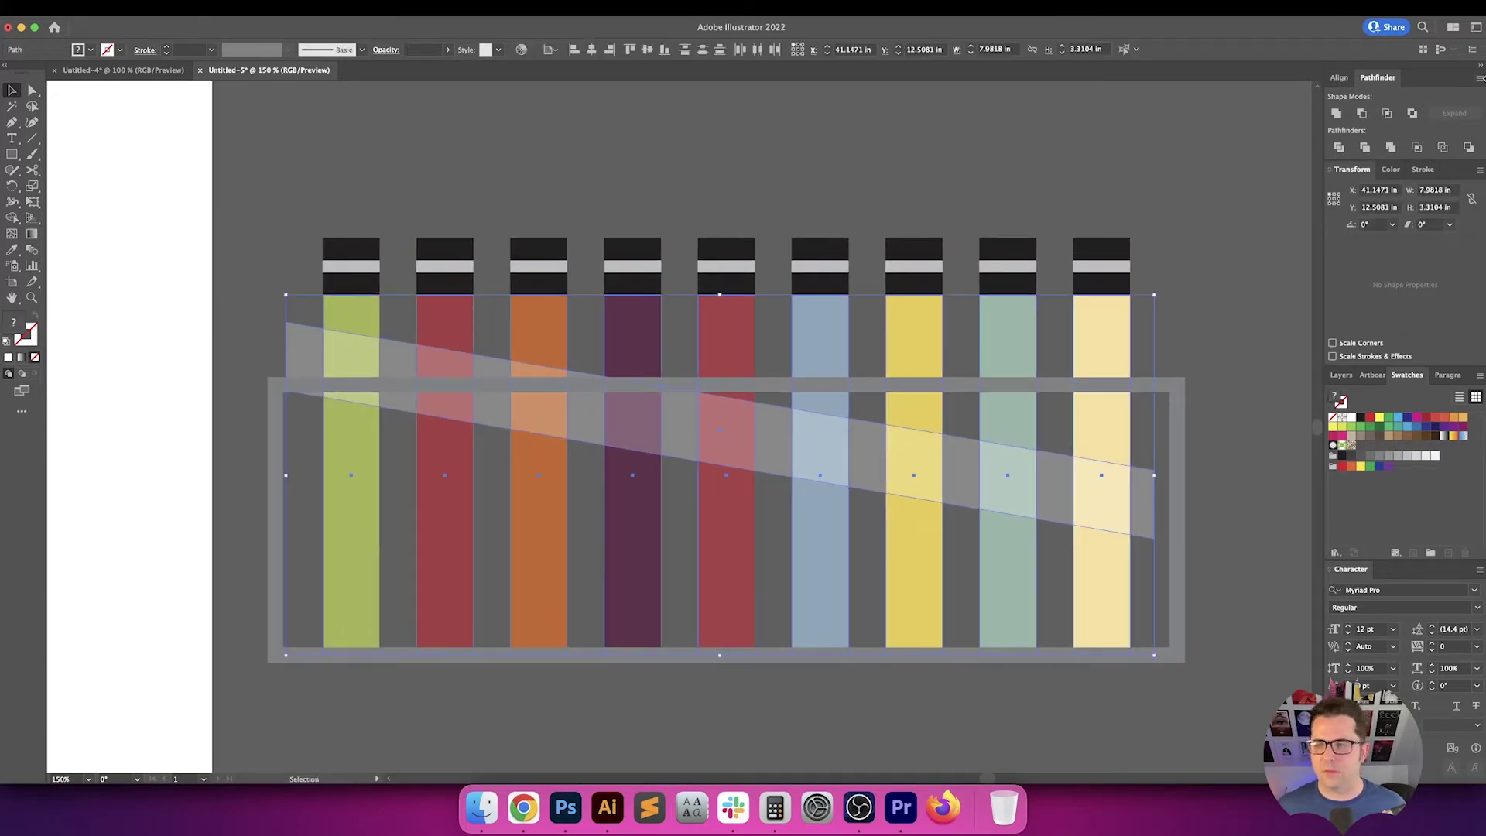
pyautogui.click(1339, 150)
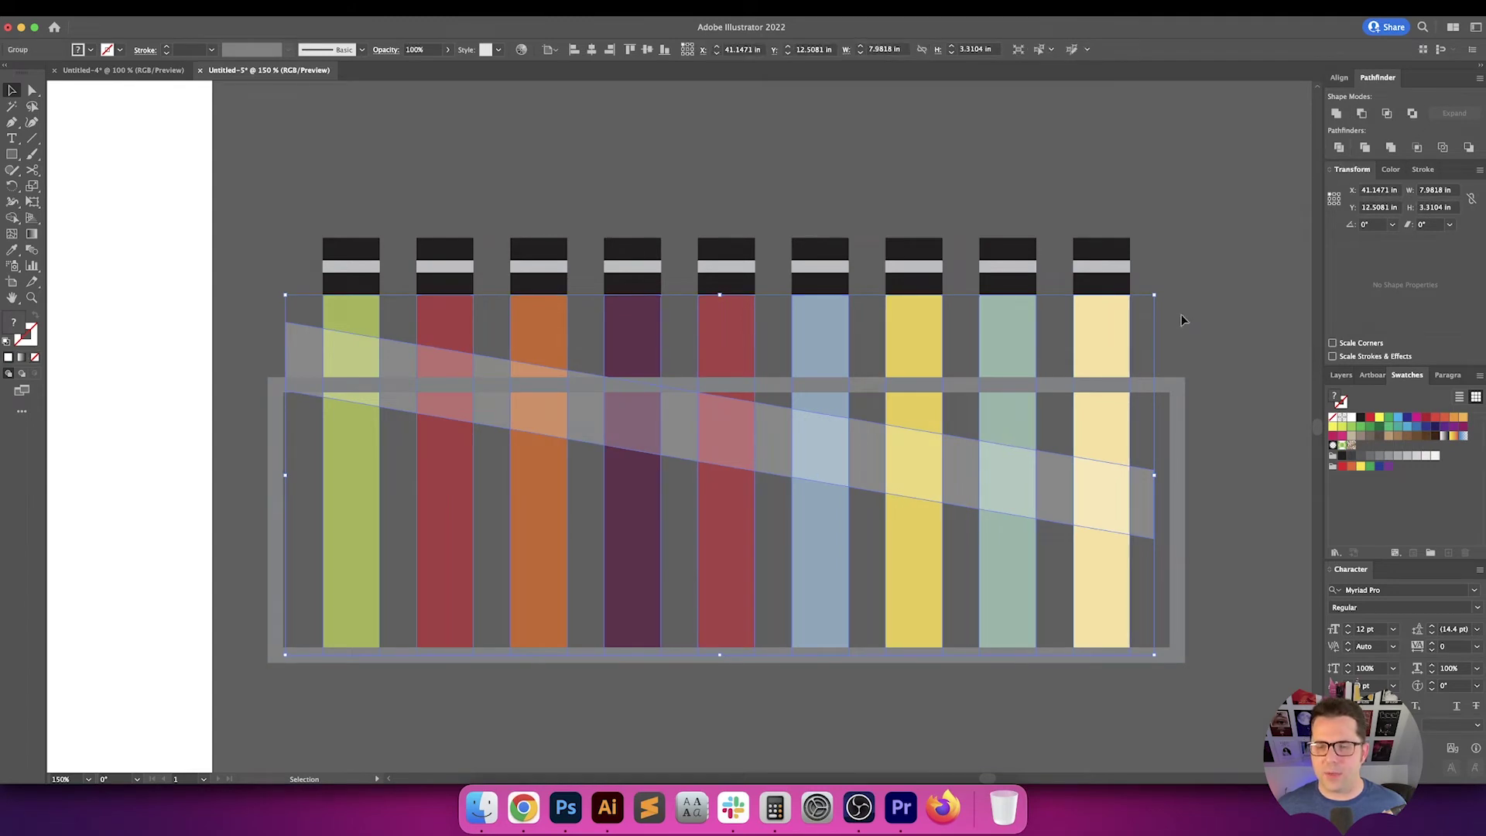
pyautogui.click(1182, 318)
# Delete the white band pieces outside and between the tubes, keeping only the highlights over the coloured bodies
pyautogui.press('a')
pyautogui.click(304, 349)
pyautogui.press('Delete')
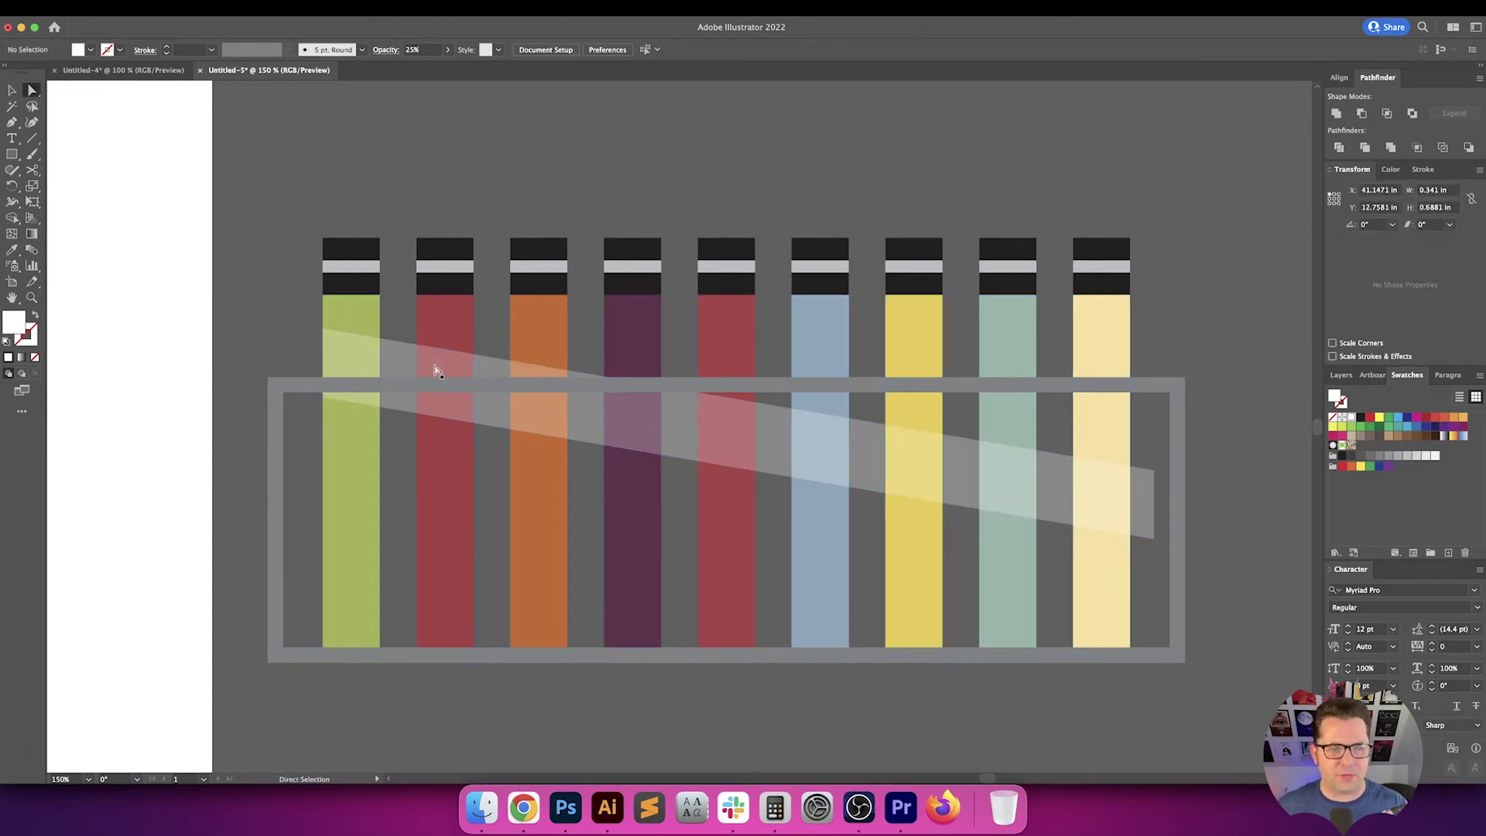
pyautogui.click(404, 360)
pyautogui.press('Delete')
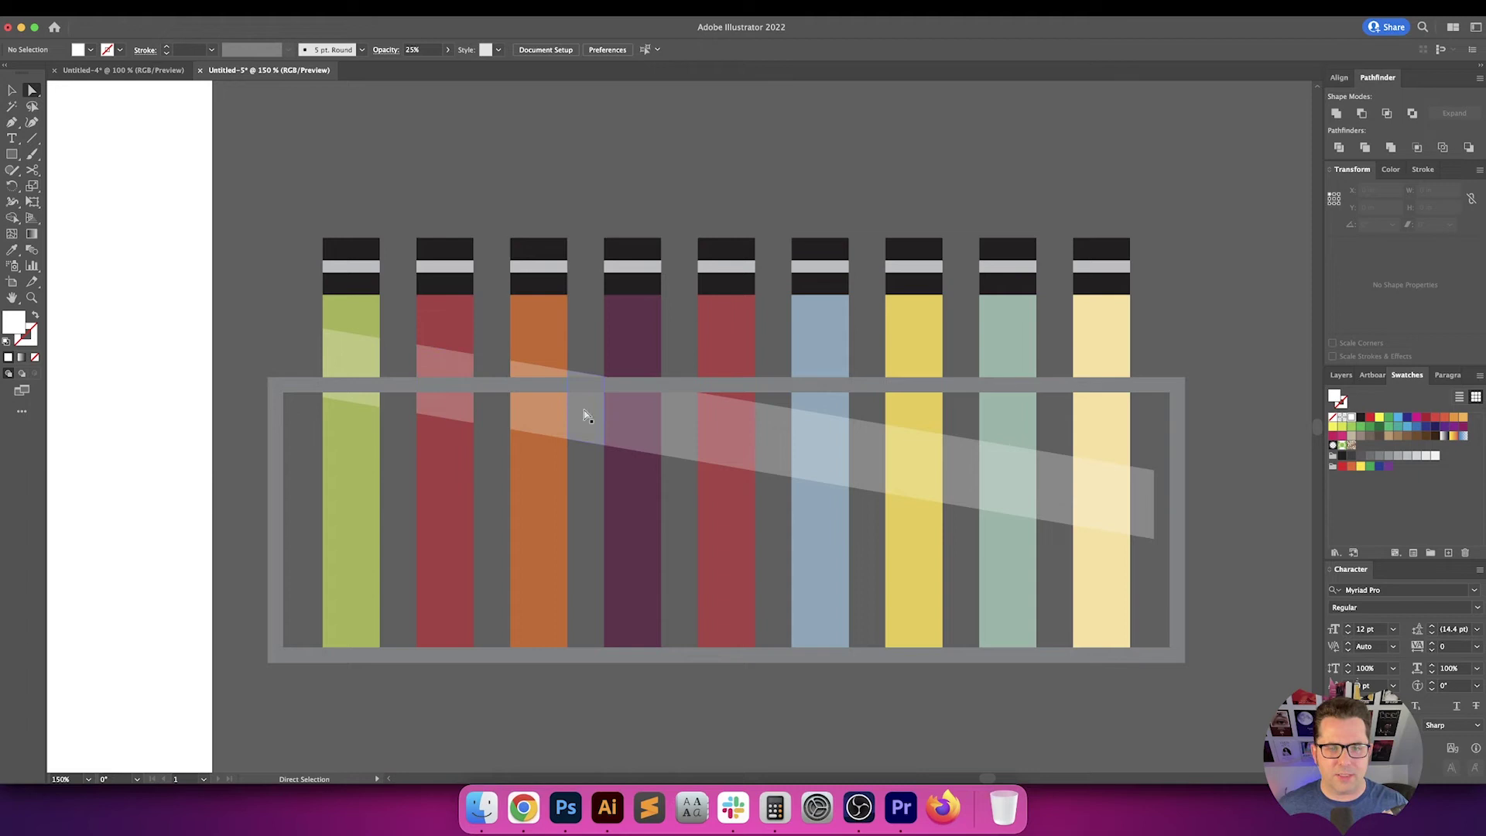
pyautogui.click(585, 416)
pyautogui.press('Delete')
pyautogui.click(671, 432)
pyautogui.press('Delete')
pyautogui.click(766, 434)
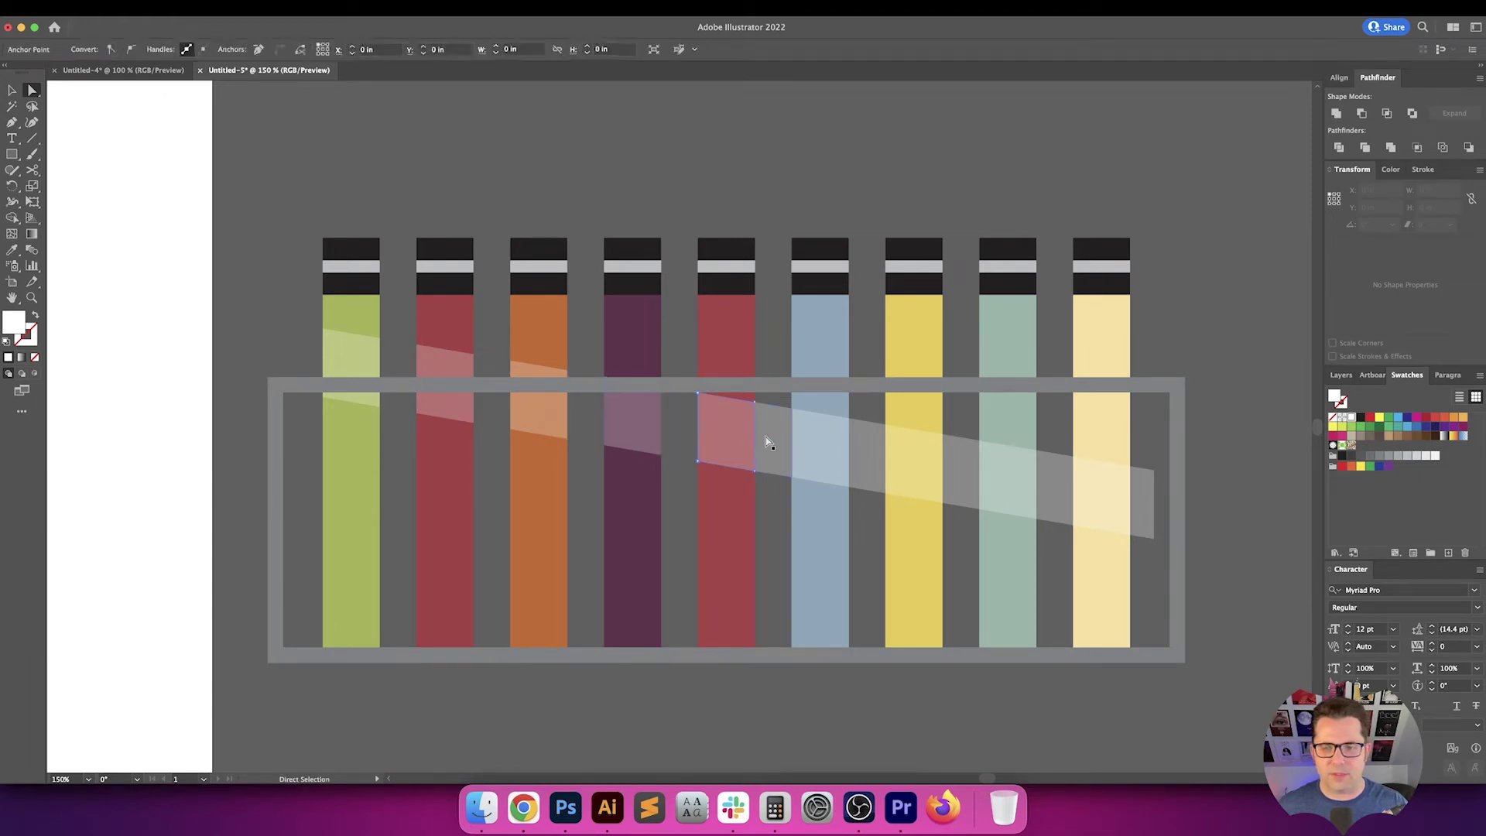
pyautogui.press('Delete')
pyautogui.click(896, 476)
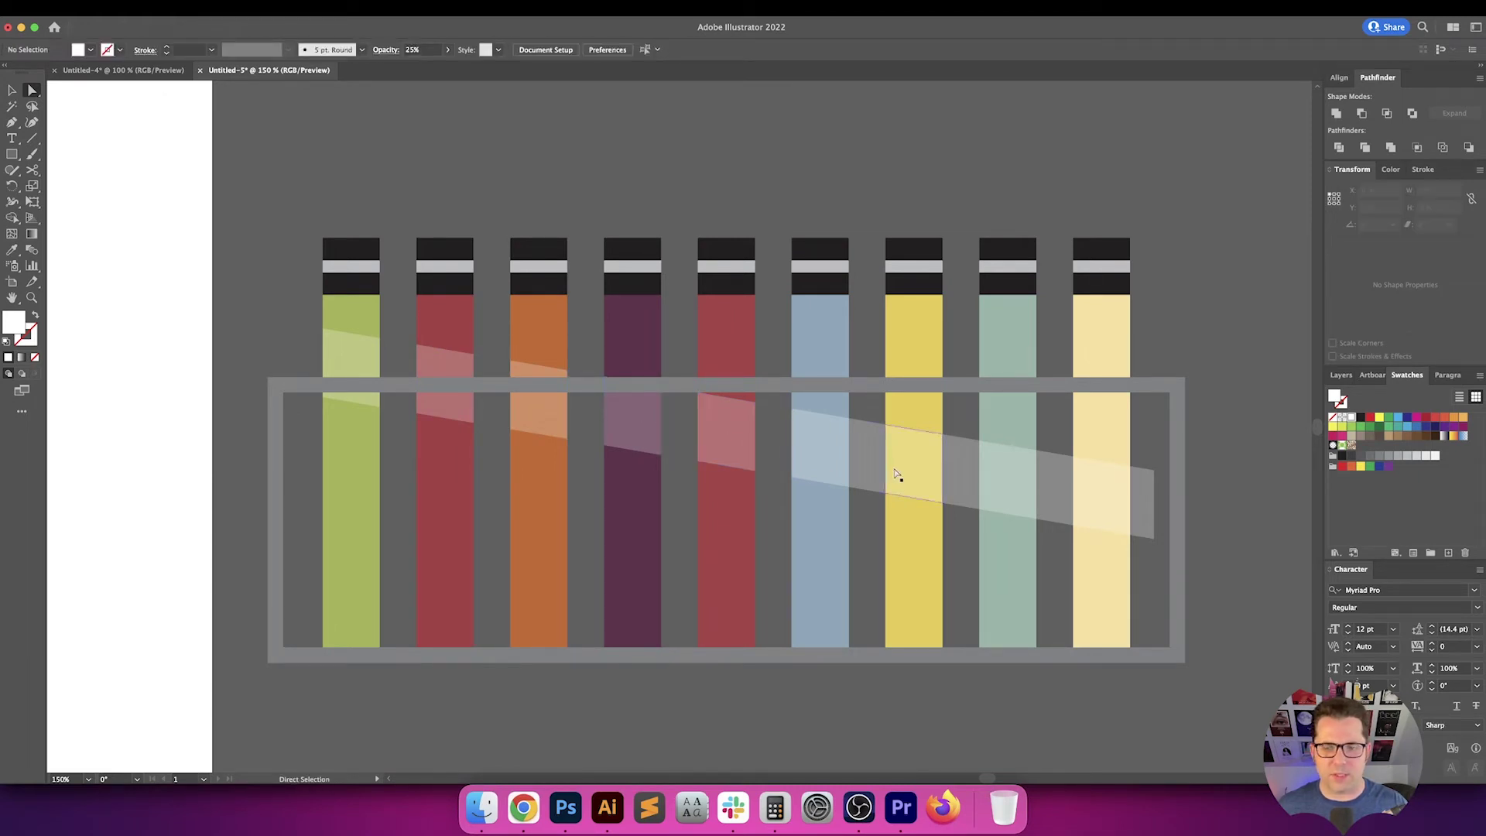
pyautogui.click(966, 465)
pyautogui.press('Delete')
pyautogui.click(1050, 479)
pyautogui.press('Delete')
pyautogui.click(1142, 496)
pyautogui.press('Delete')
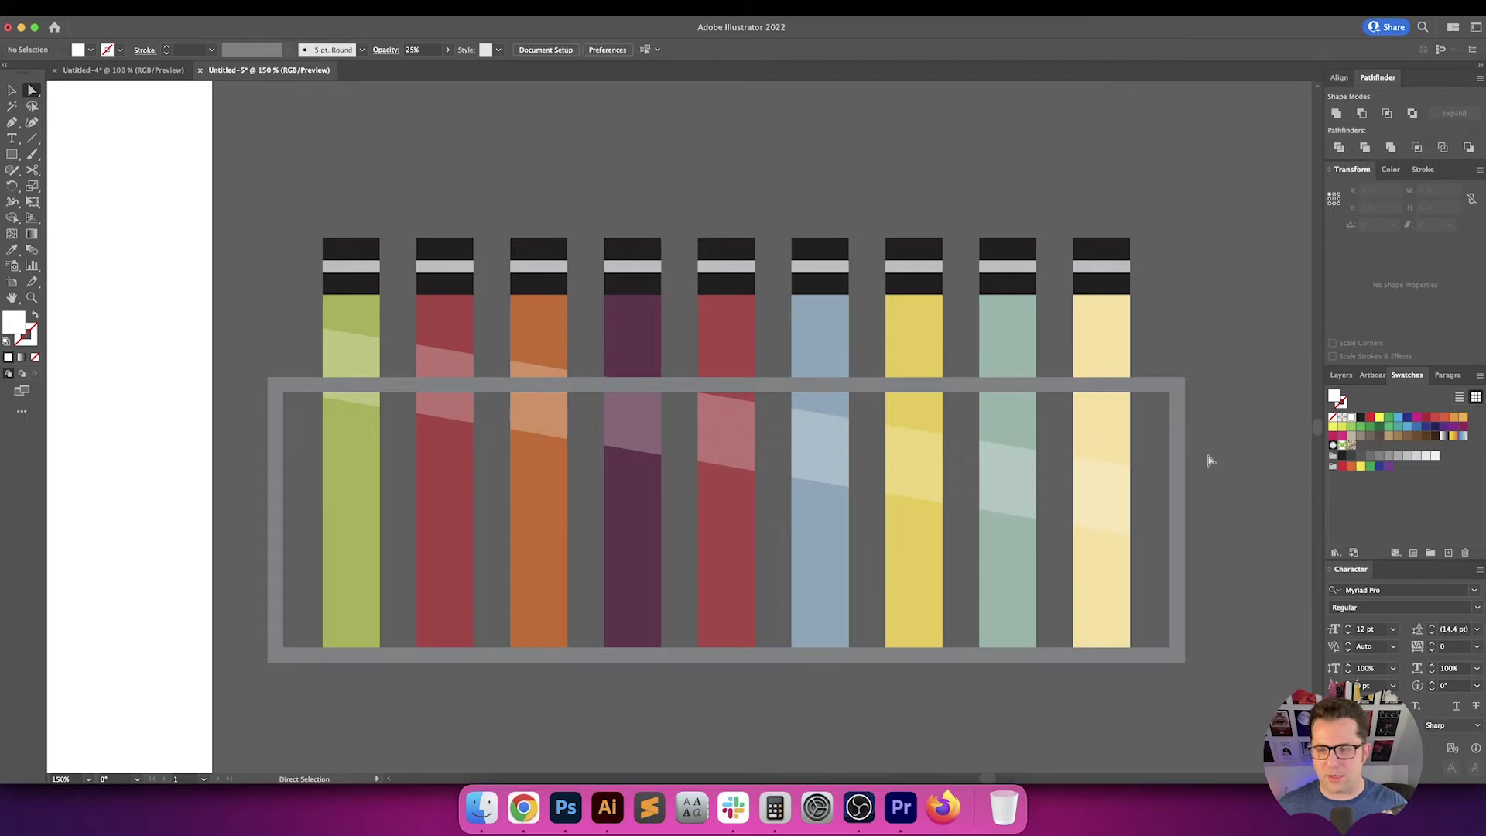
# Move the complete traced tubes-and-rack artwork onto the light grey background of the empty poster artboard
pyautogui.press('v')
pyautogui.scroll(-3, 1249, 448)
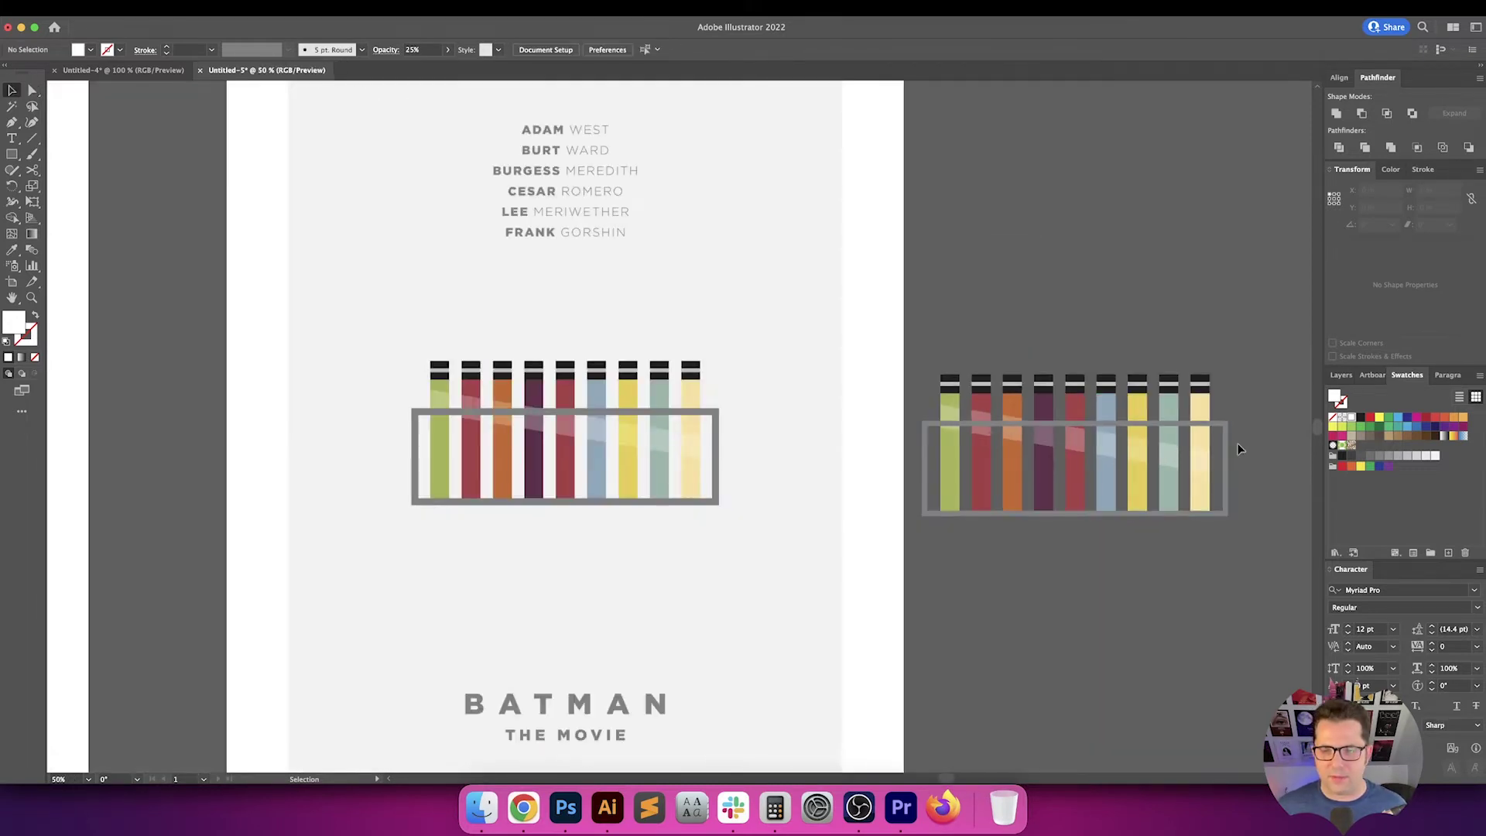
pyautogui.moveTo(1020, 473); pyautogui.dragTo(951, 460)
pyautogui.moveTo(1090, 324); pyautogui.dragTo(890, 308)
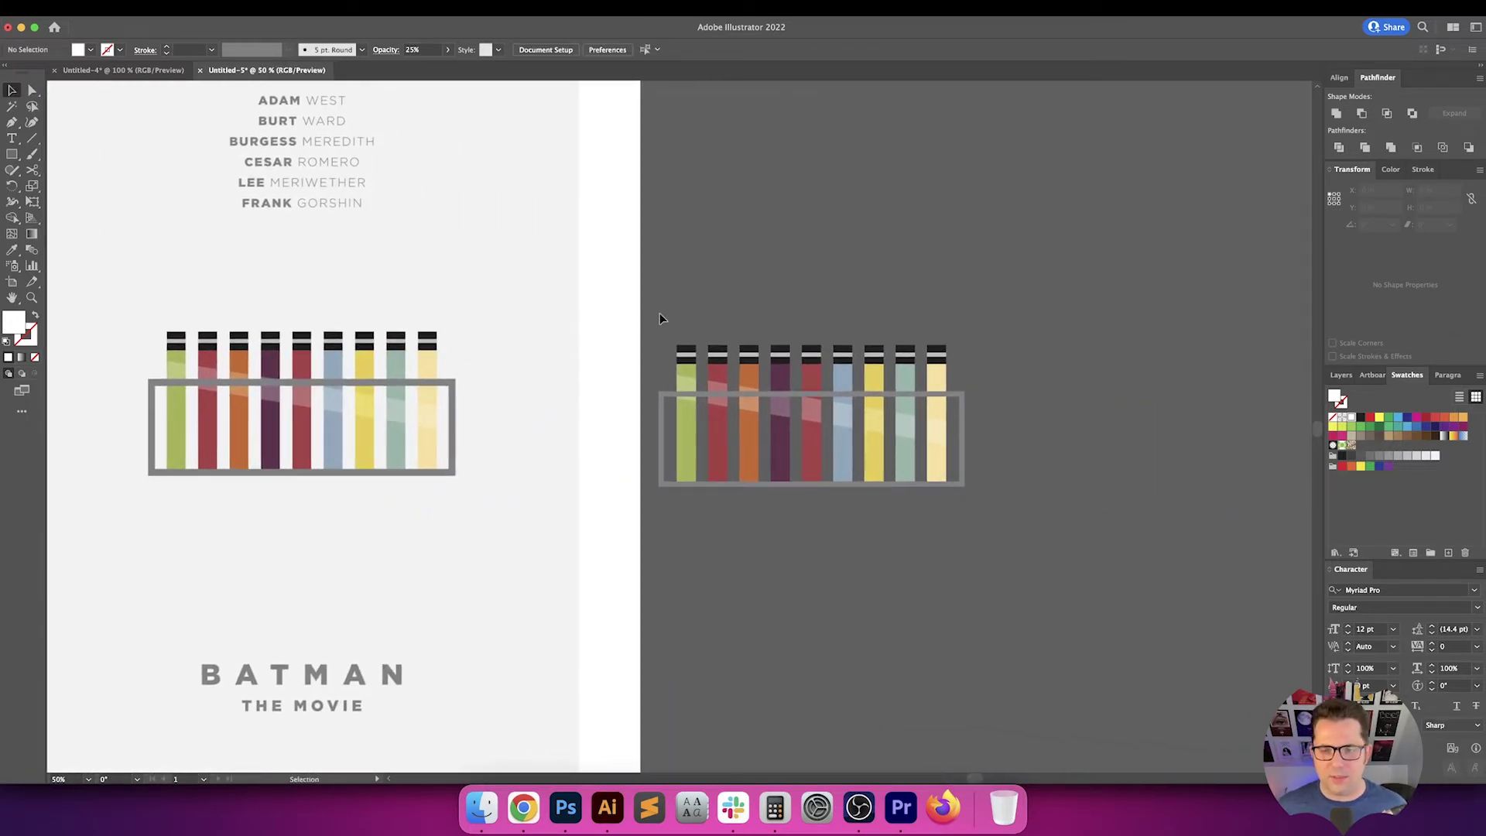
pyautogui.moveTo(648, 323); pyautogui.dragTo(649, 314)
pyautogui.moveTo(912, 533); pyautogui.dragTo(1113, 517)
pyautogui.scroll(-2, 953, 525)
pyautogui.moveTo(1067, 462); pyautogui.dragTo(422, 459)
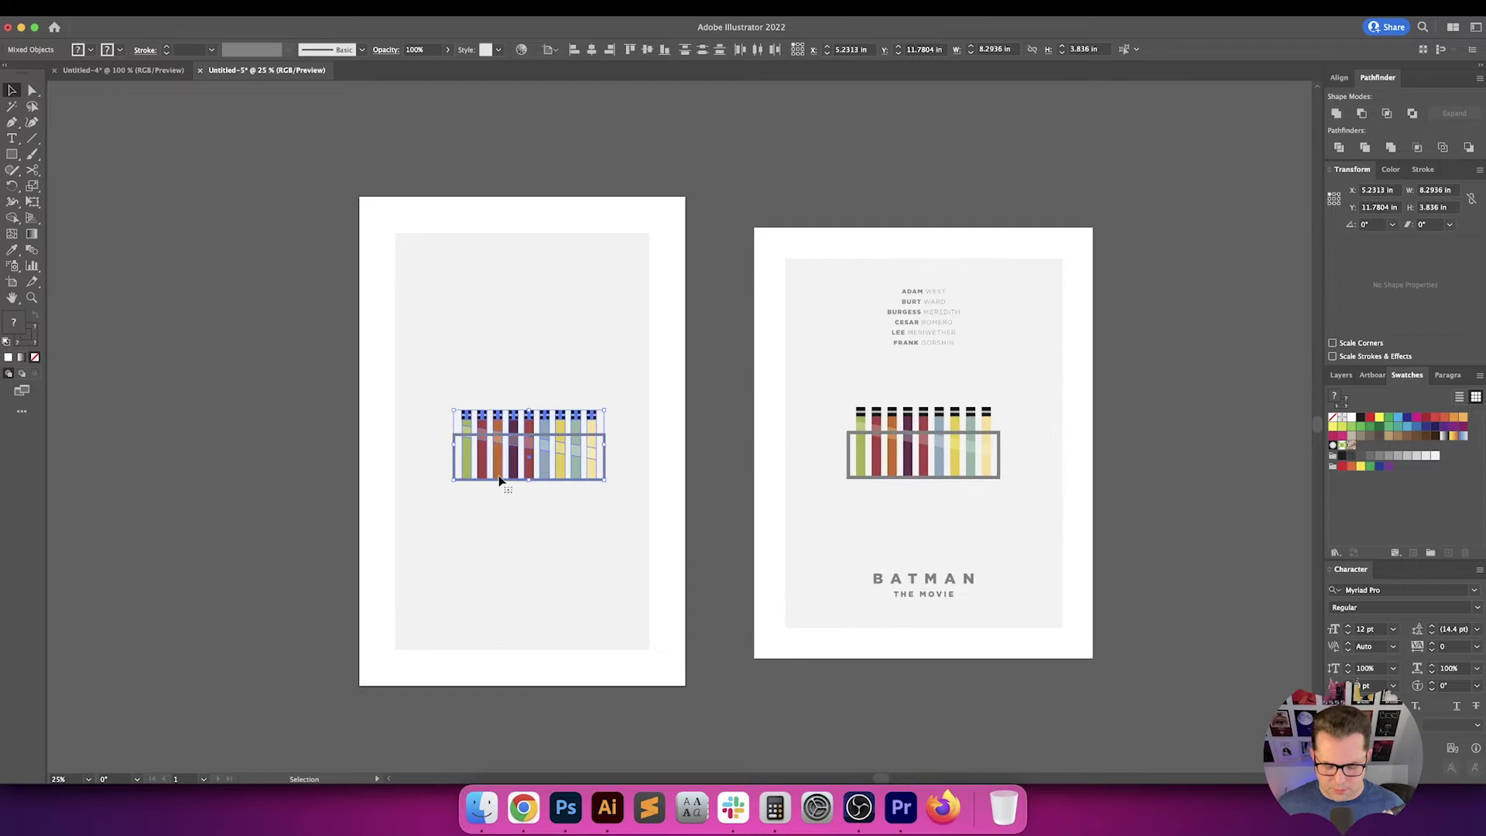
# Group the tubes and rack, and centre the group horizontally and vertically on the poster
pyautogui.press('super+g')
pyautogui.click(591, 50)
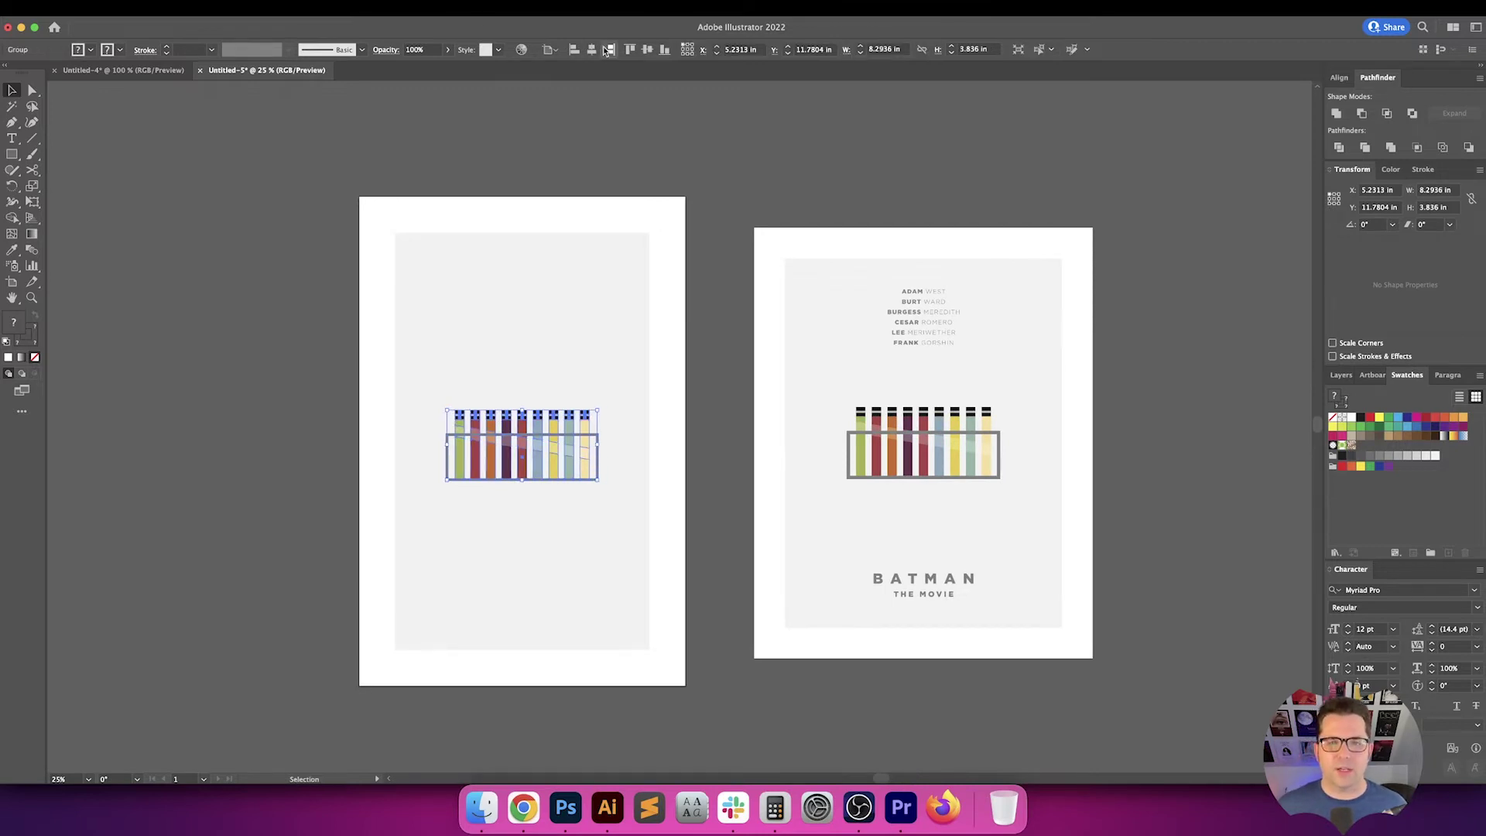
pyautogui.click(647, 50)
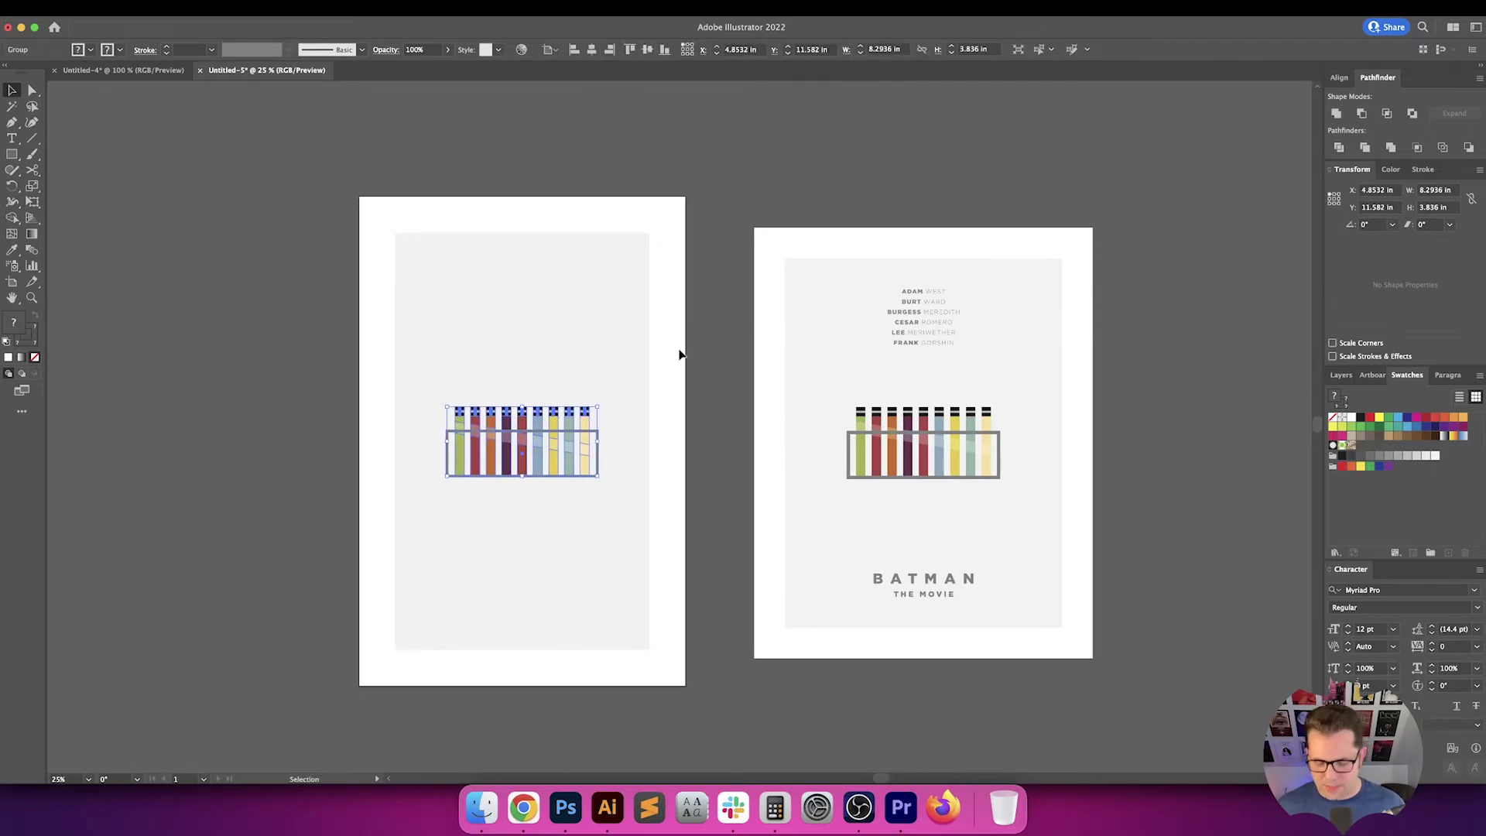
# Scale the tube rack group proportionally from its centre to a width of 10 in
pyautogui.press('super+0')
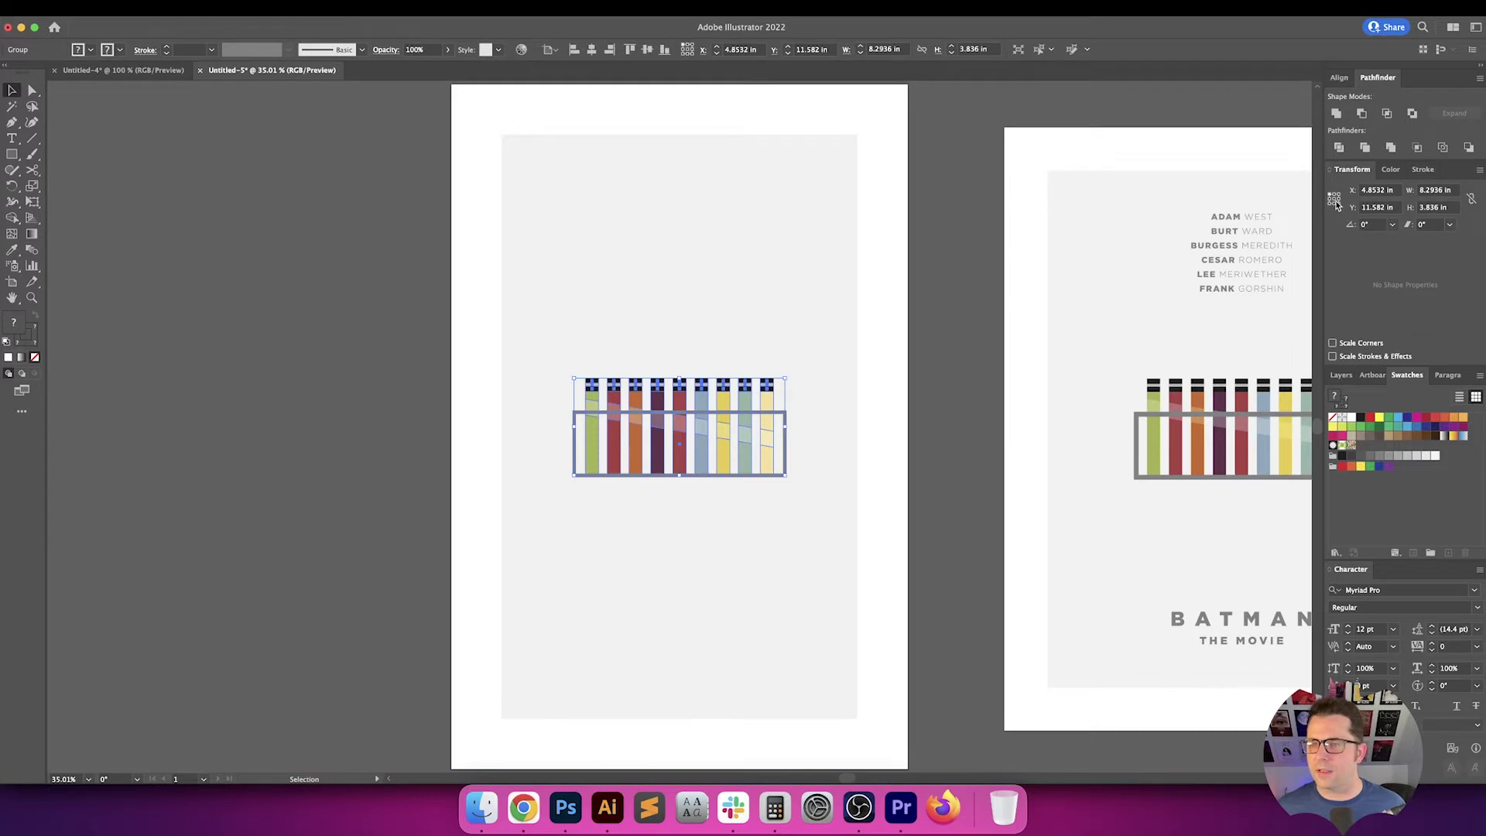
pyautogui.click(1335, 201)
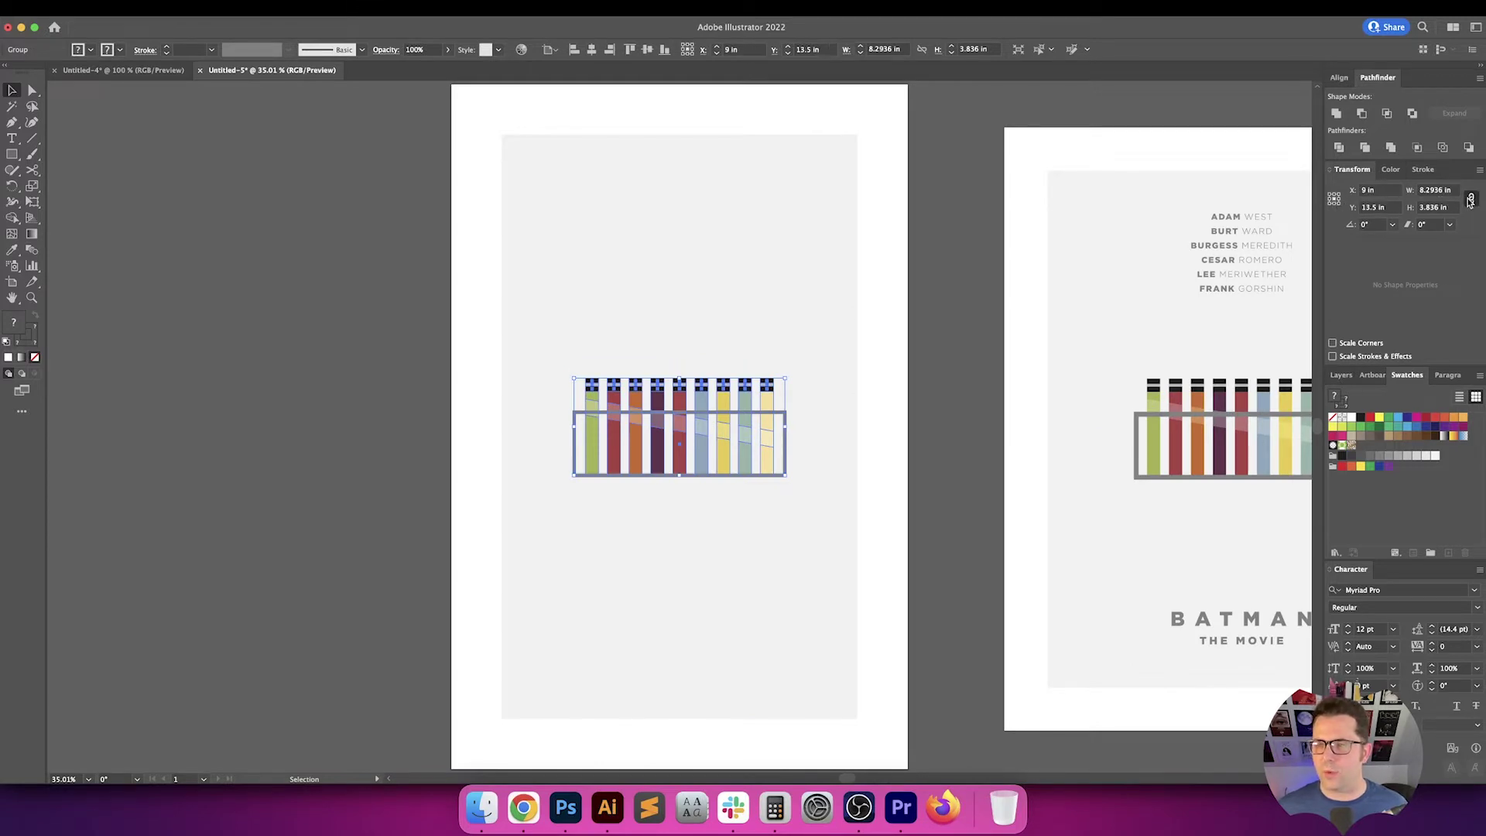
pyautogui.click(1471, 200)
pyautogui.doubleClick(1436, 190)
pyautogui.write('14')
pyautogui.press('Return')
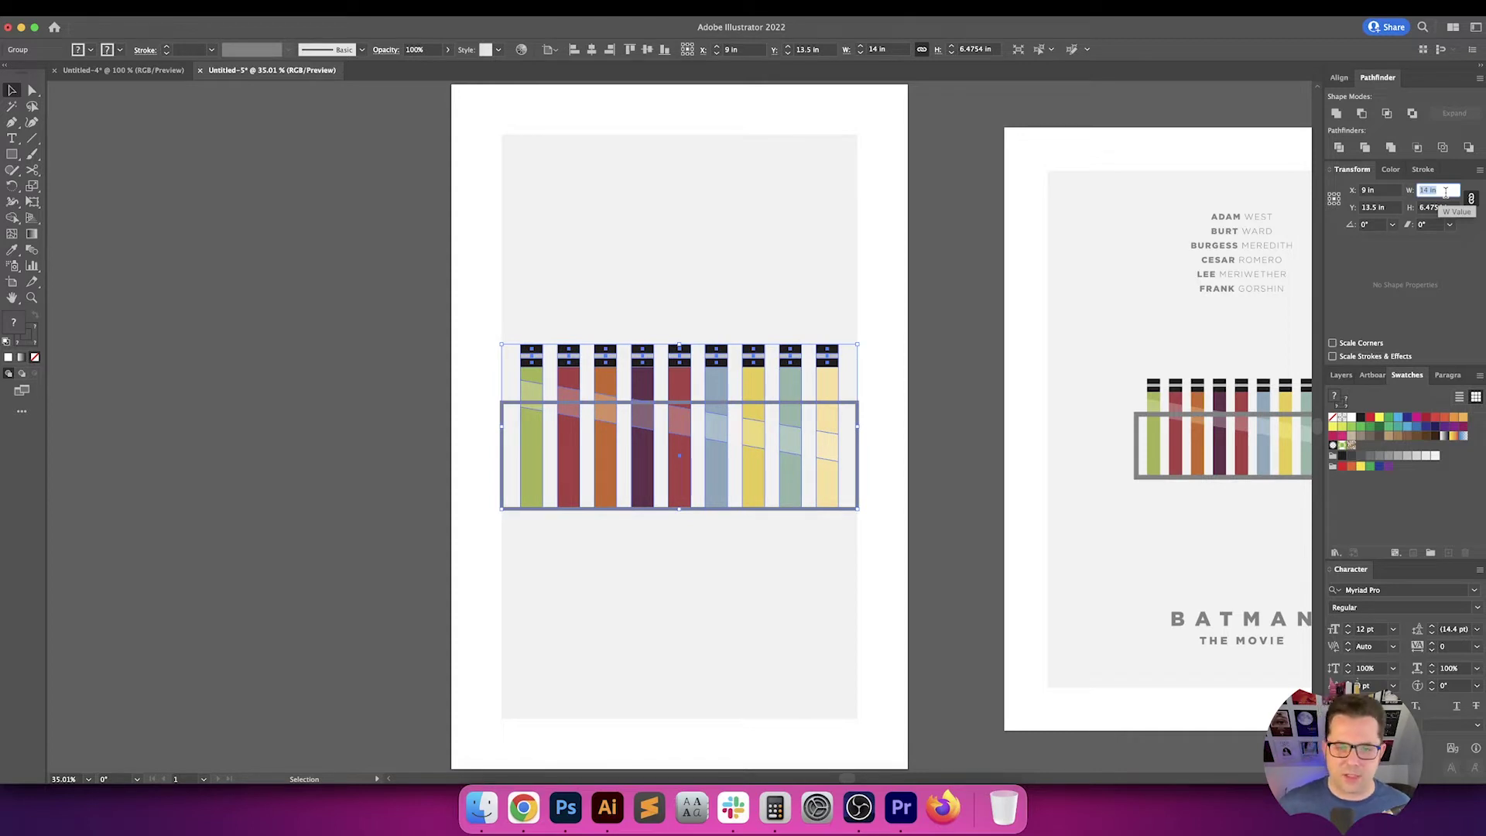
pyautogui.press('Down')
pyautogui.press('Down')
pyautogui.press('Down')
pyautogui.press('Down')
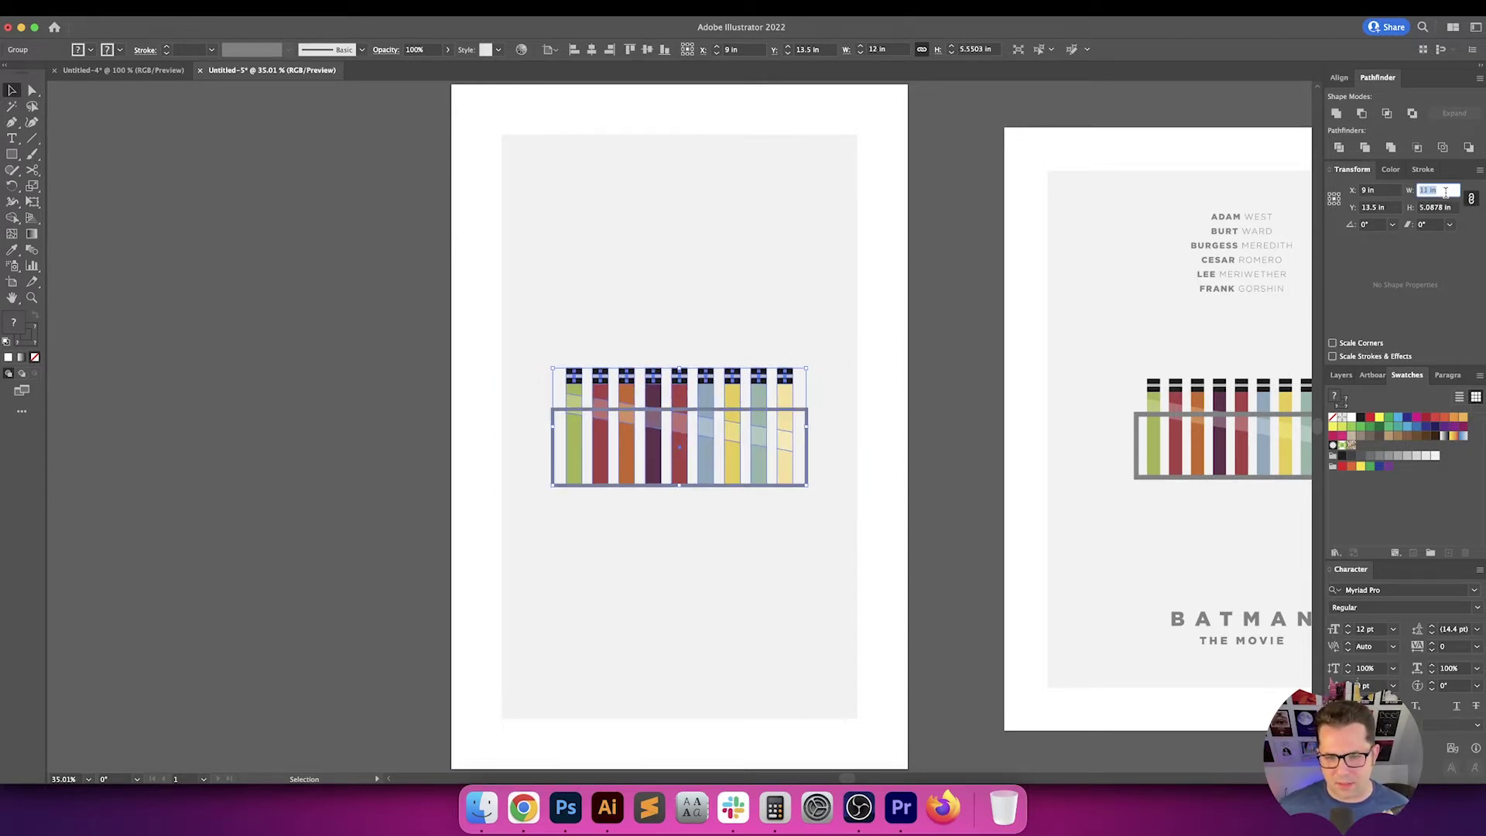
pyautogui.click(914, 389)
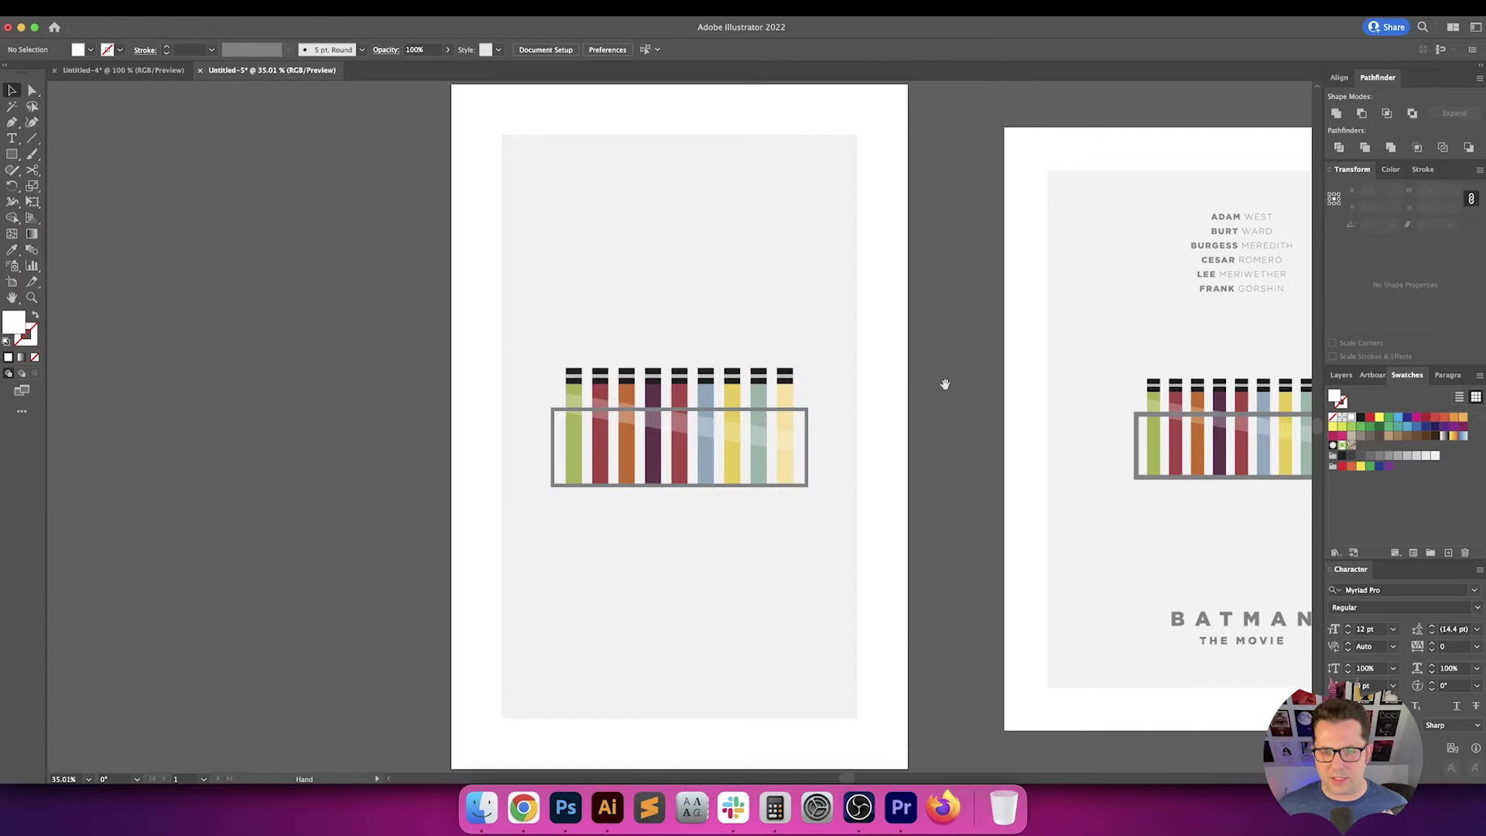
# Resize the light grey background rectangle without constrained proportions to 15 in wide and 25 in high
pyautogui.moveTo(945, 381); pyautogui.dragTo(851, 409)
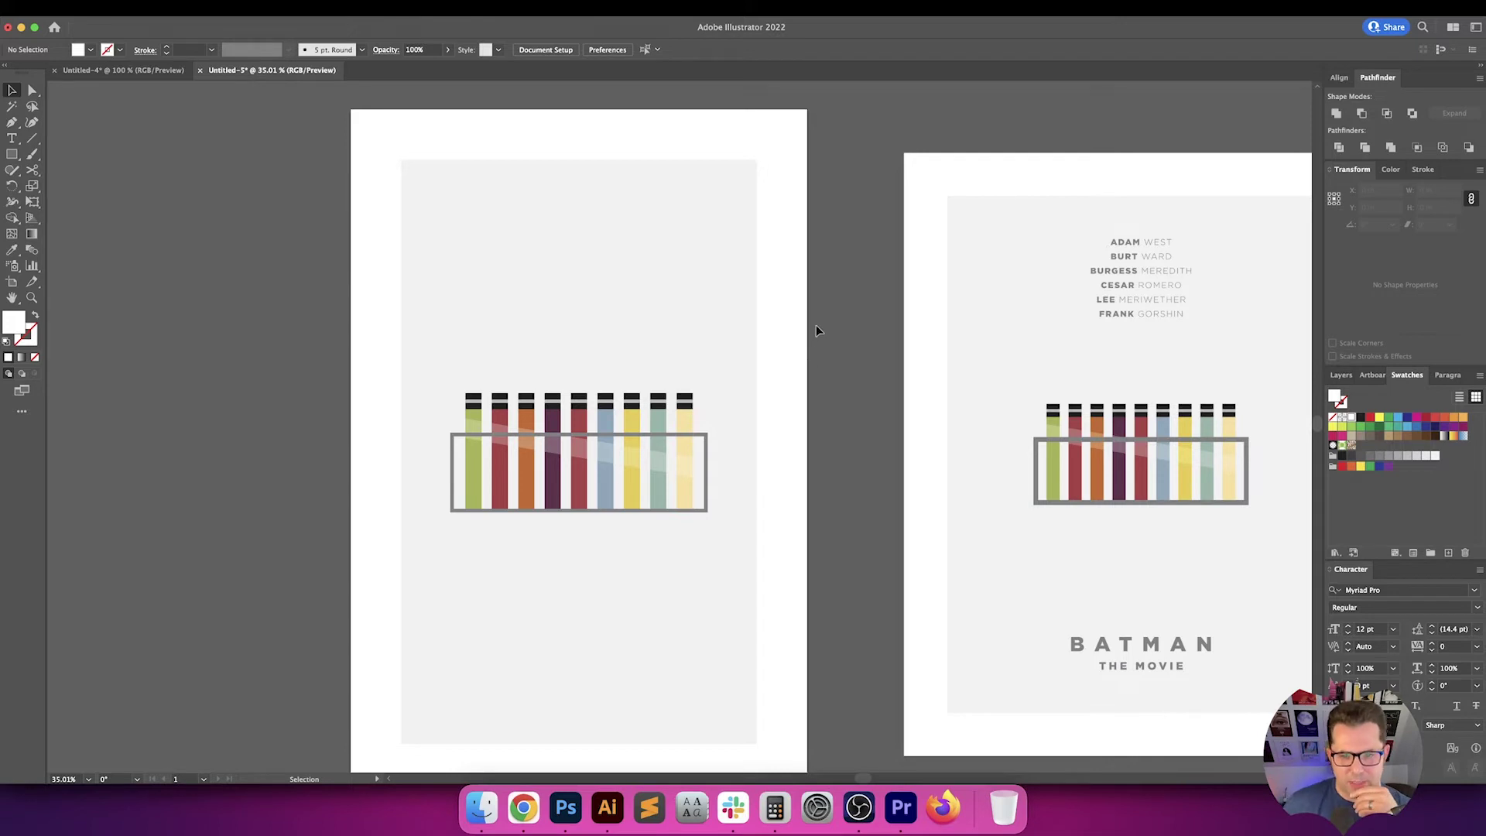
pyautogui.scroll(-1, 817, 332)
pyautogui.click(778, 294)
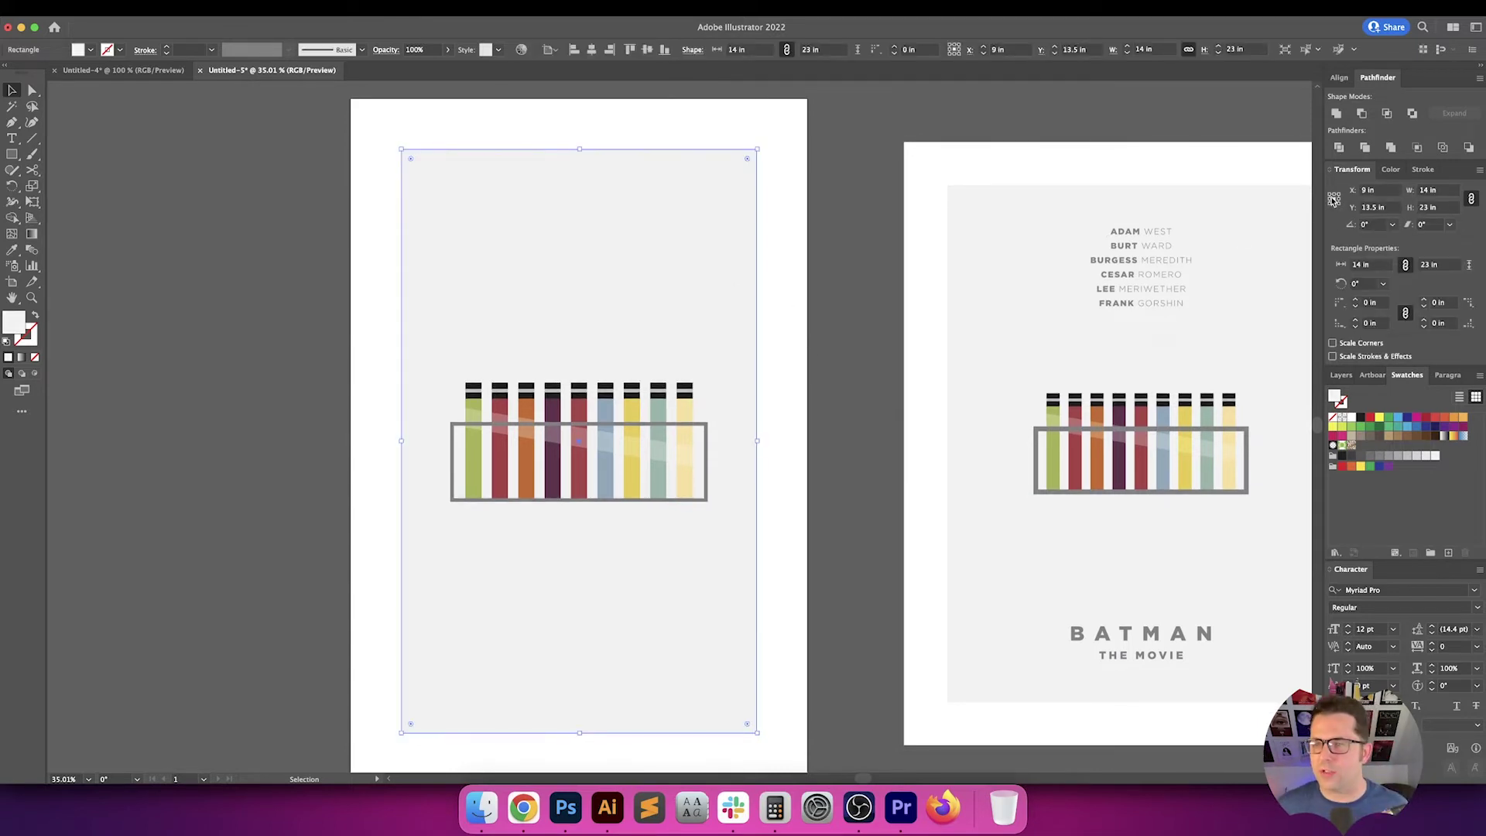
pyautogui.click(1471, 199)
pyautogui.click(1452, 189)
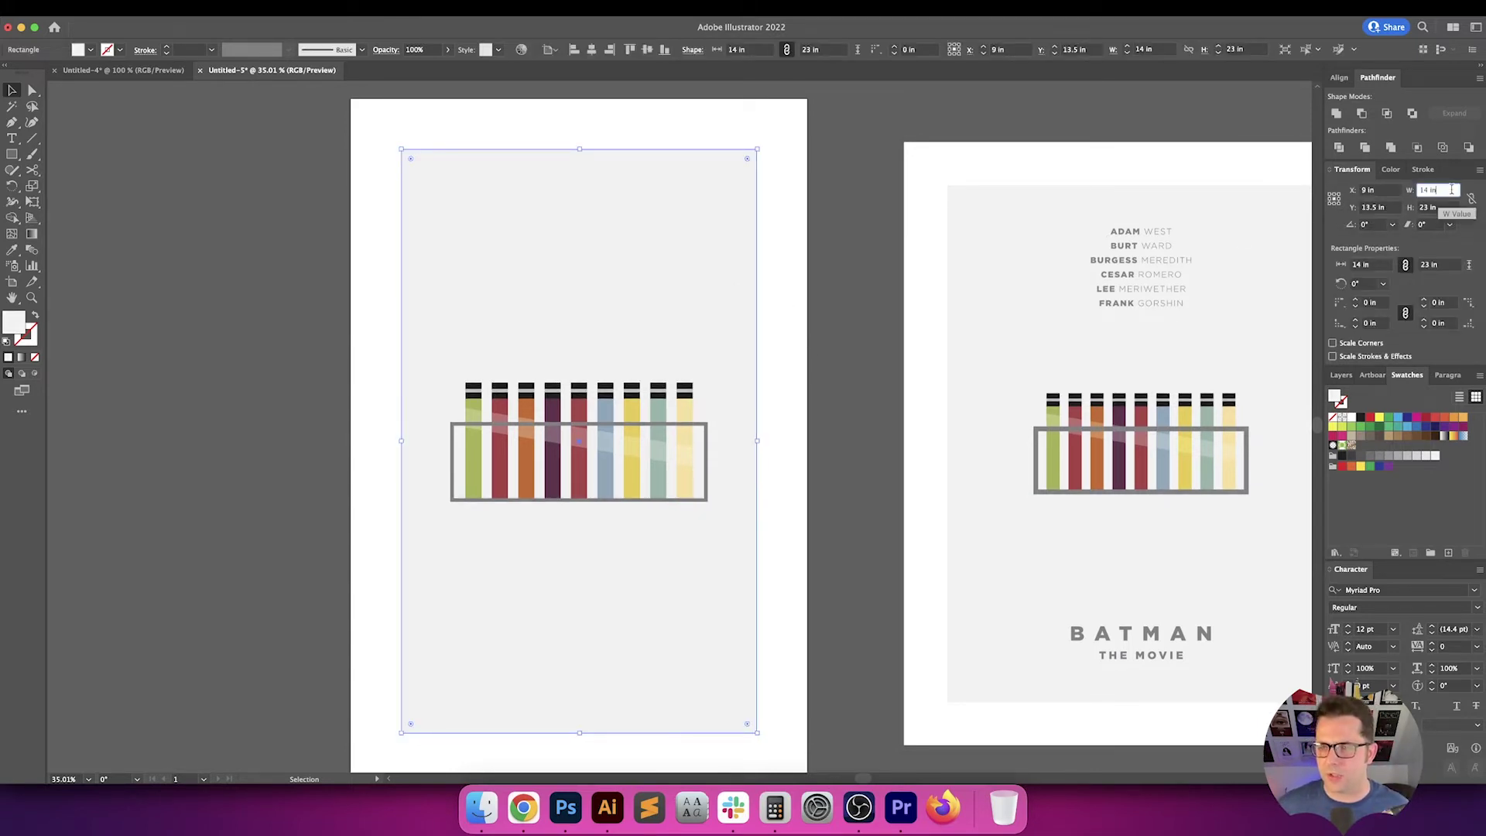
pyautogui.press('Up')
pyautogui.press('Tab')
pyautogui.press('Up')
pyautogui.press('Up')
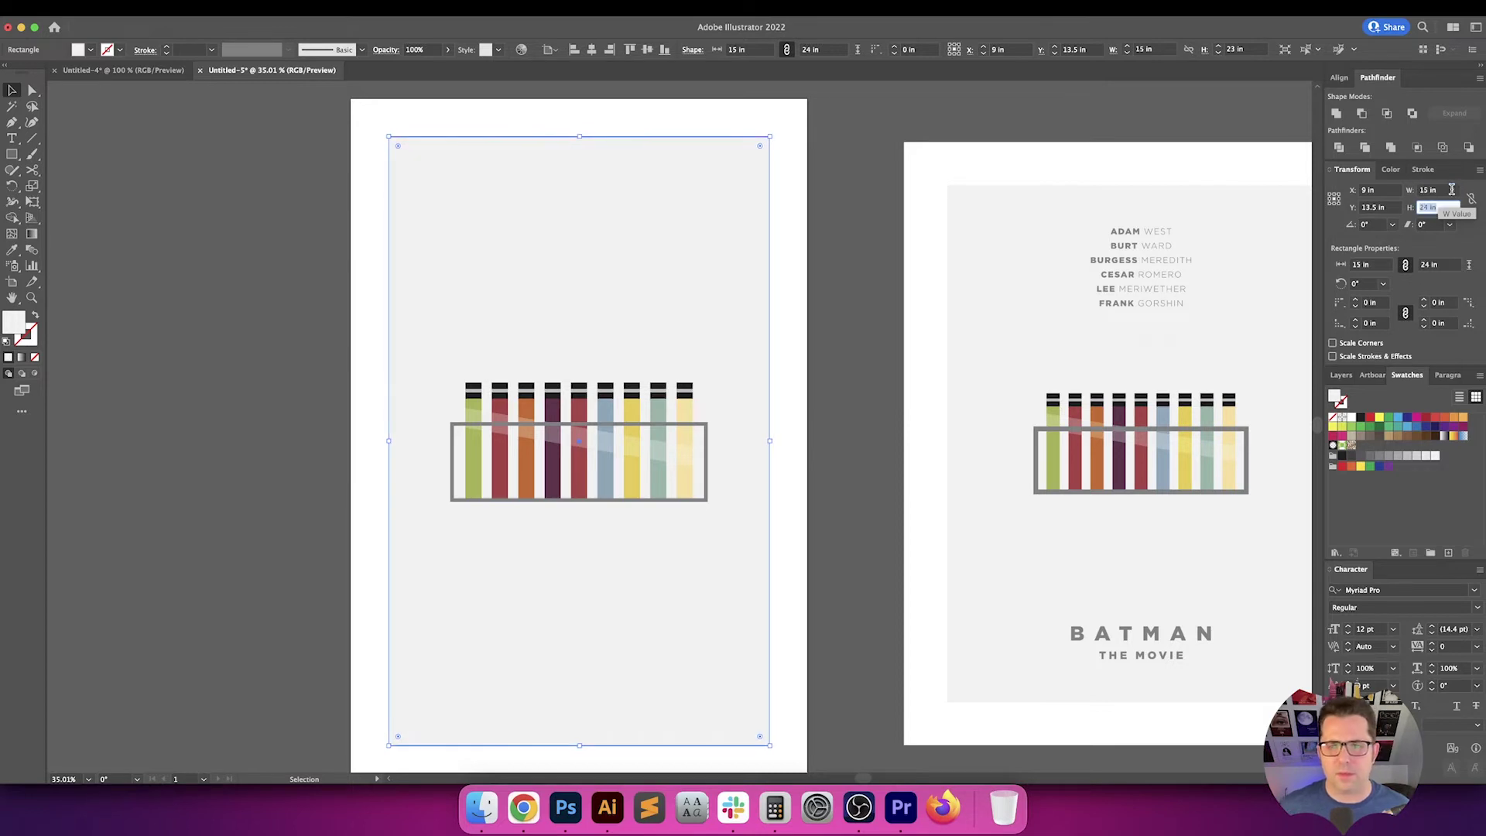
pyautogui.press('Up')
pyautogui.press('Up')
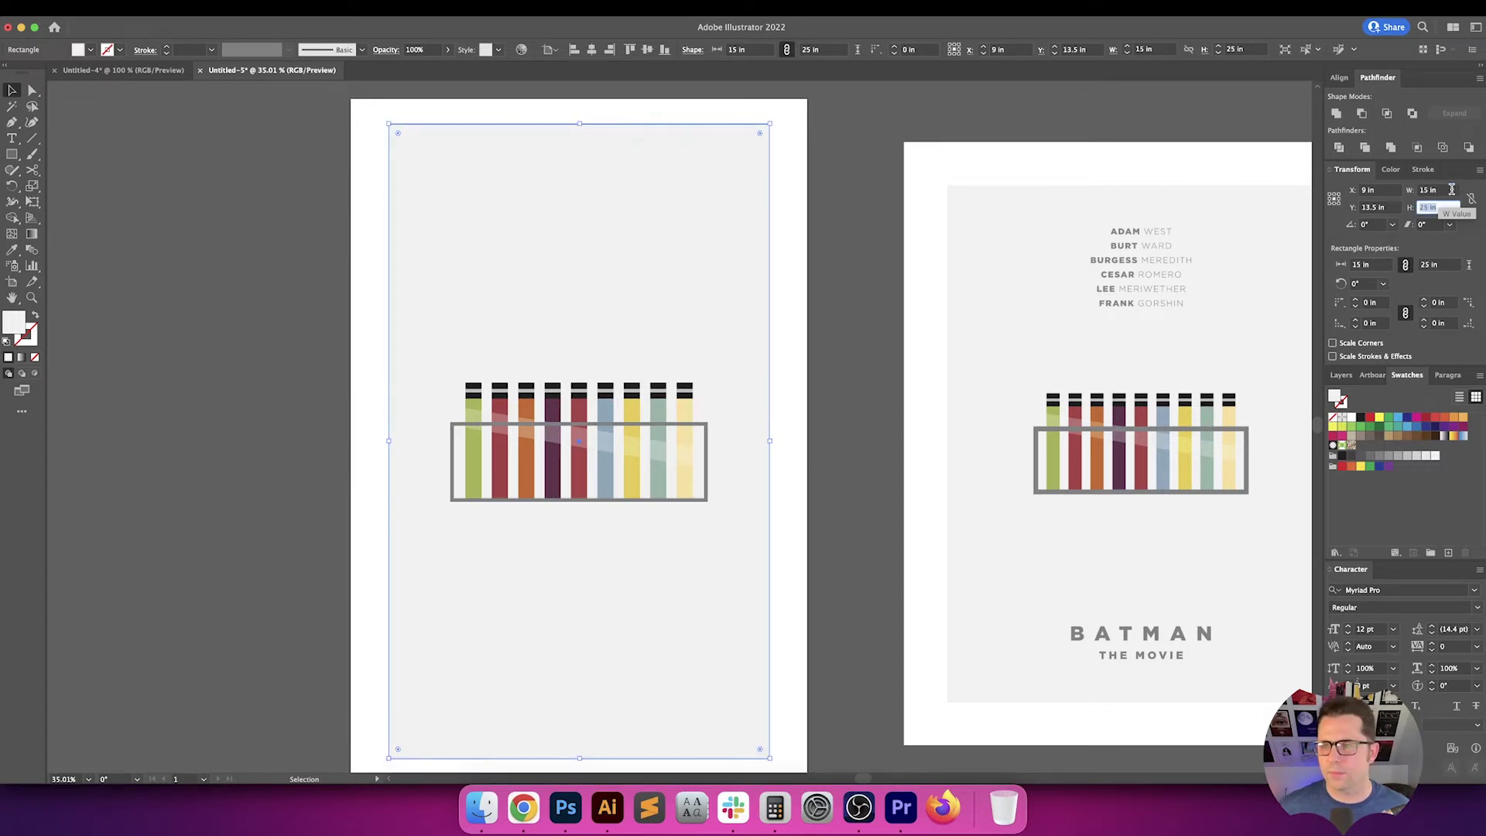
# Set the light grey background rectangle's width to 16 in, leaving an even white border on the poster
pyautogui.click(1452, 190)
pyautogui.press('Up')
pyautogui.press('Up')
pyautogui.press('Up')
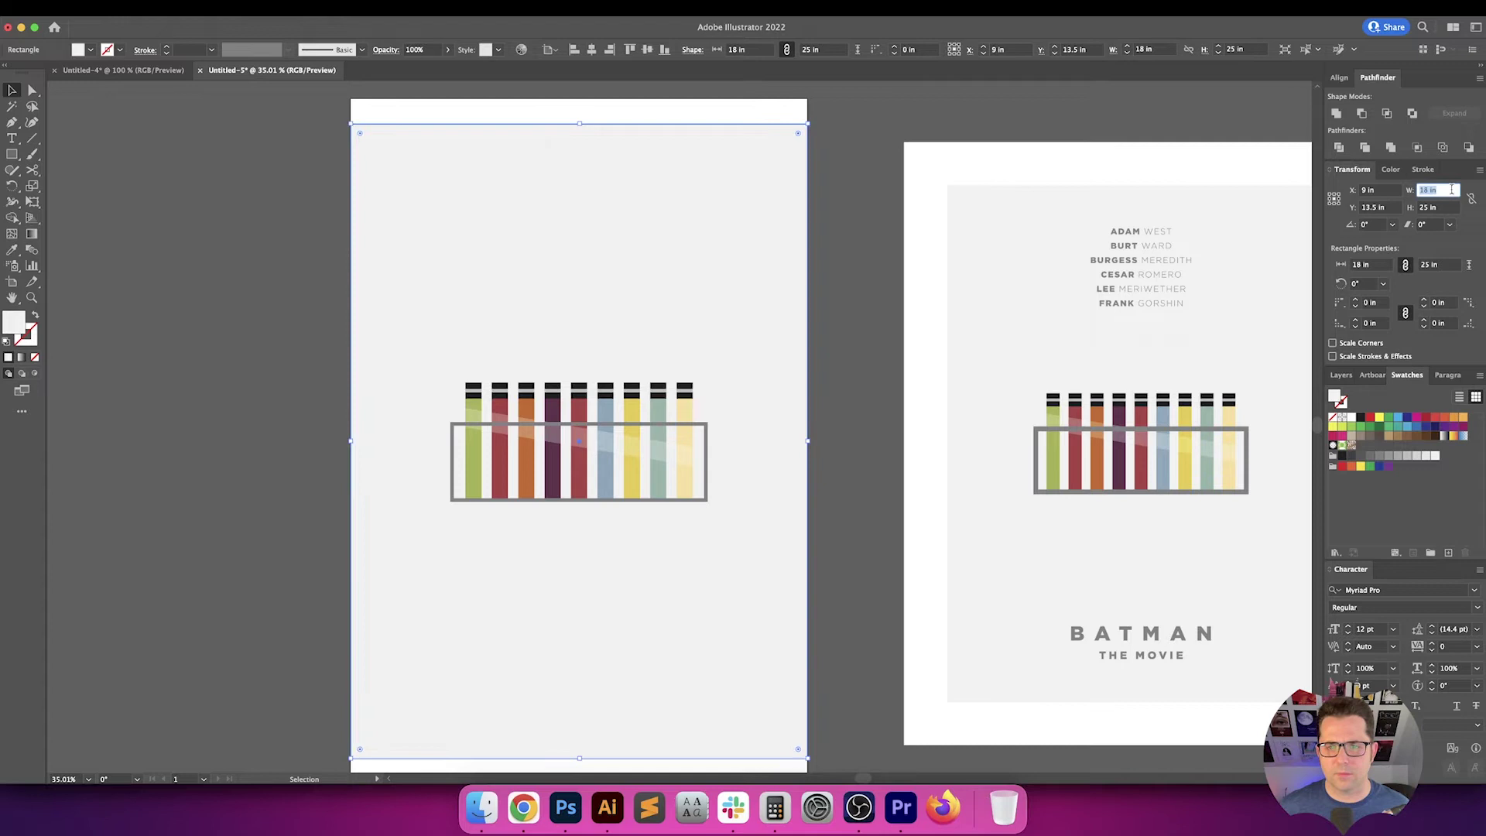
pyautogui.press('Down')
pyautogui.press('Down')
pyautogui.click(886, 371)
# Add the text "ADAM WEST" above the tube rack and scale it up to about 56 pt
pyautogui.scroll(-1, 836, 357)
pyautogui.hscroll(1, 836, 357)
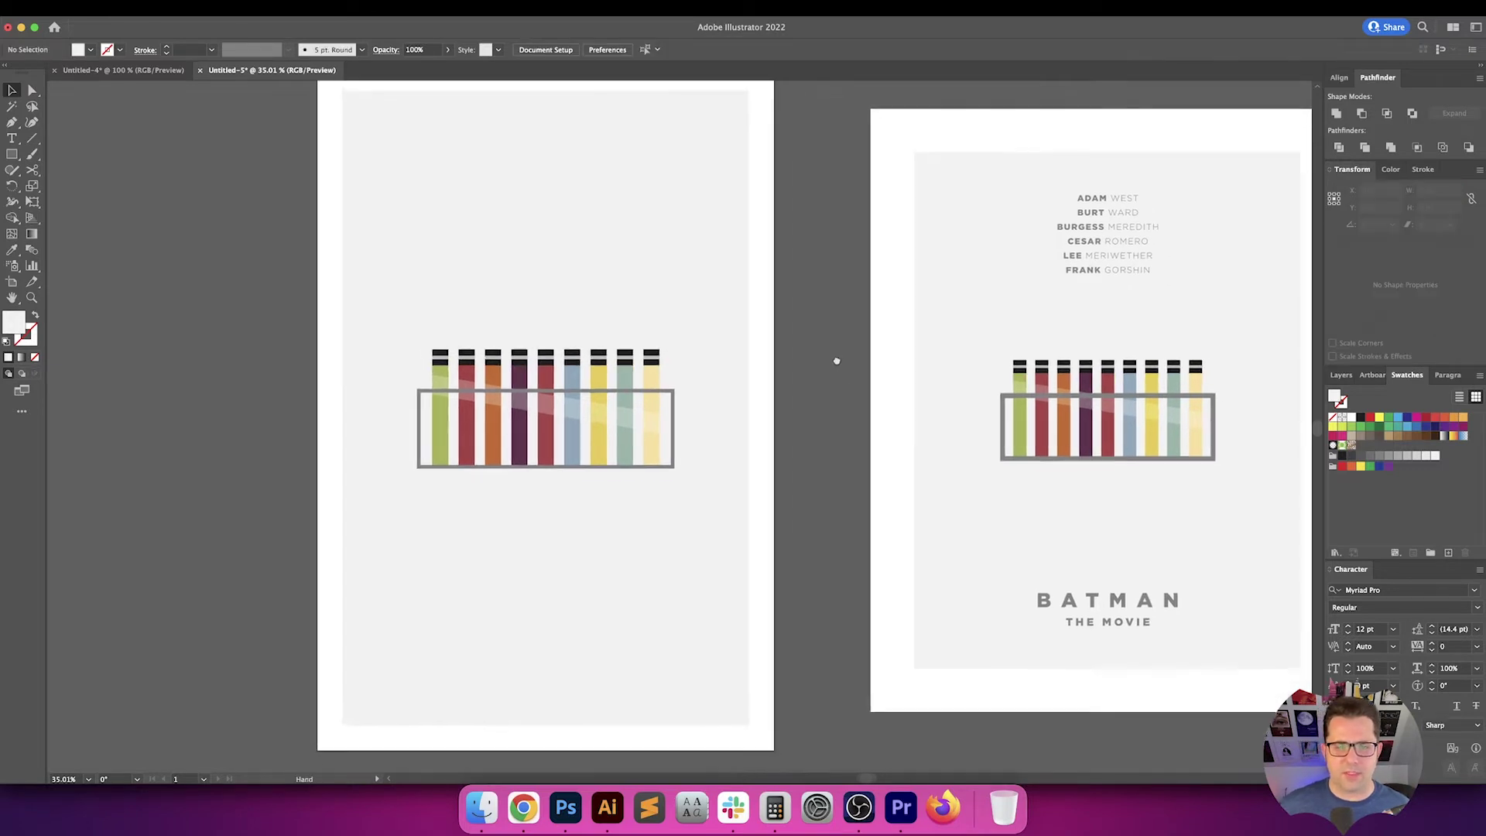
pyautogui.moveTo(831, 376); pyautogui.dragTo(856, 393)
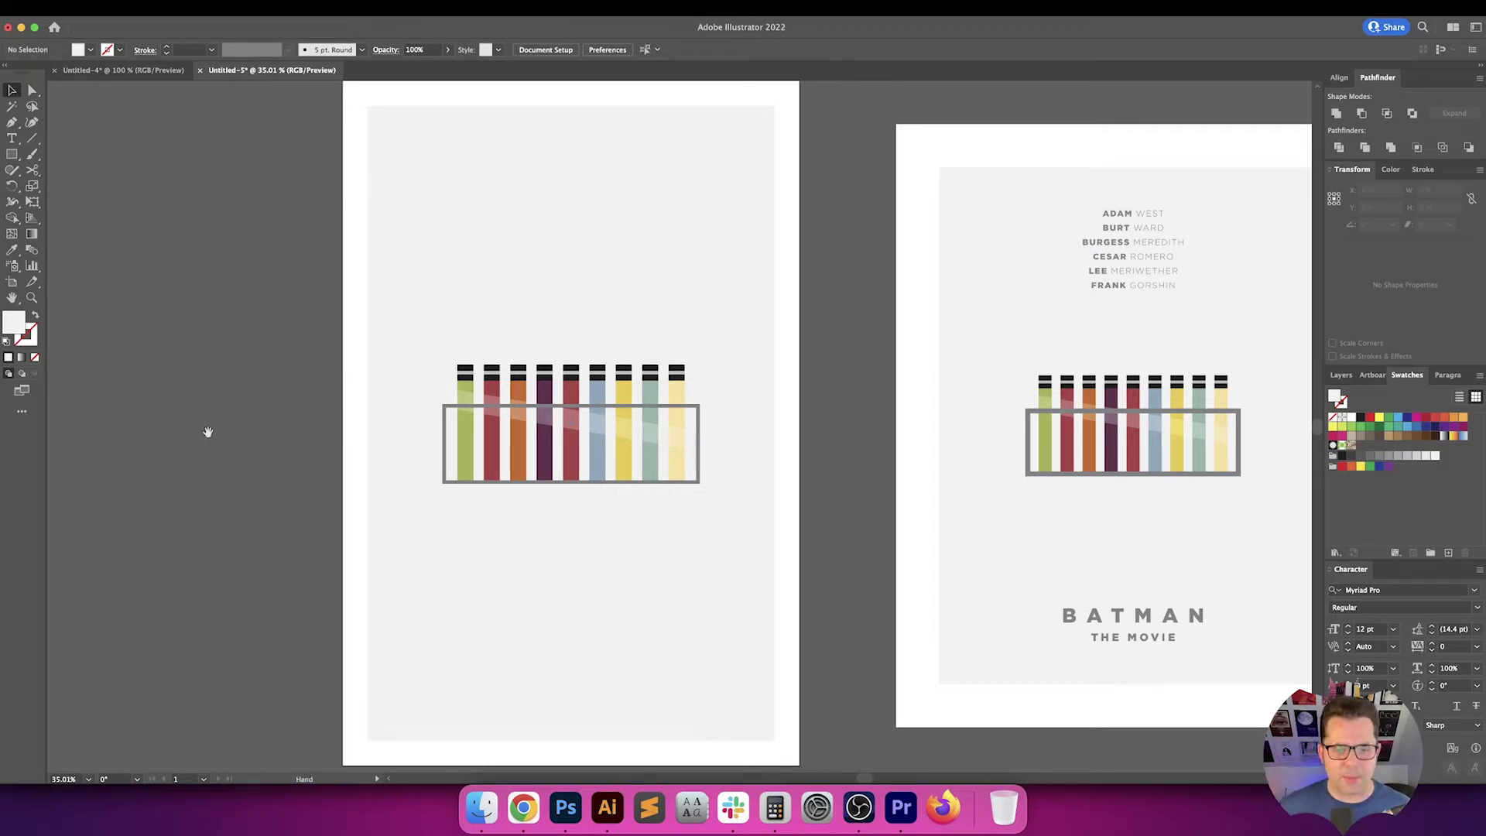
pyautogui.moveTo(207, 432); pyautogui.dragTo(223, 435)
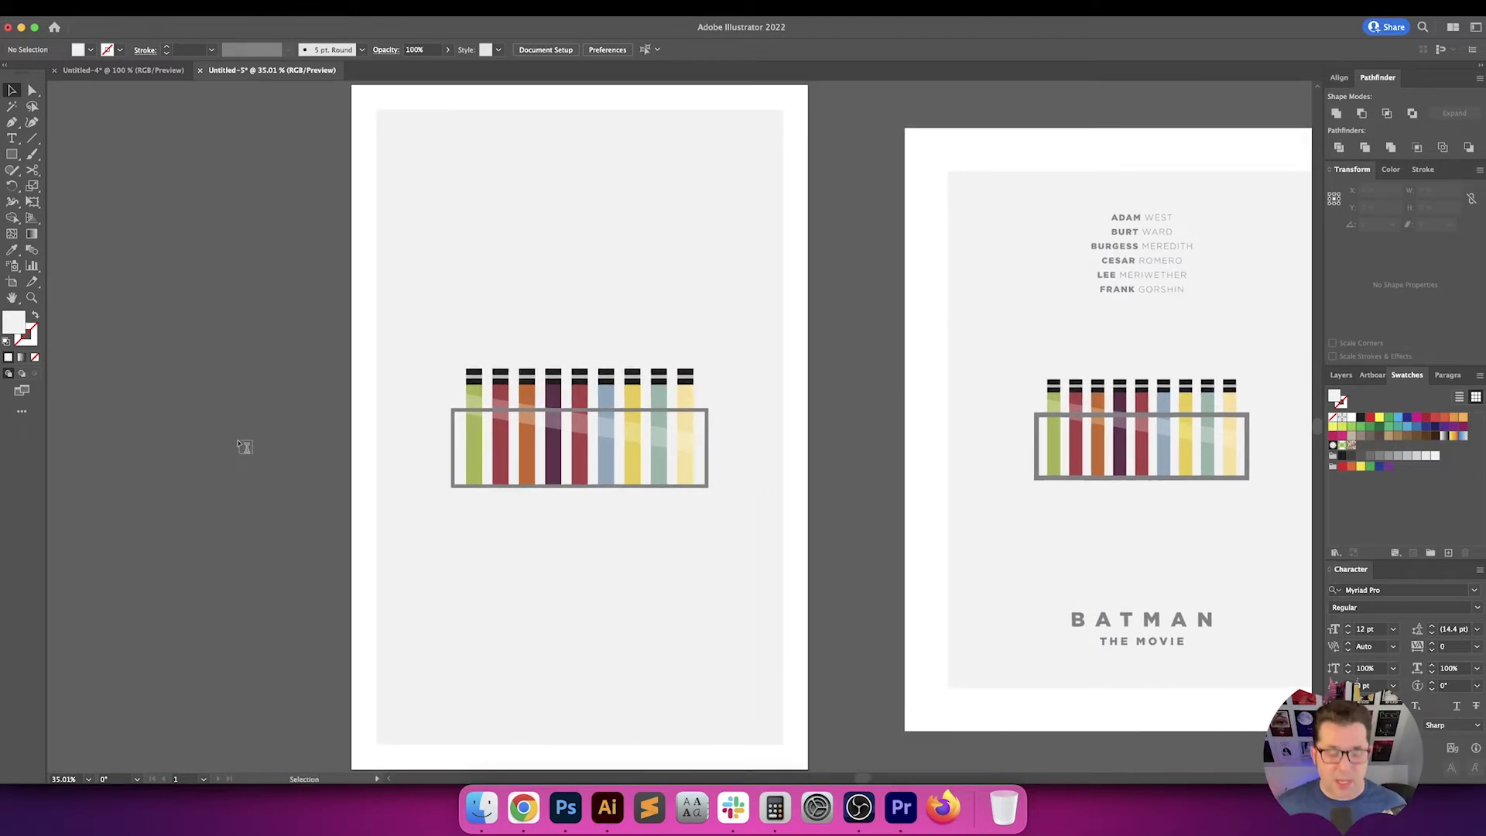
pyautogui.press('t')
pyautogui.click(466, 193)
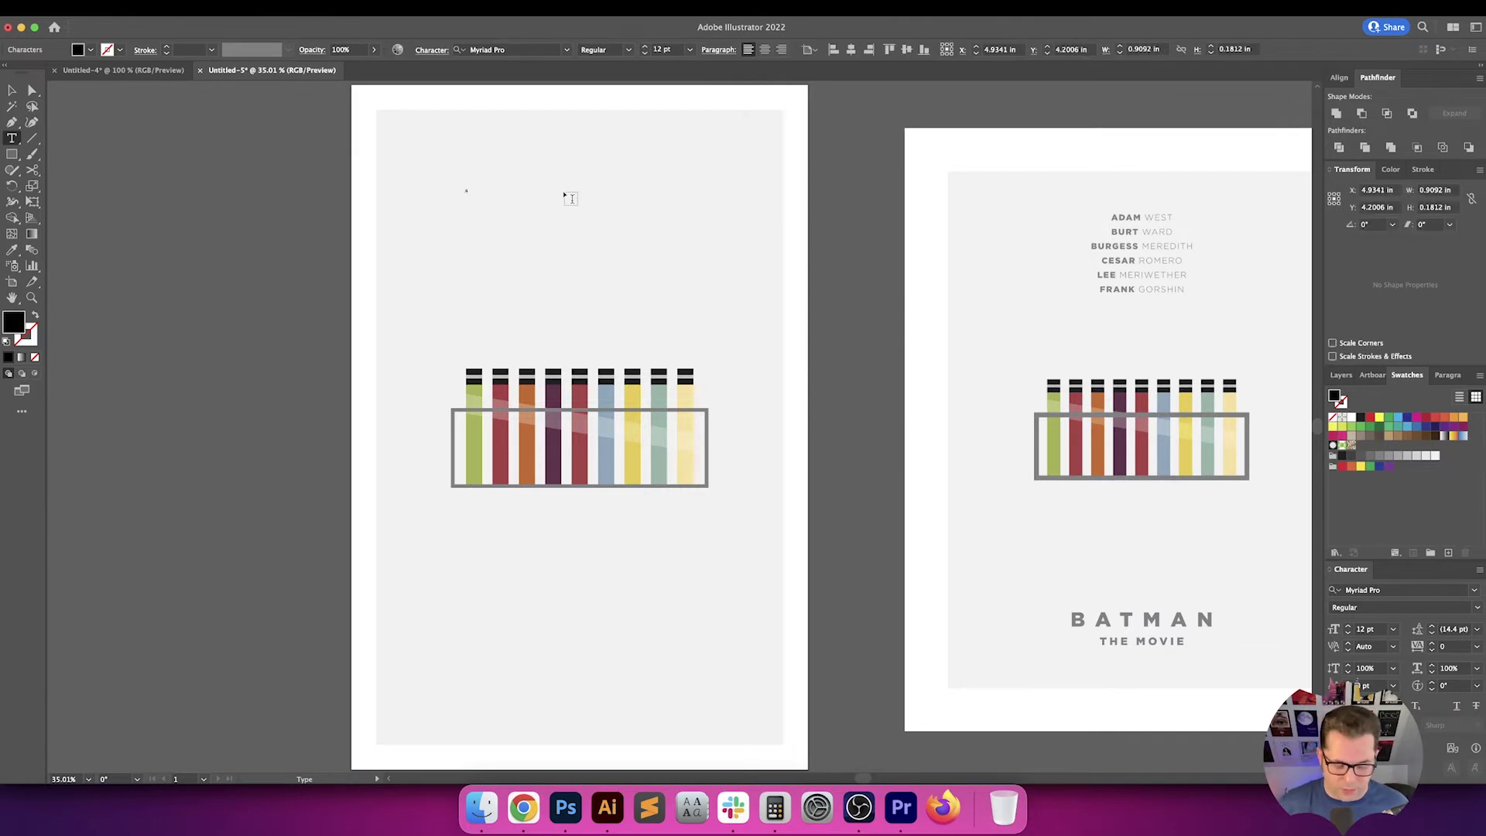
pyautogui.press('Escape')
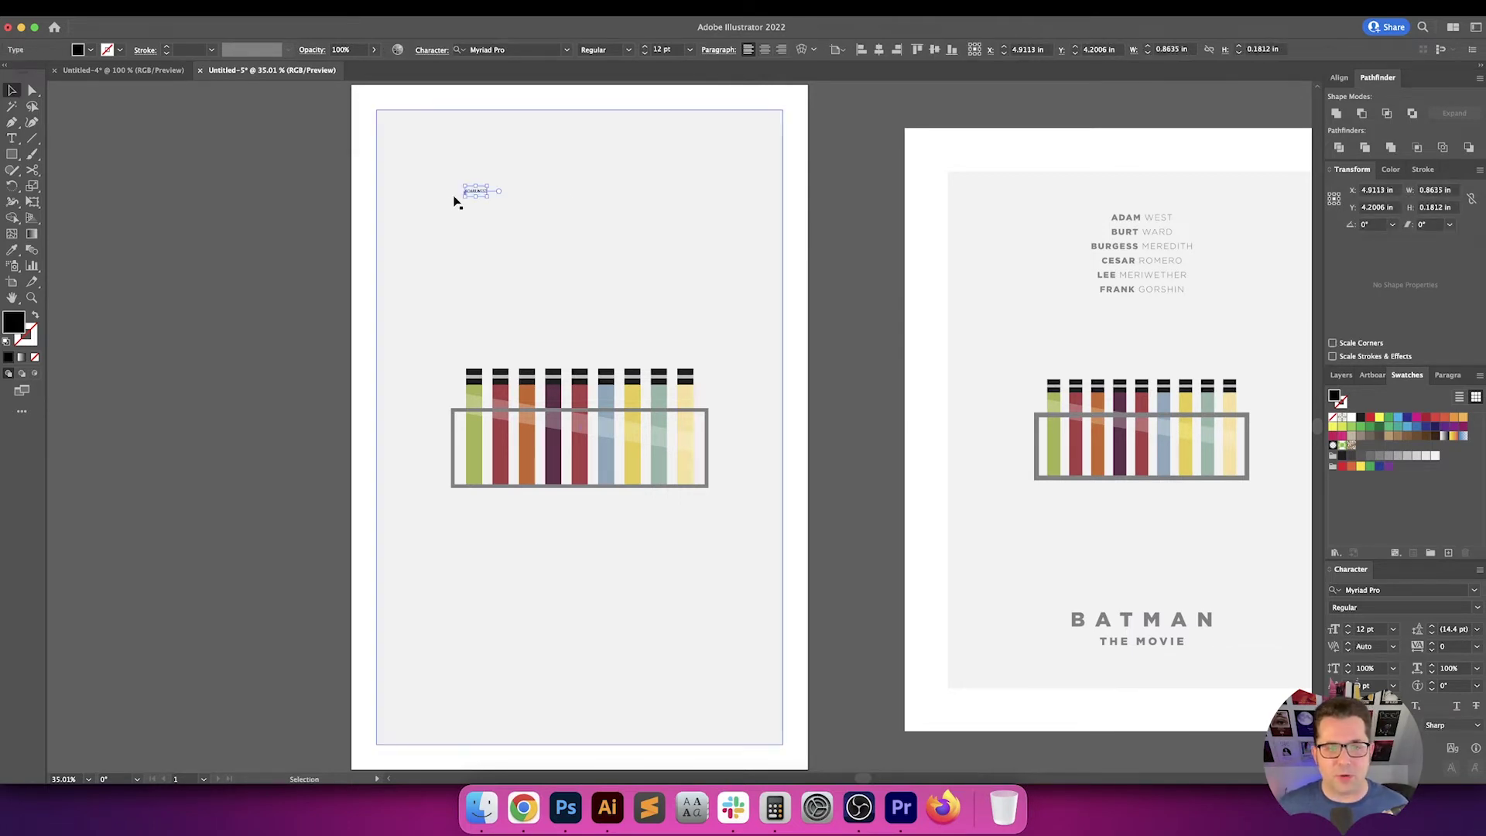
pyautogui.moveTo(494, 198); pyautogui.dragTo(597, 242)
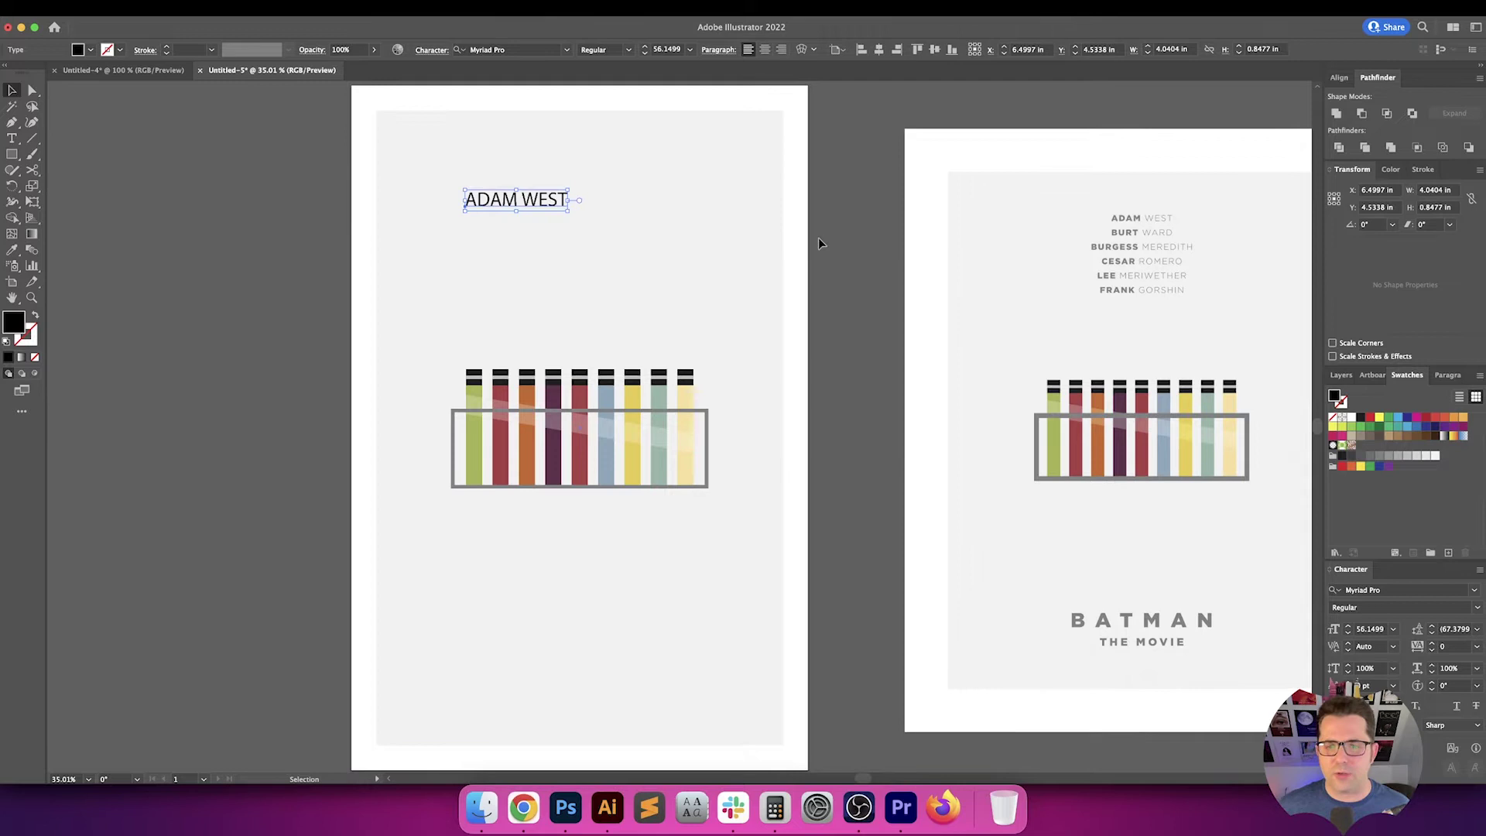
# Set the font size of the "ADAM WEST" text to 50 pt
pyautogui.click(837, 244)
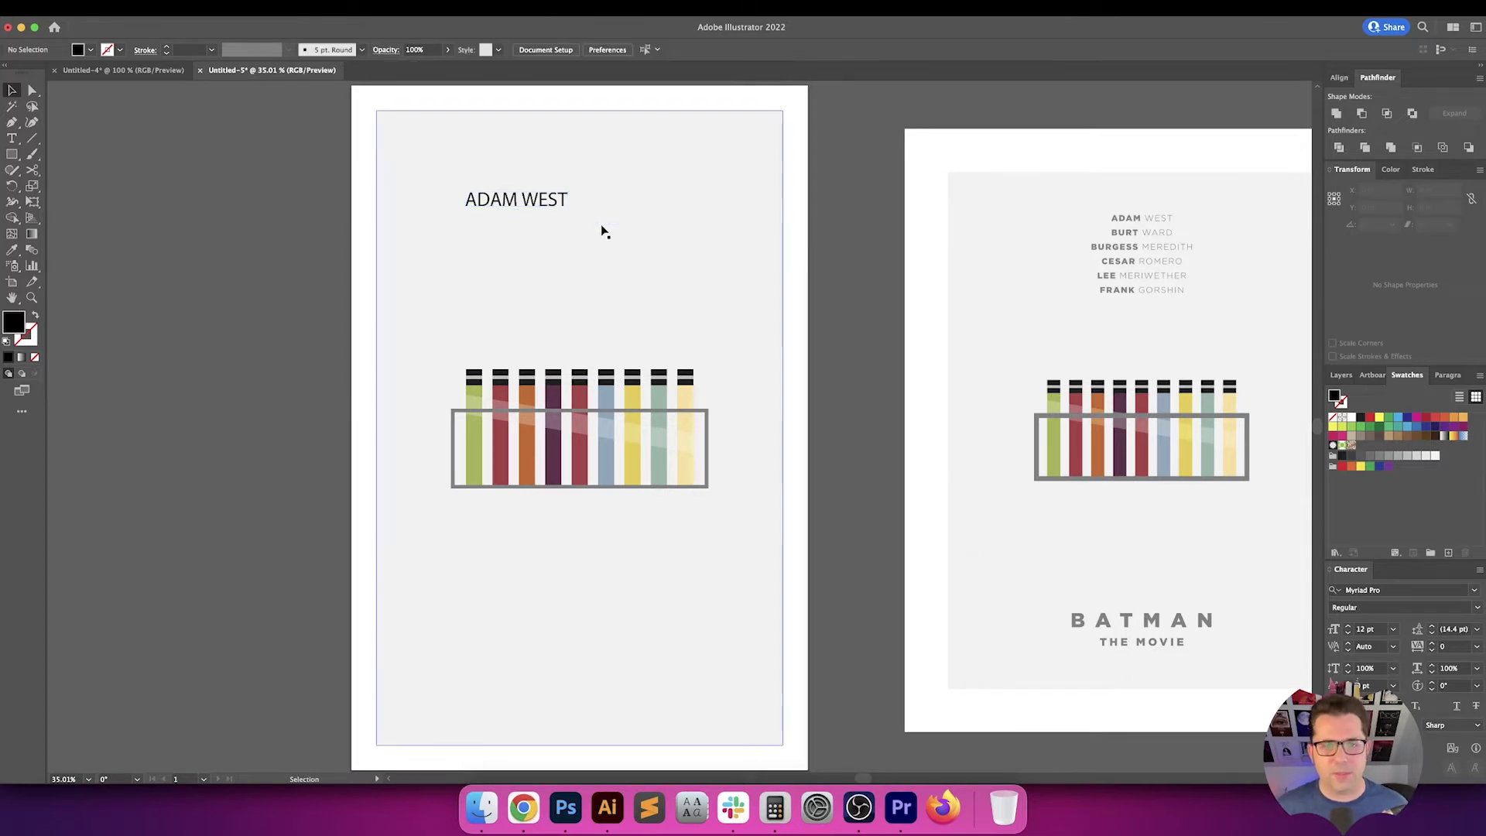
pyautogui.click(530, 208)
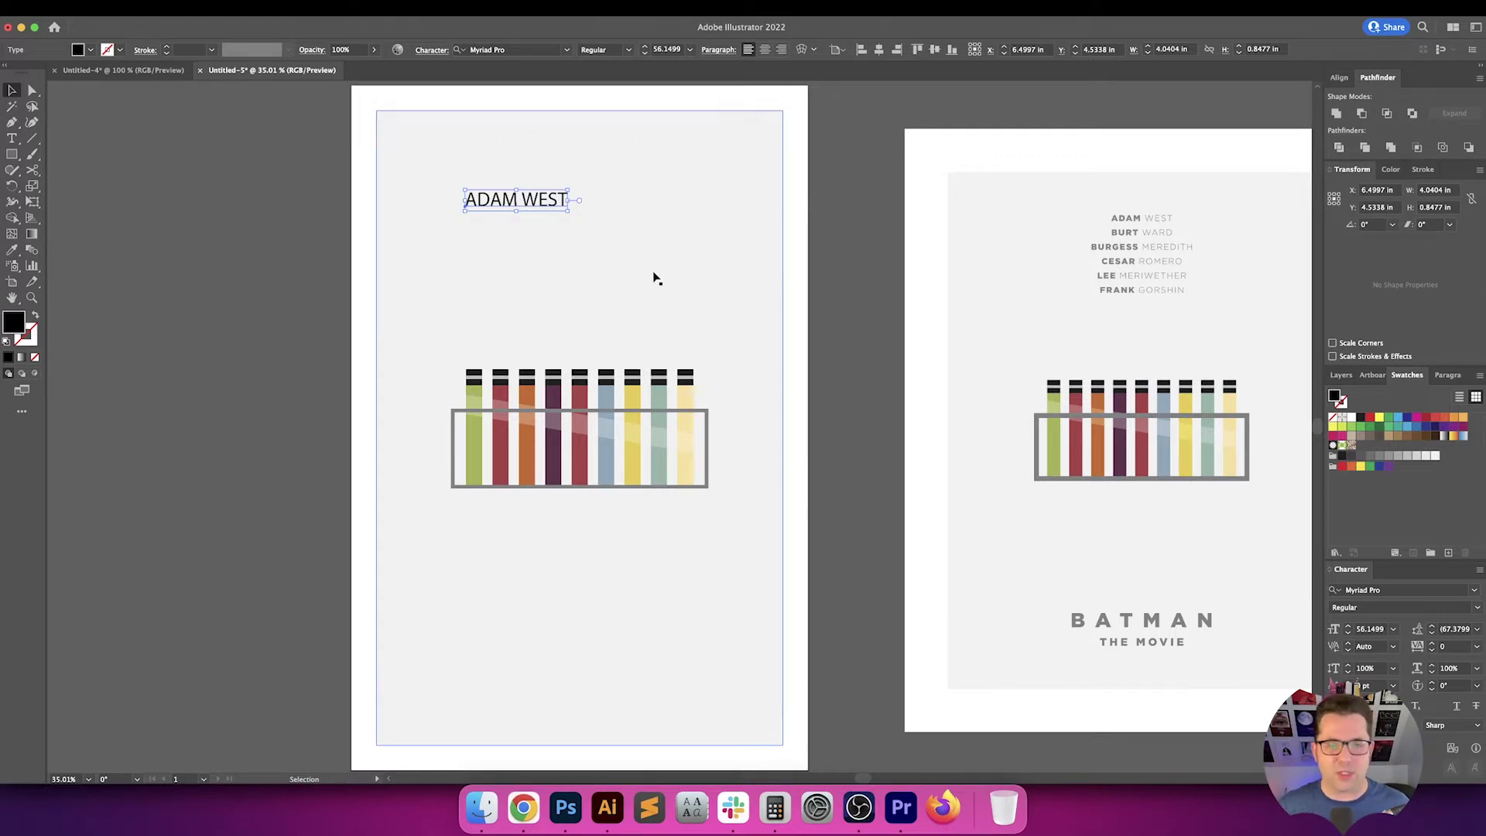
pyautogui.click(675, 48)
pyautogui.write('50')
pyautogui.press('Return')
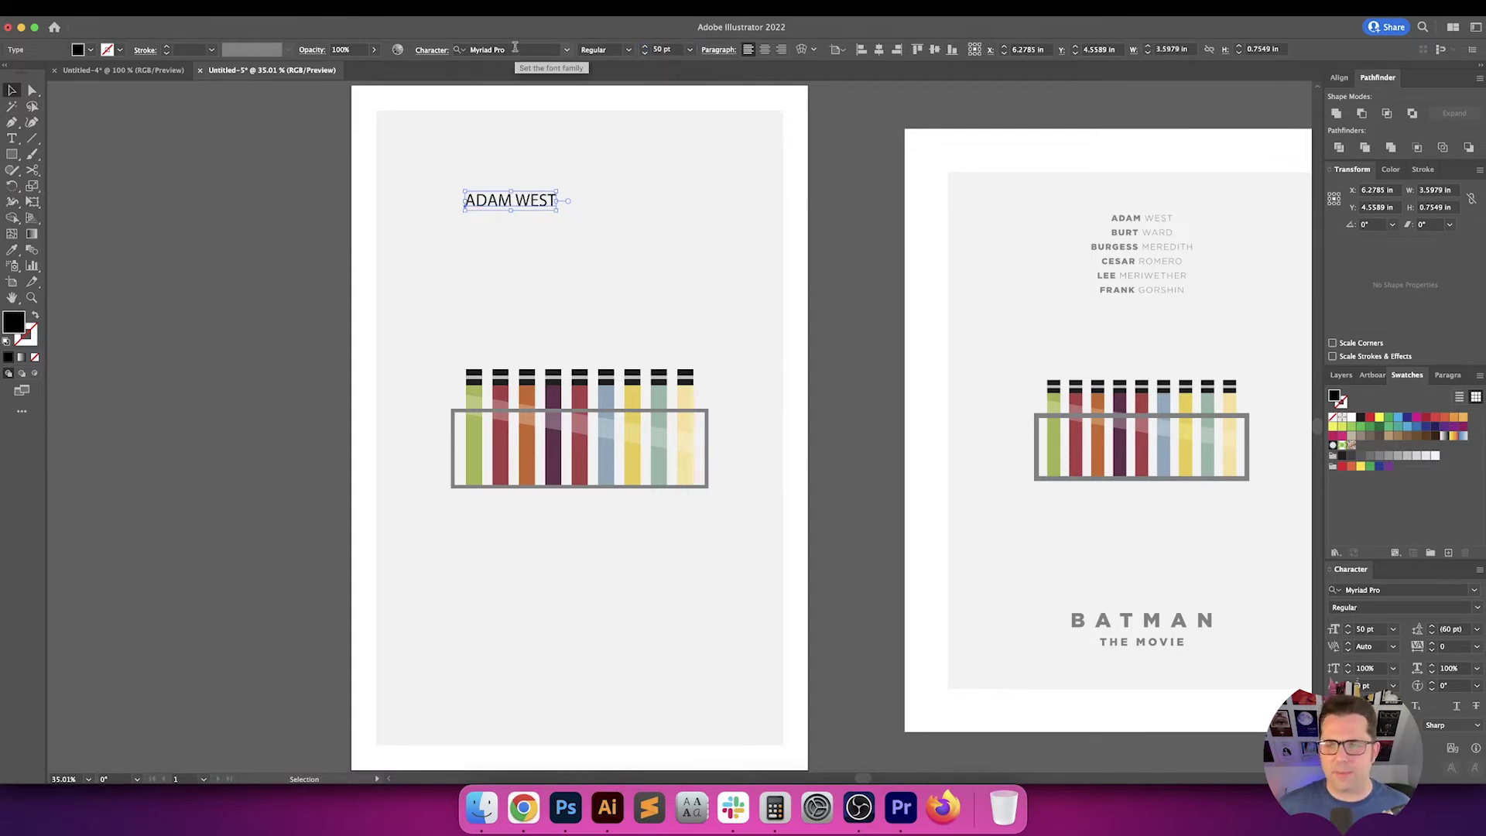
# Set the font of the "ADAM WEST" text to Montserrat Black
pyautogui.click(515, 48)
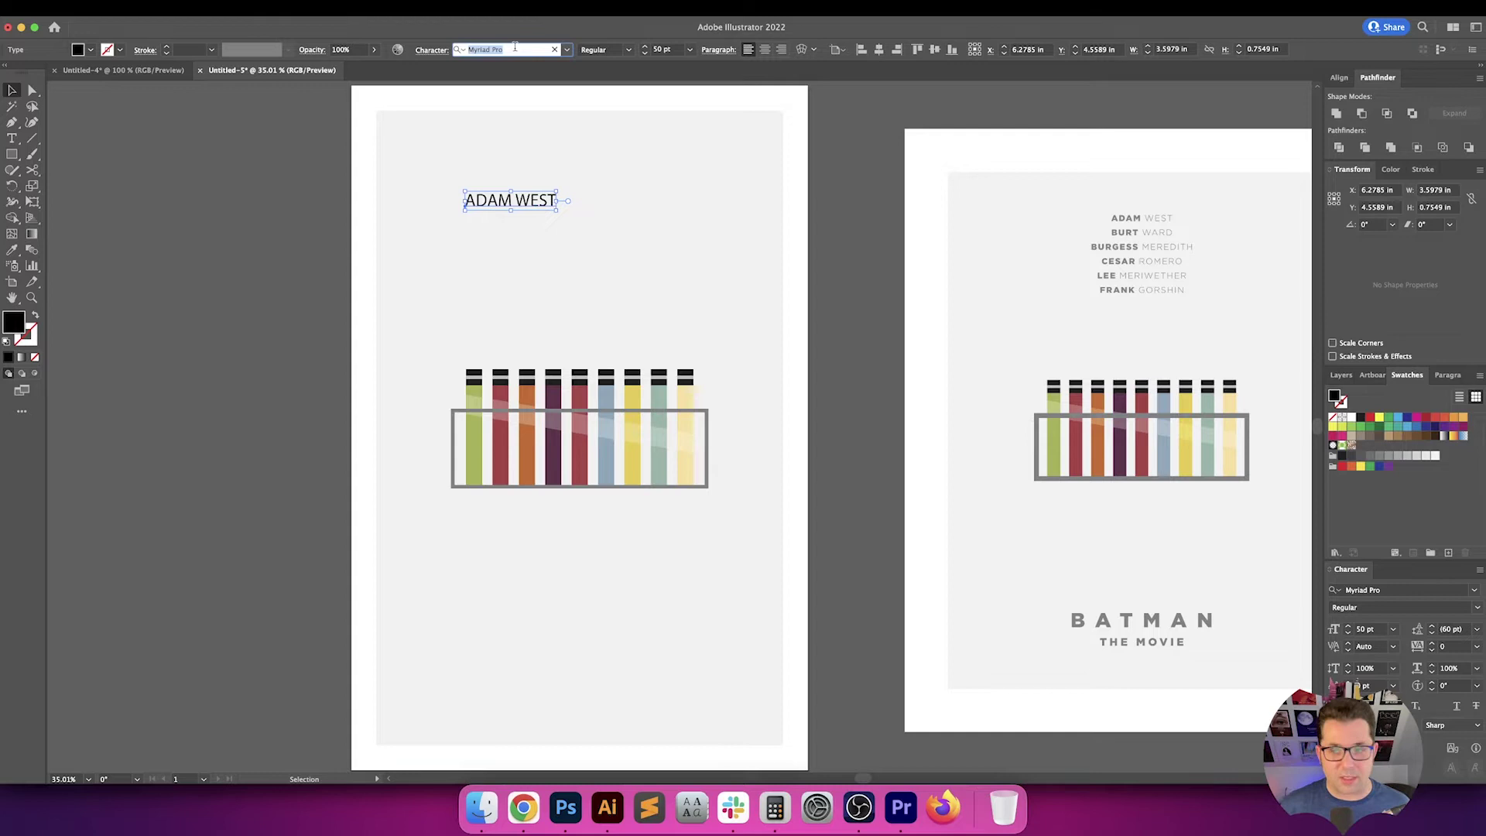
pyautogui.write('GOTHA')
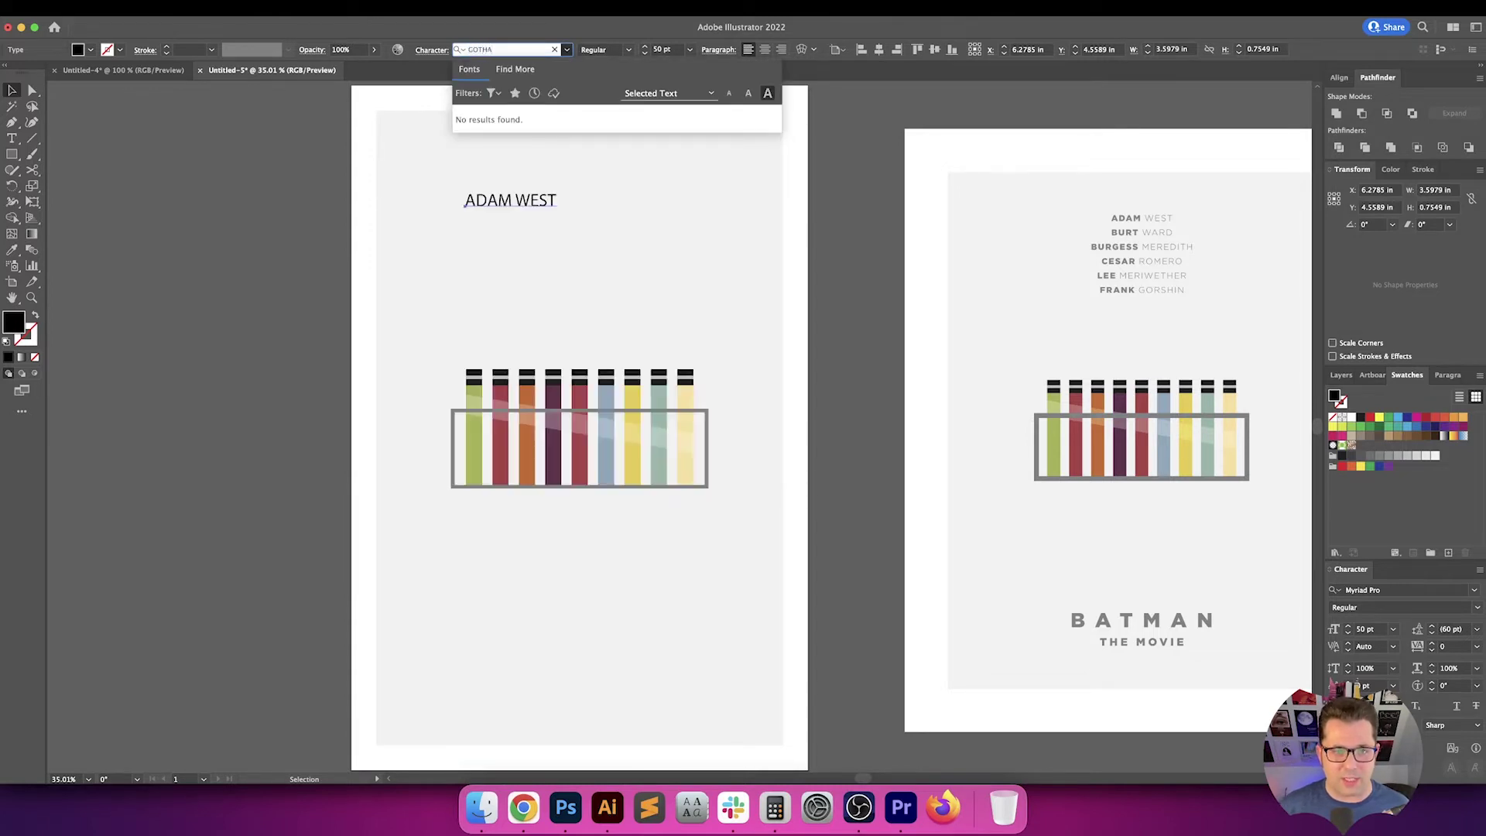
pyautogui.press('BackSpace')
pyautogui.press('BackSpace')
pyautogui.press('BackSpace')
pyautogui.press('BackSpace')
pyautogui.press('BackSpace')
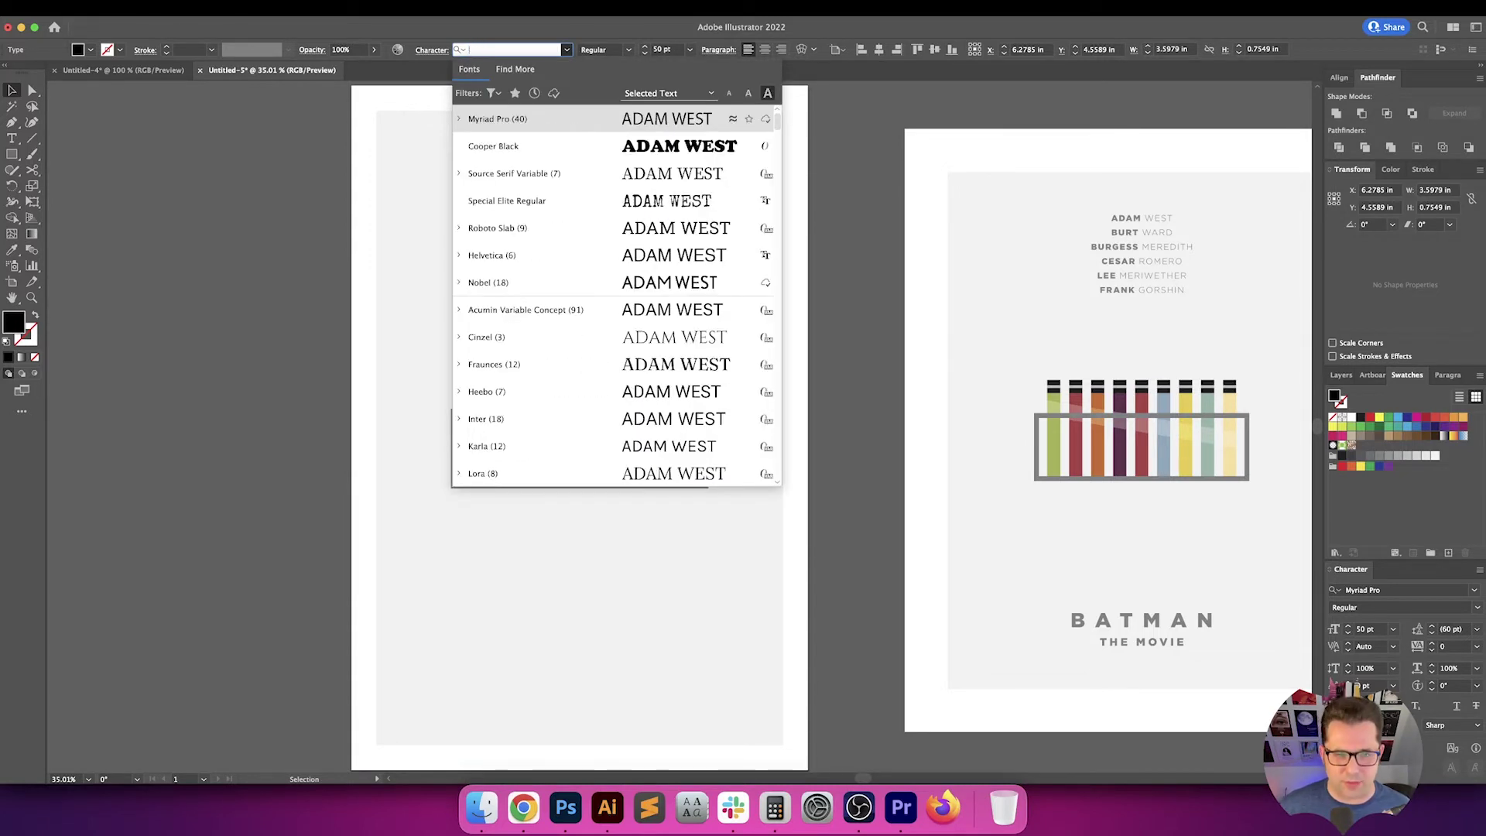
pyautogui.write('MONTSERR')
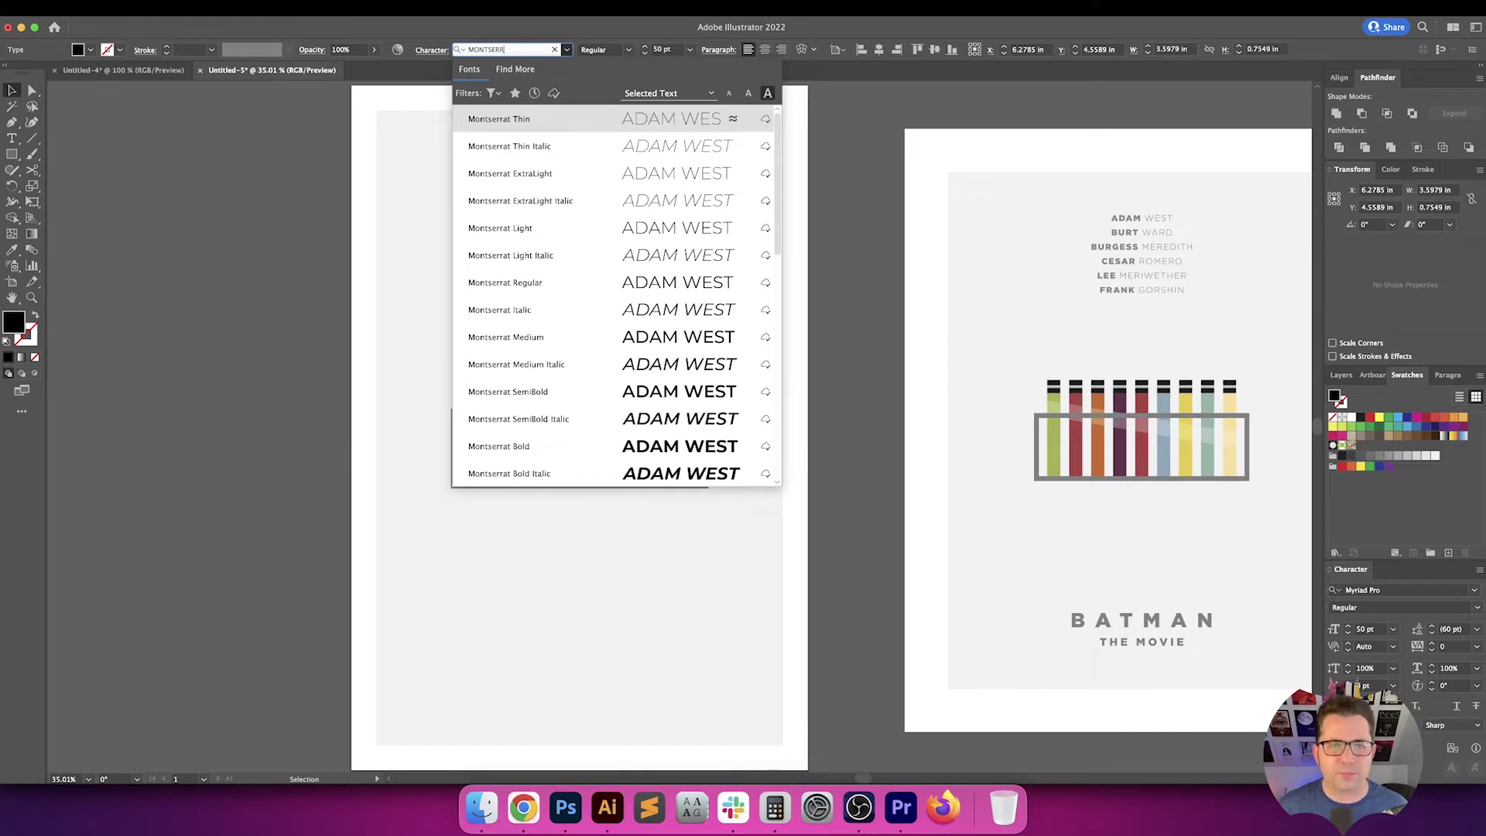
pyautogui.press('Down')
pyautogui.press('Down')
pyautogui.press('Down')
pyautogui.press('Down')
pyautogui.press('Down')
pyautogui.press('Down')
pyautogui.press('Down')
pyautogui.press('Down')
pyautogui.press('Down')
pyautogui.press('Down')
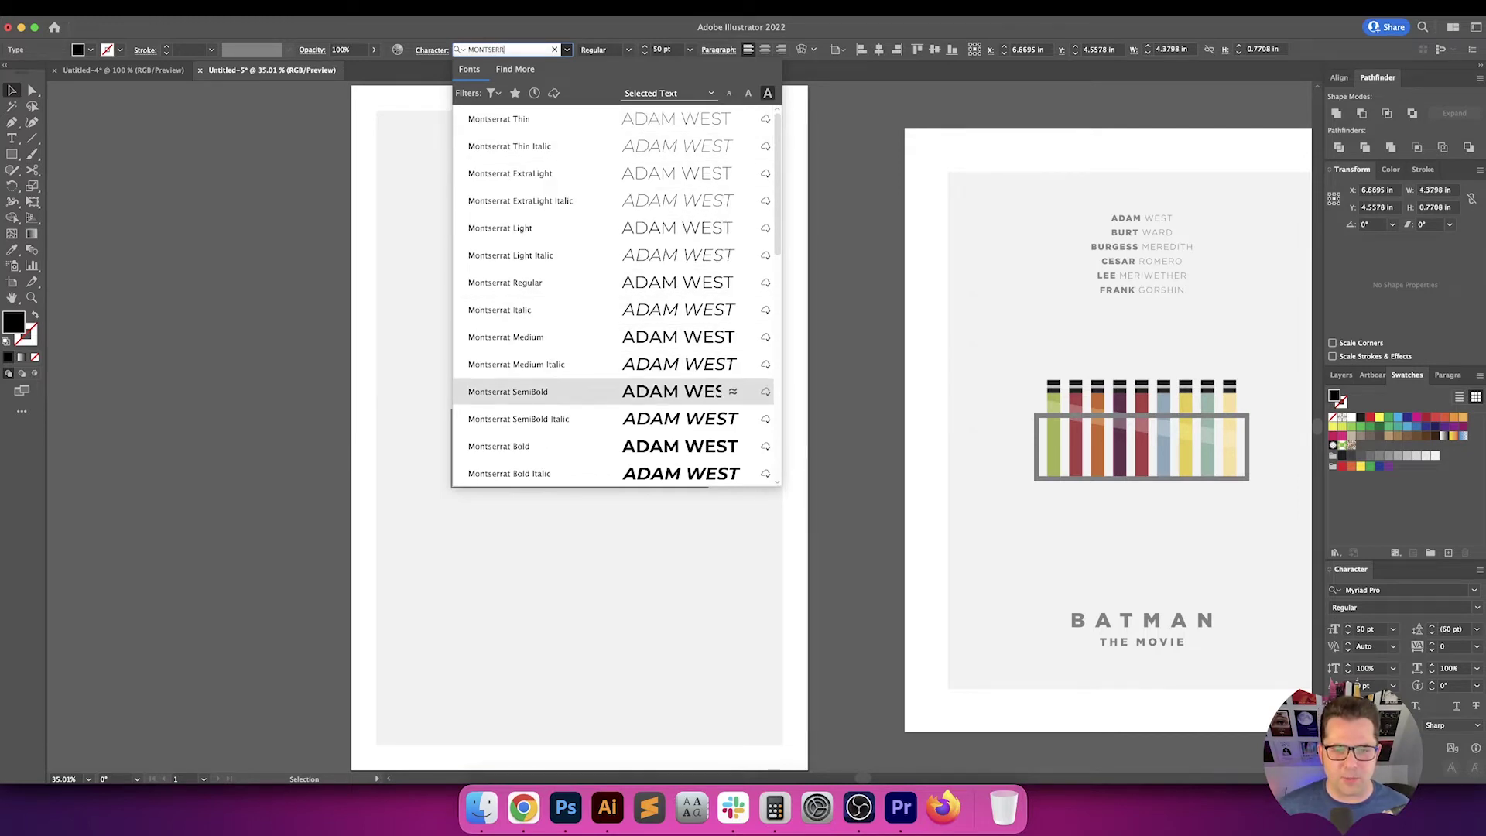
pyautogui.press('Down')
pyautogui.press('Down')
pyautogui.press('Down')
pyautogui.press('Down')
pyautogui.press('Down')
pyautogui.press('Down')
pyautogui.press('Down')
pyautogui.press('Down')
pyautogui.press('Down')
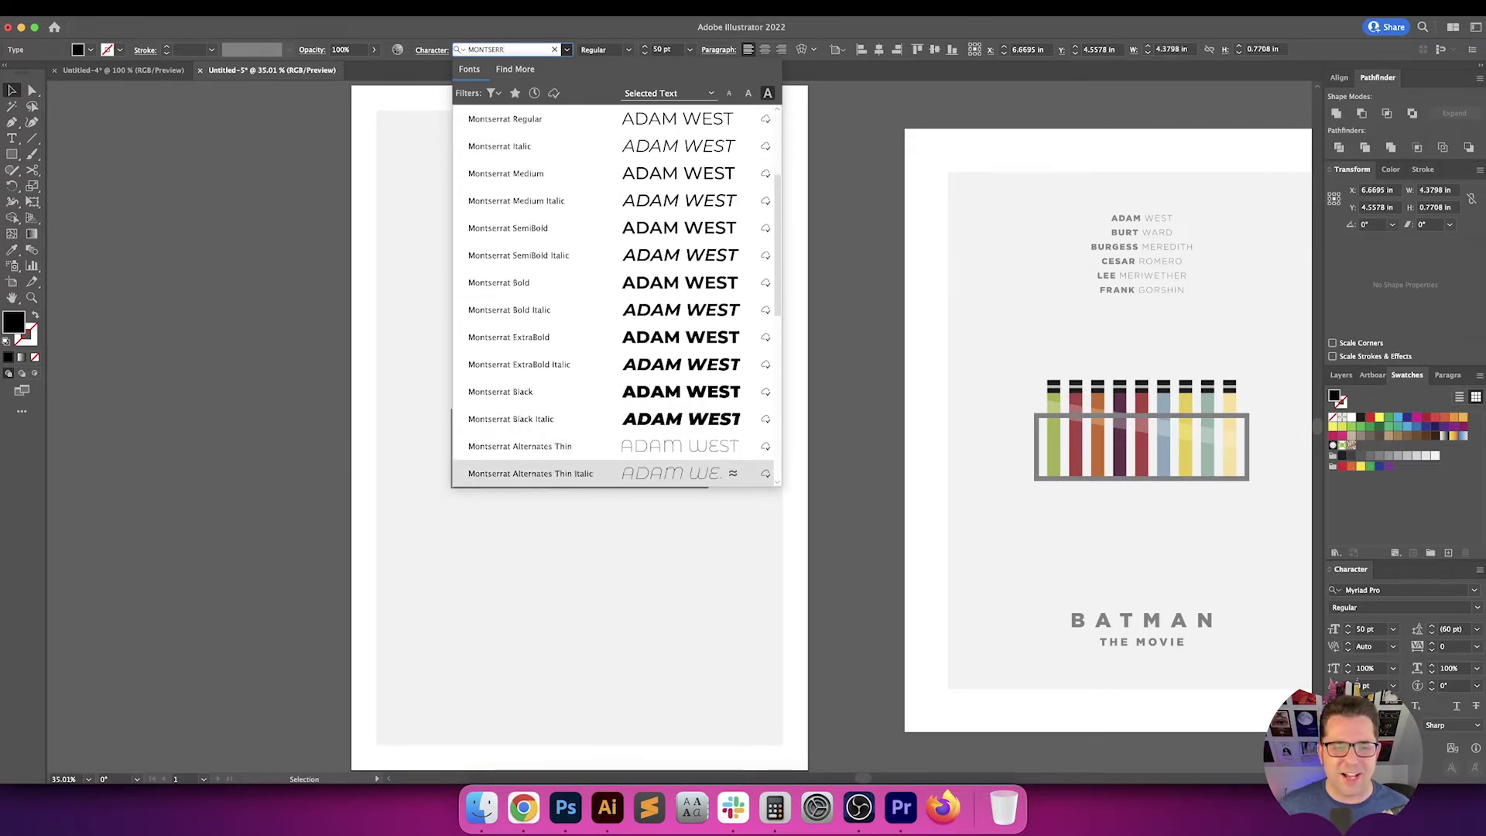
pyautogui.press('Up')
pyautogui.press('Up')
pyautogui.press('Up')
pyautogui.press('Return')
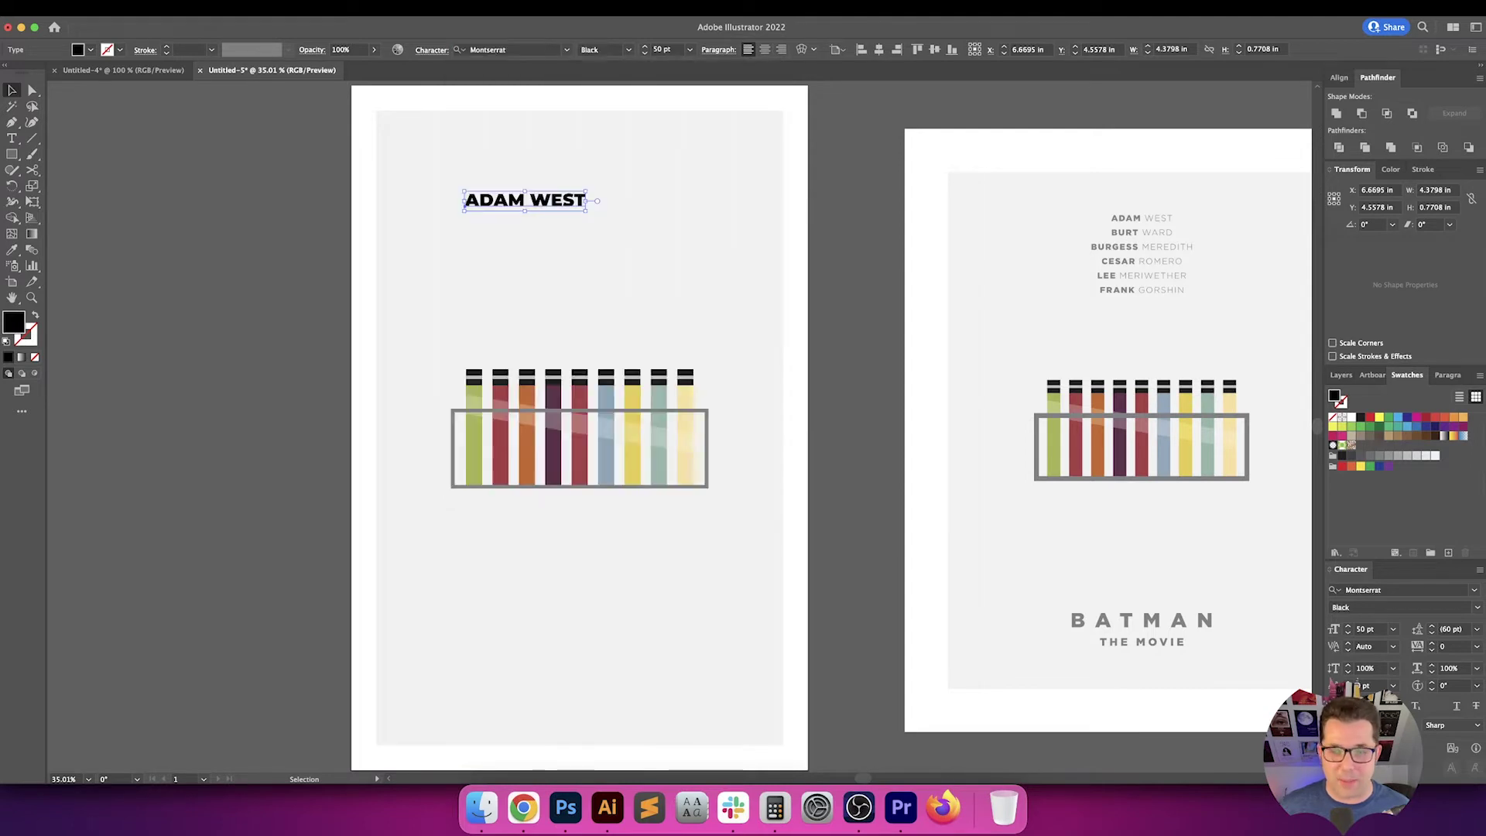
# Set the kerning of the "ADAM WEST" text to Optical
pyautogui.click(1396, 648)
pyautogui.click(1366, 405)
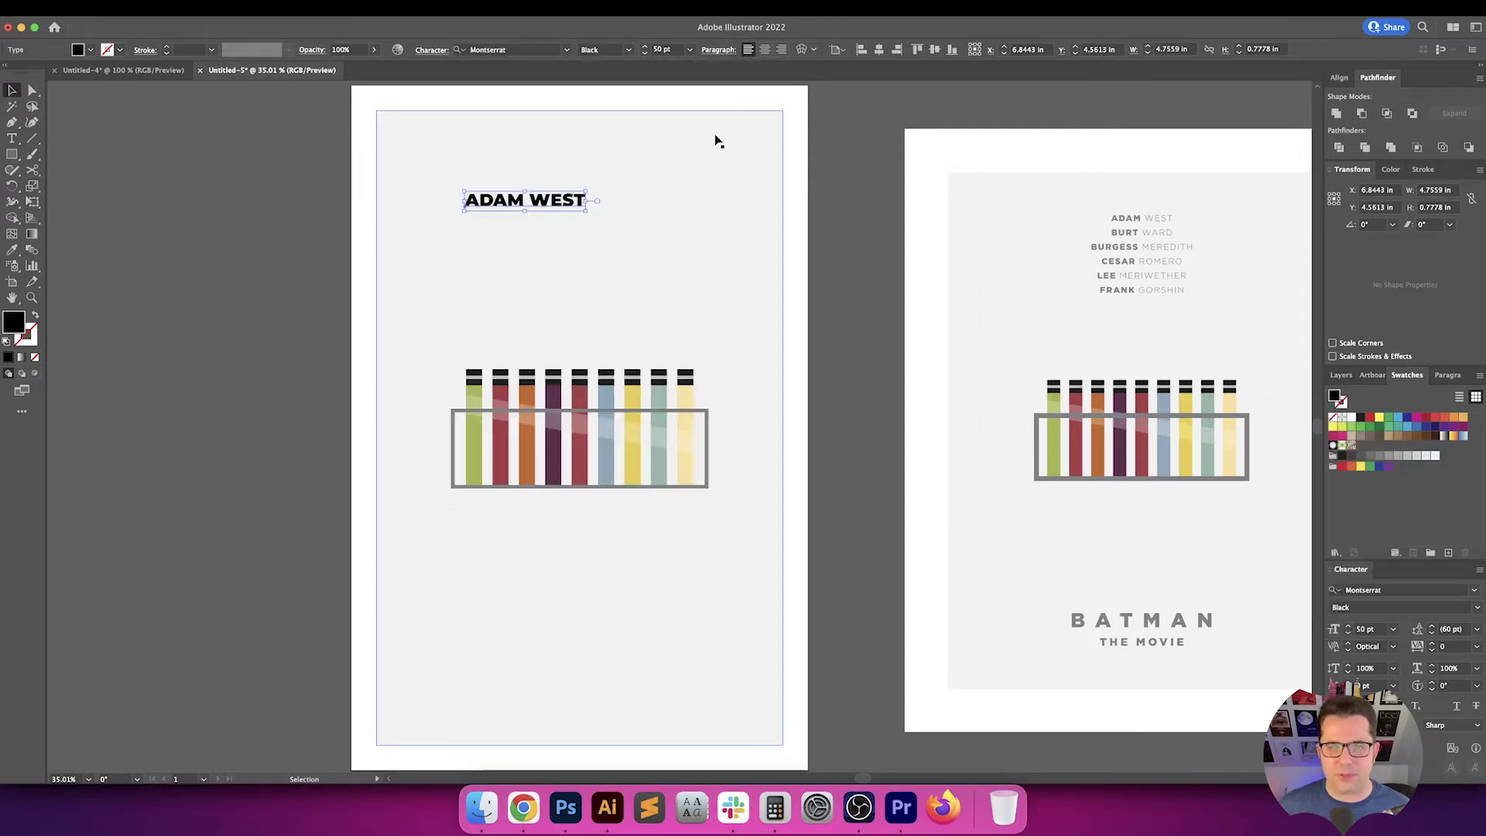
pyautogui.click(854, 242)
# Center the paragraph alignment of the "ADAM WEST" text and align it horizontally to the middle of the poster
pyautogui.scroll(1, 774, 256)
pyautogui.click(554, 235)
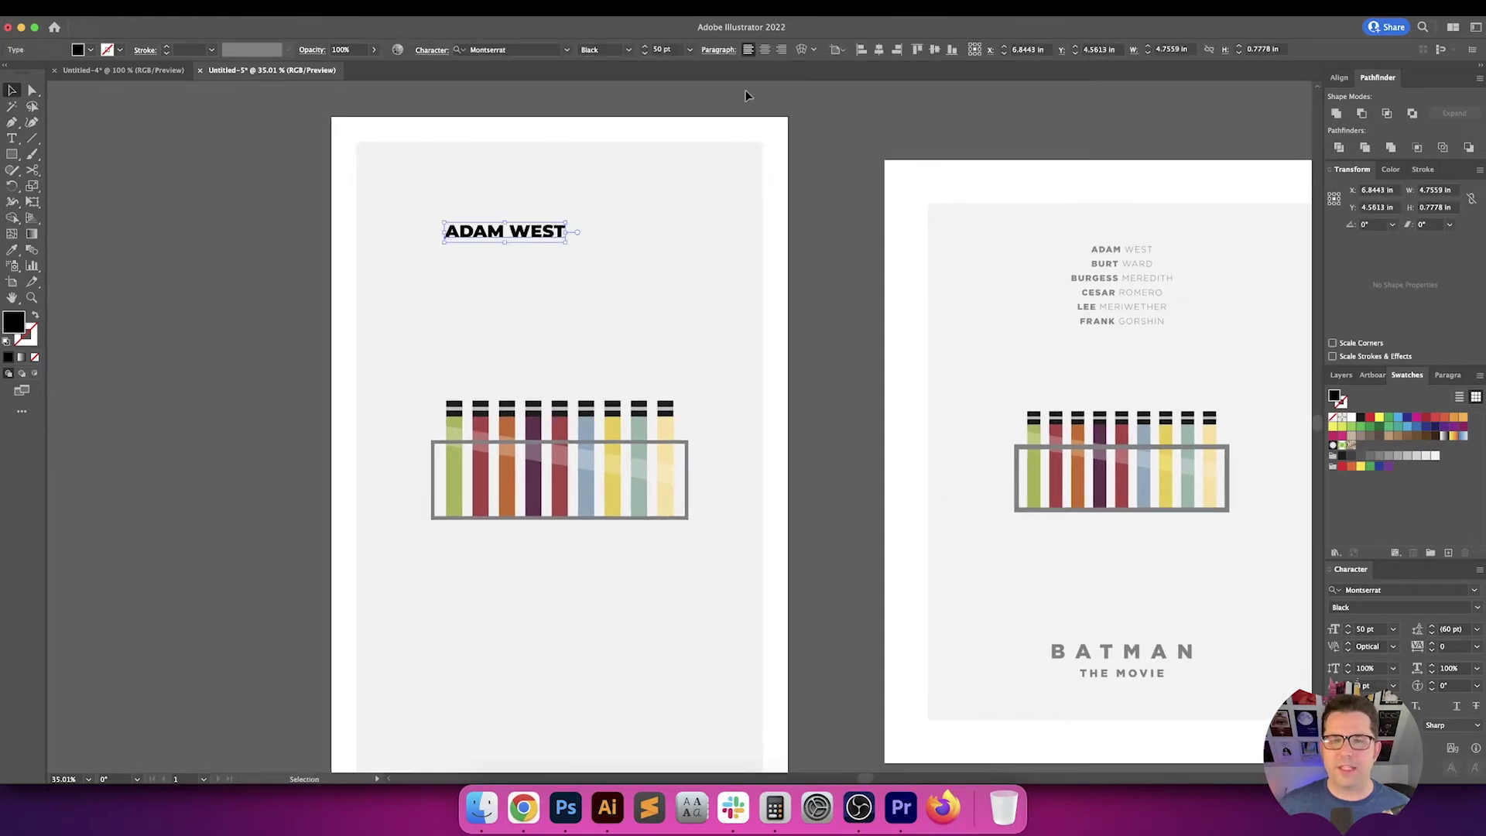
pyautogui.click(767, 52)
pyautogui.click(861, 48)
pyautogui.click(879, 49)
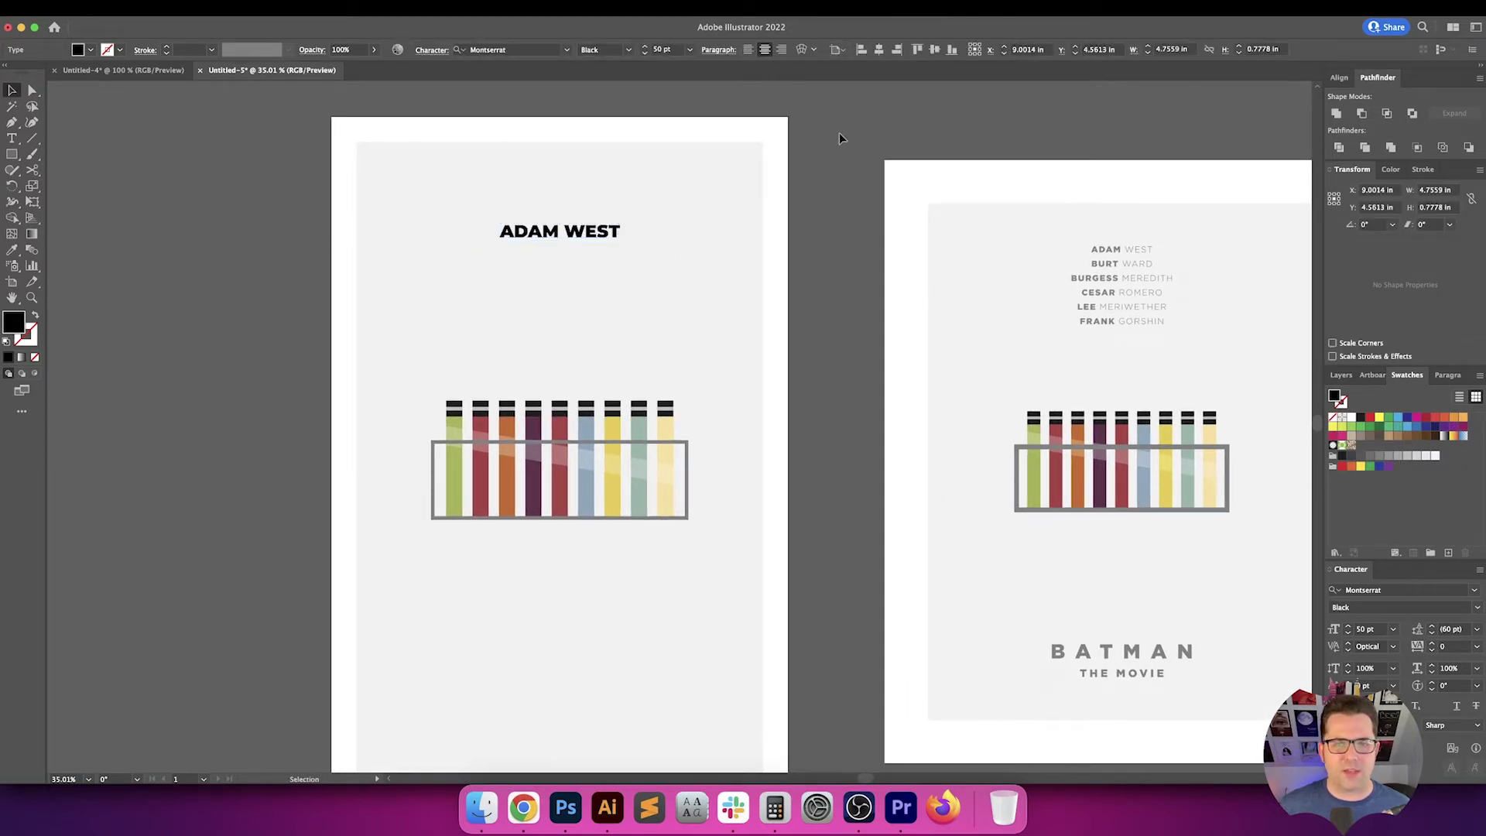
pyautogui.click(839, 134)
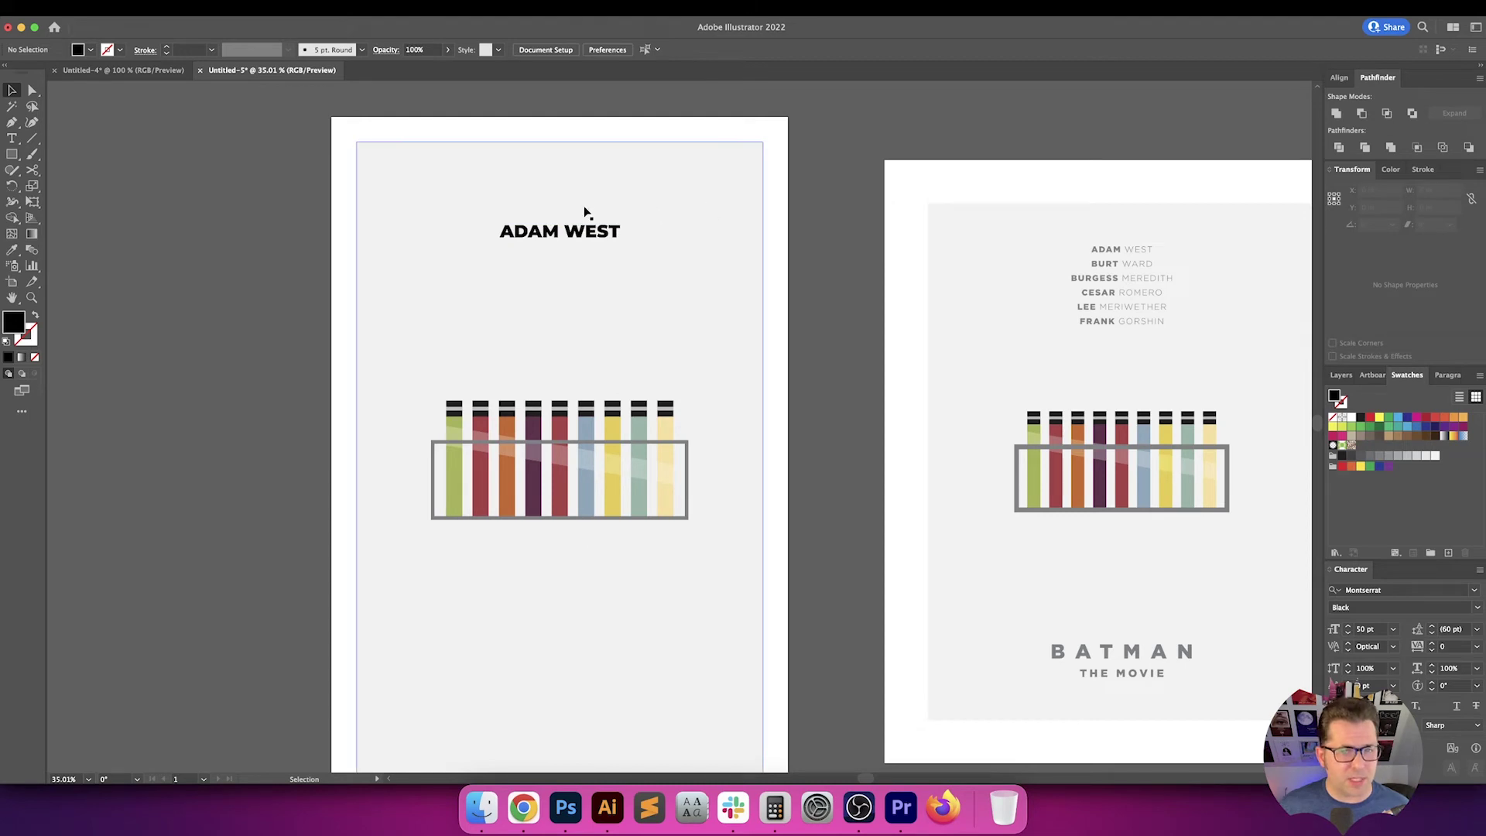
# Set the font size of the "ADAM WEST" text to 40 pt
pyautogui.click(577, 231)
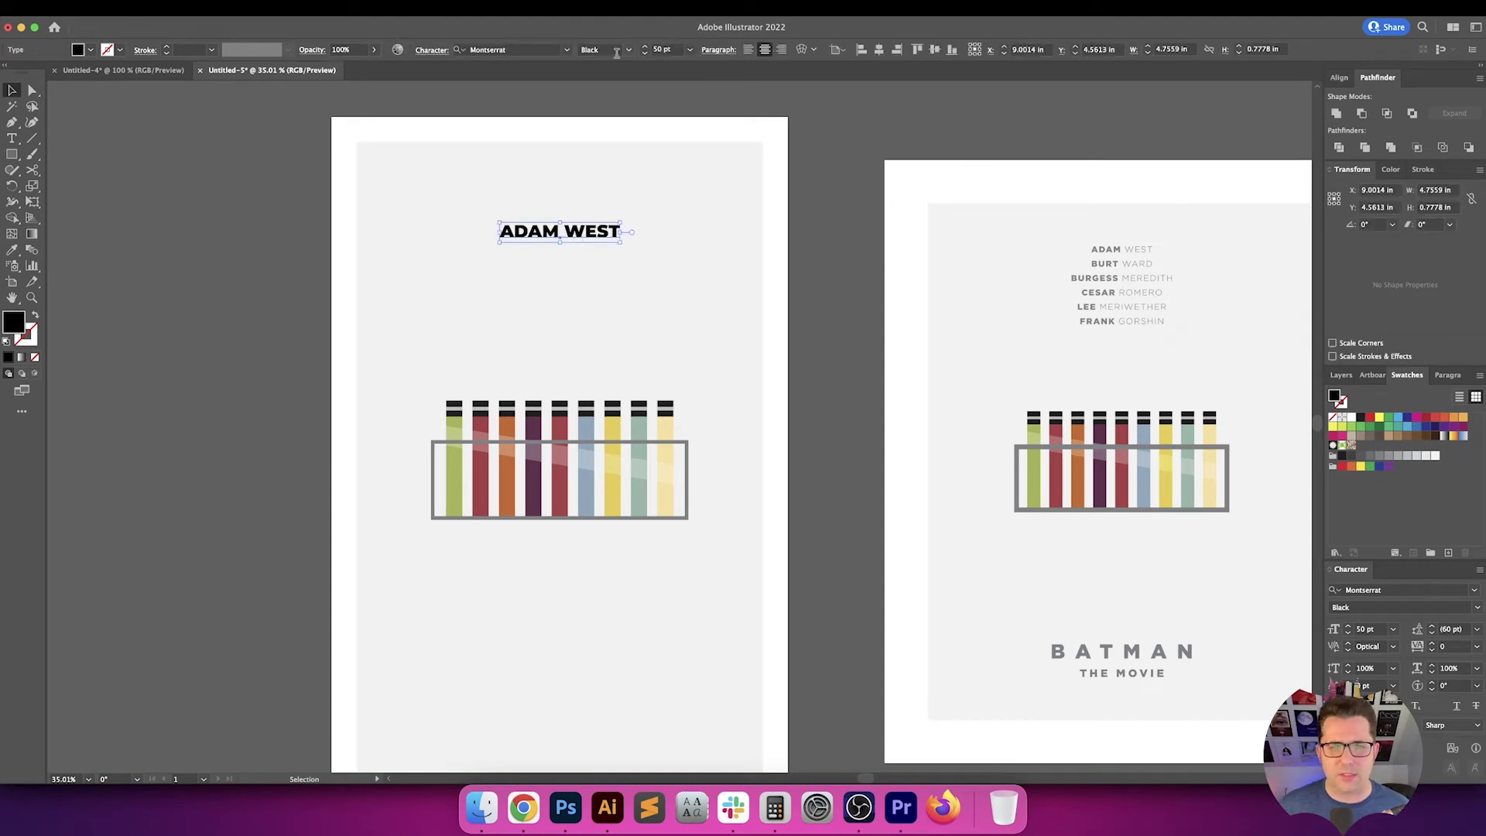
pyautogui.click(664, 49)
pyautogui.write('40')
pyautogui.press('Return')
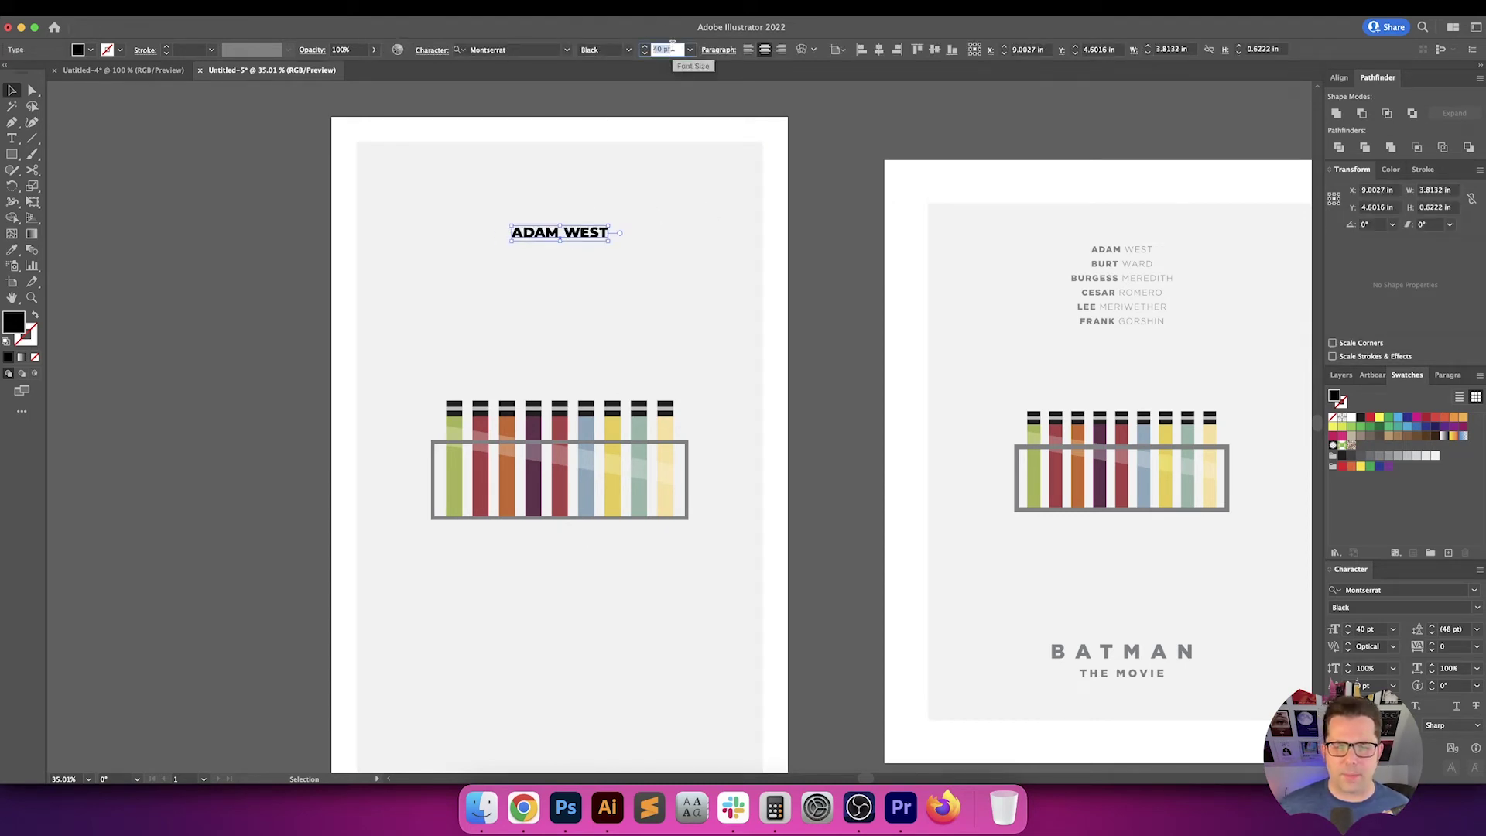
# Change only the word "WEST" to the Light weight of Montserrat
pyautogui.doubleClick(574, 232)
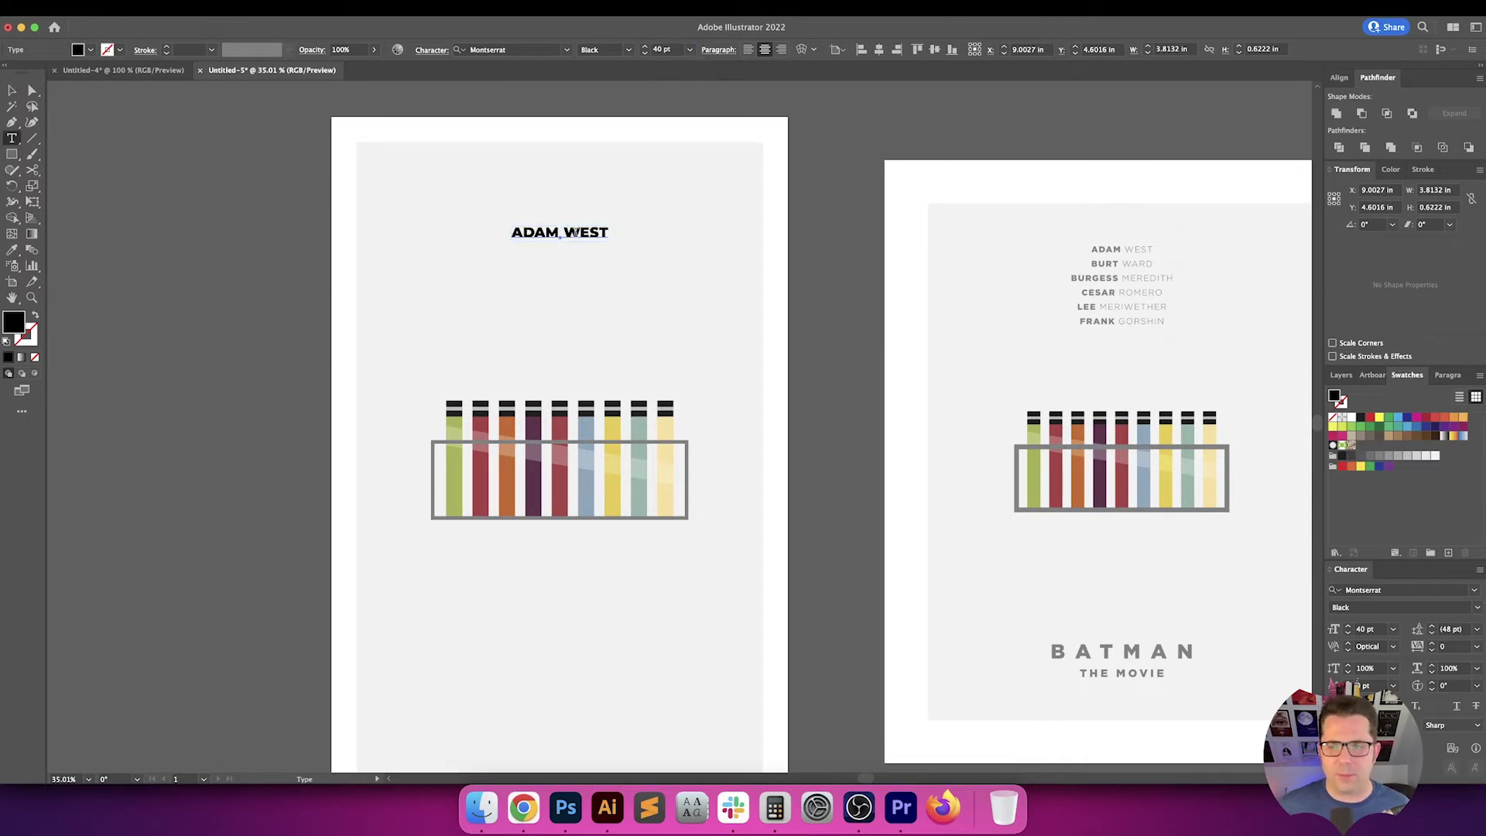
pyautogui.moveTo(563, 232); pyautogui.dragTo(609, 233)
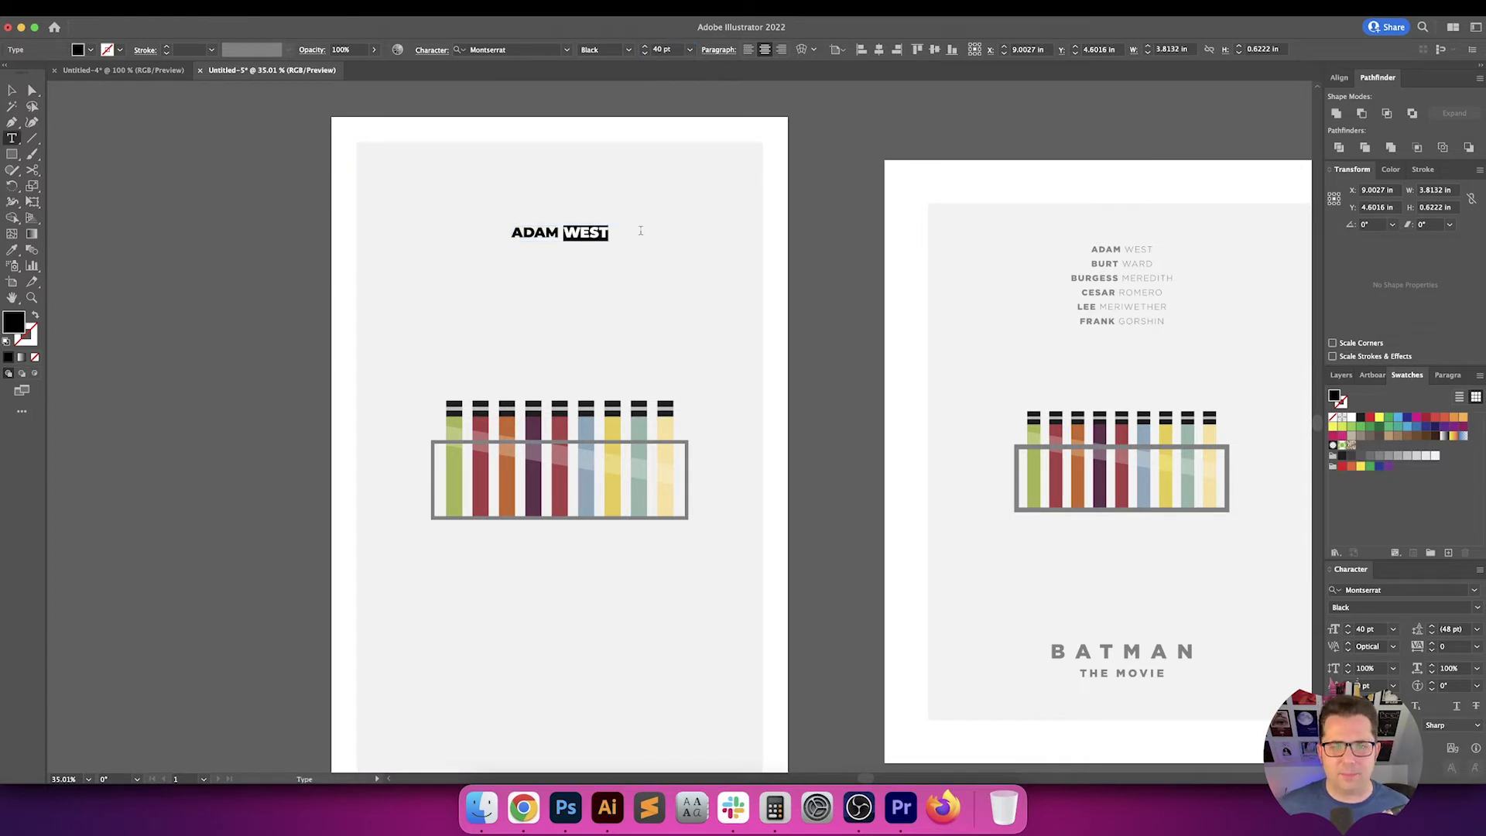
pyautogui.click(631, 50)
pyautogui.click(624, 124)
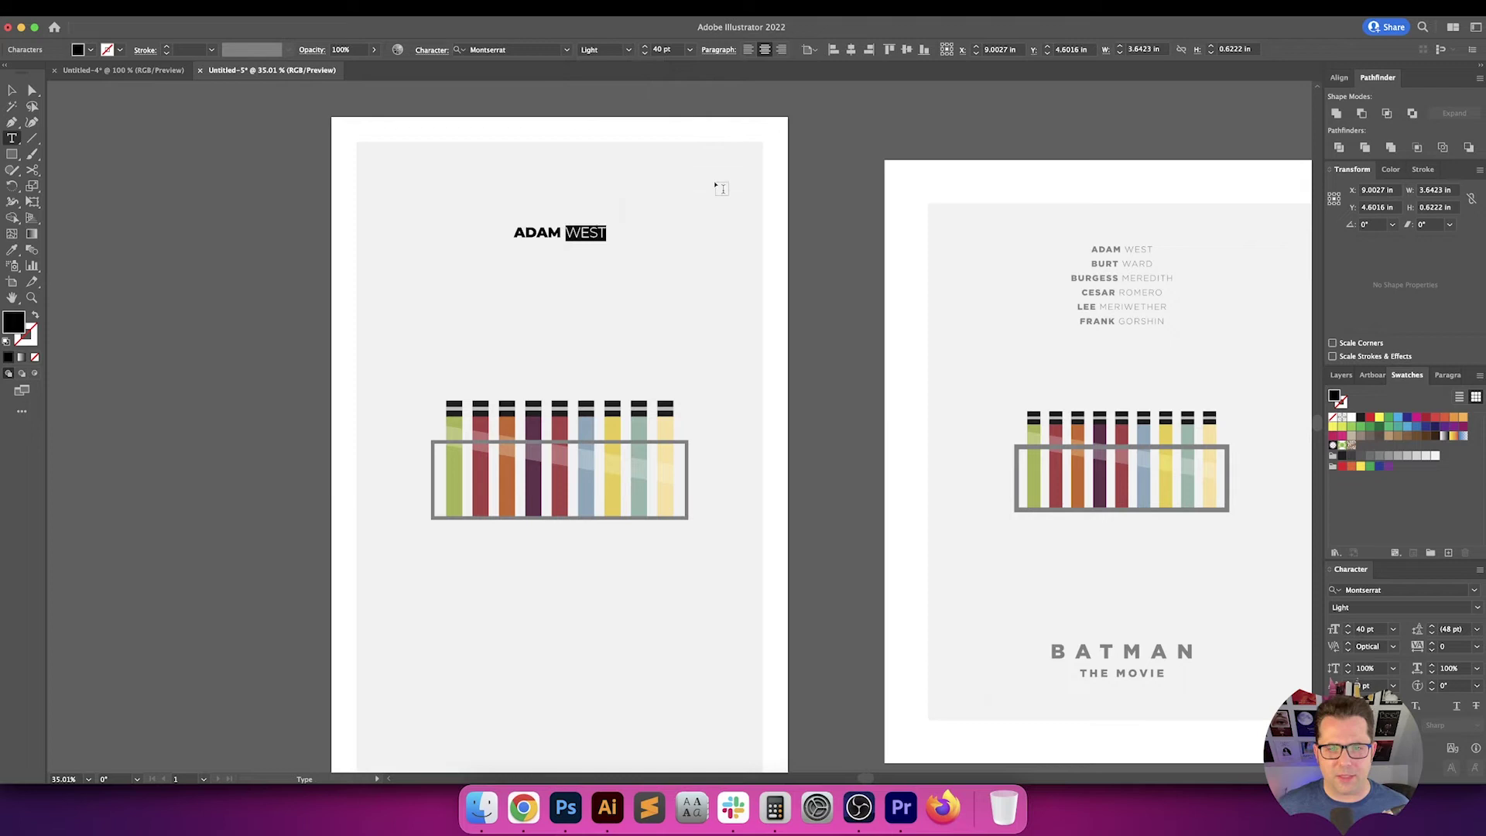
pyautogui.press('Escape')
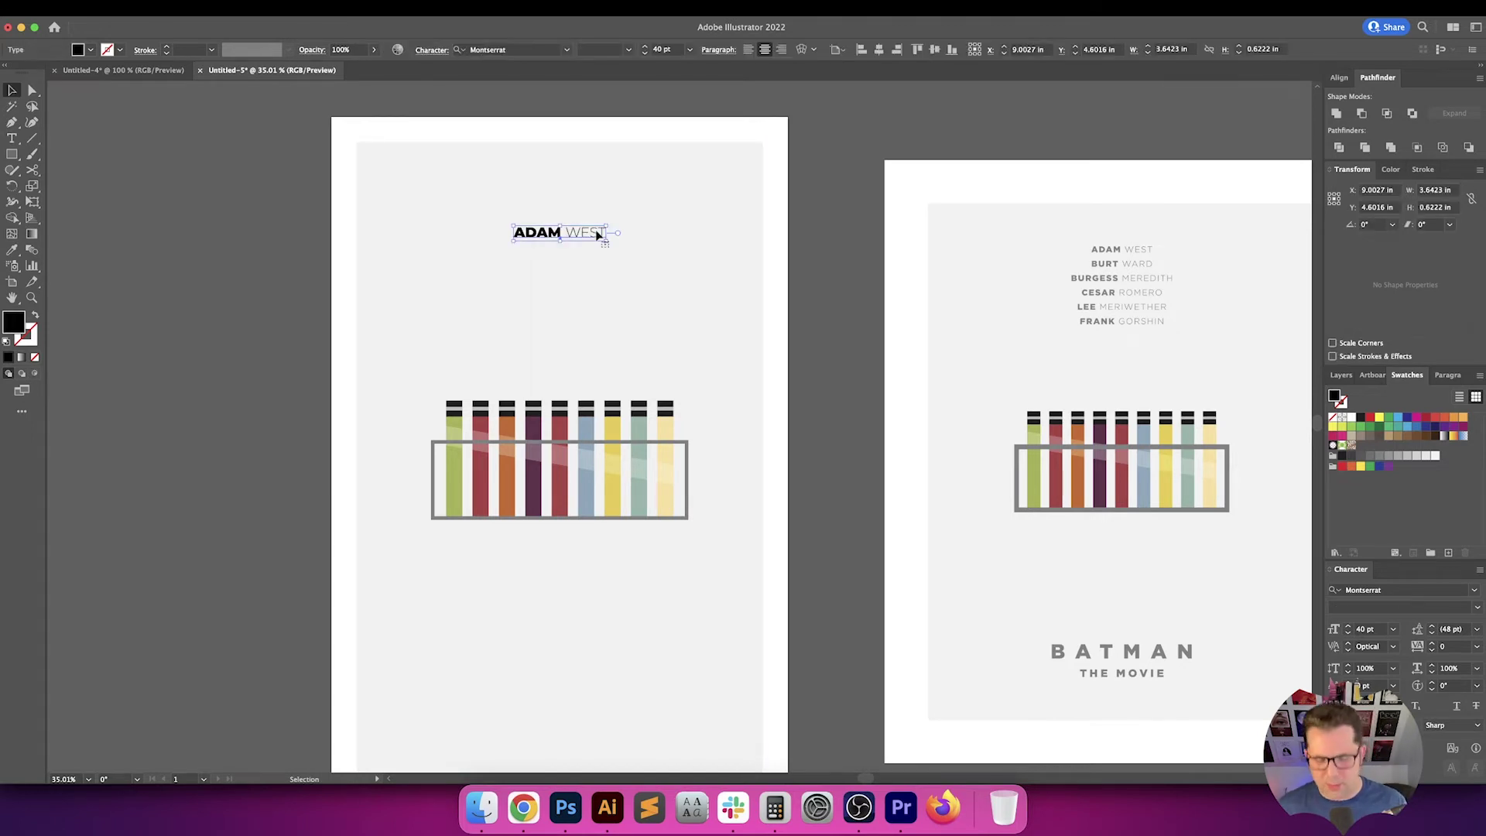
# Recolour the "ADAM WEST" text by sampling the grey of the test tube rack's frame with the Eyedropper
pyautogui.press('i')
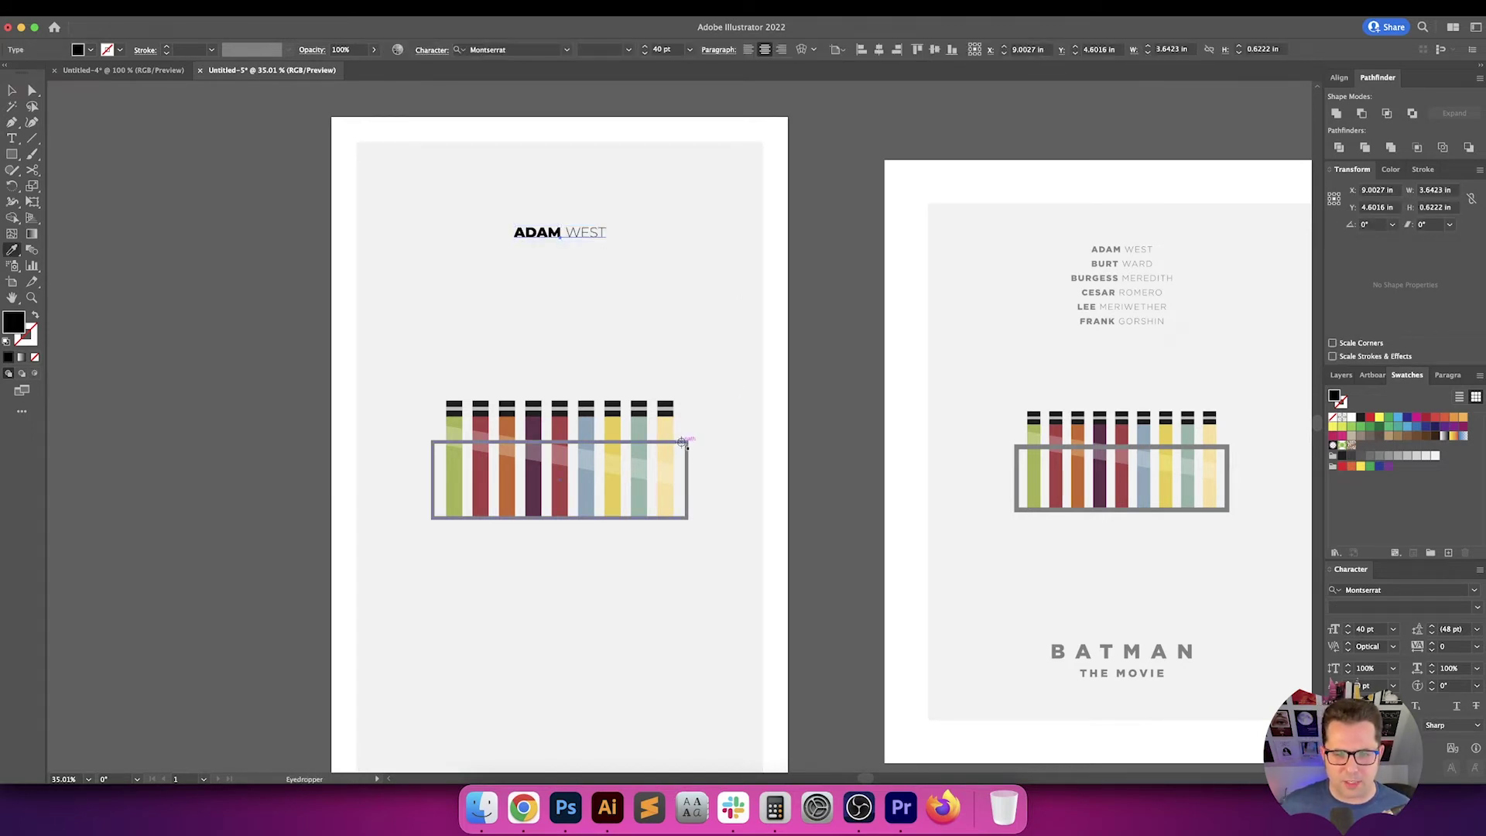
pyautogui.click(684, 443)
pyautogui.press('v')
pyautogui.click(817, 316)
pyautogui.scroll(-1, 821, 315)
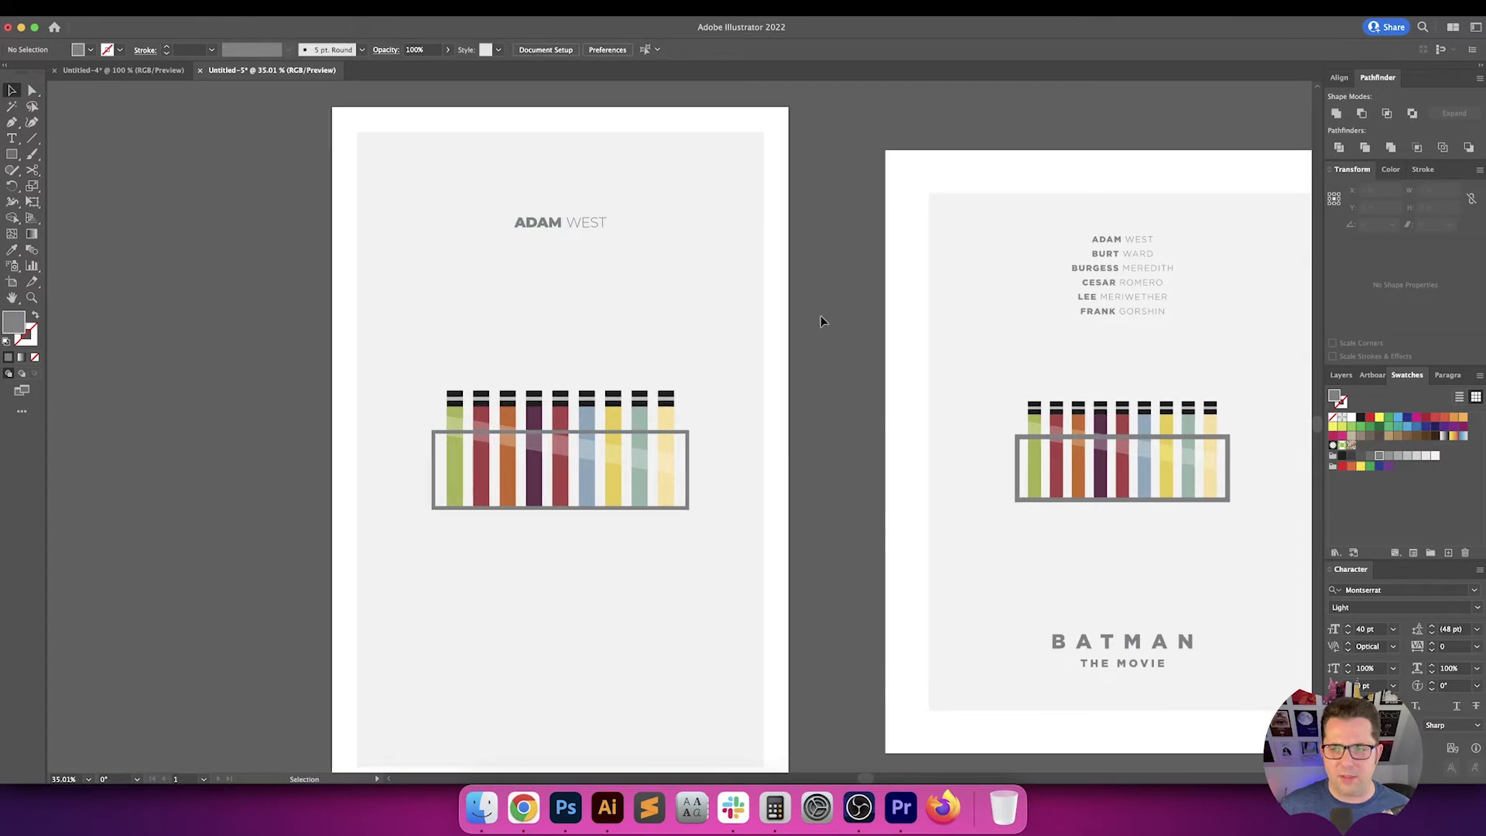
# Examine the grey of the "BATMAN" lettering on the reference poster up close against the cast text
pyautogui.click(582, 222)
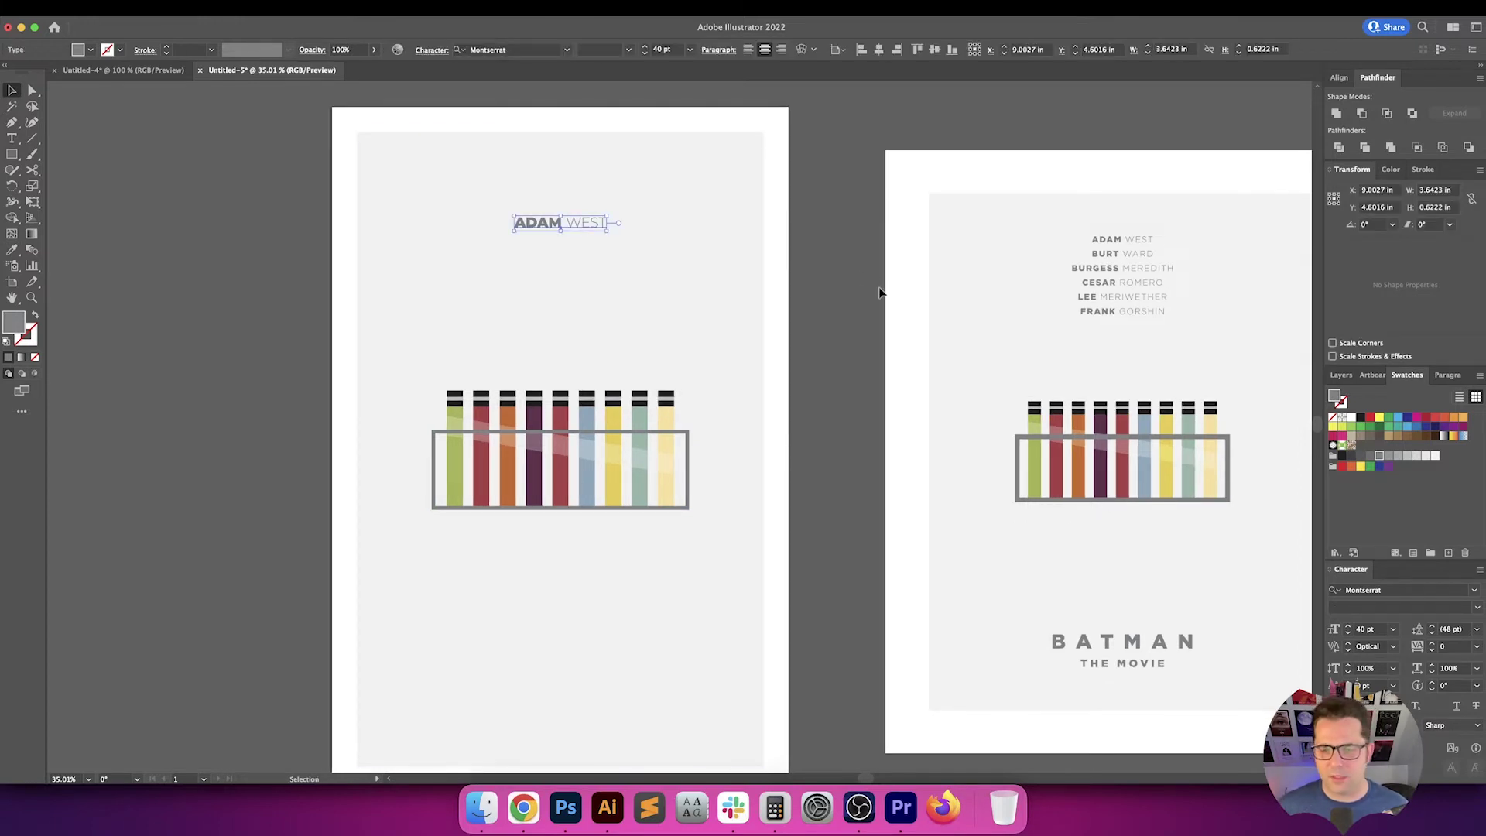
pyautogui.hscroll(2, 890, 402)
pyautogui.scroll(-2, 890, 402)
pyautogui.press('i')
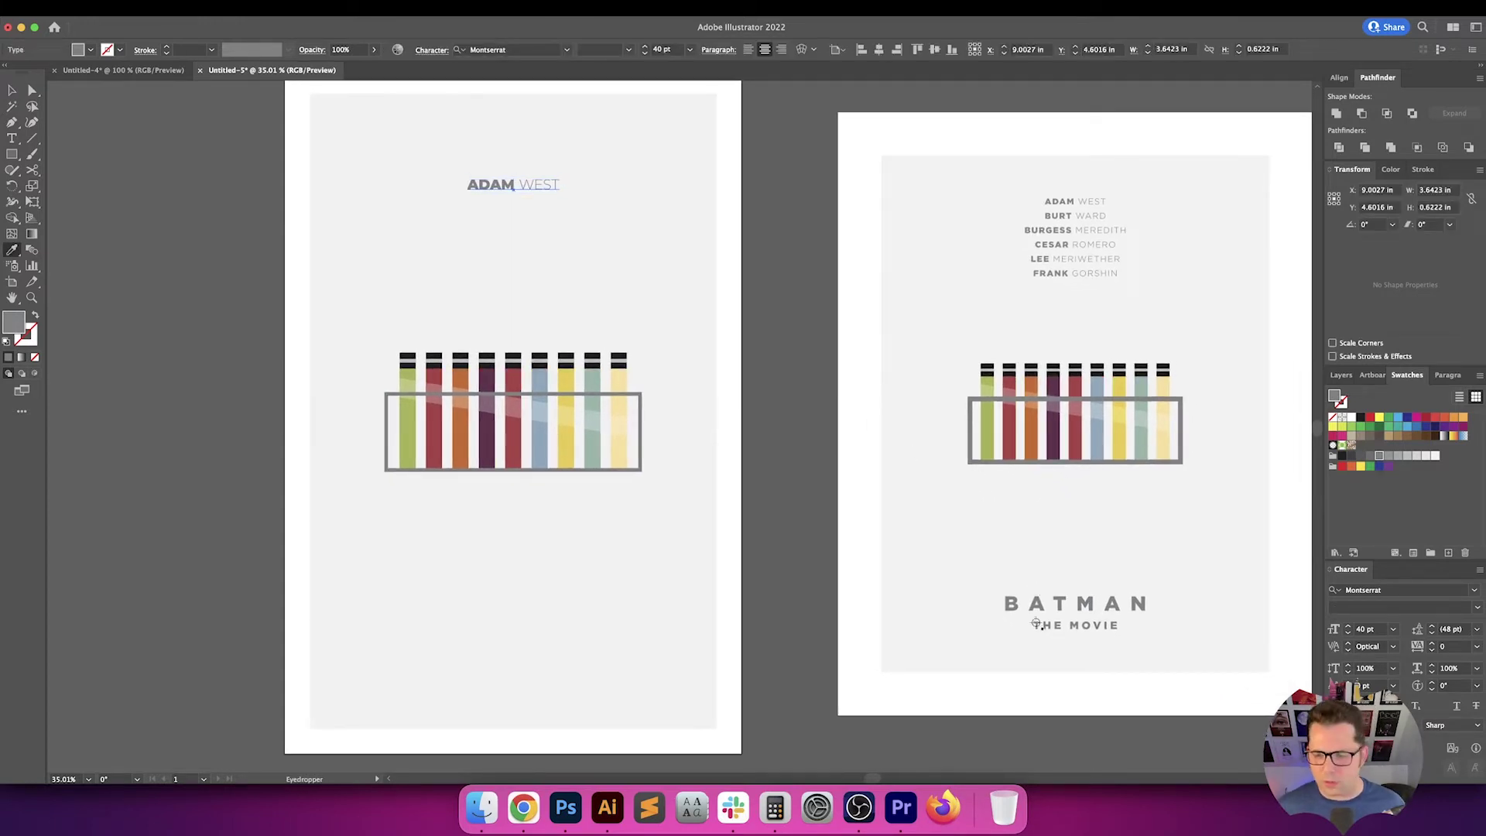
pyautogui.scroll(10, 1021, 613)
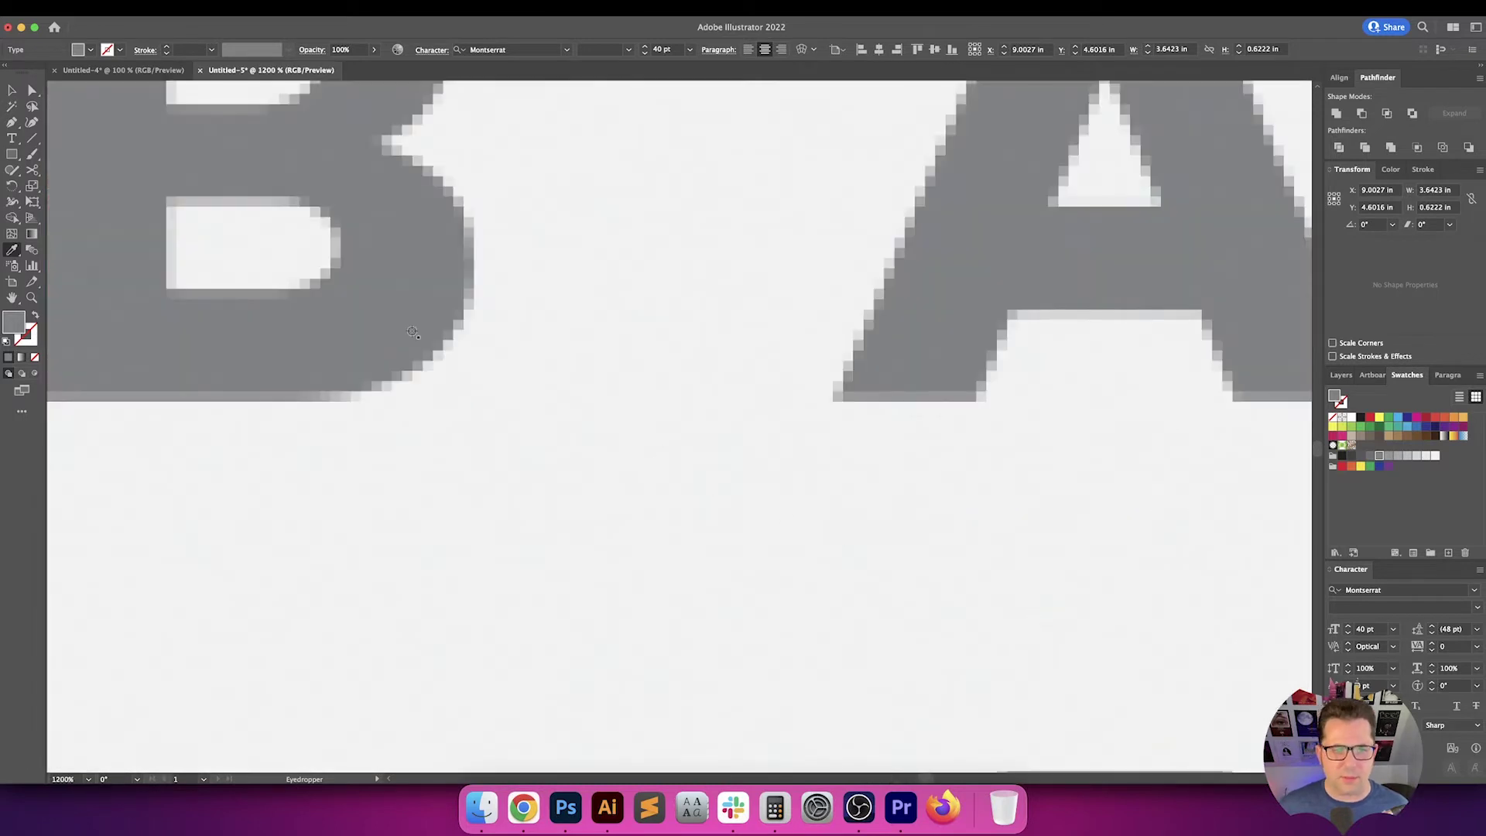
pyautogui.scroll(-10, 367, 307)
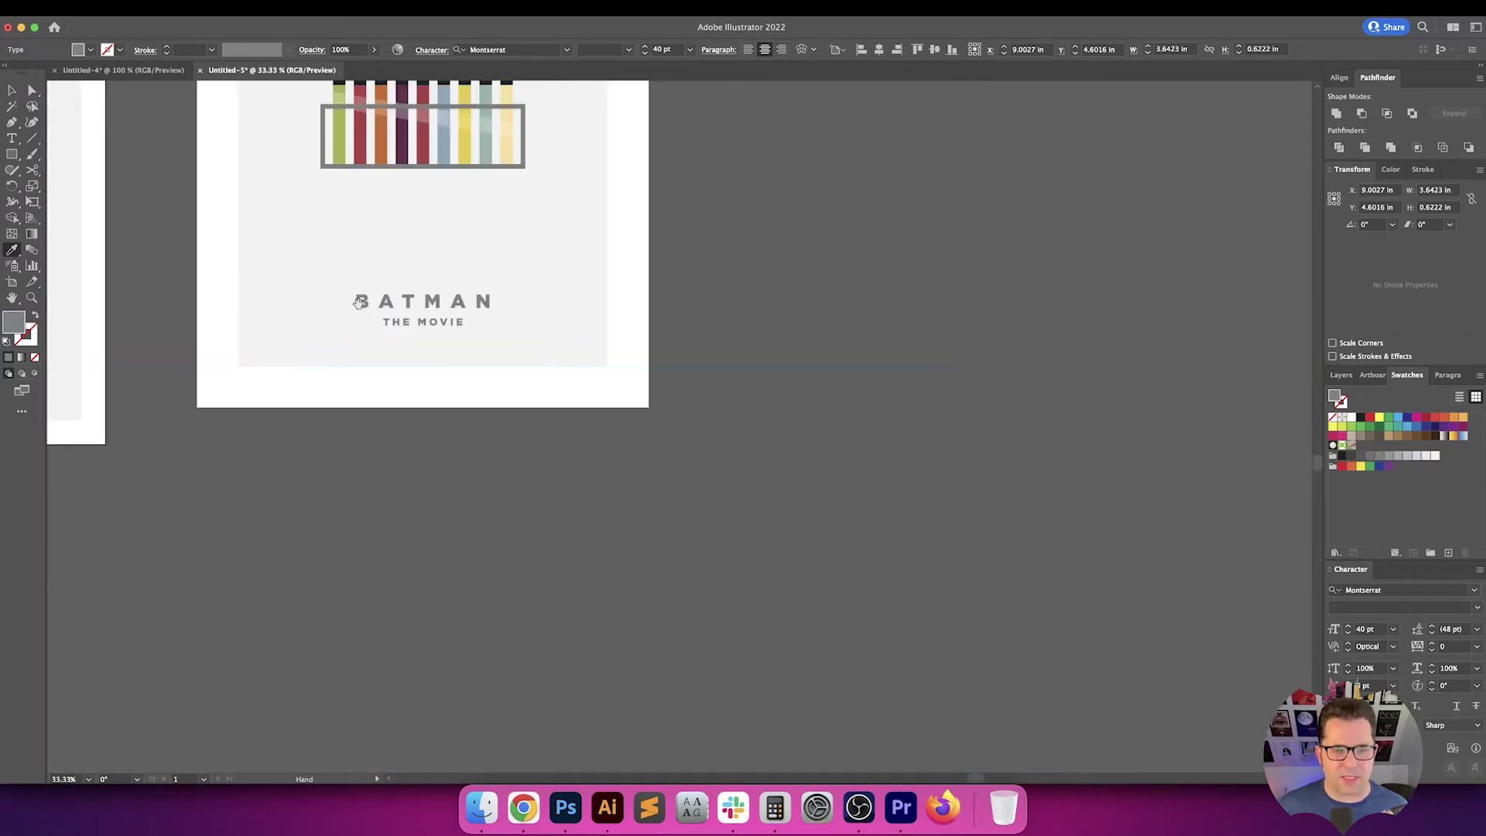
pyautogui.moveTo(85, 230); pyautogui.dragTo(710, 525)
pyautogui.press('v')
pyautogui.moveTo(751, 305); pyautogui.dragTo(803, 335)
# Add the lines "BURT WARD", "BURGESS MEREDITH", "CESAR ROMERO", "LEE MERIWETHER" and "FRANK GORSHIN" below "ADAM WEST" in the same text object
pyautogui.press('t')
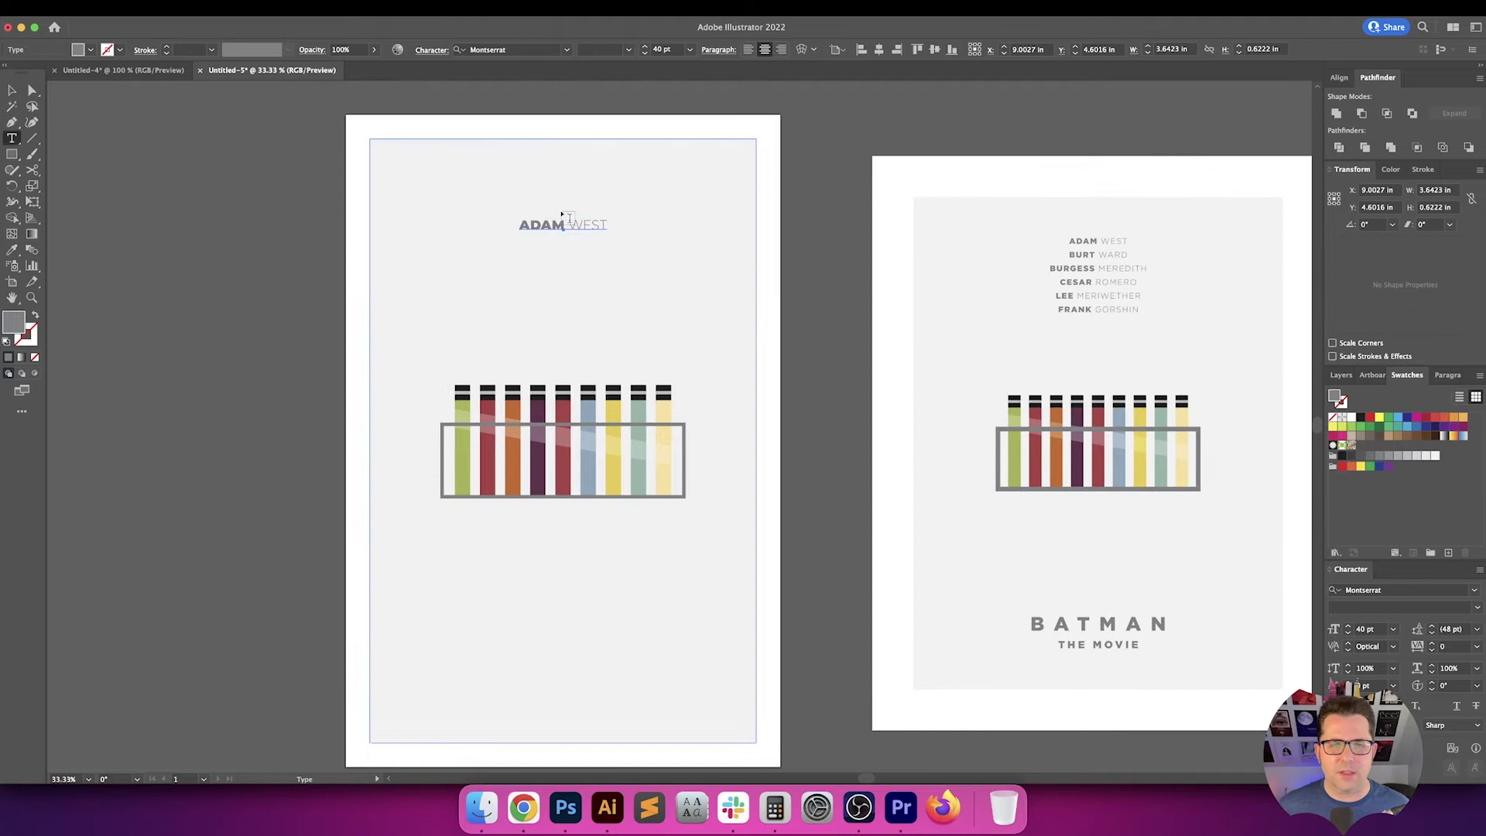
pyautogui.click(564, 225)
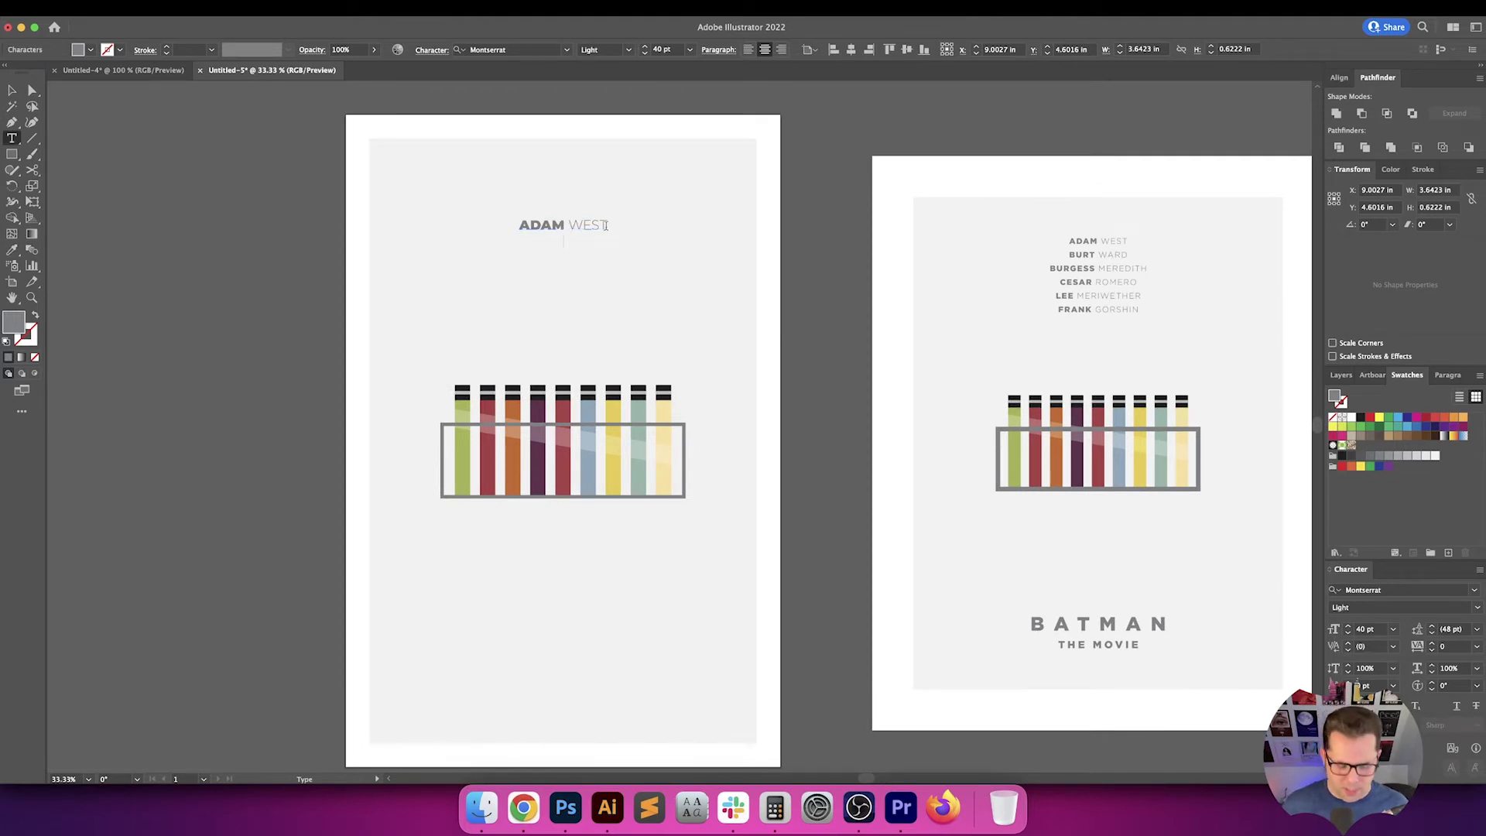
pyautogui.write('BURT WARD ')
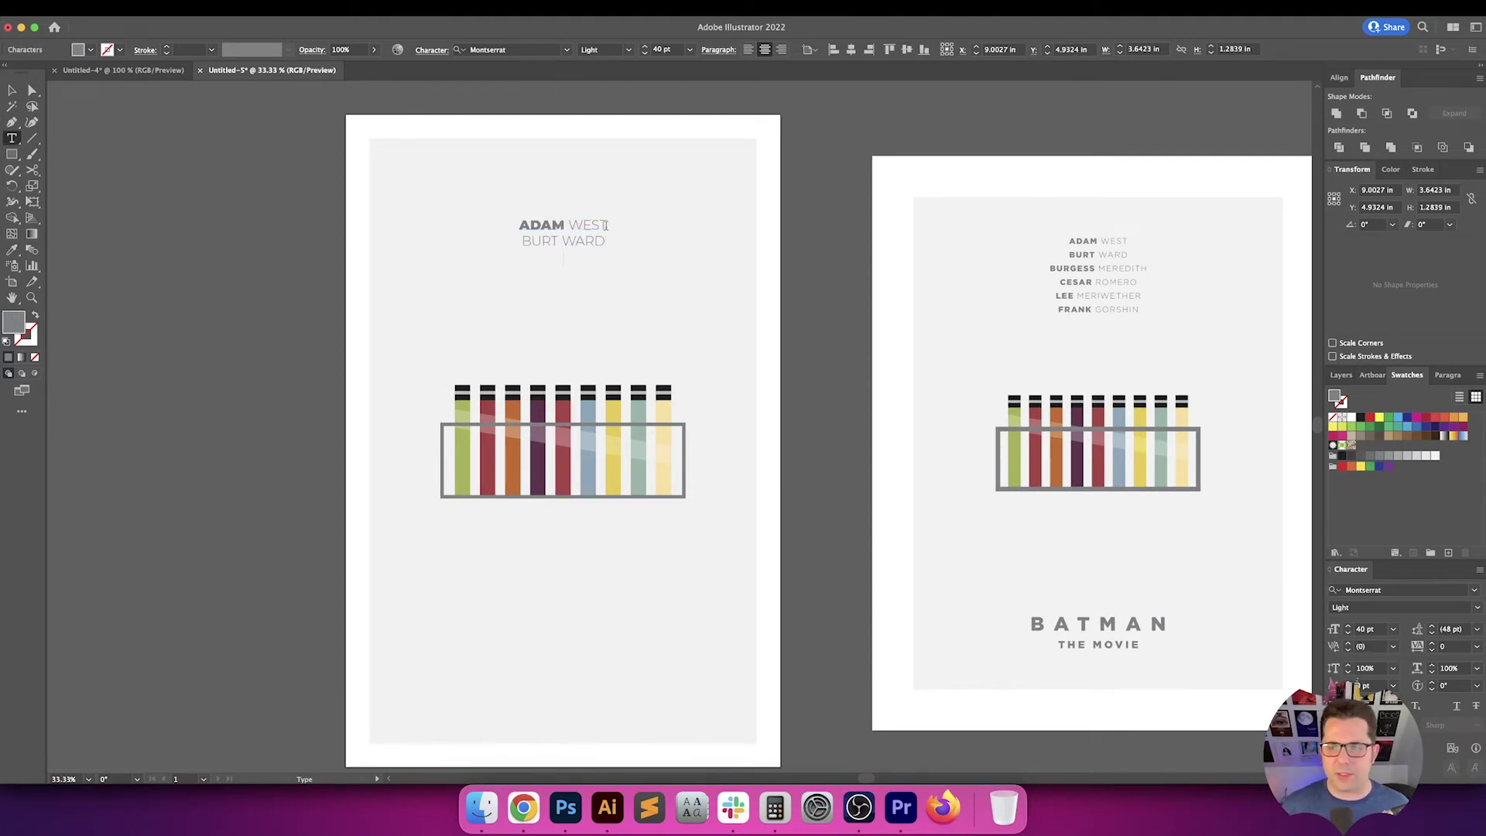
pyautogui.write('BURGESS')
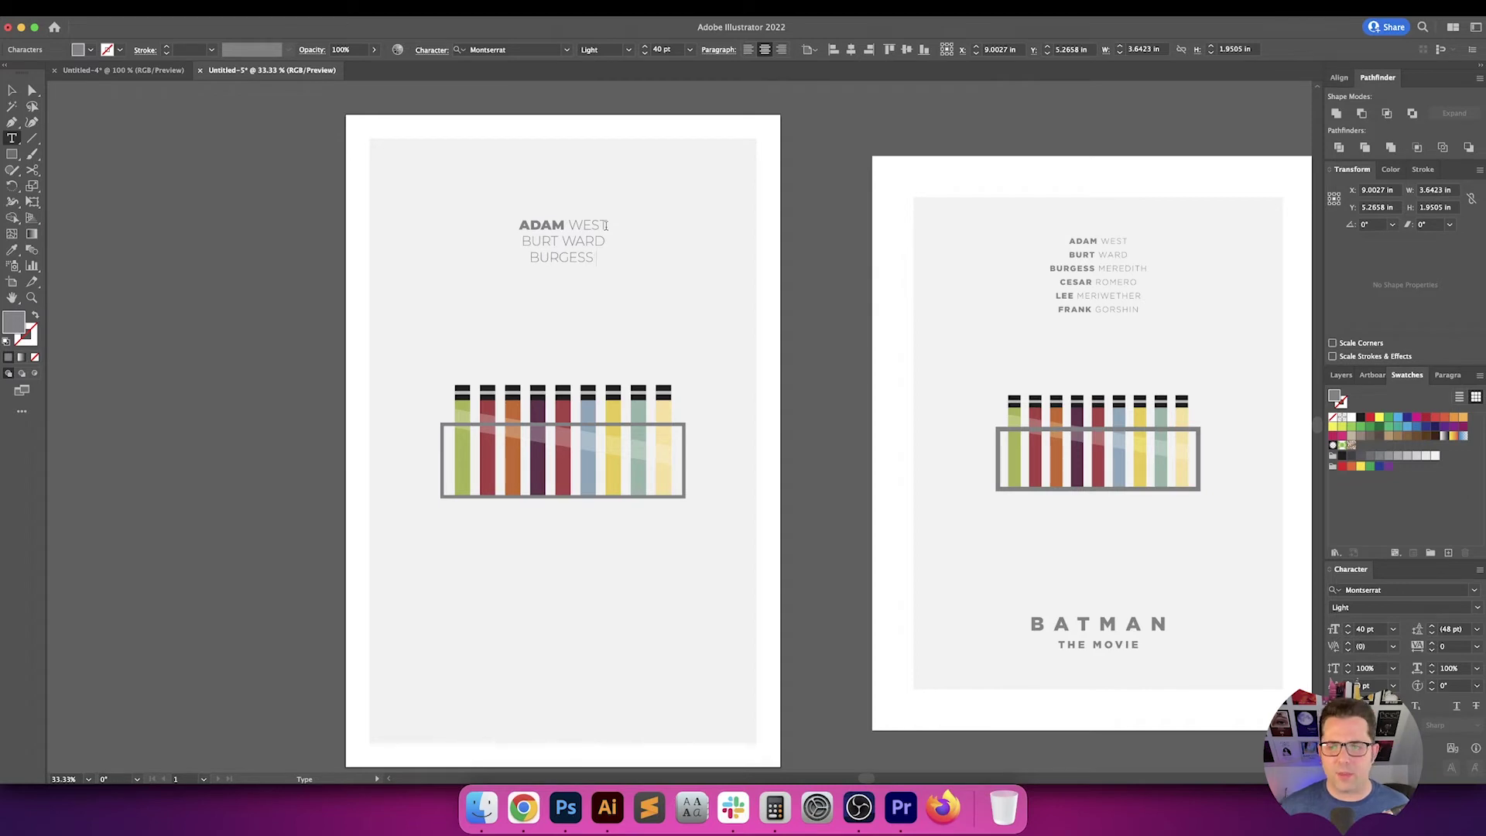
pyautogui.write(' MERED')
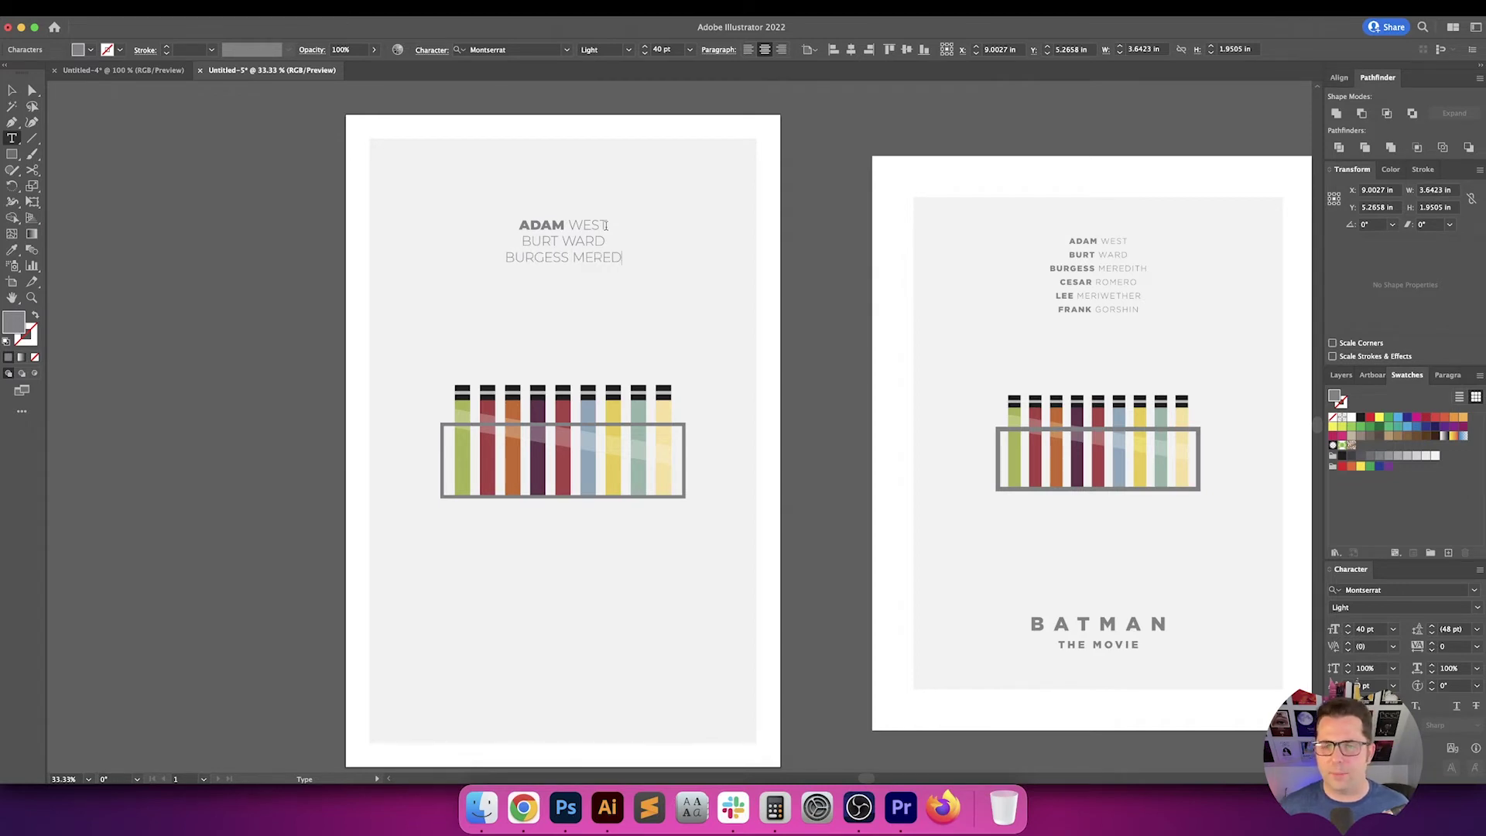
pyautogui.write('ITH')
pyautogui.press('Return')
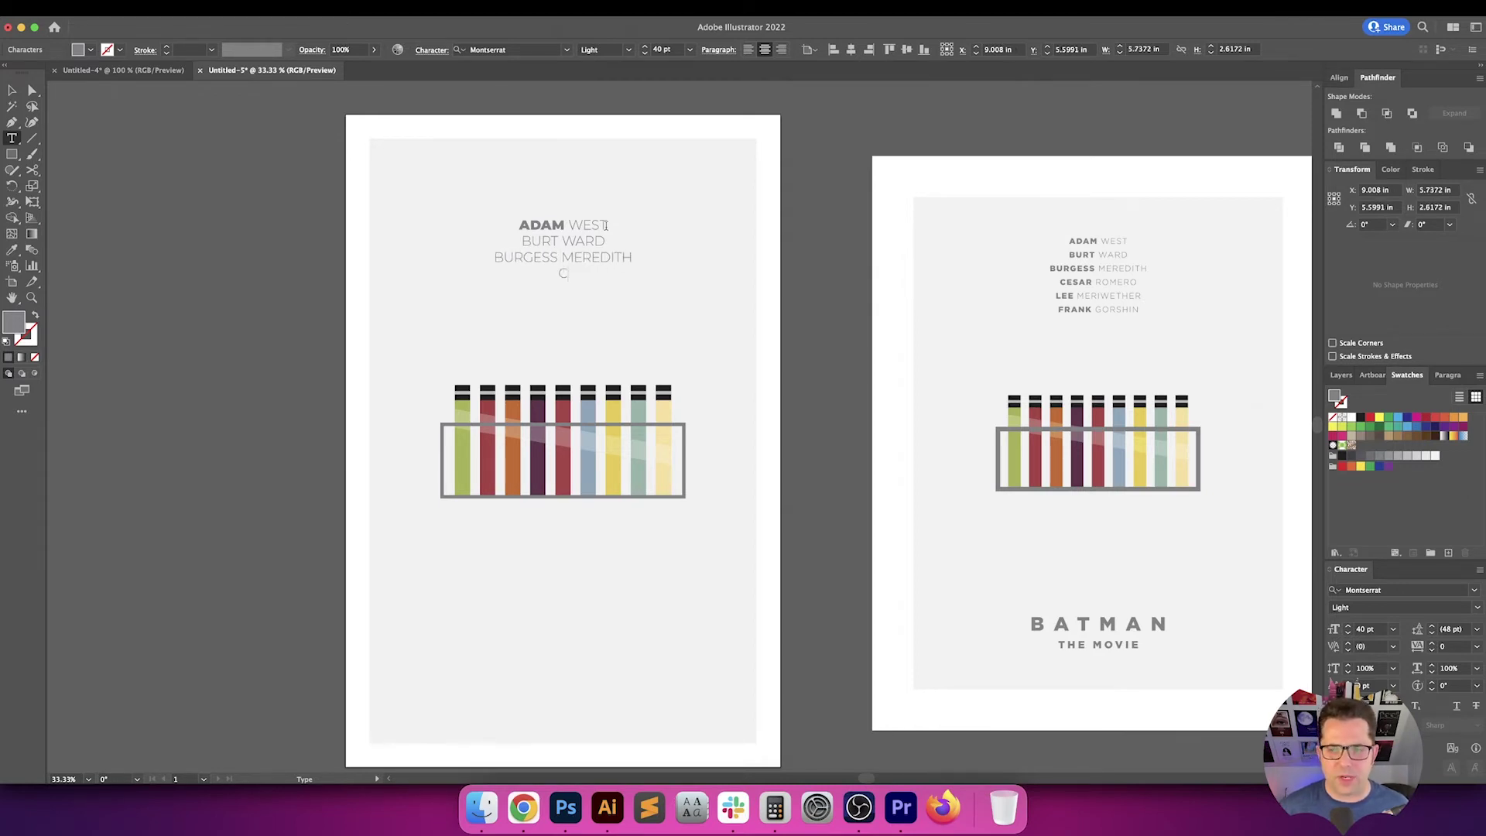
pyautogui.write('CESAR ROMERO ')
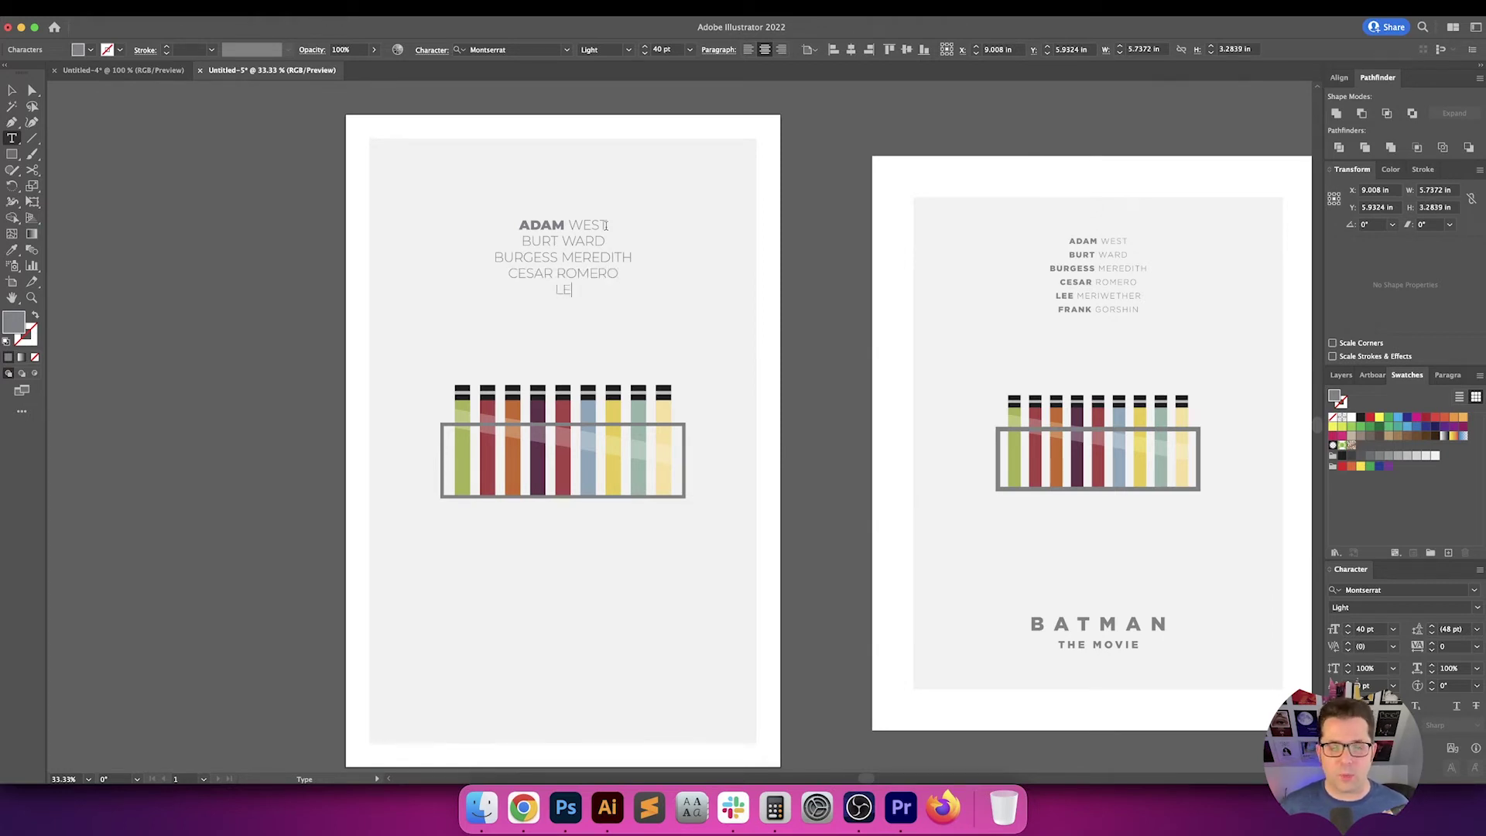
pyautogui.write('LEE MERIWETHER ')
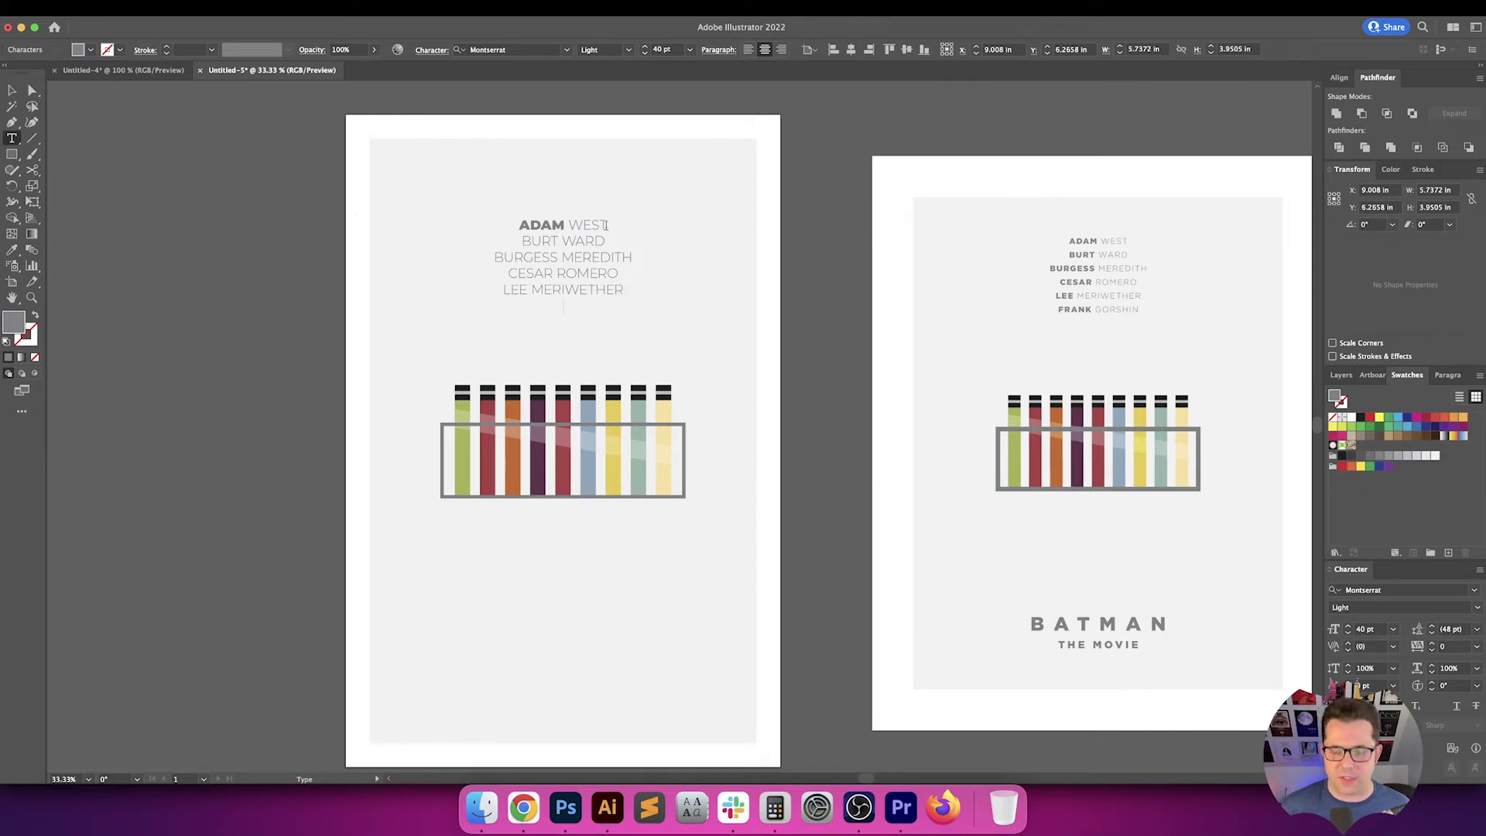
pyautogui.write('FRANK GORSHIN')
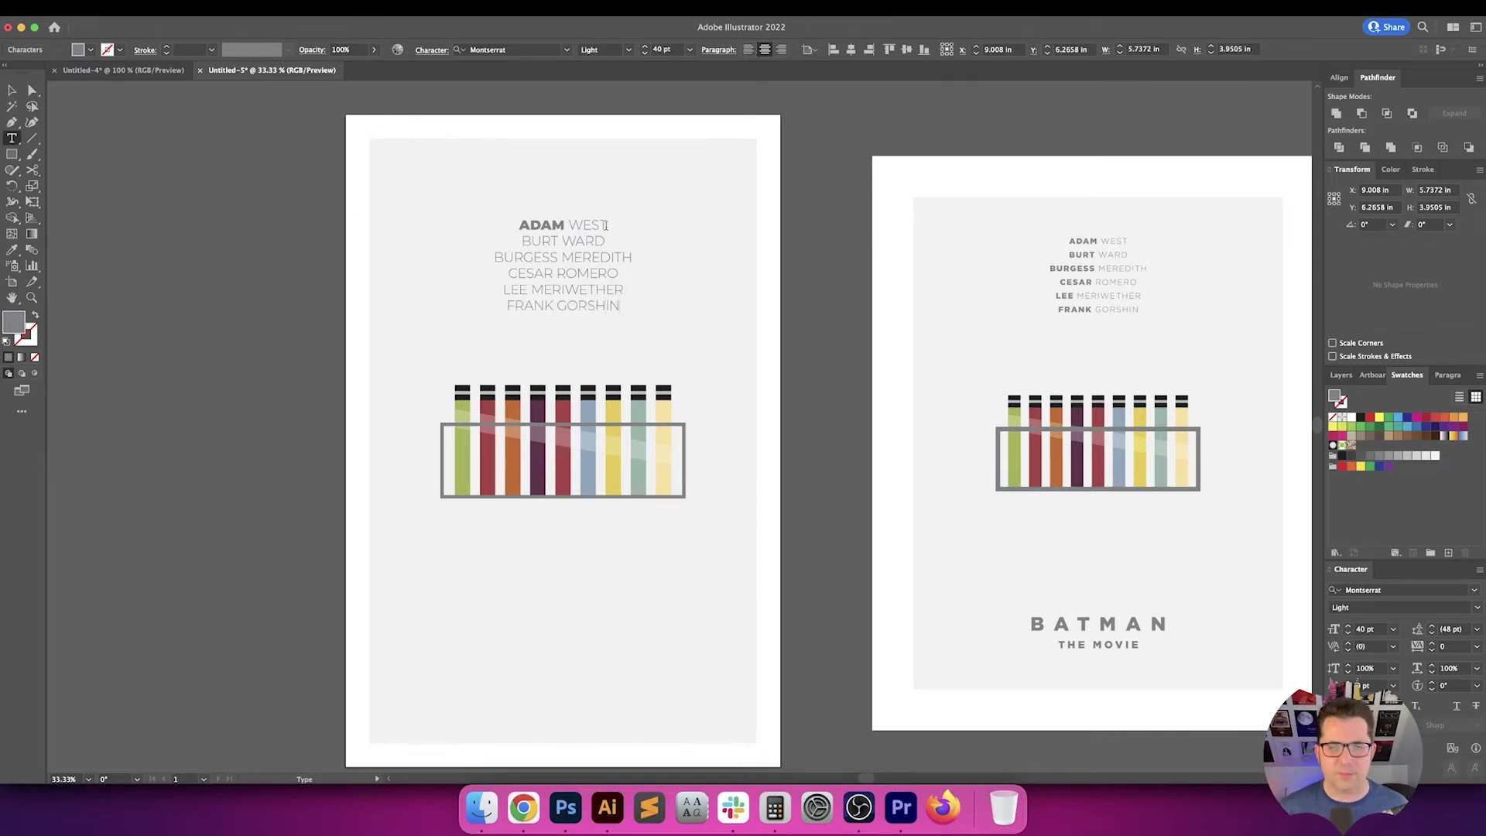
# Copy the heavy type style of "ADAM" onto the word "BURT" with the Eyedropper
pyautogui.moveTo(558, 241); pyautogui.dragTo(521, 241)
pyautogui.click(11, 249)
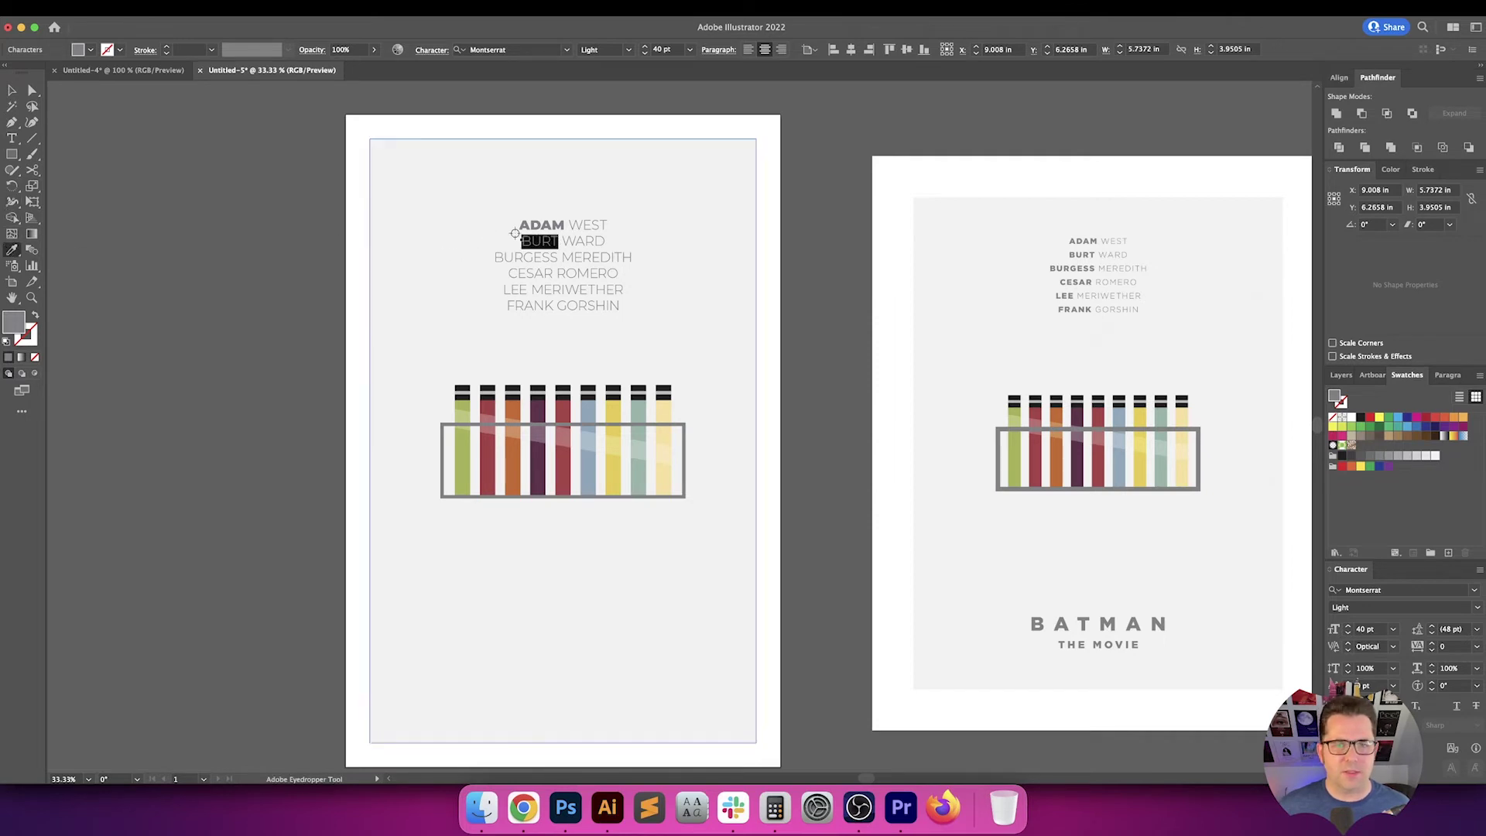
pyautogui.click(522, 229)
pyautogui.press('v')
# Copy the heavy type style of "ADAM" onto the word "BURGESS" with the Eyedropper
pyautogui.doubleClick(557, 255)
pyautogui.doubleClick(556, 257)
pyautogui.moveTo(557, 256); pyautogui.dragTo(493, 258)
pyautogui.click(9, 249)
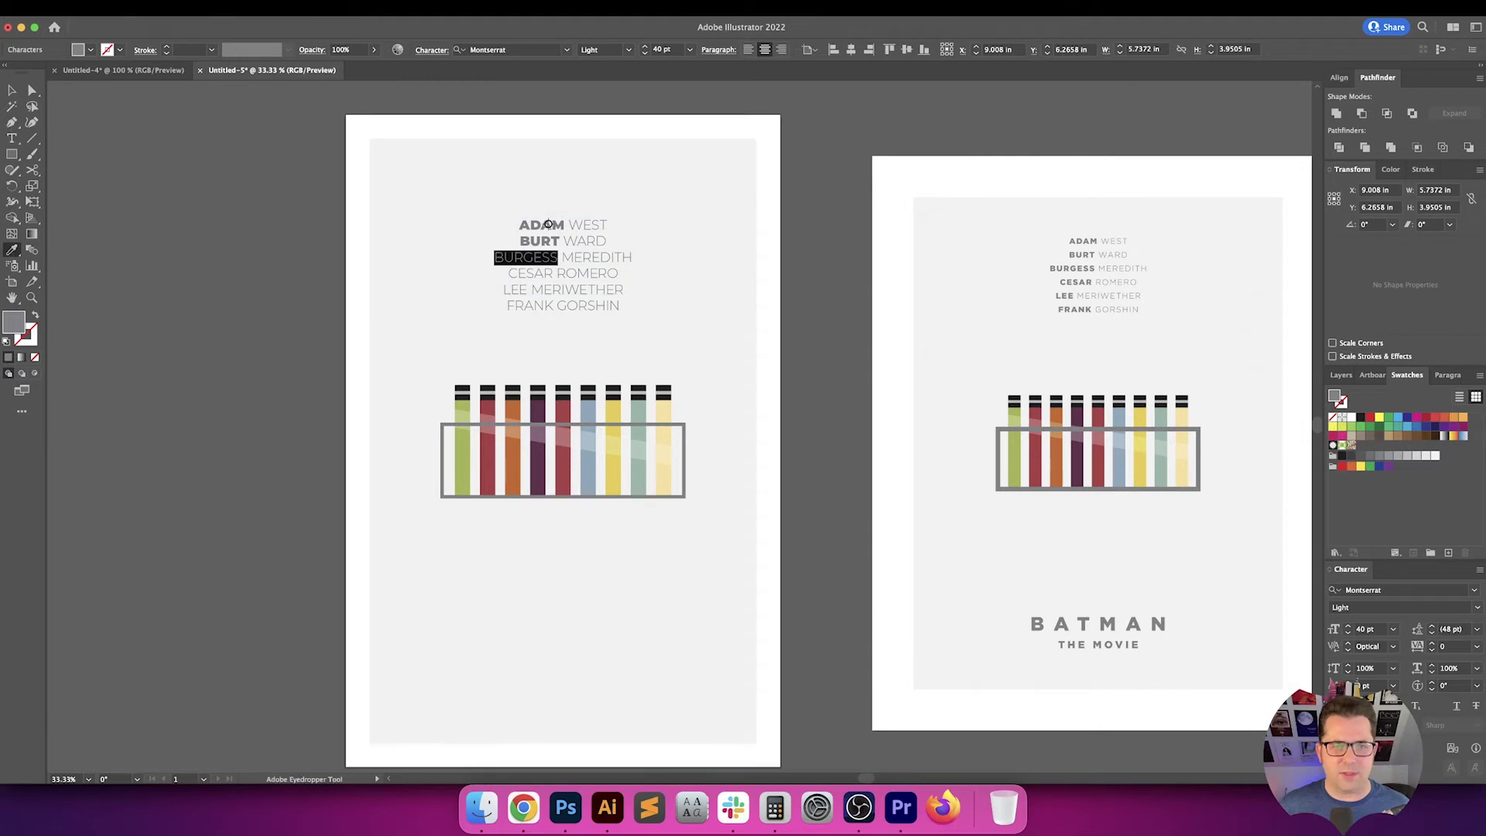
pyautogui.click(542, 224)
pyautogui.press('v')
# Copy the heavy type style of "ADAM" onto the word "CESAR" with the Eyedropper
pyautogui.press('t')
pyautogui.moveTo(554, 273); pyautogui.dragTo(470, 272)
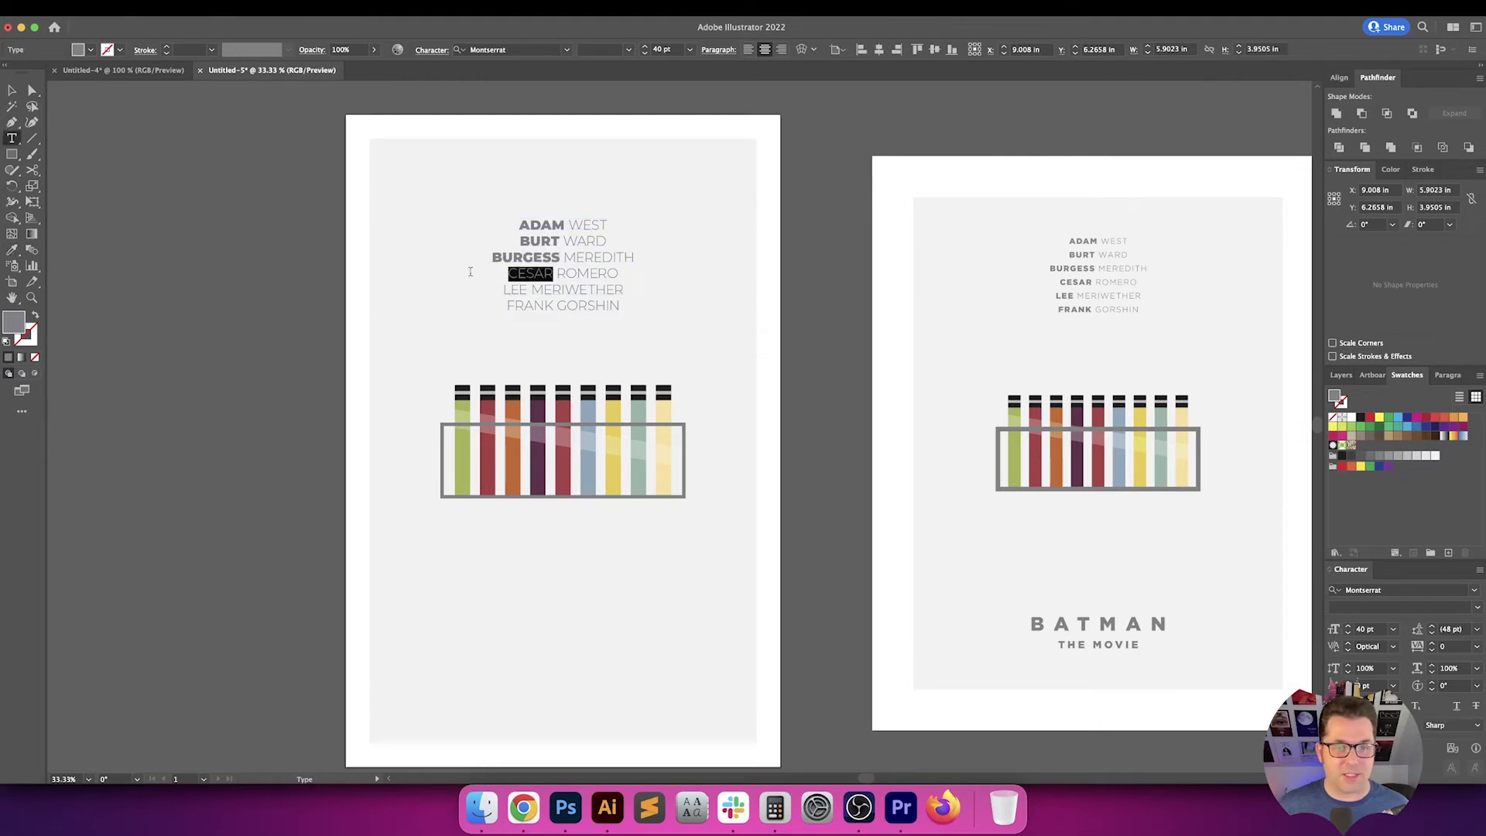
pyautogui.click(12, 249)
pyautogui.click(537, 225)
pyautogui.press('v')
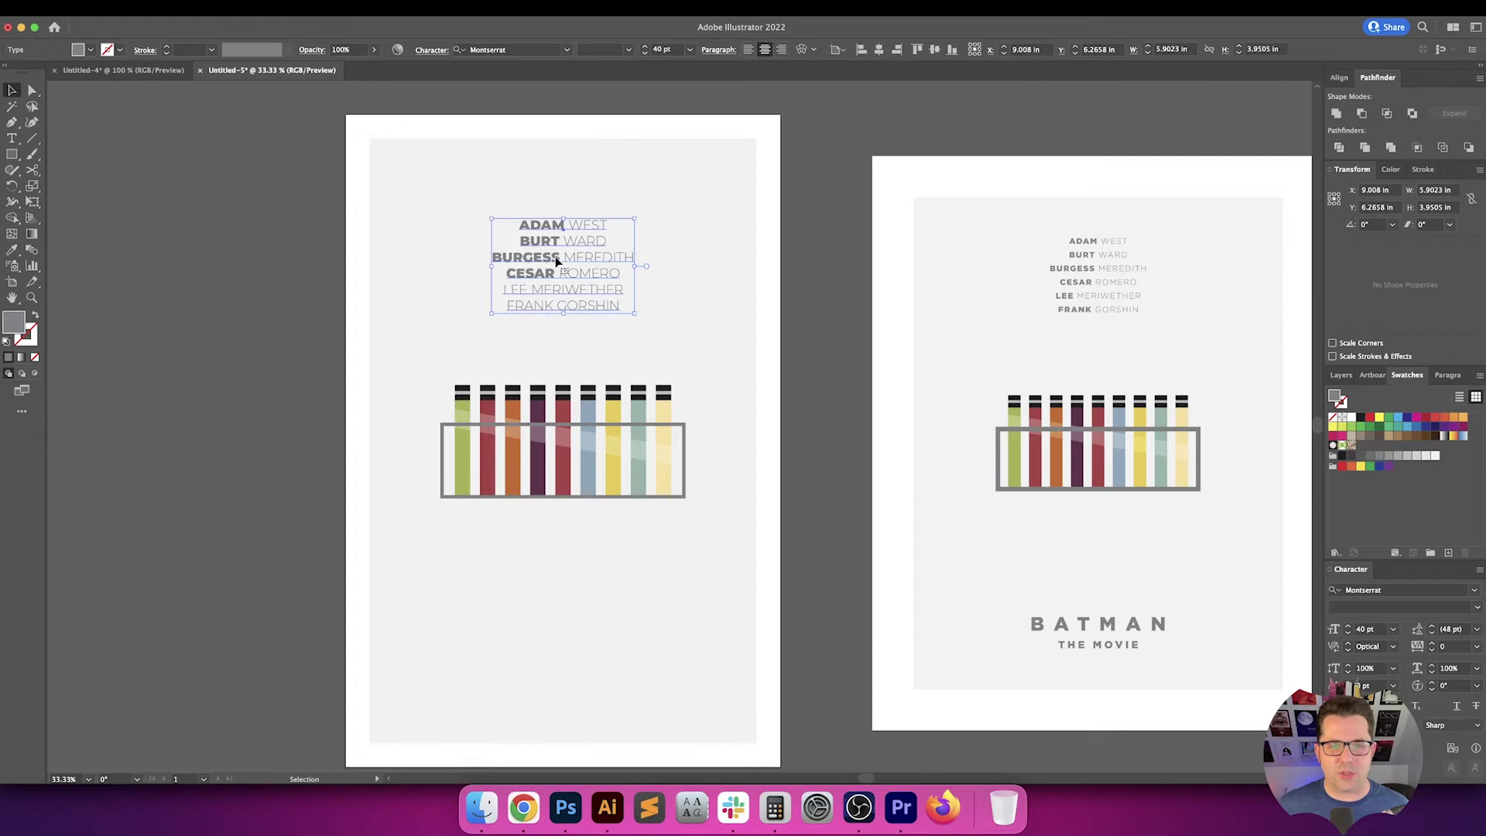
# Copy the heavy type style of the bold first names onto the word "LEE" with the Eyedropper
pyautogui.press('t')
pyautogui.moveTo(527, 289); pyautogui.dragTo(503, 289)
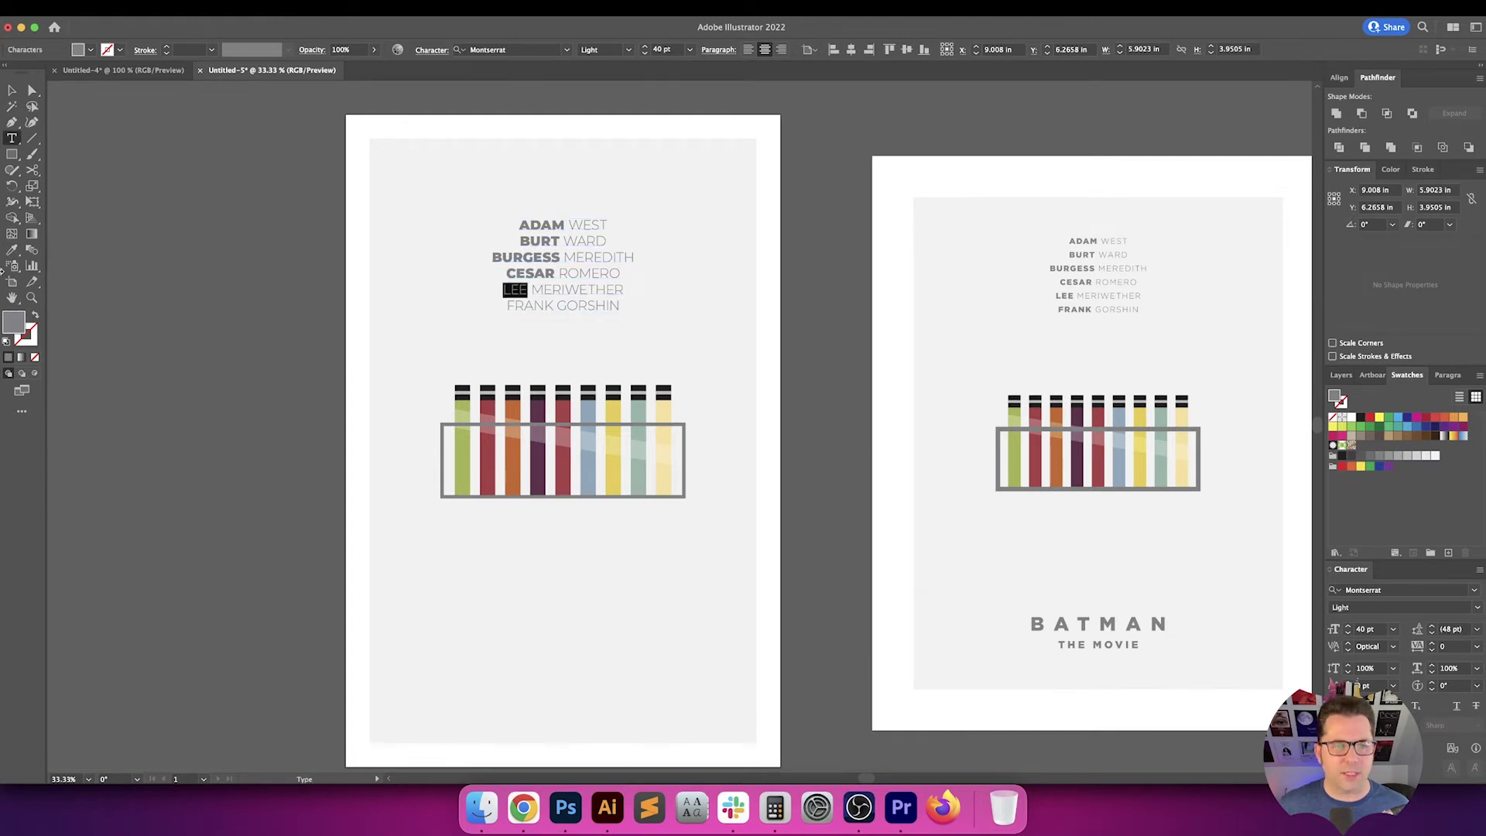
pyautogui.click(11, 250)
pyautogui.click(548, 240)
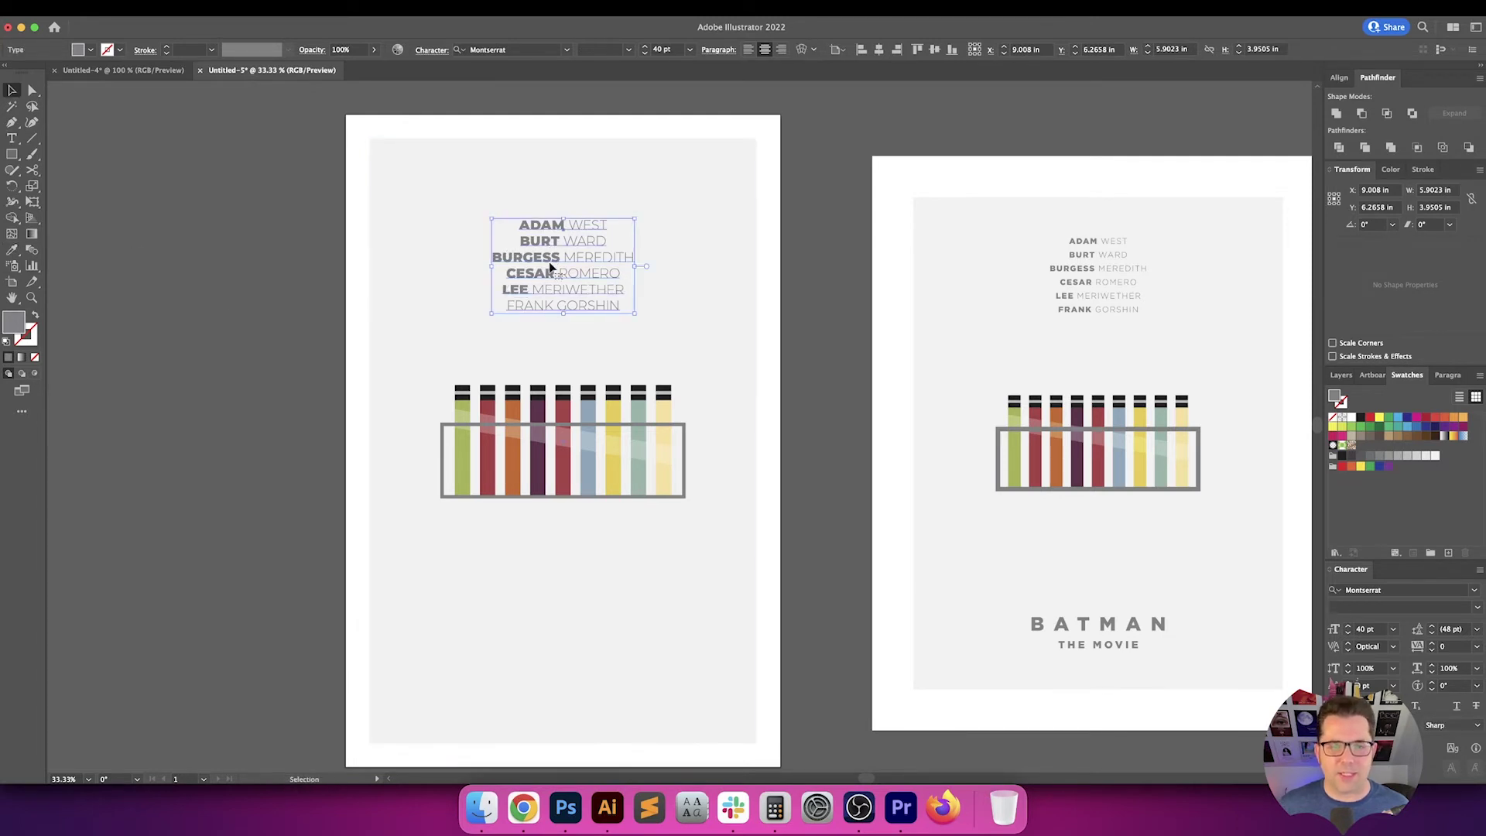
# Copy the heavy type style of "ADAM" onto the word "FRANK" with the Eyedropper
pyautogui.press('t')
pyautogui.moveTo(554, 306); pyautogui.dragTo(328, 314)
pyautogui.click(12, 249)
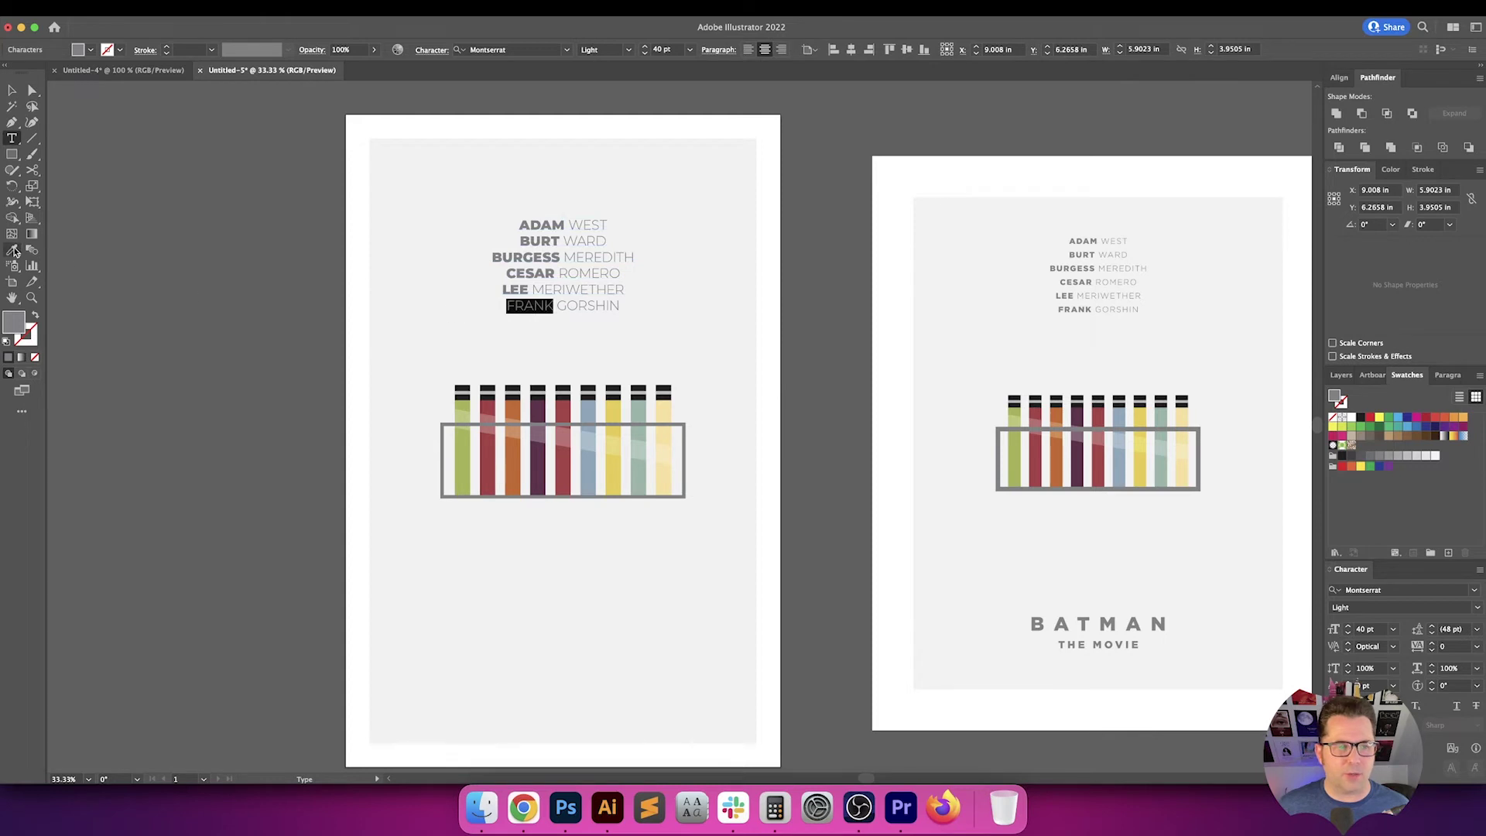
pyautogui.click(553, 226)
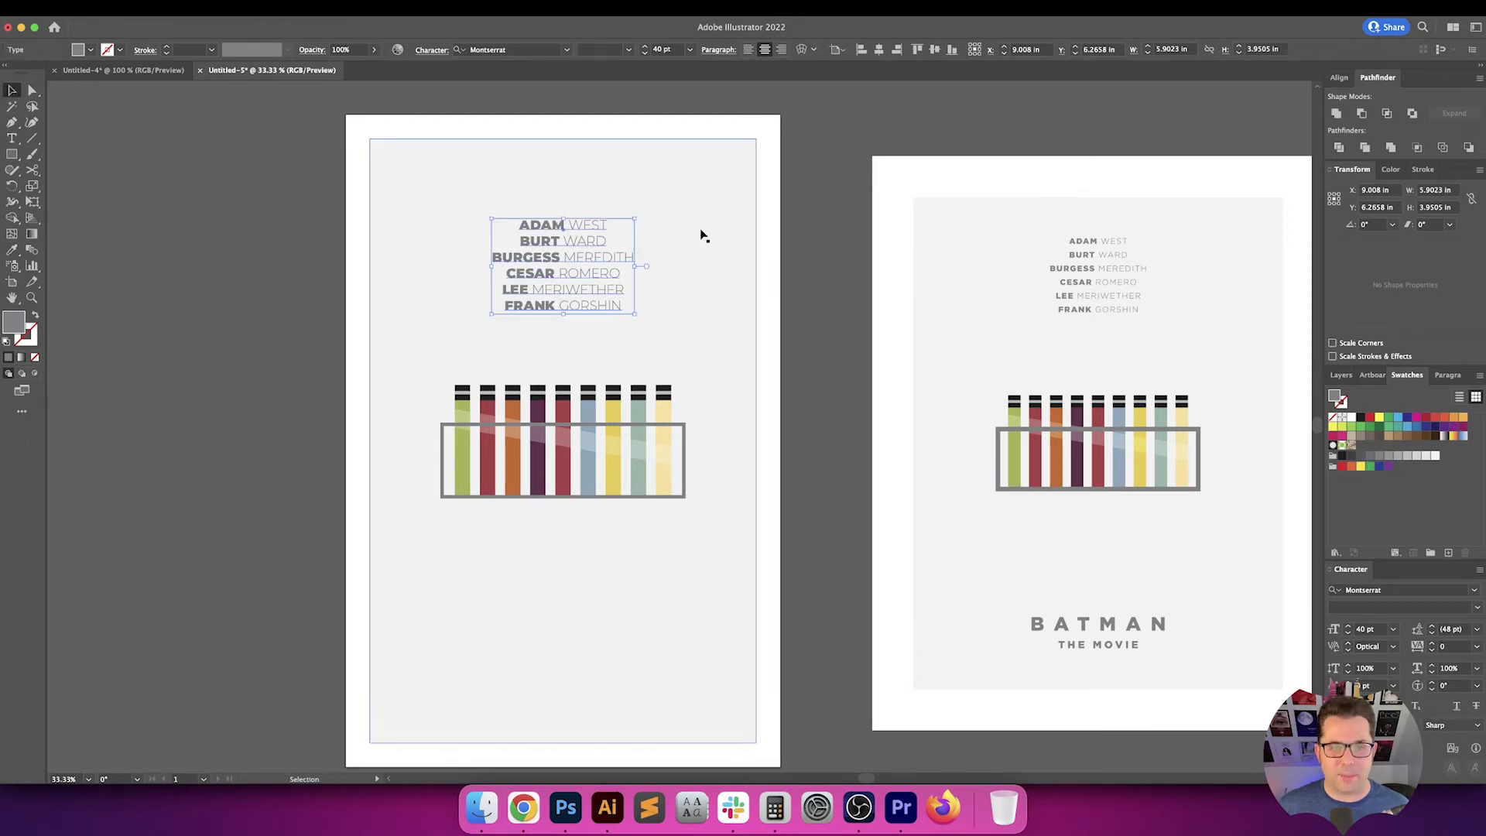
pyautogui.press('v')
pyautogui.click(855, 270)
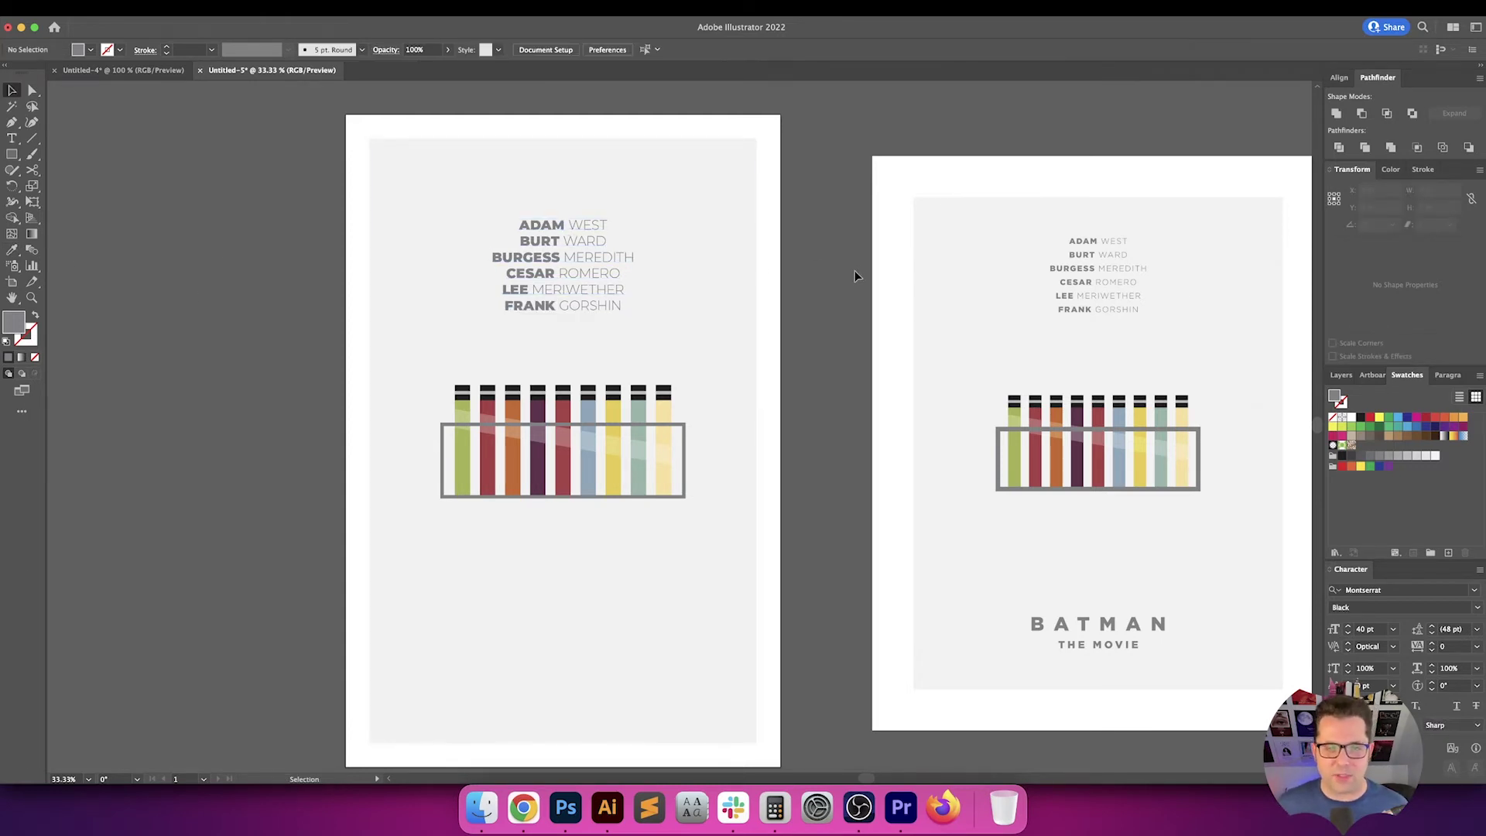
# Set the cast text's font size to 30 pt and its leading to 50 pt
pyautogui.click(623, 273)
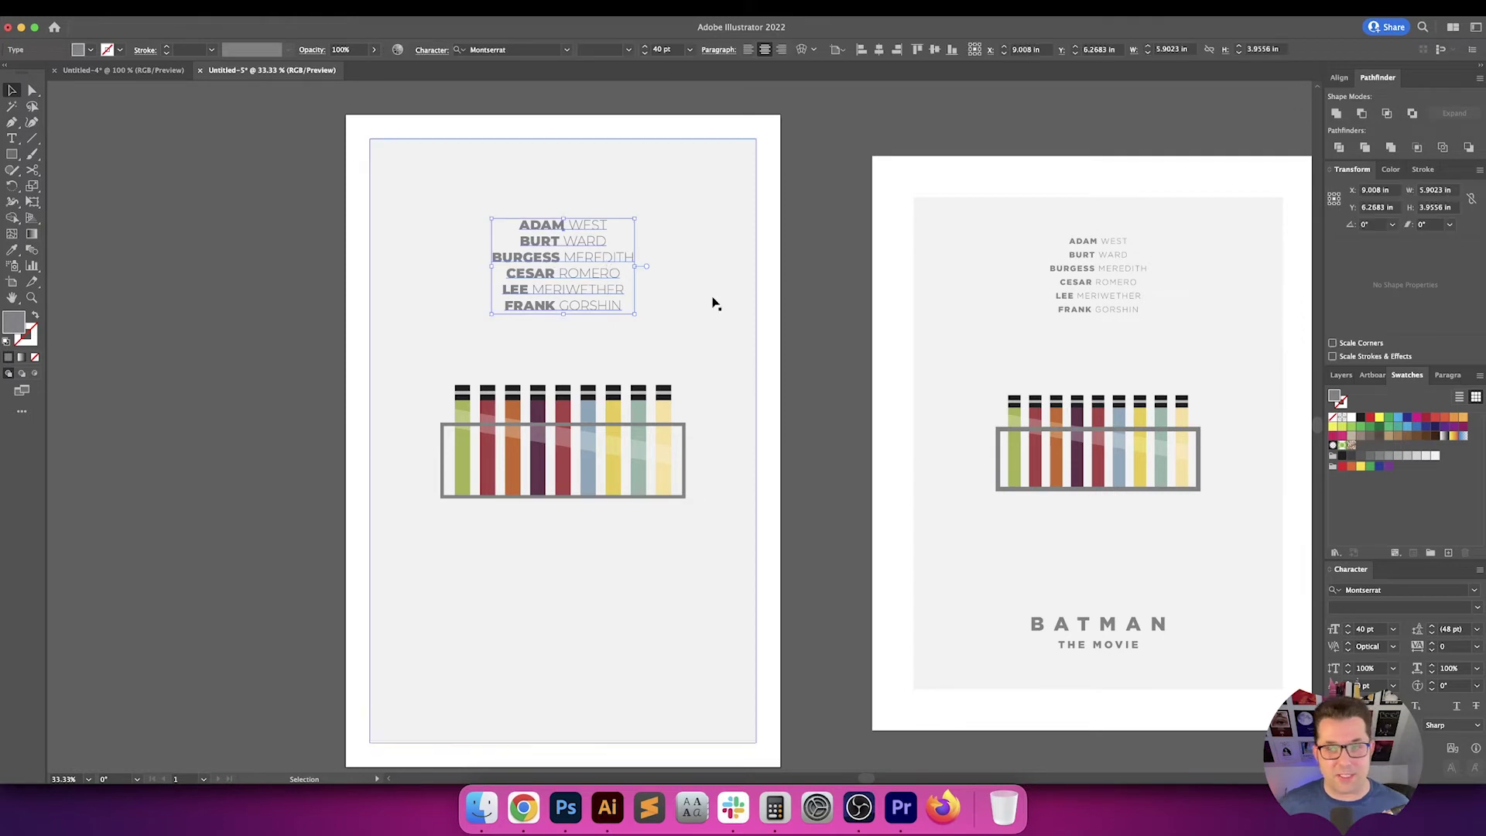
pyautogui.click(667, 50)
pyautogui.write('30')
pyautogui.press('Return')
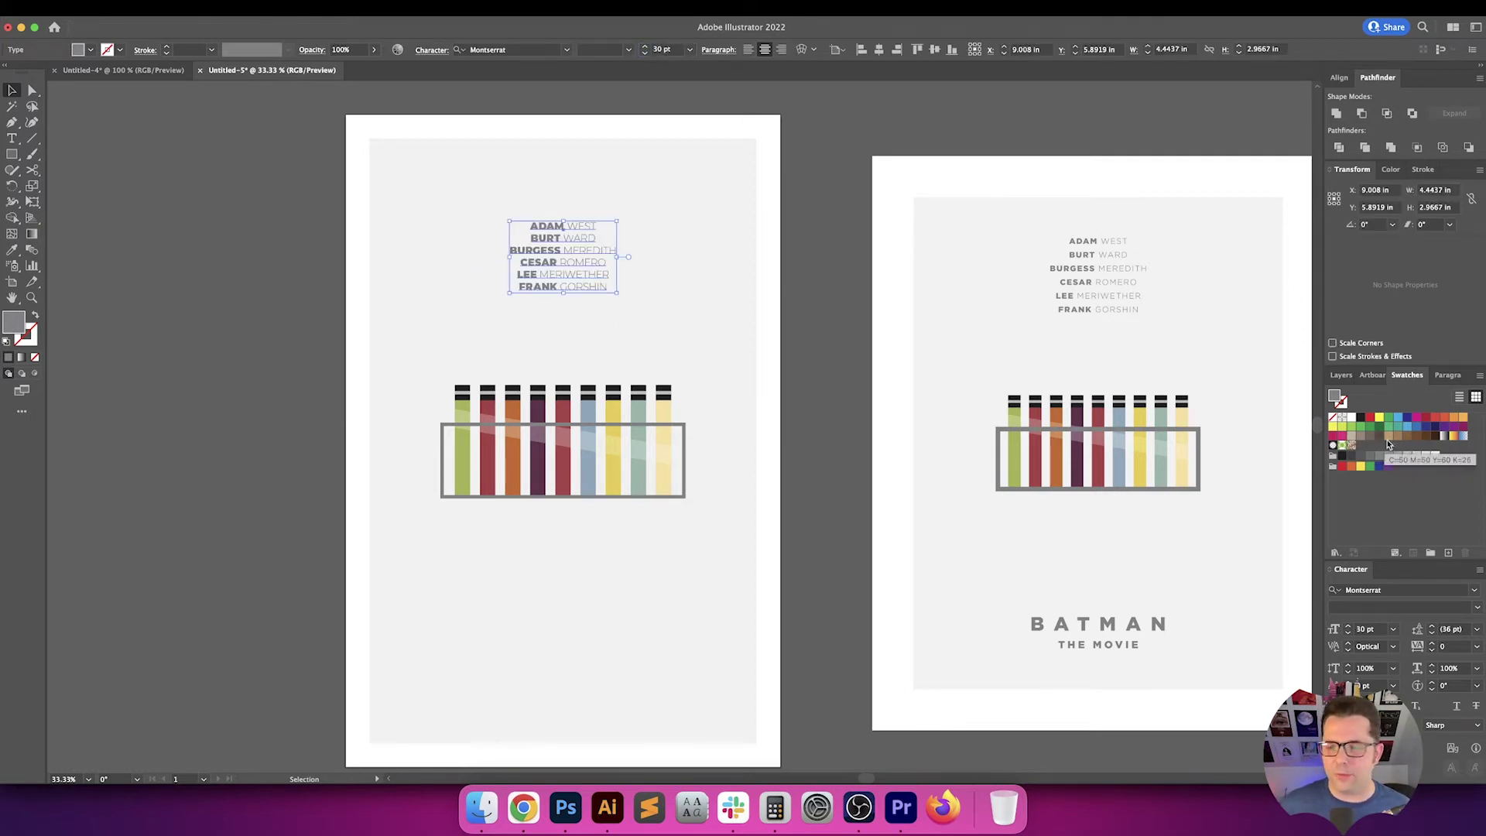
pyautogui.click(1455, 630)
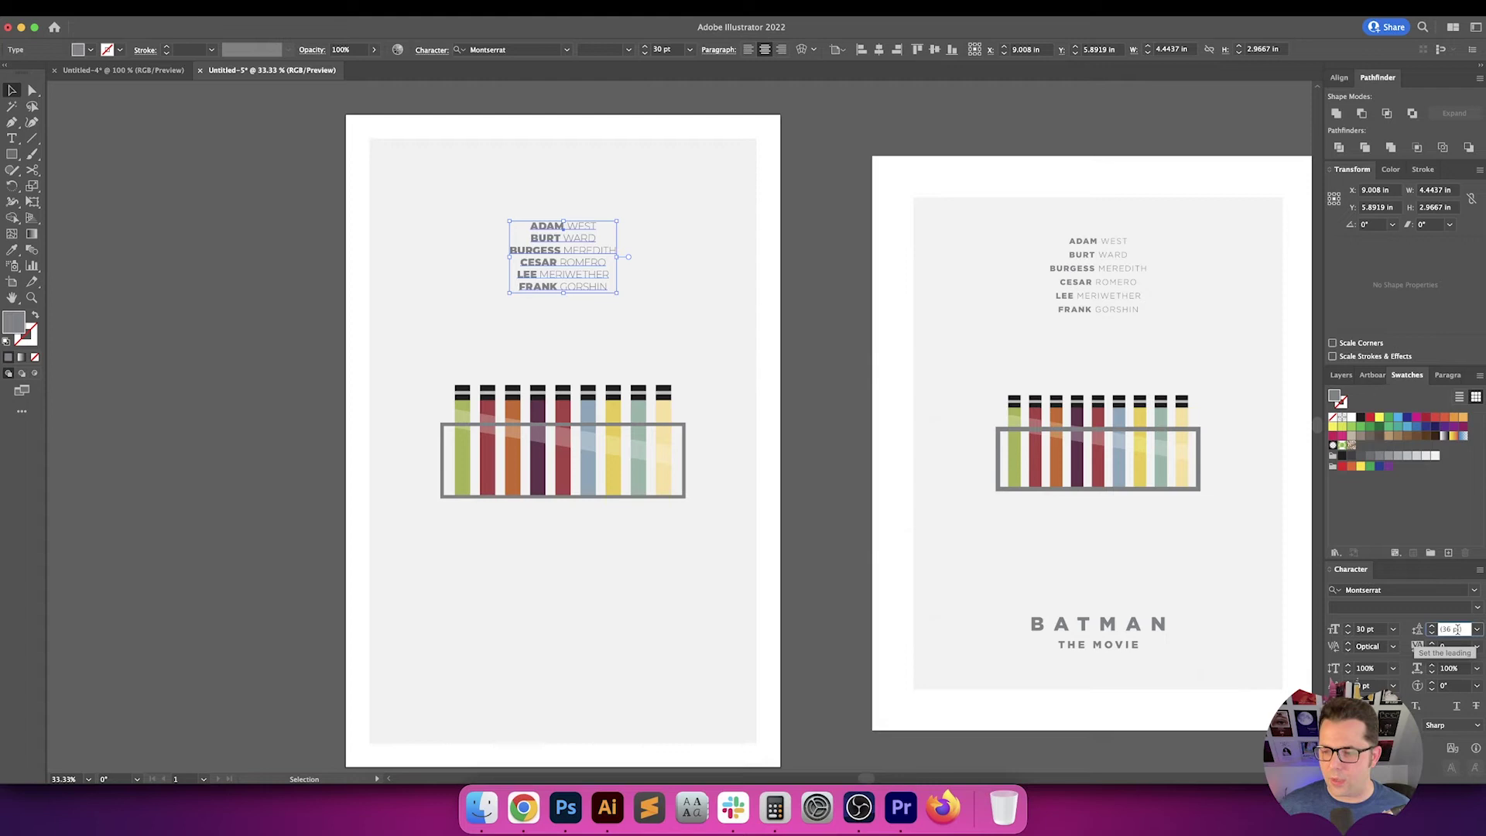
pyautogui.write('50')
pyautogui.press('Return')
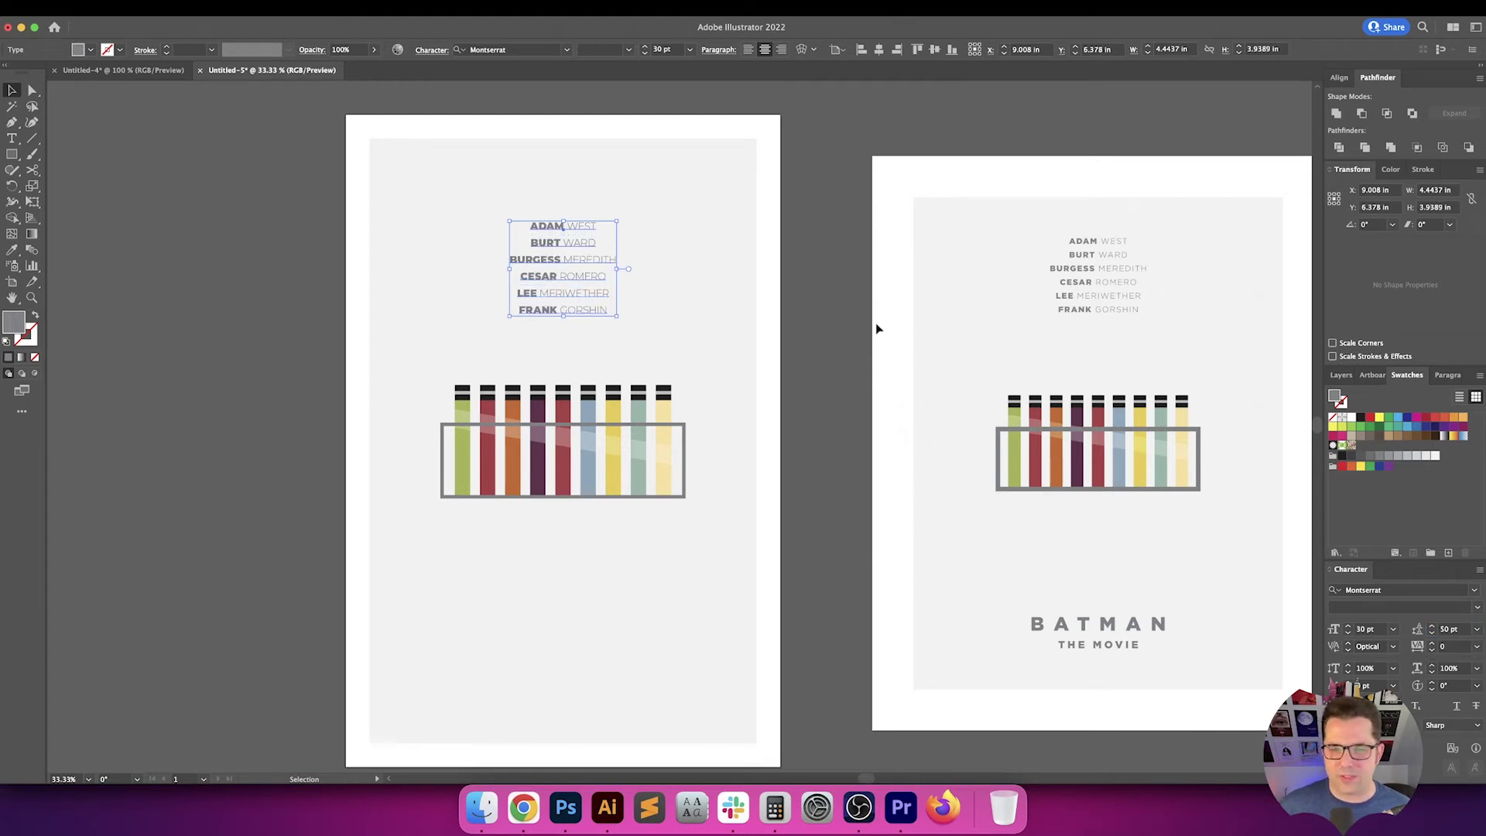
# Centre the cast text horizontally and place it 2 in below the artboard's upper edge using top alignment and Move
pyautogui.click(879, 53)
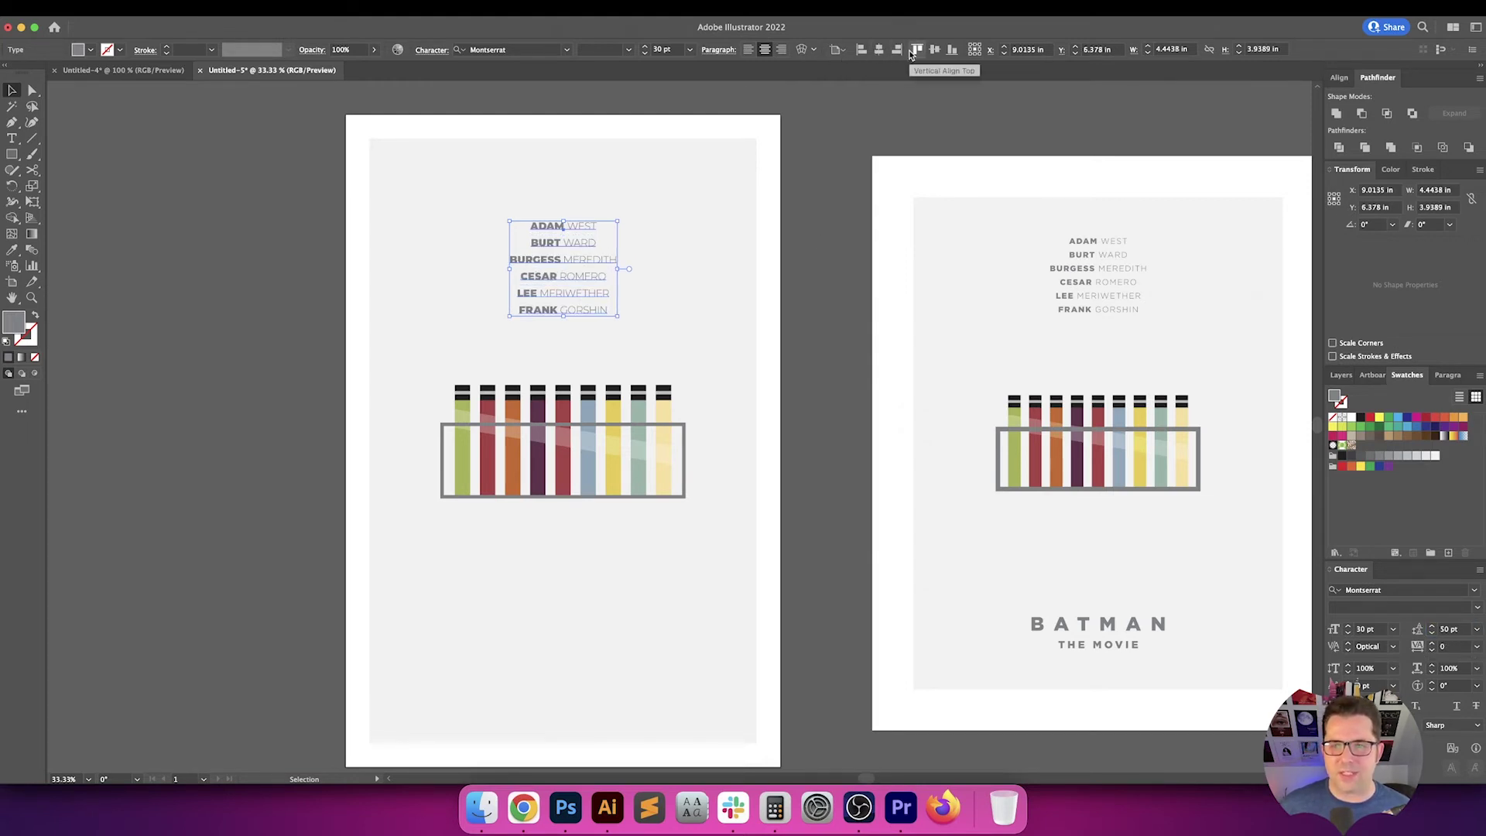
pyautogui.click(917, 49)
pyautogui.press('Return')
pyautogui.write('0')
pyautogui.press('Tab')
pyautogui.write('2')
pyautogui.press('Tab')
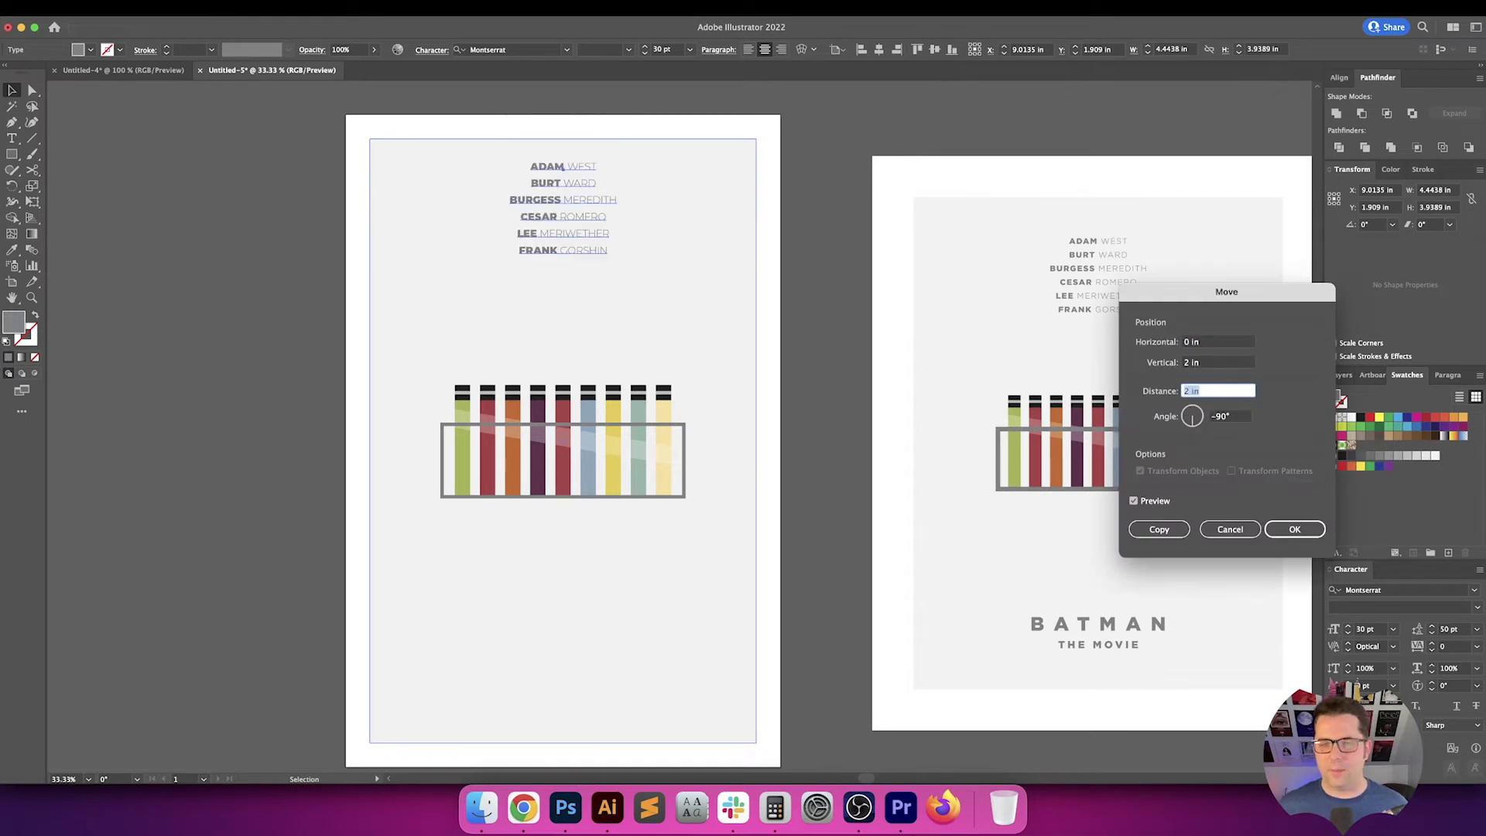
pyautogui.press('Return')
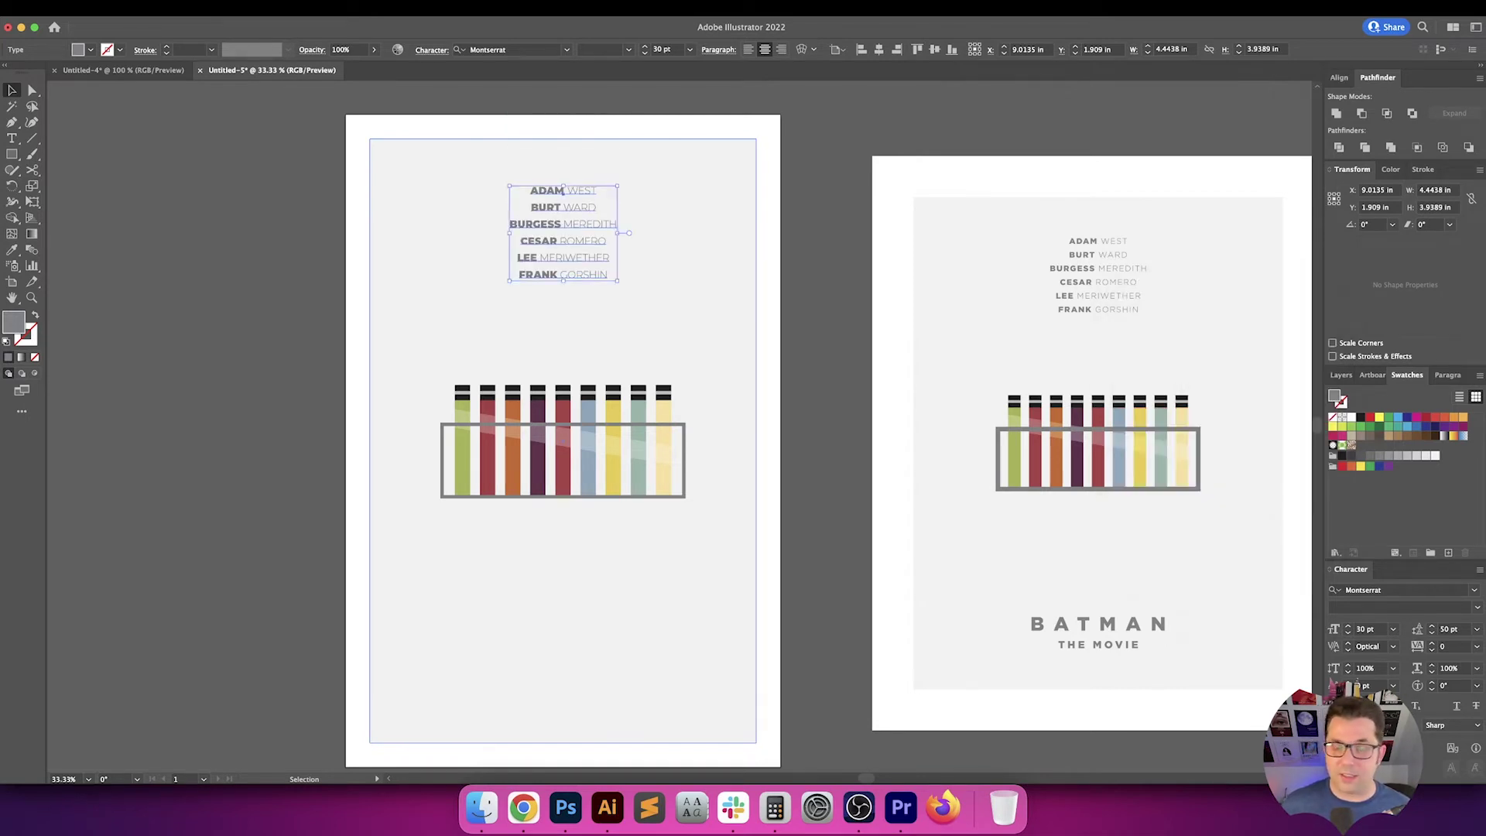
pyautogui.click(843, 292)
# Duplicate the cast text block straight down into the empty area below the test tube rack
pyautogui.scroll(-1, 844, 292)
pyautogui.hscroll(1, 844, 293)
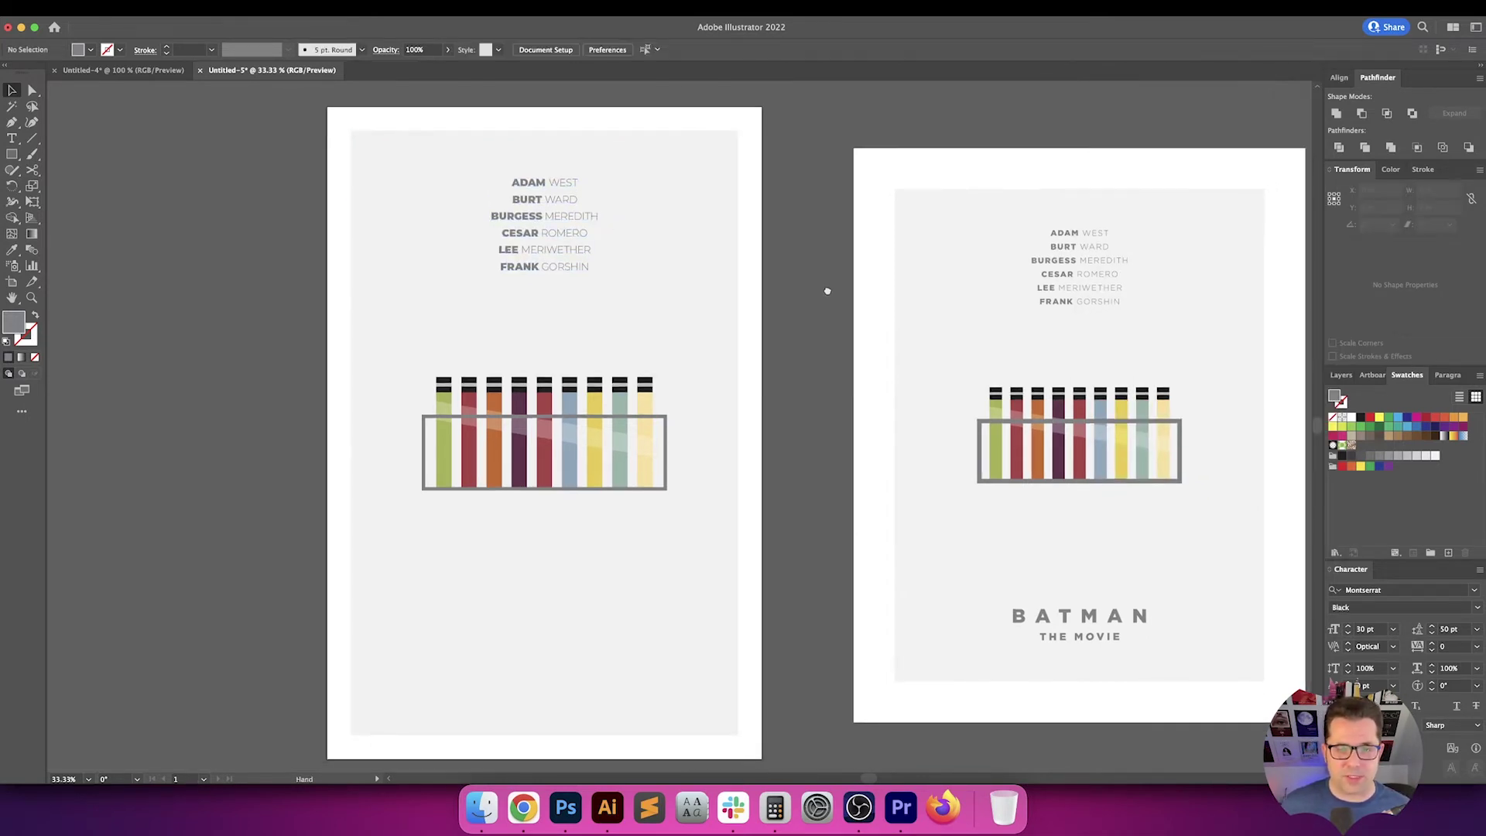
pyautogui.click(549, 261)
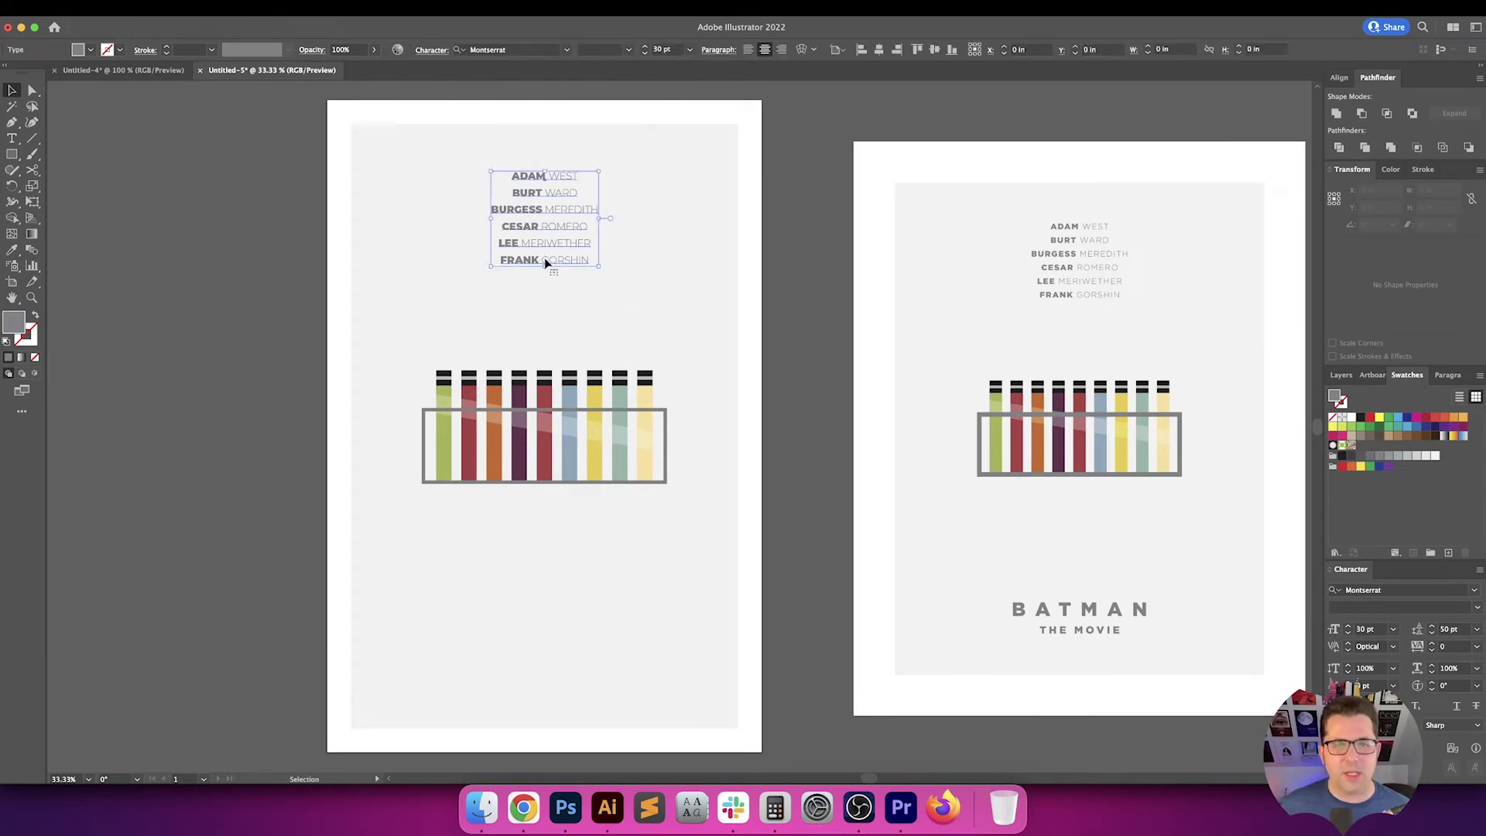
pyautogui.click(793, 265)
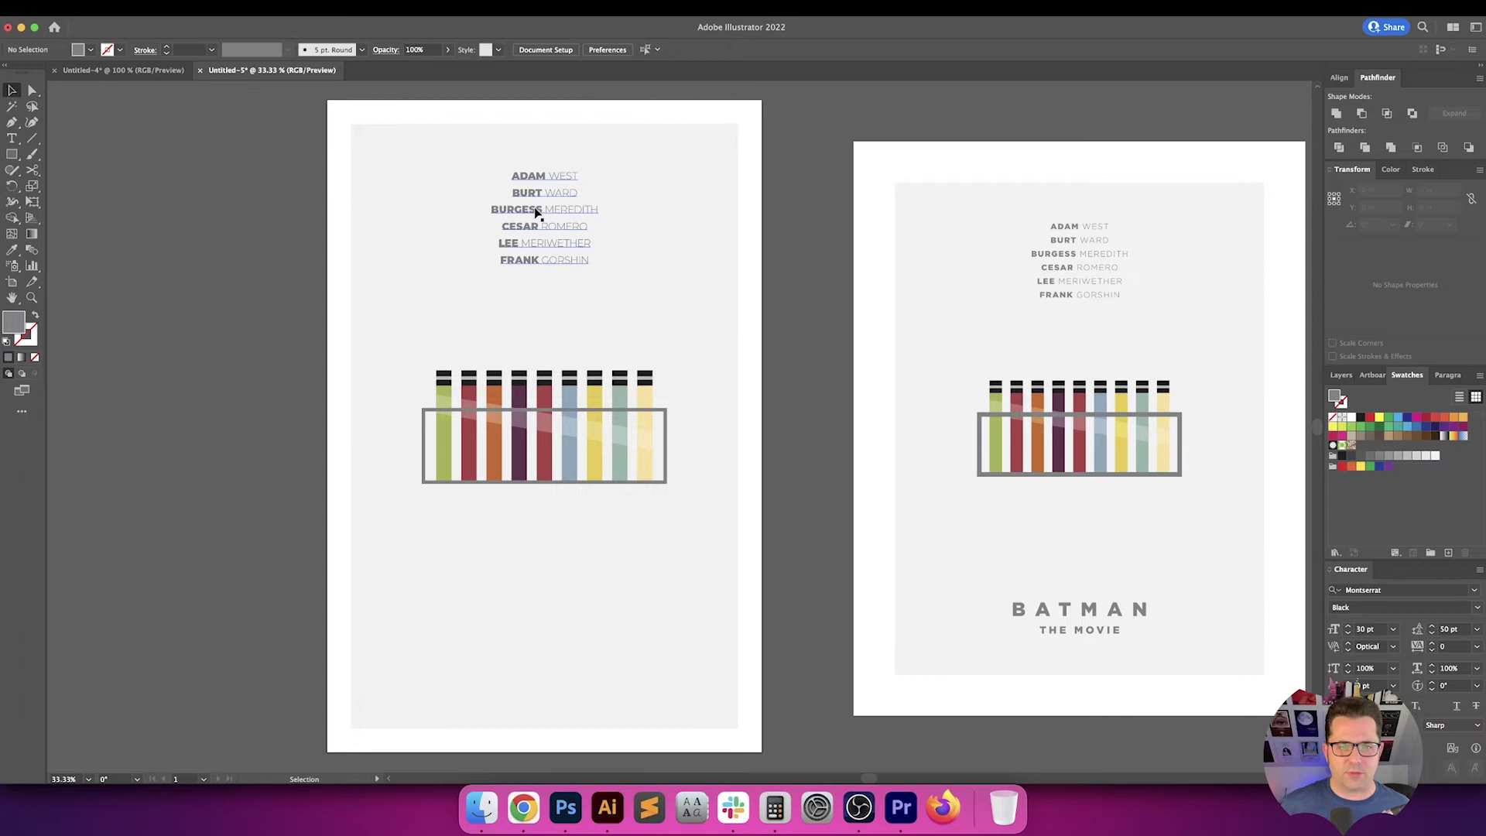
pyautogui.moveTo(541, 210); pyautogui.dragTo(543, 600)
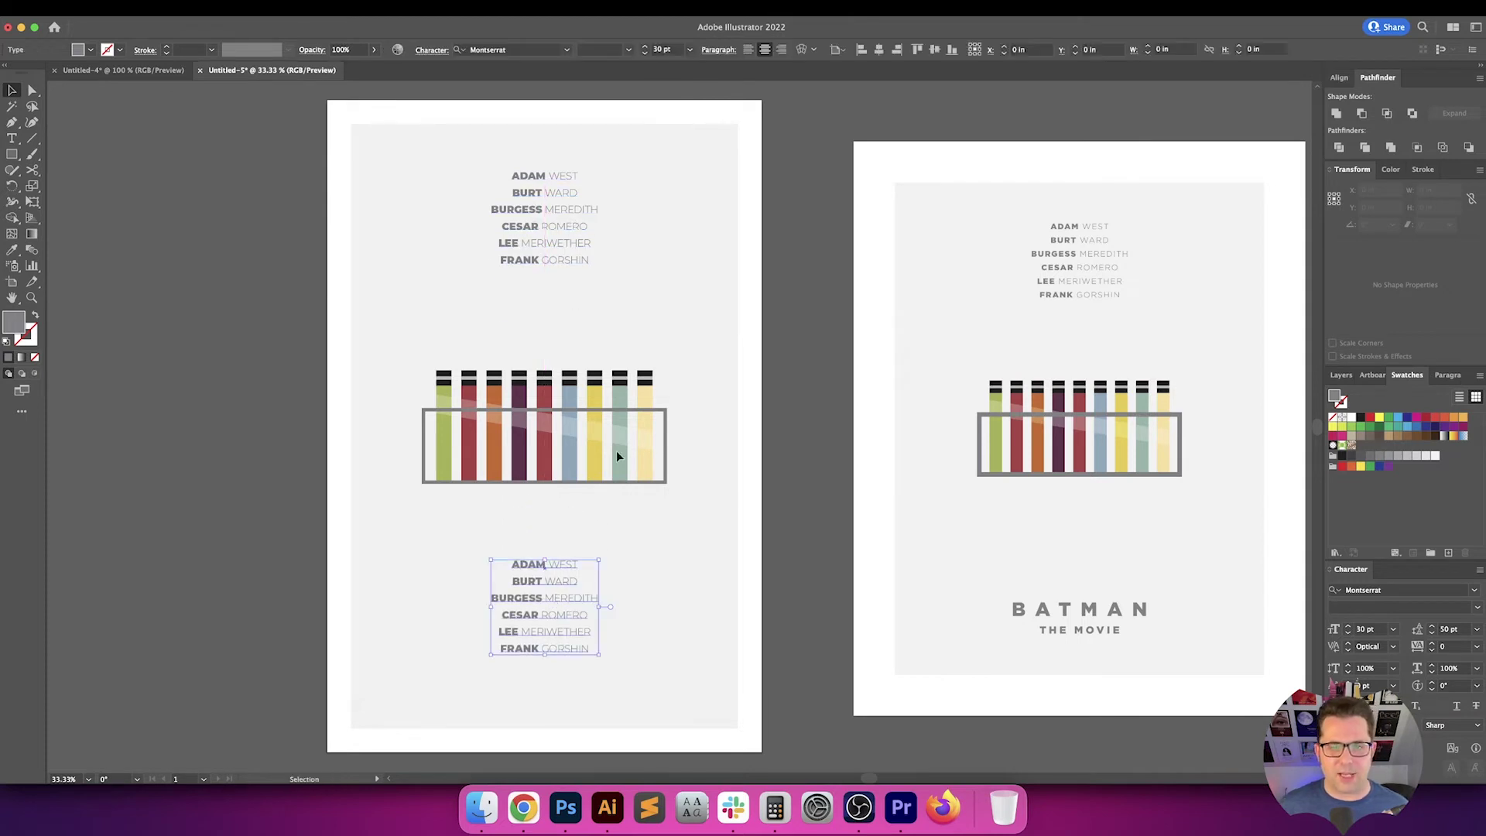
# Align the duplicated cast text to the artboard's lower edge and move it up 3 in
pyautogui.click(953, 51)
pyautogui.press('Return')
pyautogui.press('Tab')
pyautogui.write('-2')
pyautogui.press('Tab')
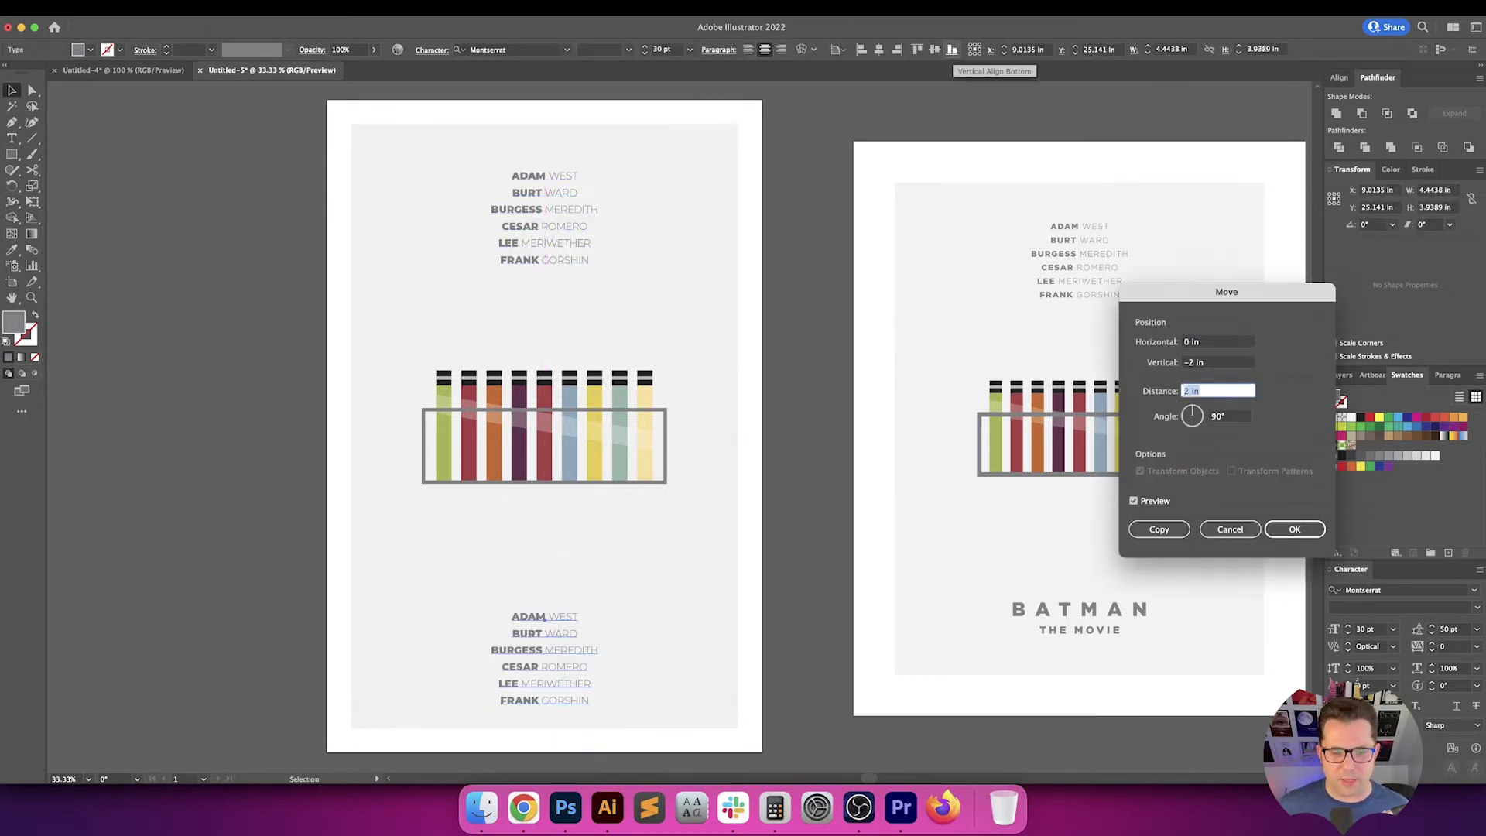
pyautogui.write('3')
pyautogui.press('Return')
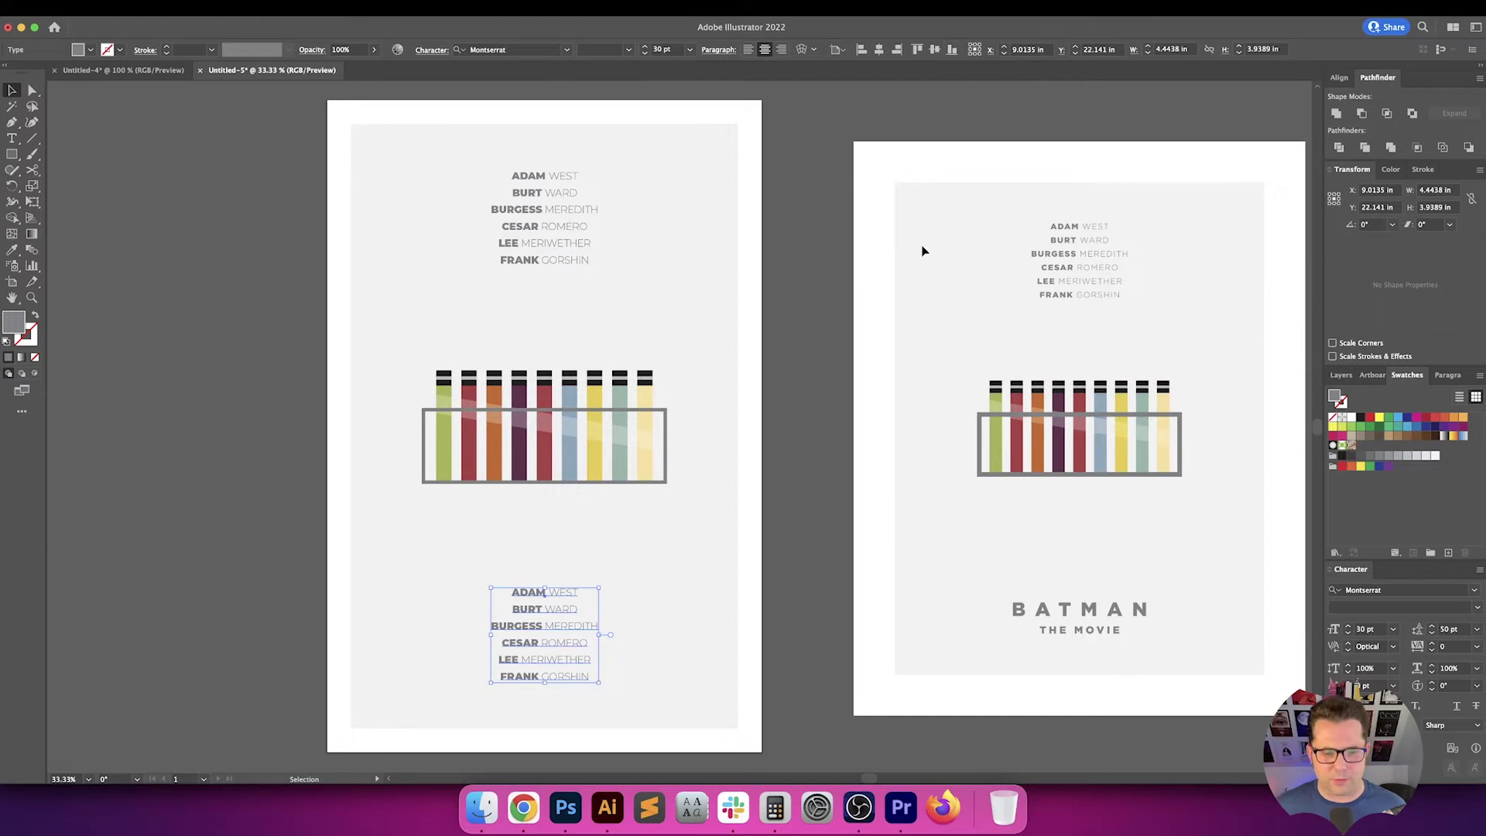
# Replace the whole duplicated cast text with the title "BATMAN" in the heavy style
pyautogui.doubleClick(529, 593)
pyautogui.press('super+a')
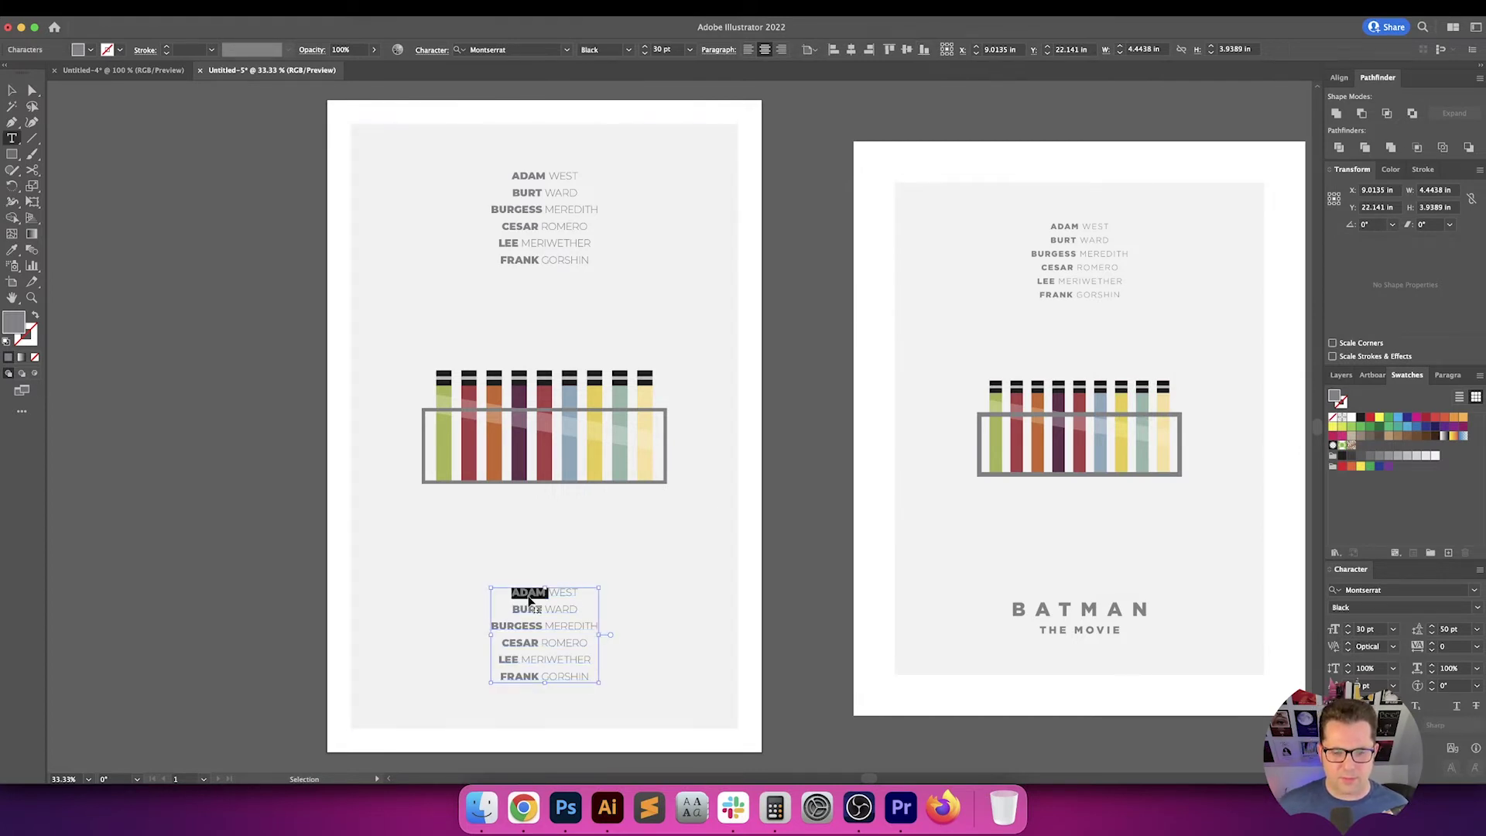
pyautogui.write('BATMAN')
pyautogui.press('Escape')
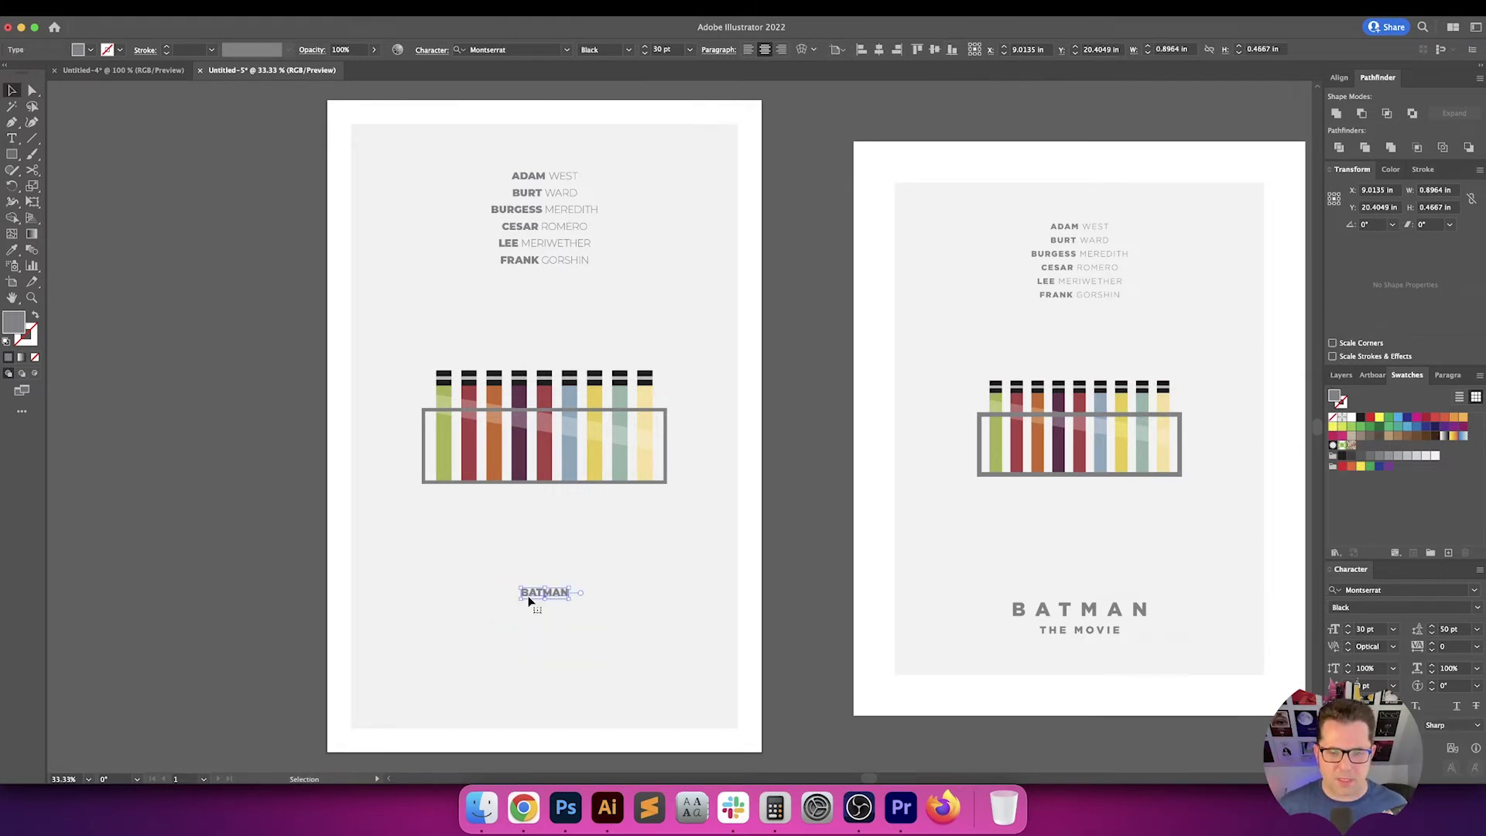
# Enlarge the "BATMAN" title to a font size of 90 pt
pyautogui.click(682, 49)
pyautogui.write('70')
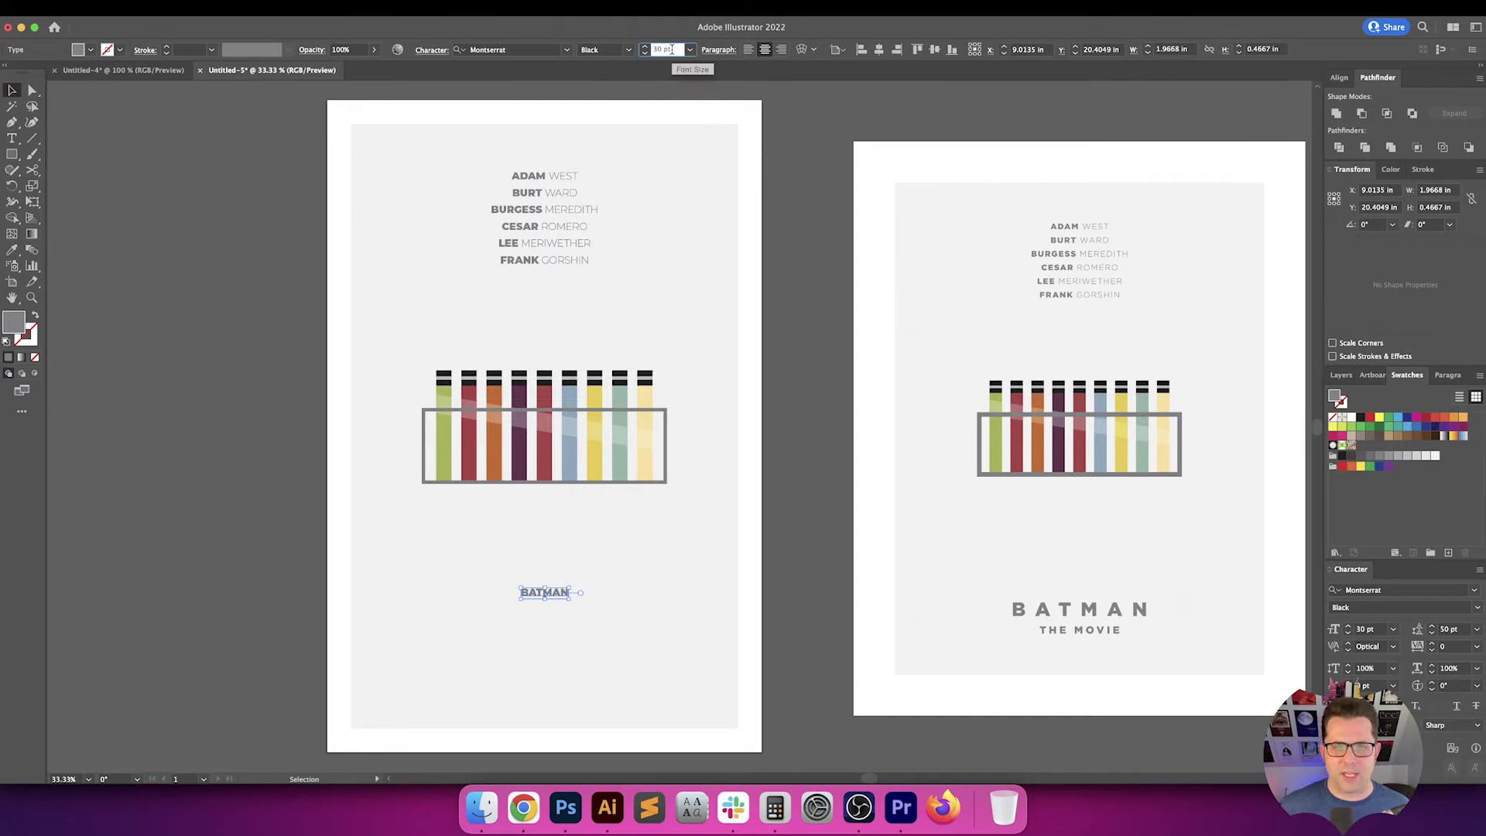
pyautogui.press('Return')
pyautogui.hotkey('shift', 'Up')
pyautogui.hotkey('shift', 'Up')
pyautogui.press('Return')
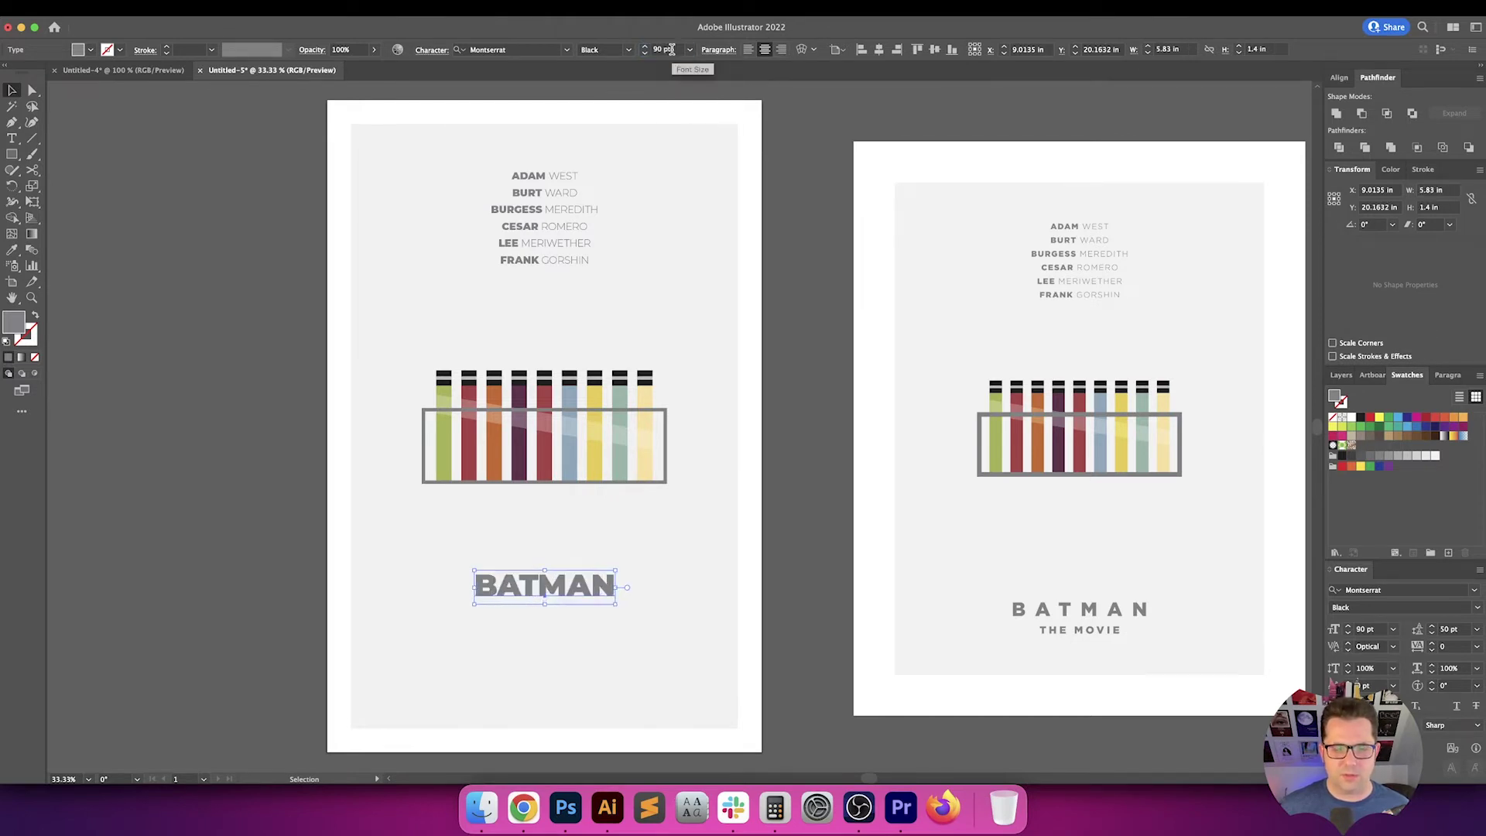
# Widen the letter spacing of the "BATMAN" title to a tracking of 500
pyautogui.click(1448, 645)
pyautogui.press('Up')
pyautogui.press('Up')
pyautogui.press('Up')
pyautogui.press('Up')
pyautogui.press('Up')
pyautogui.press('Up')
pyautogui.press('Up')
pyautogui.press('Up')
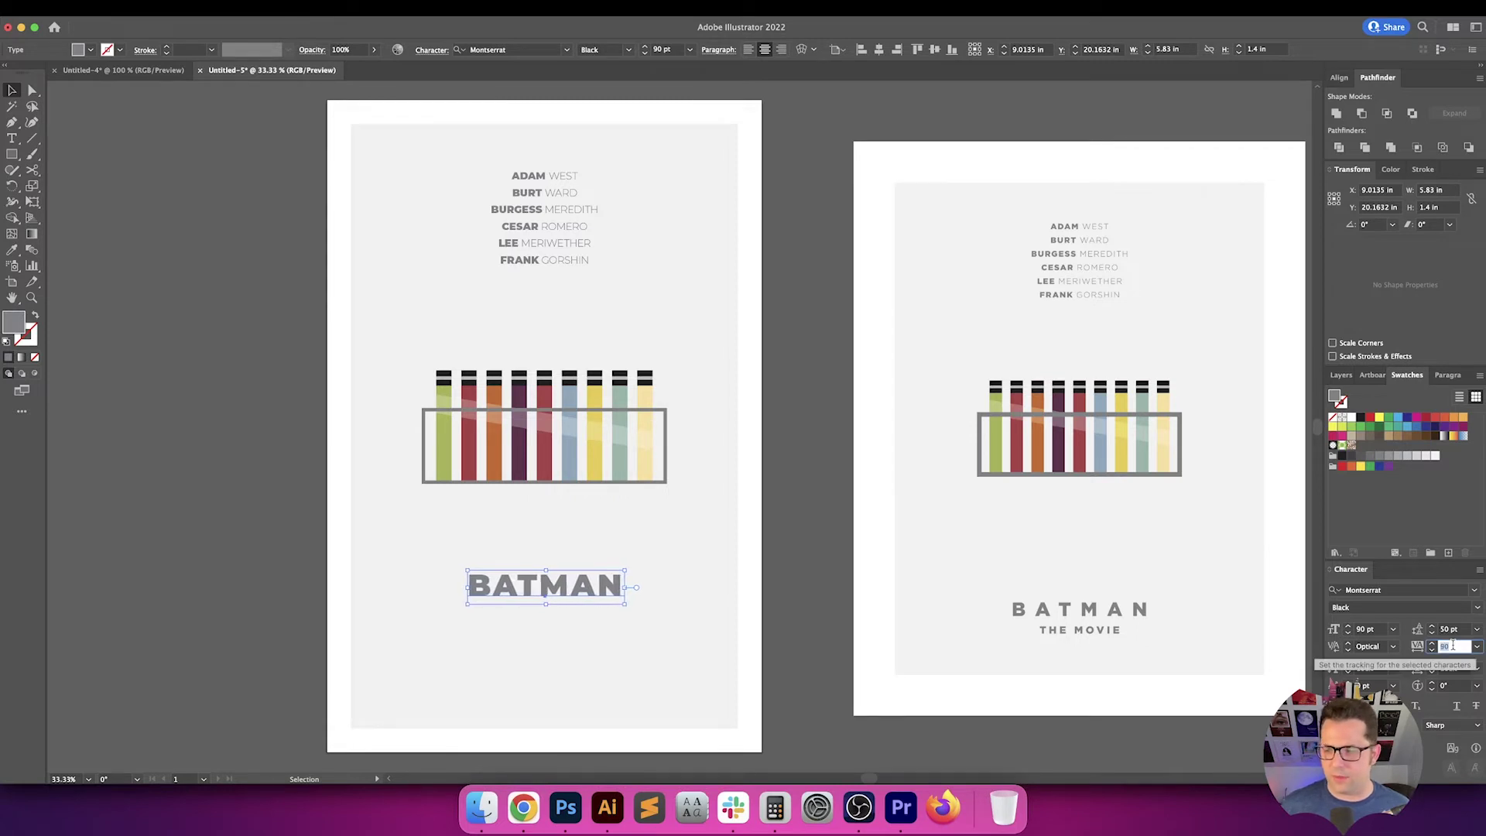
pyautogui.press('Up')
pyautogui.press('Up')
pyautogui.press('Up')
pyautogui.press('Up')
pyautogui.press('Up')
pyautogui.press('Up')
pyautogui.press('Up')
pyautogui.press('Up')
pyautogui.press('Up')
pyautogui.press('Up')
pyautogui.press('Up')
pyautogui.press('Up')
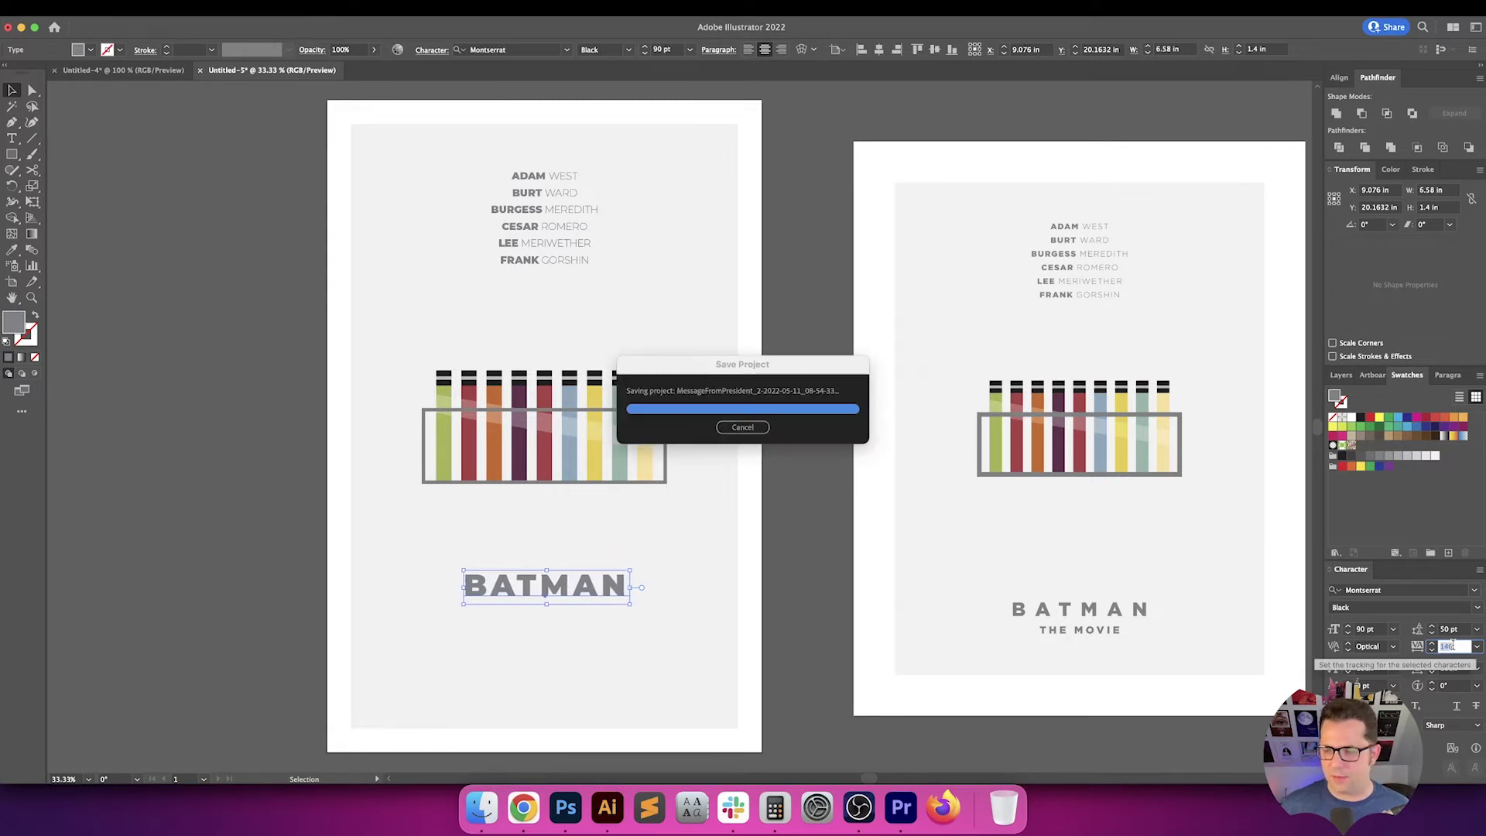
pyautogui.write('500')
pyautogui.press('Return')
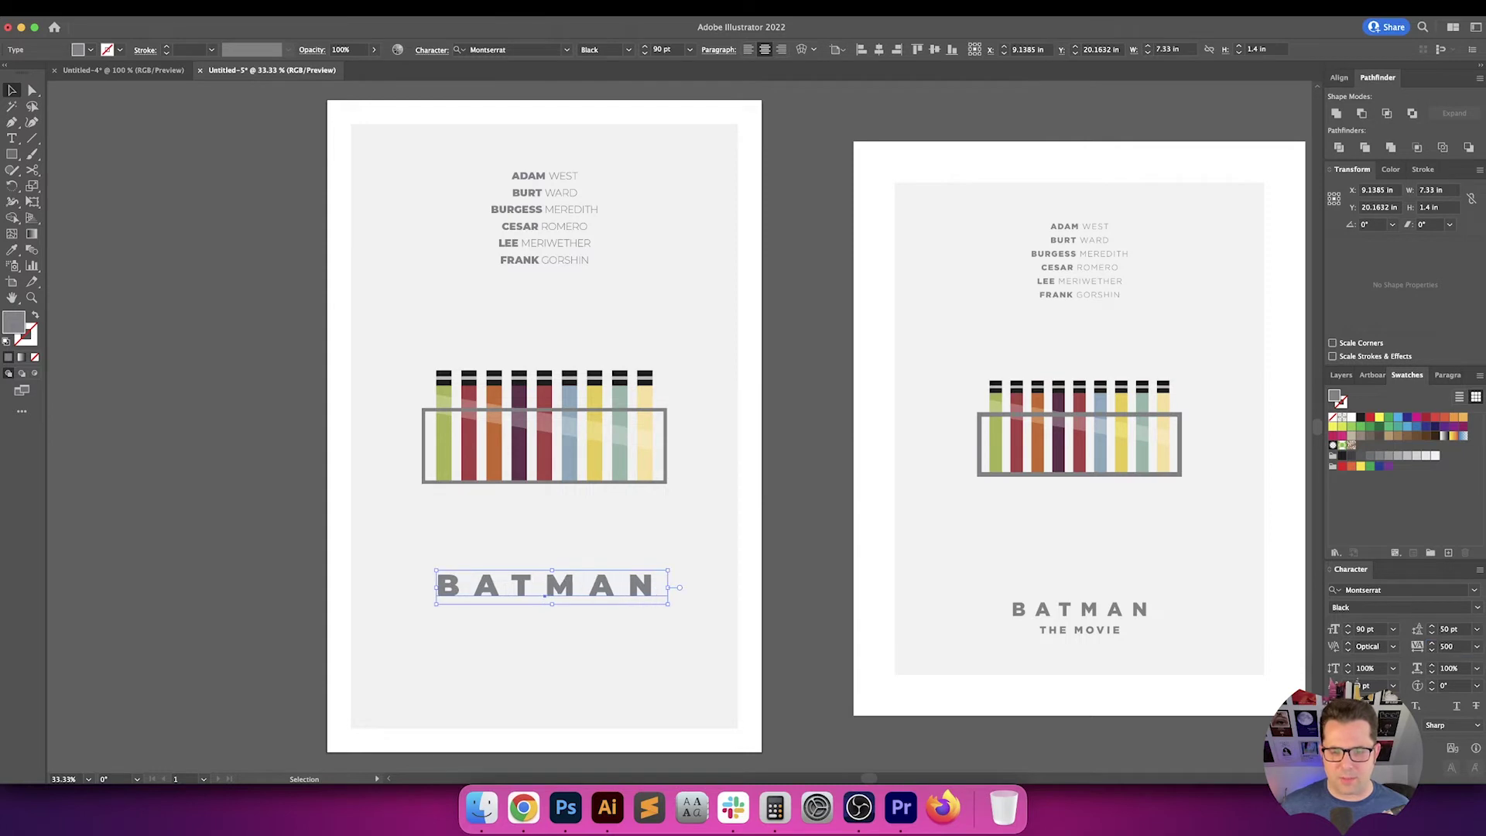
# Set the tracking of the "BATMAN" title to 400
pyautogui.click(1449, 648)
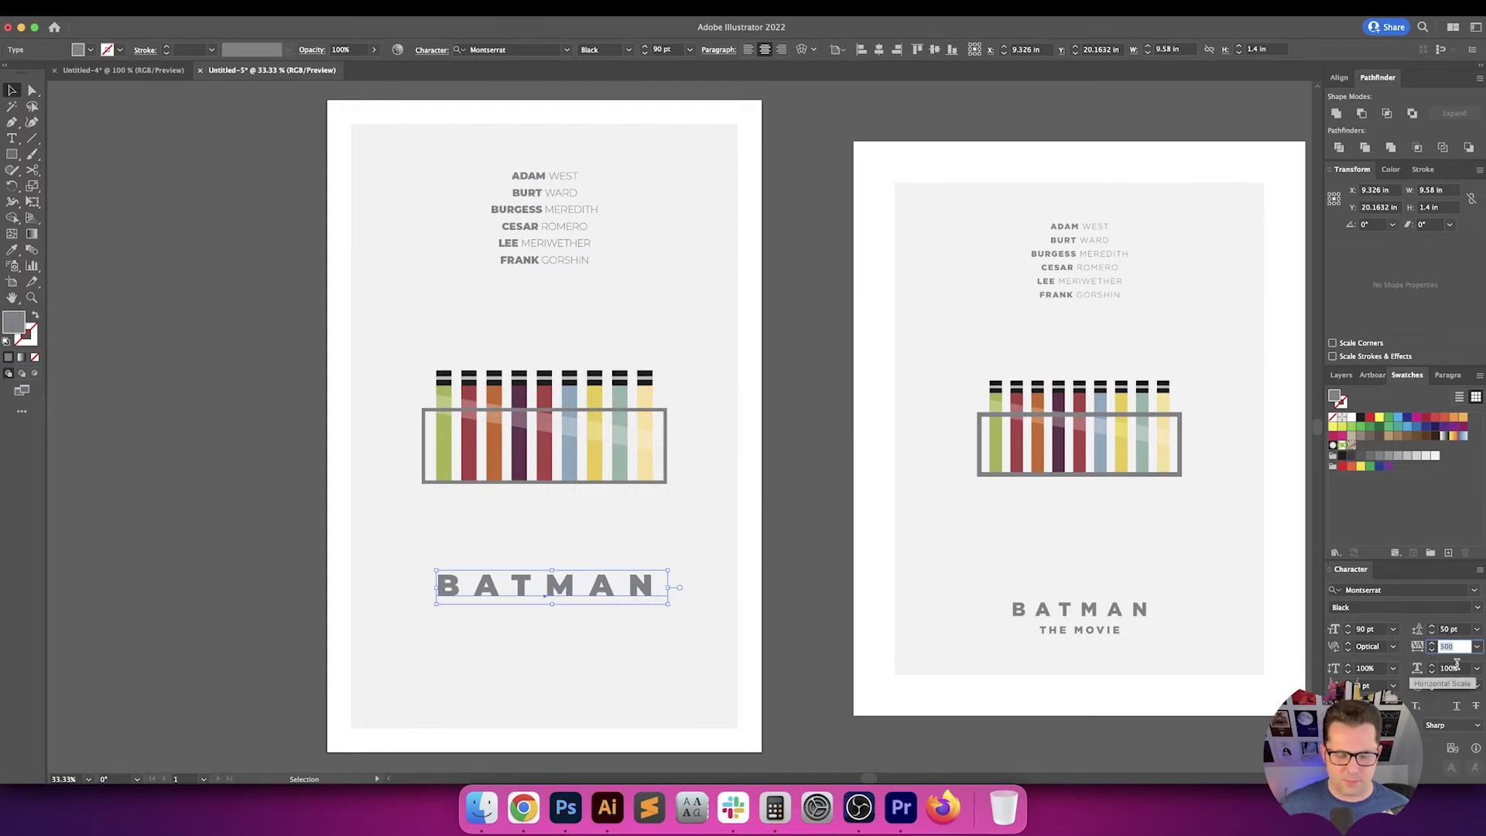
pyautogui.write('0')
pyautogui.press('Return')
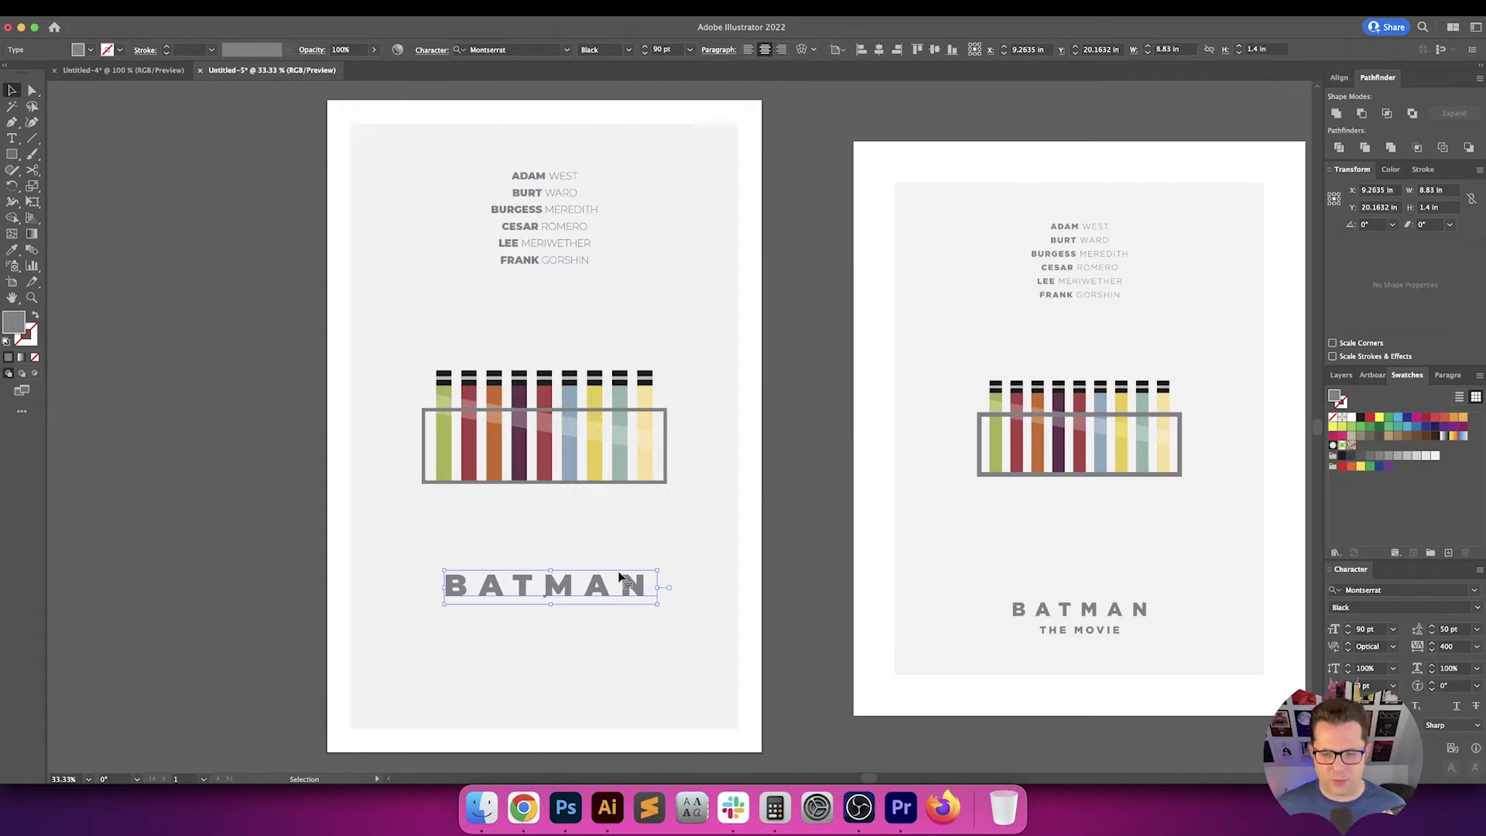
# Set the "BATMAN" title's font size to 120 pt and centre the title horizontally
pyautogui.write('70')
pyautogui.press('Return')
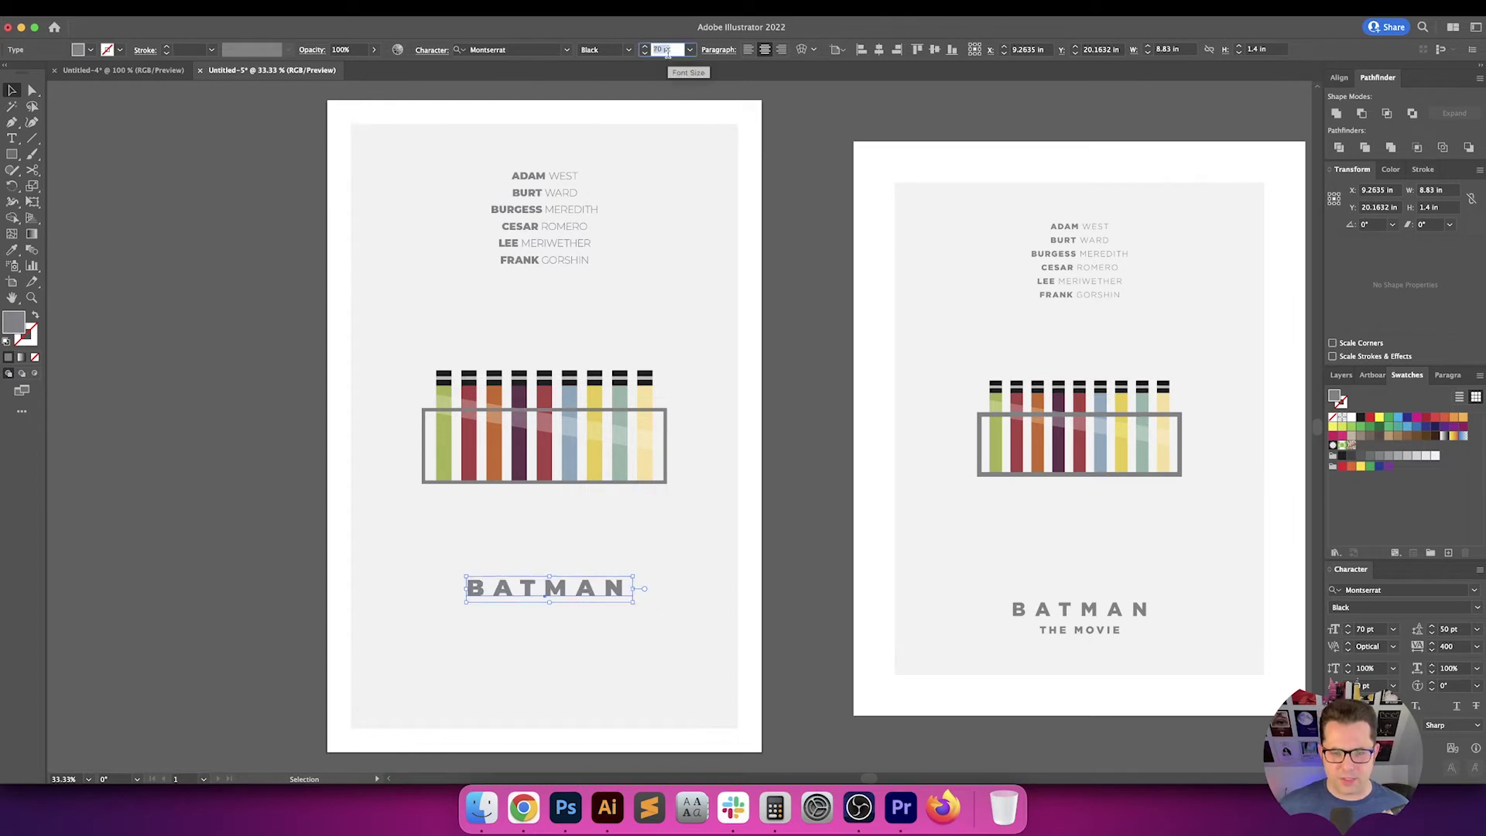
pyautogui.hotkey('shift', 'Up')
pyautogui.hotkey('shift', 'Up')
pyautogui.hotkey('shift', 'Up')
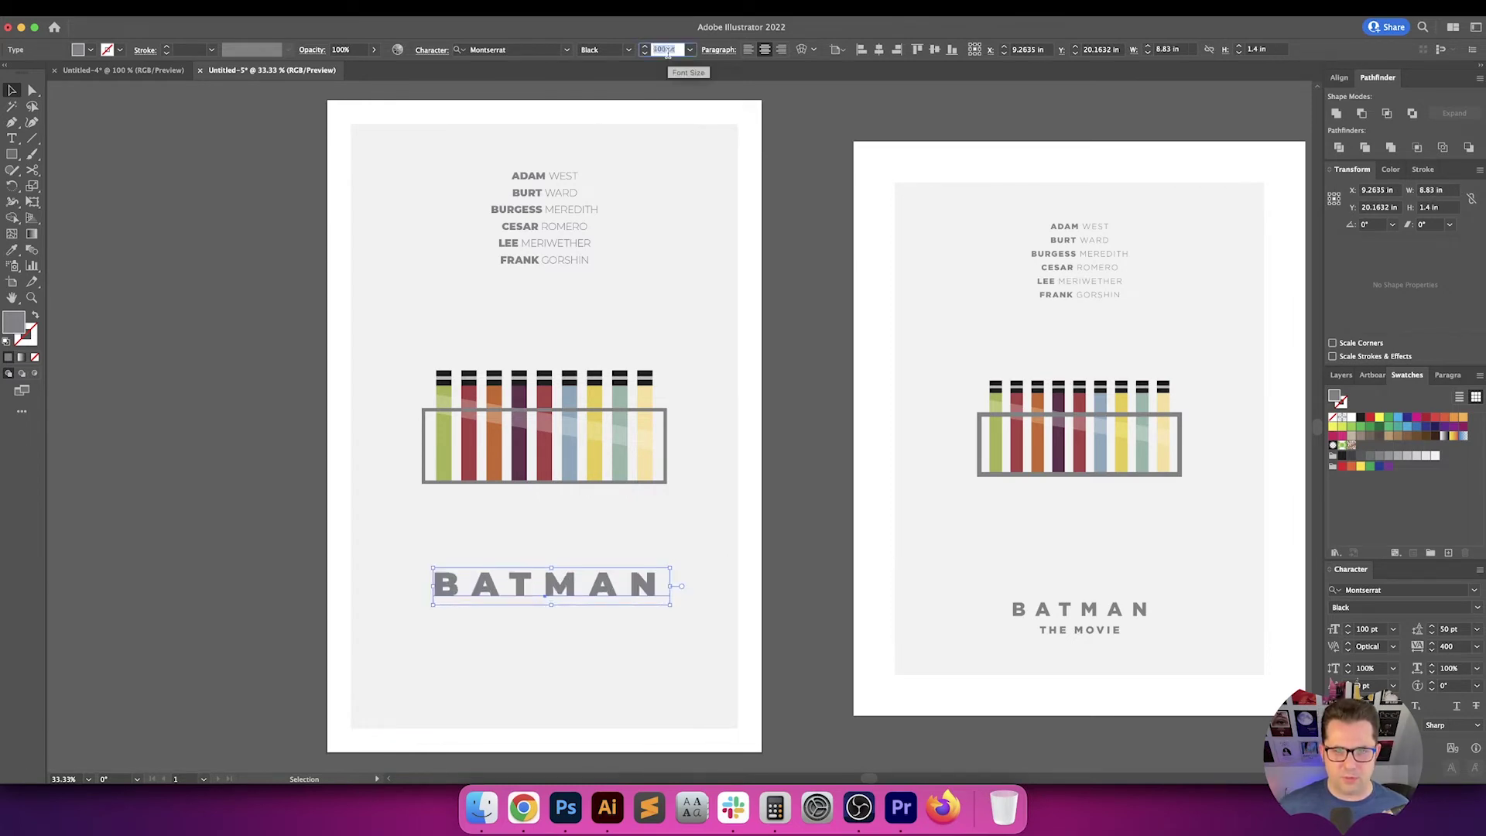
pyautogui.hotkey('shift', 'Down')
pyautogui.hotkey('shift', 'Up')
pyautogui.hotkey('shift', 'Up')
pyautogui.hotkey('shift', 'Up')
pyautogui.press('Return')
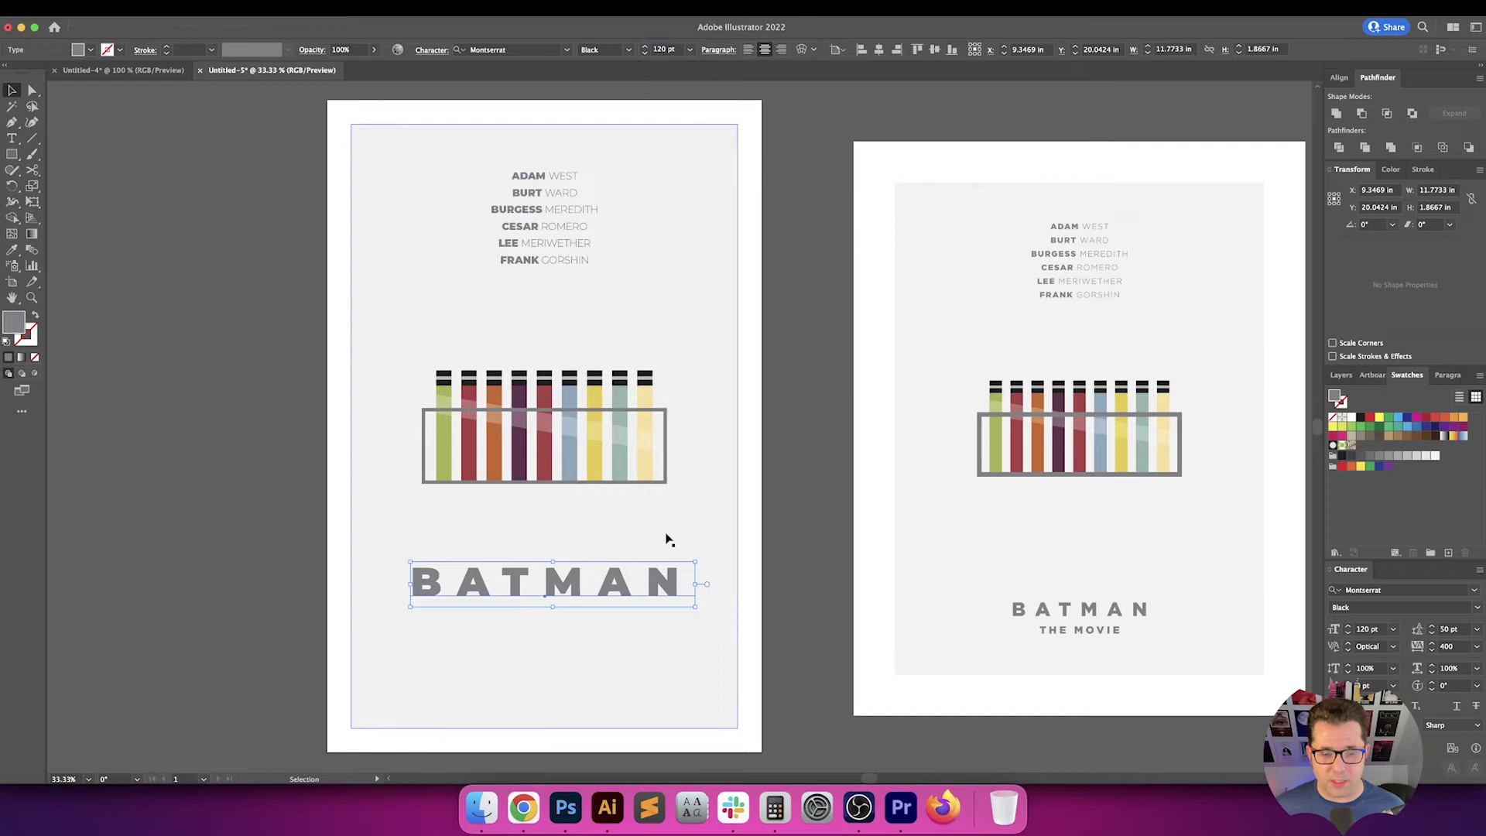
pyautogui.click(881, 51)
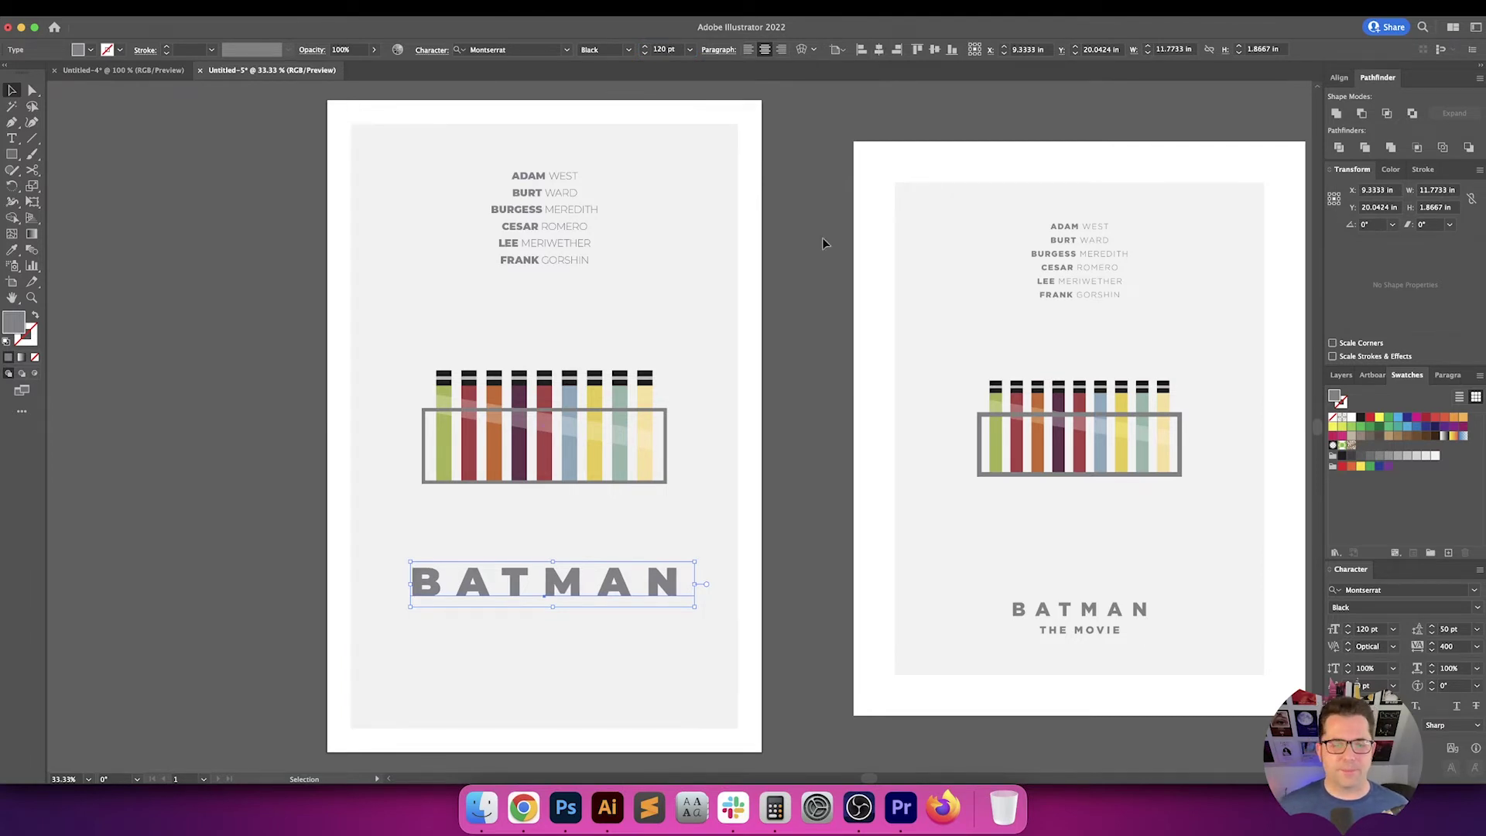
pyautogui.click(796, 495)
pyautogui.moveTo(796, 517); pyautogui.dragTo(827, 498)
pyautogui.click(639, 577)
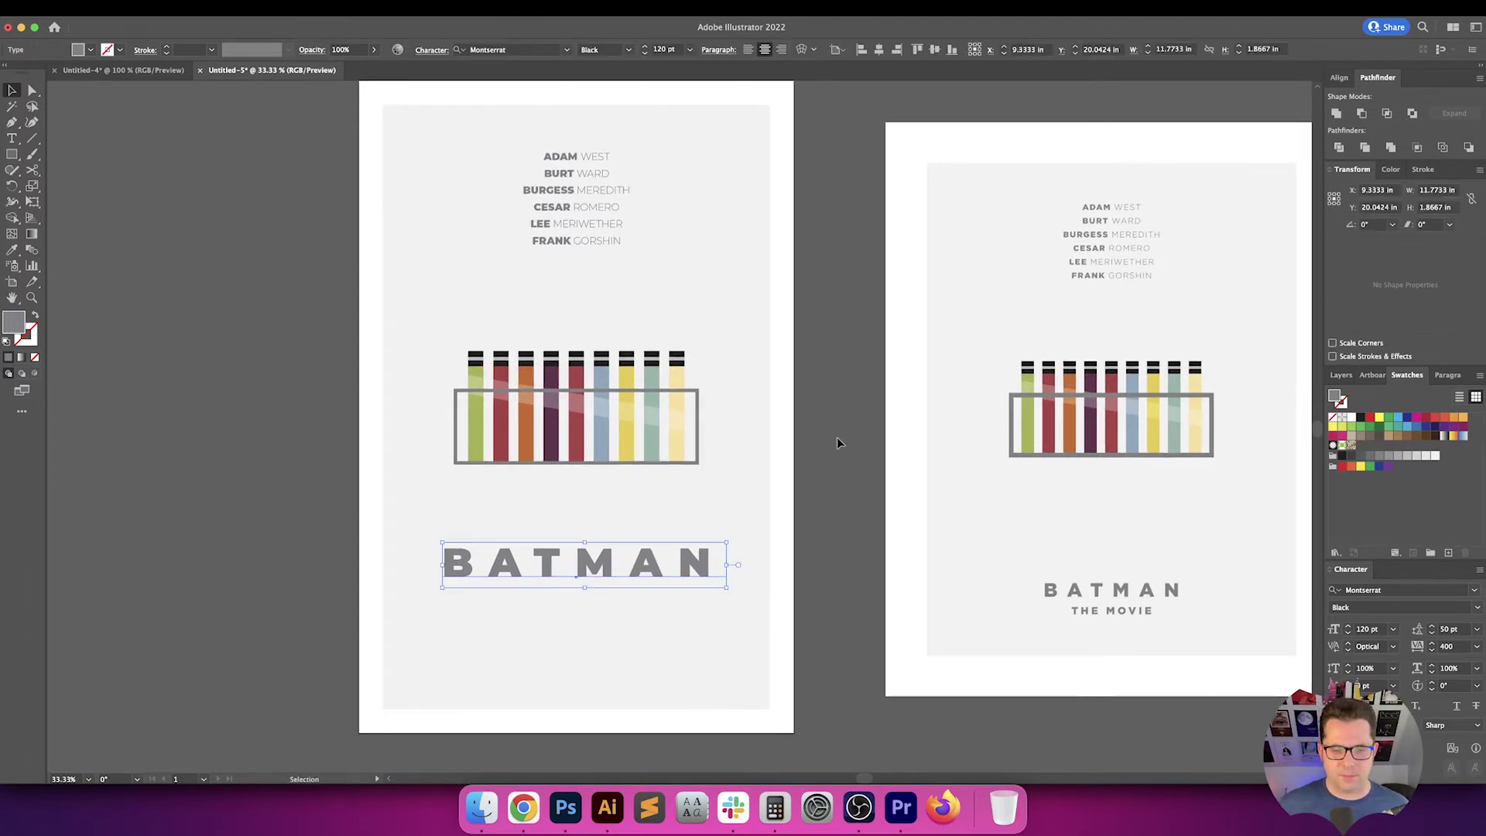
pyautogui.scroll(1, 821, 433)
pyautogui.hscroll(1, 820, 434)
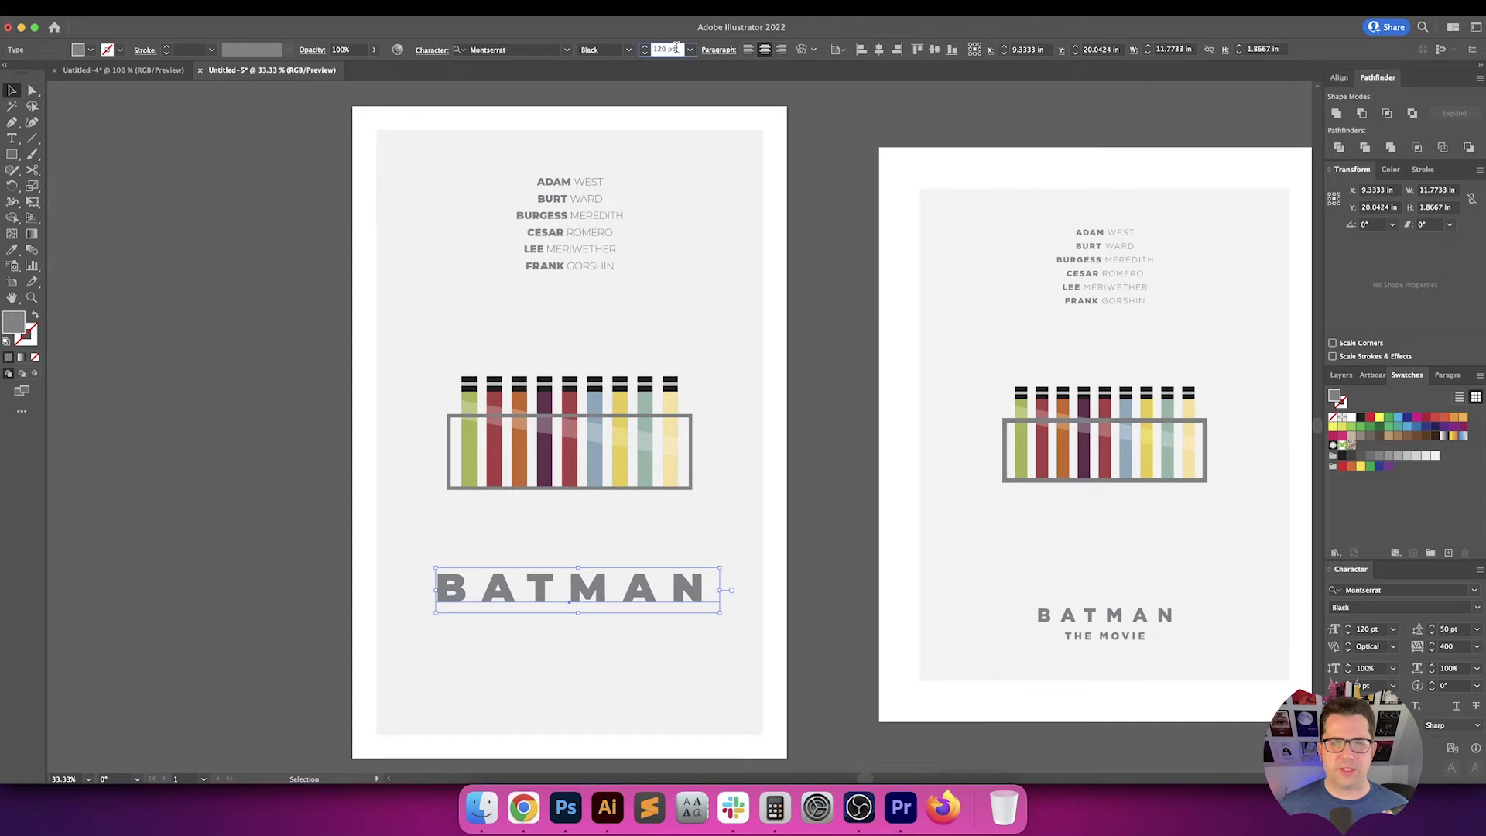
# Set the "BATMAN" title's font size to 90 pt and centre the title horizontally on the artboard
pyautogui.write('90')
pyautogui.press('Return')
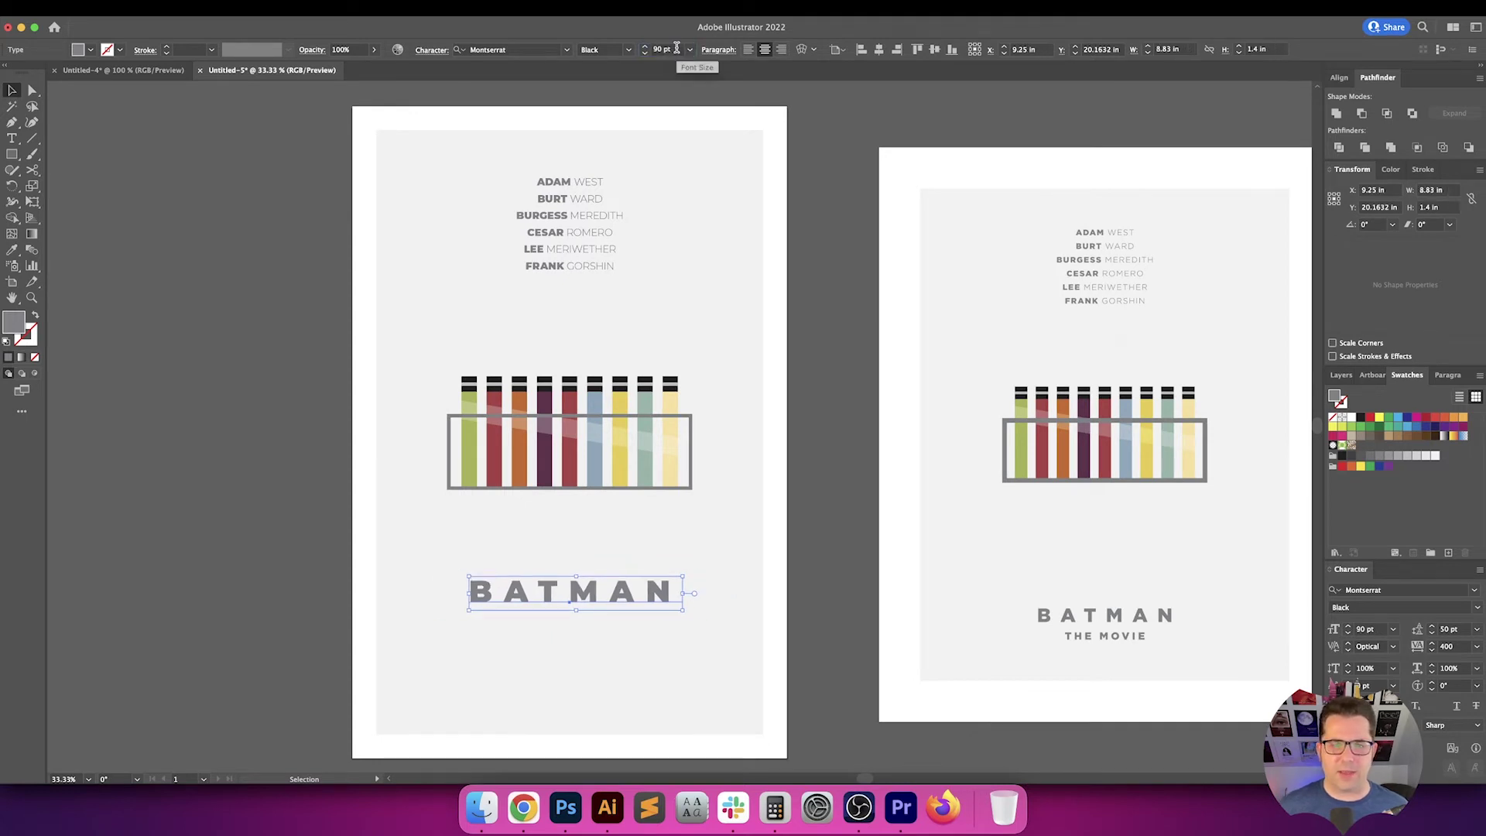
pyautogui.click(877, 51)
pyautogui.click(806, 359)
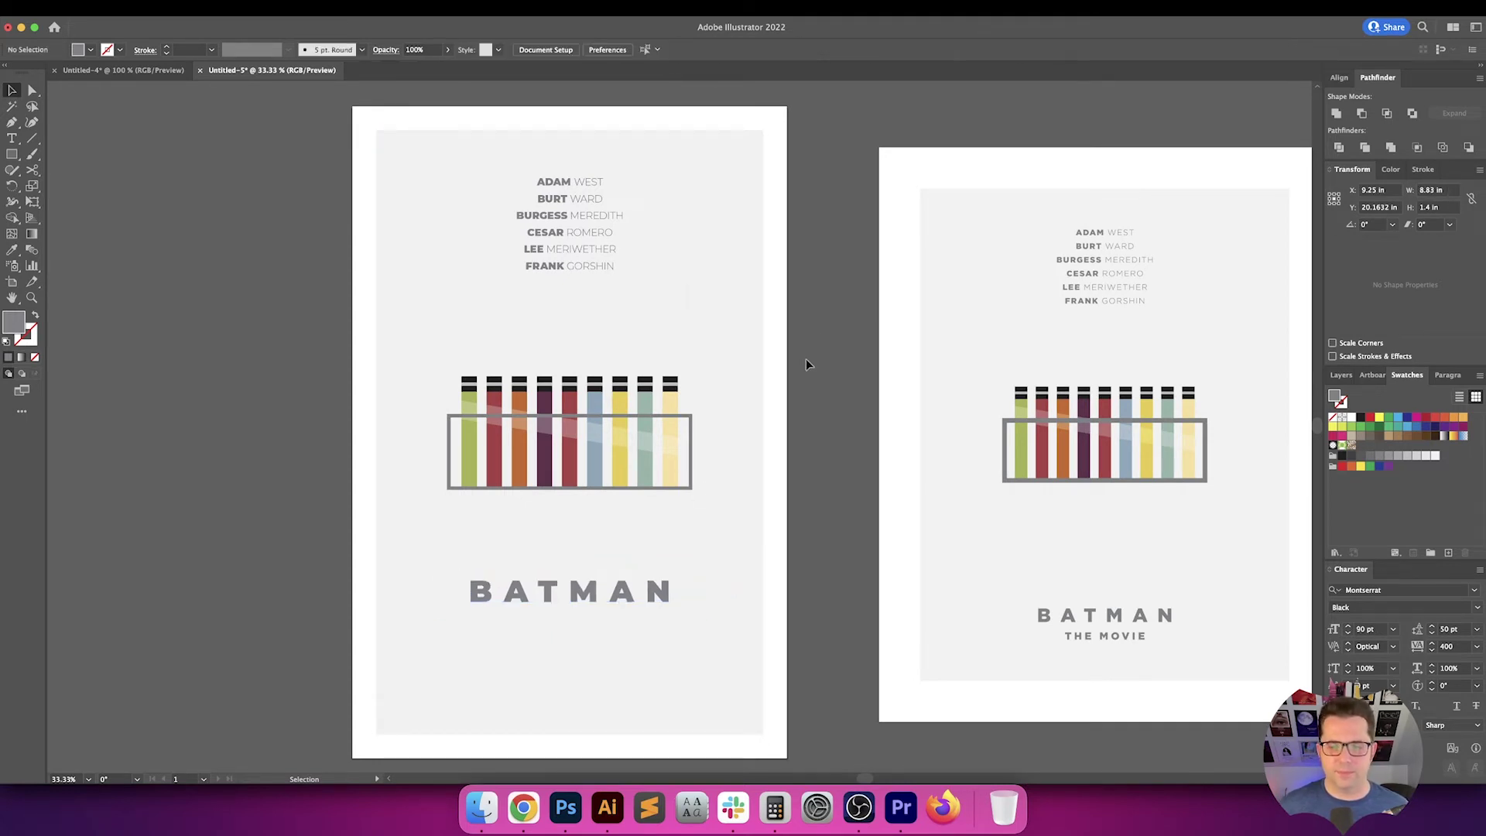
# Duplicate a bold cast first name below the "BATMAN" title and replace the copy's text with "THE MOVIE"
pyautogui.scroll(-1, 789, 398)
pyautogui.click(562, 205)
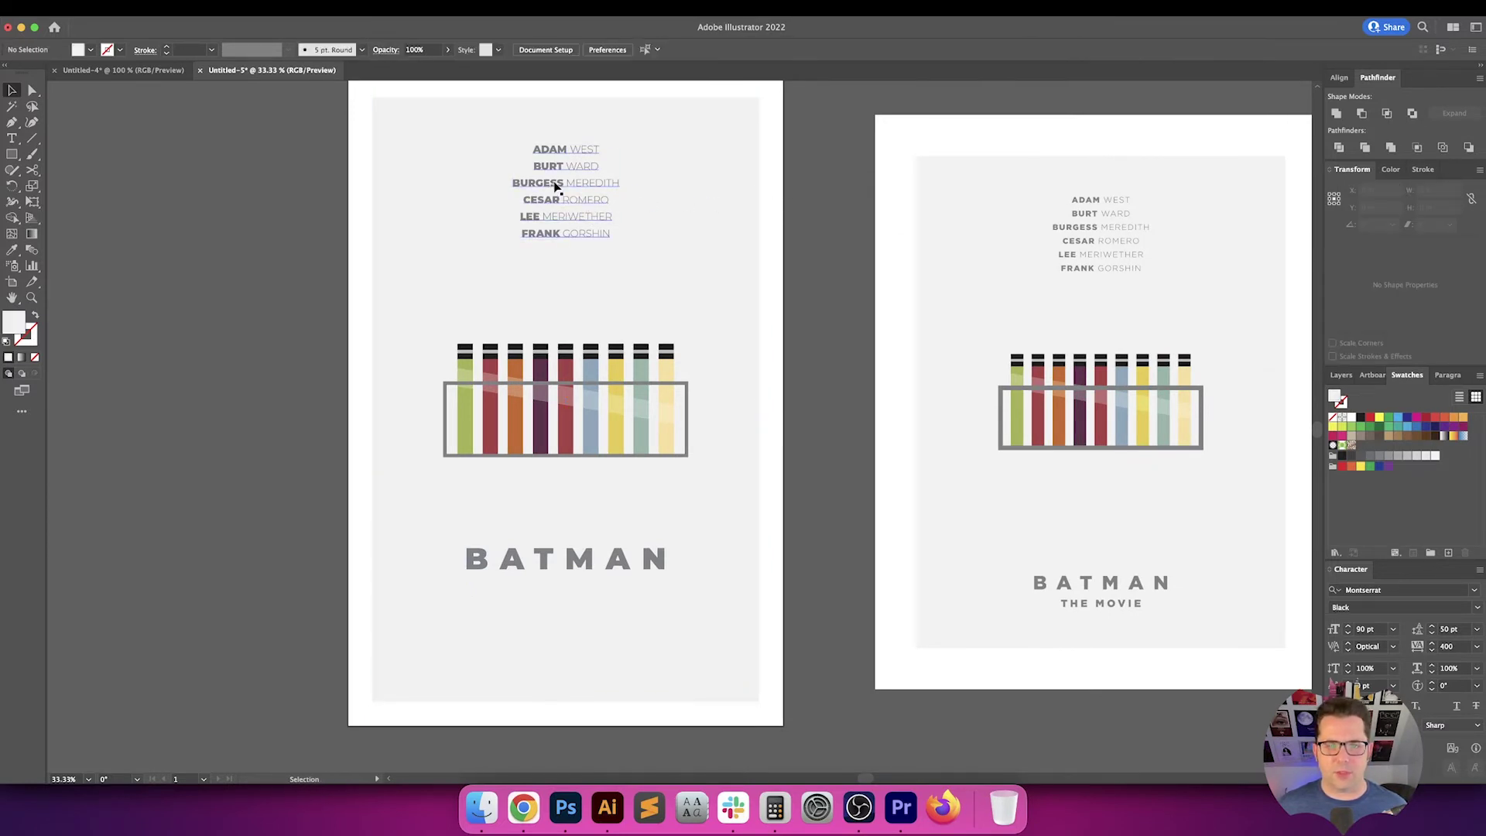
pyautogui.moveTo(554, 186); pyautogui.dragTo(658, 706)
pyautogui.doubleClick(569, 601)
pyautogui.press('BackSpace')
pyautogui.press('super+a')
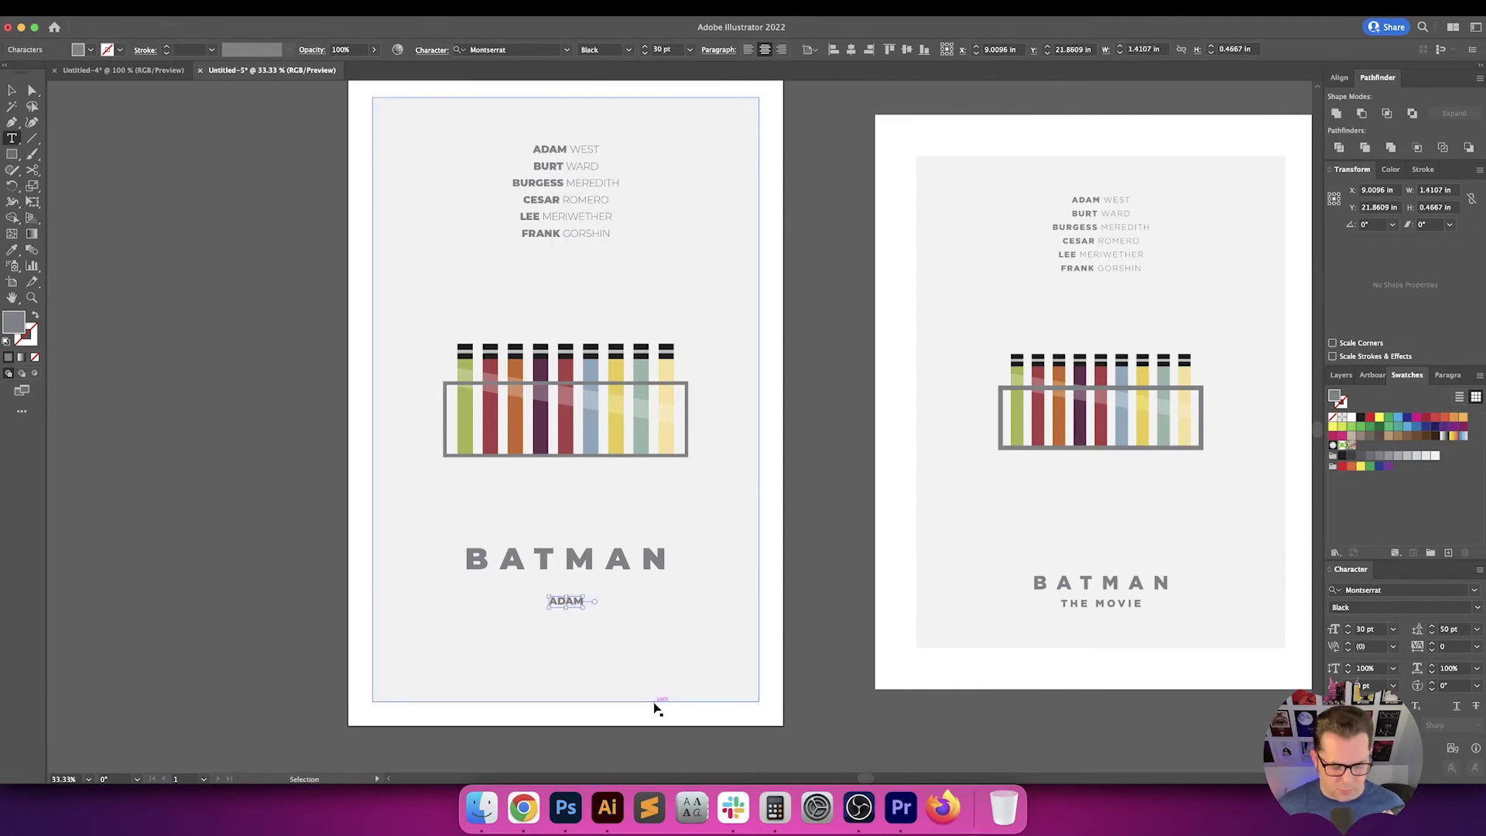
pyautogui.write('THE MOVIE')
pyautogui.press('Escape')
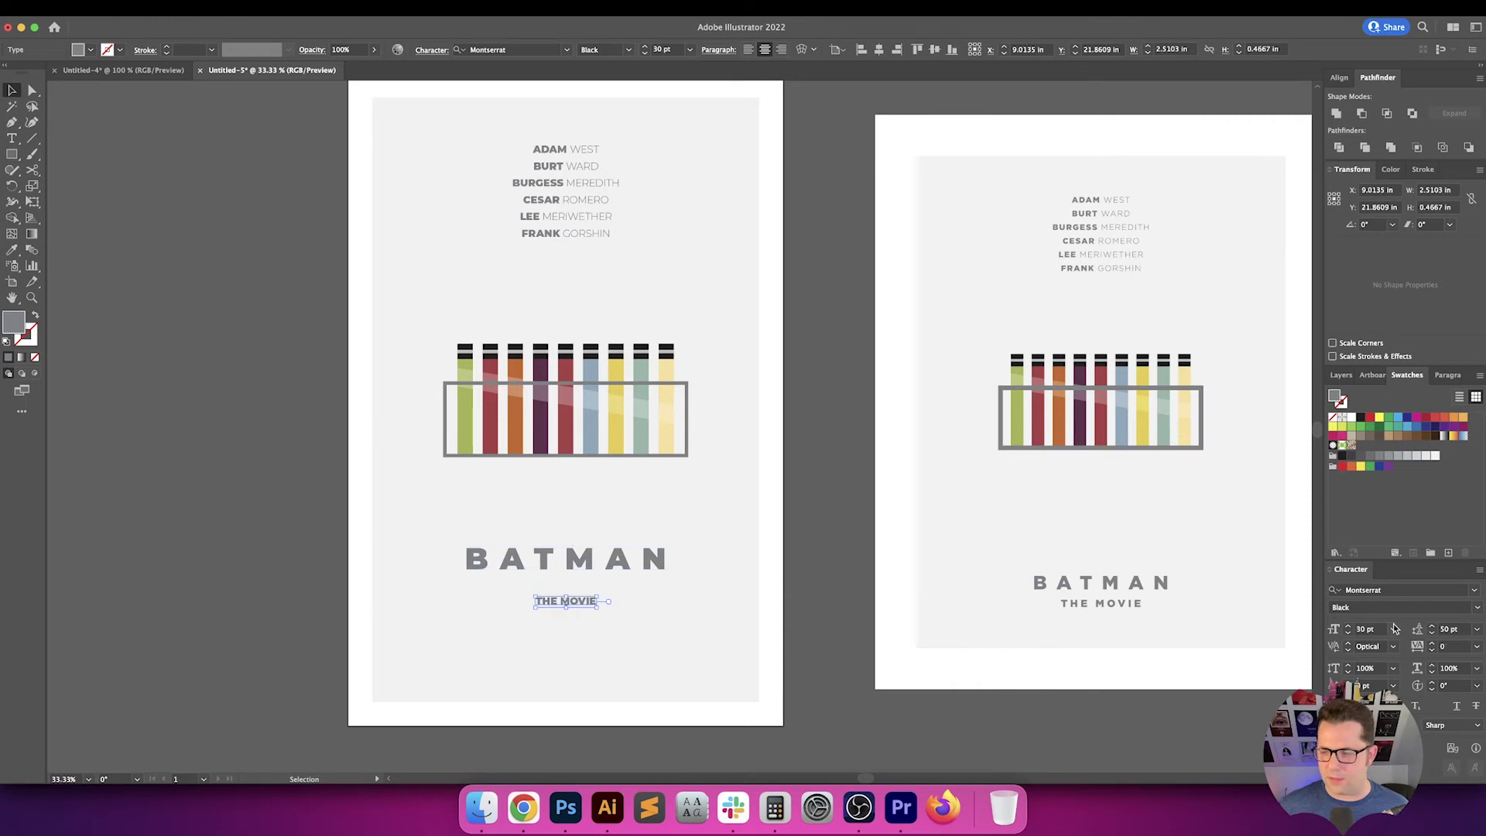
# Set the tracking of the "THE MOVIE" subtitle to 400
pyautogui.write('400')
pyautogui.press('Return')
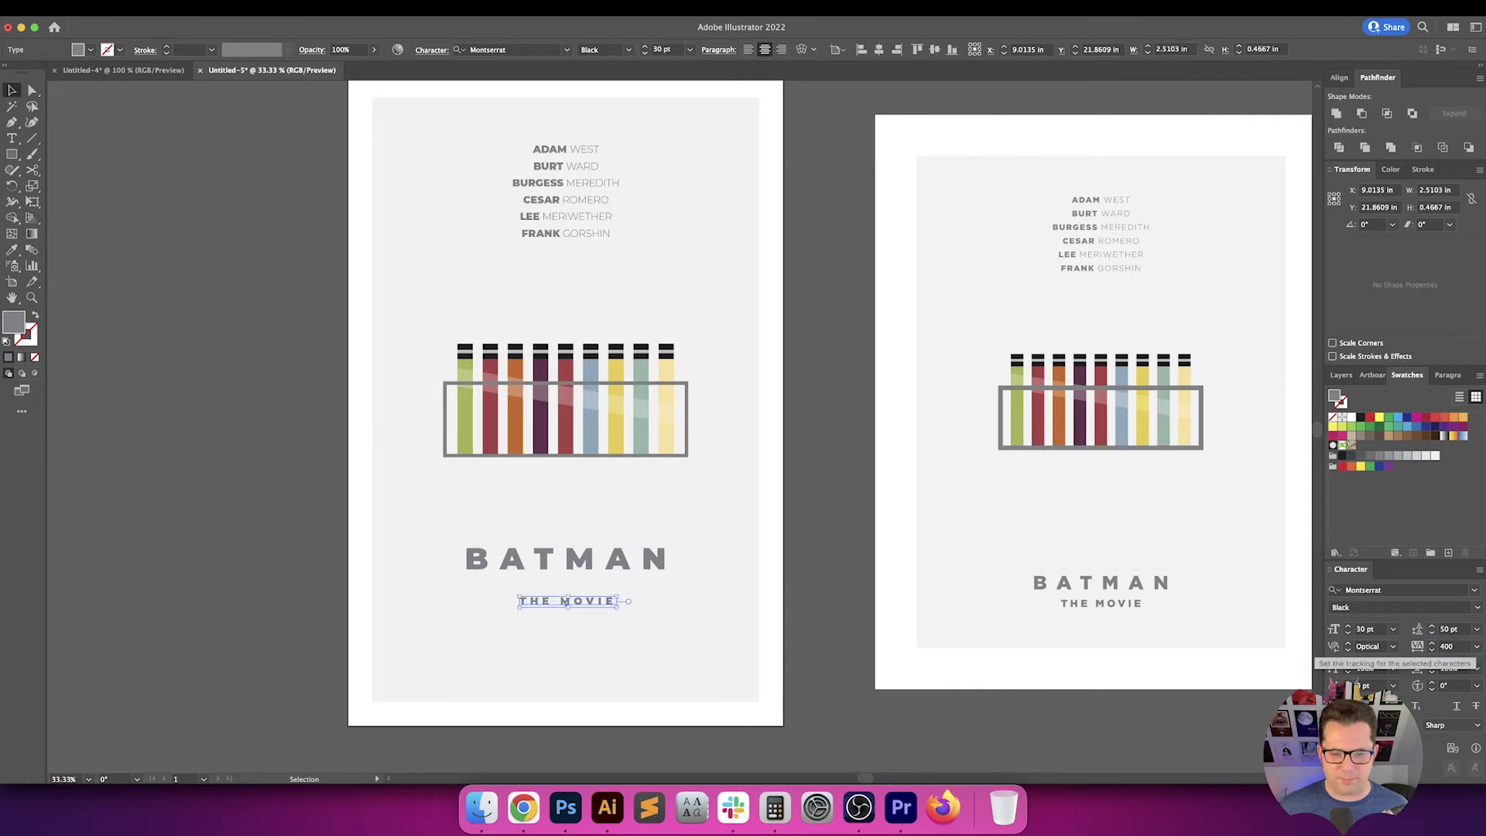
pyautogui.click(839, 634)
pyautogui.scroll(2, 839, 634)
pyautogui.hscroll(-2, 838, 634)
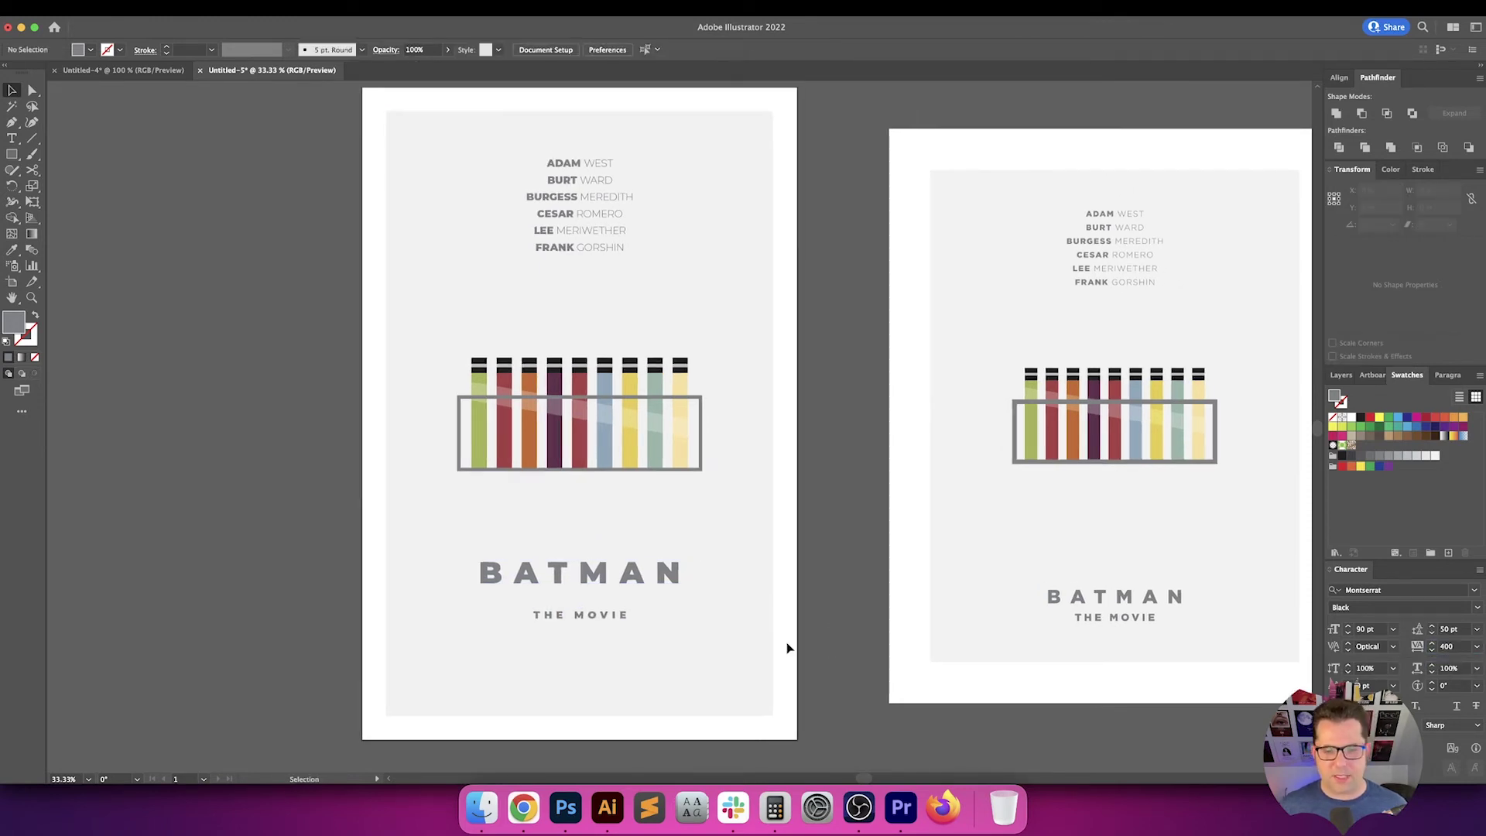
# Align the "THE MOVIE" subtitle to the poster's bottom edge, offset upward by 3 in
pyautogui.click(609, 628)
pyautogui.click(604, 620)
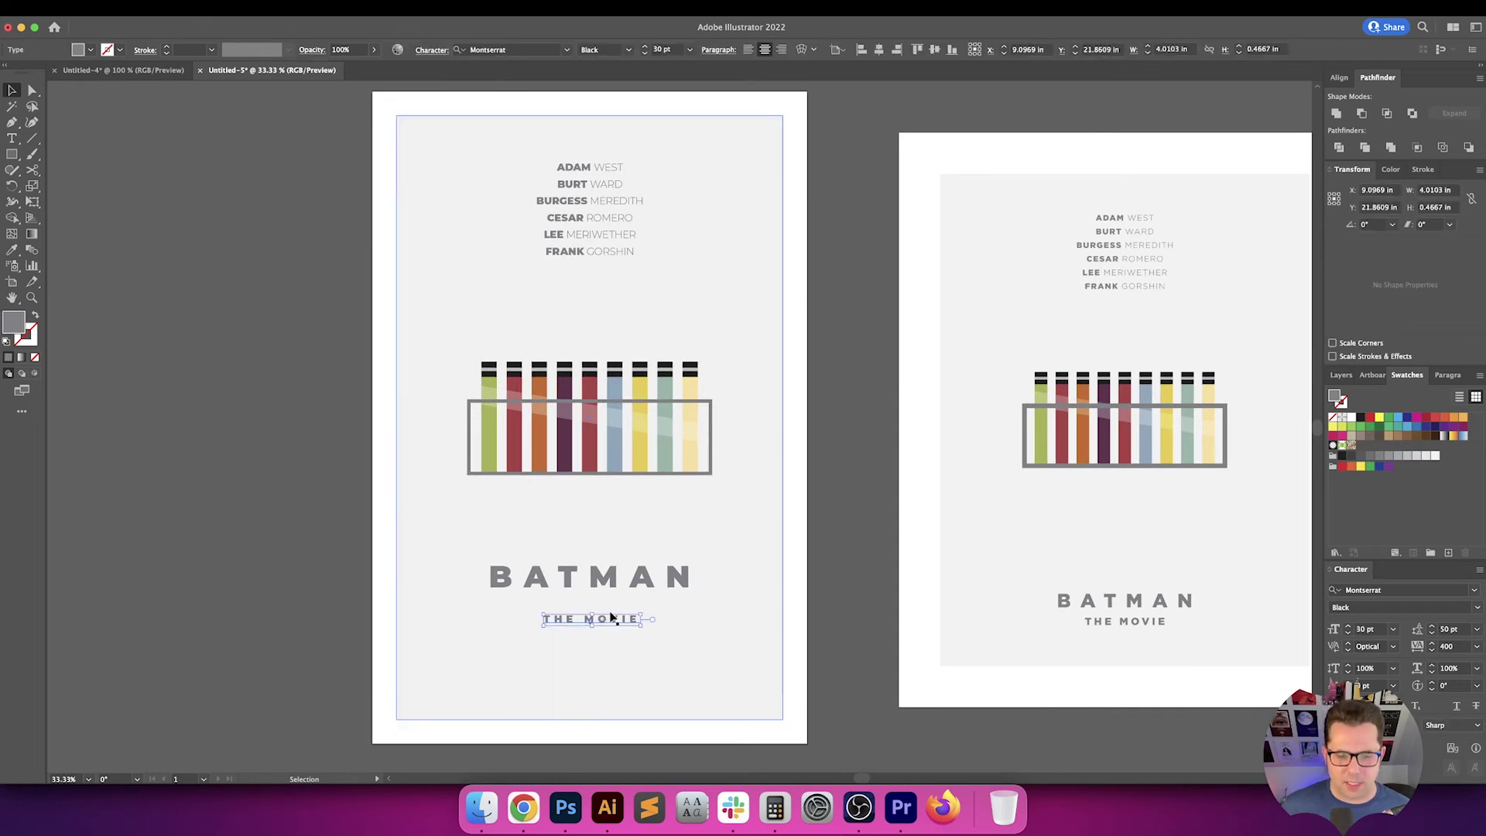
pyautogui.click(955, 55)
pyautogui.press('Return')
pyautogui.write('0')
pyautogui.press('Tab')
pyautogui.write('-3')
pyautogui.press('Return')
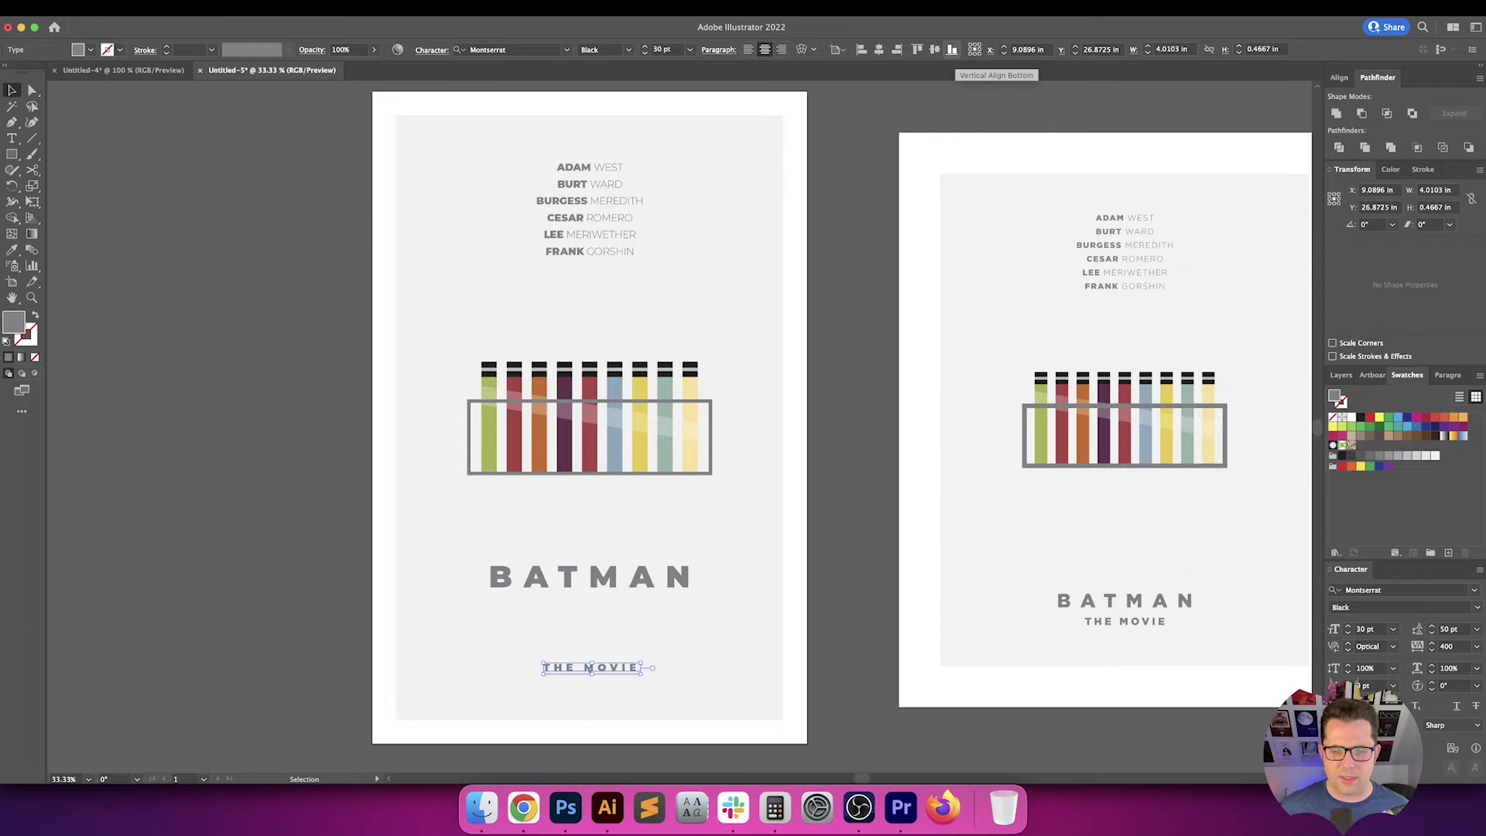
# Distribute "THE MOVIE" vertically at 0.5 in spacing below "BATMAN", using the "BATMAN" title as the key object
pyautogui.click(655, 572)
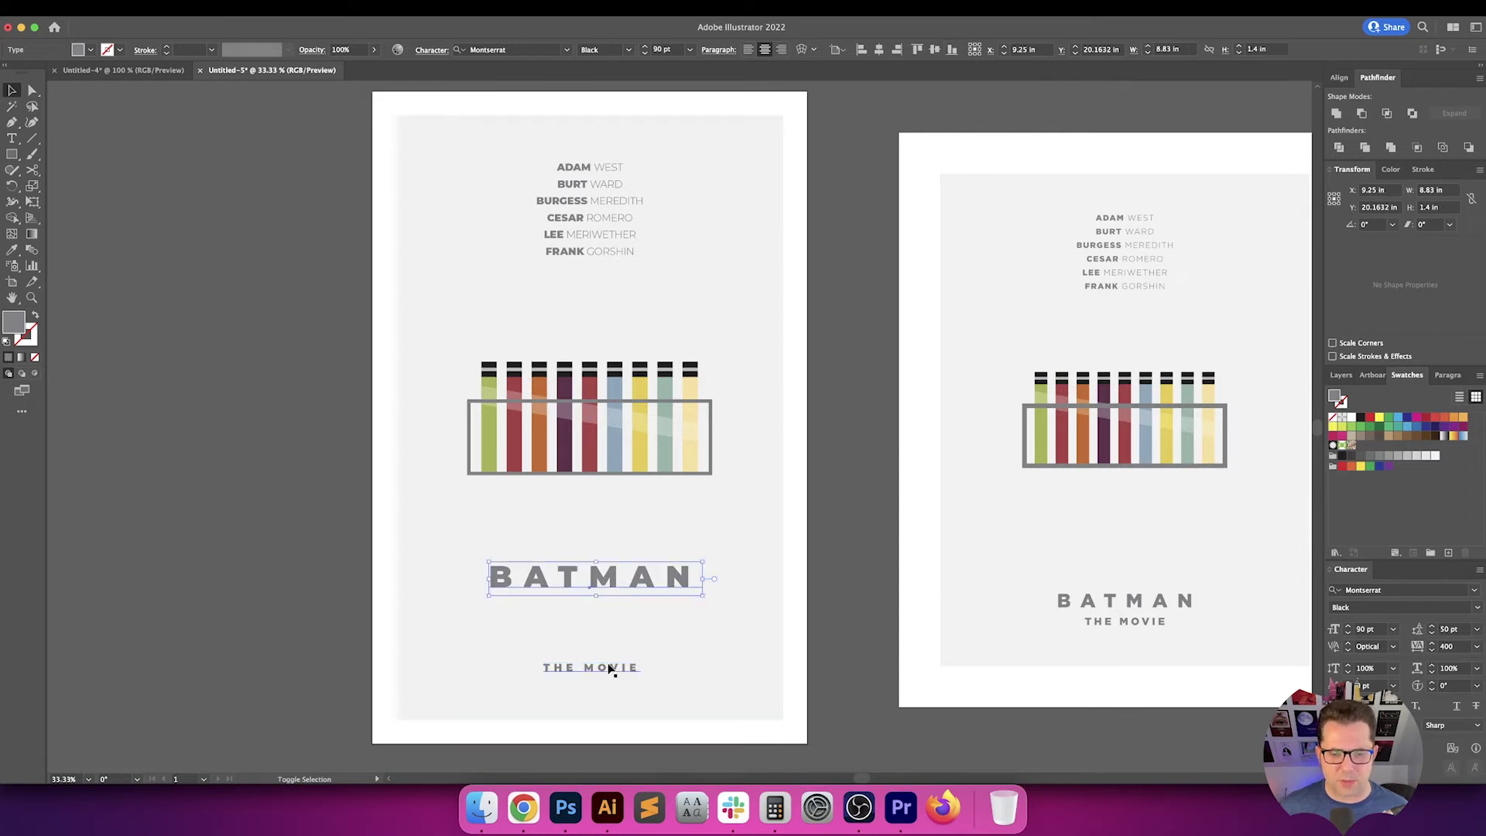
pyautogui.keyDown('shift'); pyautogui.click(610, 669); pyautogui.keyUp('shift')
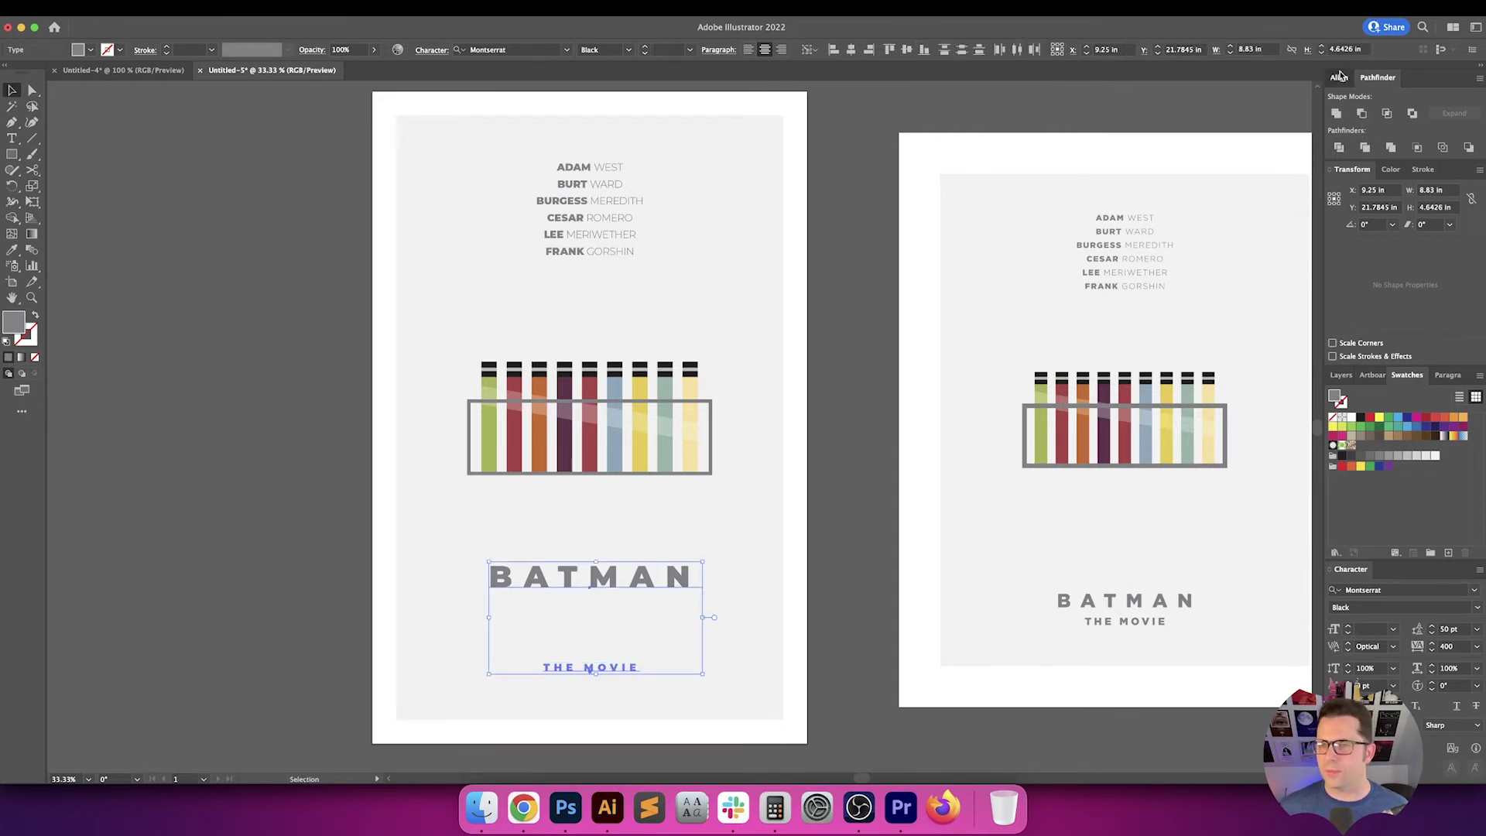
pyautogui.click(1340, 77)
pyautogui.click(803, 620)
pyautogui.click(637, 579)
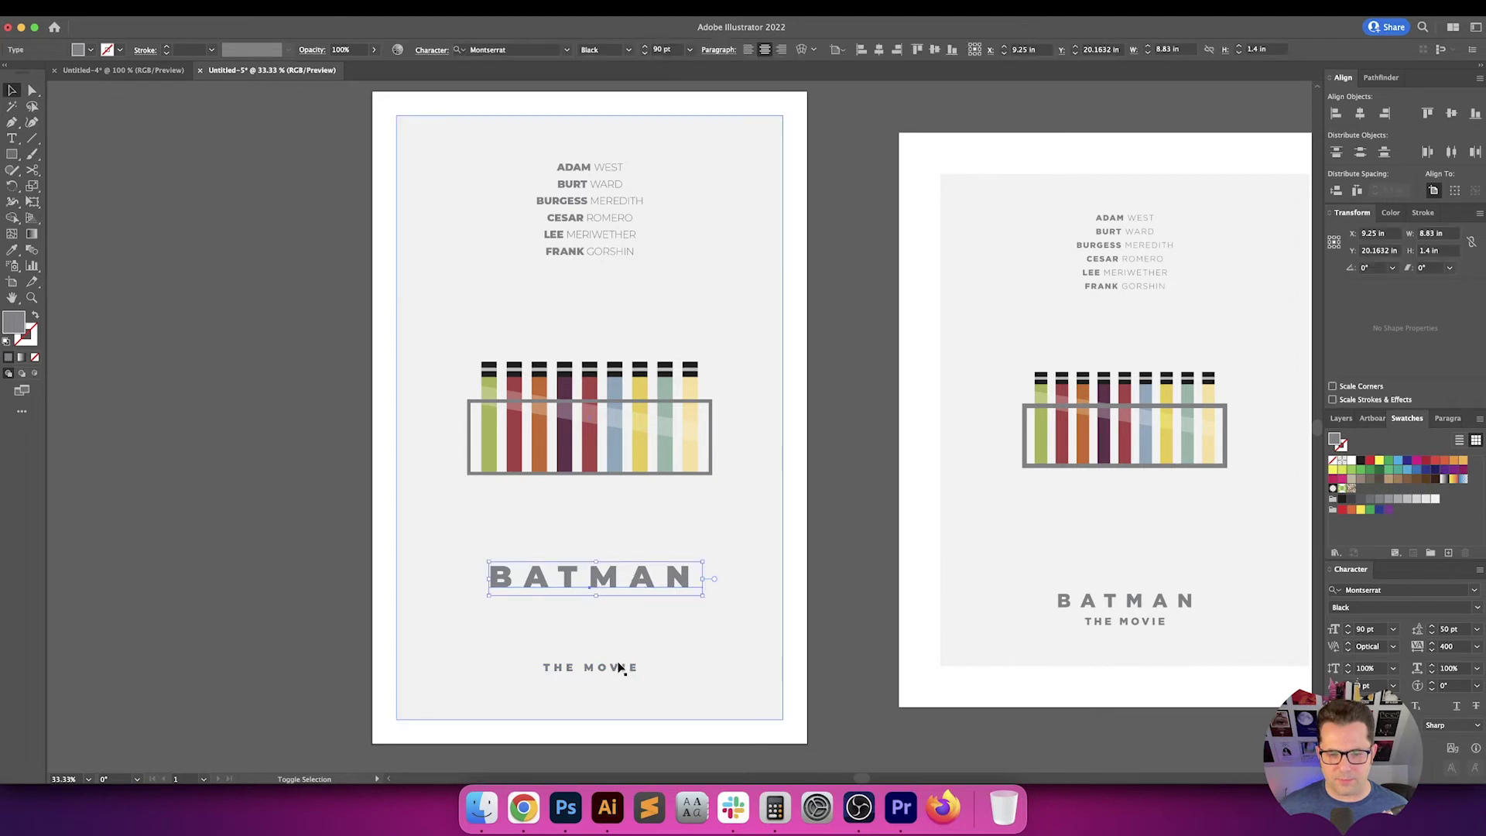
pyautogui.click(619, 663)
pyautogui.click(636, 666)
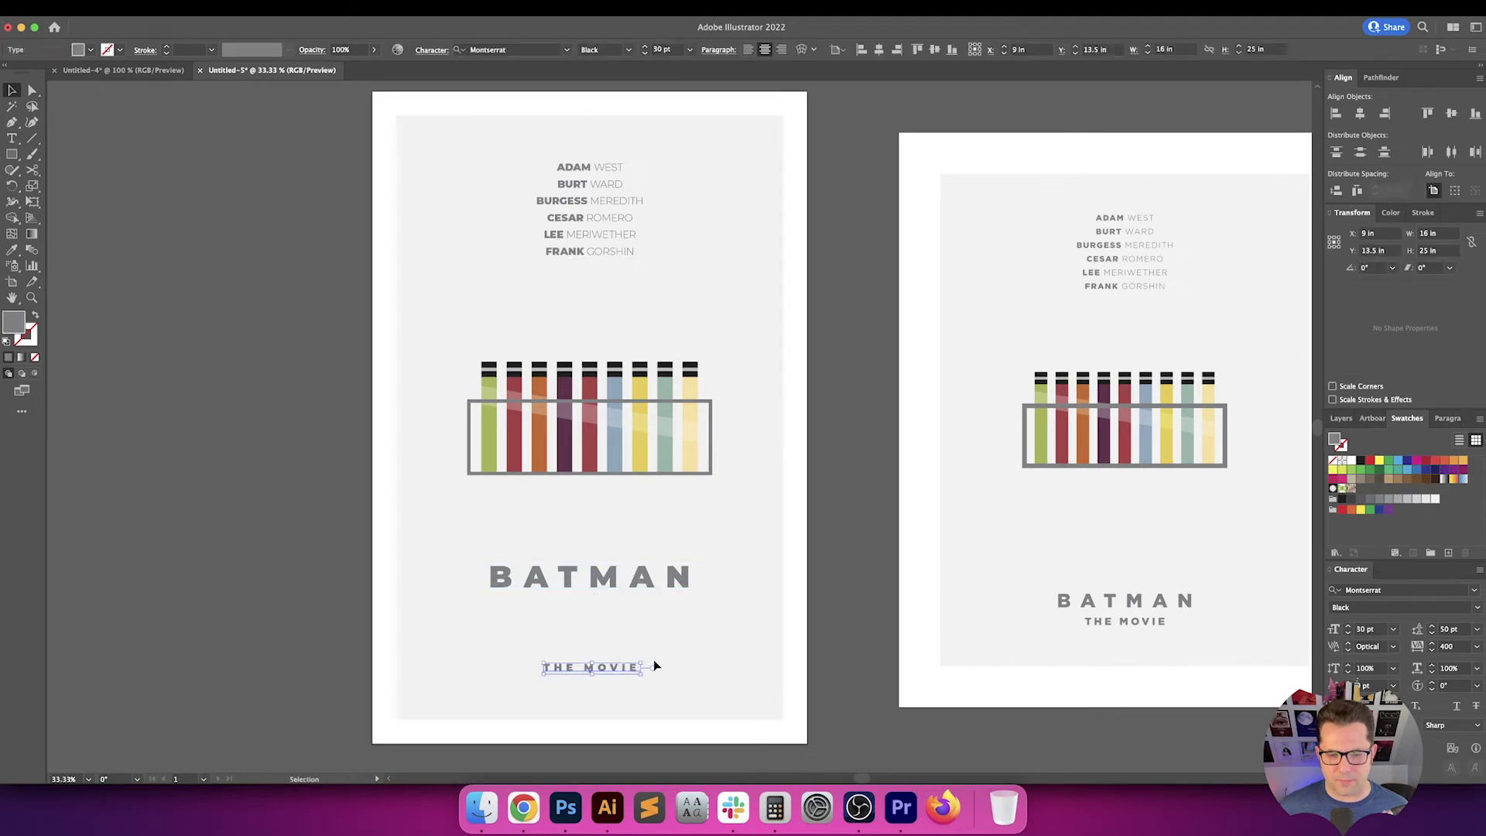
pyautogui.keyDown('shift'); pyautogui.click(631, 587); pyautogui.keyUp('shift')
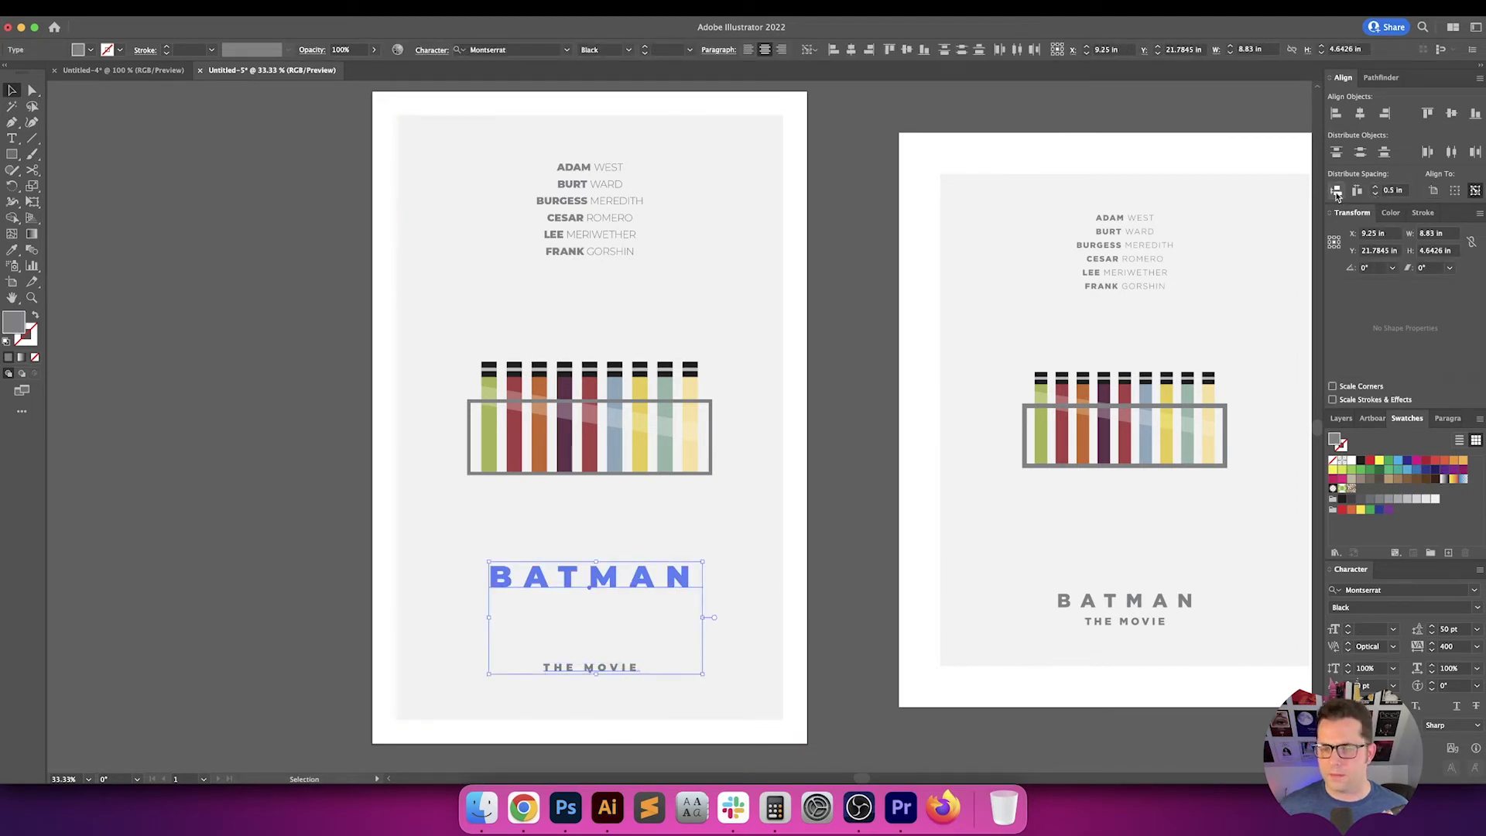
pyautogui.click(1337, 192)
pyautogui.click(851, 581)
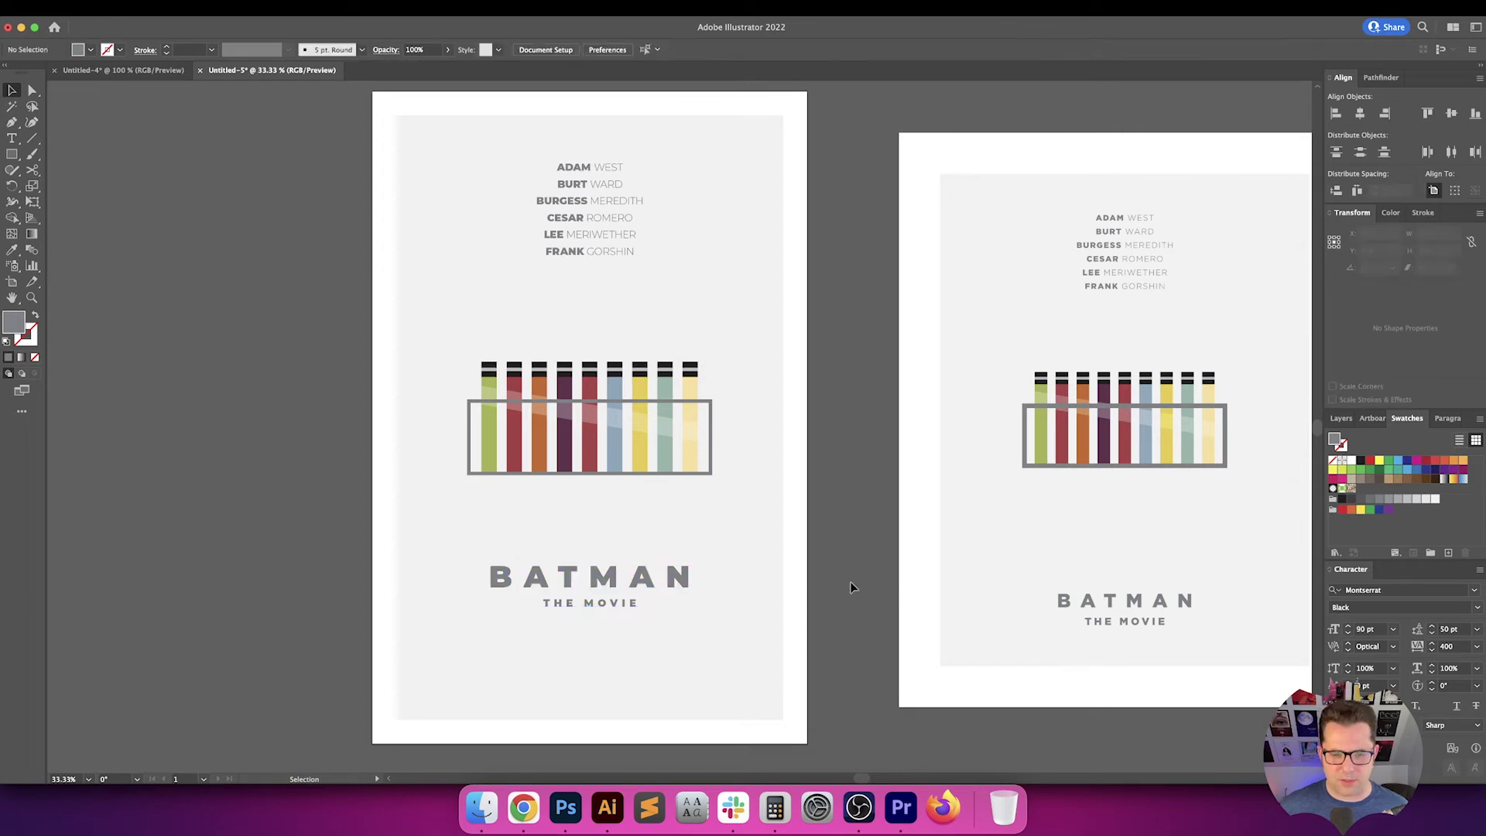
# Group the "BATMAN" title and the "THE MOVIE" subtitle together
pyautogui.moveTo(849, 582); pyautogui.dragTo(678, 639)
pyautogui.keyDown('shift'); pyautogui.click(678, 639); pyautogui.keyUp('shift')
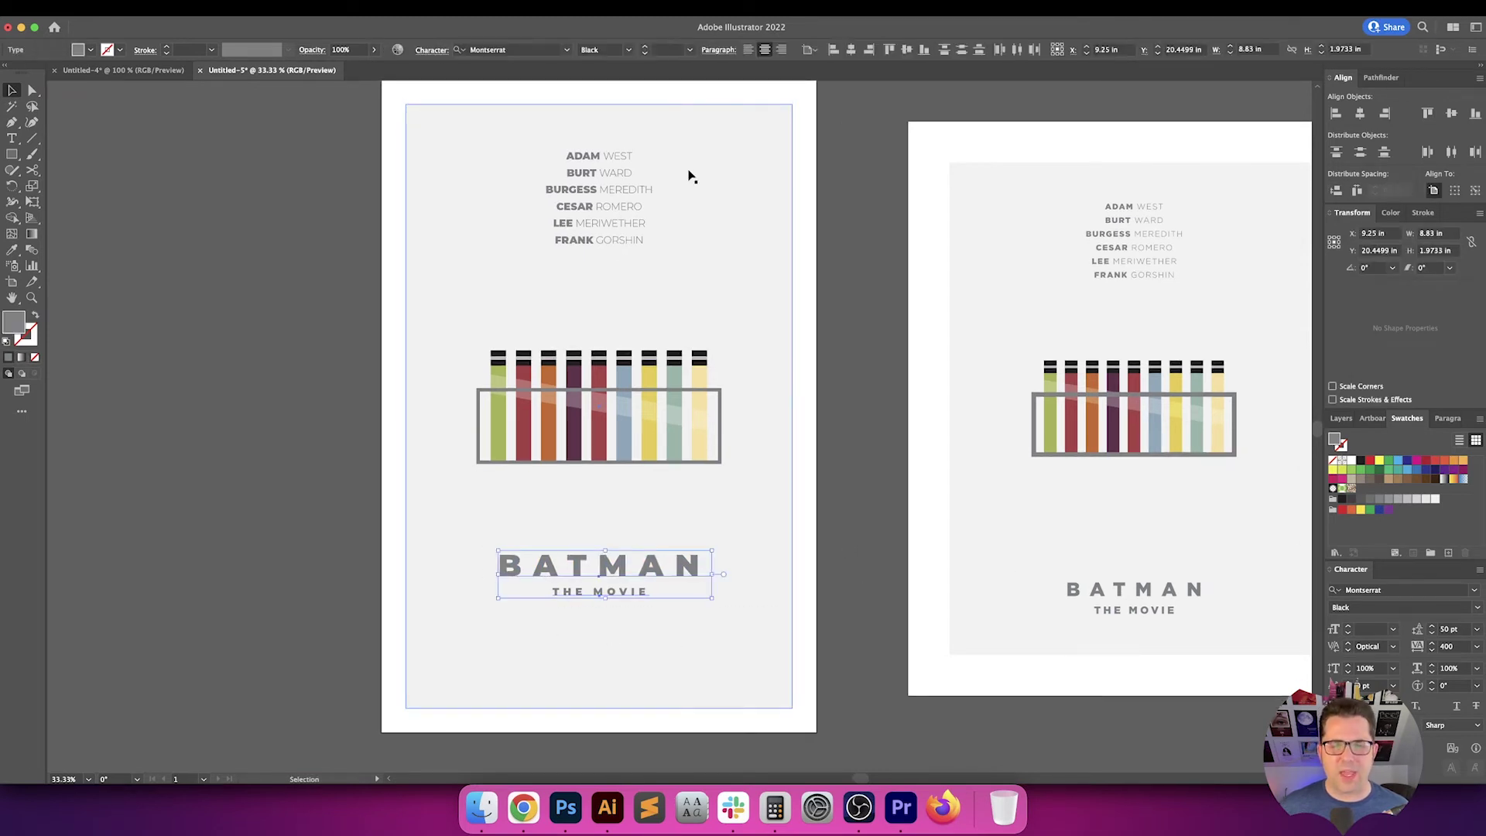
pyautogui.press('super+g')
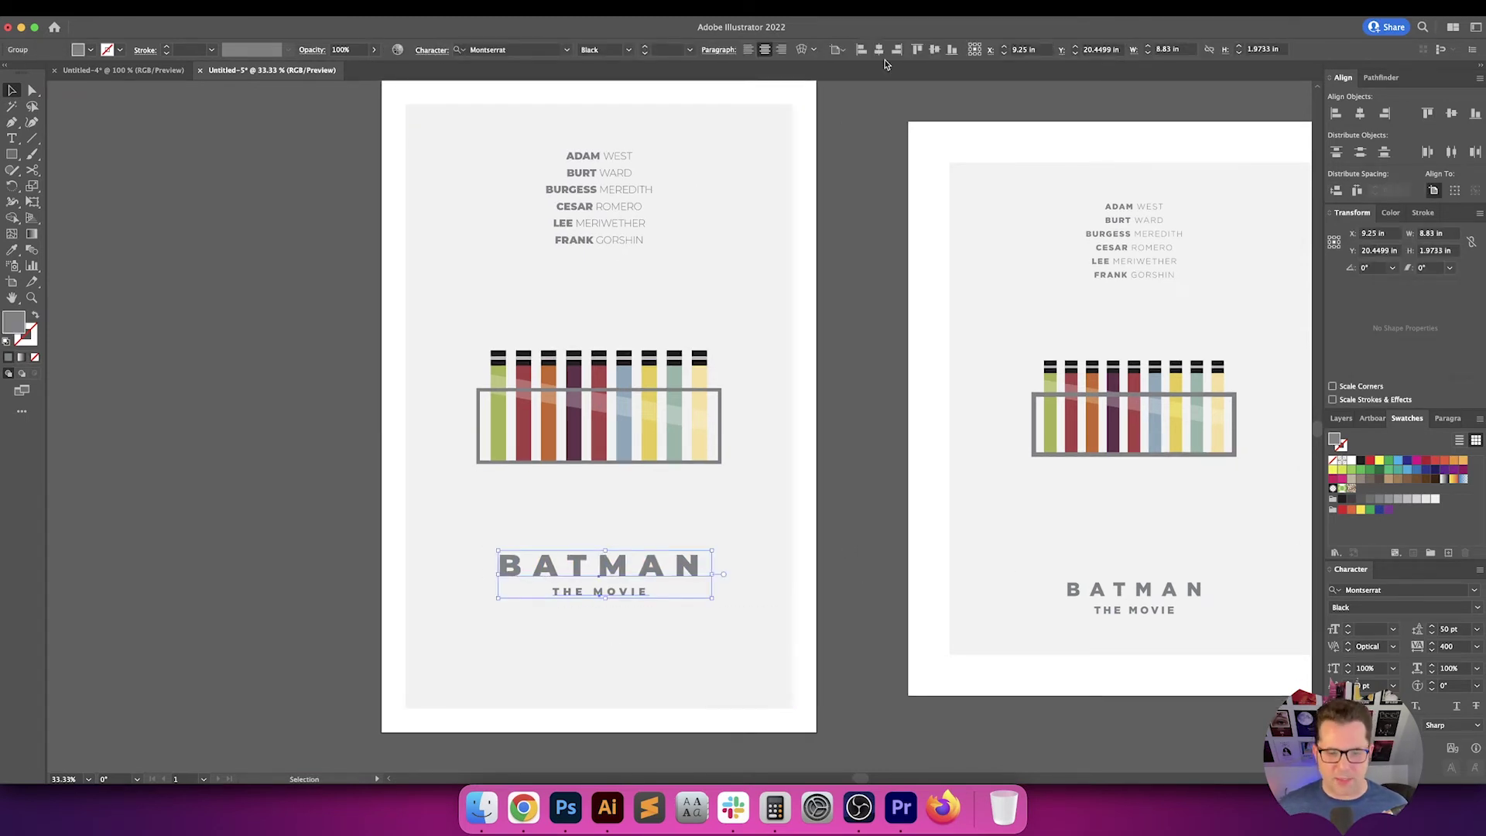
pyautogui.click(818, 534)
pyautogui.scroll(1, 866, 531)
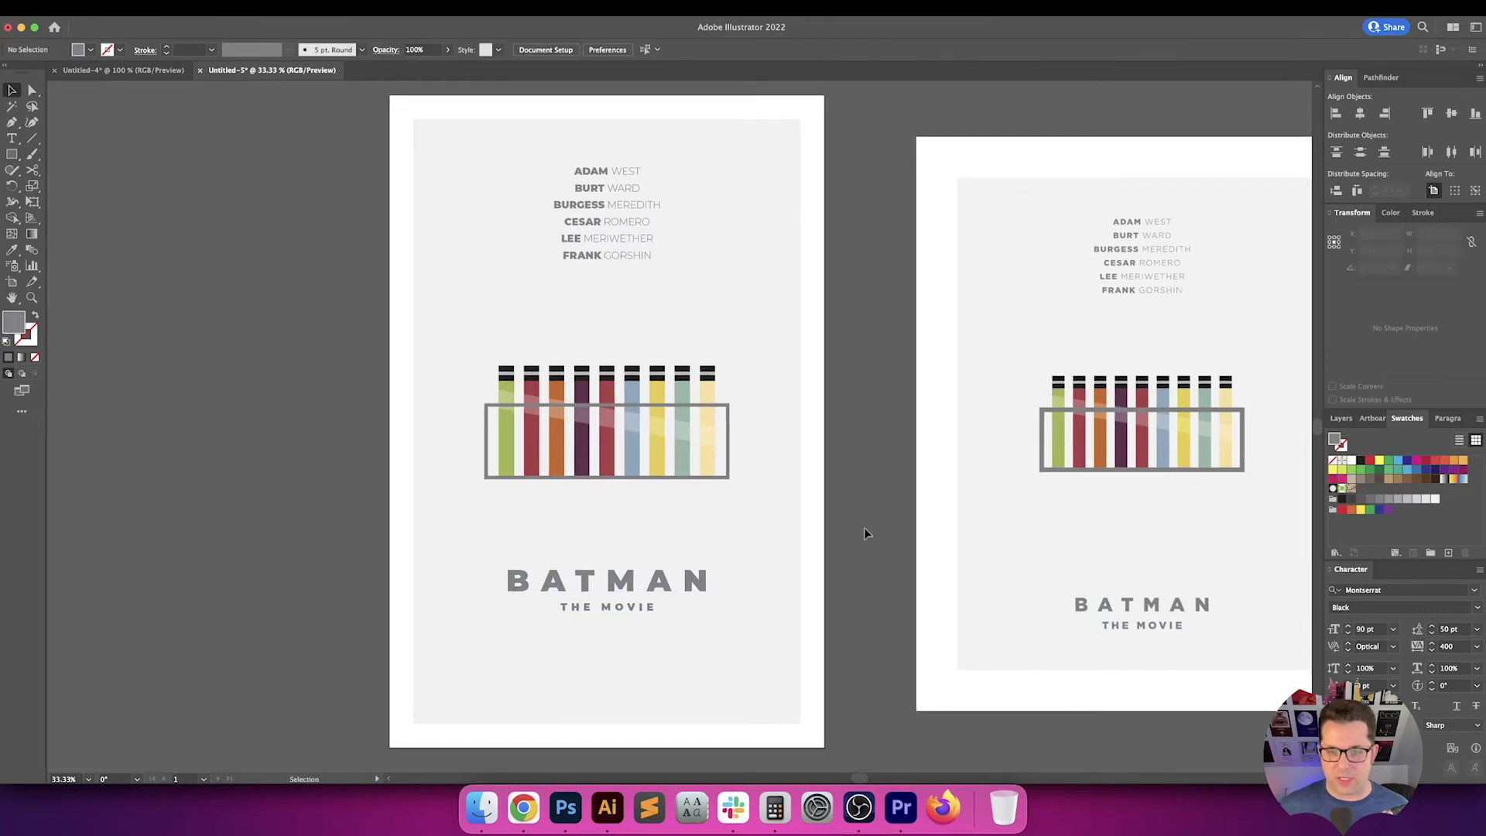
# Switch to Google Chrome, open IMDb in a new tab and search it for "BATMAN THE MOVIE"
pyautogui.click(536, 816)
pyautogui.press('super+t')
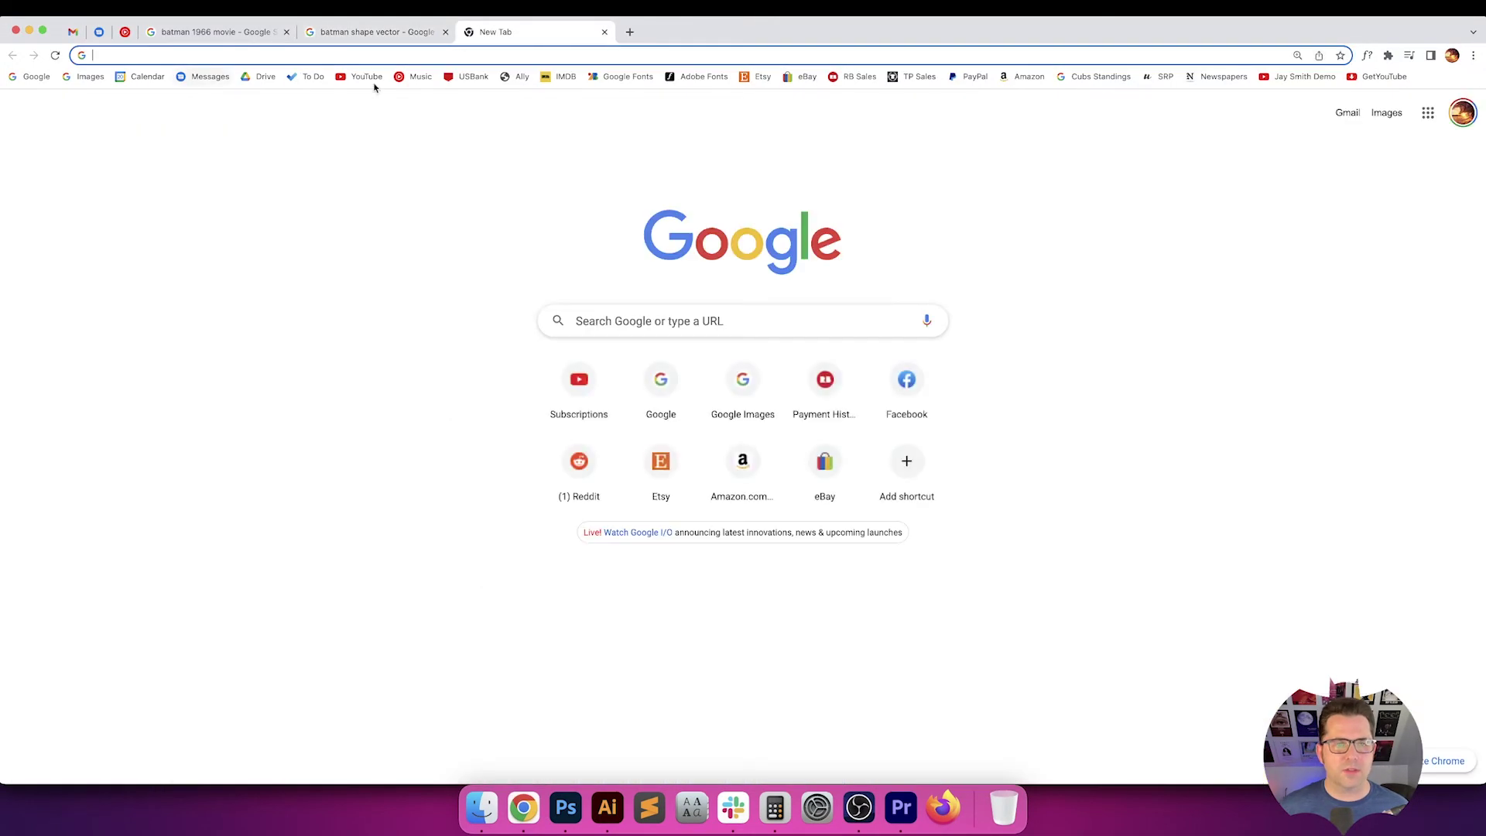
pyautogui.click(554, 80)
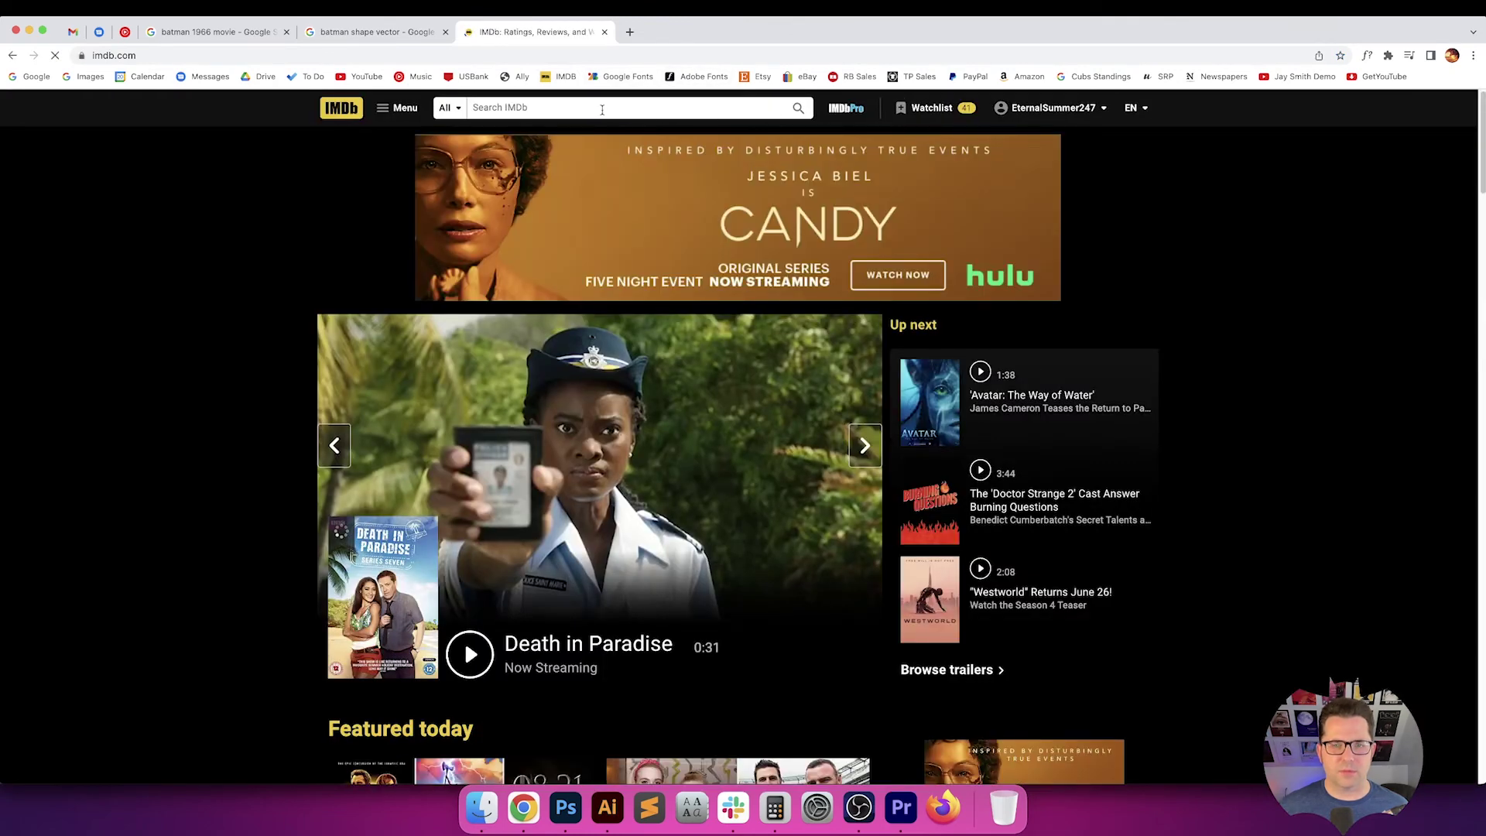
pyautogui.click(591, 114)
pyautogui.write('BA')
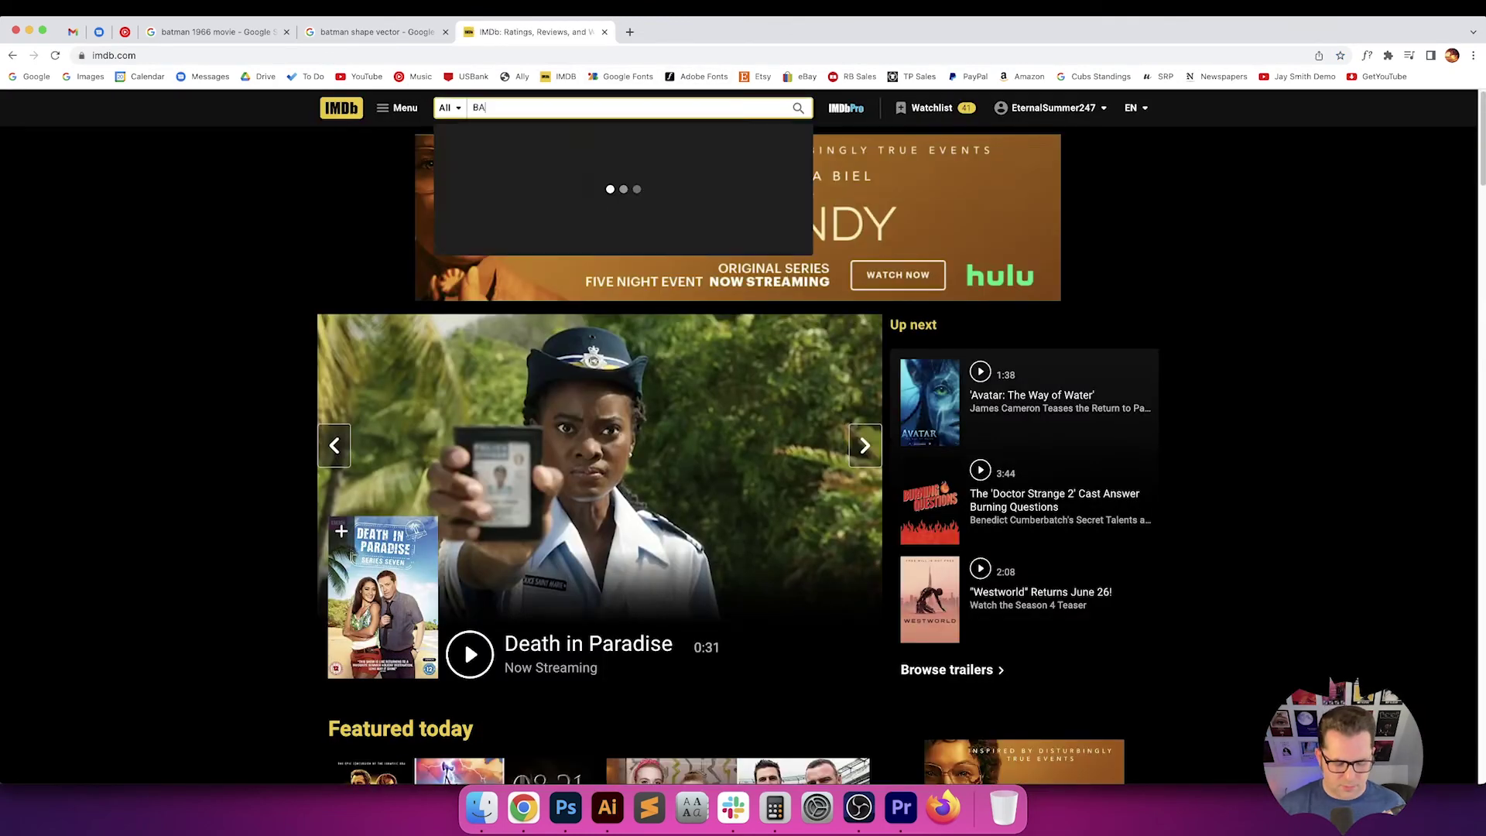
pyautogui.write('TMAN ')
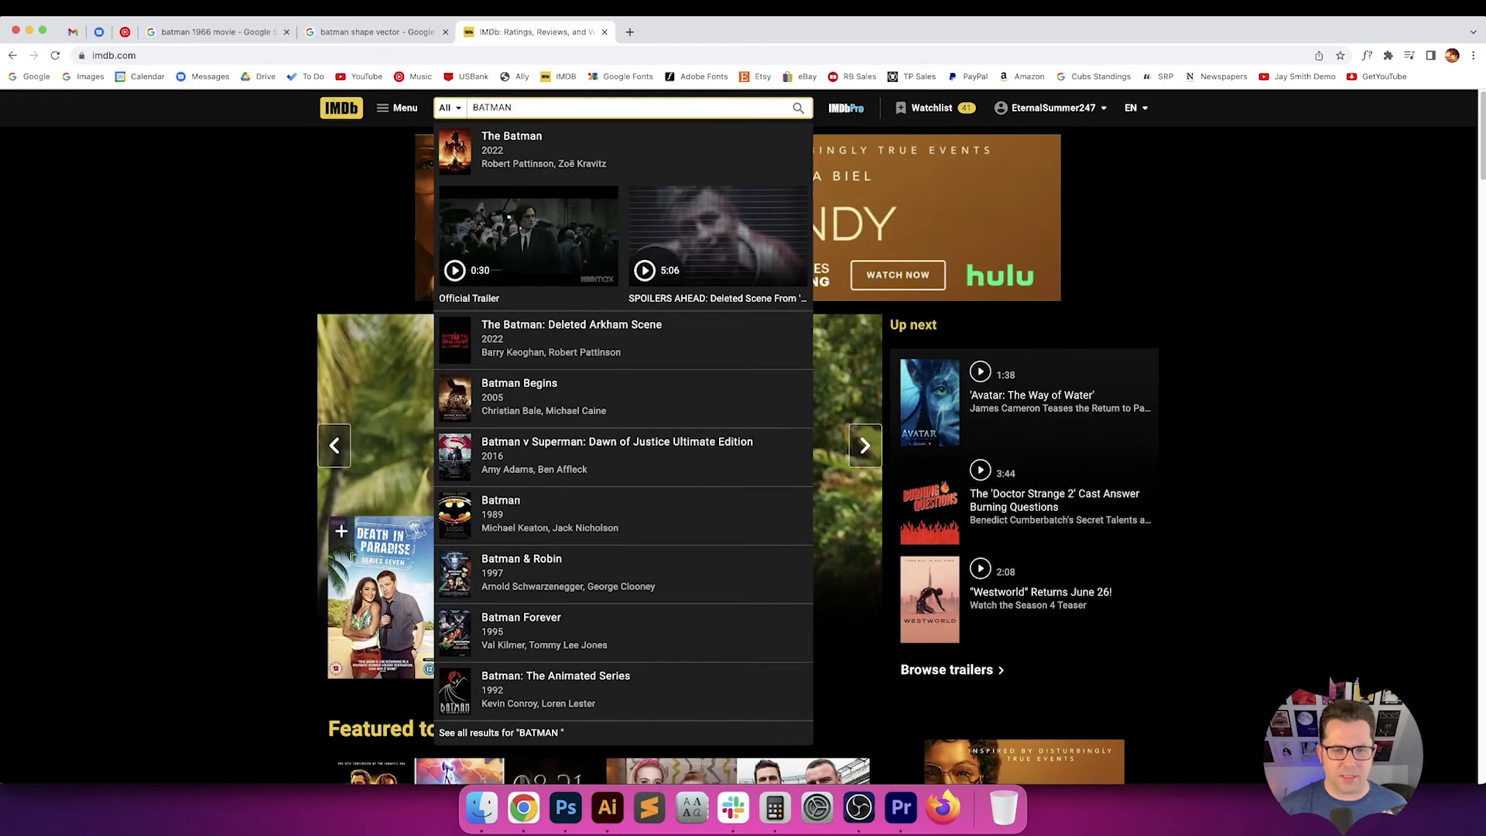
pyautogui.write('THE MOVIE')
pyautogui.press('Return')
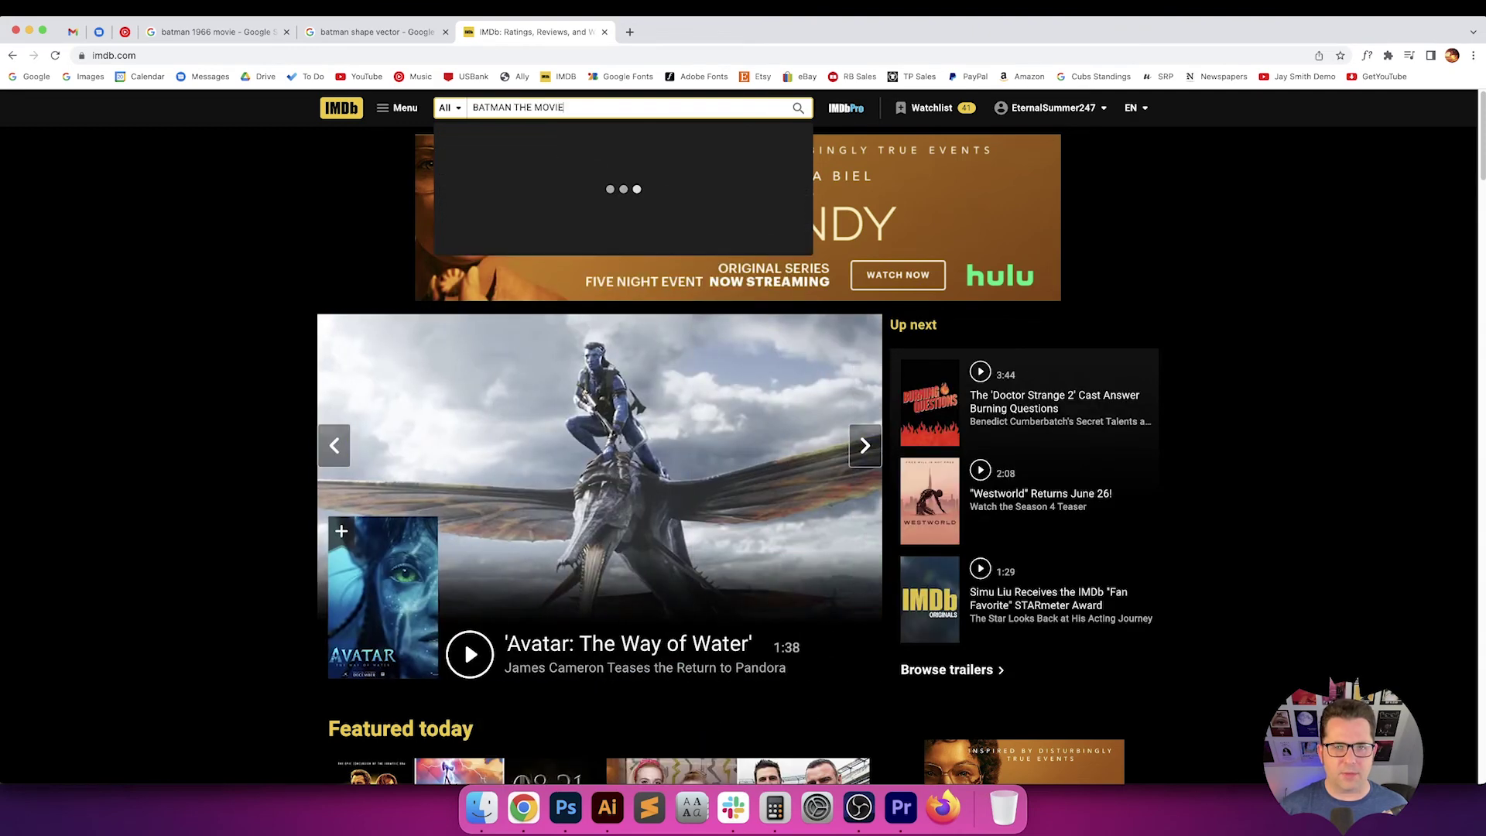
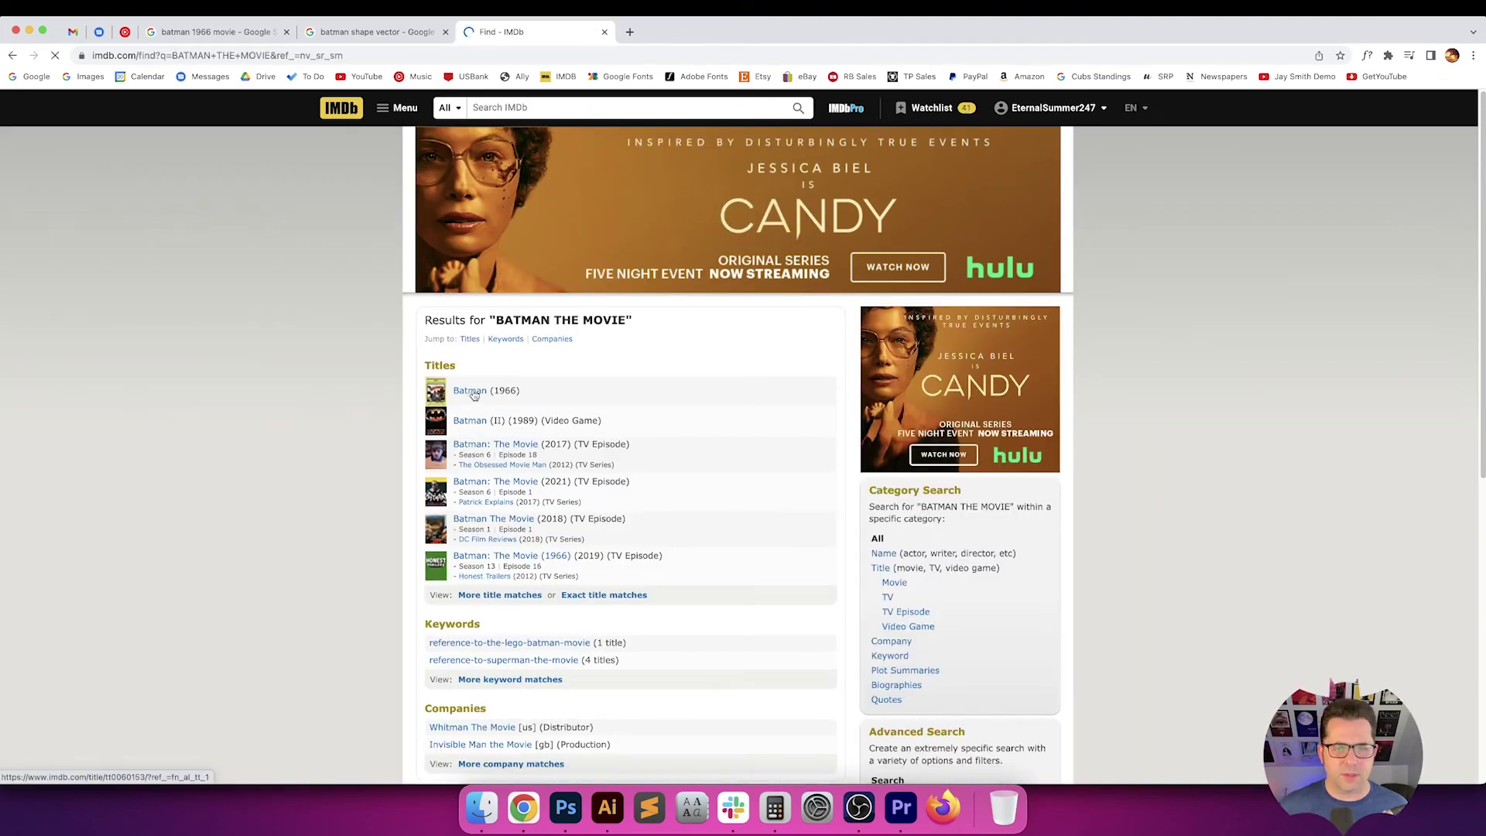
# Open the 1966 Batman film's IMDb page and copy the director's name
pyautogui.click(475, 389)
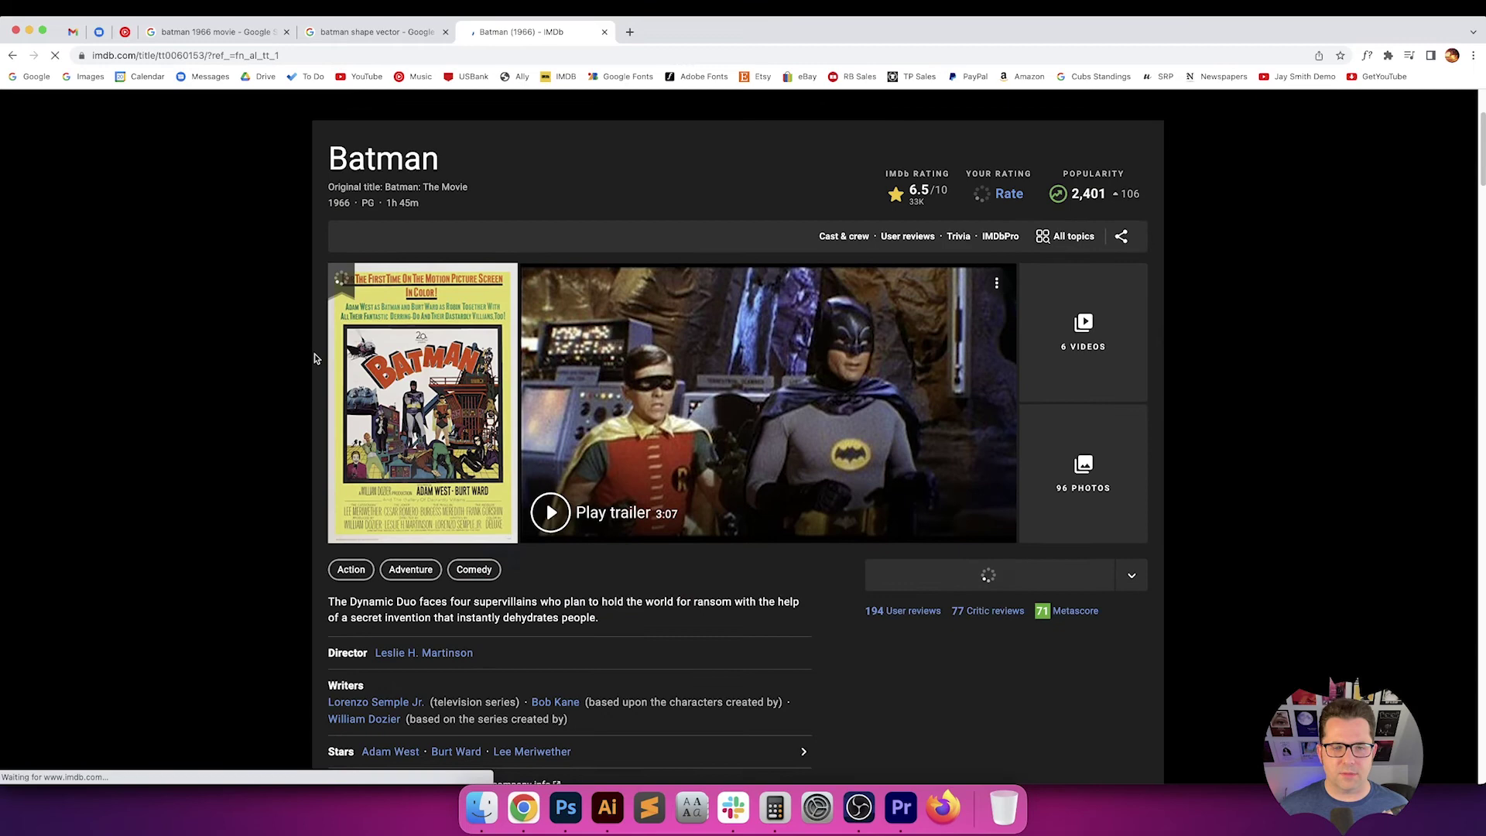
pyautogui.scroll(-8, 319, 355)
pyautogui.rightClick(424, 284)
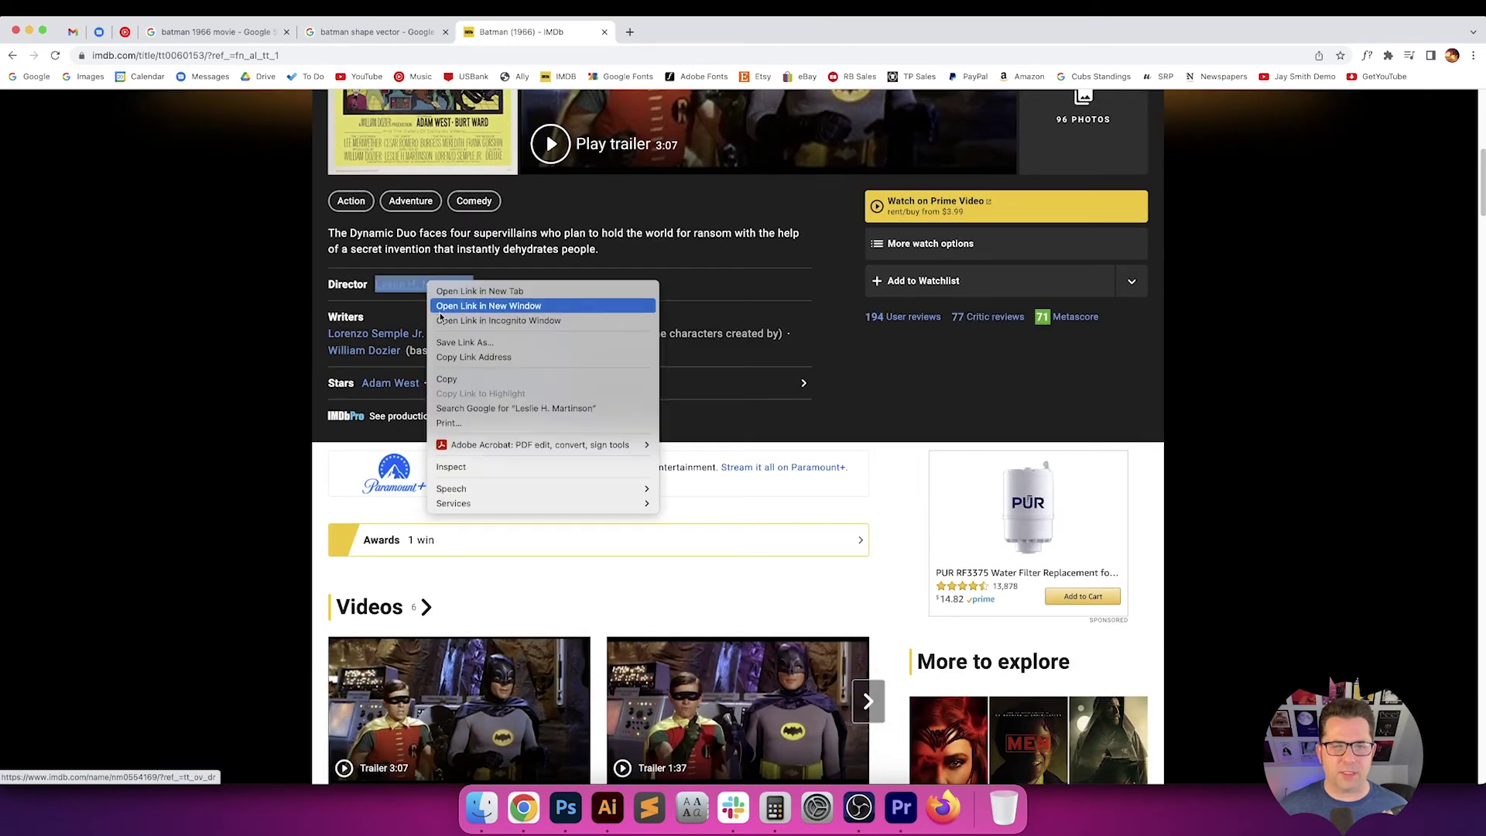
pyautogui.click(472, 380)
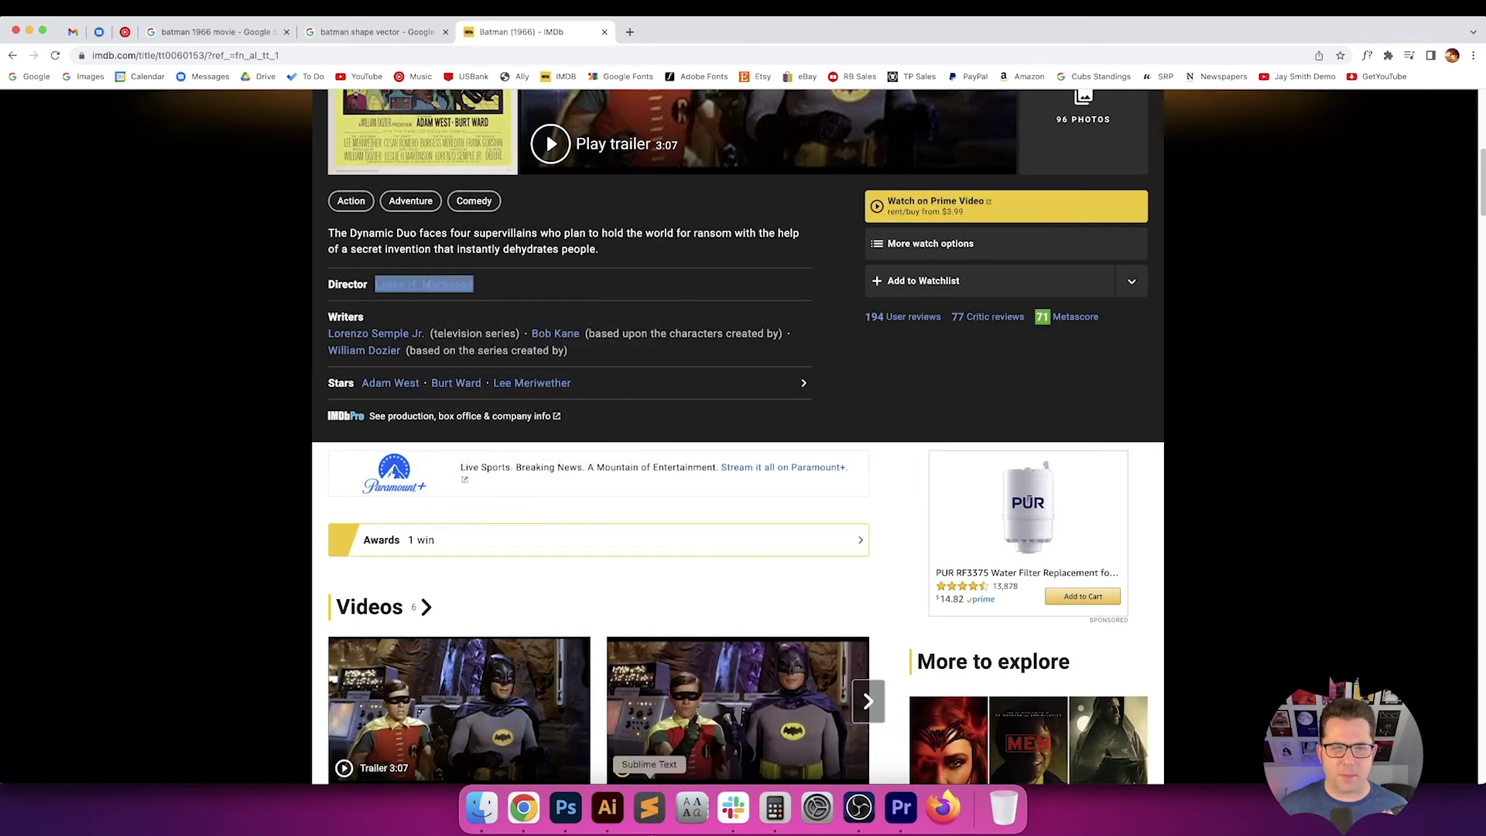
# Switch to Adobe Illustrator and duplicate the poster's cast list directly below the "THE MOVIE" subtitle
pyautogui.click(608, 807)
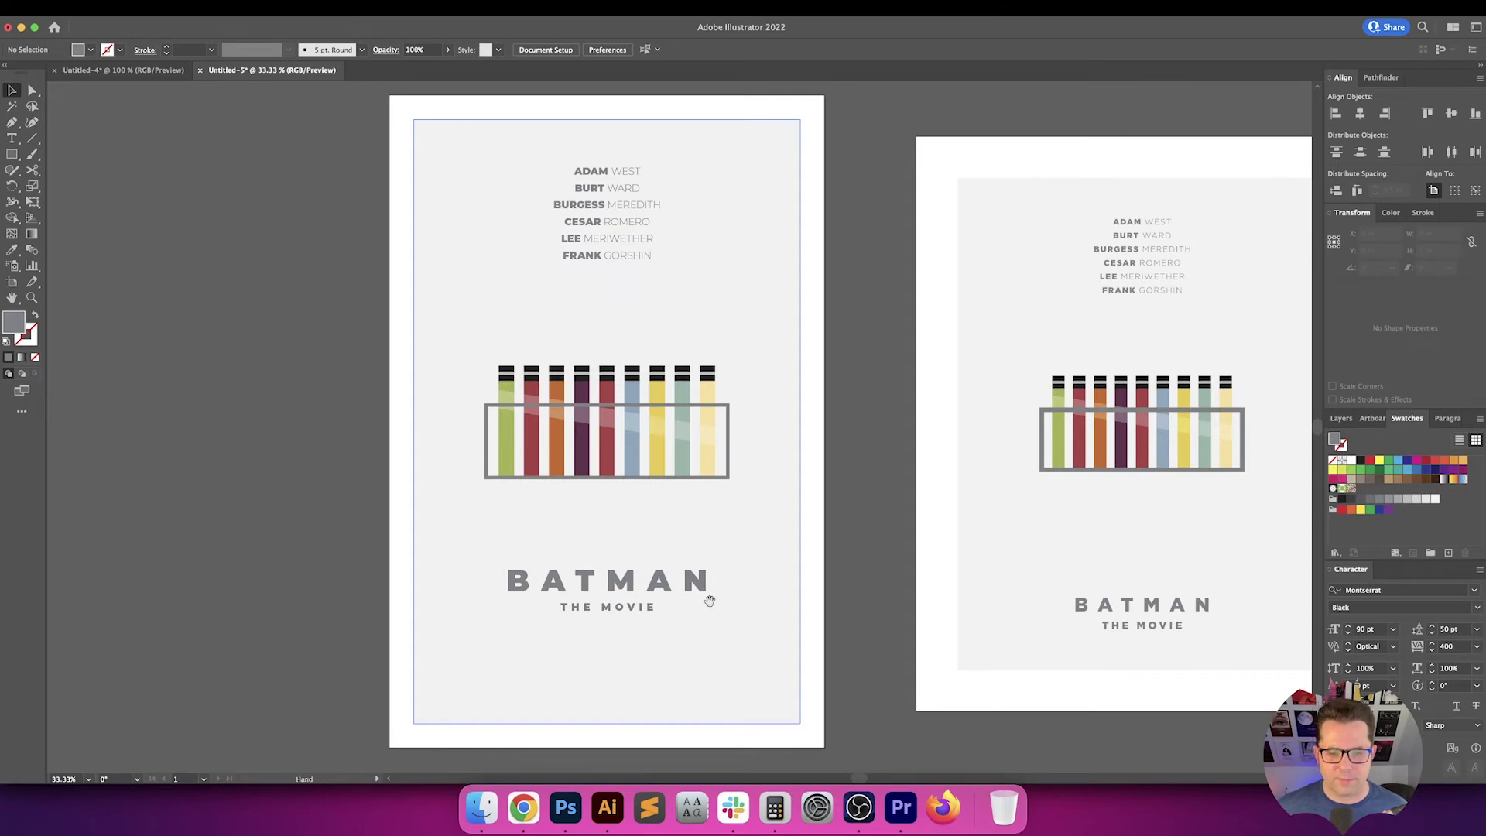
pyautogui.moveTo(709, 601); pyautogui.dragTo(694, 547)
pyautogui.click(608, 551)
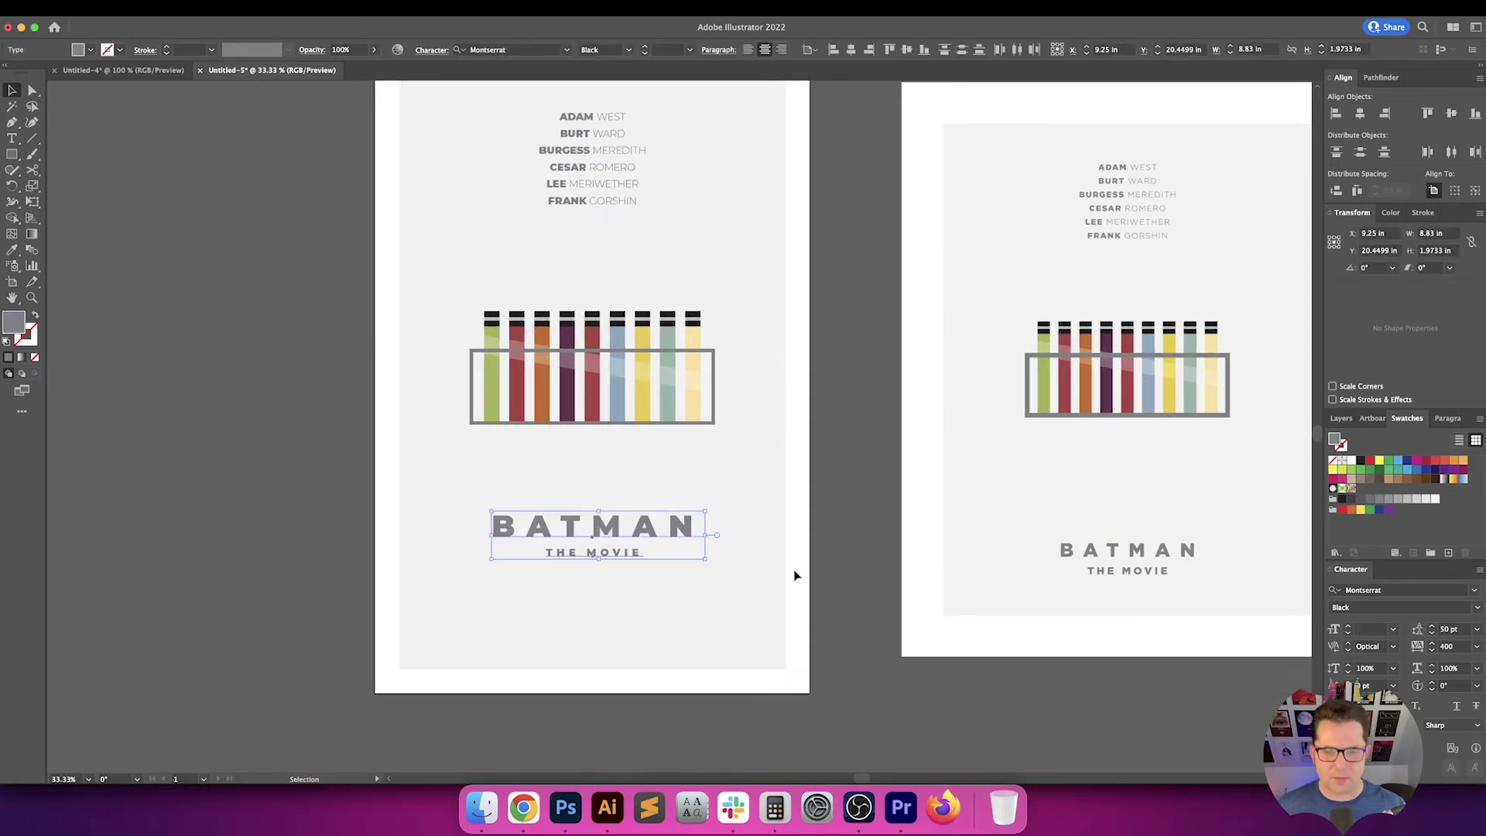
pyautogui.click(827, 565)
pyautogui.moveTo(620, 206); pyautogui.dragTo(614, 663)
# Replace the duplicated cast list's text with "DIRECTED BY LESLIE H. MARTINSON" in all caps
pyautogui.press('t')
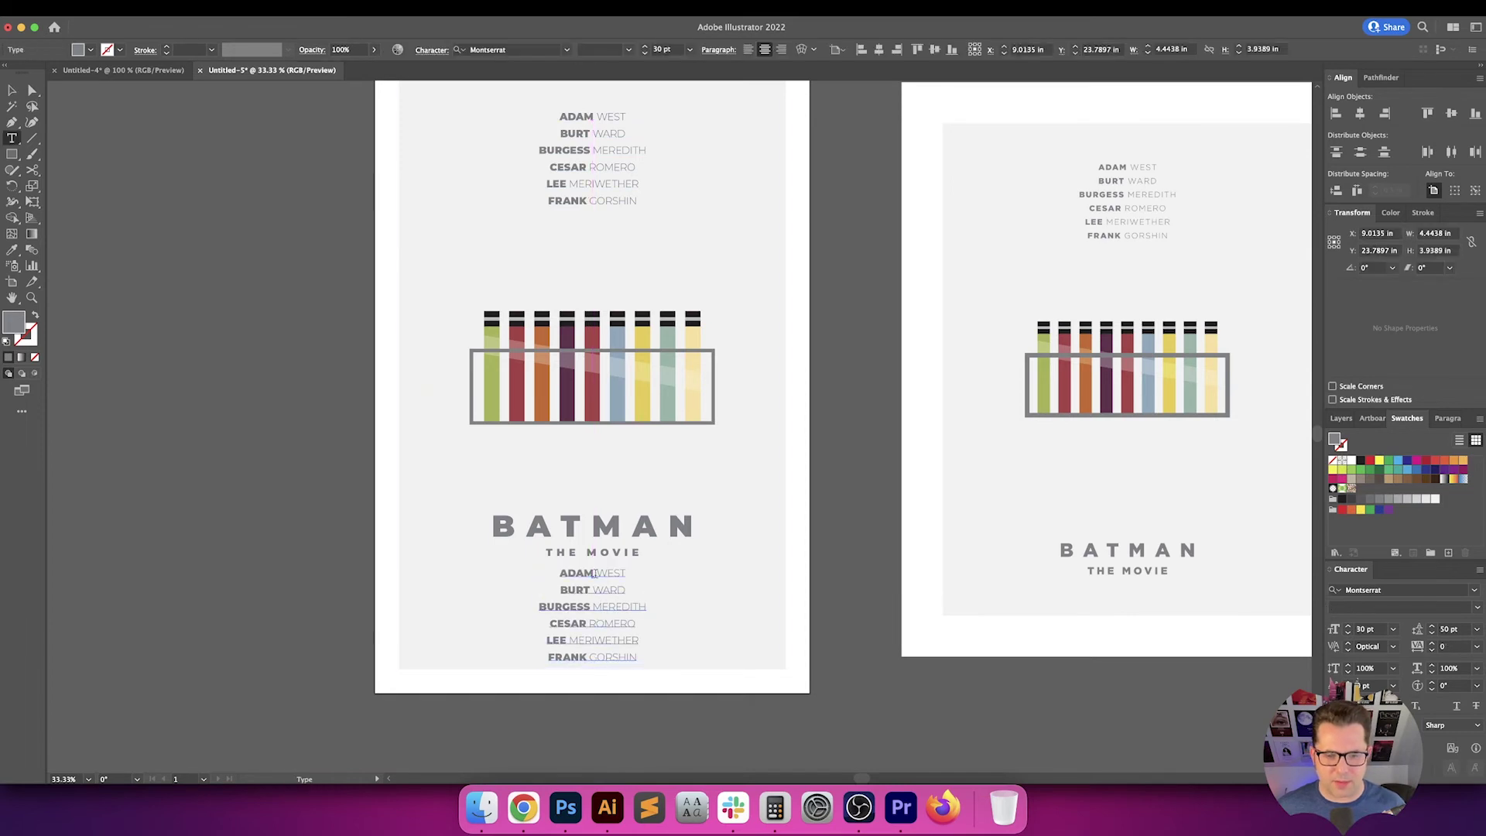
pyautogui.moveTo(590, 655); pyautogui.dragTo(559, 573)
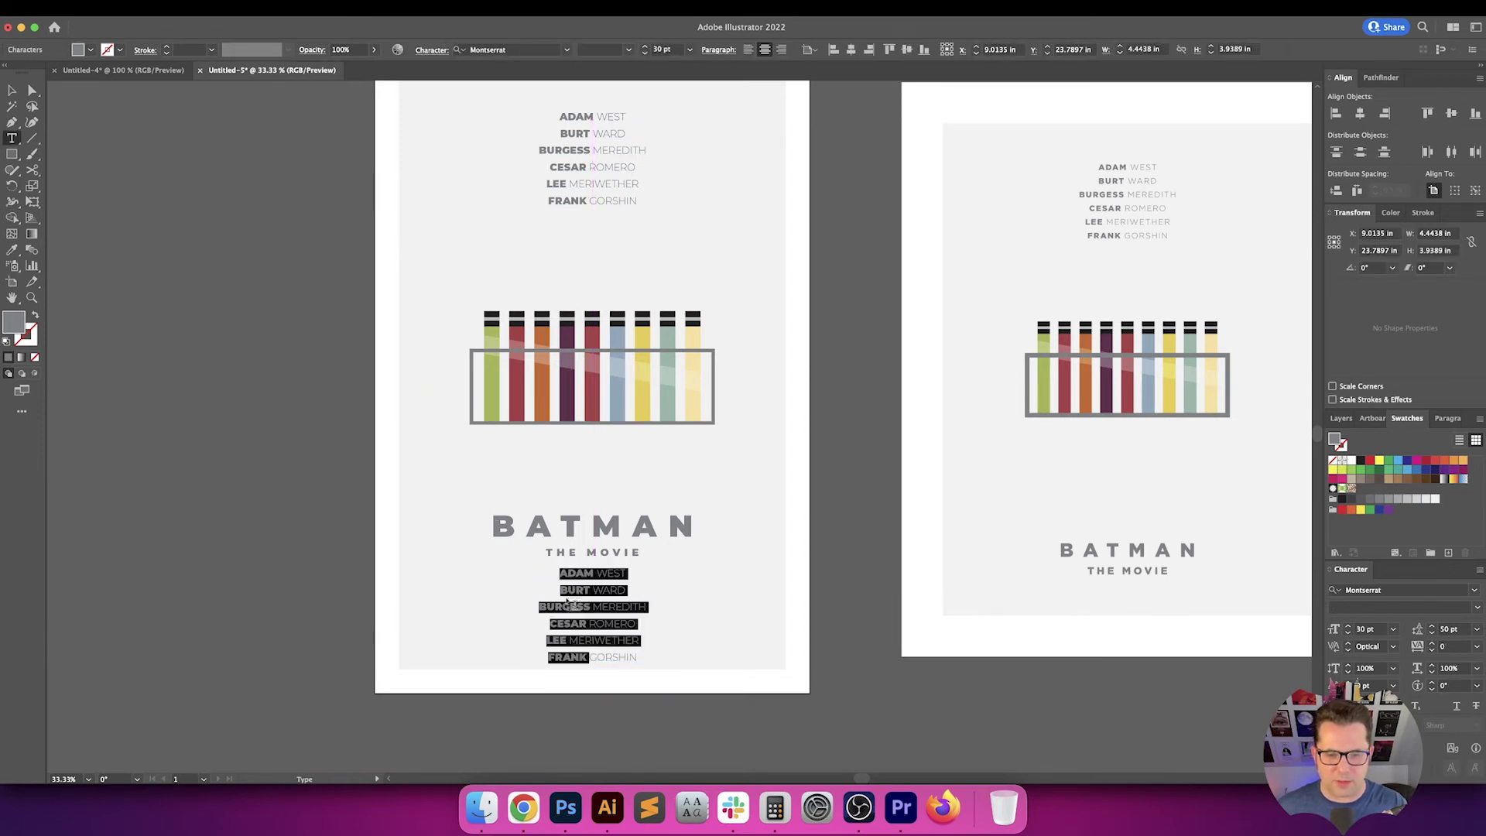
pyautogui.press('BackSpace')
pyautogui.press('super+a')
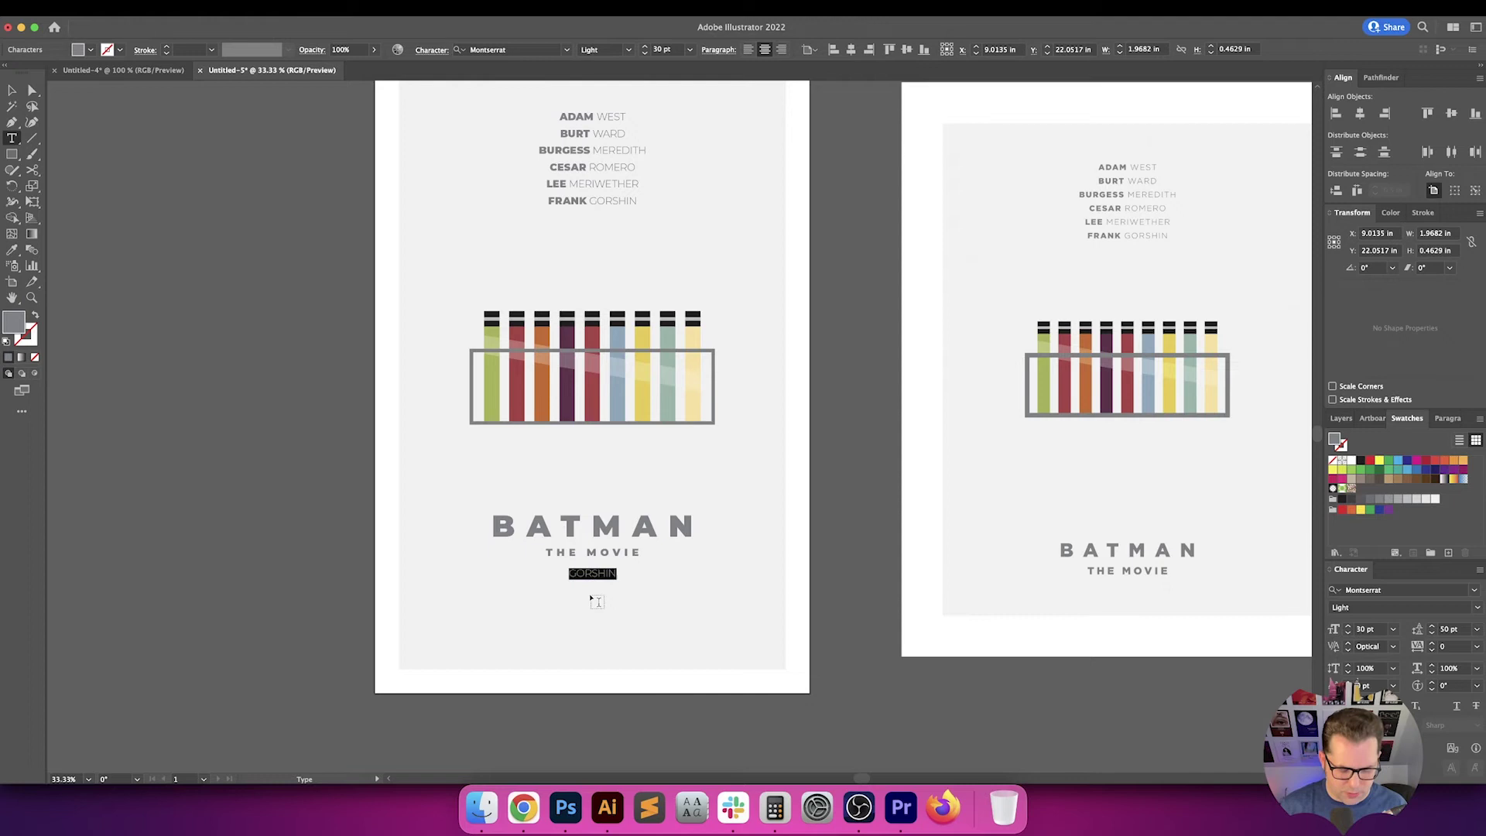
pyautogui.write('DIRECTED B')
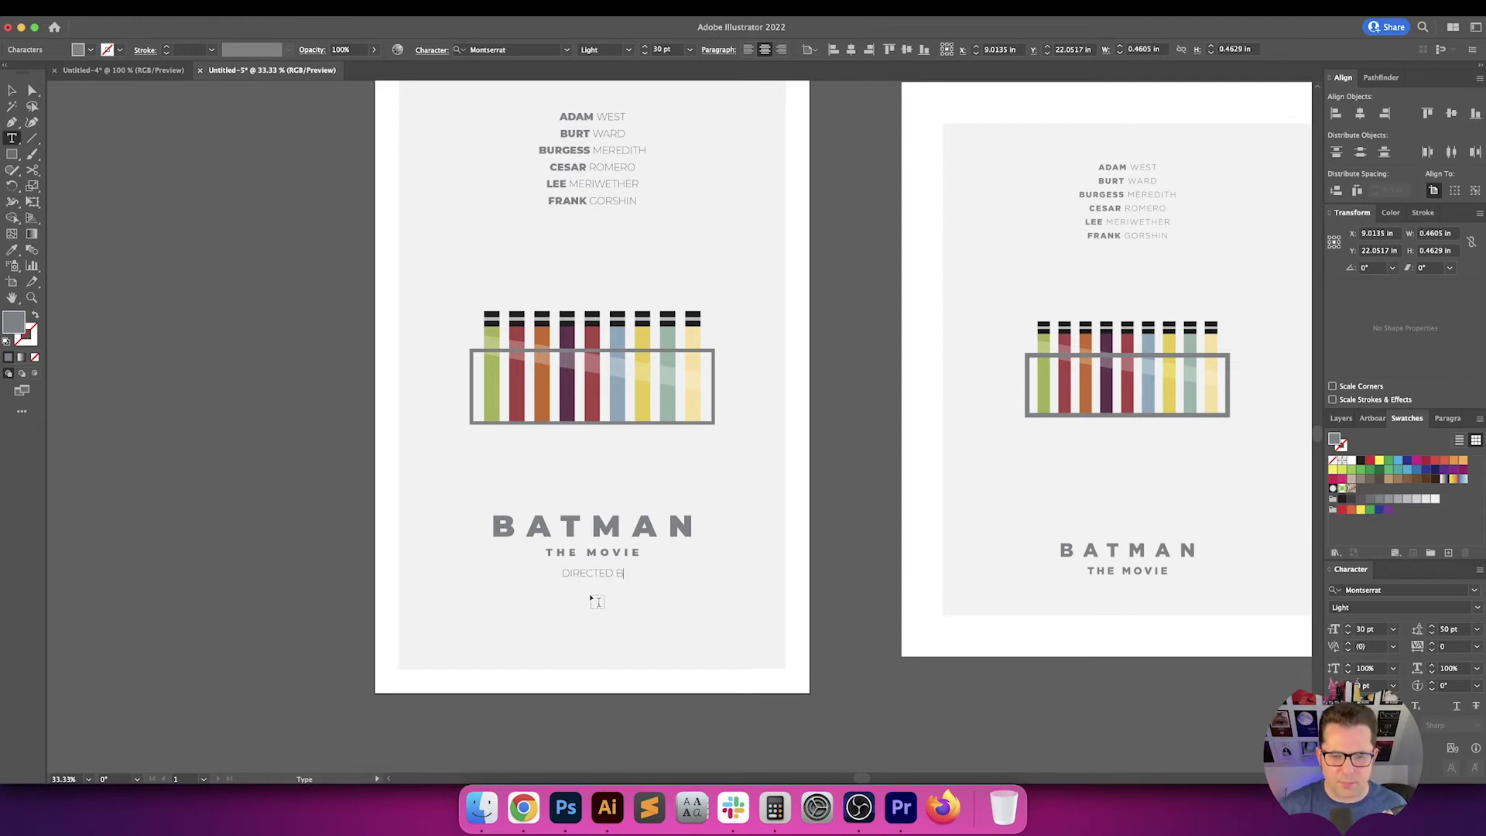
pyautogui.write('Y Leslie H. Martinson')
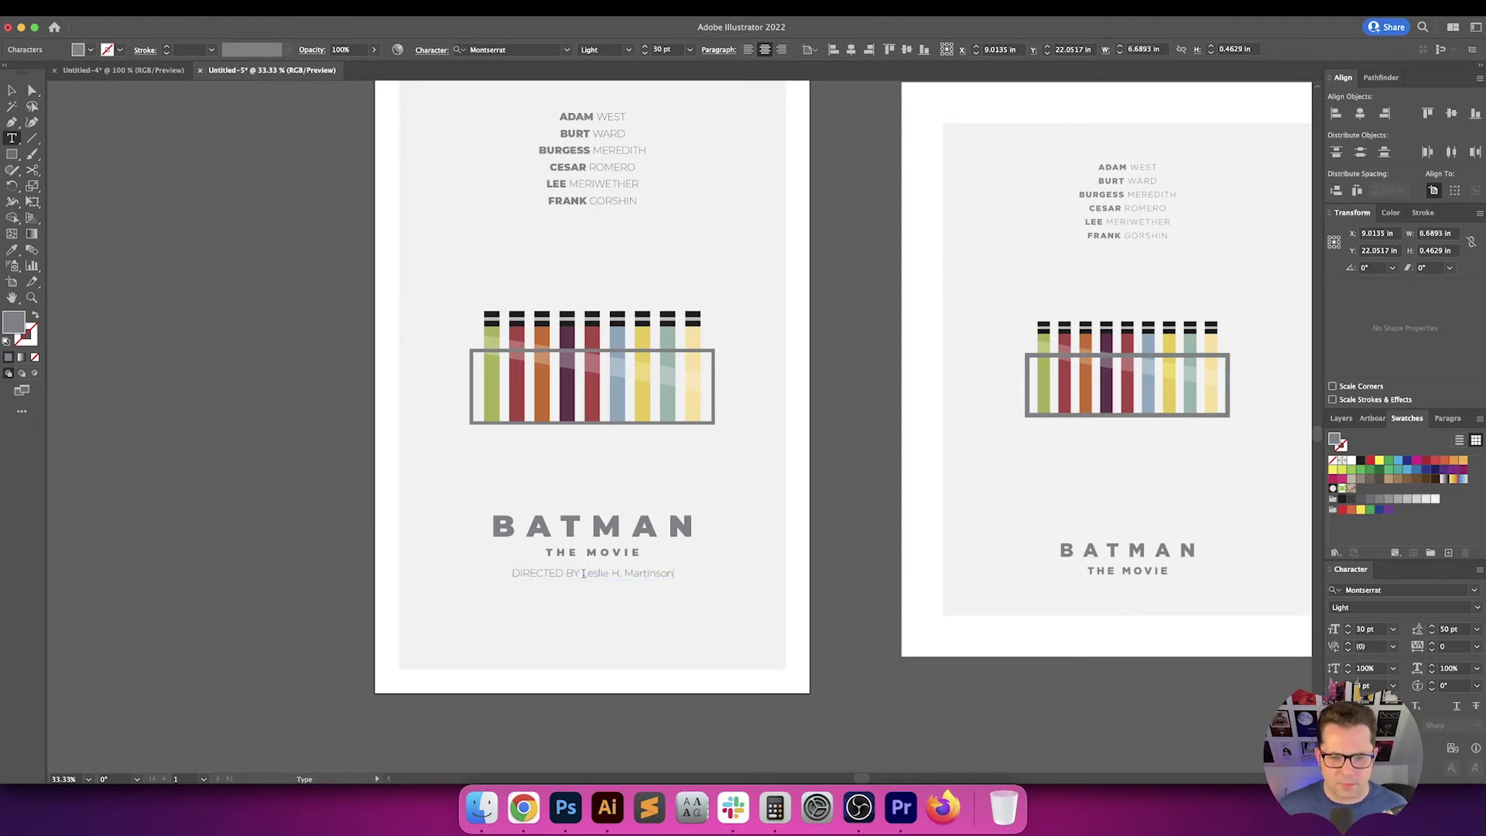
pyautogui.press('Escape')
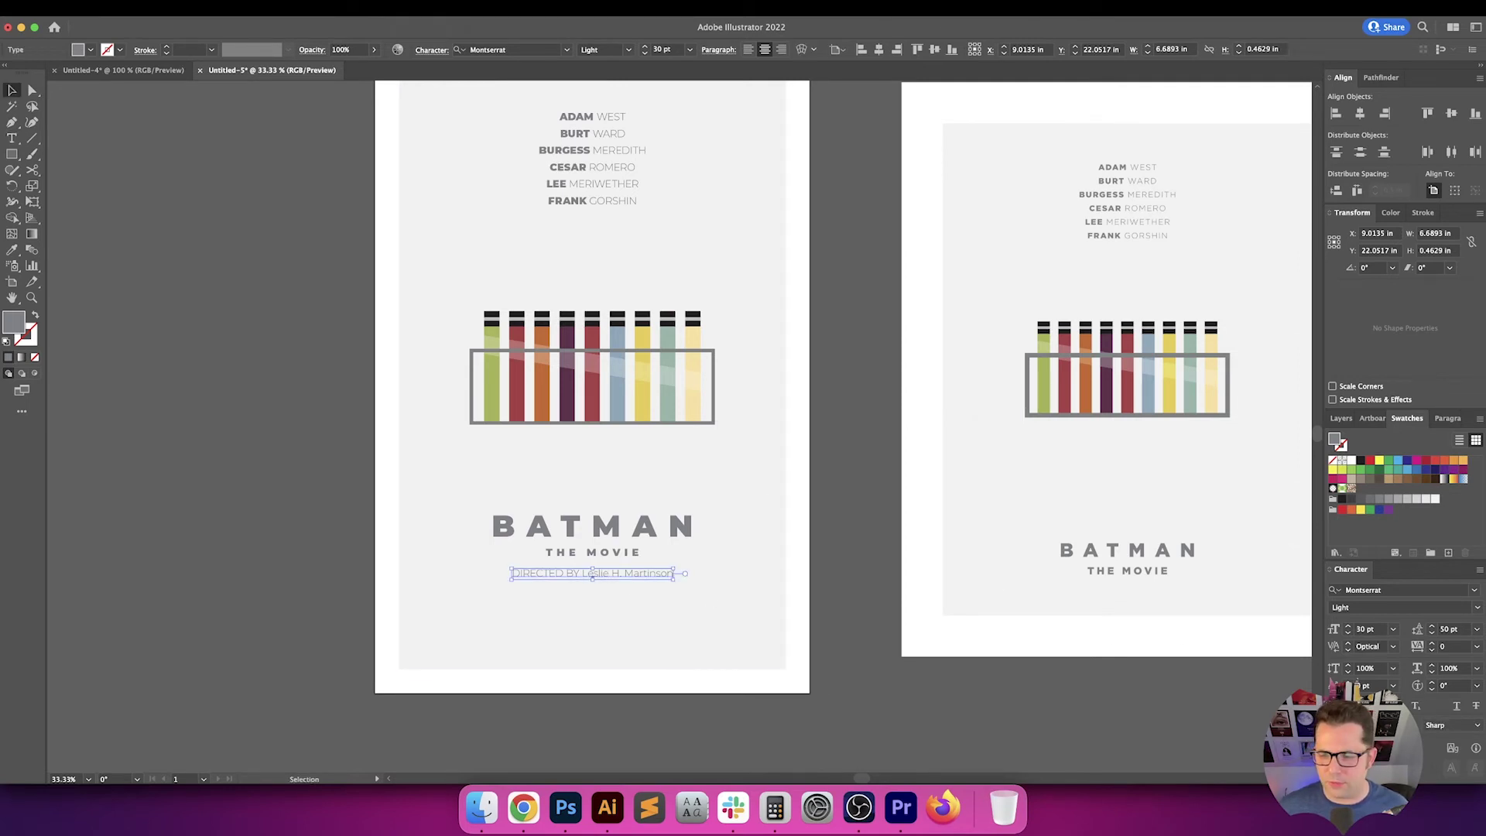
pyautogui.press('super+shift+k')
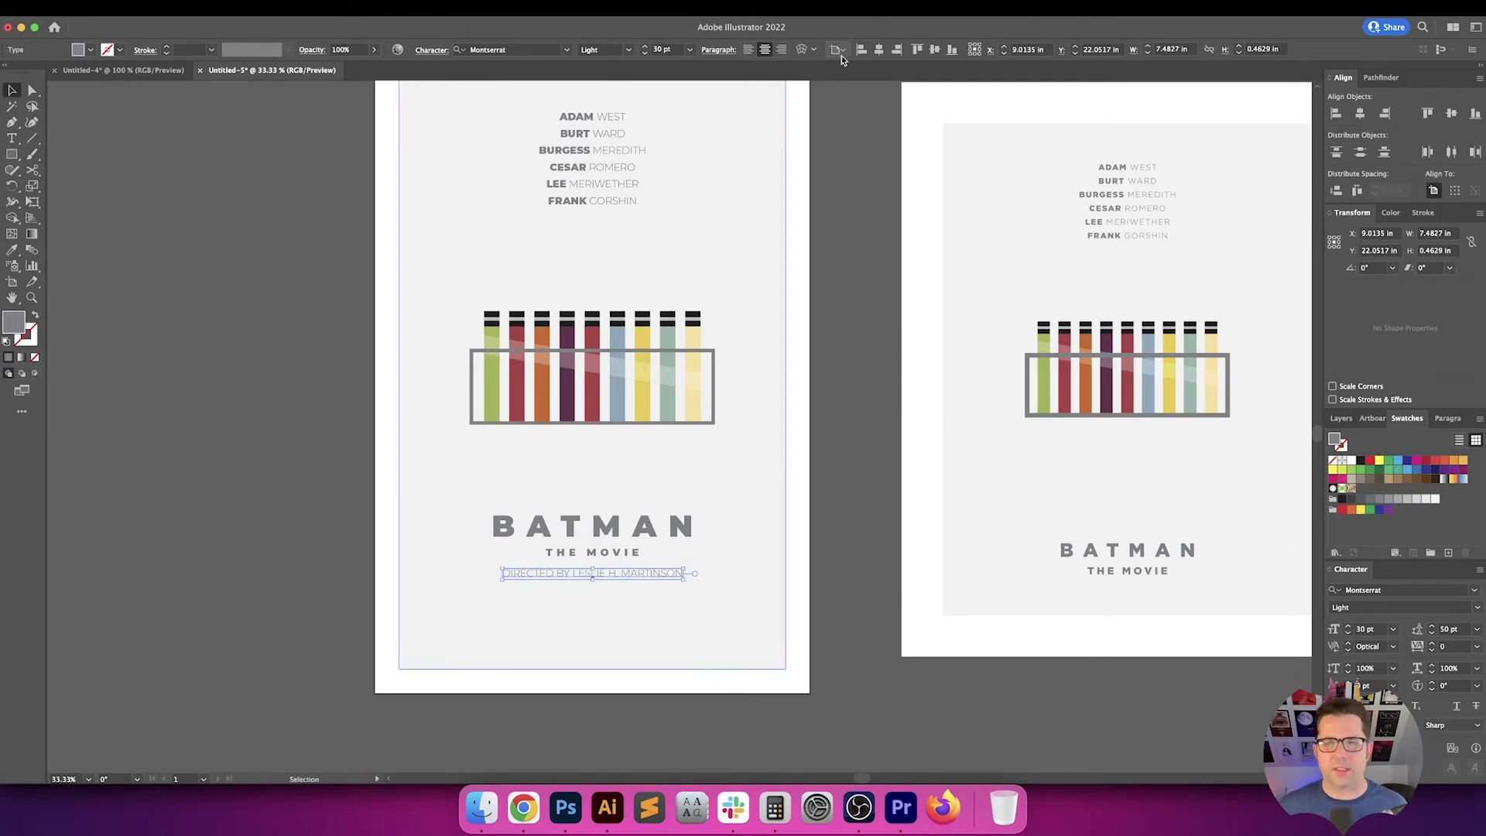
# Center the director credit horizontally on the poster and align it to the bottom edge, offset upward by 3 in
pyautogui.click(879, 50)
pyautogui.click(952, 49)
pyautogui.press('Return')
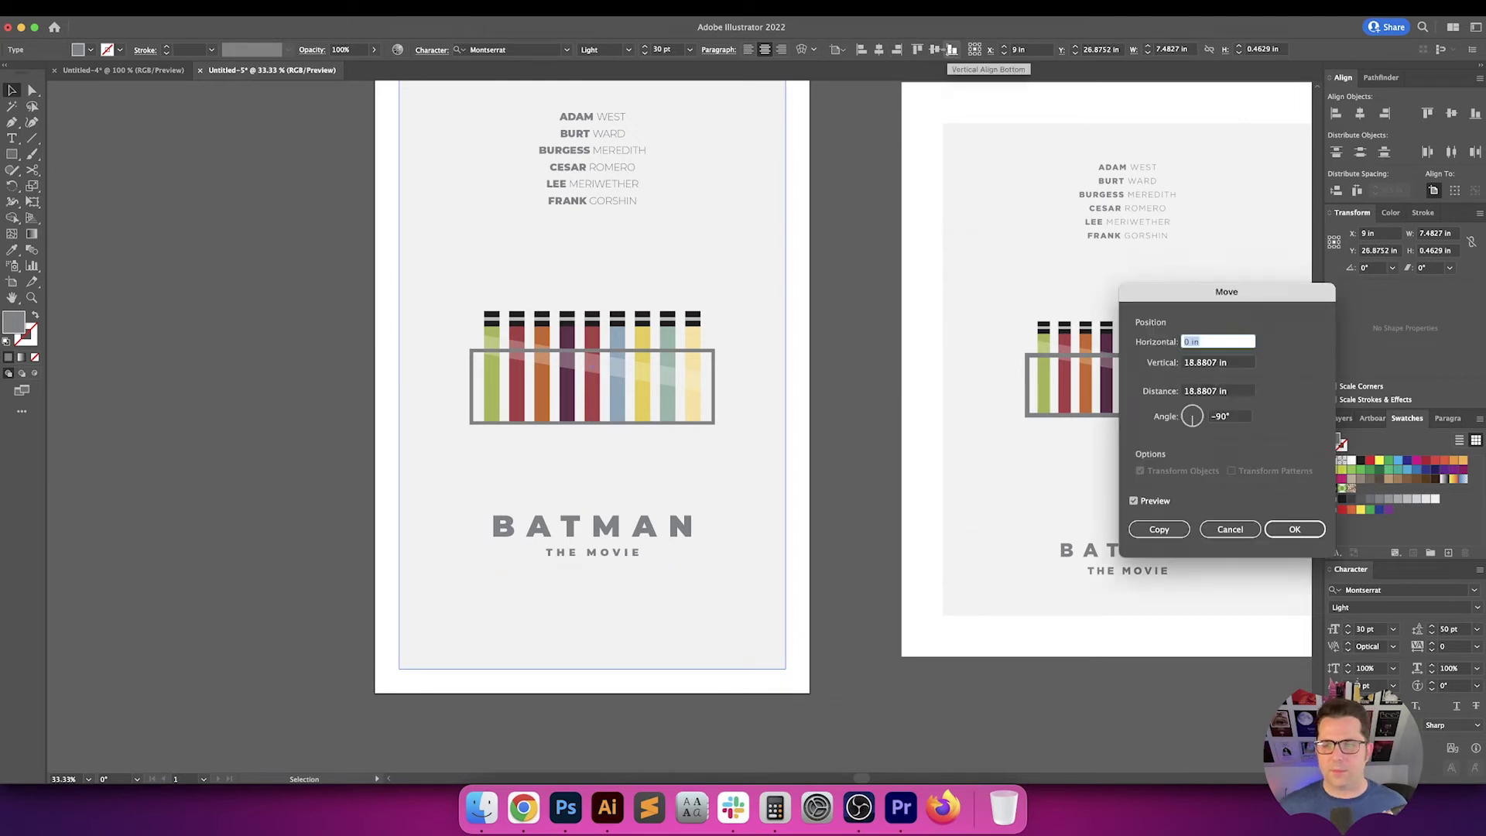
pyautogui.write('-3')
pyautogui.press('Return')
pyautogui.click(852, 466)
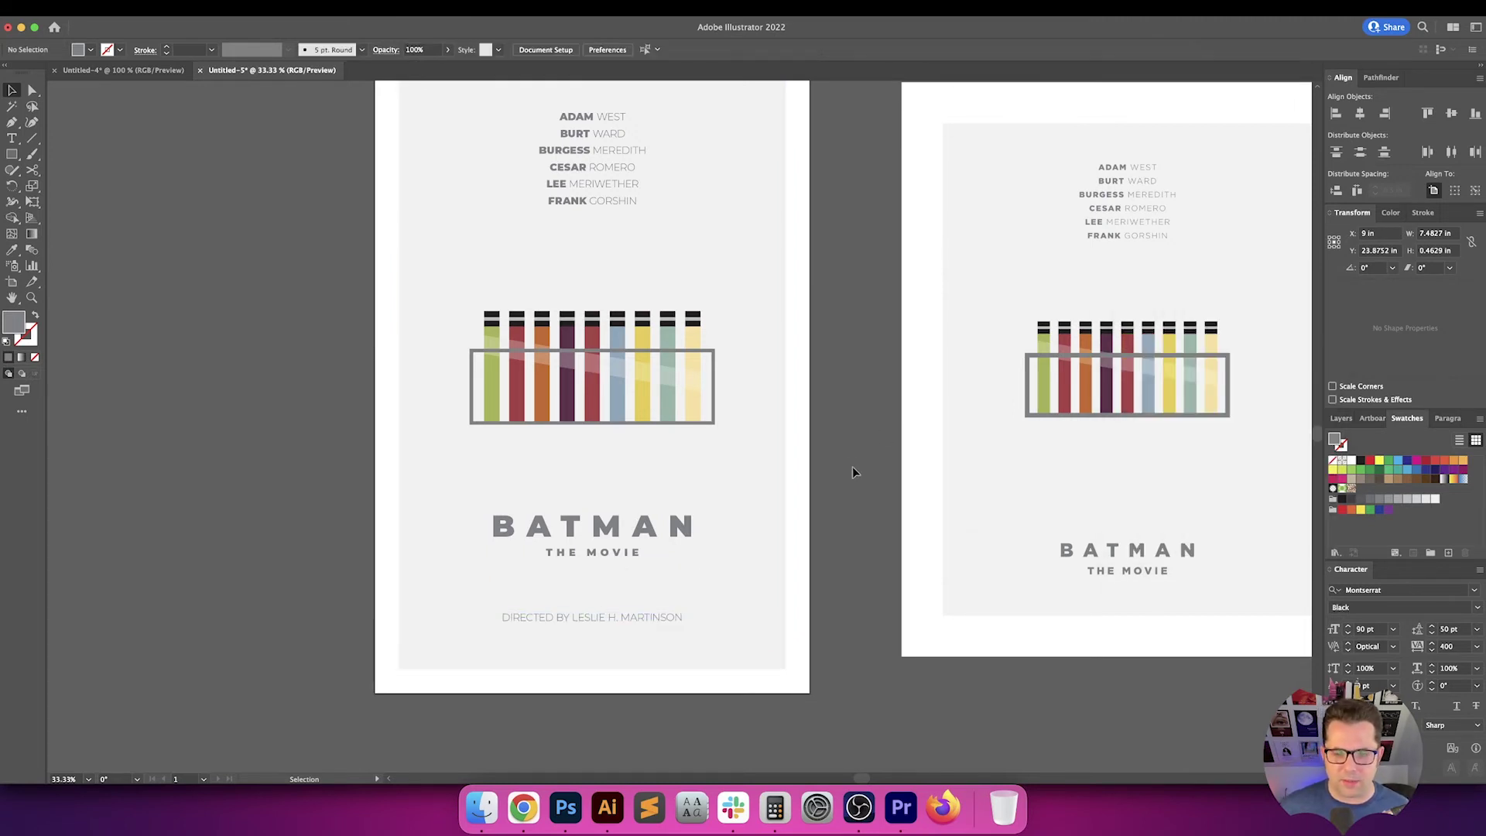
# Set the director credit's Montserrat font style to Regular
pyautogui.scroll(-1, 854, 457)
pyautogui.moveTo(875, 530); pyautogui.dragTo(865, 565)
pyautogui.press('t')
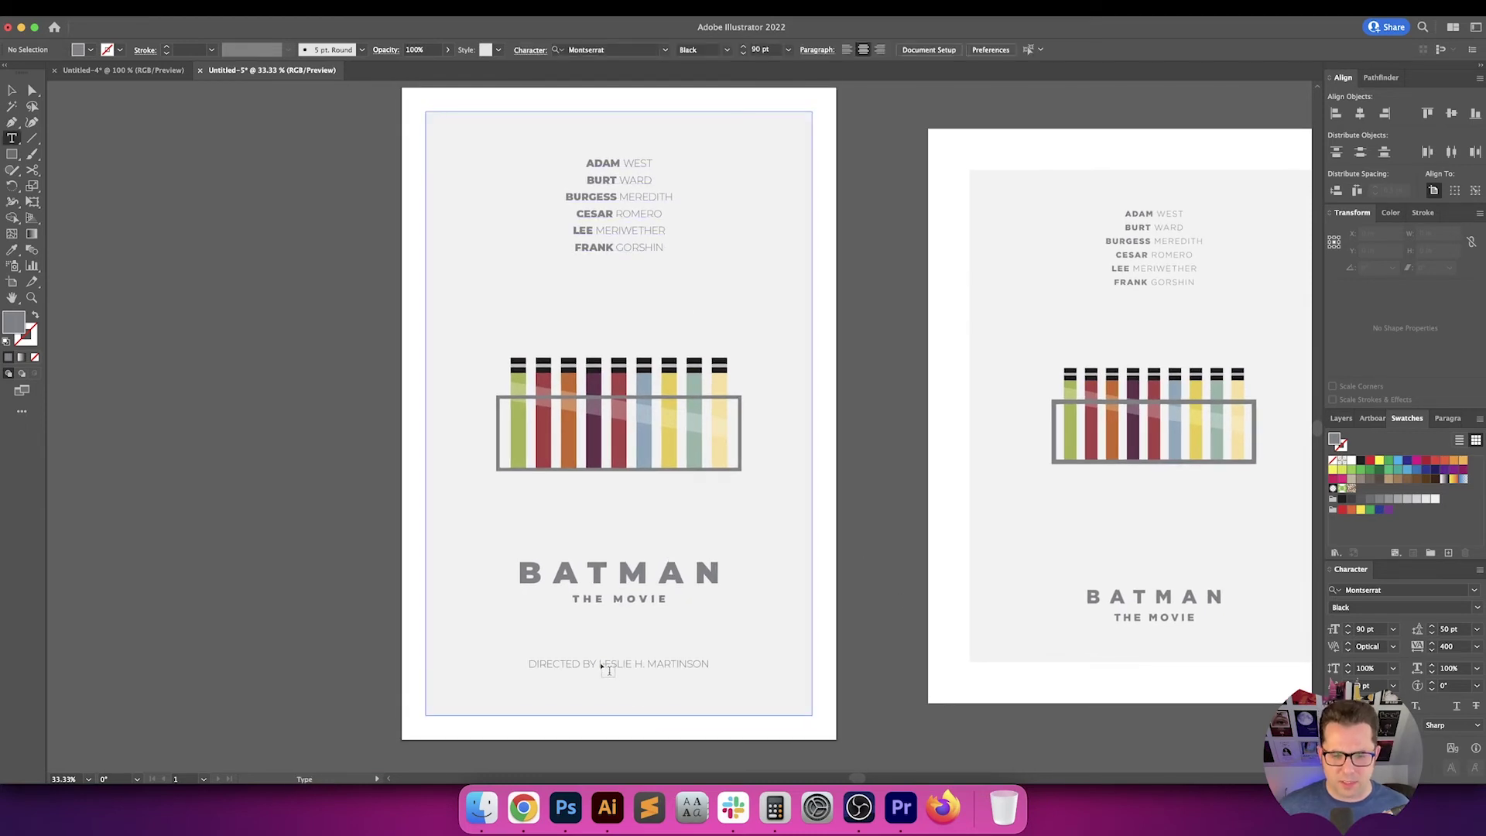
pyautogui.click(588, 662)
pyautogui.press('super+a')
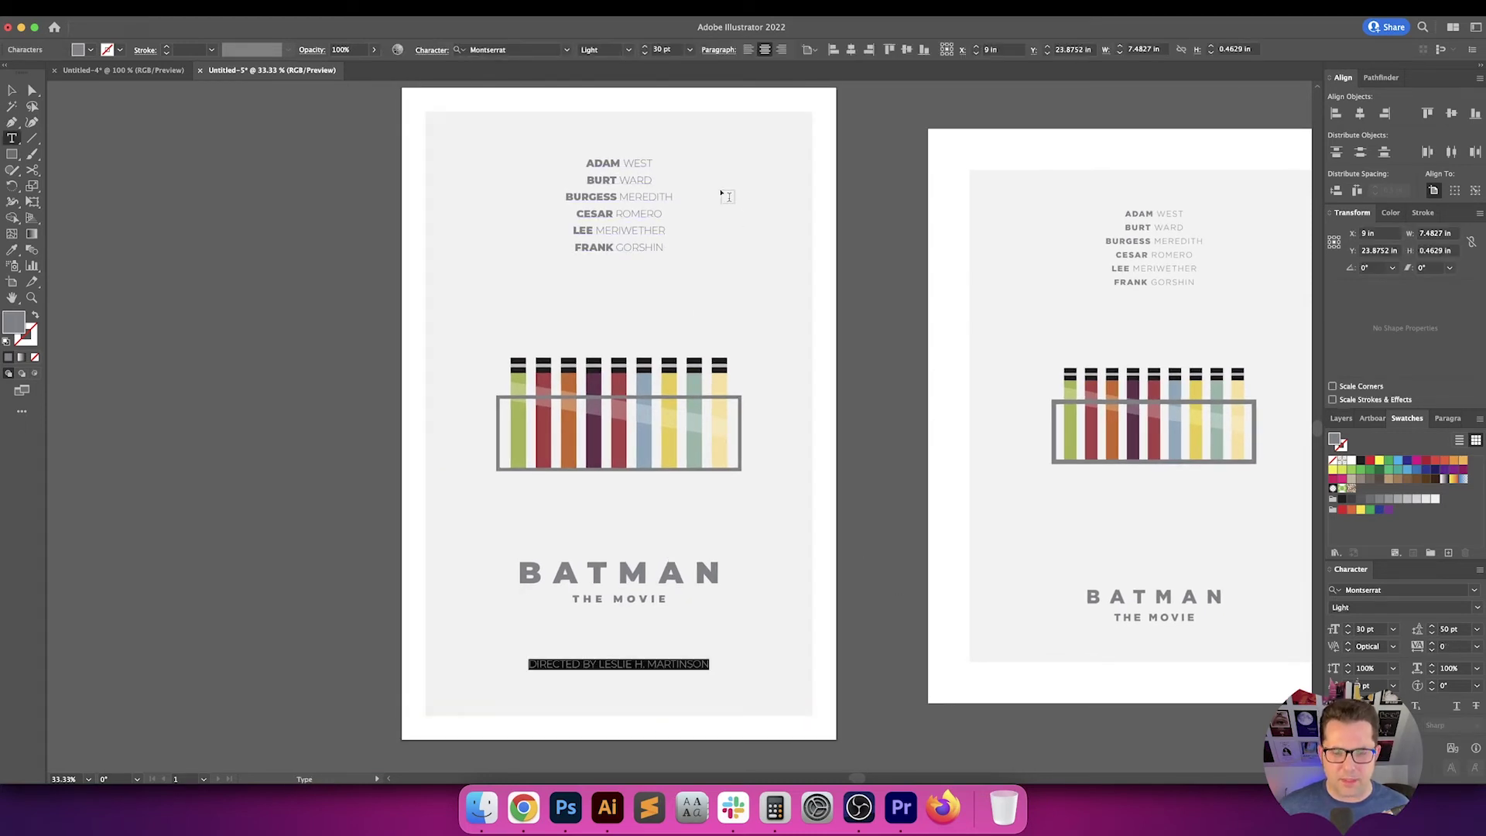
pyautogui.click(630, 50)
pyautogui.click(608, 153)
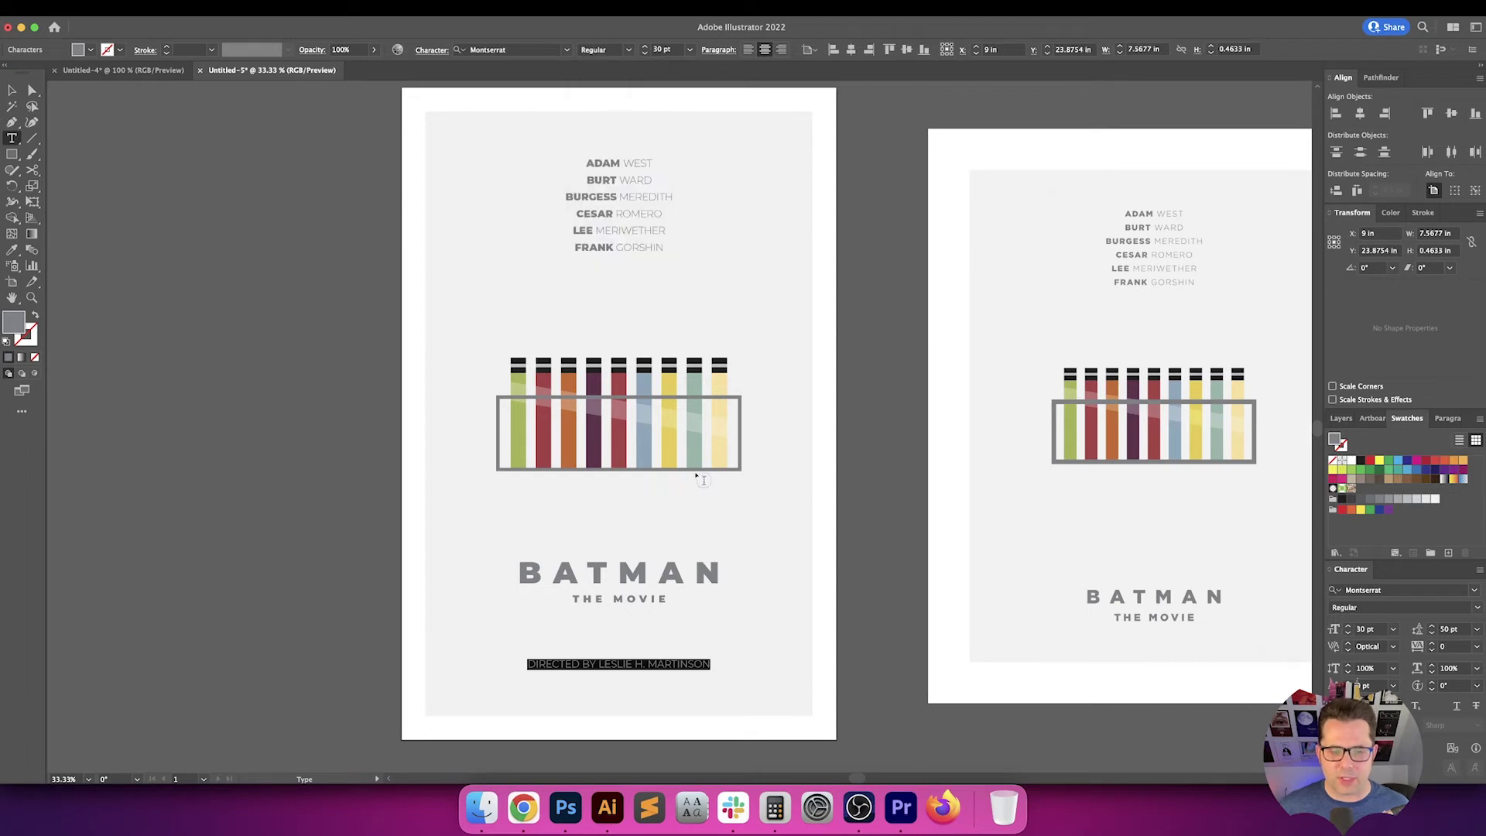
pyautogui.press('Escape')
pyautogui.click(878, 541)
# Set the surname "WEST" in the cast list to the Regular font style
pyautogui.scroll(1, 881, 547)
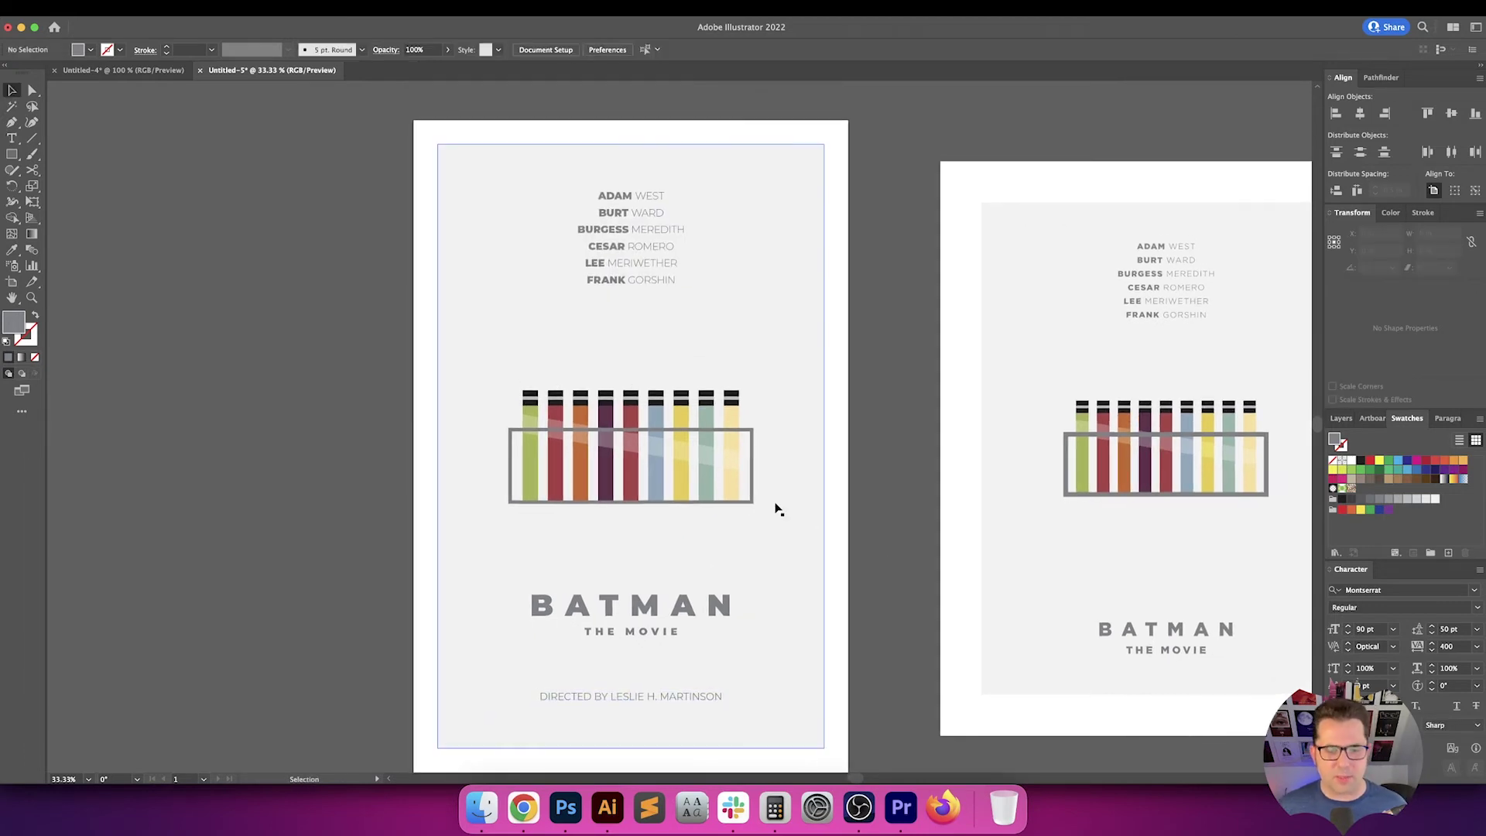
pyautogui.press('t')
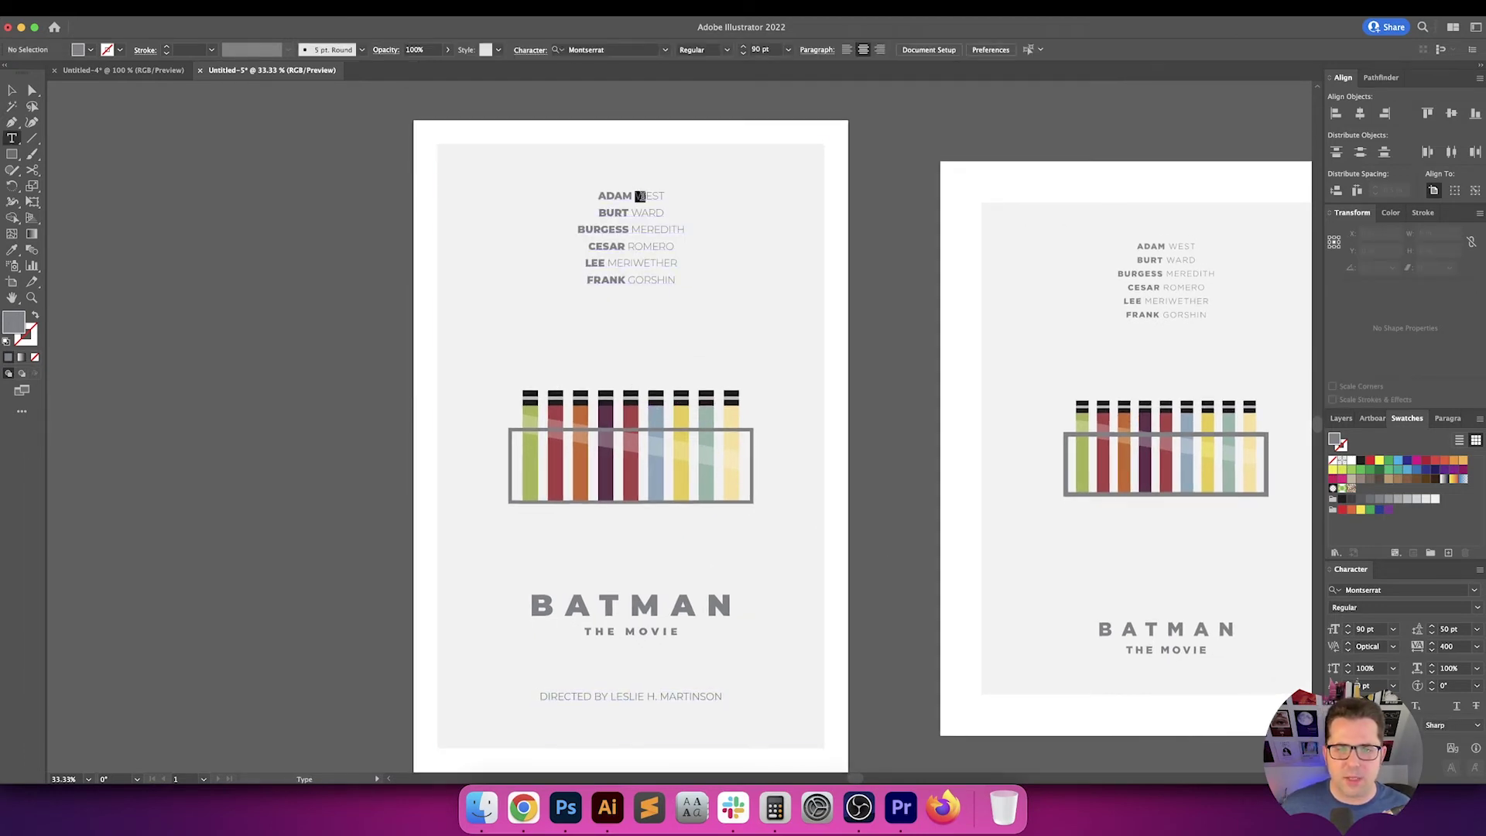
pyautogui.moveTo(641, 197); pyautogui.dragTo(659, 196)
pyautogui.press('super+plus')
pyautogui.press('super+plus')
pyautogui.press('super+plus')
pyautogui.press('super+plus')
pyautogui.click(557, 183)
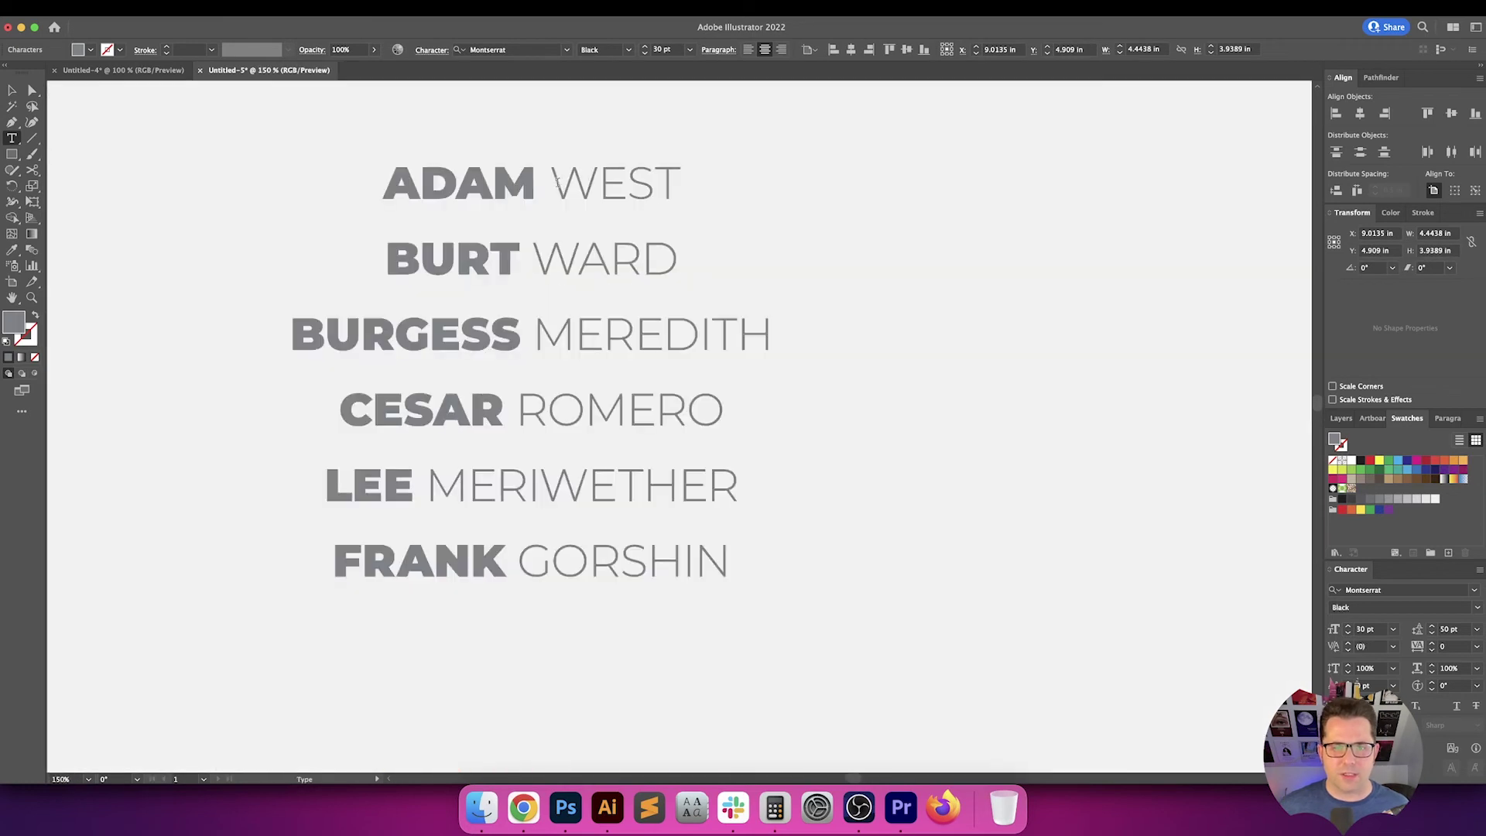
pyautogui.moveTo(558, 181); pyautogui.dragTo(697, 180)
pyautogui.click(628, 49)
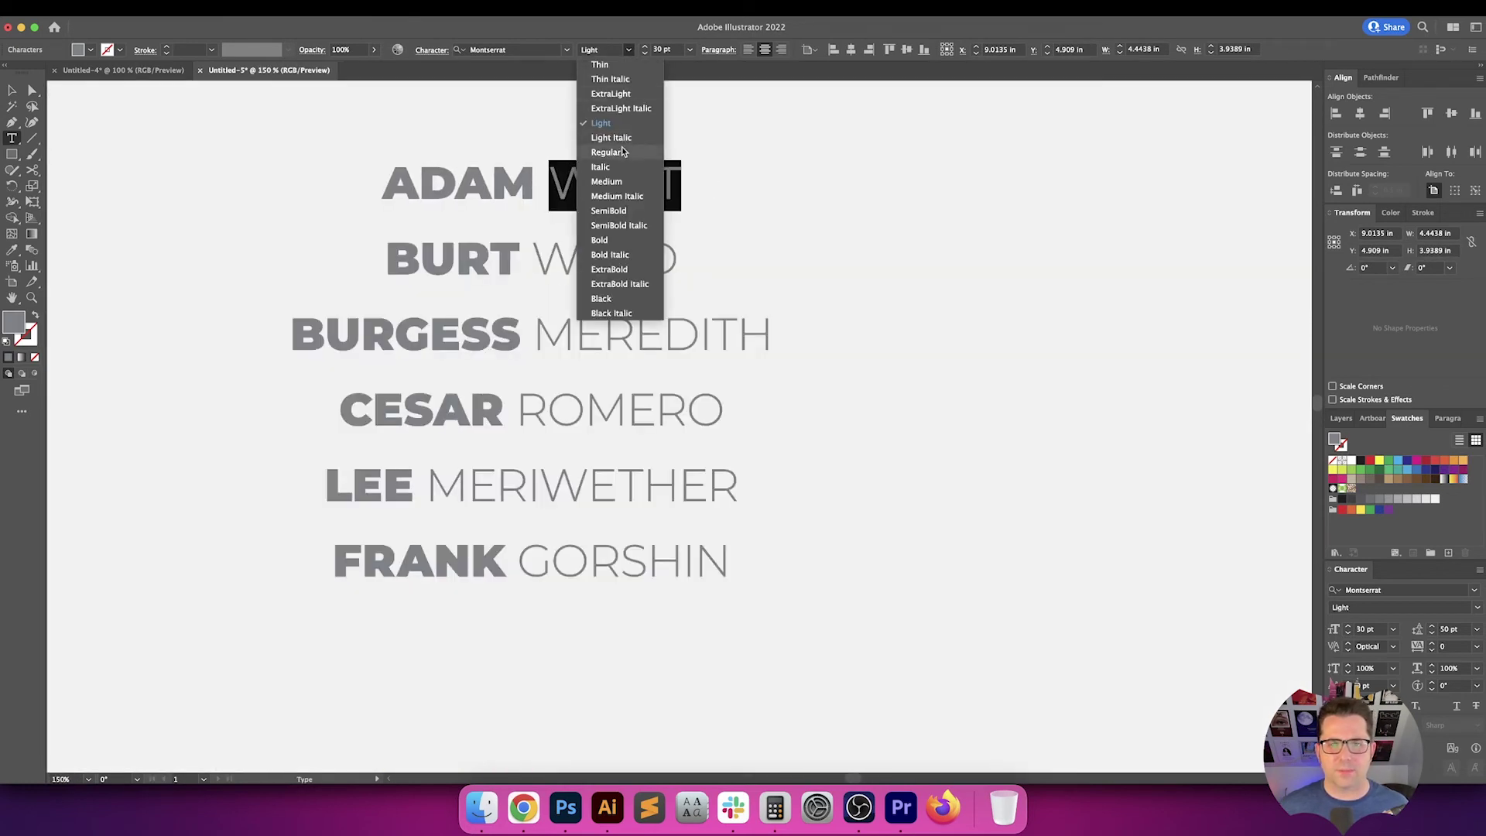
pyautogui.click(620, 152)
# Set the surnames "WARD" and "MEREDITH" in the cast list to the Regular font style
pyautogui.doubleClick(604, 260)
pyautogui.click(628, 50)
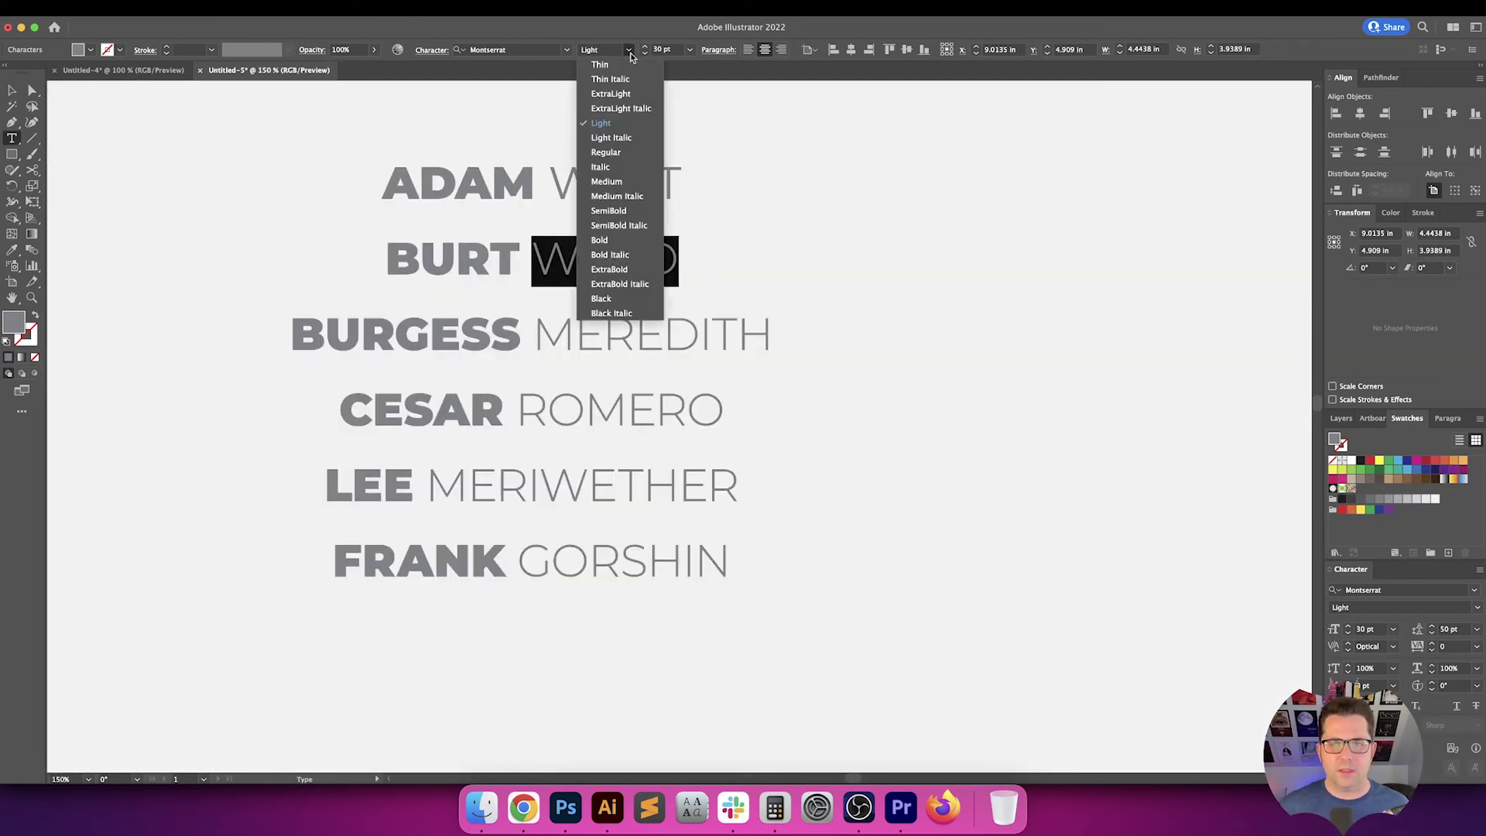
pyautogui.click(613, 155)
pyautogui.click(617, 347)
pyautogui.doubleClick(617, 346)
pyautogui.click(628, 50)
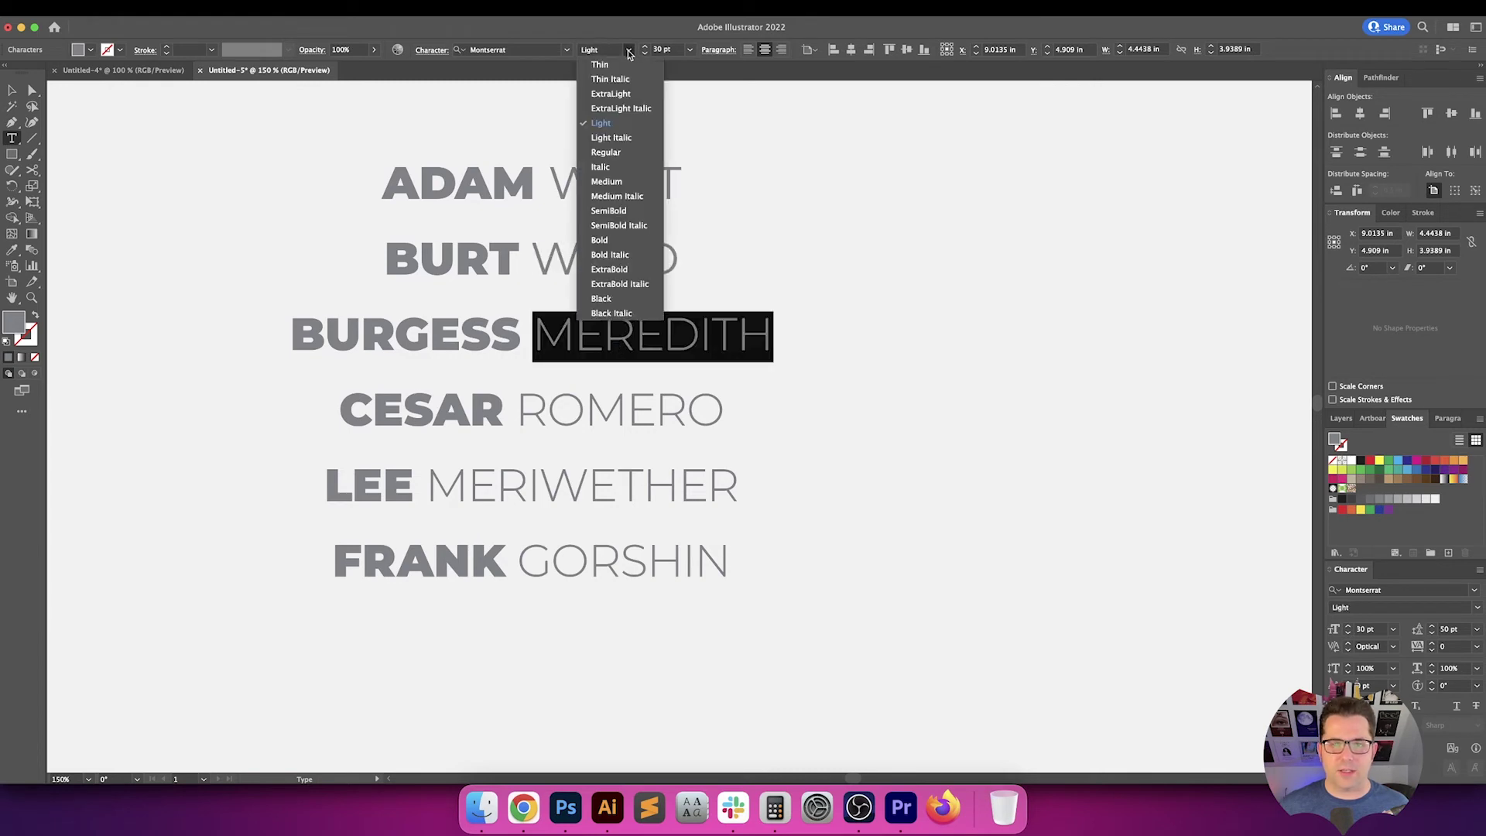
pyautogui.press('Escape')
# Set the surnames "ROMERO" and "MERIWETHER" in the cast list to the Regular font style
pyautogui.doubleClick(615, 425)
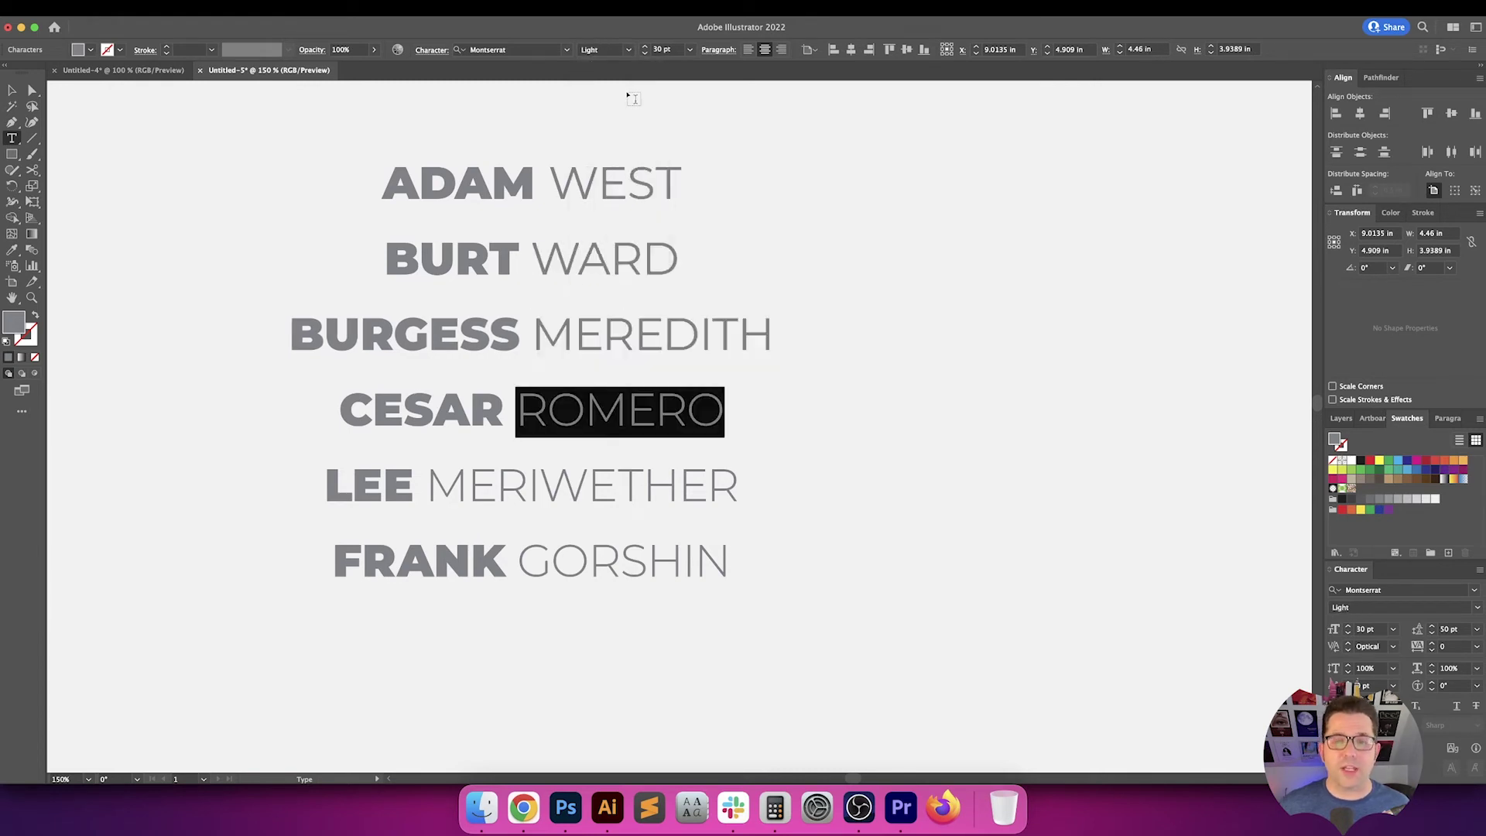
pyautogui.click(627, 51)
pyautogui.click(642, 161)
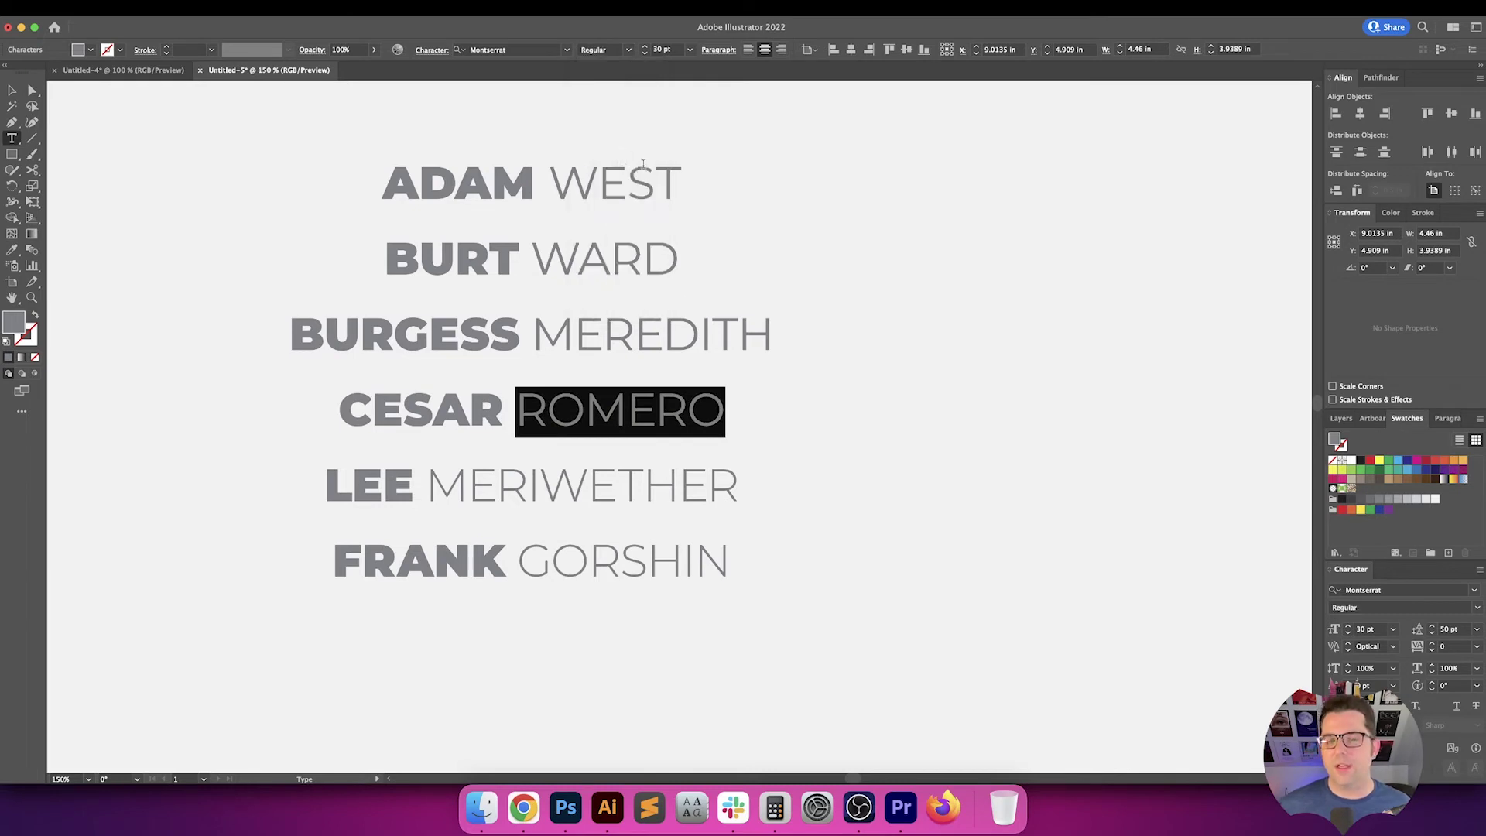
pyautogui.doubleClick(649, 489)
pyautogui.click(629, 51)
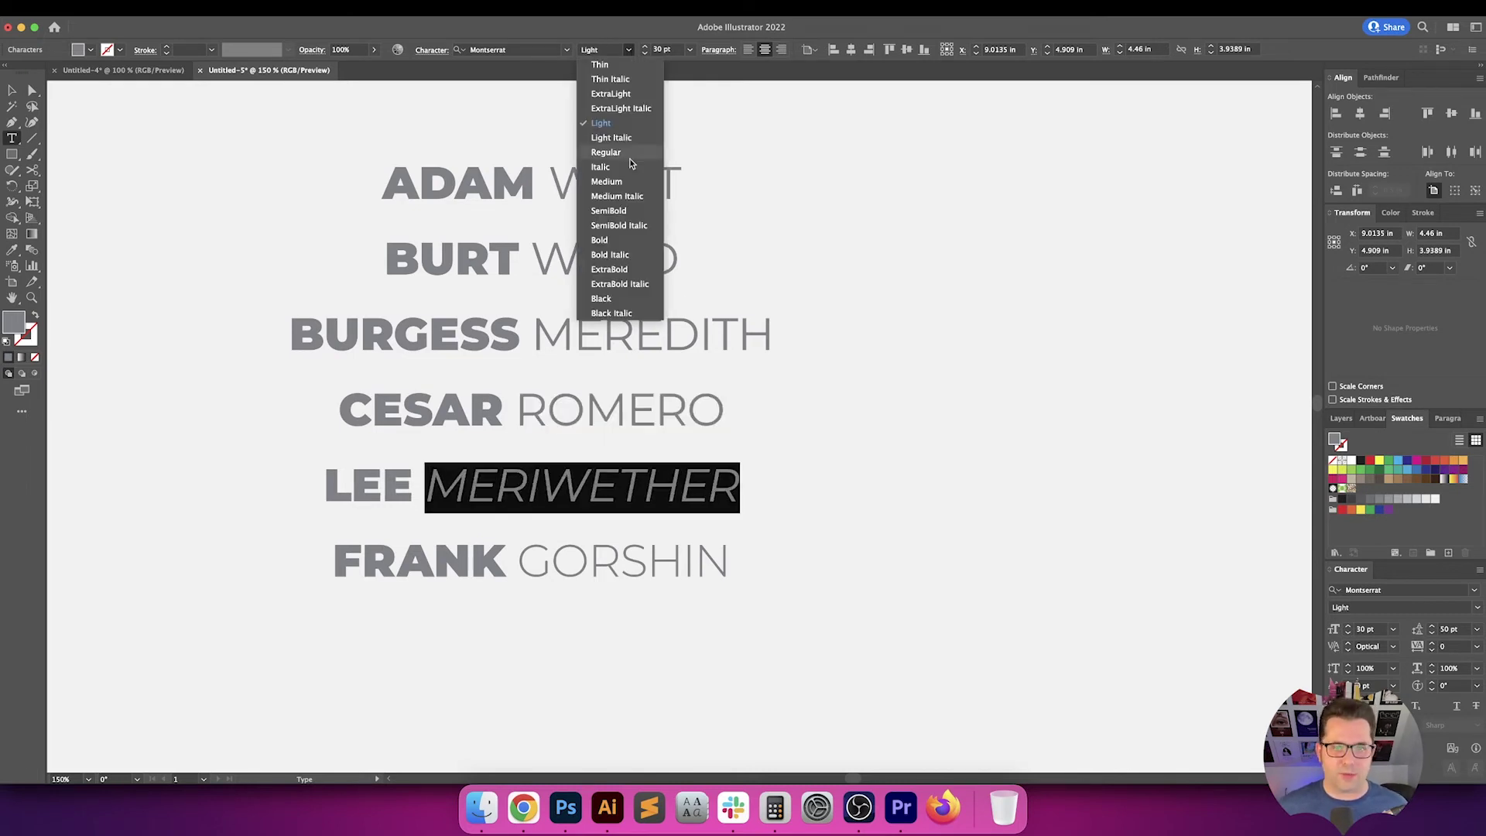
pyautogui.press('Escape')
# Set the surname "GORSHIN" to the Regular font style and finish editing the cast list
pyautogui.click(649, 563)
pyautogui.doubleClick(649, 565)
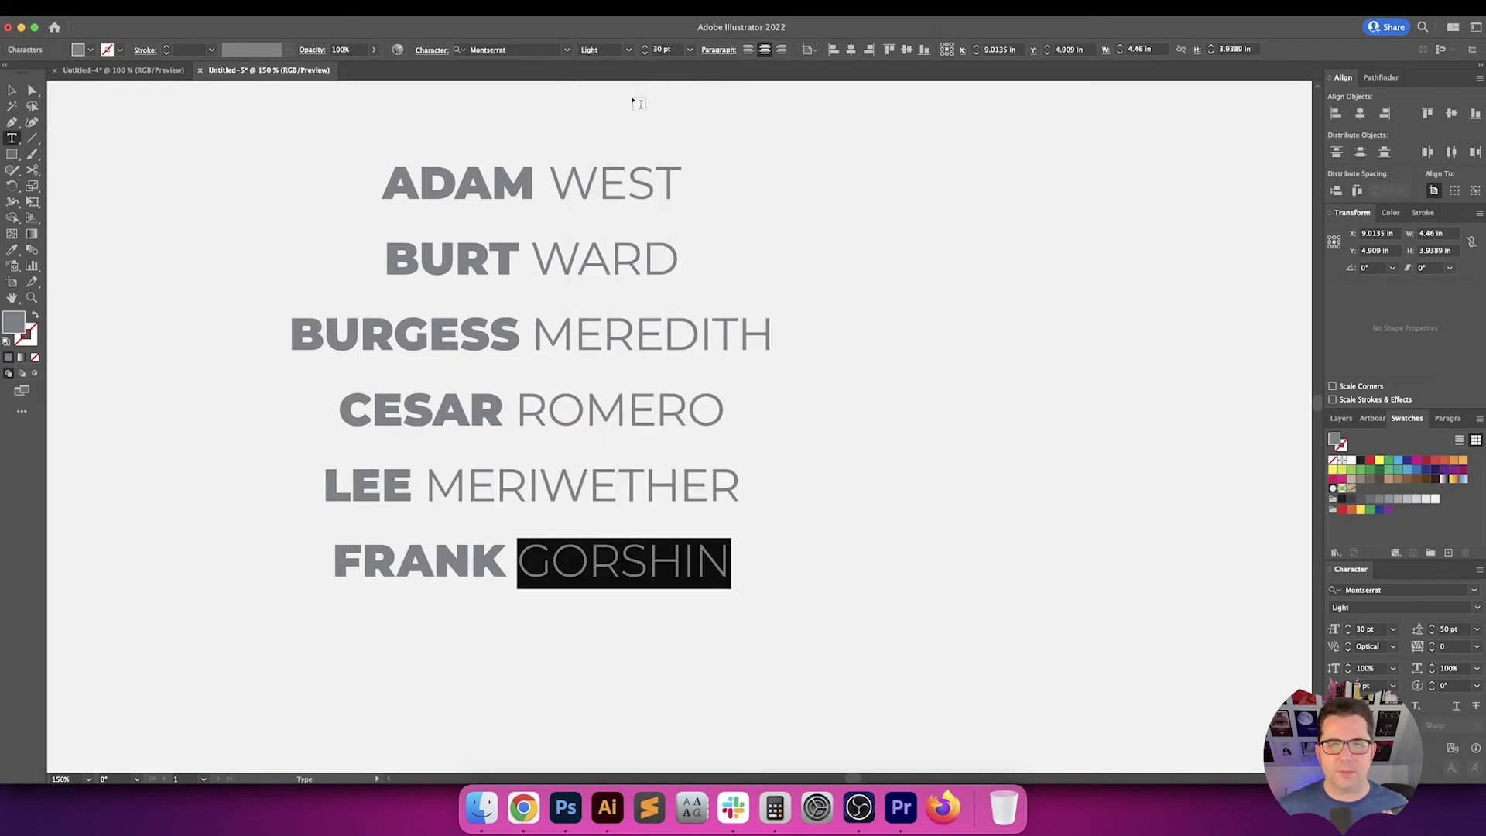
pyautogui.click(629, 50)
pyautogui.click(619, 164)
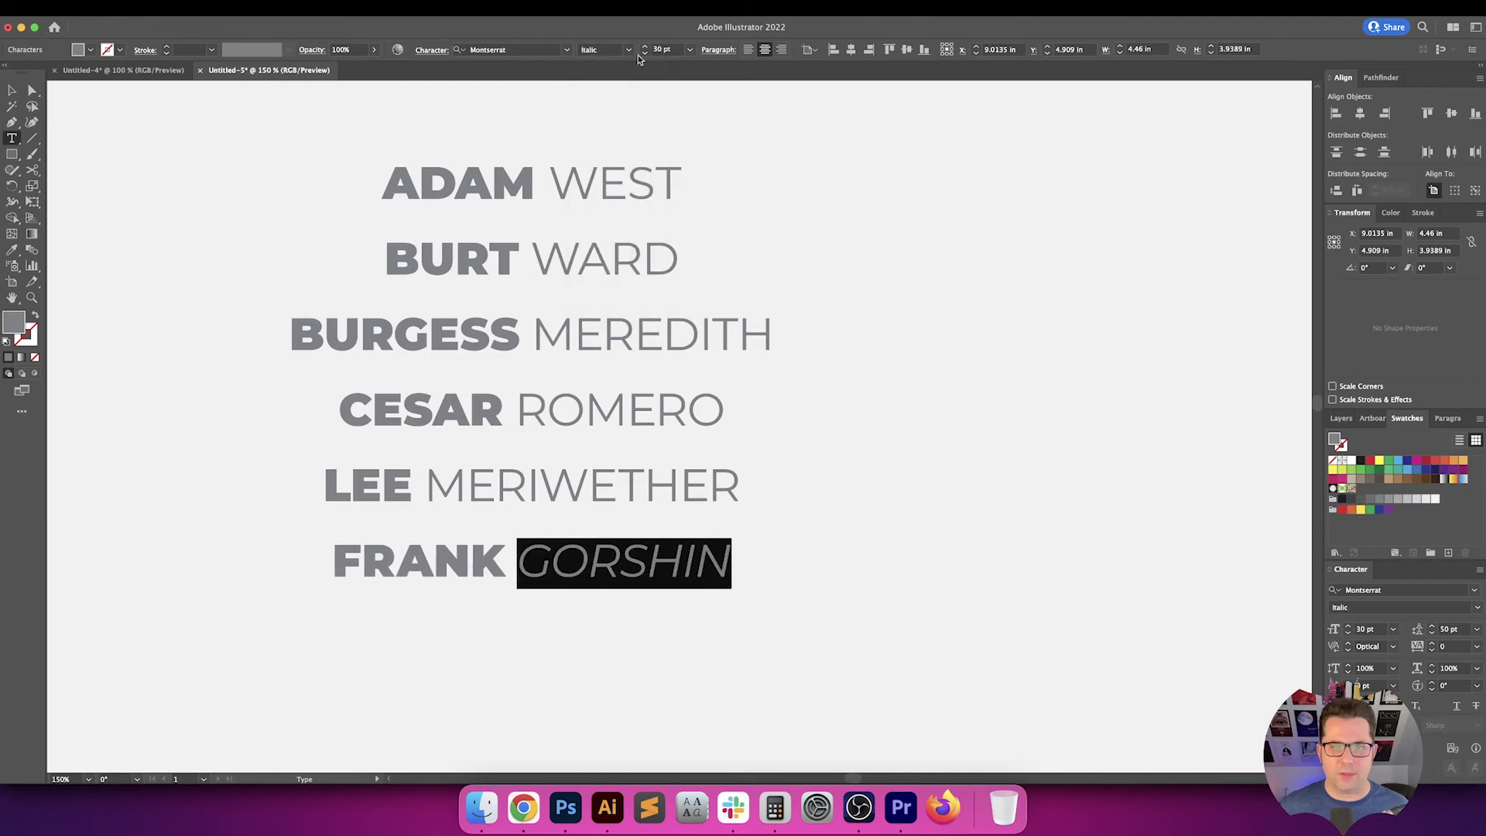
pyautogui.click(628, 51)
pyautogui.click(605, 151)
pyautogui.press('Escape')
pyautogui.press('super+0')
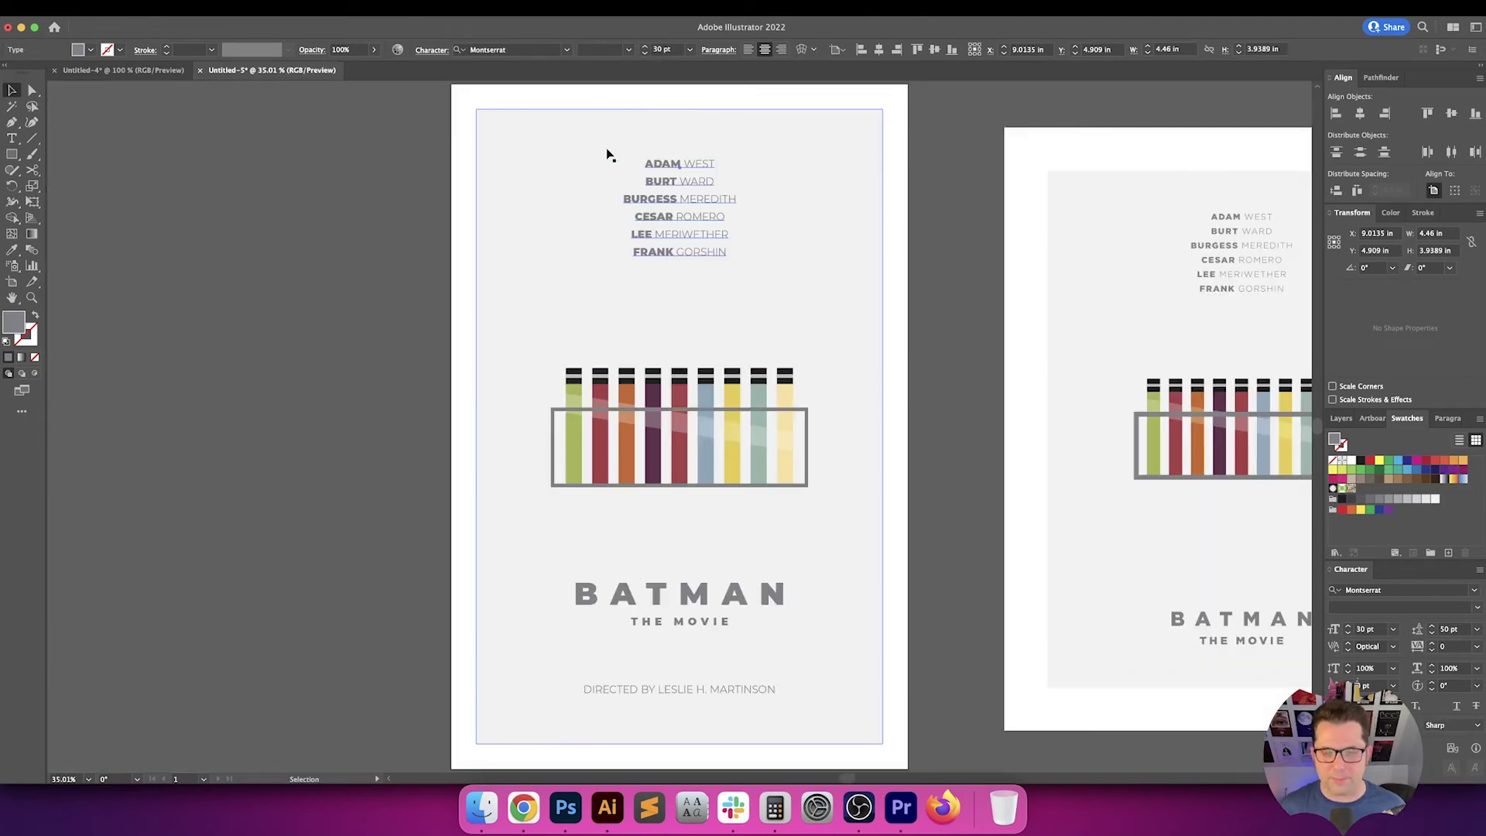
pyautogui.click(913, 202)
pyautogui.moveTo(916, 204); pyautogui.dragTo(910, 209)
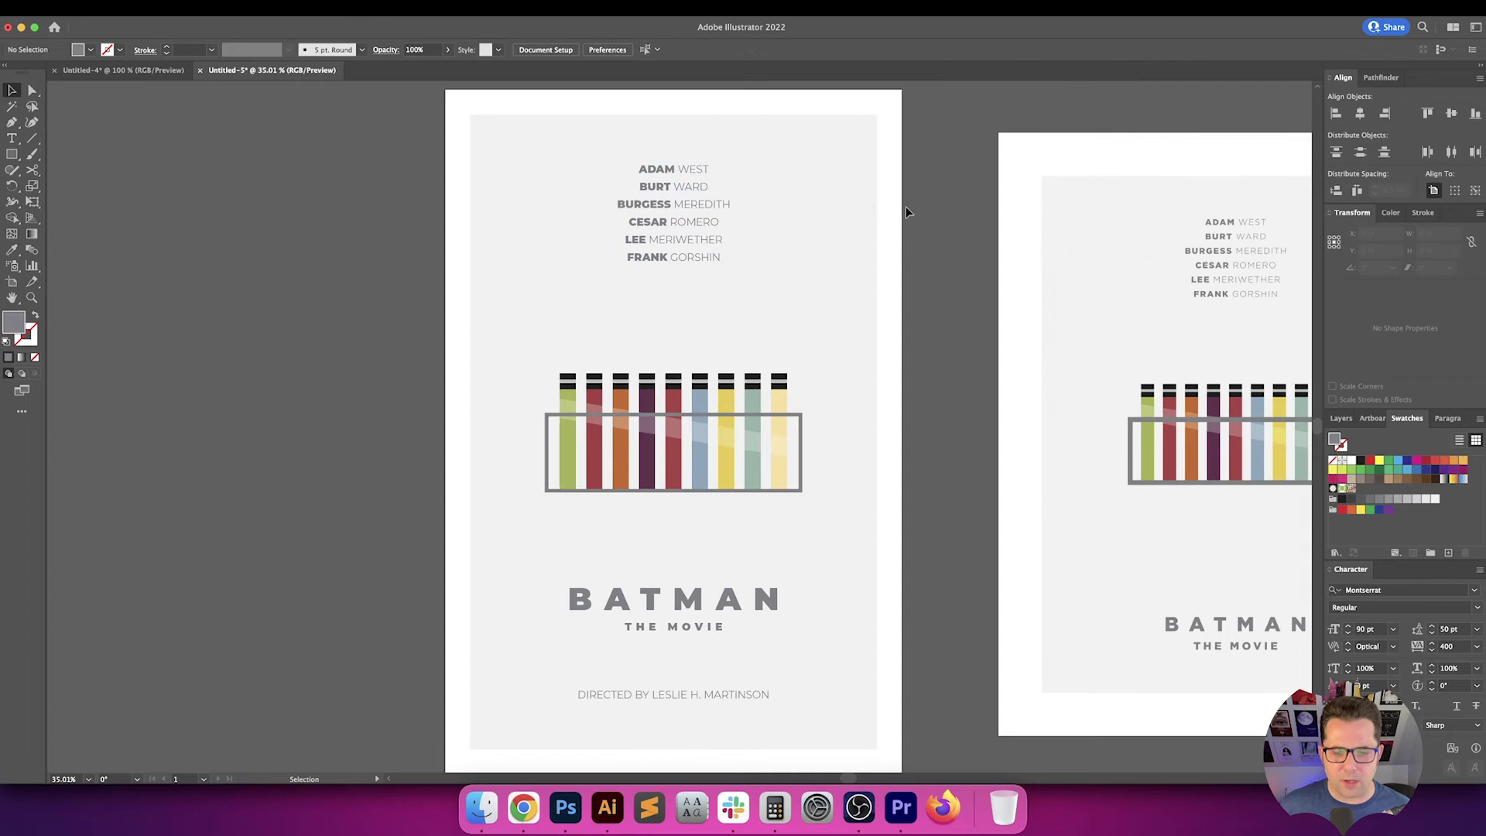
# Group the "BATMAN" title and the "THE MOVIE" subtitle on the poster
pyautogui.scroll(-2, 908, 232)
pyautogui.hscroll(2, 908, 232)
pyautogui.click(697, 570)
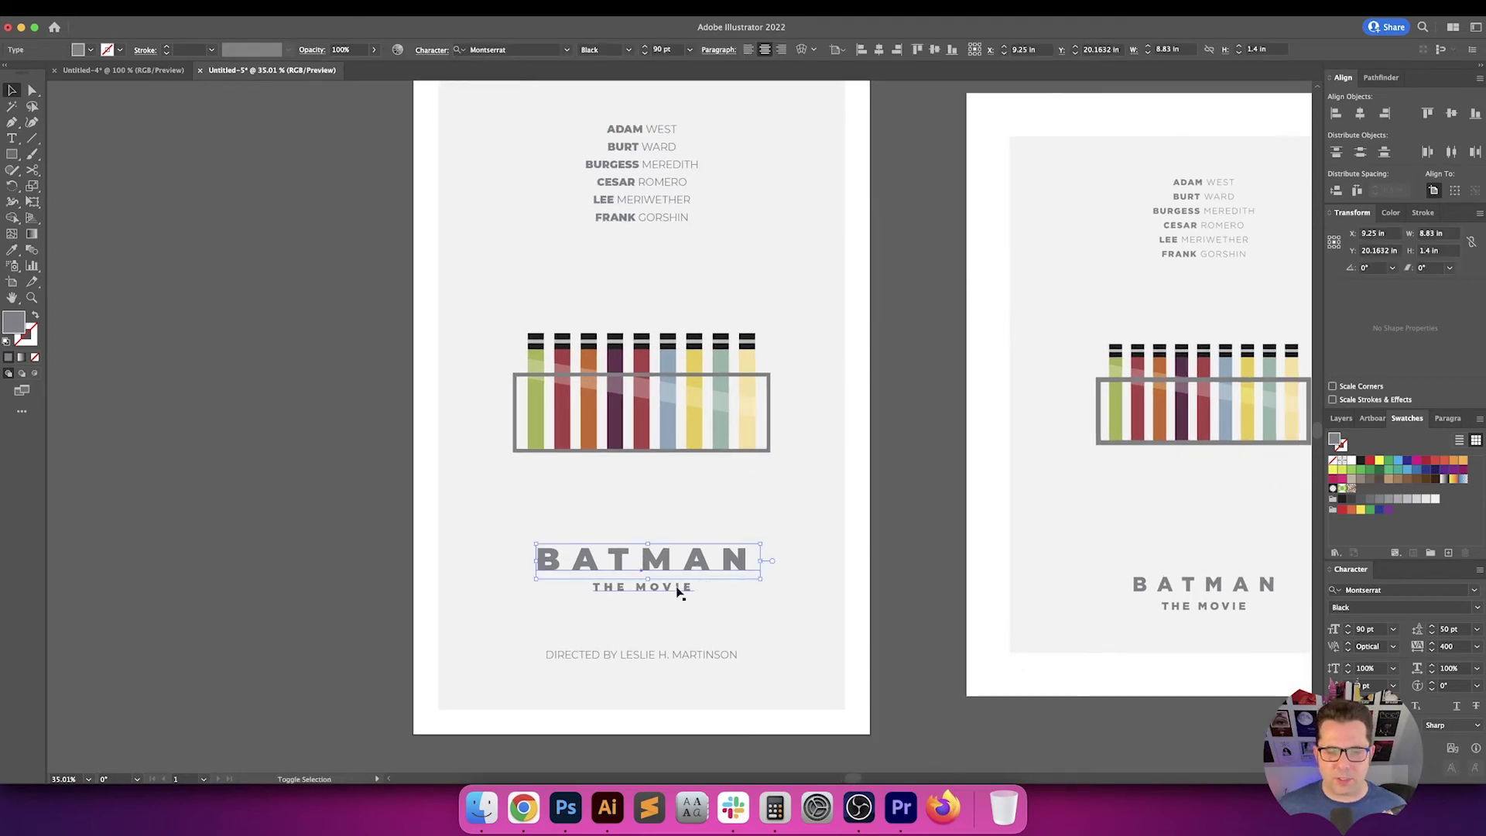
pyautogui.keyDown('shift'); pyautogui.click(679, 593); pyautogui.keyUp('shift')
pyautogui.press('super+g')
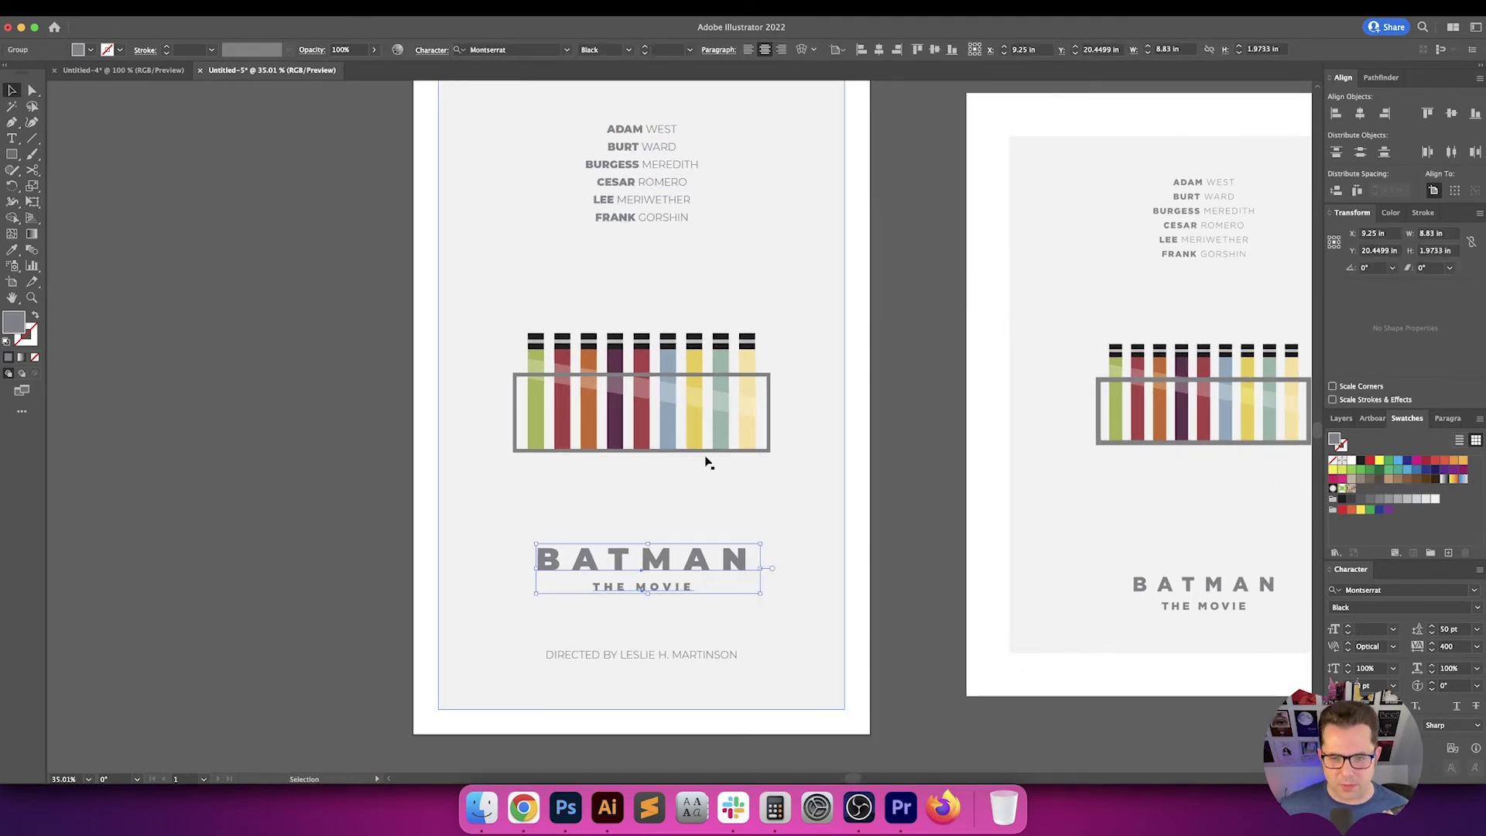
# Center the title group horizontally on the director credit as the key object, and select the credit alone
pyautogui.keyDown('shift'); pyautogui.click(662, 656); pyautogui.keyUp('shift')
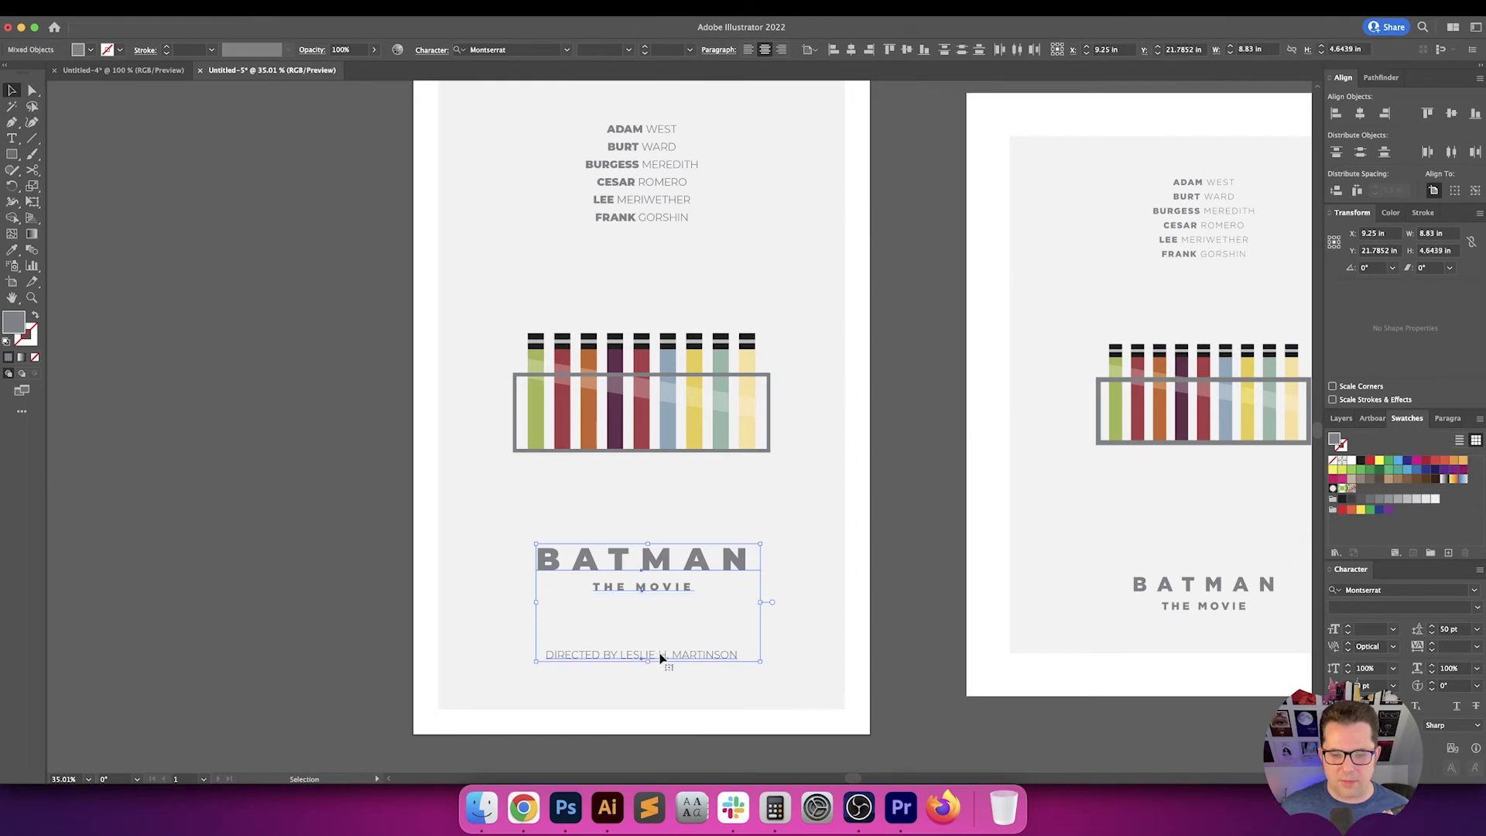
pyautogui.click(850, 51)
pyautogui.click(875, 399)
pyautogui.click(739, 557)
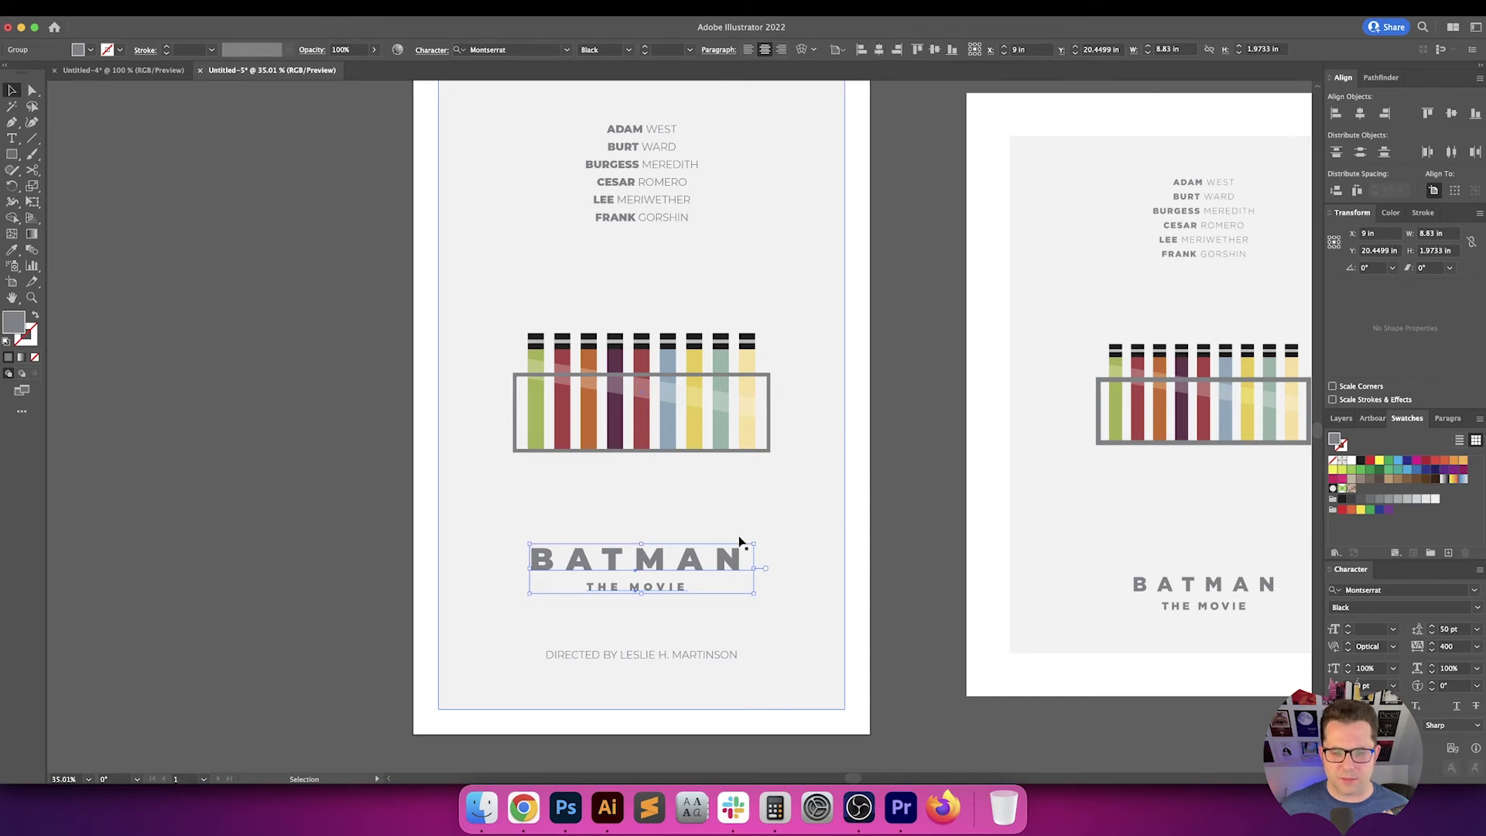
pyautogui.click(703, 652)
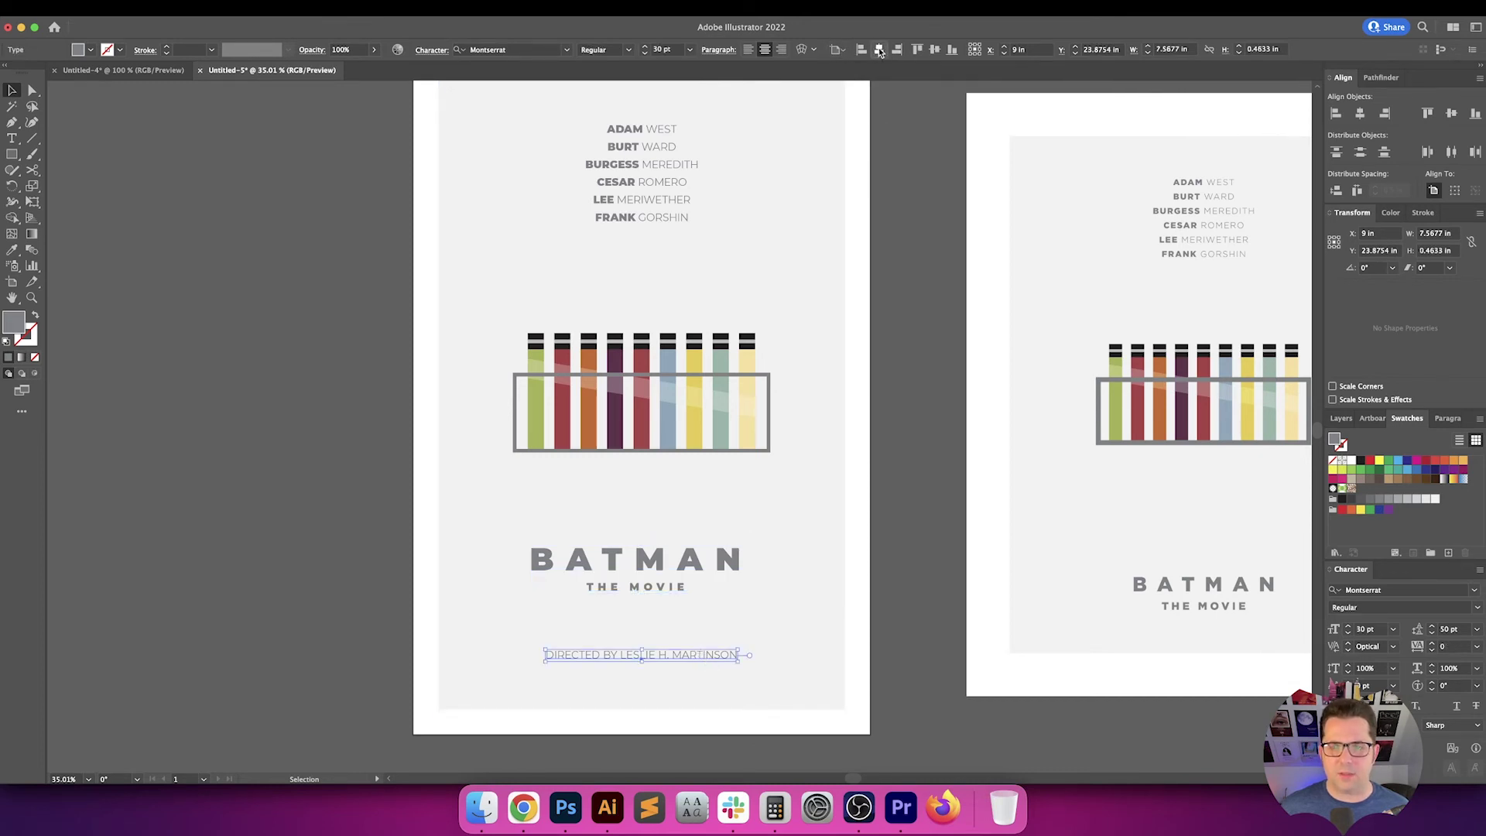
# Distribute the vertical spacing evenly between the test-tube rack, the title group and the director credit
pyautogui.click(664, 558)
pyautogui.keyDown('shift'); pyautogui.click(703, 655); pyautogui.keyUp('shift')
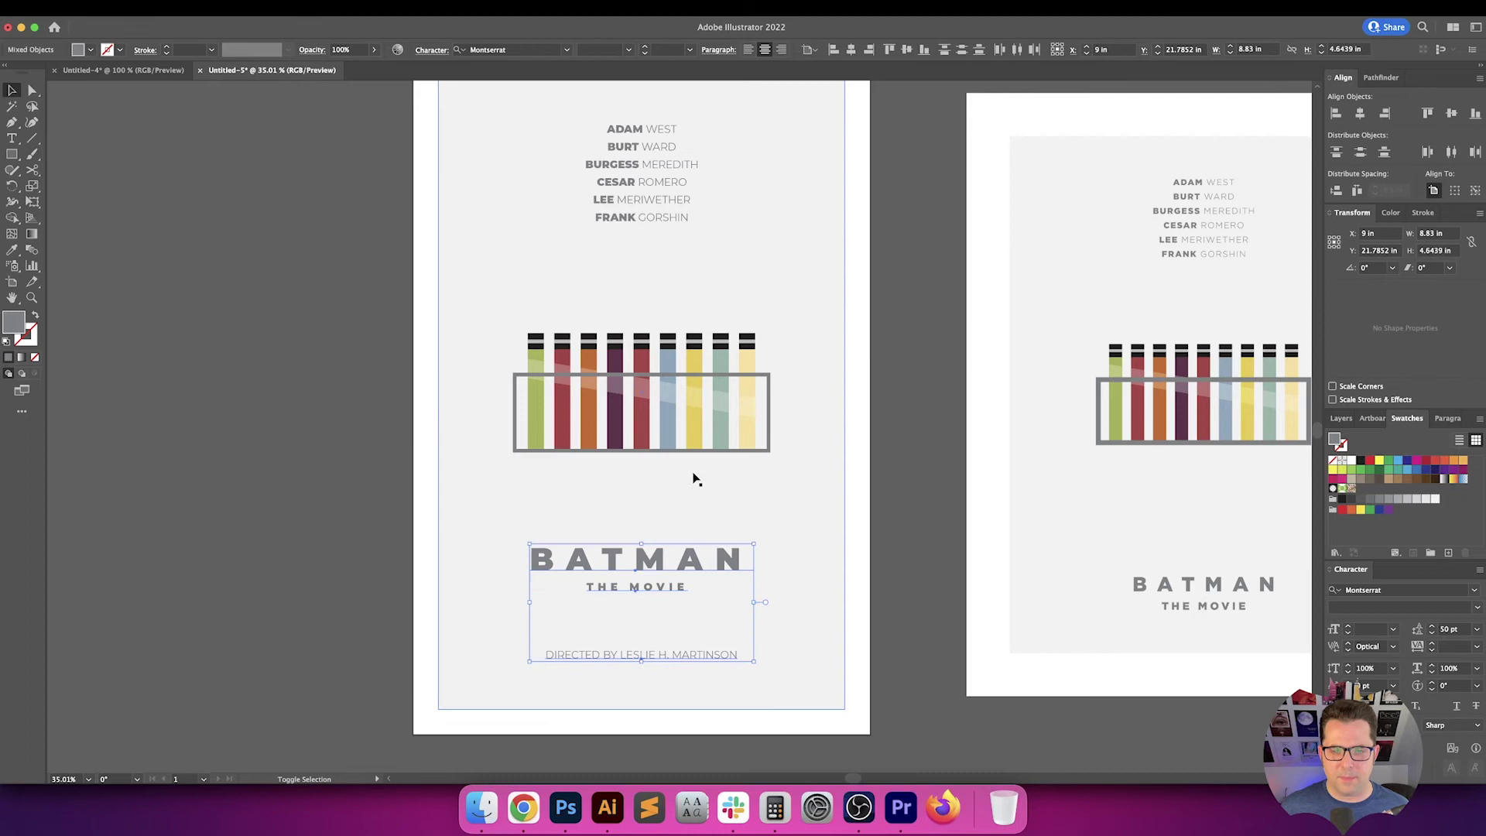
pyautogui.keyDown('shift'); pyautogui.click(694, 448); pyautogui.keyUp('shift')
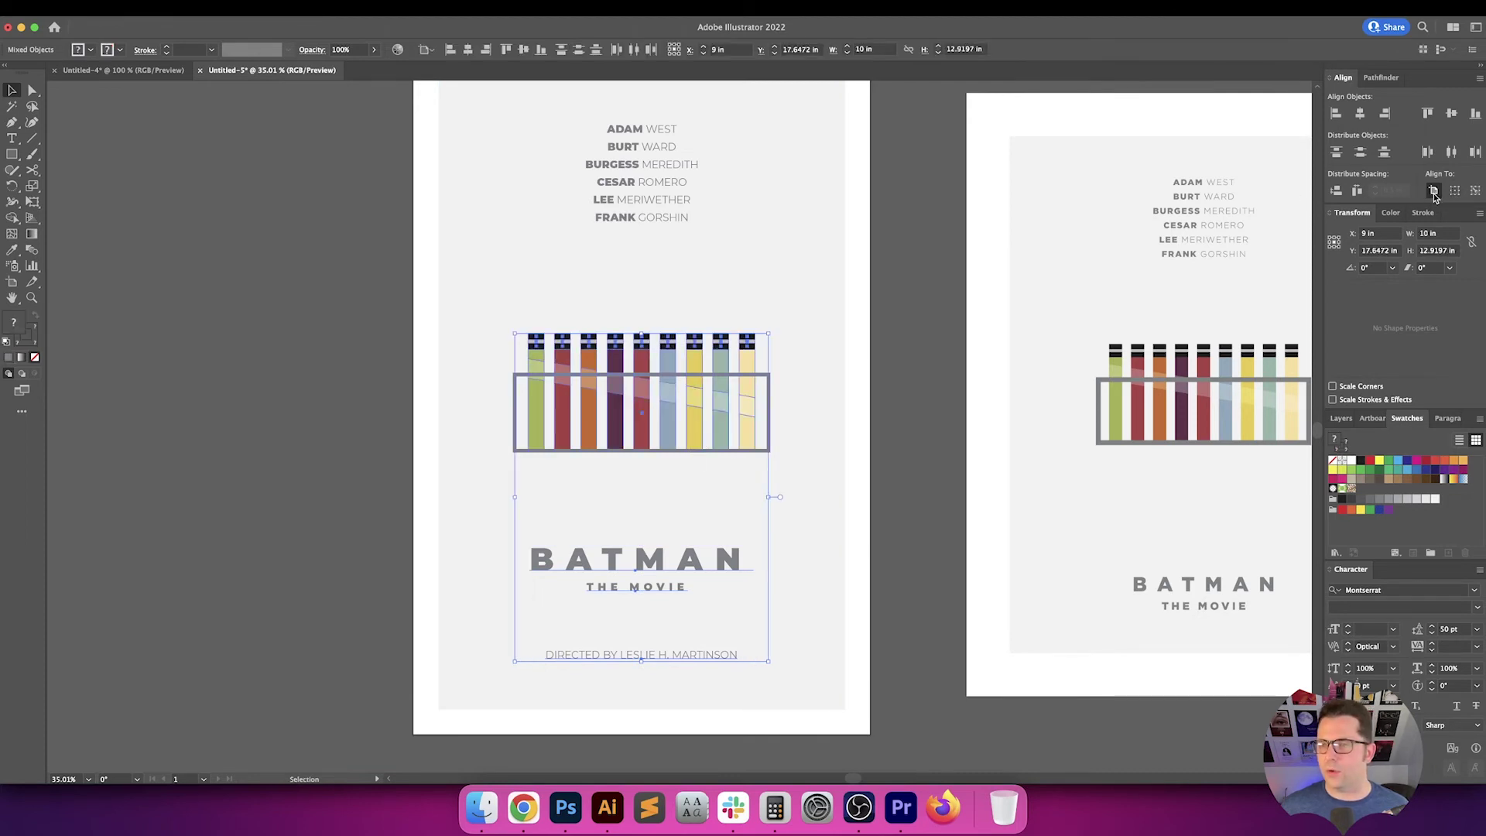
pyautogui.click(1337, 194)
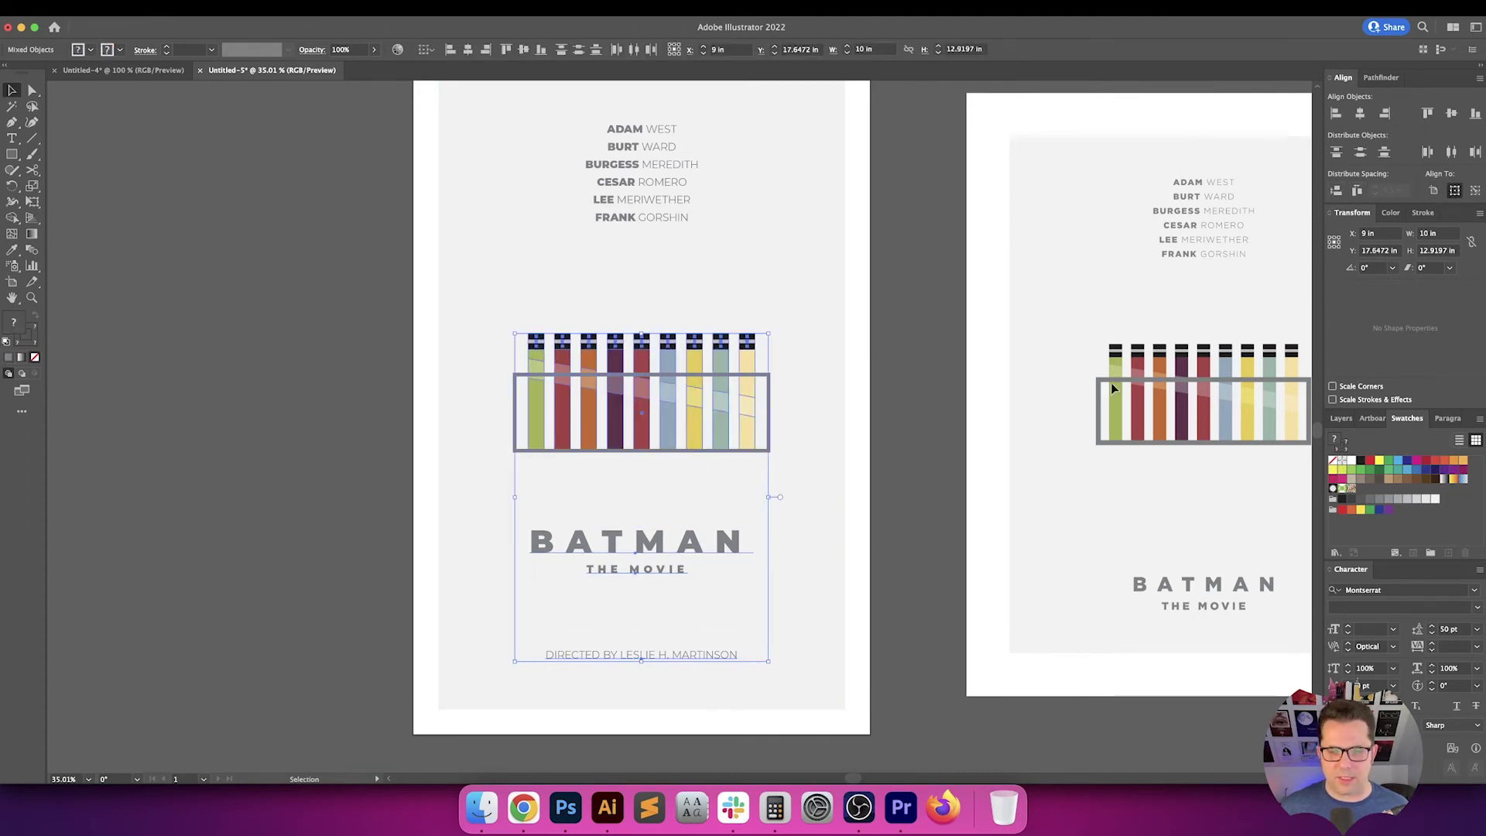
pyautogui.click(933, 460)
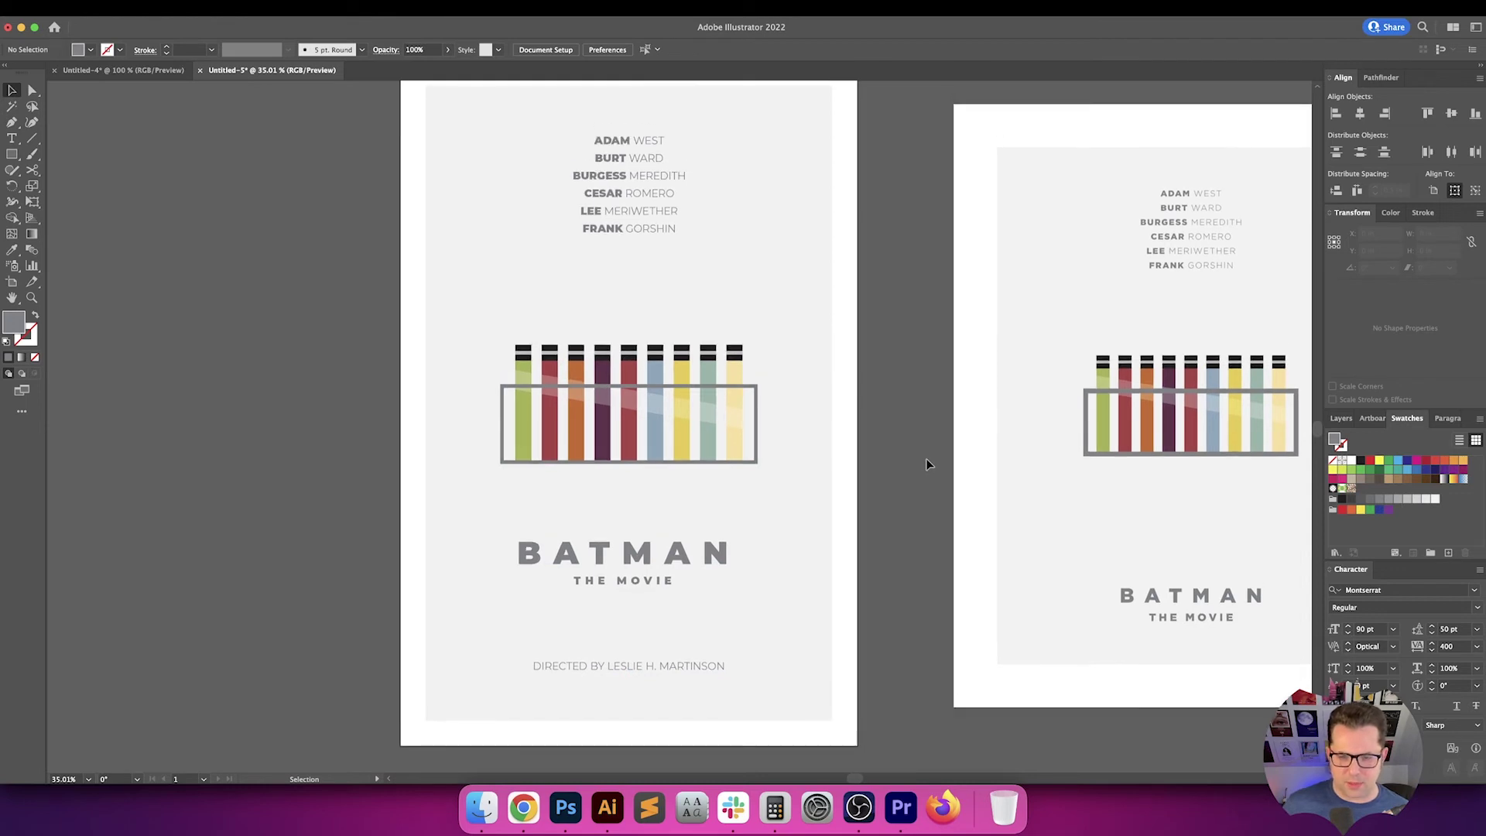
# Move the title group down and space it 1.5 in above the director credit, using the credit as key object
pyautogui.moveTo(927, 463); pyautogui.dragTo(880, 475)
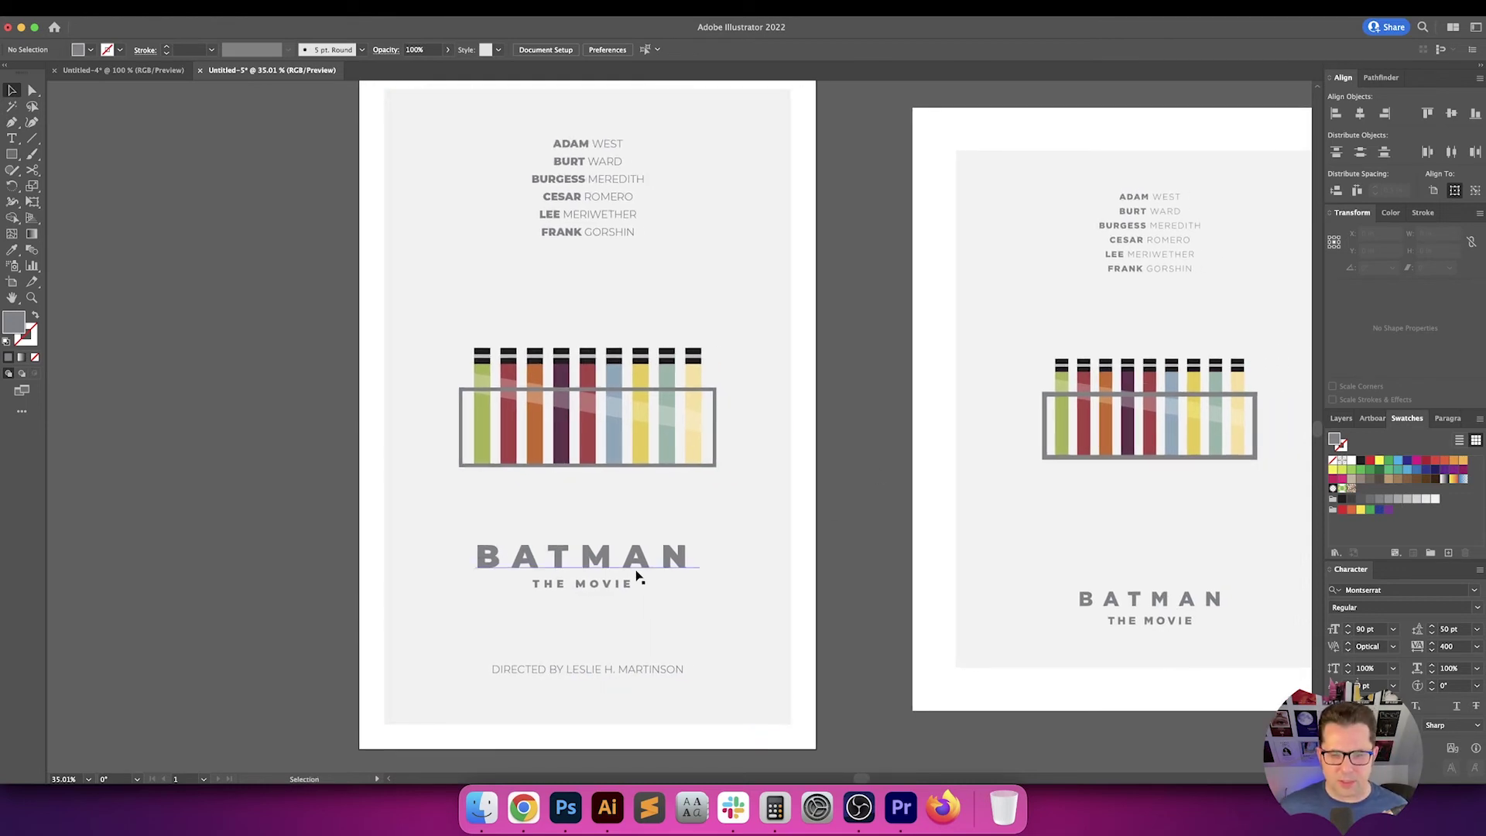
pyautogui.moveTo(654, 562); pyautogui.dragTo(654, 641)
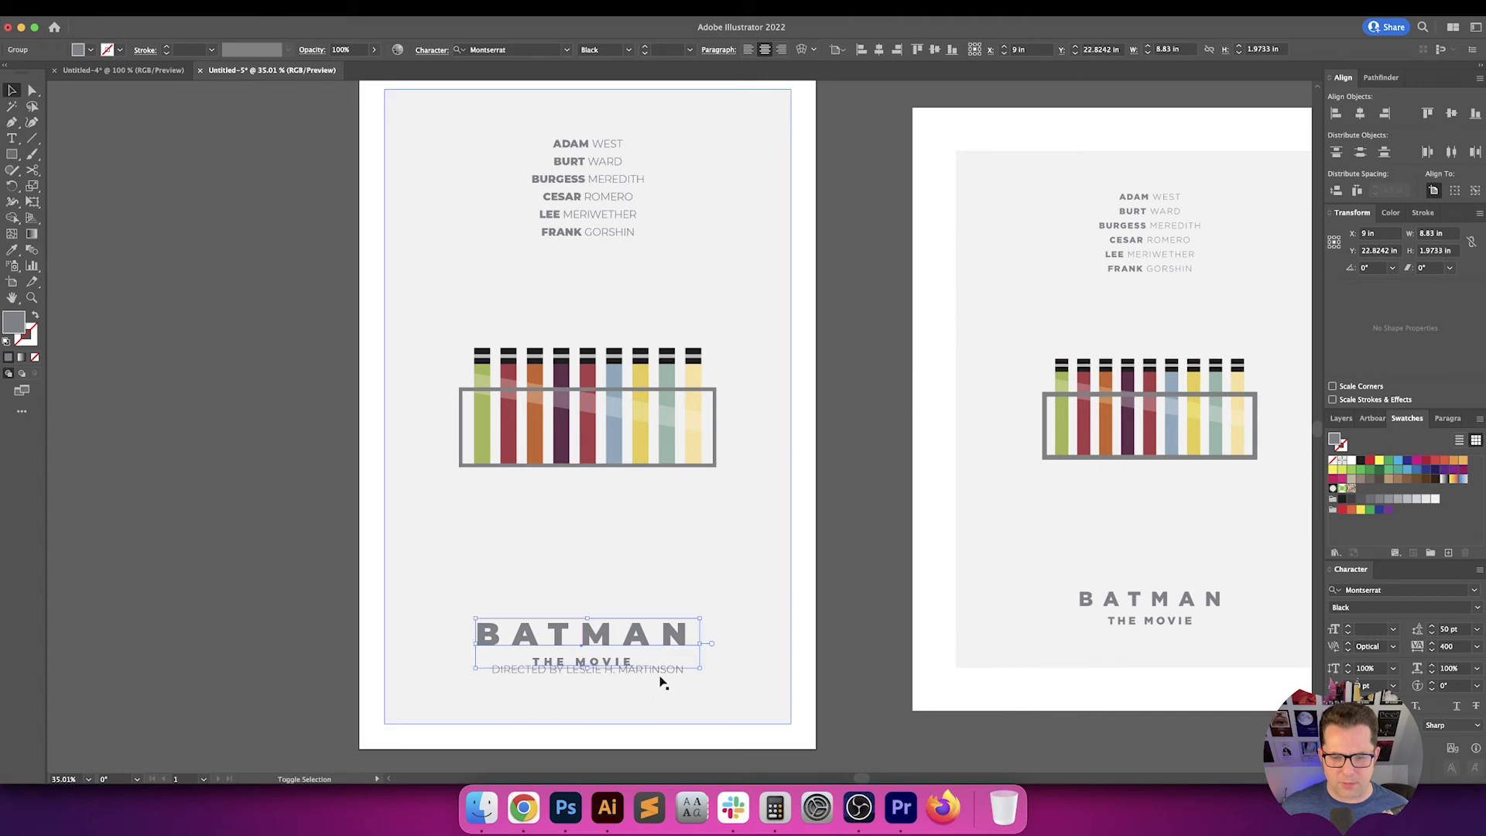
pyautogui.keyDown('shift'); pyautogui.click(660, 671); pyautogui.keyUp('shift')
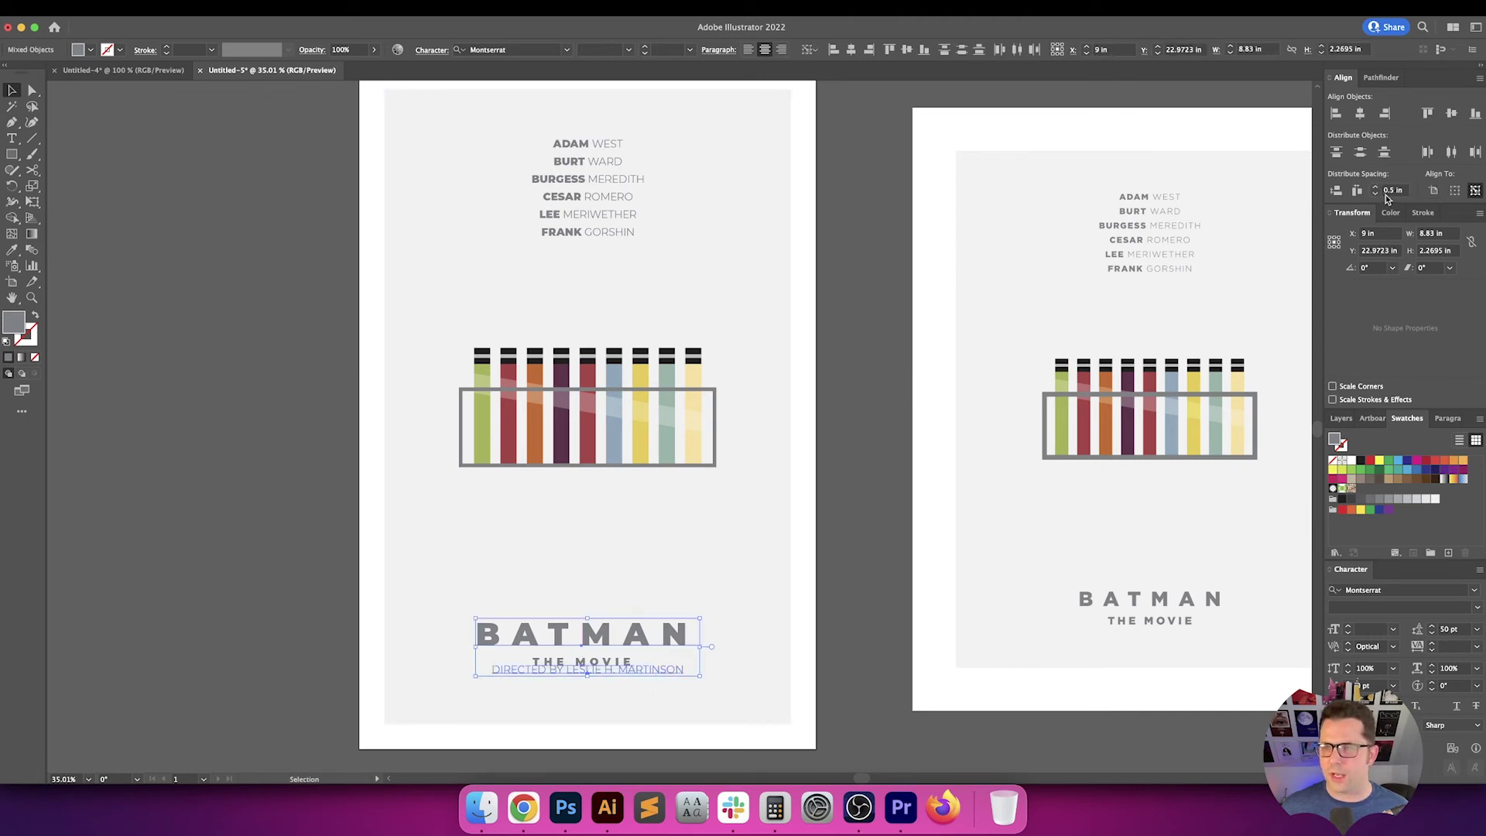
pyautogui.click(1387, 191)
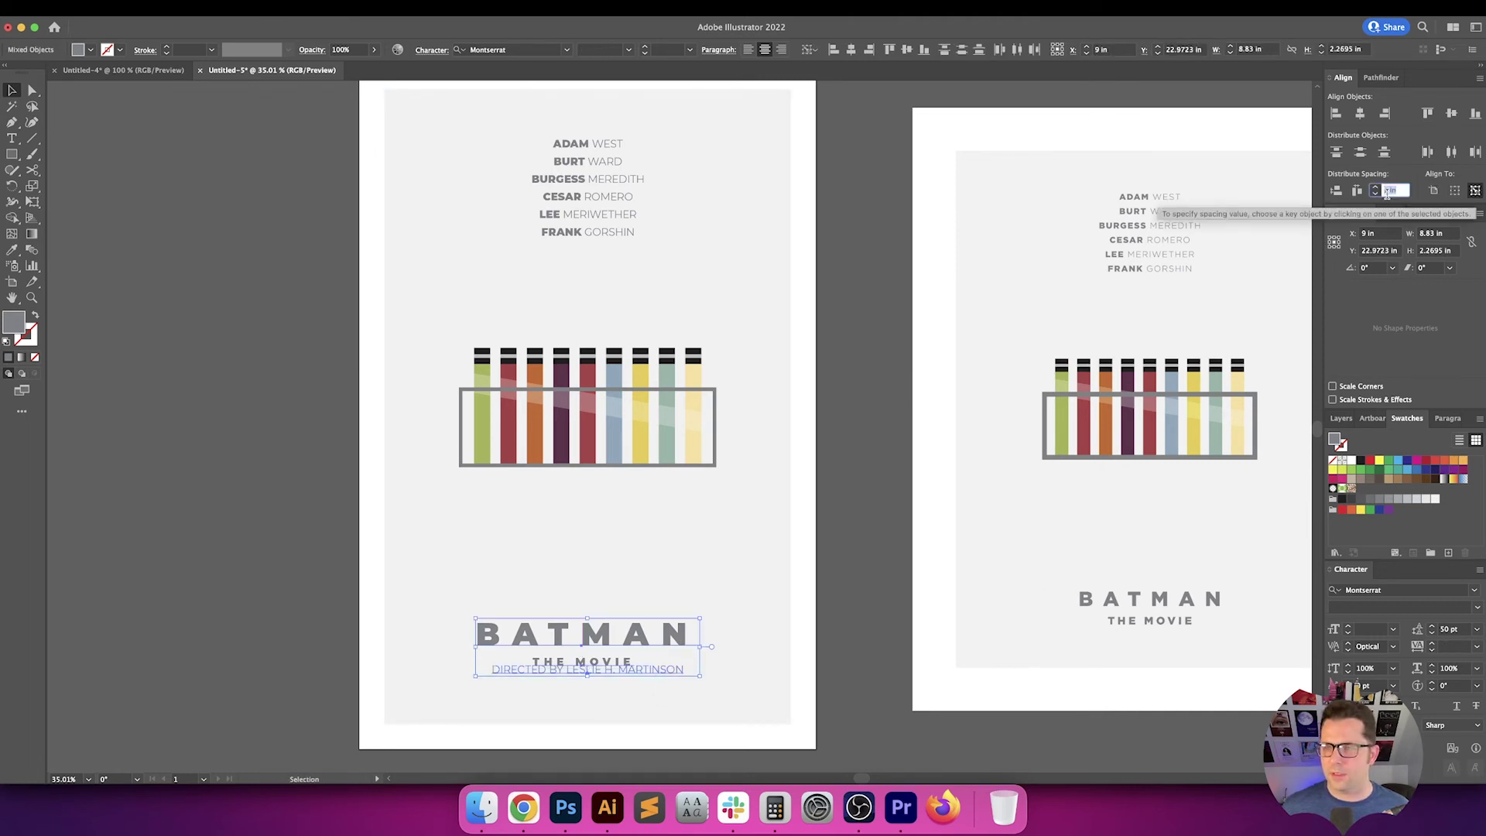
pyautogui.write('1.5')
pyautogui.click(1337, 191)
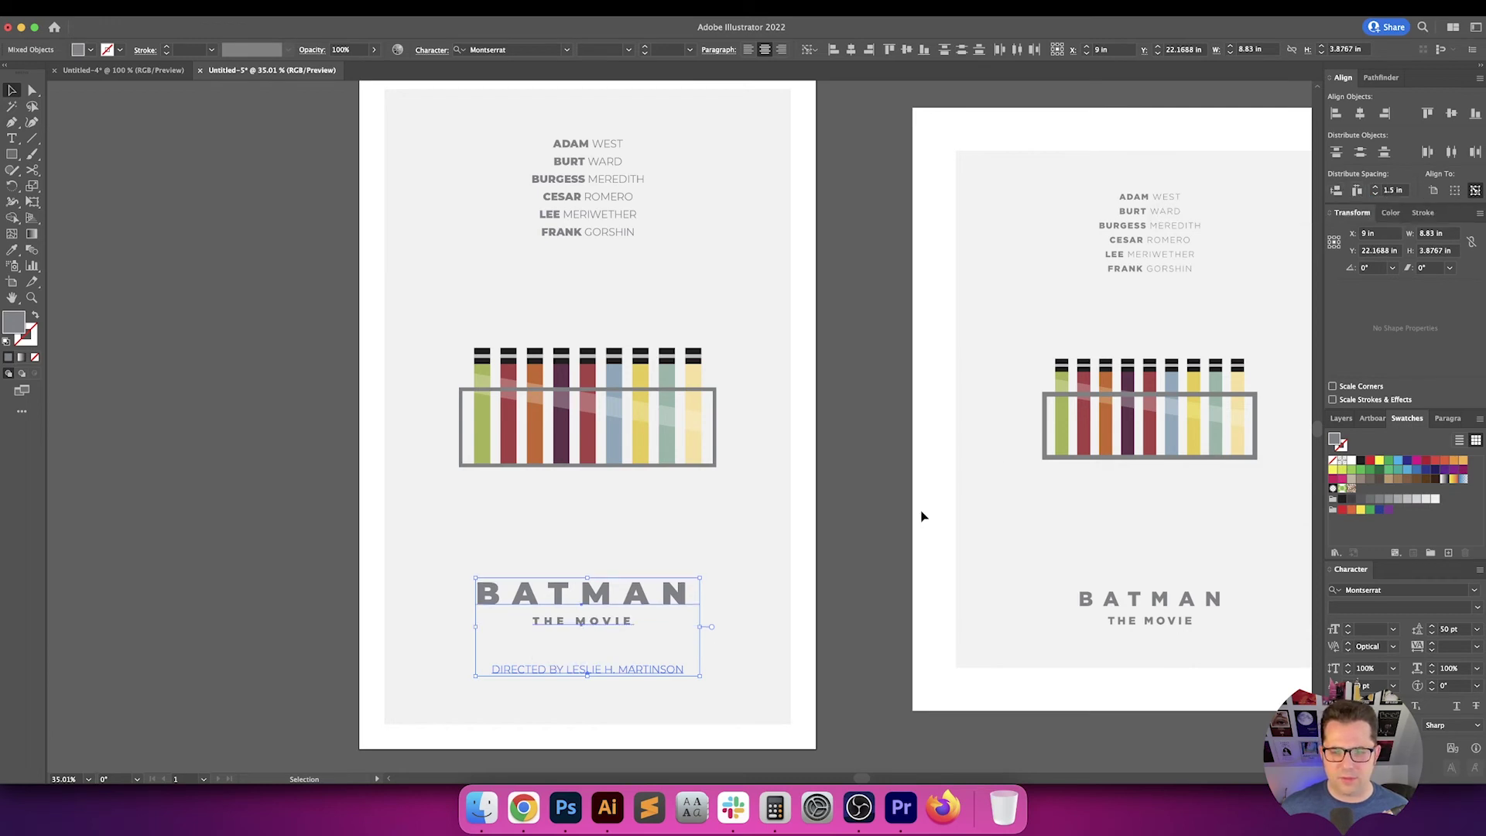
pyautogui.click(890, 511)
# Unlock all objects and clear the reference poster from the space beside the poster's artboard
pyautogui.moveTo(889, 513); pyautogui.dragTo(681, 521)
pyautogui.press('super+0')
pyautogui.press('super+minus')
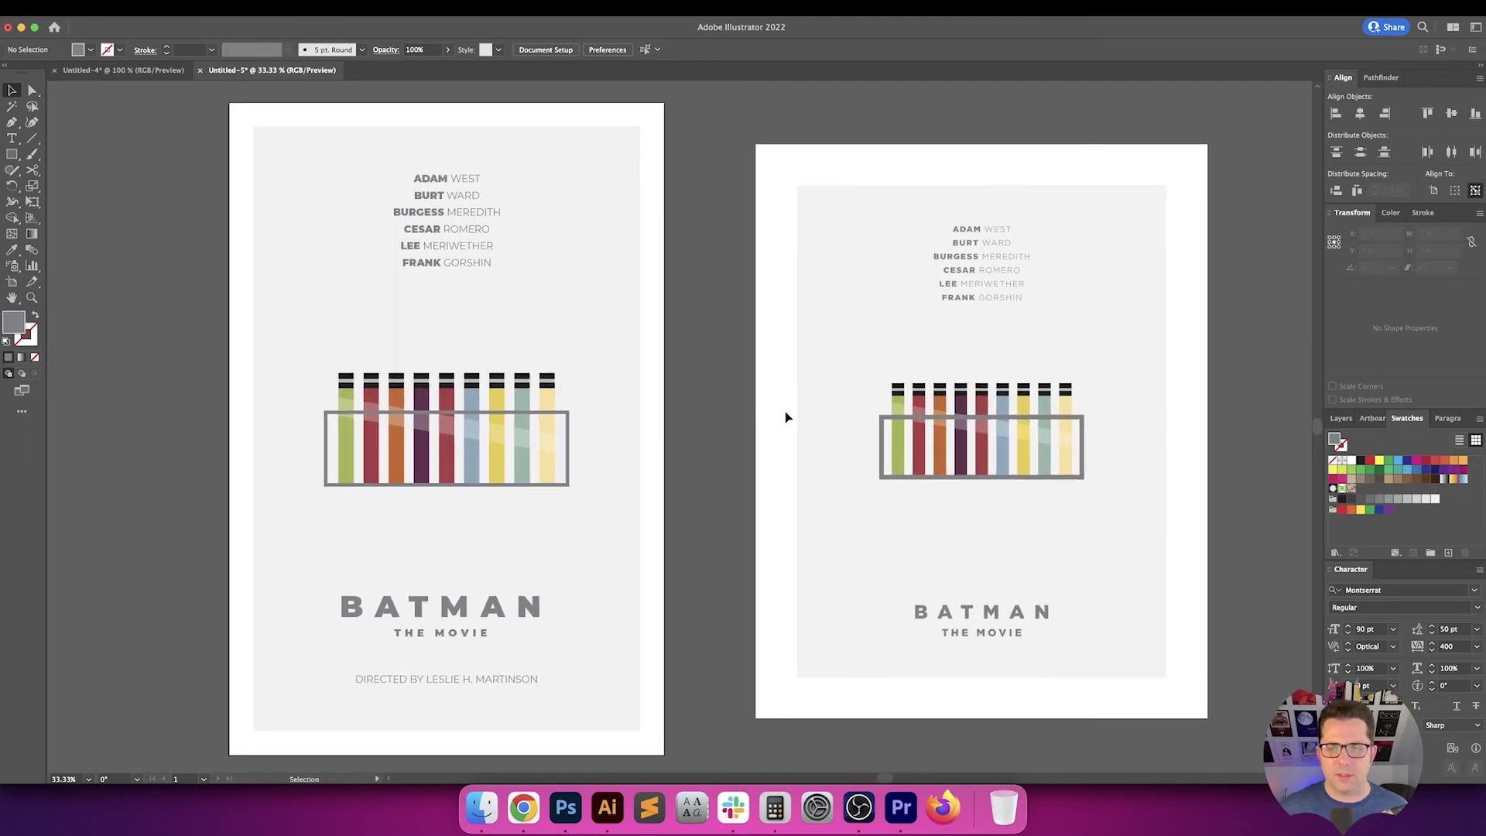
pyautogui.click(158, 7)
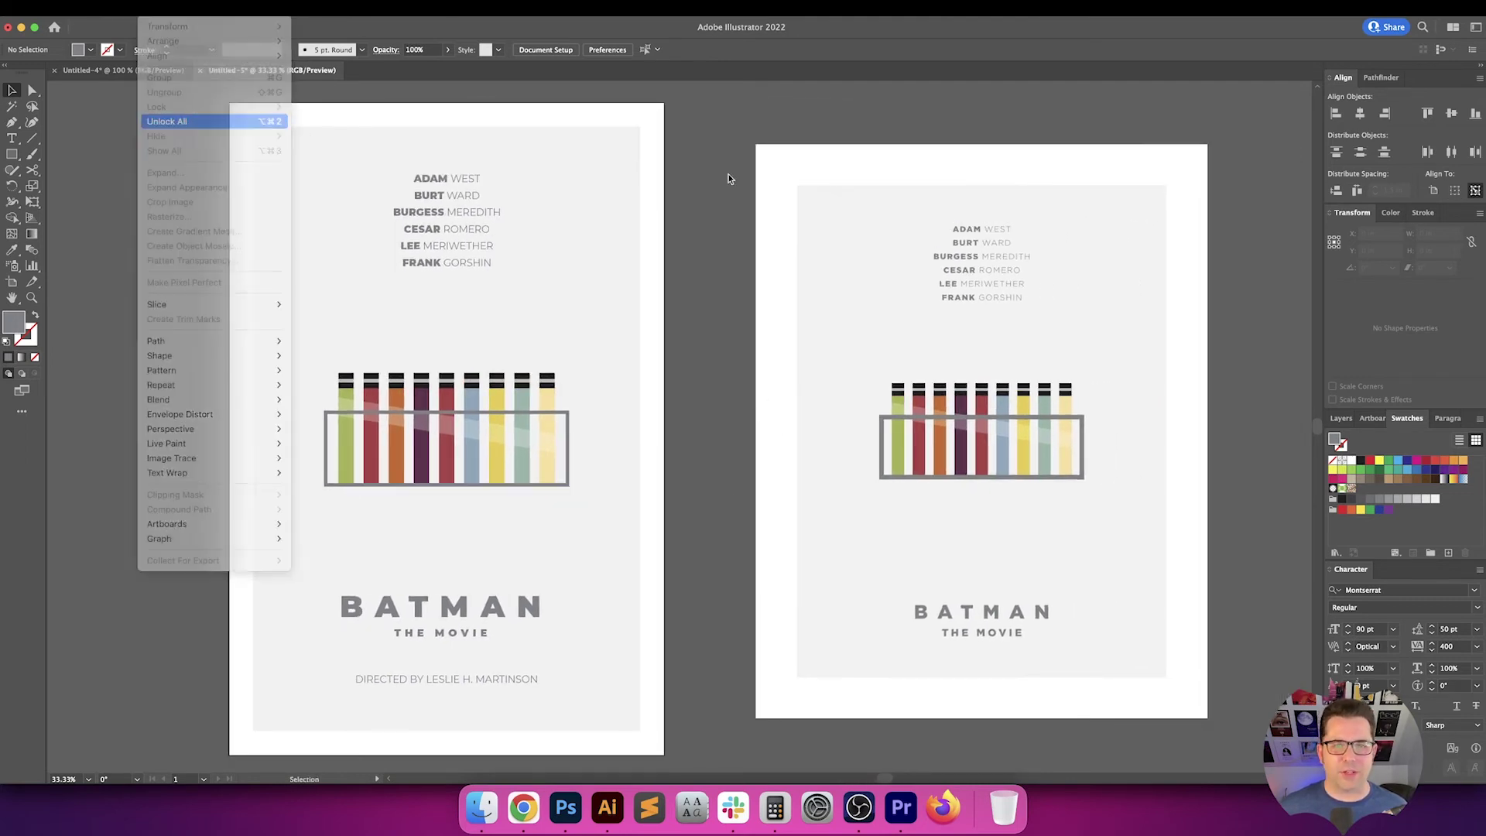
pyautogui.click(187, 121)
pyautogui.press('super+minus')
pyautogui.press('super+minus')
pyautogui.press('super+minus')
pyautogui.press('super+minus')
pyautogui.moveTo(812, 281); pyautogui.dragTo(840, 293)
pyautogui.moveTo(818, 296); pyautogui.dragTo(339, 298)
pyautogui.click(567, 312)
# Duplicate the poster's artboard together with its artwork and place the copy beside the original
pyautogui.moveTo(719, 256); pyautogui.dragTo(878, 230)
pyautogui.scroll(2, 517, 257)
pyautogui.hotkey('shift', 'o')
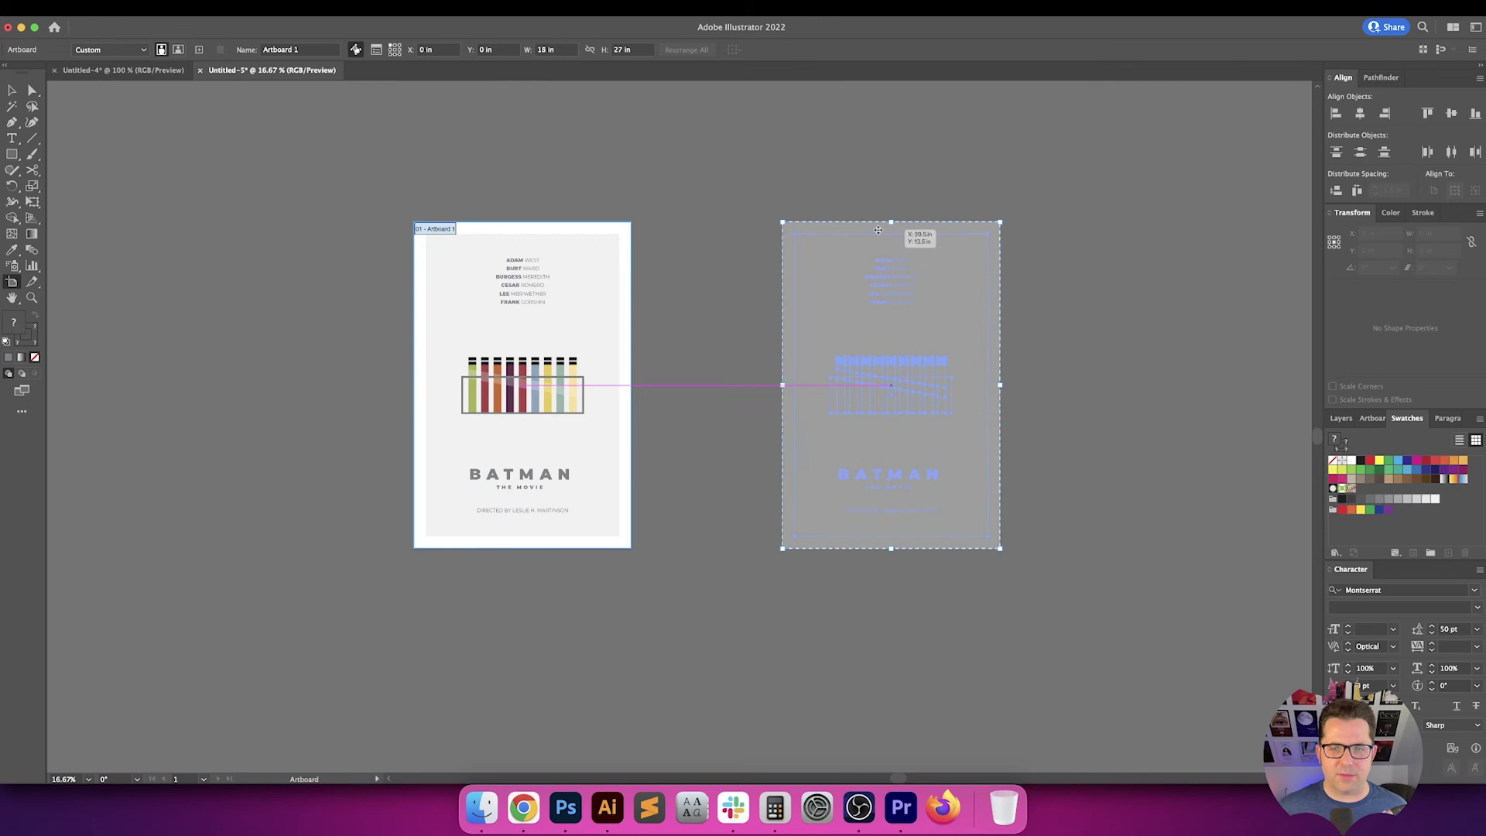
pyautogui.press('super+z')
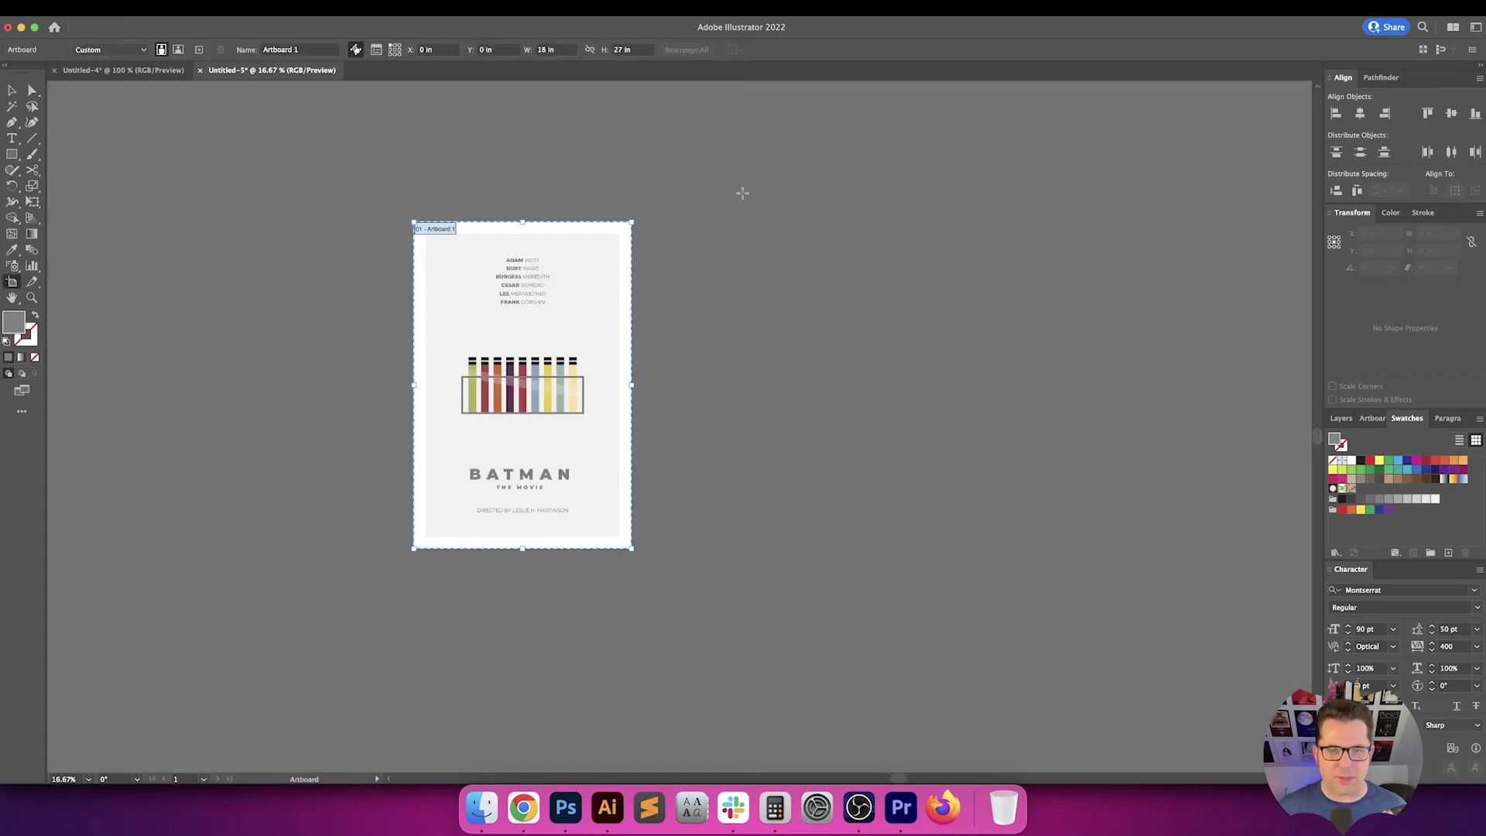
pyautogui.moveTo(538, 235); pyautogui.dragTo(864, 234)
pyautogui.press('v')
# Recolour the cast list, title group and director credit on the duplicate poster to the artboard's white
pyautogui.scroll(1, 992, 335)
pyautogui.hscroll(2, 925, 328)
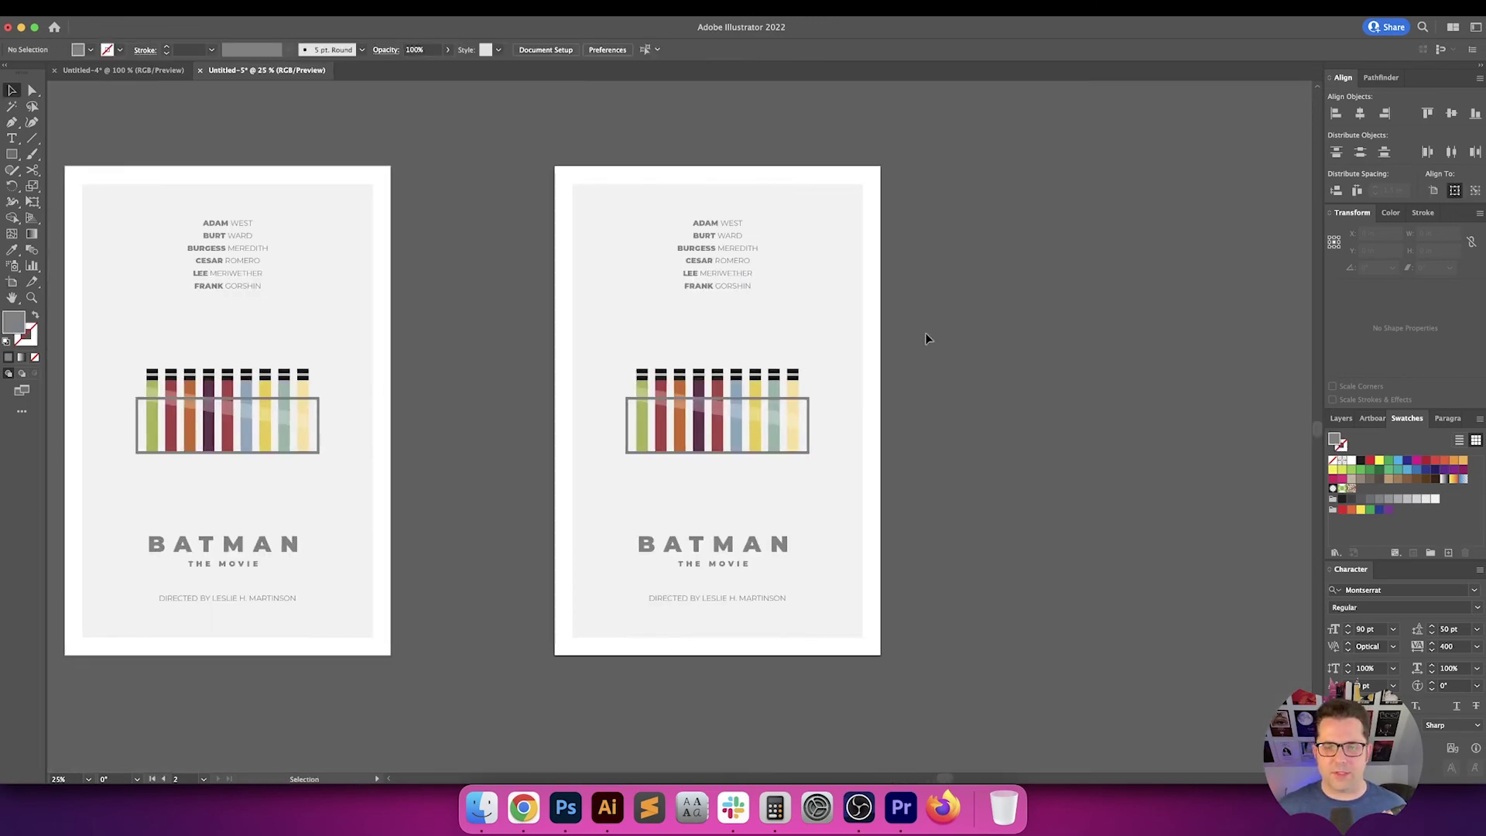
pyautogui.click(829, 335)
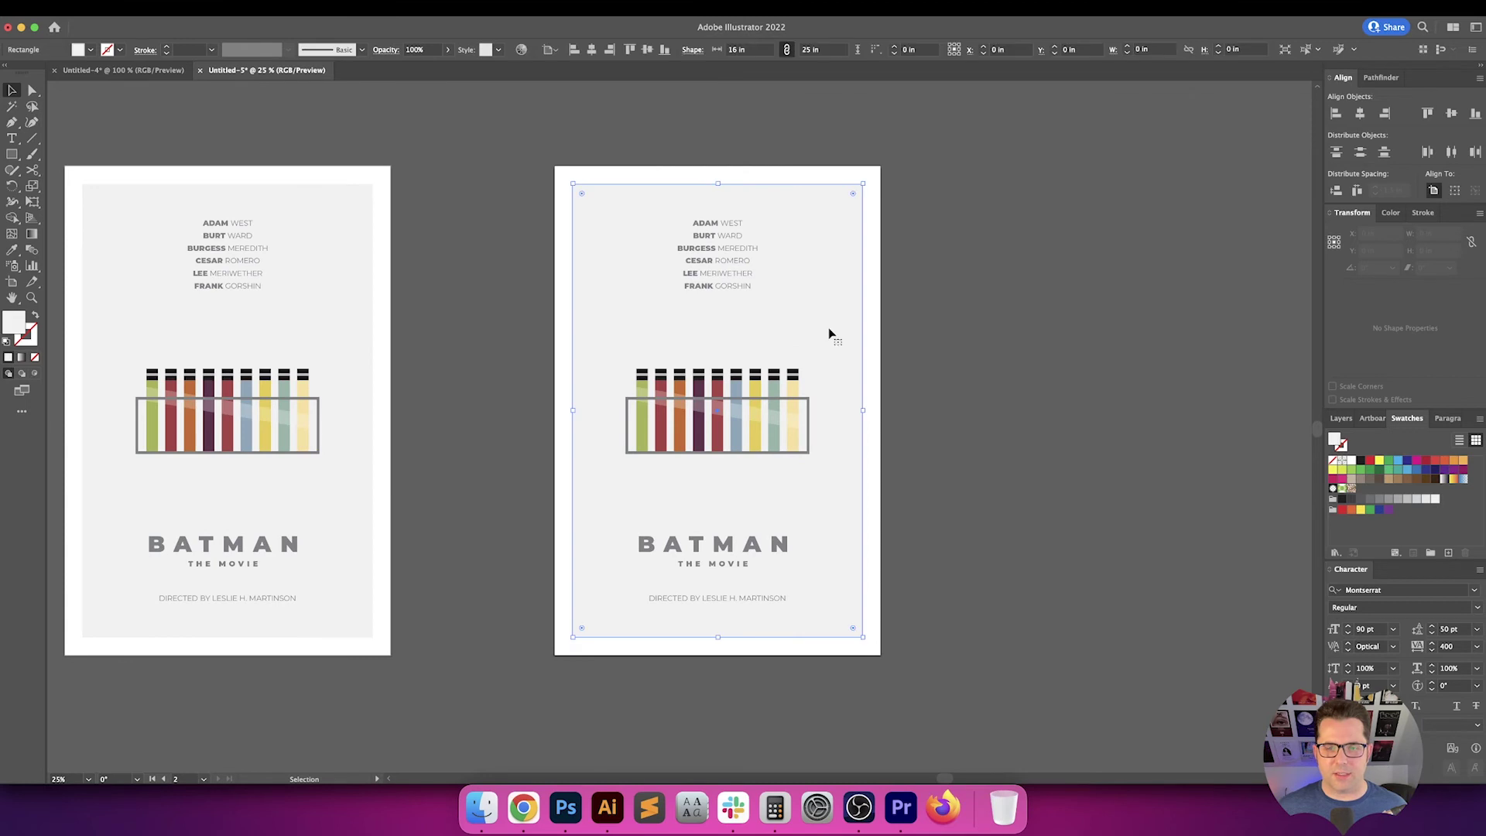
pyautogui.click(736, 261)
pyautogui.keyDown('shift'); pyautogui.click(724, 539); pyautogui.keyUp('shift')
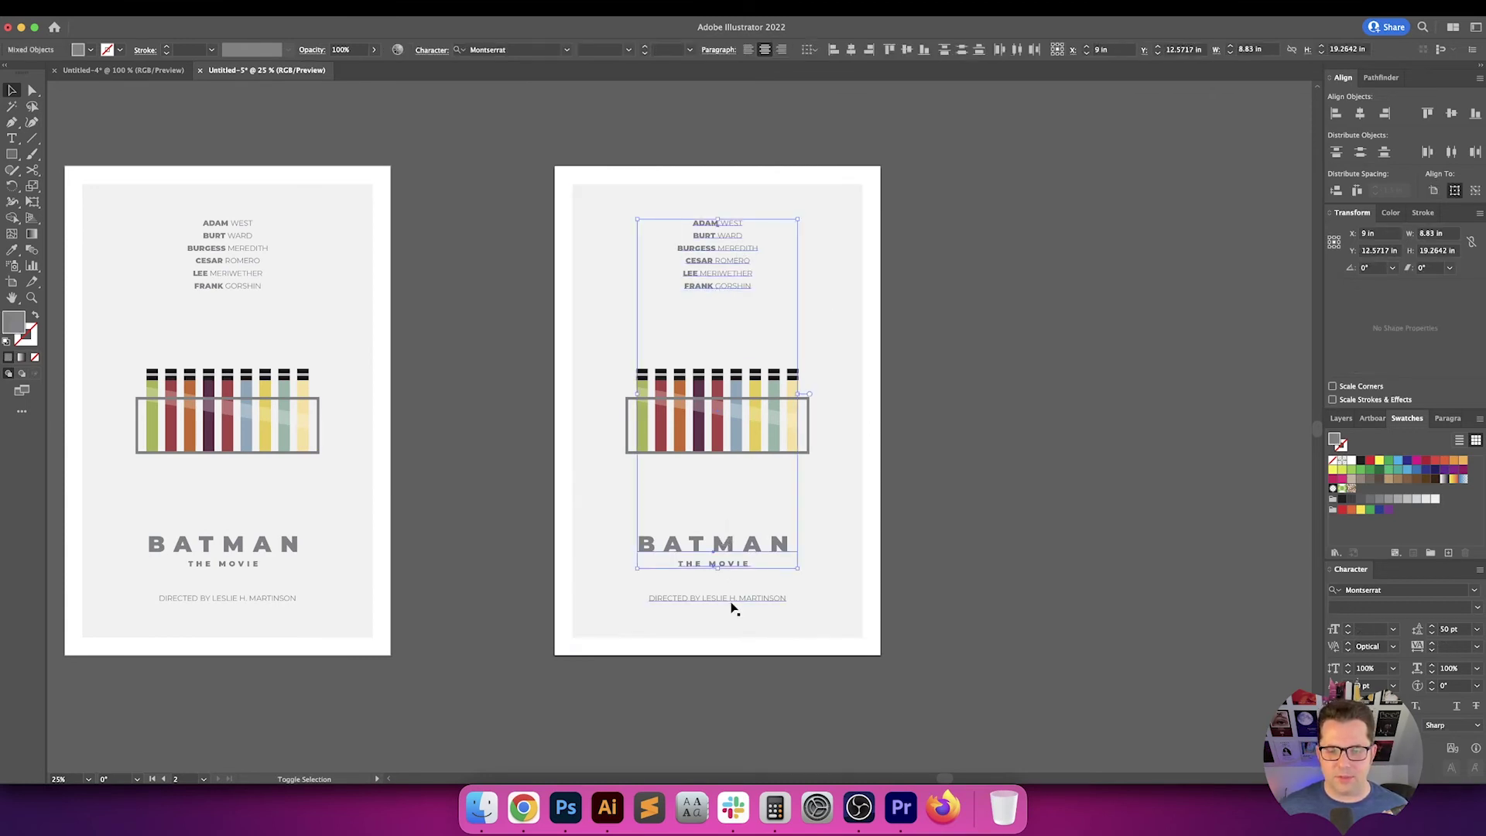
pyautogui.press('i')
pyautogui.click(874, 531)
pyautogui.press('v')
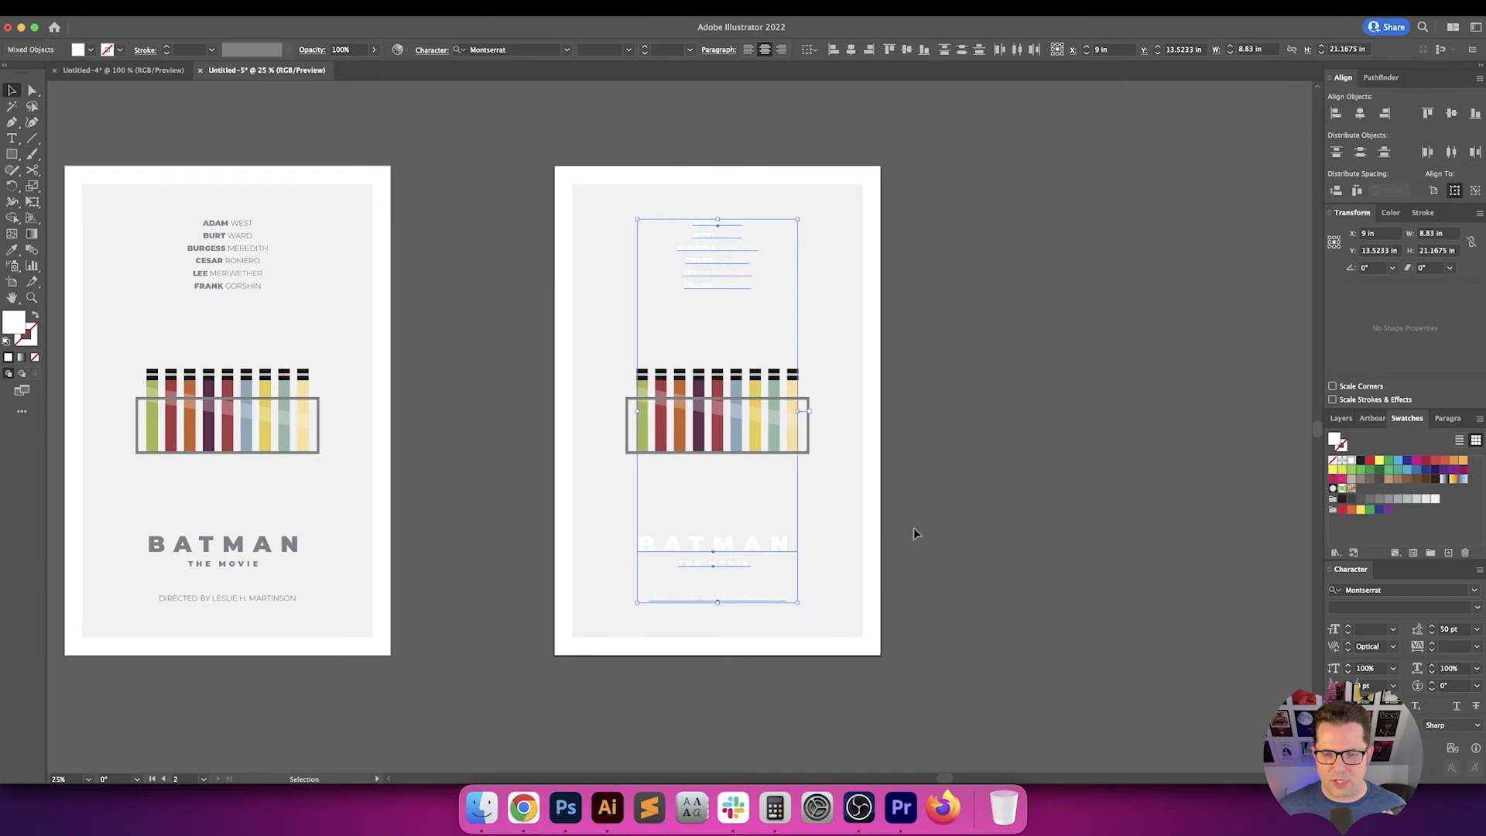
pyautogui.click(914, 528)
# Fill the background rectangle of the duplicate poster with black
pyautogui.click(824, 338)
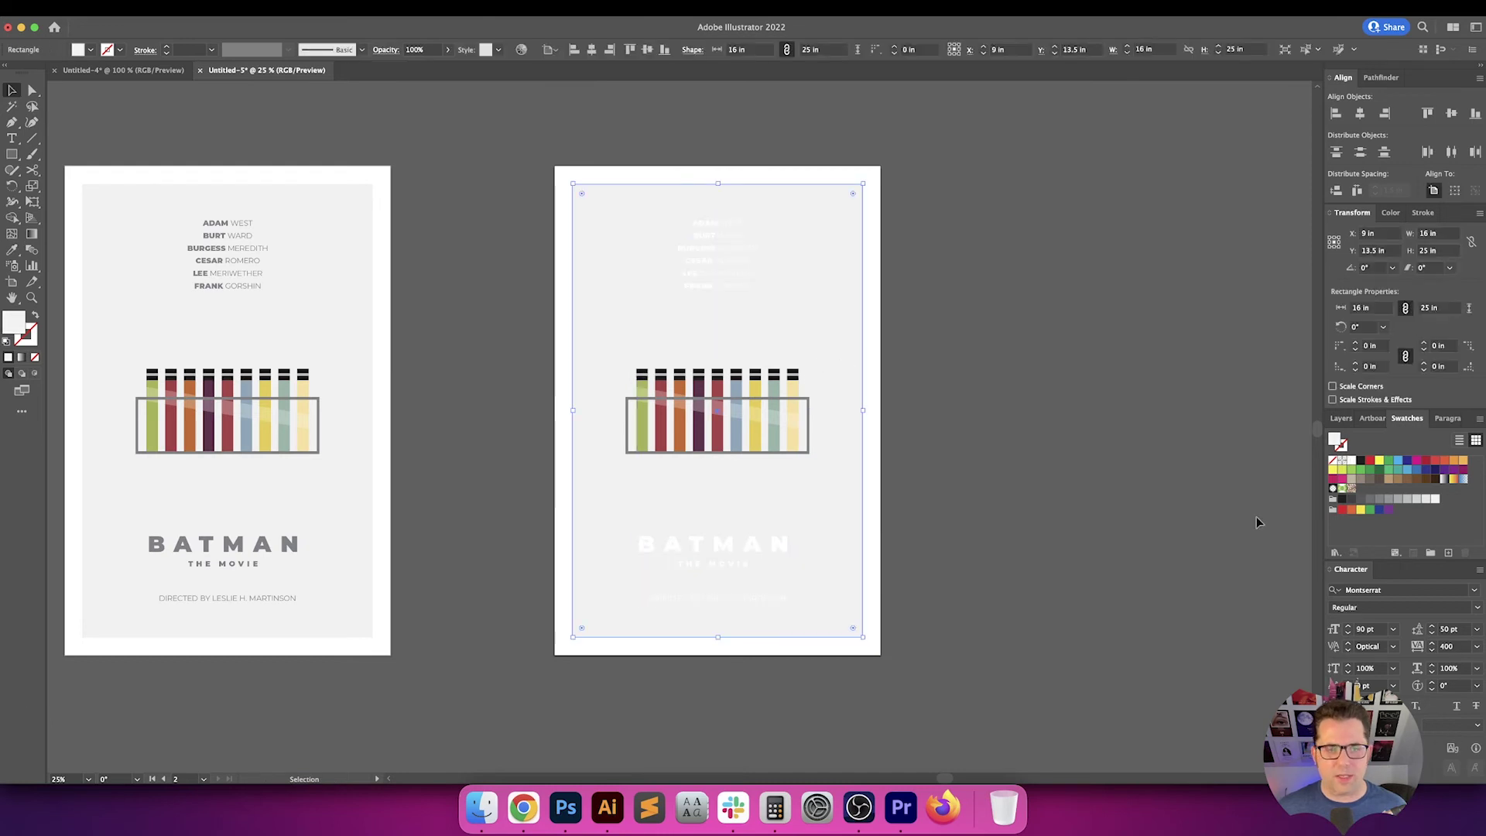
pyautogui.click(1360, 465)
pyautogui.click(986, 472)
# Recolour the upper and lower black bands on all nine test-tube caps of the duplicate poster to white
pyautogui.scroll(1, 761, 368)
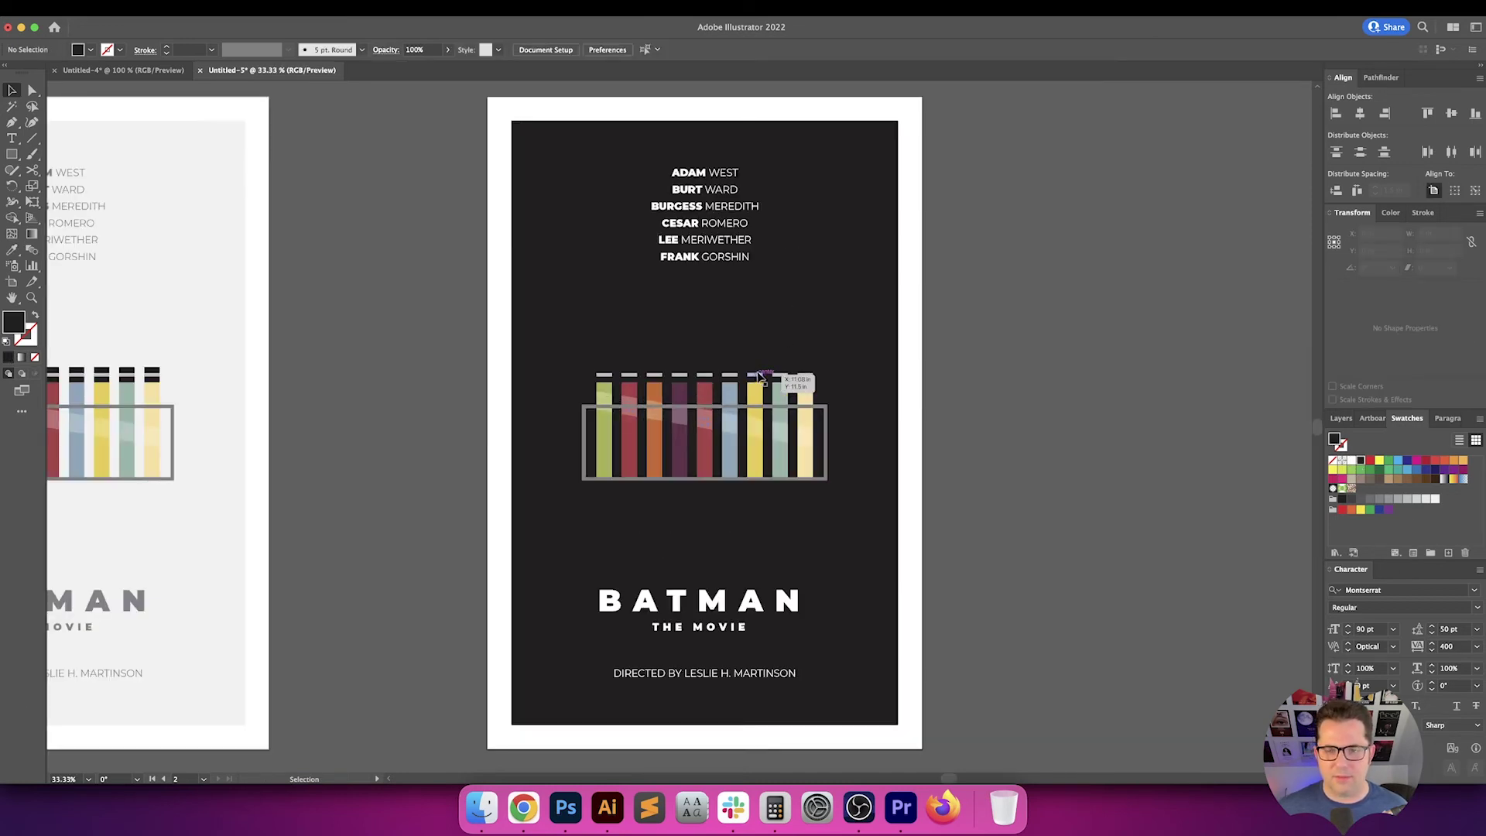
pyautogui.scroll(6, 565, 383)
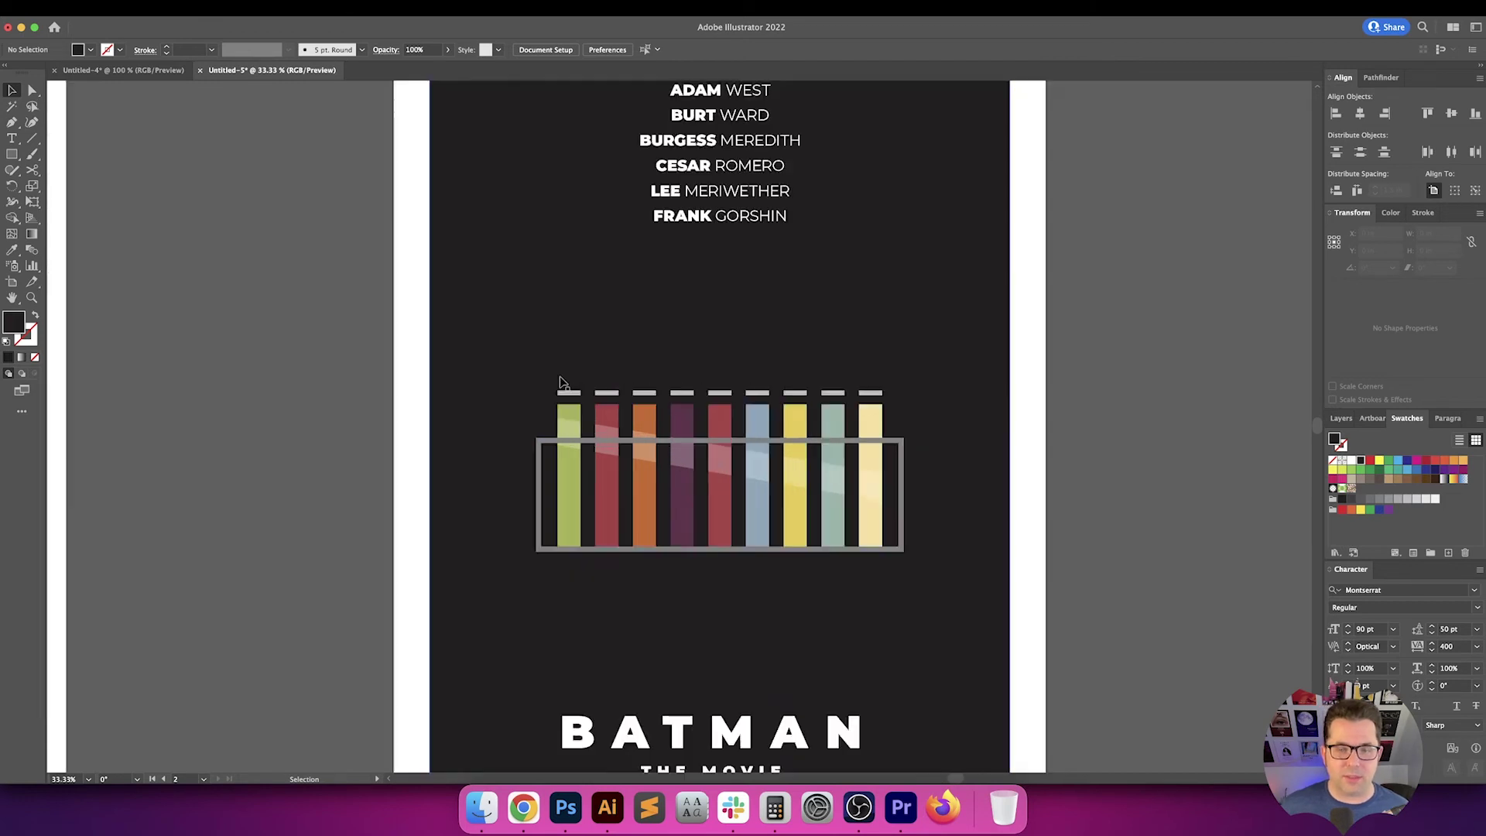
pyautogui.press('a')
pyautogui.click(612, 440)
pyautogui.keyDown('shift'); pyautogui.click(662, 523); pyautogui.keyUp('shift')
pyautogui.keyDown('shift'); pyautogui.click(817, 532); pyautogui.keyUp('shift')
pyautogui.keyDown('shift'); pyautogui.click(825, 444); pyautogui.keyUp('shift')
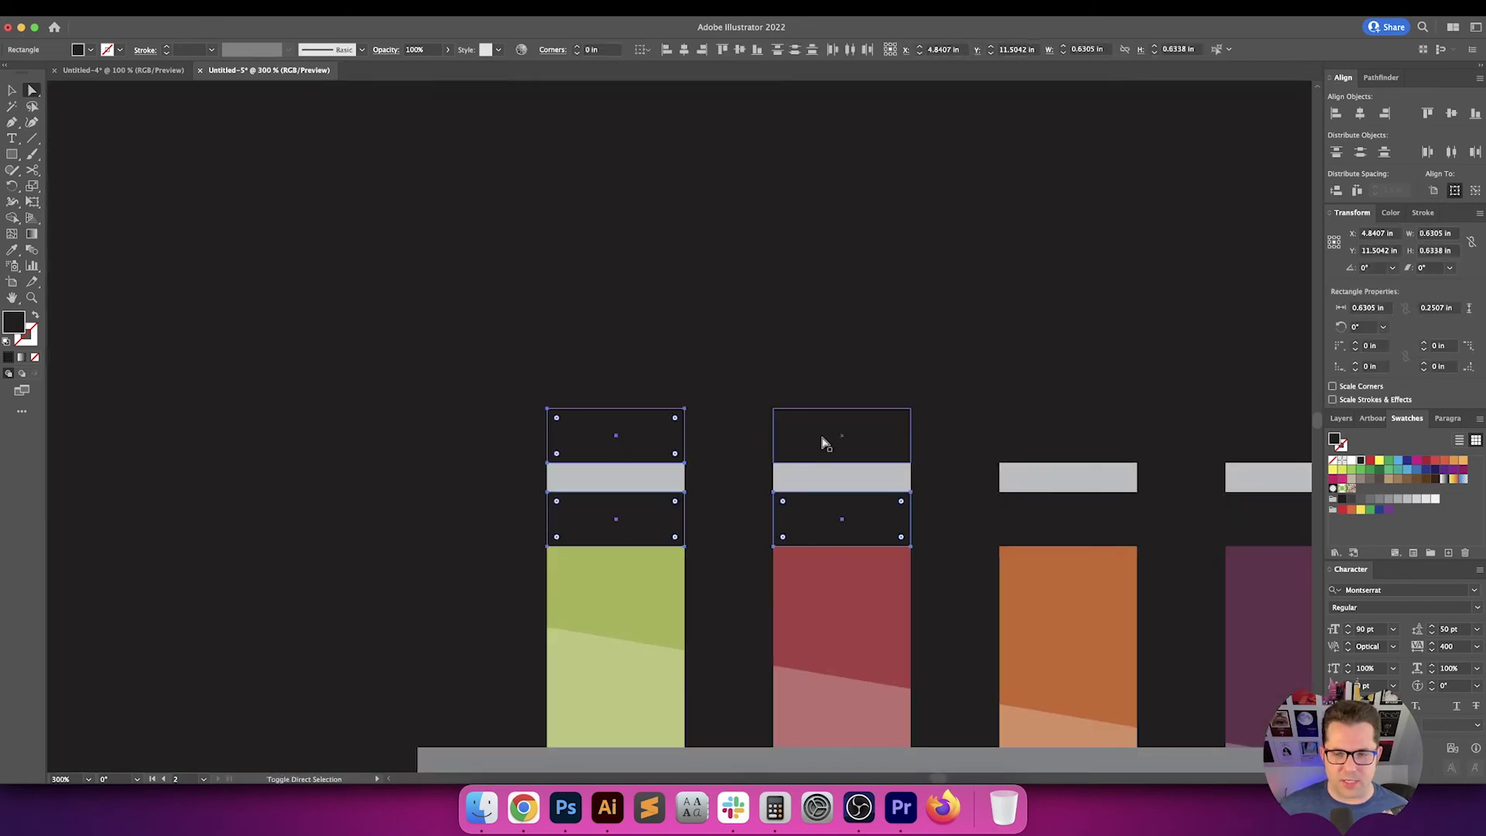
pyautogui.keyDown('shift'); pyautogui.click(1058, 436); pyautogui.keyUp('shift')
pyautogui.keyDown('shift'); pyautogui.click(1051, 535); pyautogui.keyUp('shift')
pyautogui.hscroll(5, 1051, 534)
pyautogui.keyDown('shift'); pyautogui.click(949, 514); pyautogui.keyUp('shift')
pyautogui.keyDown('shift'); pyautogui.click(903, 431); pyautogui.keyUp('shift')
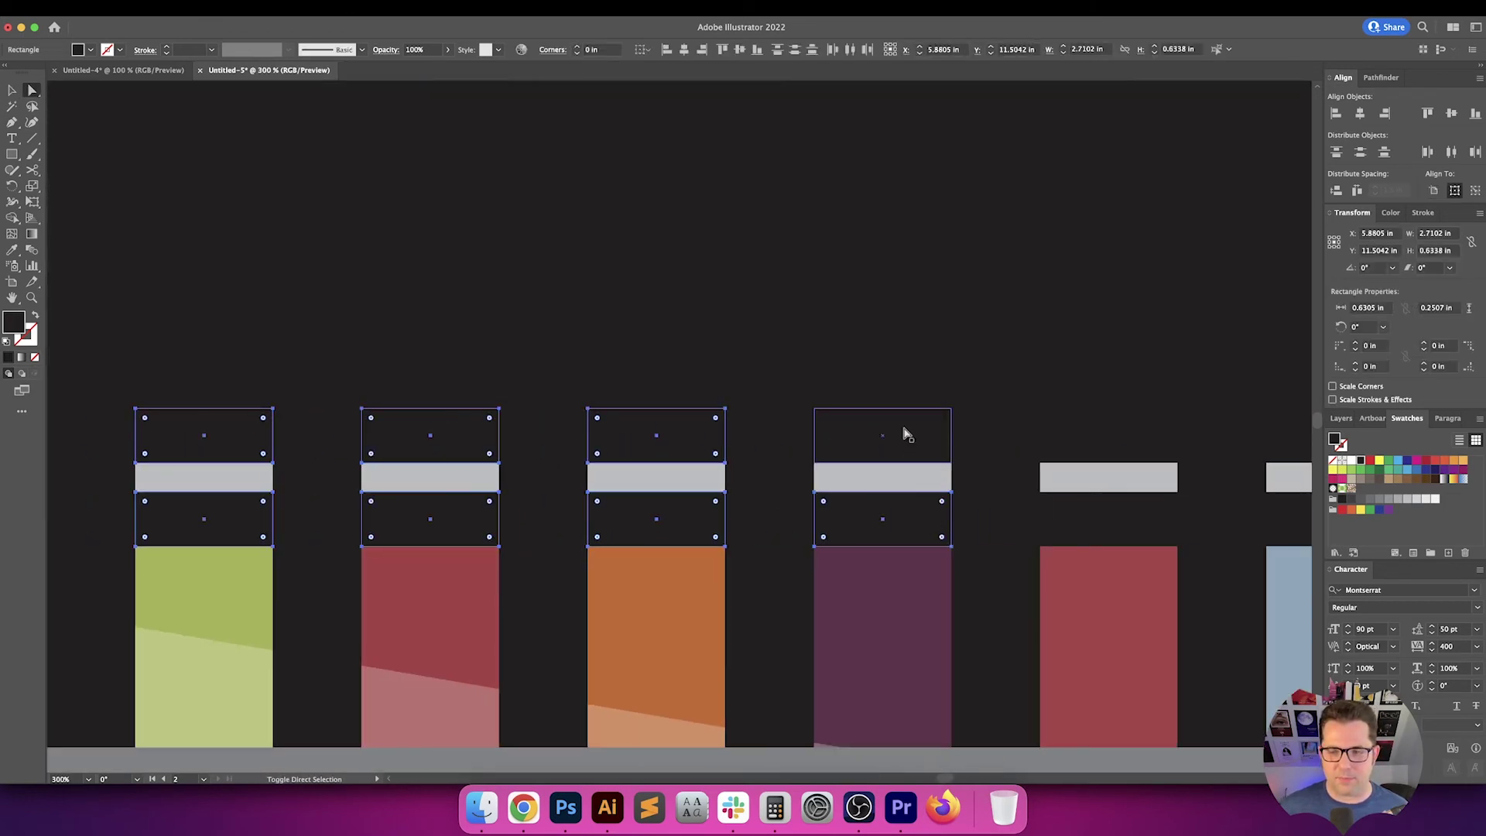
pyautogui.keyDown('shift'); pyautogui.click(1120, 432); pyautogui.keyUp('shift')
pyautogui.keyDown('shift'); pyautogui.click(1118, 507); pyautogui.keyUp('shift')
pyautogui.hscroll(5, 1117, 507)
pyautogui.keyDown('shift'); pyautogui.click(999, 437); pyautogui.keyUp('shift')
pyautogui.keyDown('shift'); pyautogui.click(1006, 509); pyautogui.keyUp('shift')
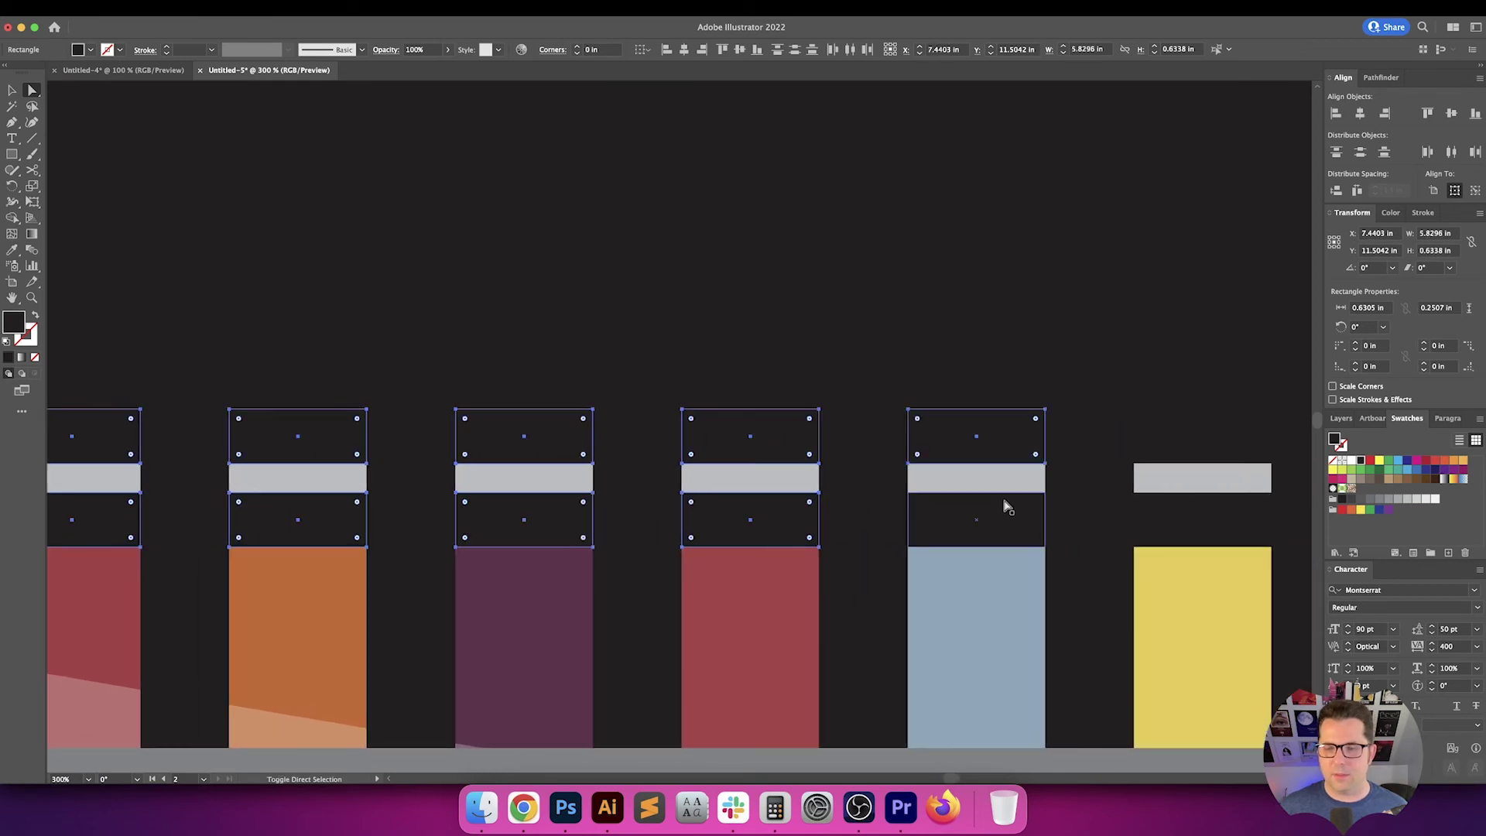
pyautogui.keyDown('shift'); pyautogui.click(1235, 517); pyautogui.keyUp('shift')
pyautogui.keyDown('shift'); pyautogui.click(1215, 448); pyautogui.keyUp('shift')
pyautogui.hscroll(5, 1215, 448)
pyautogui.keyDown('shift'); pyautogui.click(1138, 448); pyautogui.keyUp('shift')
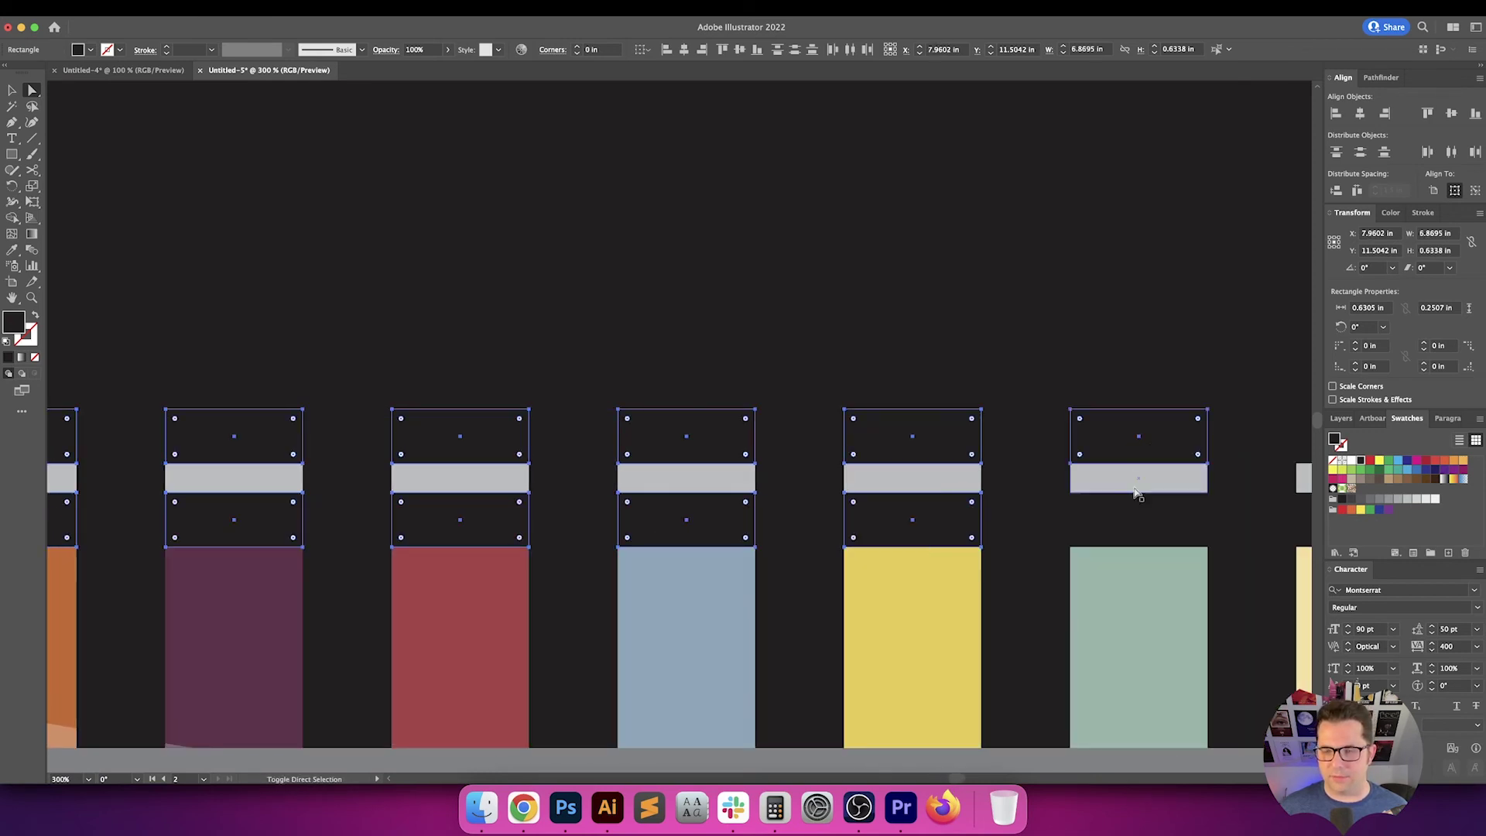
pyautogui.keyDown('shift'); pyautogui.click(1134, 514); pyautogui.keyUp('shift')
pyautogui.hscroll(5, 1135, 514)
pyautogui.keyDown('shift'); pyautogui.click(977, 534); pyautogui.keyUp('shift')
pyautogui.keyDown('shift'); pyautogui.click(965, 445); pyautogui.keyUp('shift')
pyautogui.scroll(-5, 965, 452)
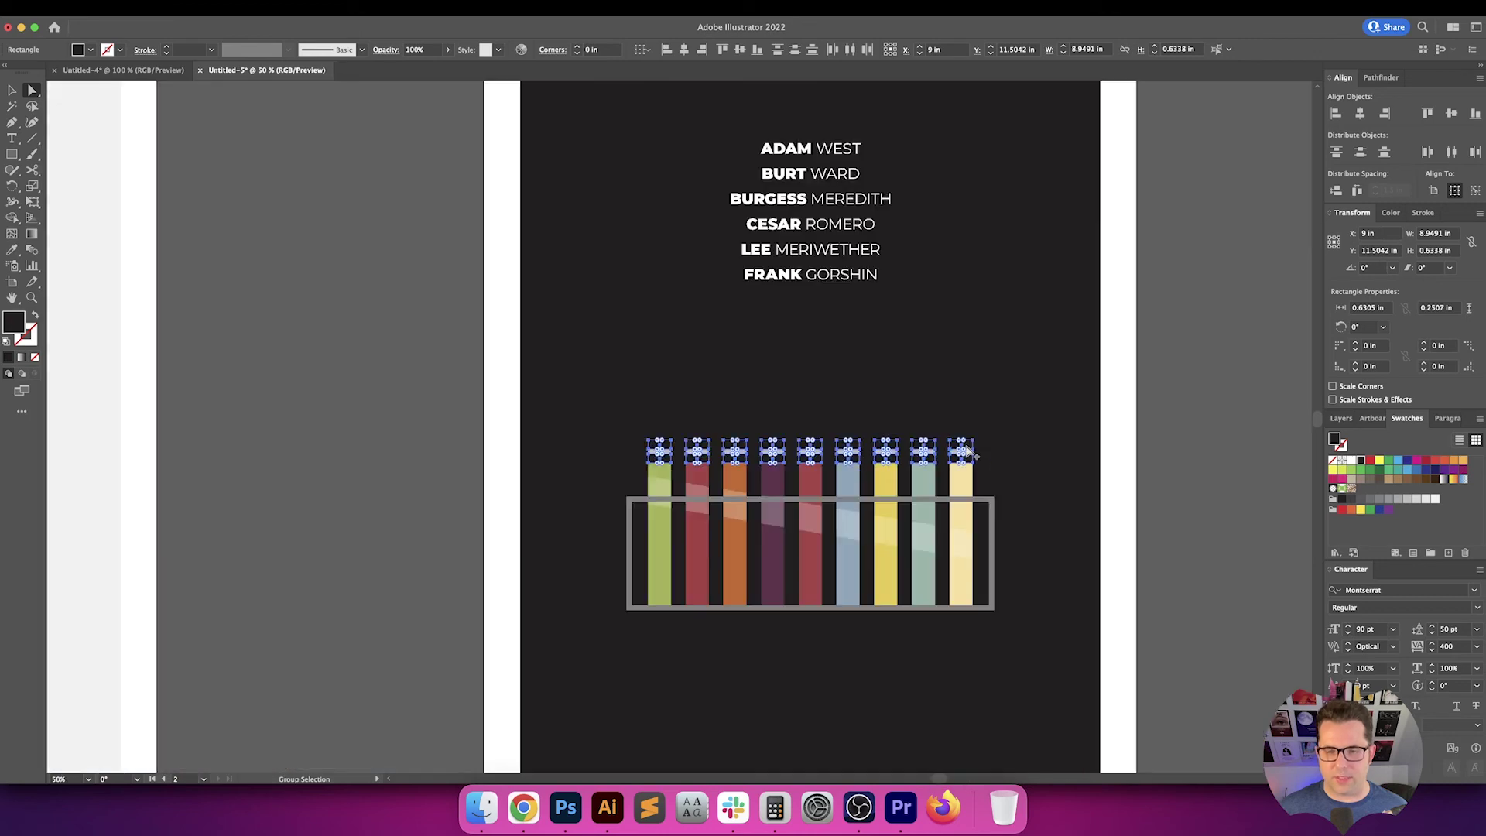
pyautogui.press('i')
pyautogui.click(1124, 465)
pyautogui.press('v')
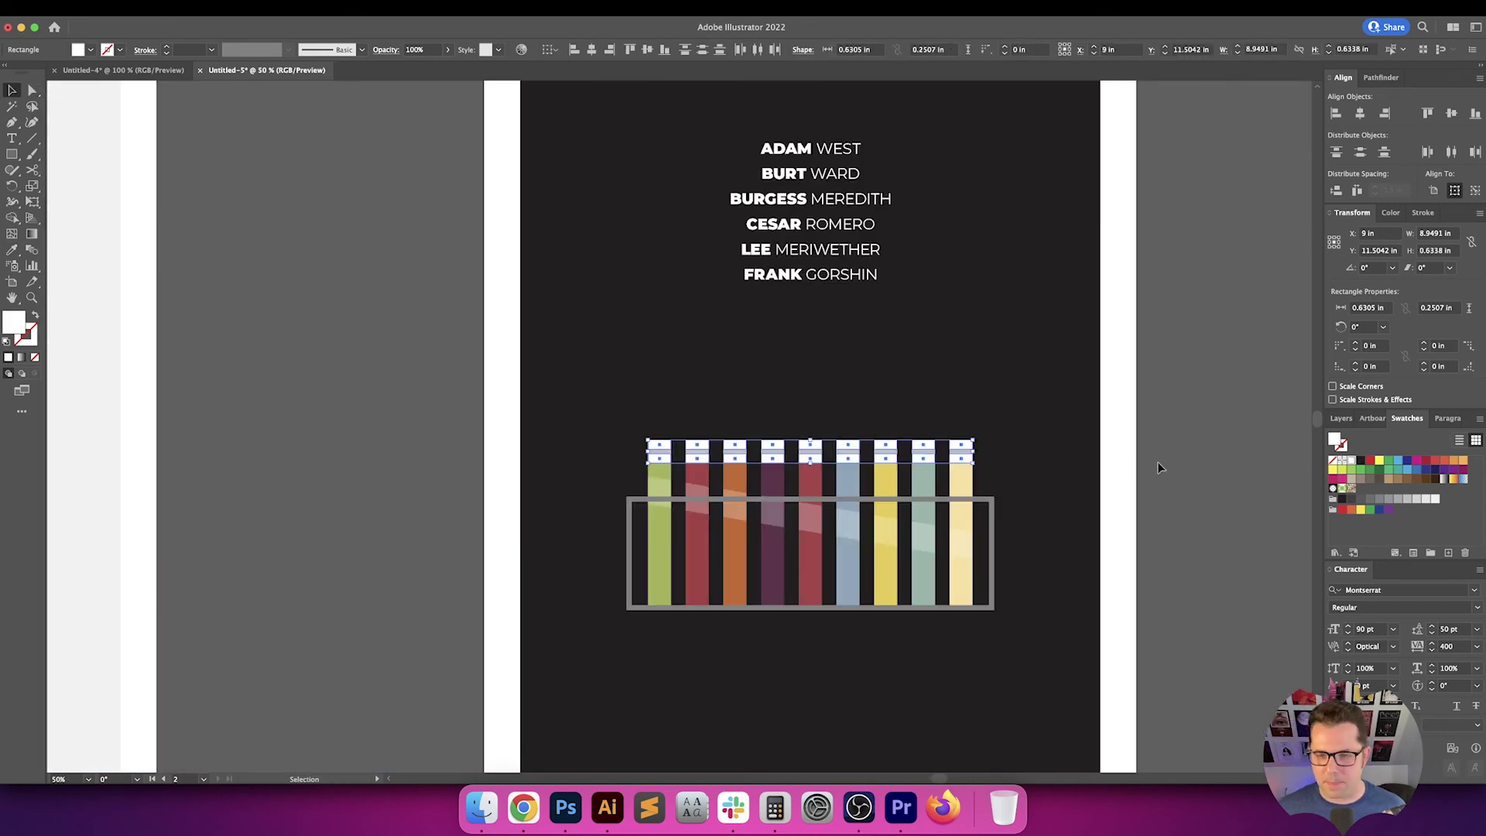
pyautogui.click(1157, 462)
# Recolour the thin grey stripes in the middle of all nine test-tube caps to the background's black
pyautogui.moveTo(1168, 499); pyautogui.dragTo(1018, 355)
pyautogui.moveTo(1026, 443); pyautogui.dragTo(1026, 385)
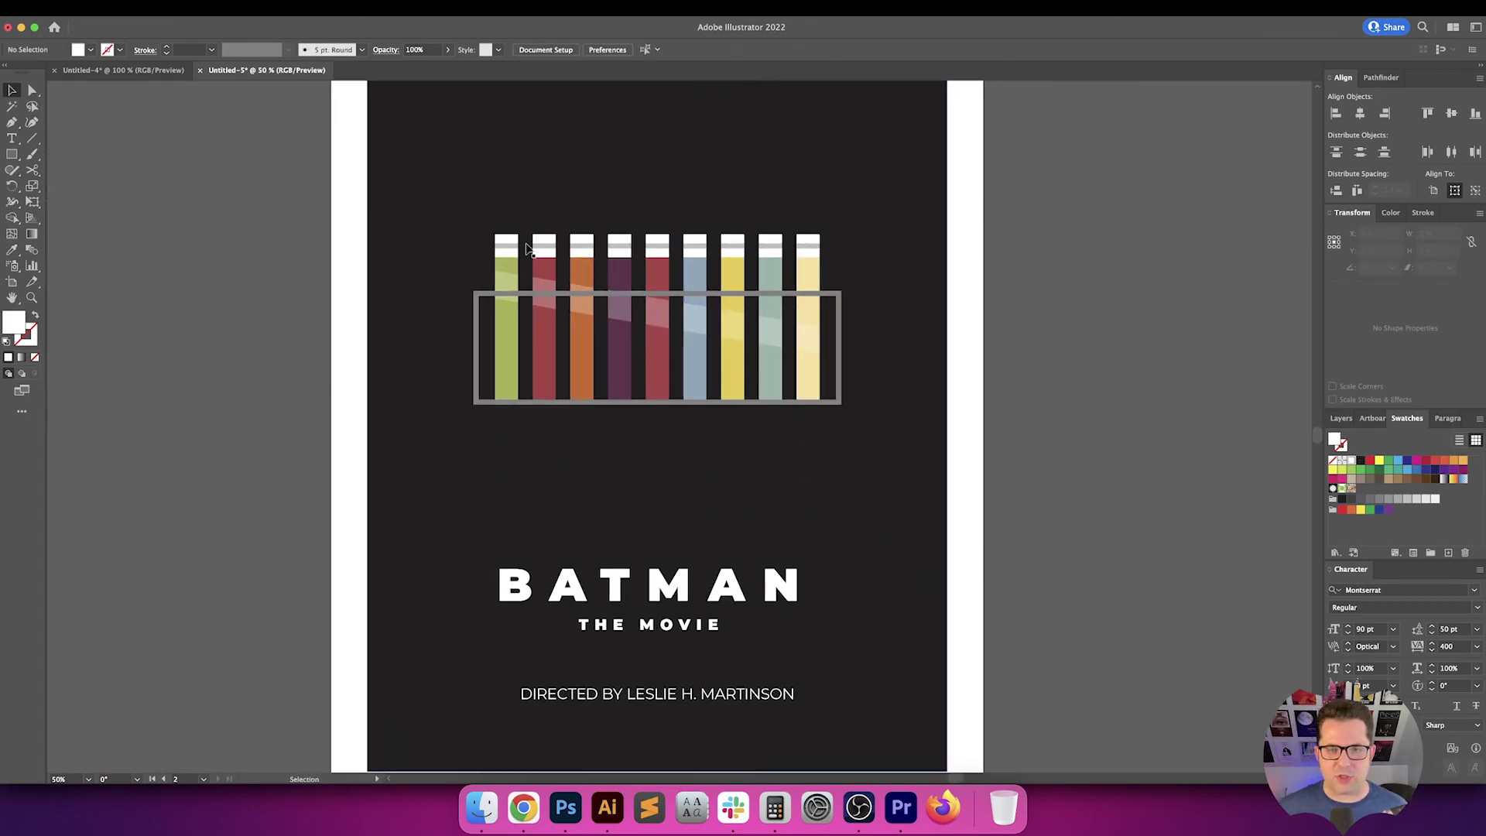
pyautogui.press('a')
pyautogui.click(505, 248)
pyautogui.keyDown('shift'); pyautogui.click(544, 248); pyautogui.keyUp('shift')
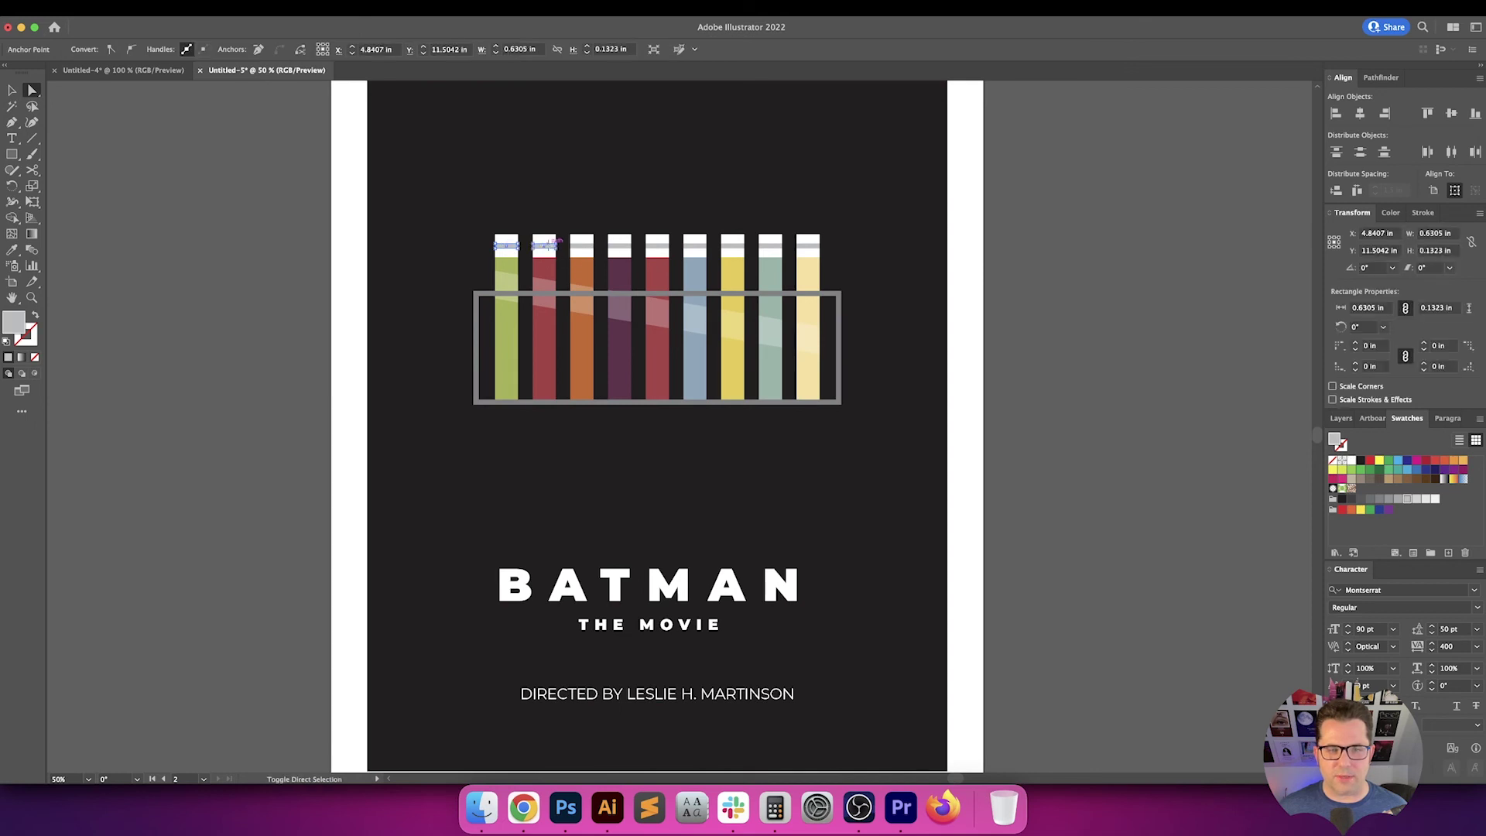
pyautogui.keyDown('shift'); pyautogui.click(585, 247); pyautogui.keyUp('shift')
pyautogui.keyDown('shift'); pyautogui.click(619, 247); pyautogui.keyUp('shift')
pyautogui.keyDown('shift'); pyautogui.click(657, 247); pyautogui.keyUp('shift')
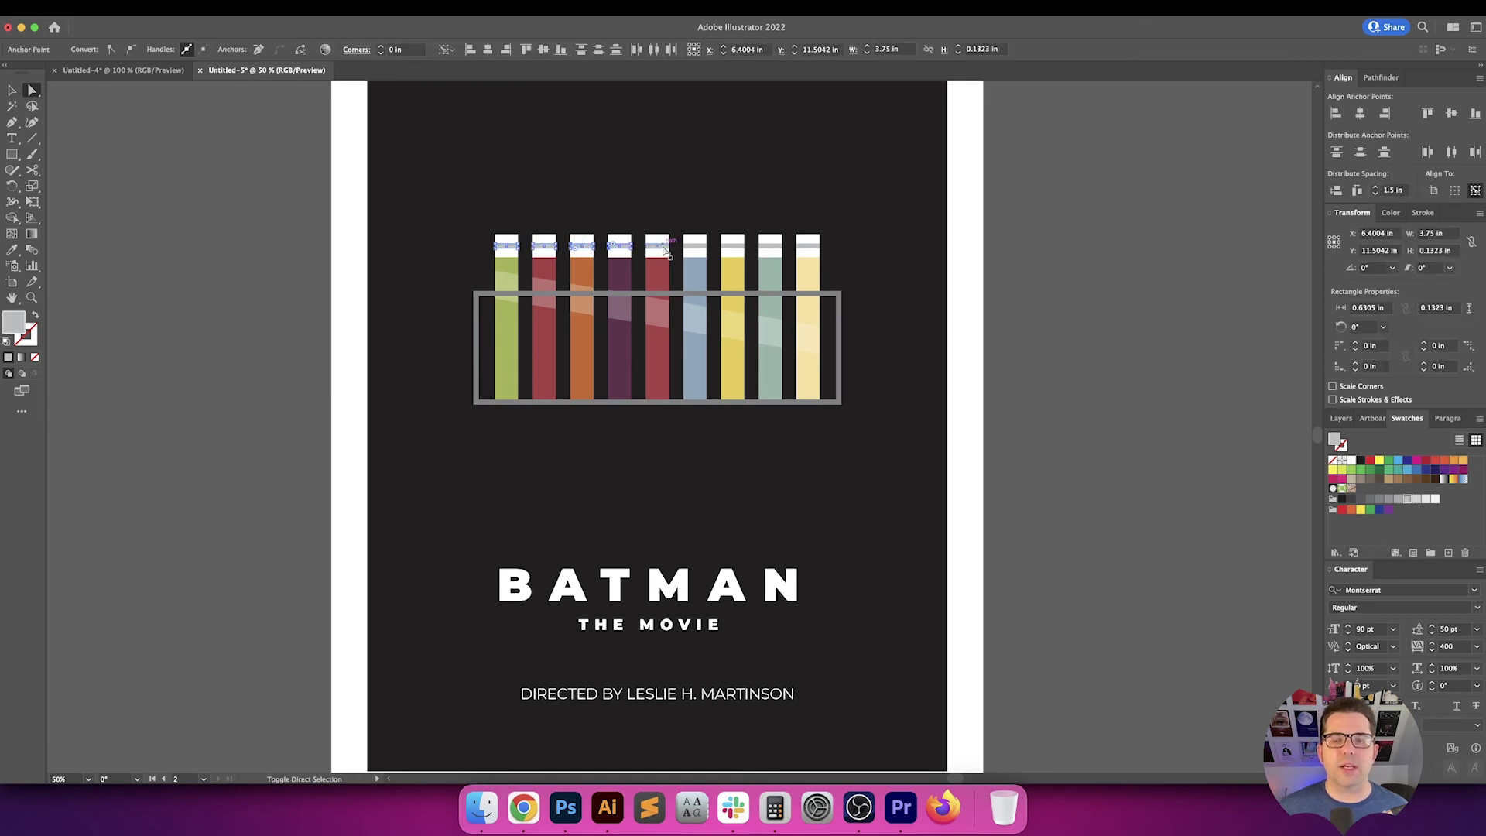
pyautogui.keyDown('shift'); pyautogui.click(694, 247); pyautogui.keyUp('shift')
pyautogui.keyDown('shift'); pyautogui.click(732, 248); pyautogui.keyUp('shift')
pyautogui.keyDown('shift'); pyautogui.click(770, 248); pyautogui.keyUp('shift')
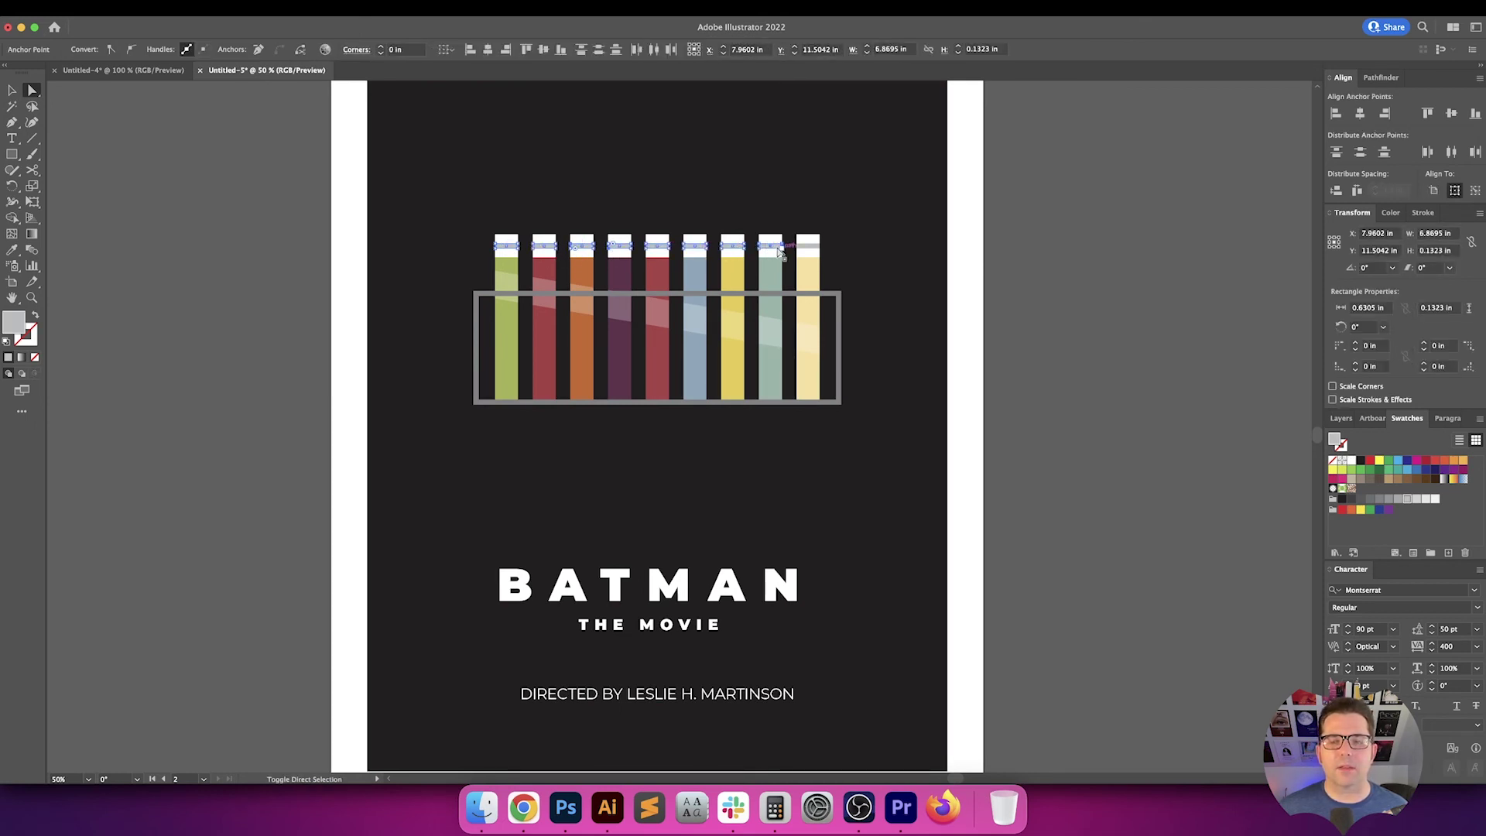
pyautogui.keyDown('shift'); pyautogui.click(807, 248); pyautogui.keyUp('shift')
pyautogui.press('i')
pyautogui.click(878, 249)
pyautogui.press('v')
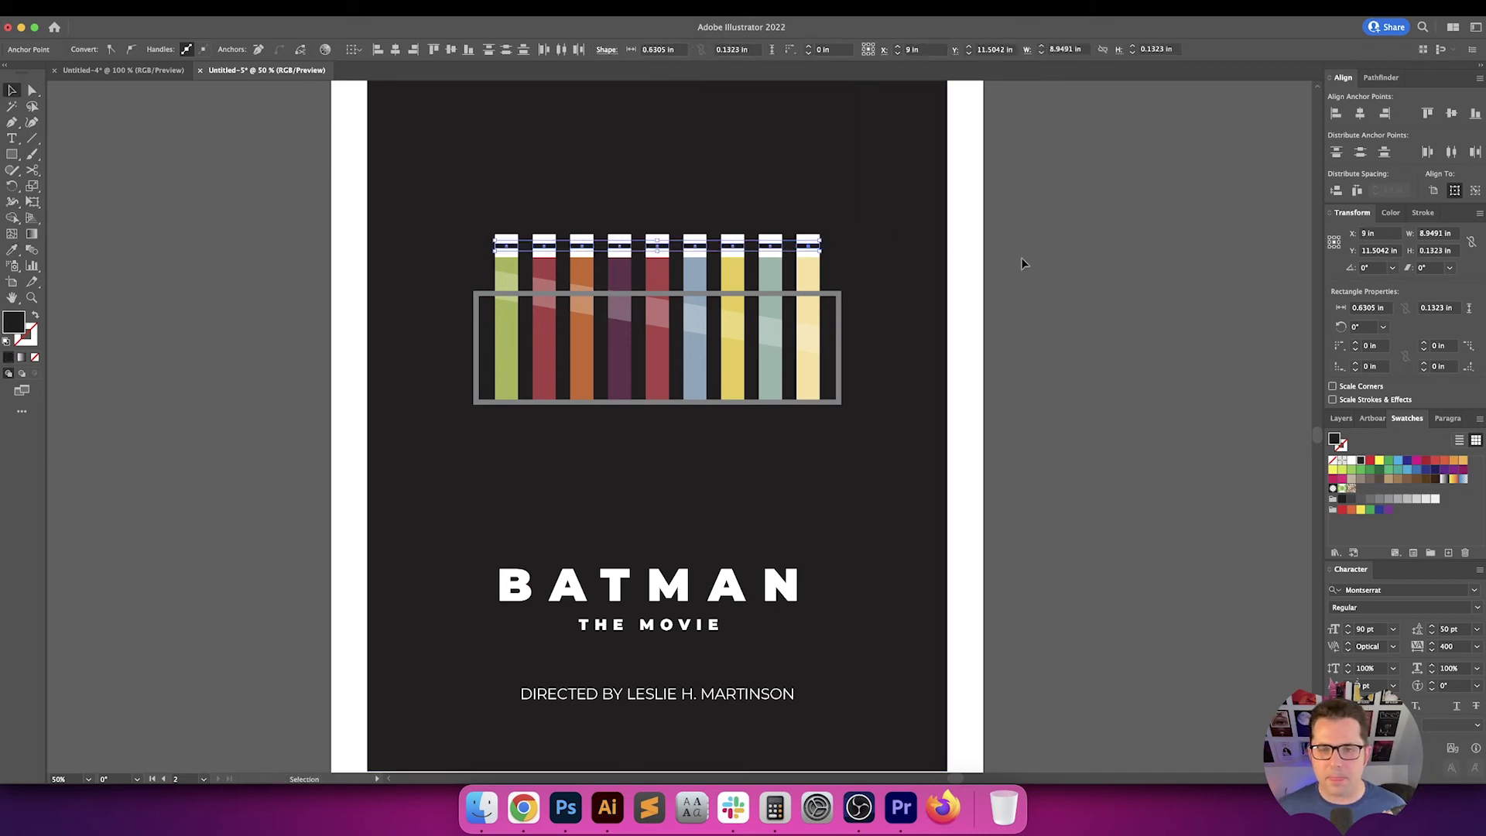
pyautogui.click(1024, 262)
# Recolour the cast list, title group and director credit on the black poster to the seventh test tube's yellow
pyautogui.moveTo(1023, 253); pyautogui.dragTo(1050, 316)
pyautogui.moveTo(1048, 487); pyautogui.dragTo(1023, 453)
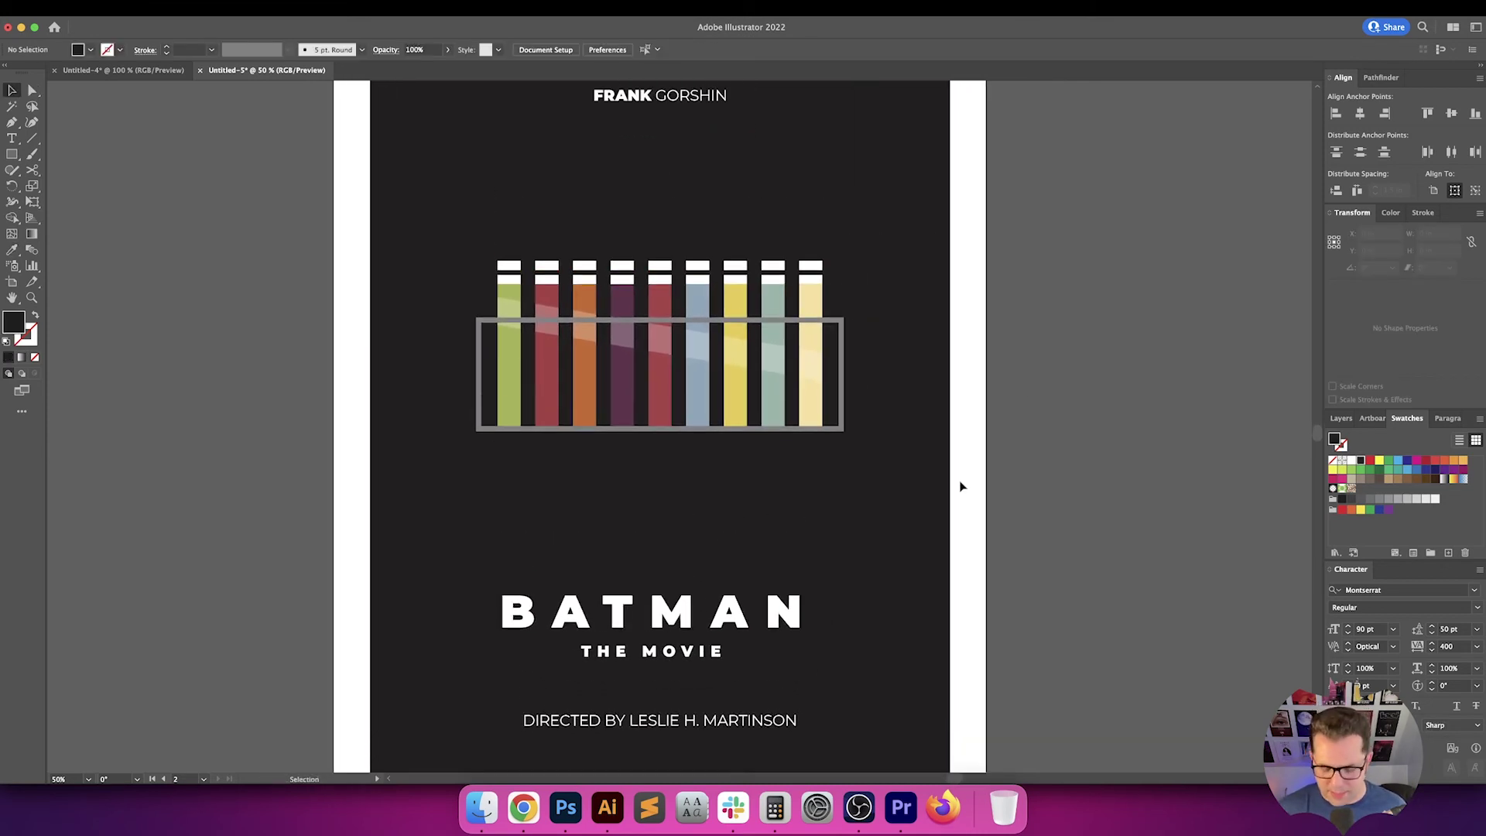
pyautogui.press('super+0')
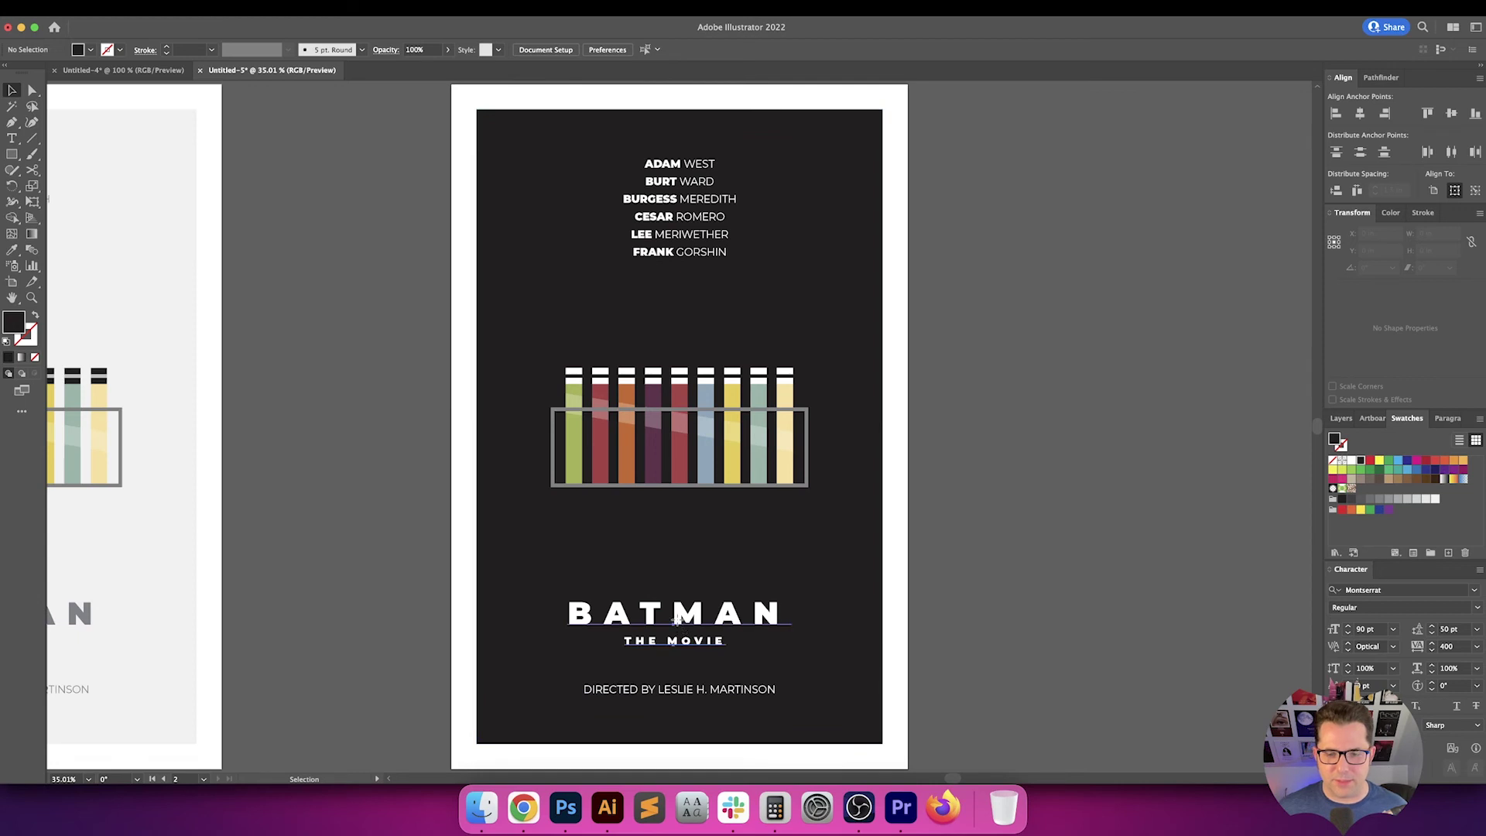
pyautogui.click(677, 619)
pyautogui.keyDown('shift'); pyautogui.click(685, 688); pyautogui.keyUp('shift')
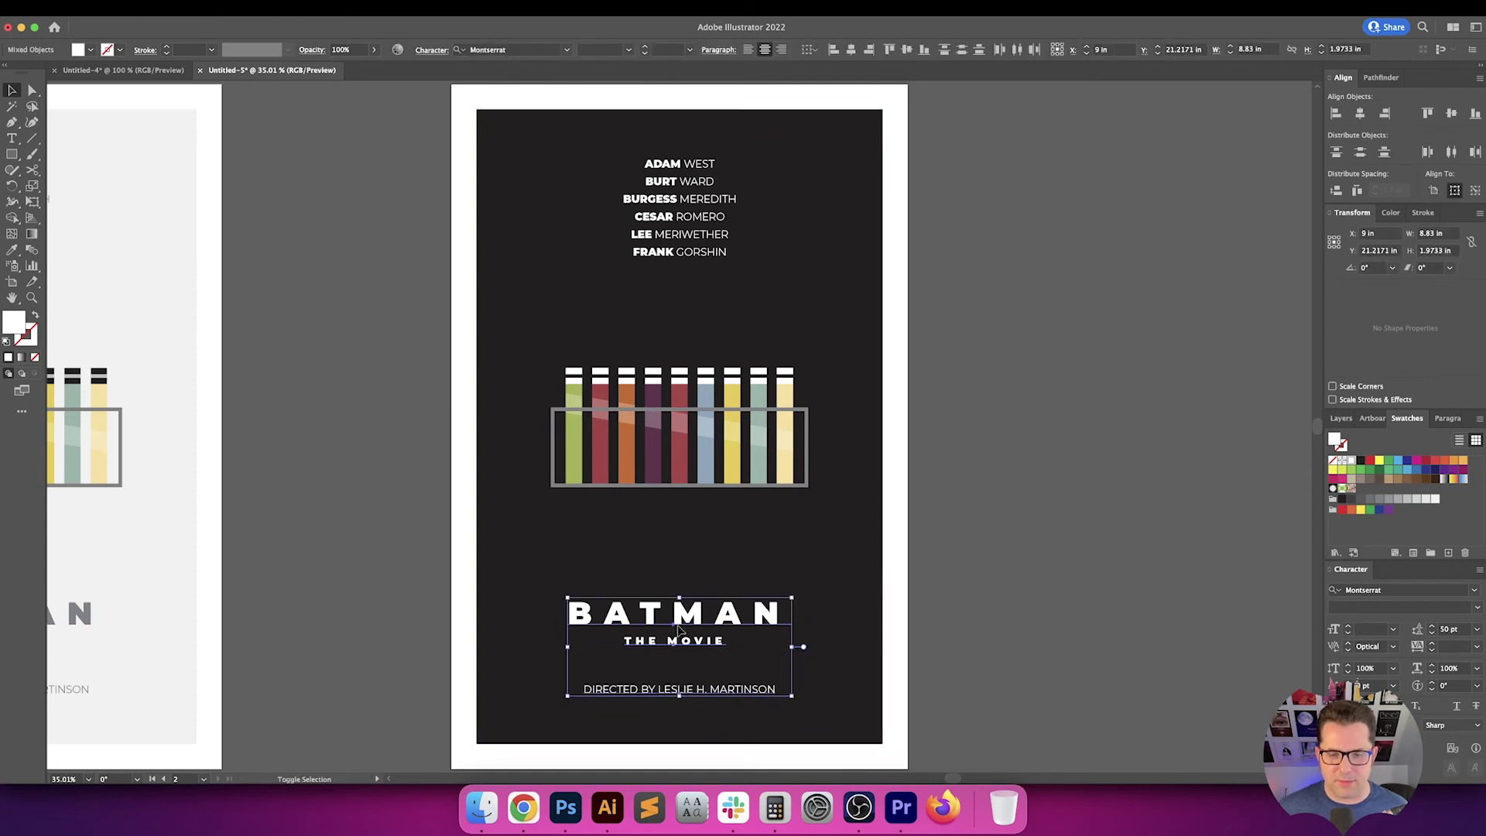
pyautogui.keyDown('shift'); pyautogui.click(691, 255); pyautogui.keyUp('shift')
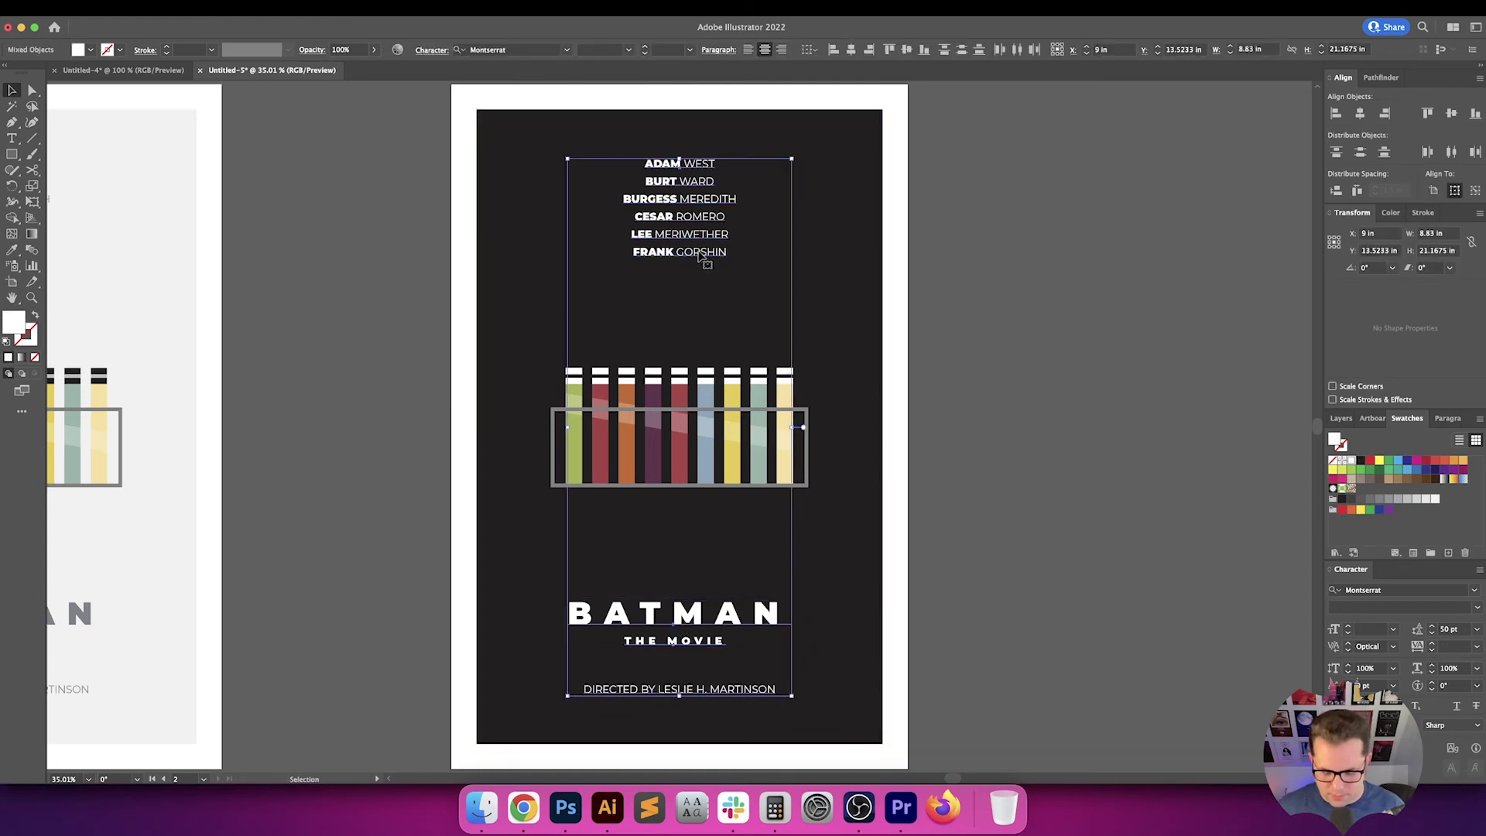
pyautogui.press('i')
pyautogui.click(731, 450)
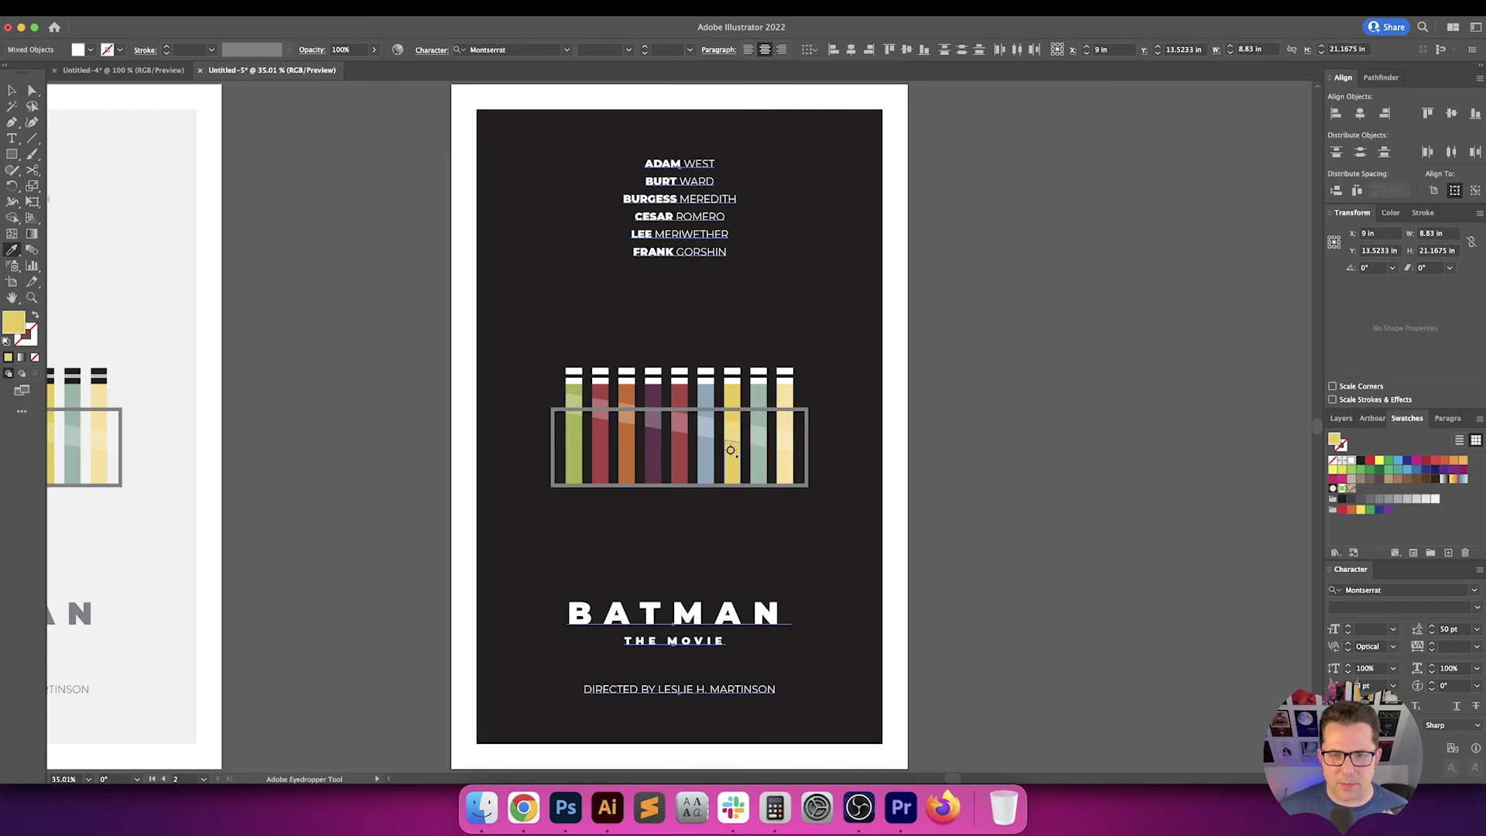
pyautogui.press('v')
pyautogui.click(953, 401)
pyautogui.moveTo(940, 425); pyautogui.dragTo(1011, 427)
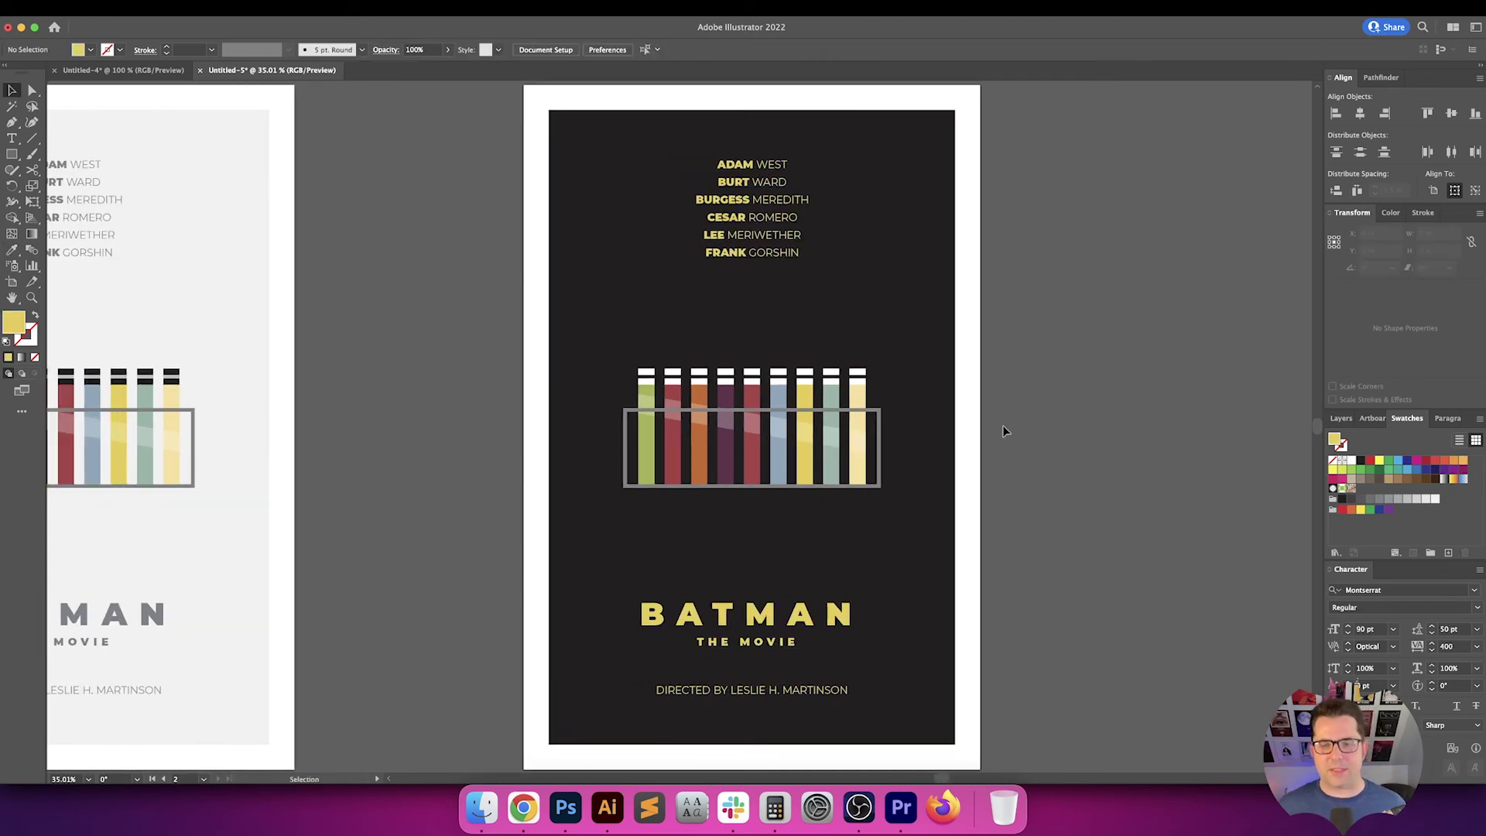
# Draw an 18 by 27 in rectangle without fill or stroke covering the light poster's whole artboard
pyautogui.hscroll(-2, 1002, 425)
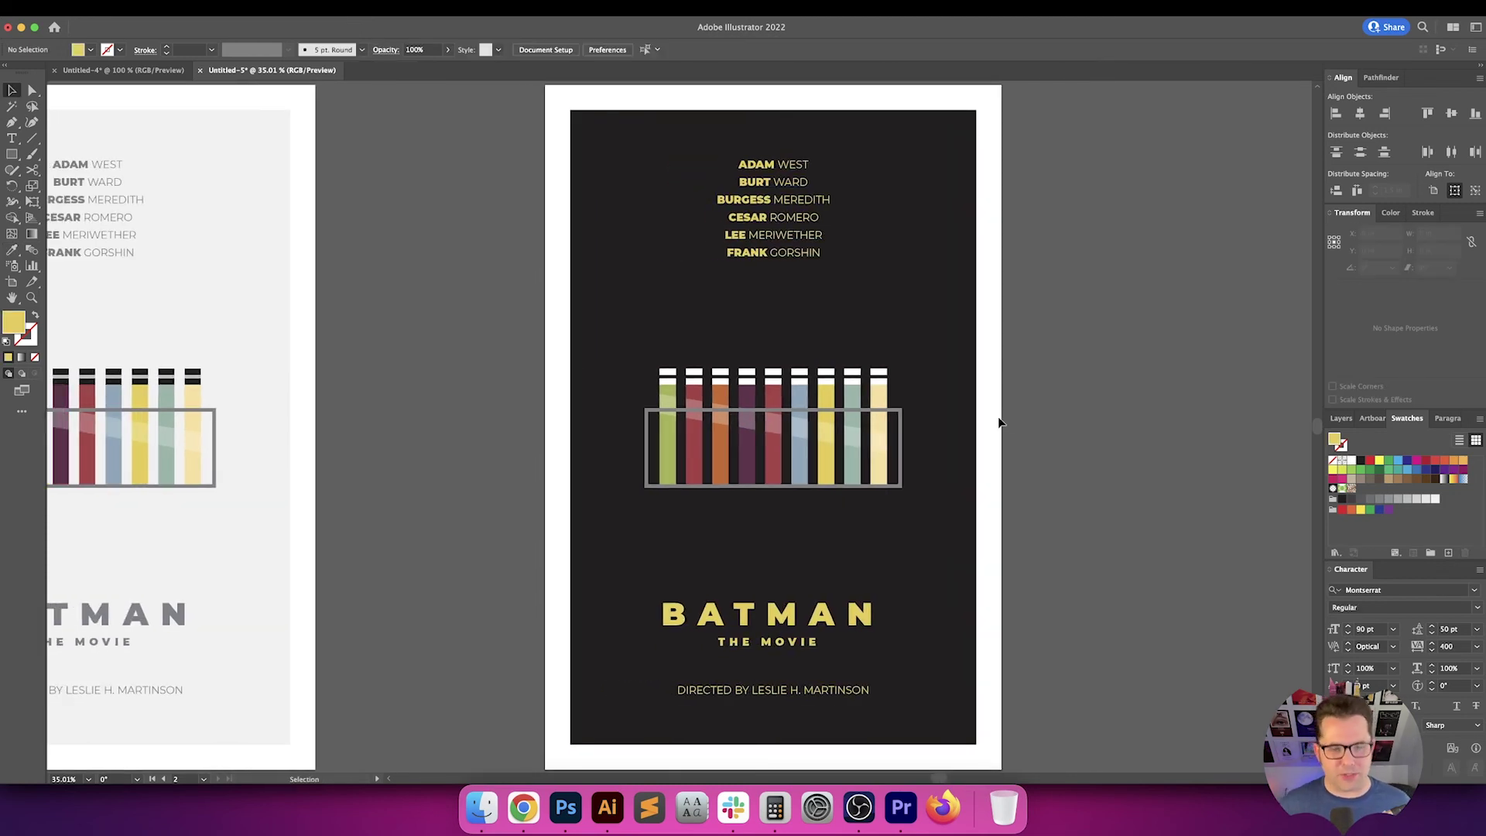
pyautogui.moveTo(417, 425); pyautogui.dragTo(704, 418)
pyautogui.press('super+0')
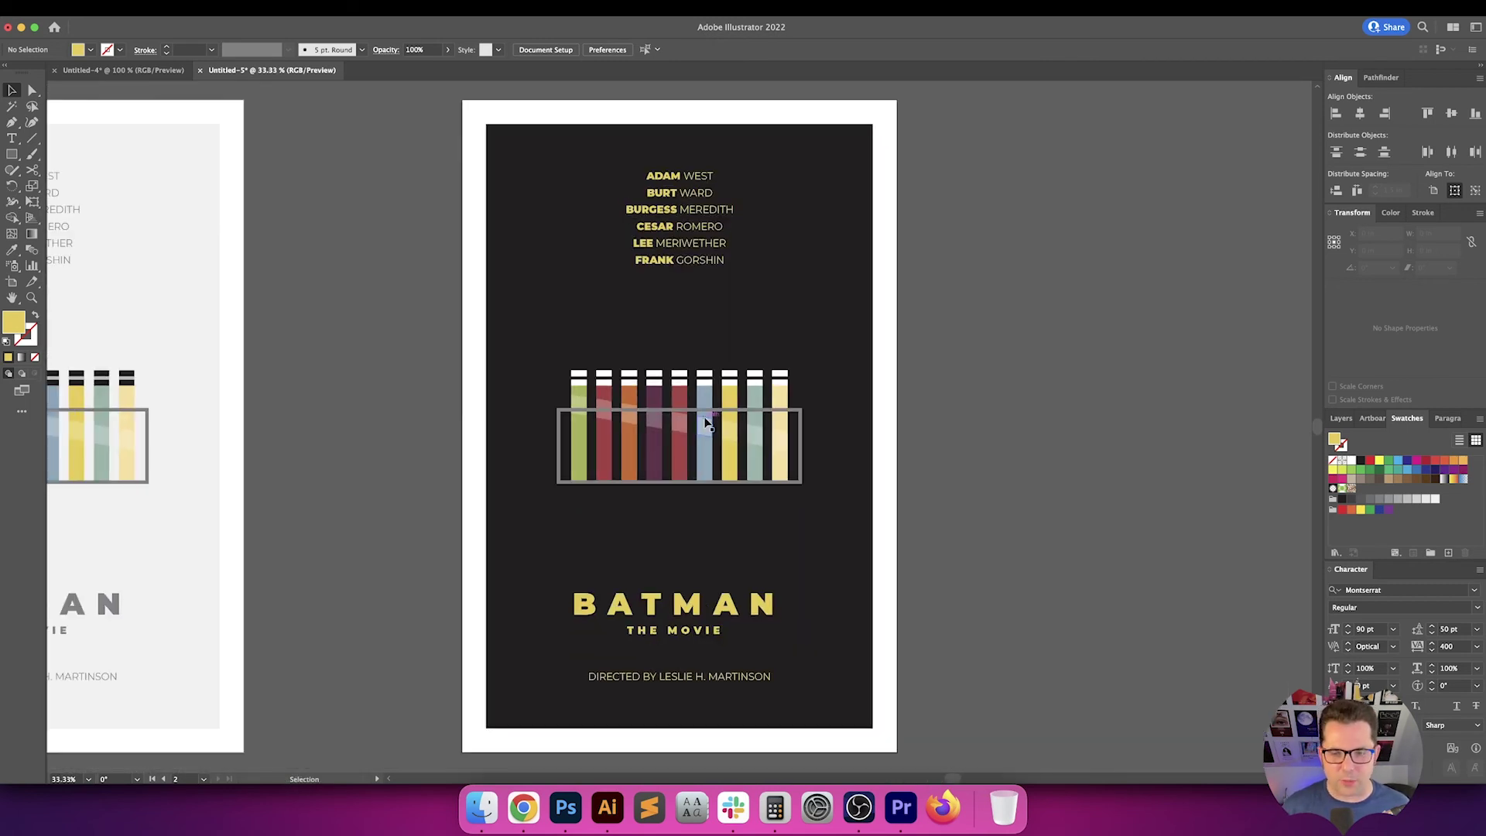
pyautogui.hscroll(-10, 705, 422)
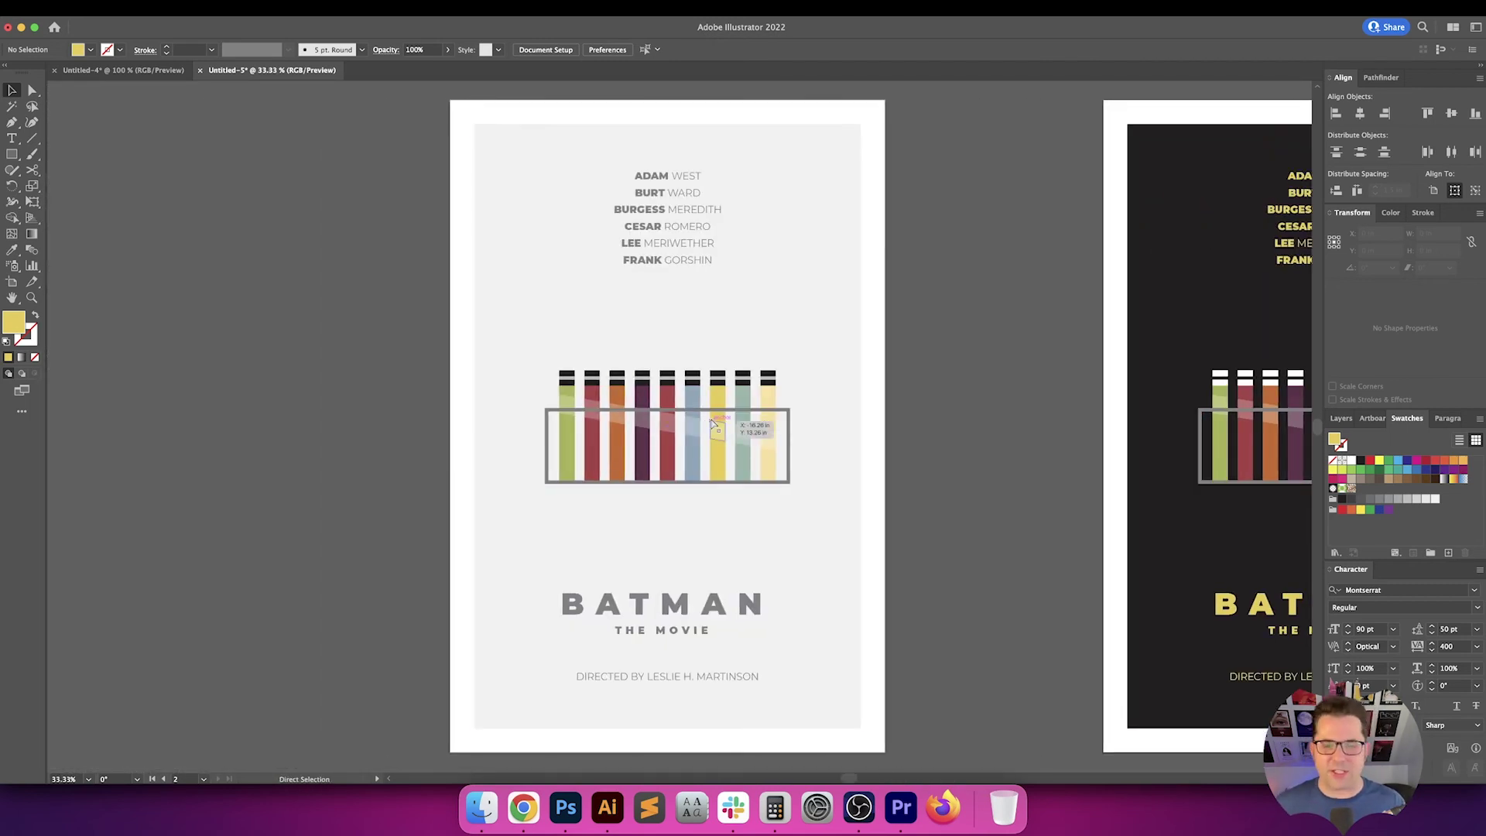
pyautogui.press('super+minus')
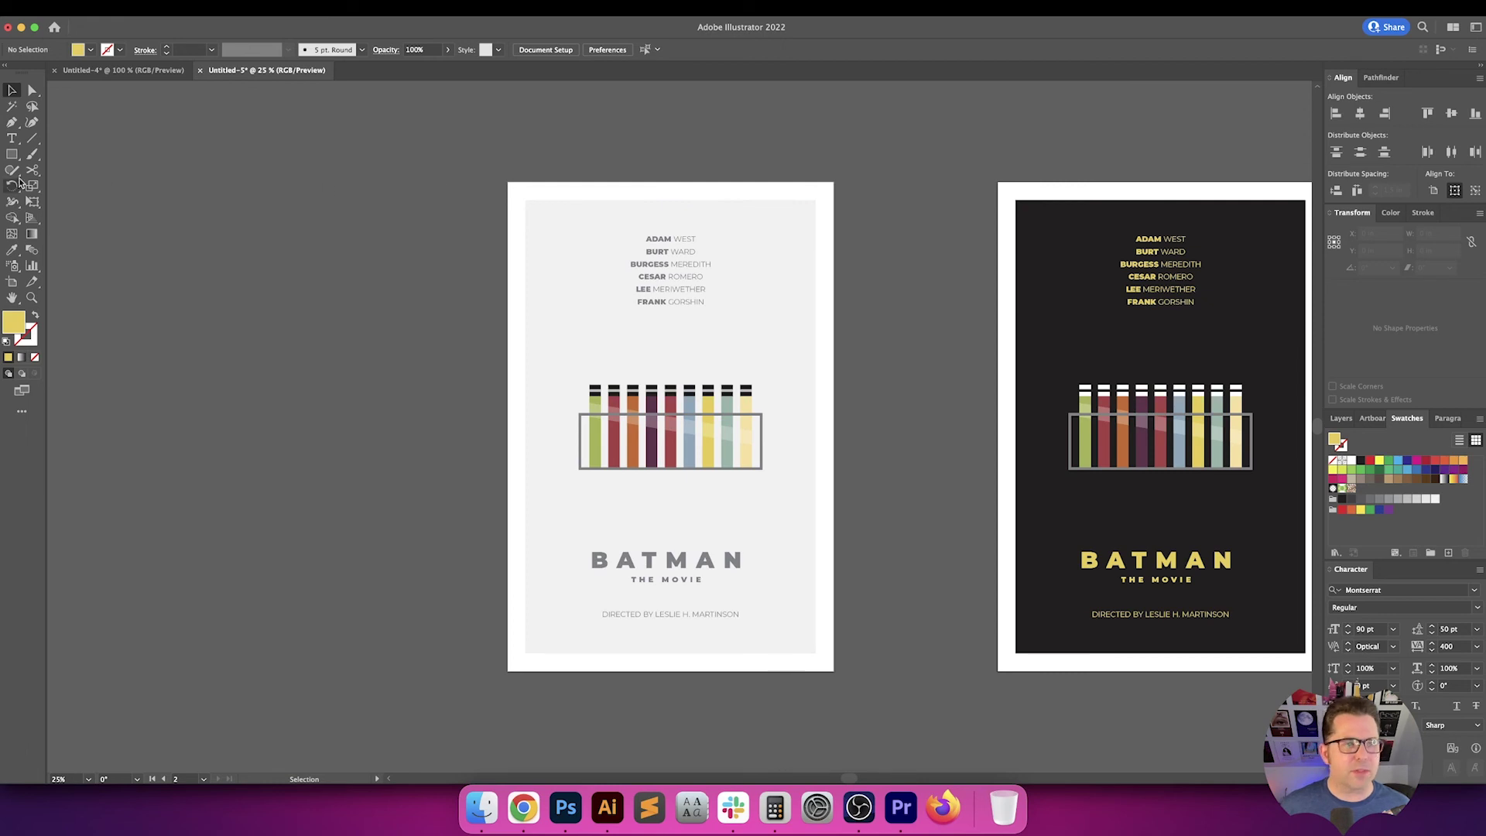
pyautogui.click(11, 154)
pyautogui.press('/')
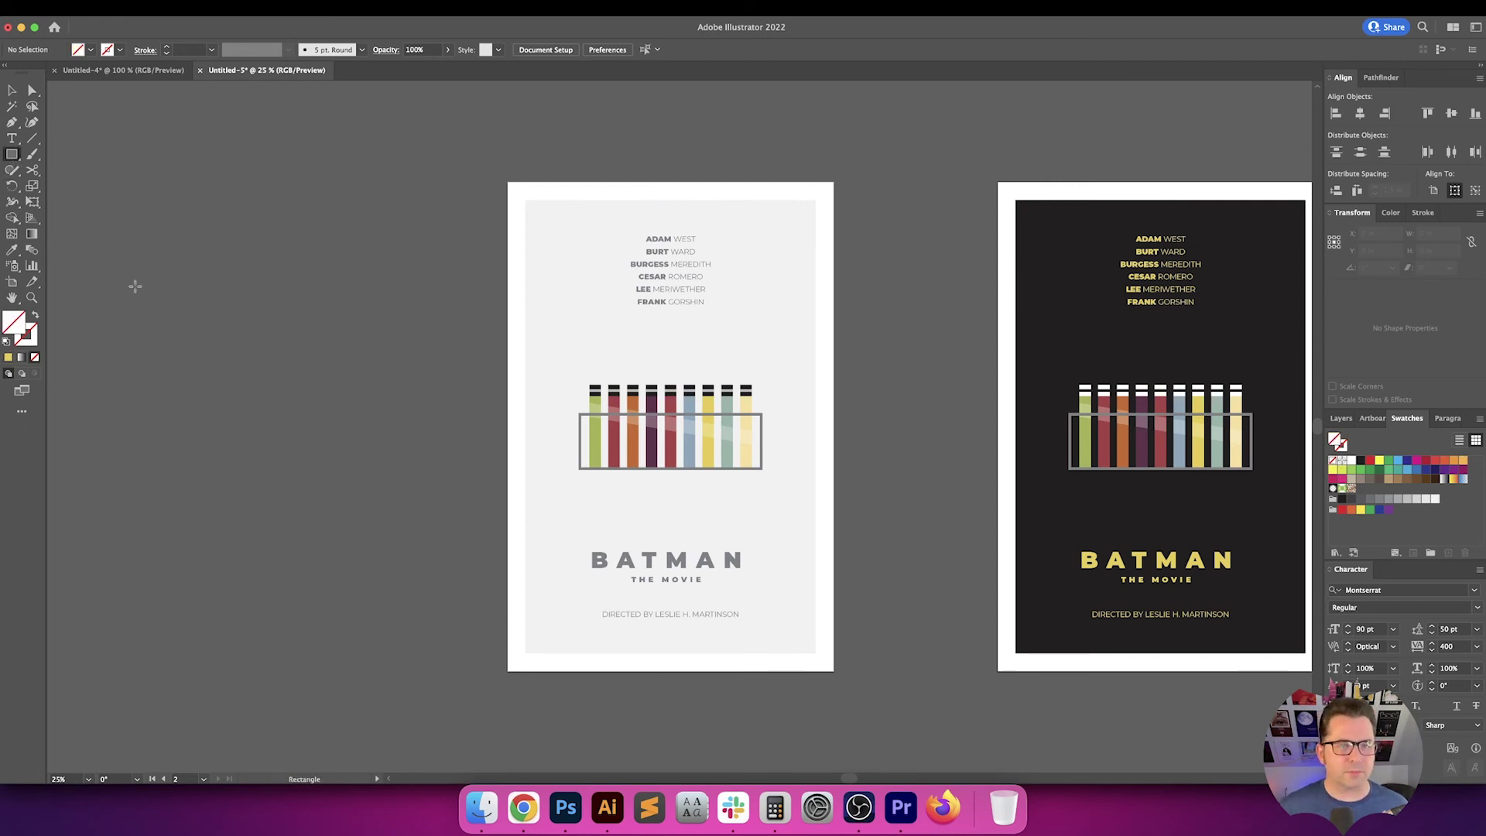
pyautogui.moveTo(507, 181); pyautogui.dragTo(834, 672)
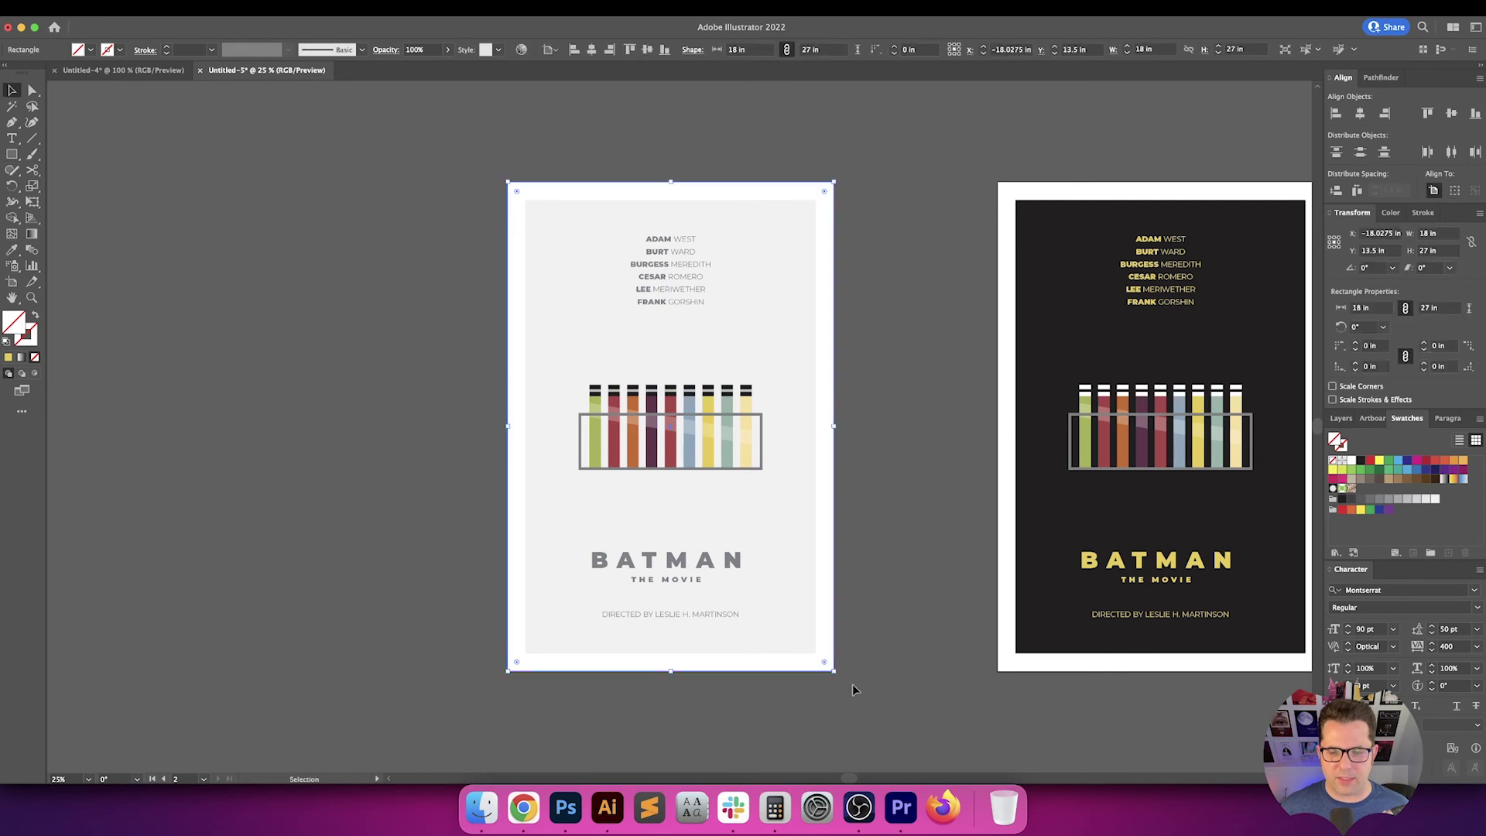
# Copy the light poster with its bounding rectangle and paste it into the blank Photoshop document as a smart object
pyautogui.press('v')
pyautogui.moveTo(424, 147); pyautogui.dragTo(424, 147)
pyautogui.press('super+c')
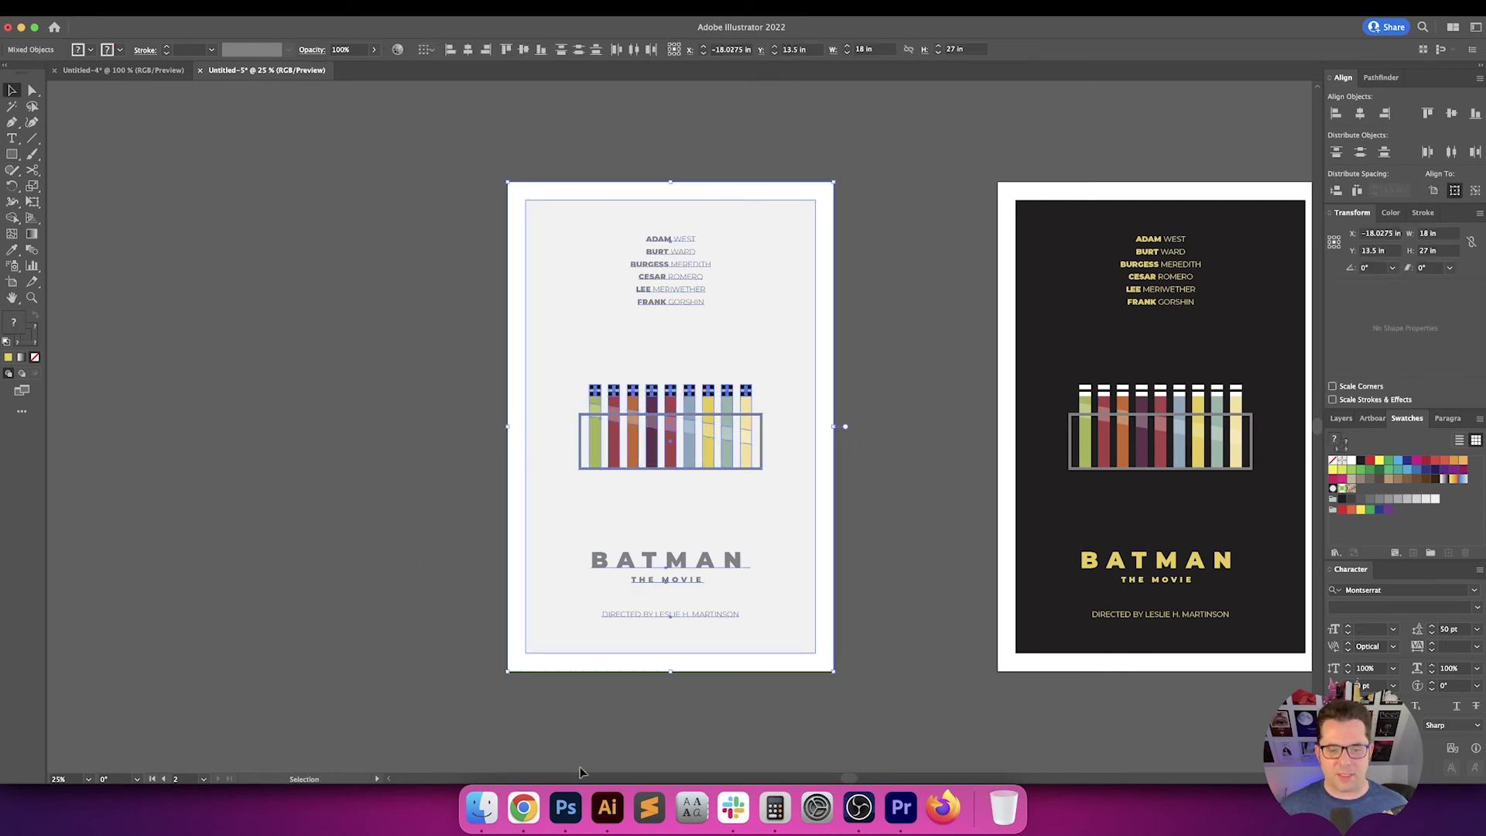
pyautogui.click(565, 808)
pyautogui.press('super+v')
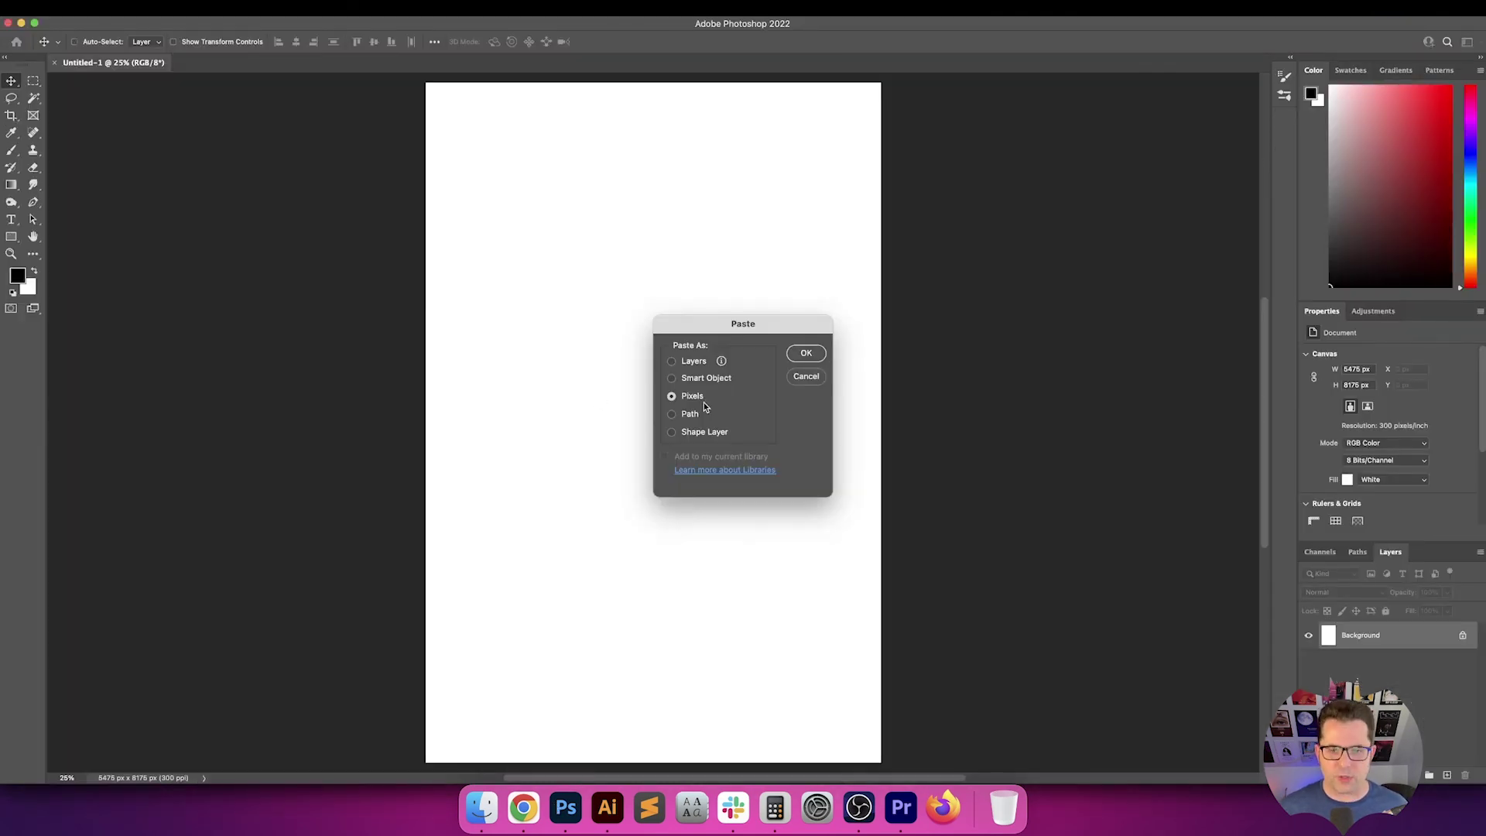
pyautogui.press('Return')
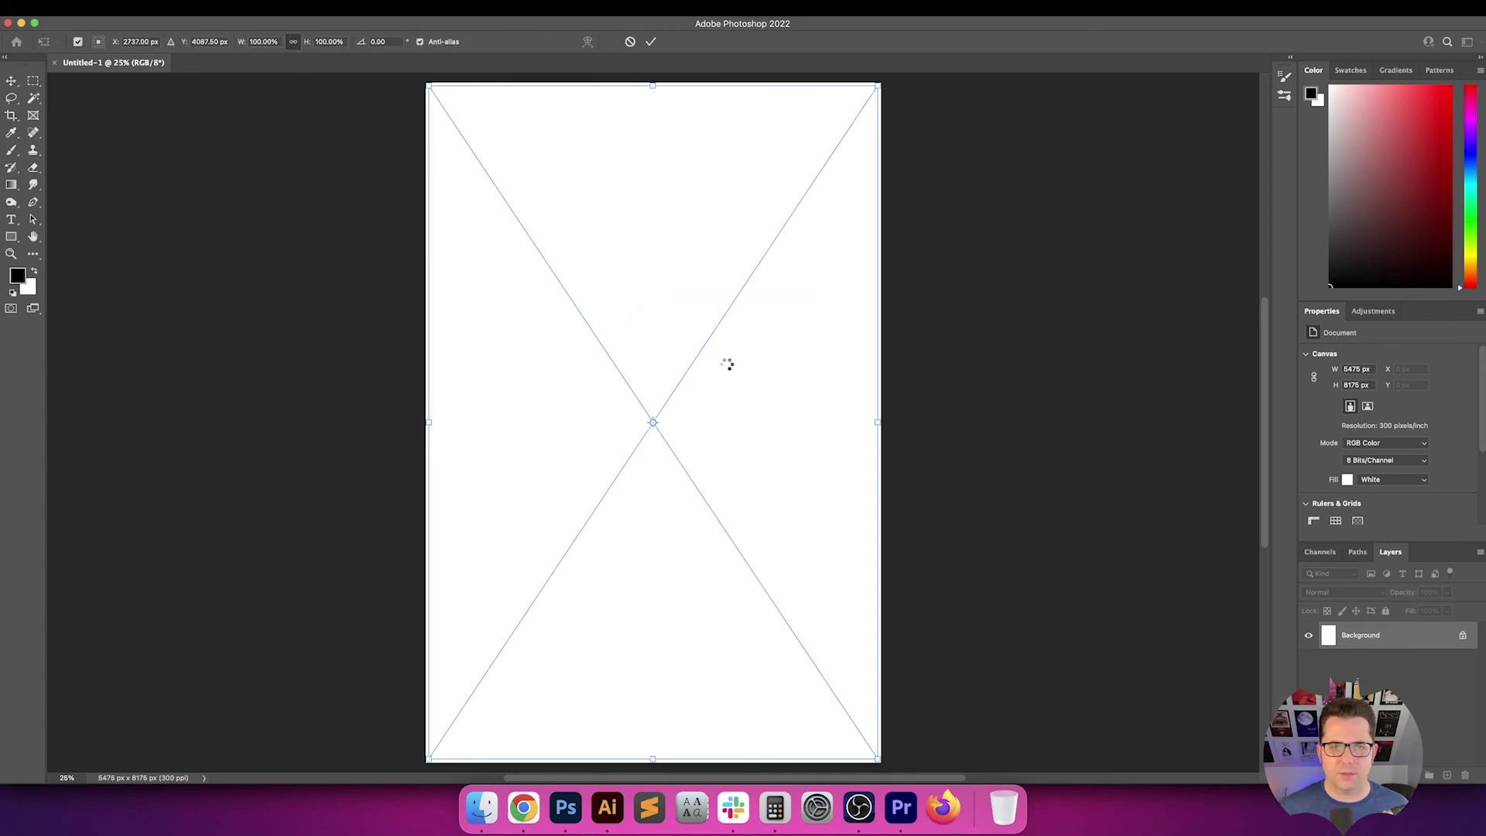
pyautogui.press('Return')
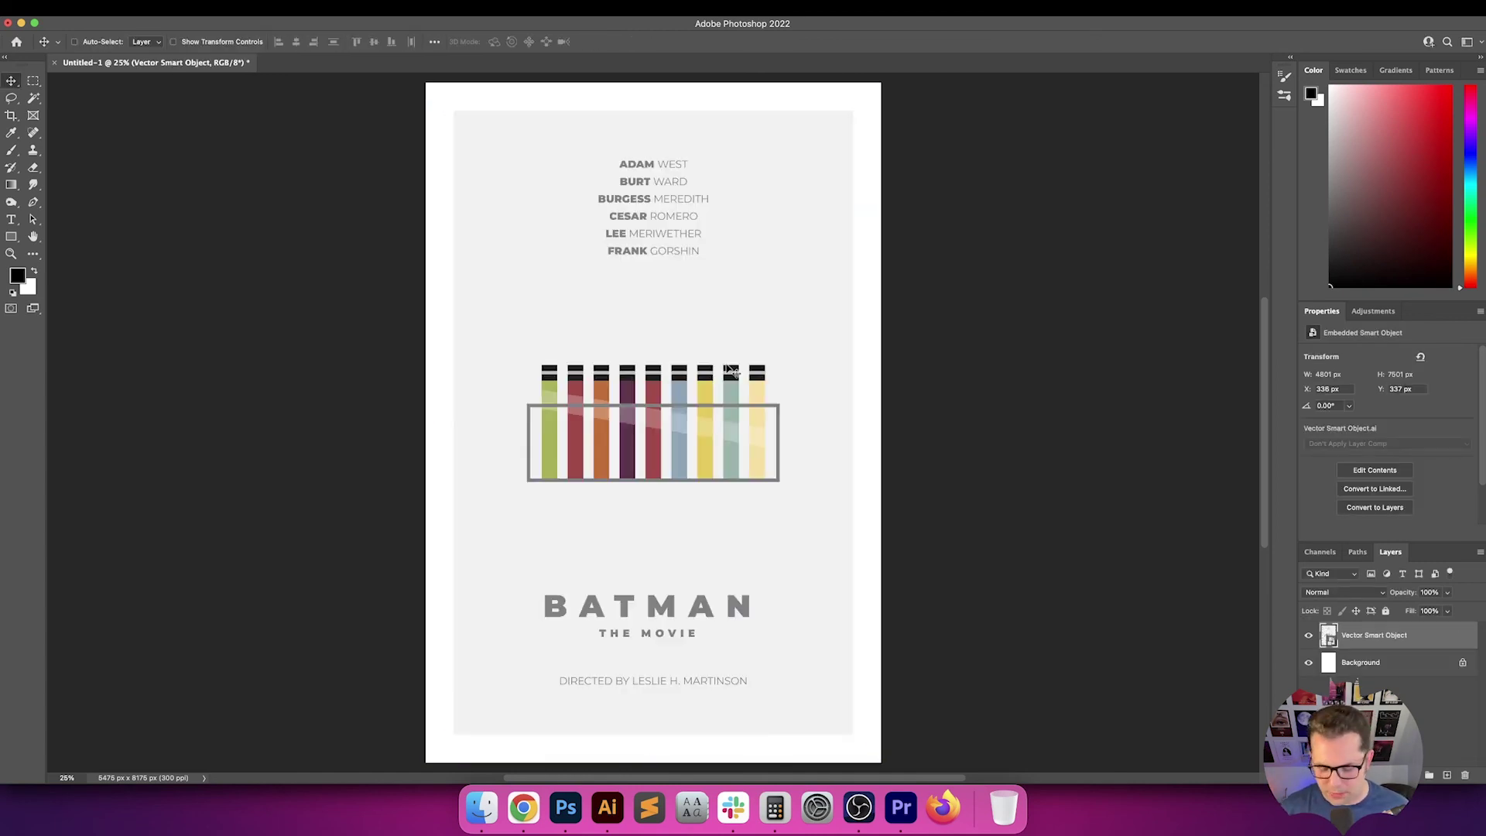
# Add a new layer named Grain above the poster and fill it with 50% Gray
pyautogui.press('super+minus')
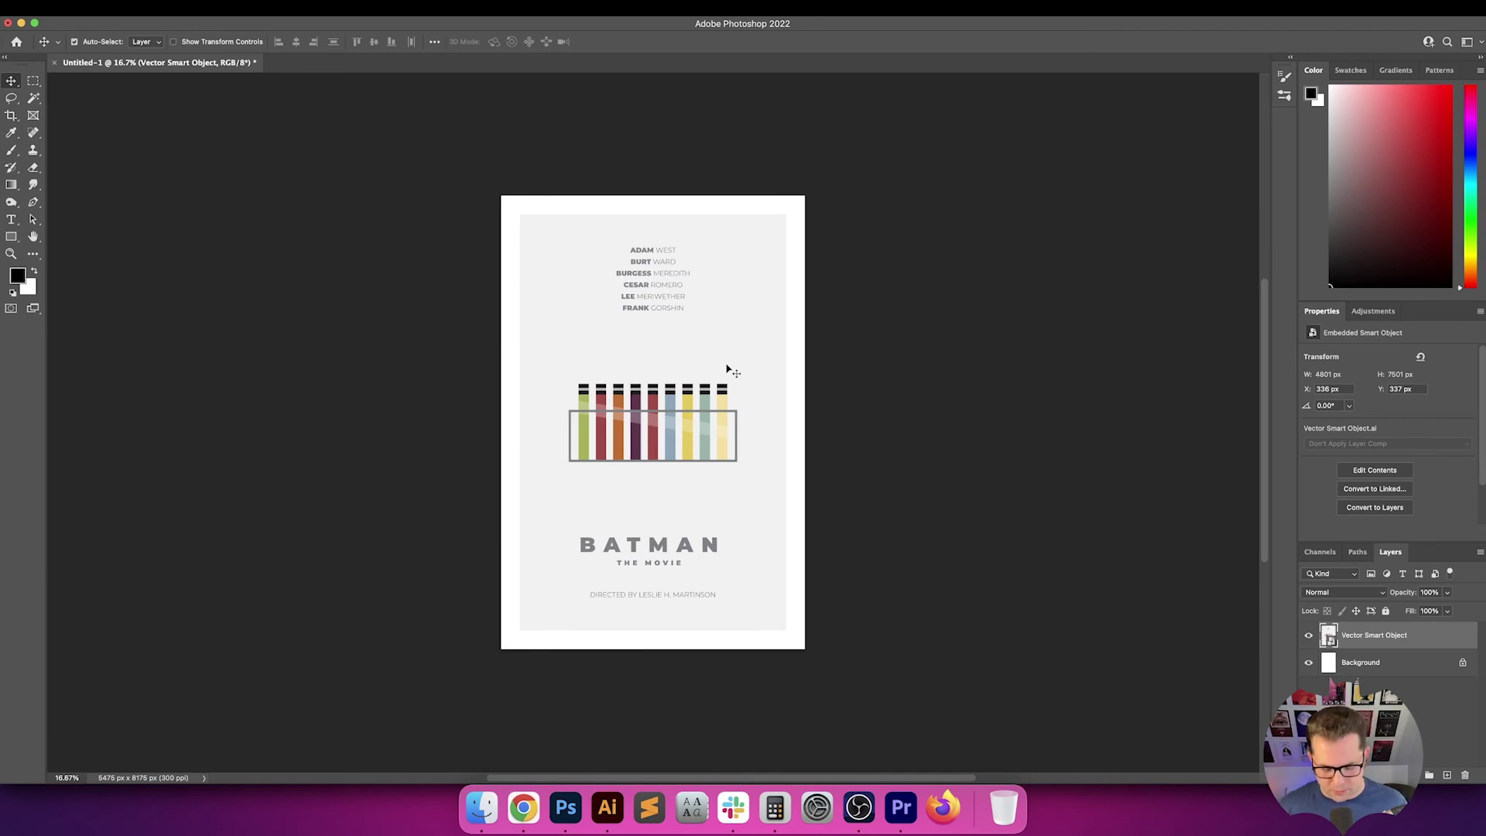
pyautogui.press('shift+super+n')
pyautogui.write('Grain')
pyautogui.press('Return')
pyautogui.hotkey('shift', 'F5')
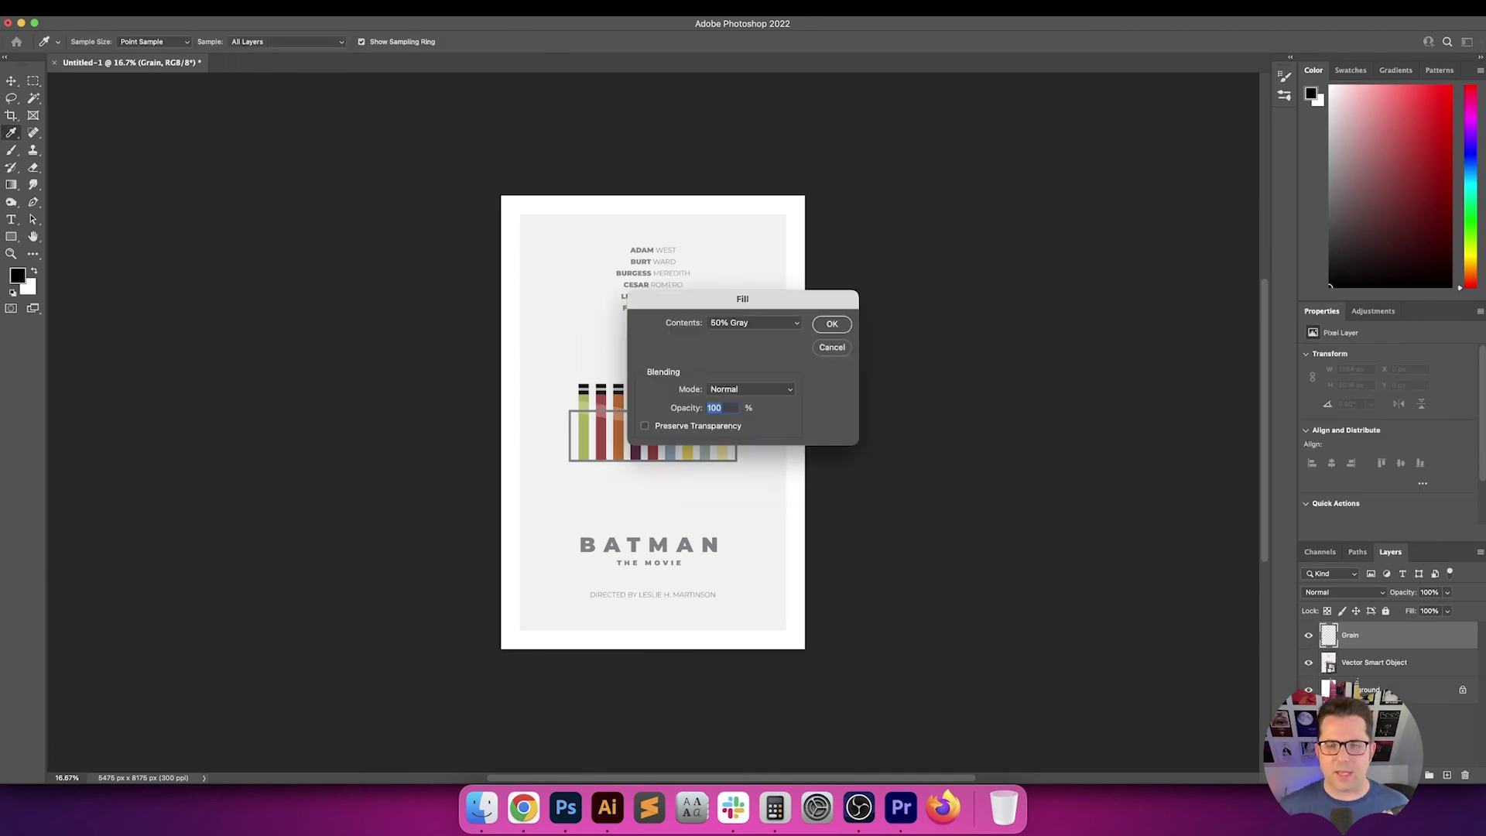
pyautogui.press('Return')
# Apply Camera Raw grain to the Grain layer with amount 50, size 25 and roughness 25
pyautogui.click(300, 9)
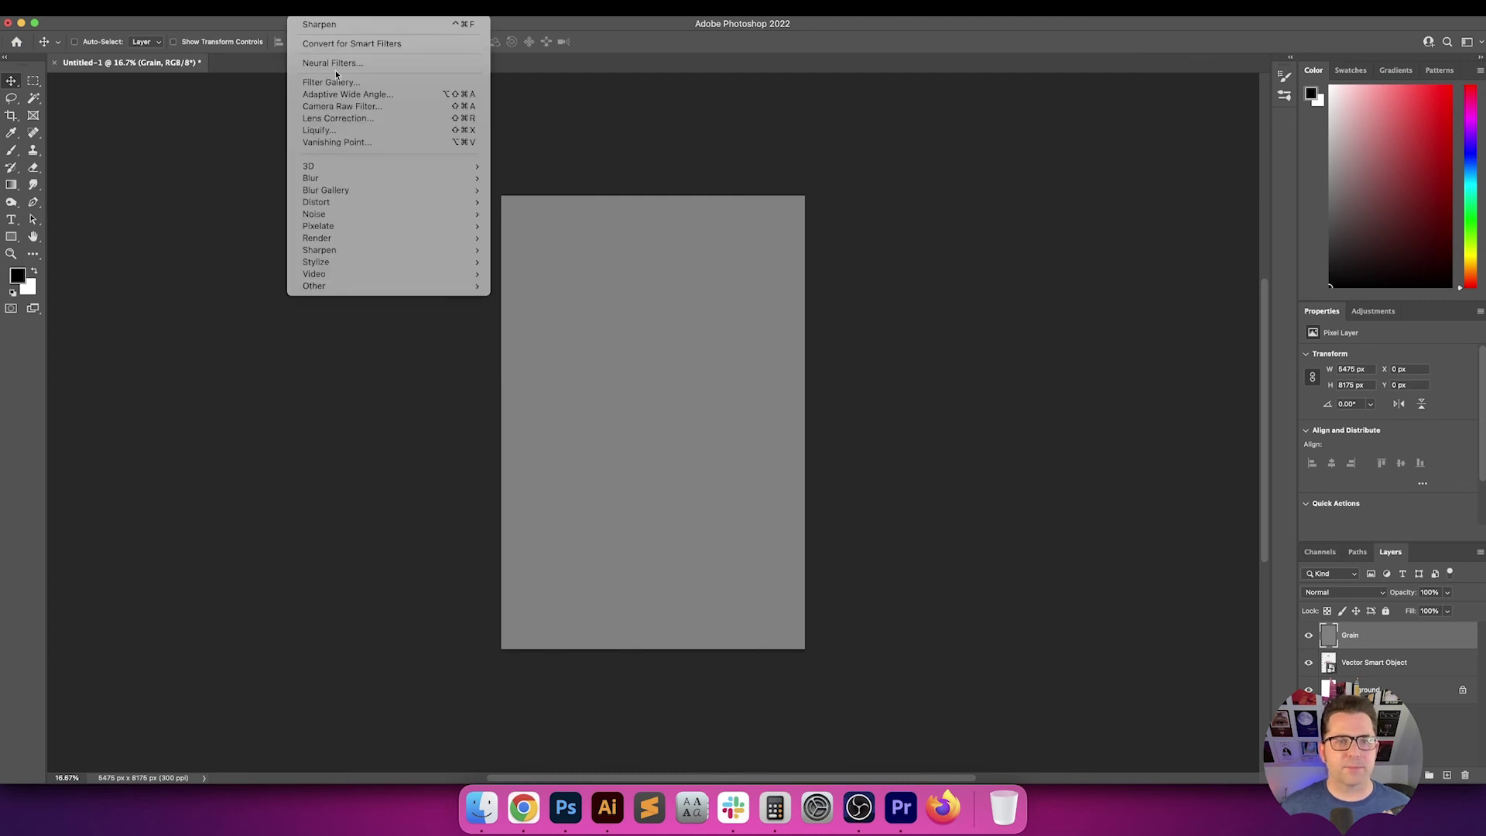
pyautogui.click(345, 105)
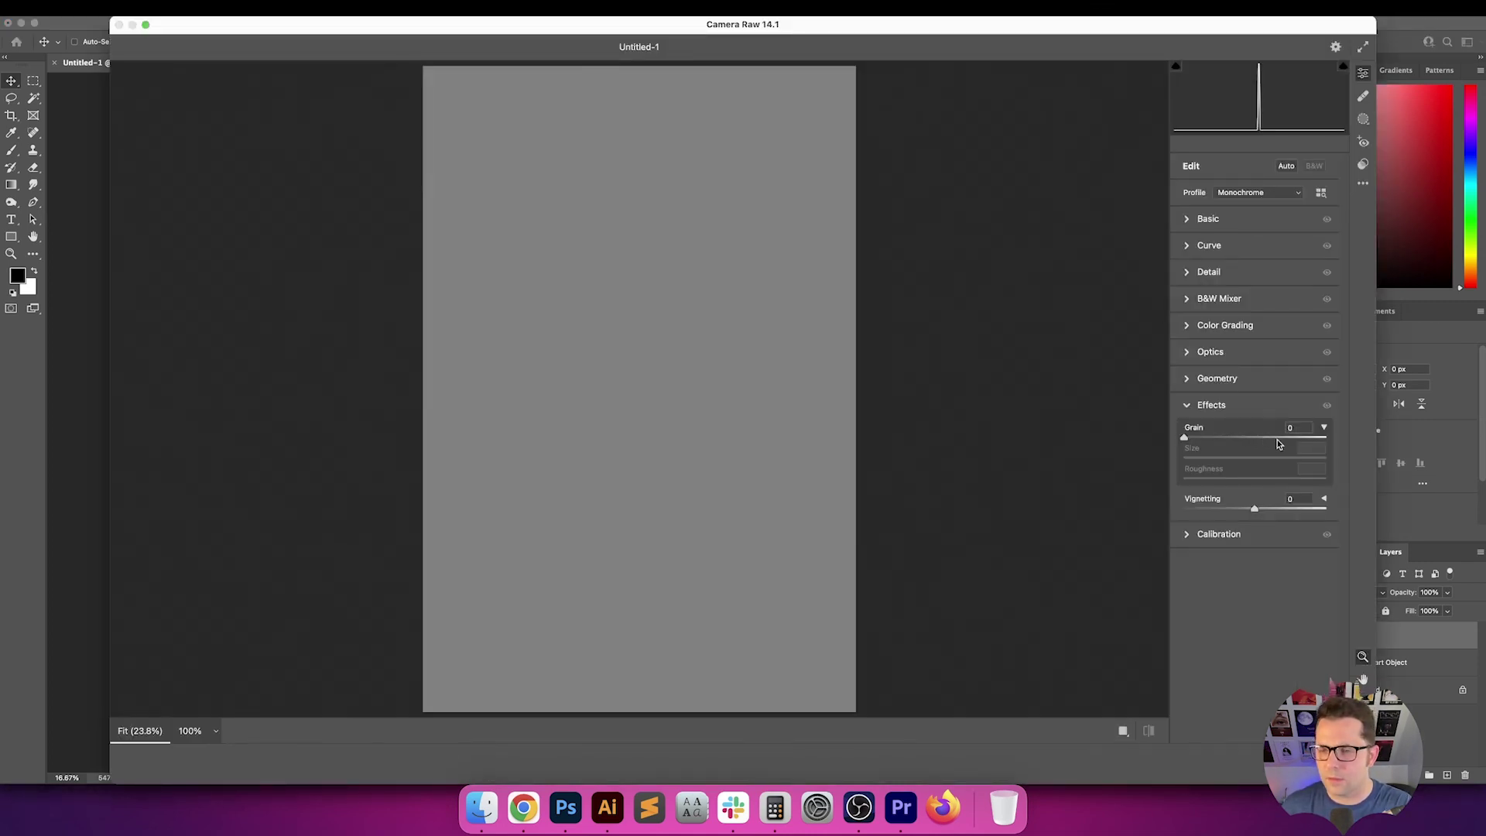
pyautogui.click(1324, 437)
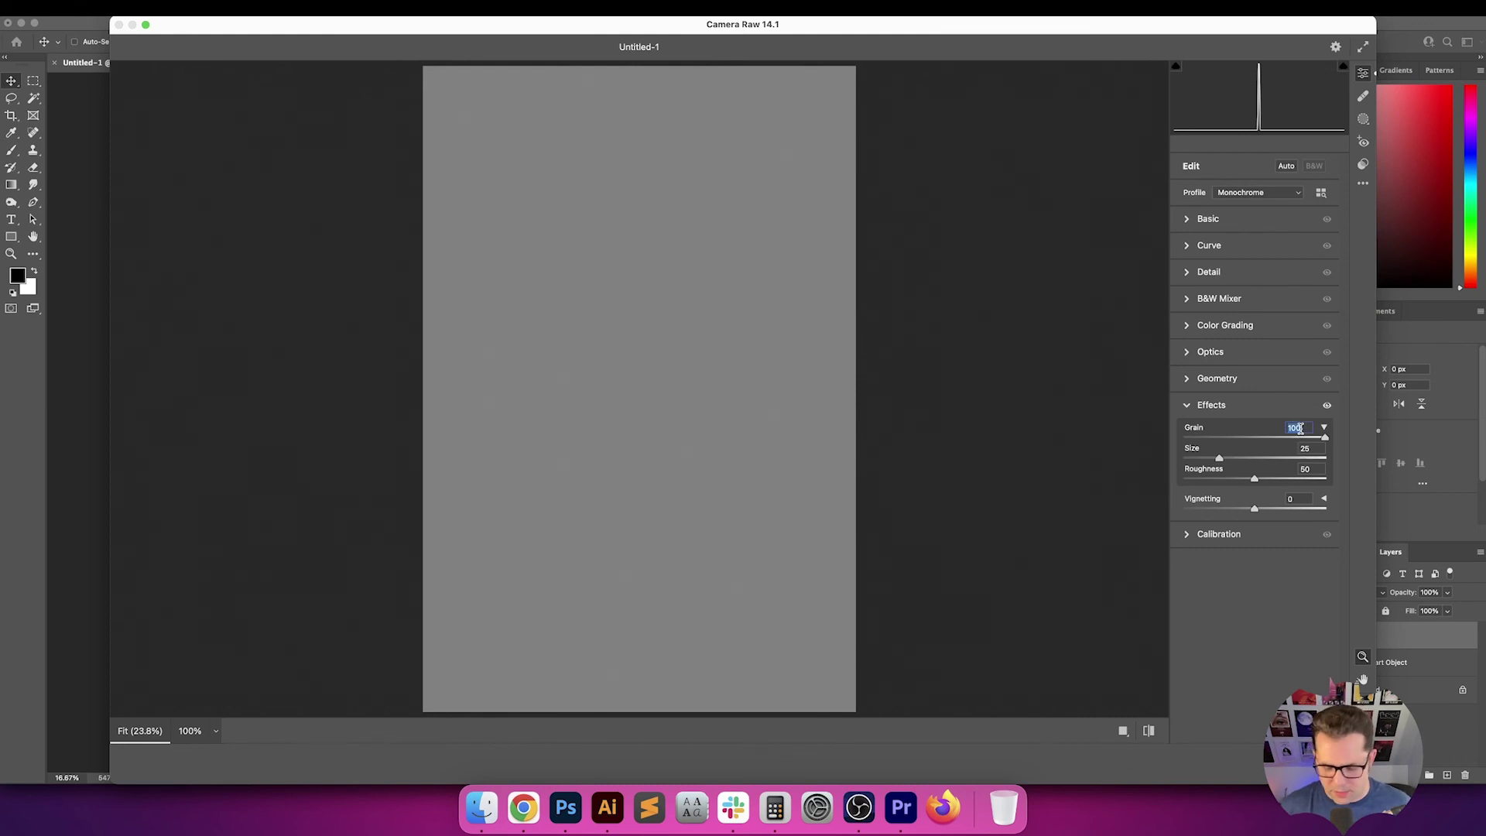
pyautogui.press('super+plus')
pyautogui.press('super+plus')
pyautogui.press('super+plus')
pyautogui.press('super+plus')
pyautogui.press('super+plus')
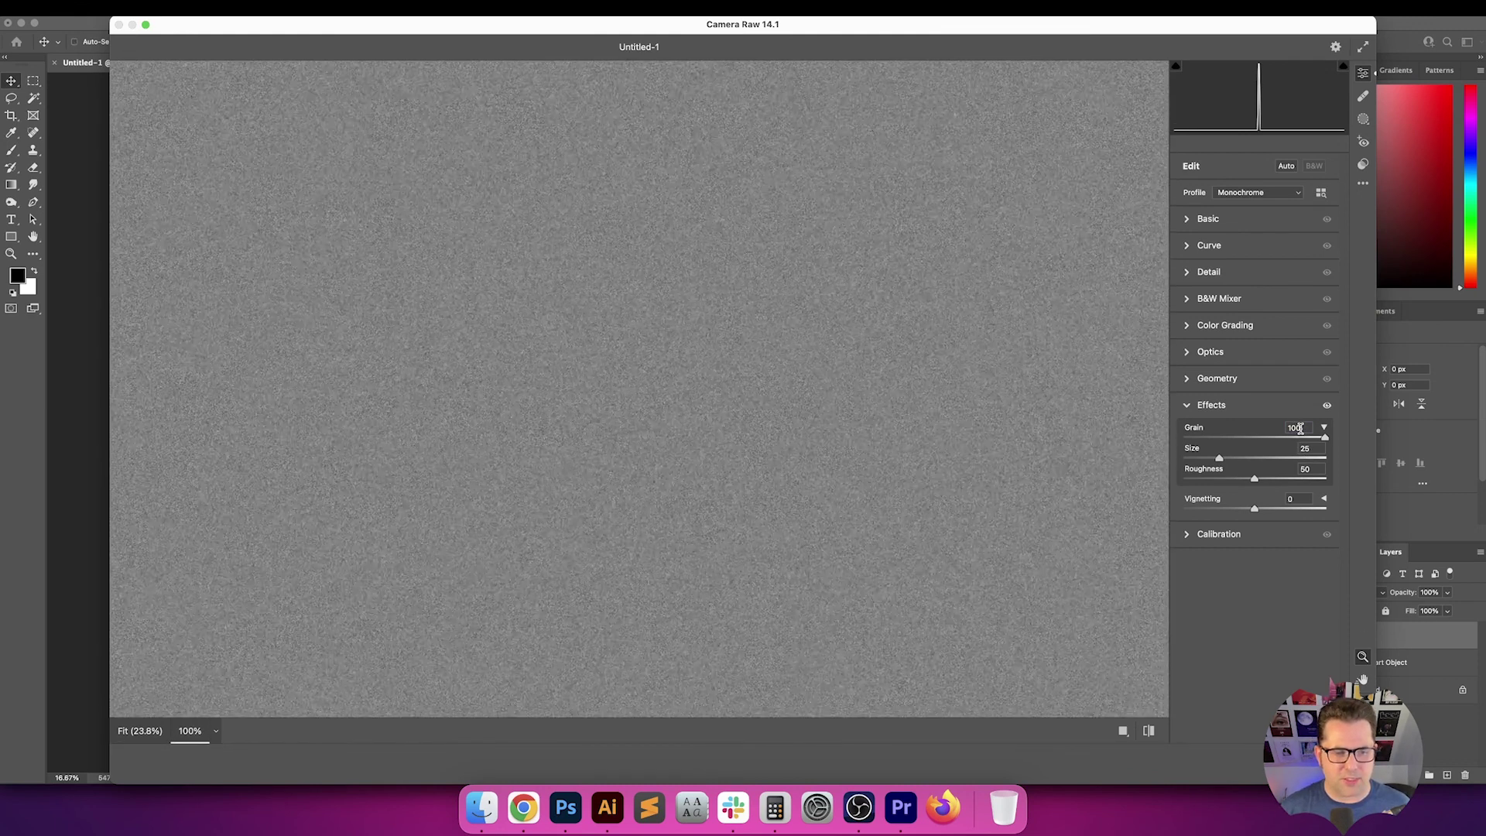
pyautogui.write('50')
pyautogui.press('Tab')
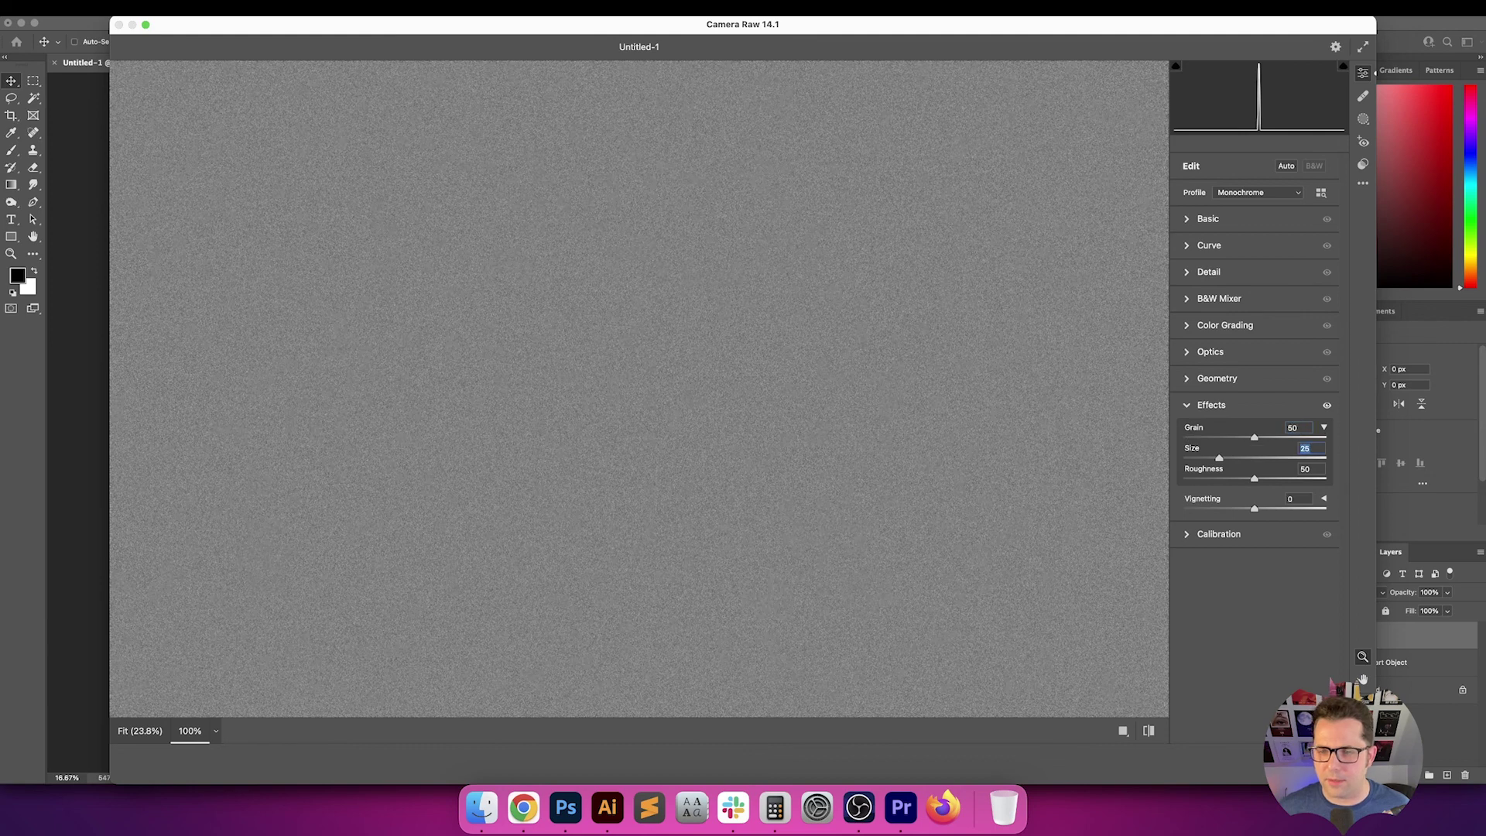
pyautogui.write('25')
pyautogui.press('Tab')
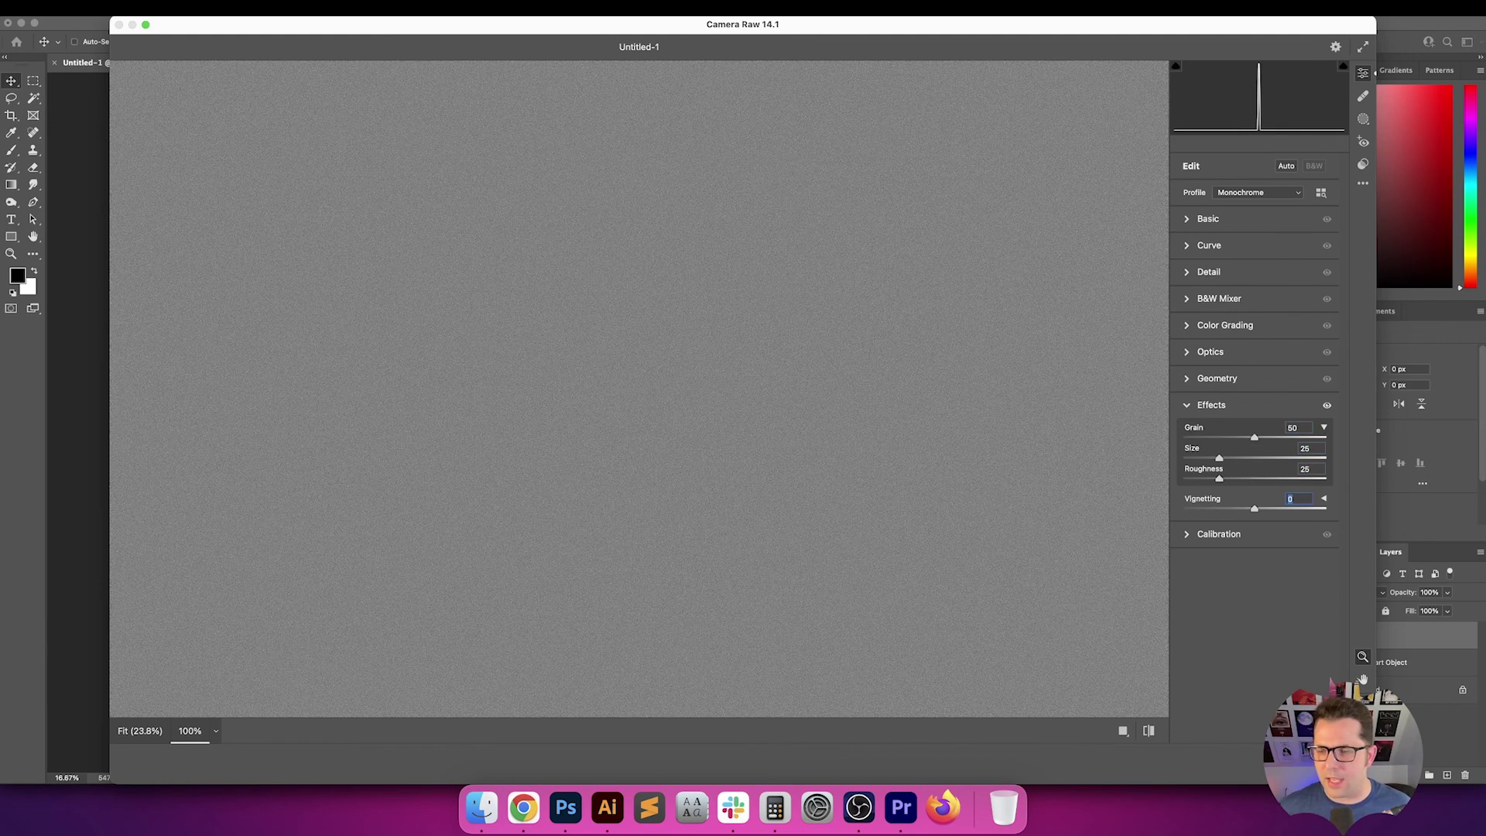
pyautogui.press('Return')
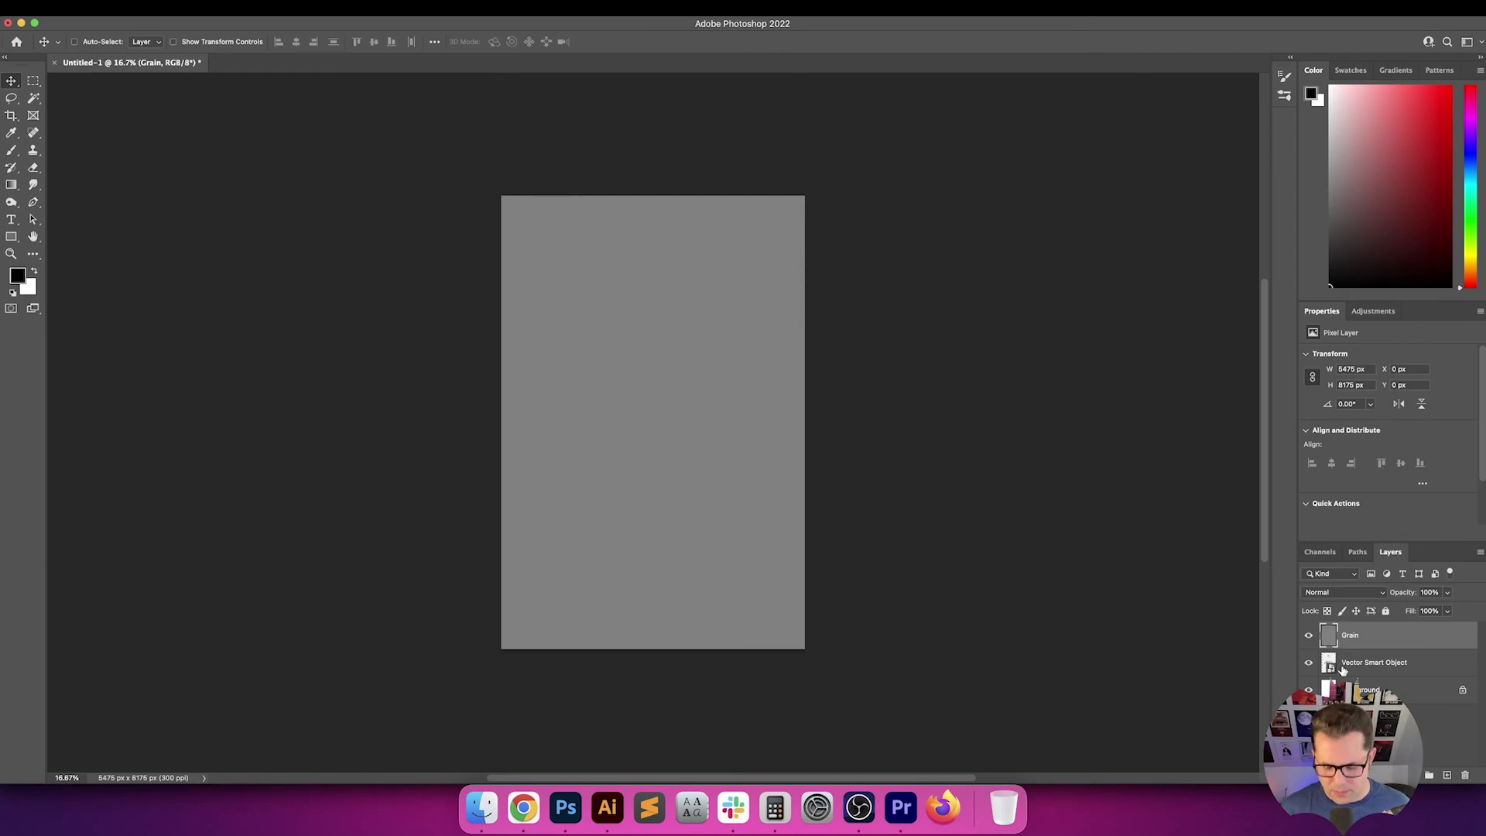
# Check the grain texture up close and set the Grain layer's blend mode to Overlay
pyautogui.press('super+plus')
pyautogui.press('super+plus')
pyautogui.press('super+plus')
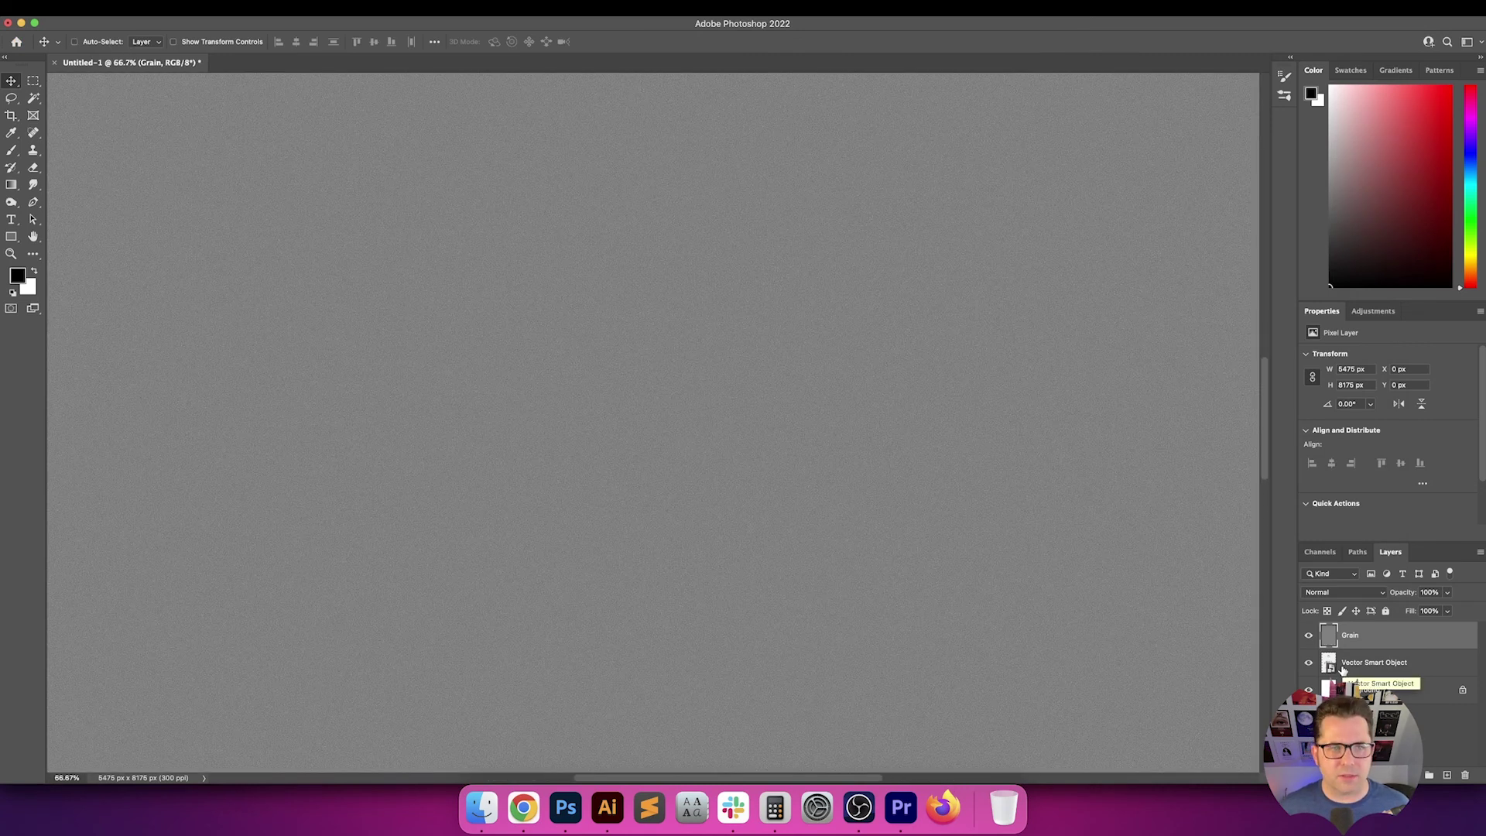
pyautogui.press('super+equal')
pyautogui.press('super+equal')
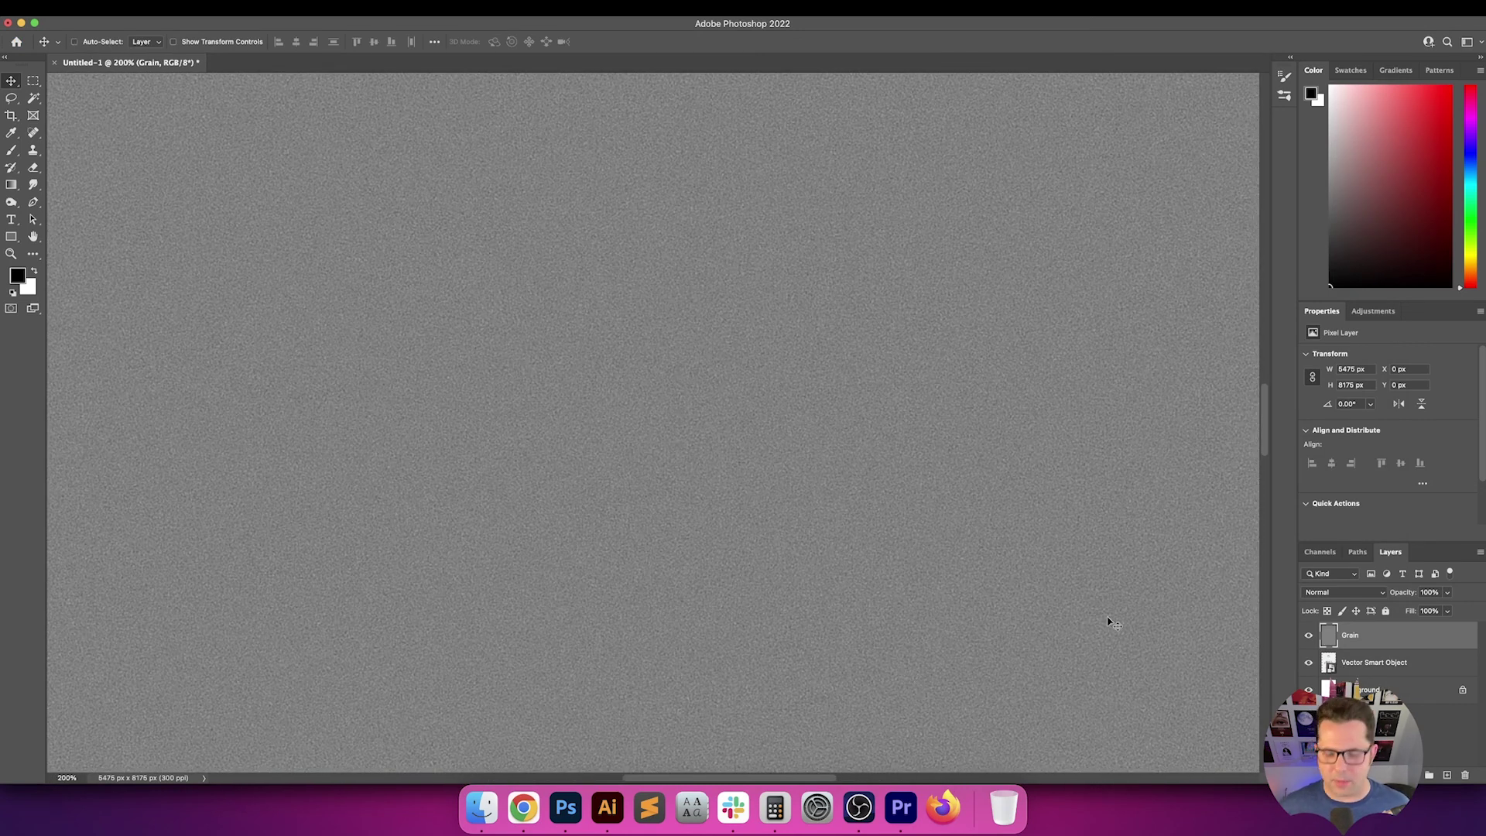
pyautogui.press('super+minus')
pyautogui.click(1370, 592)
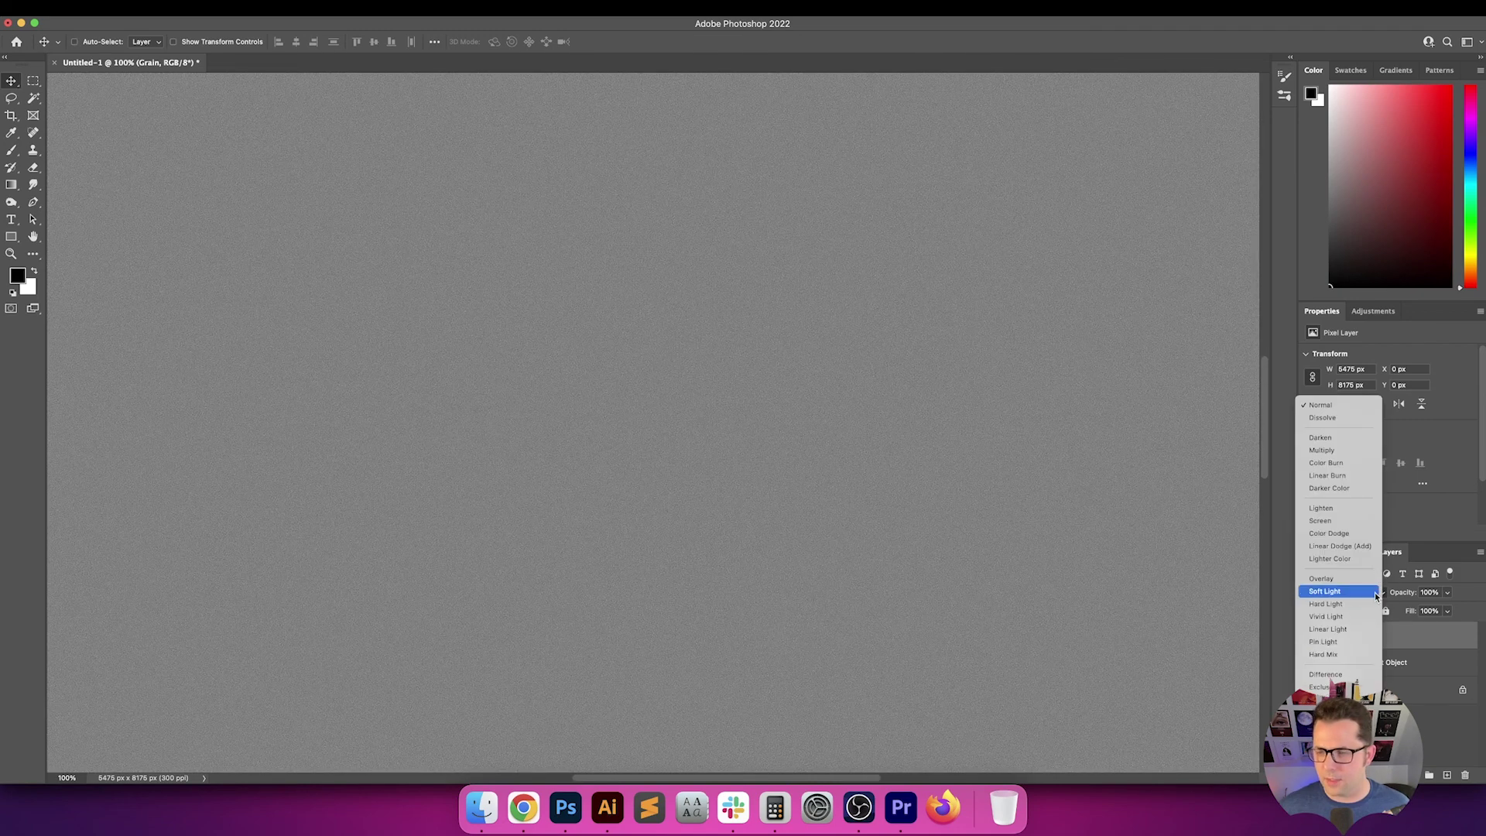
pyautogui.click(1321, 579)
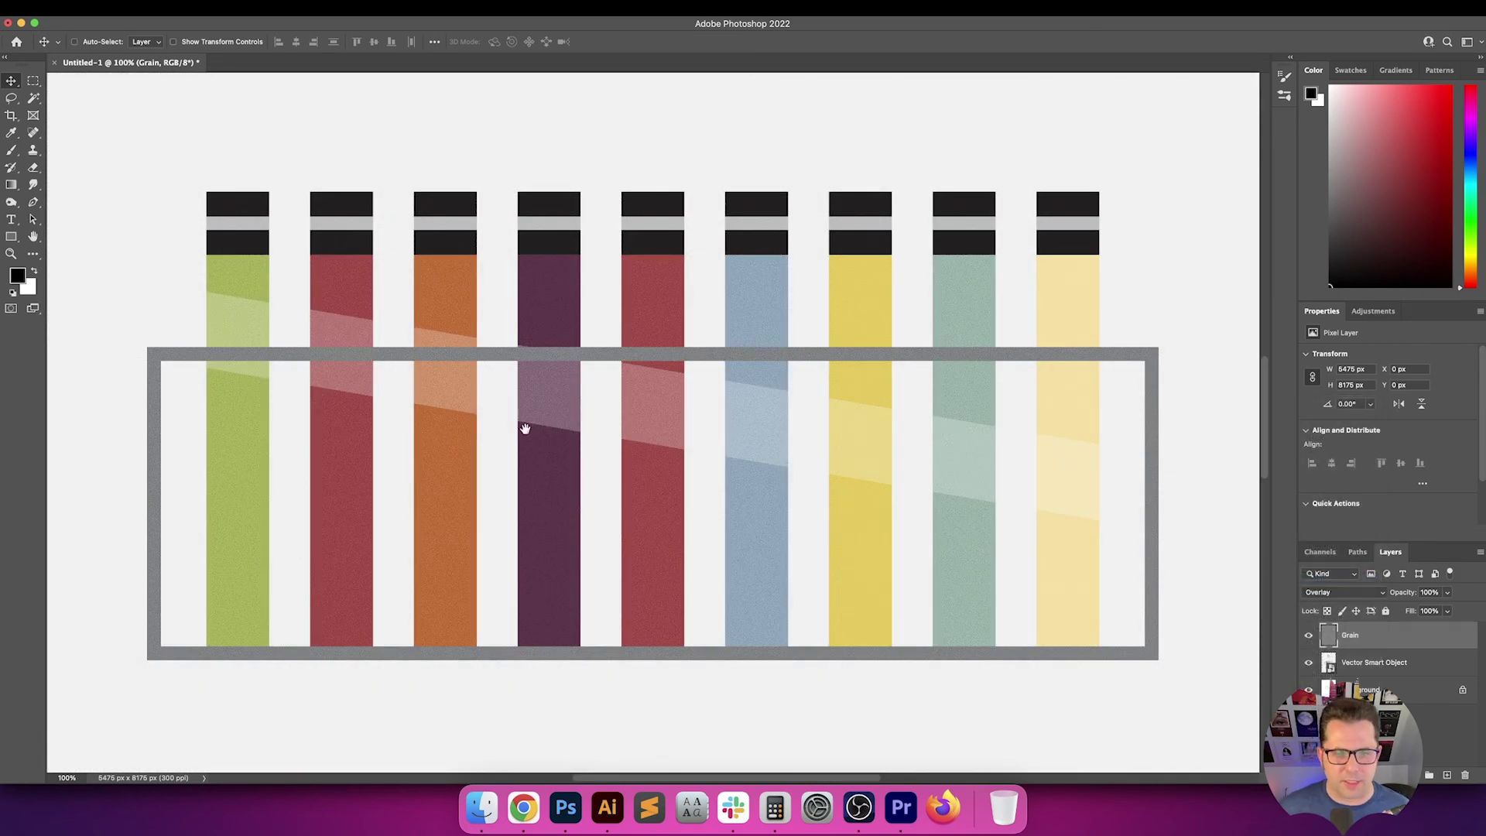
# Try Soft Light and Hard Light on the Grain layer and settle on the Vivid Light blend mode
pyautogui.moveTo(524, 428); pyautogui.dragTo(620, 371)
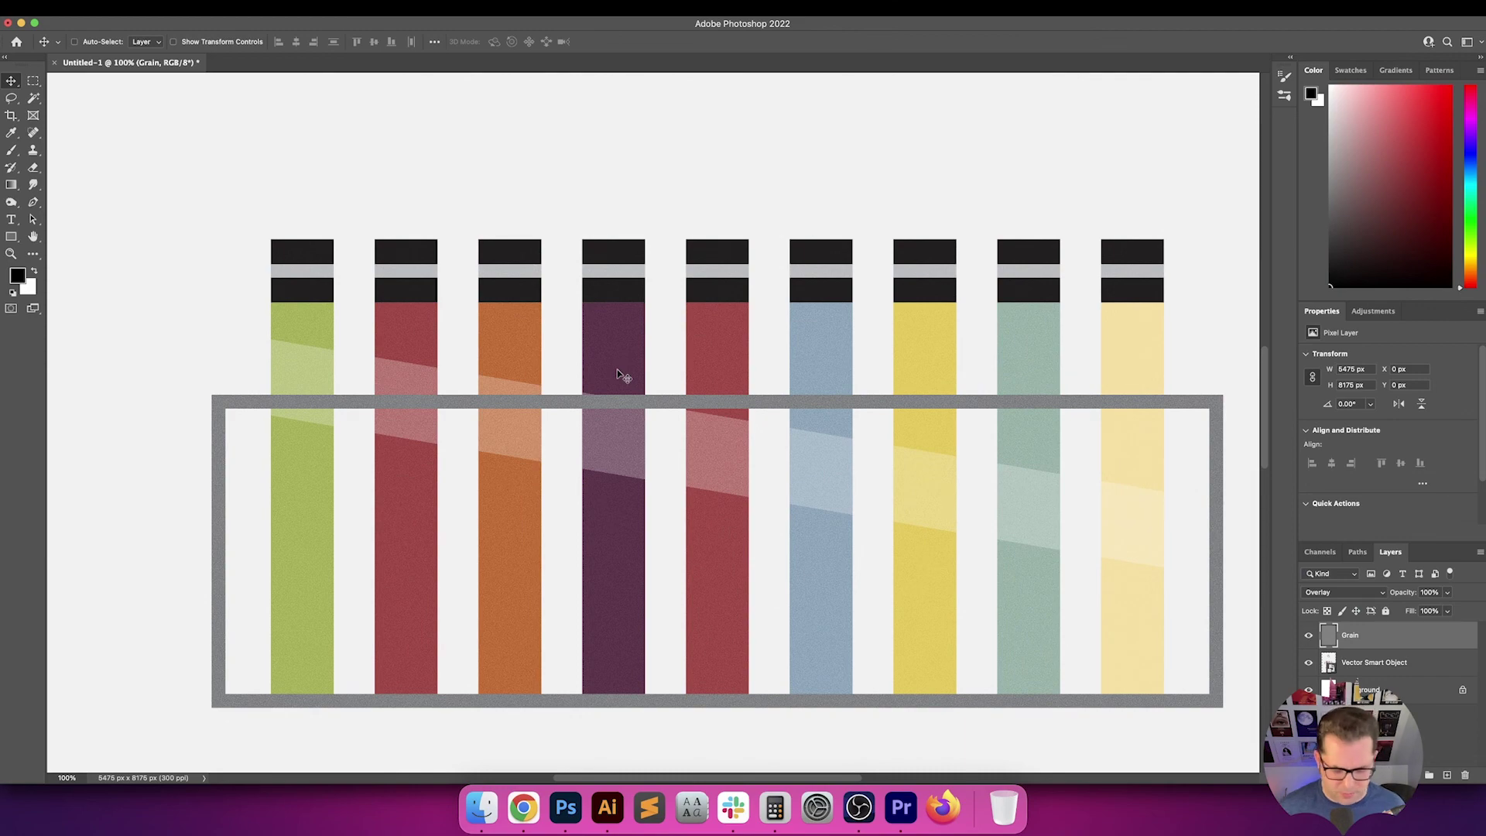
pyautogui.hotkey('shift', '-')
pyautogui.hotkey('shift', '+')
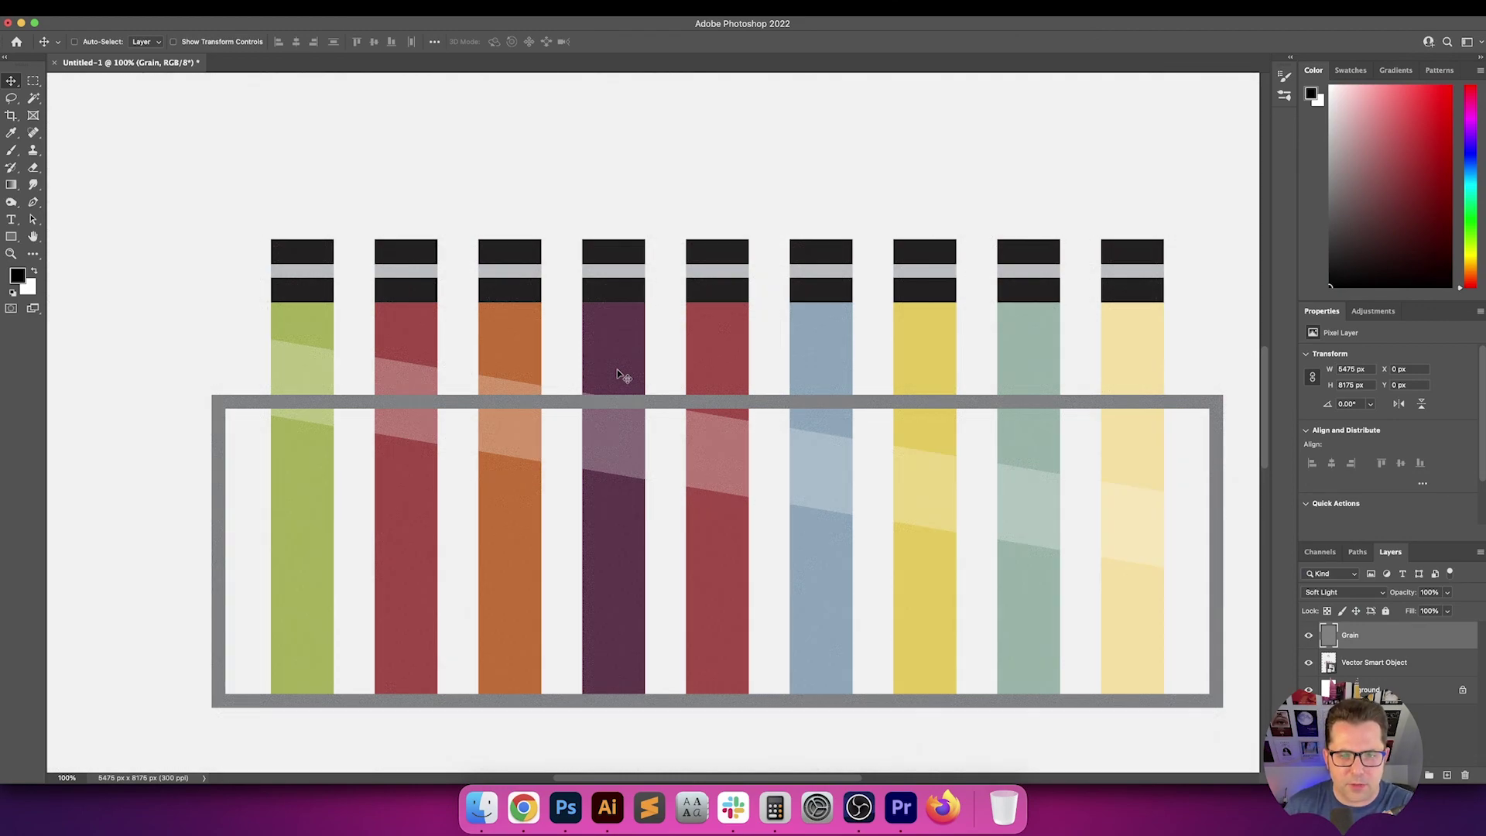
pyautogui.hotkey('shift', '+')
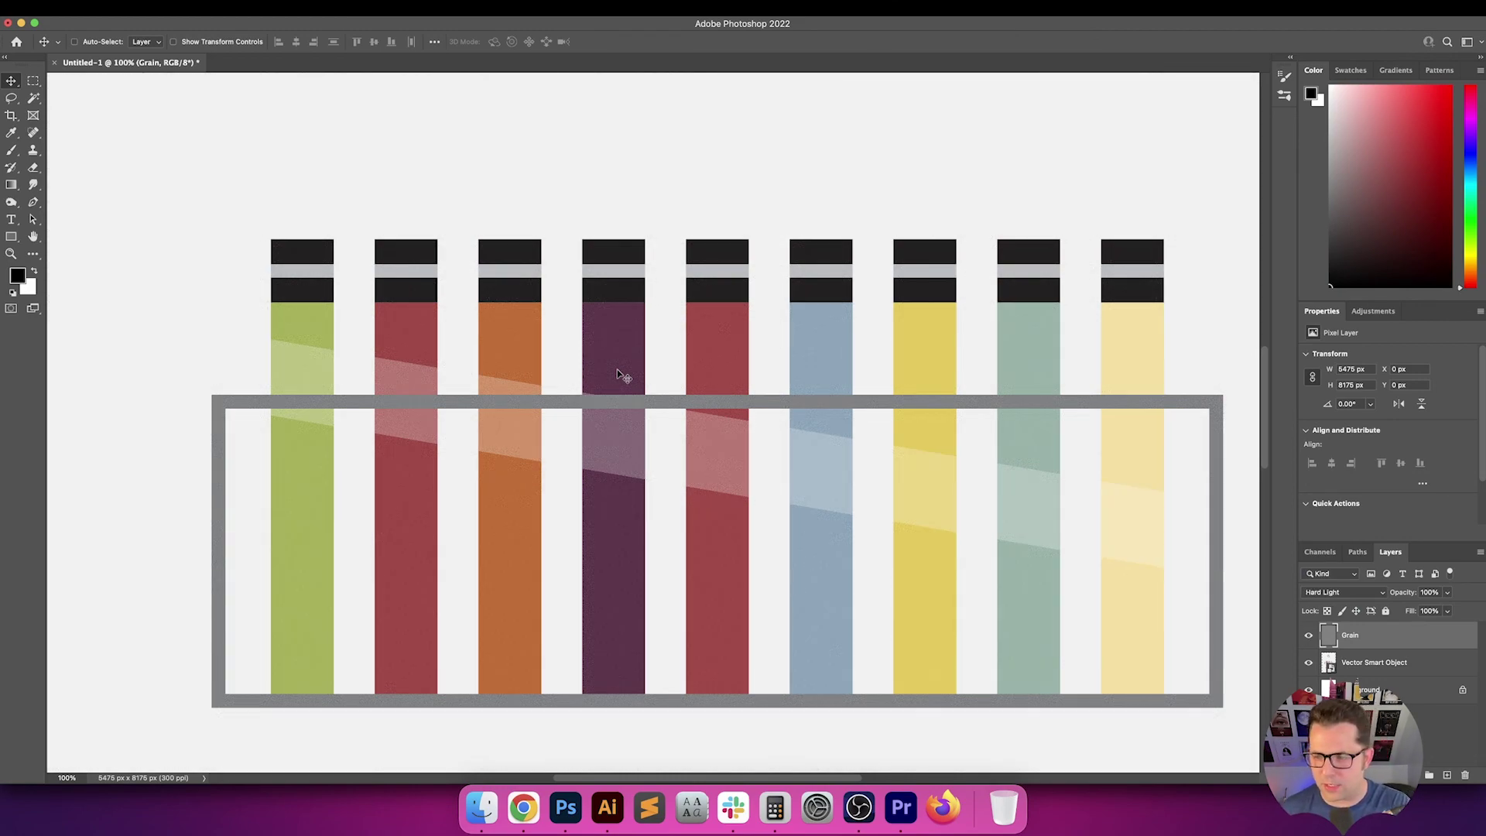
pyautogui.hotkey('shift', '+')
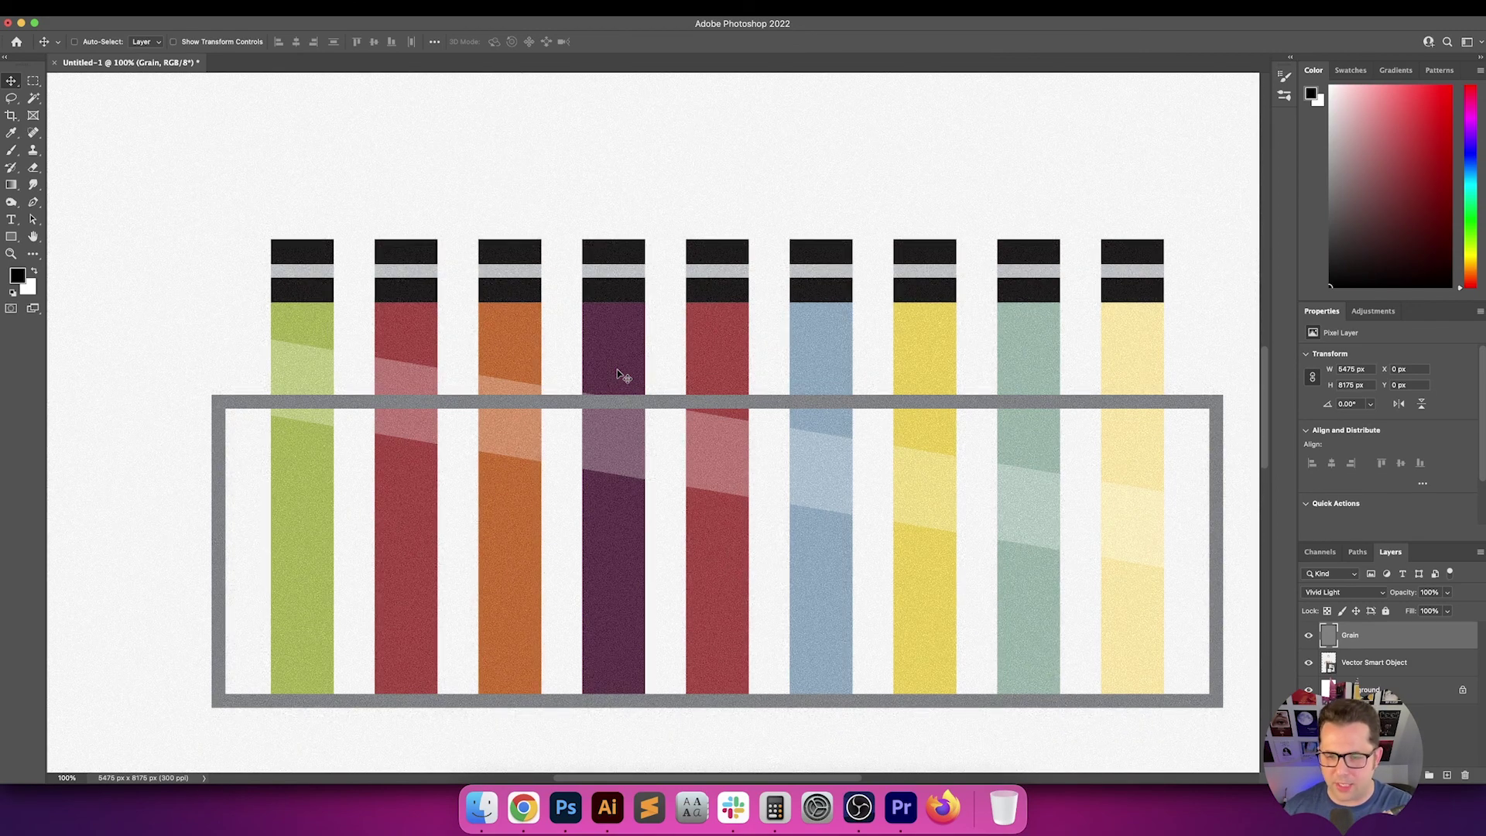
# Examine the grain on the cast list, test tubes and title, and view the whole poster in full-screen mode
pyautogui.scroll(-15, 616, 369)
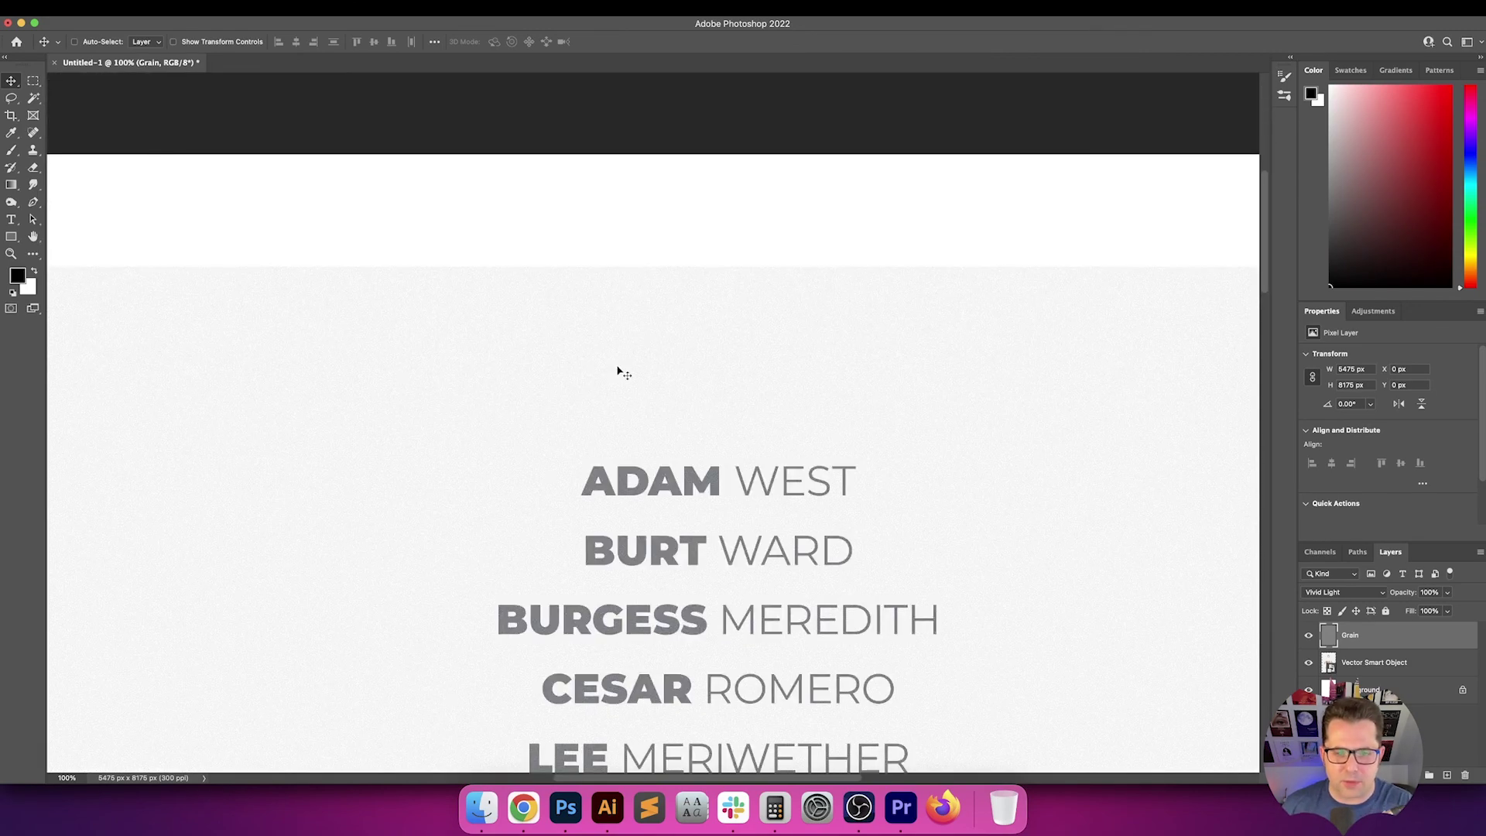
pyautogui.moveTo(418, 491); pyautogui.dragTo(704, 498)
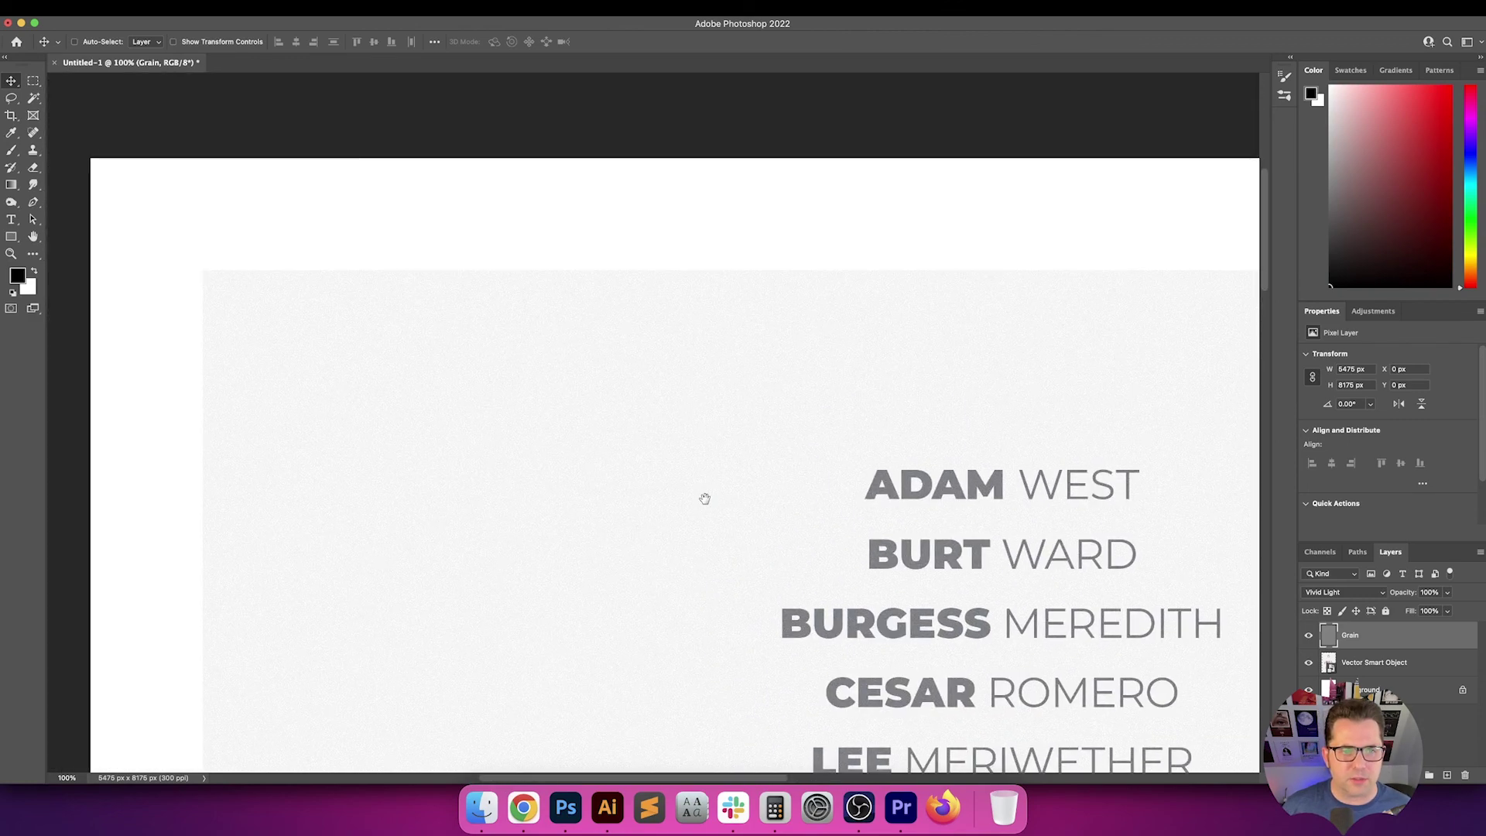
pyautogui.scroll(-15, 704, 499)
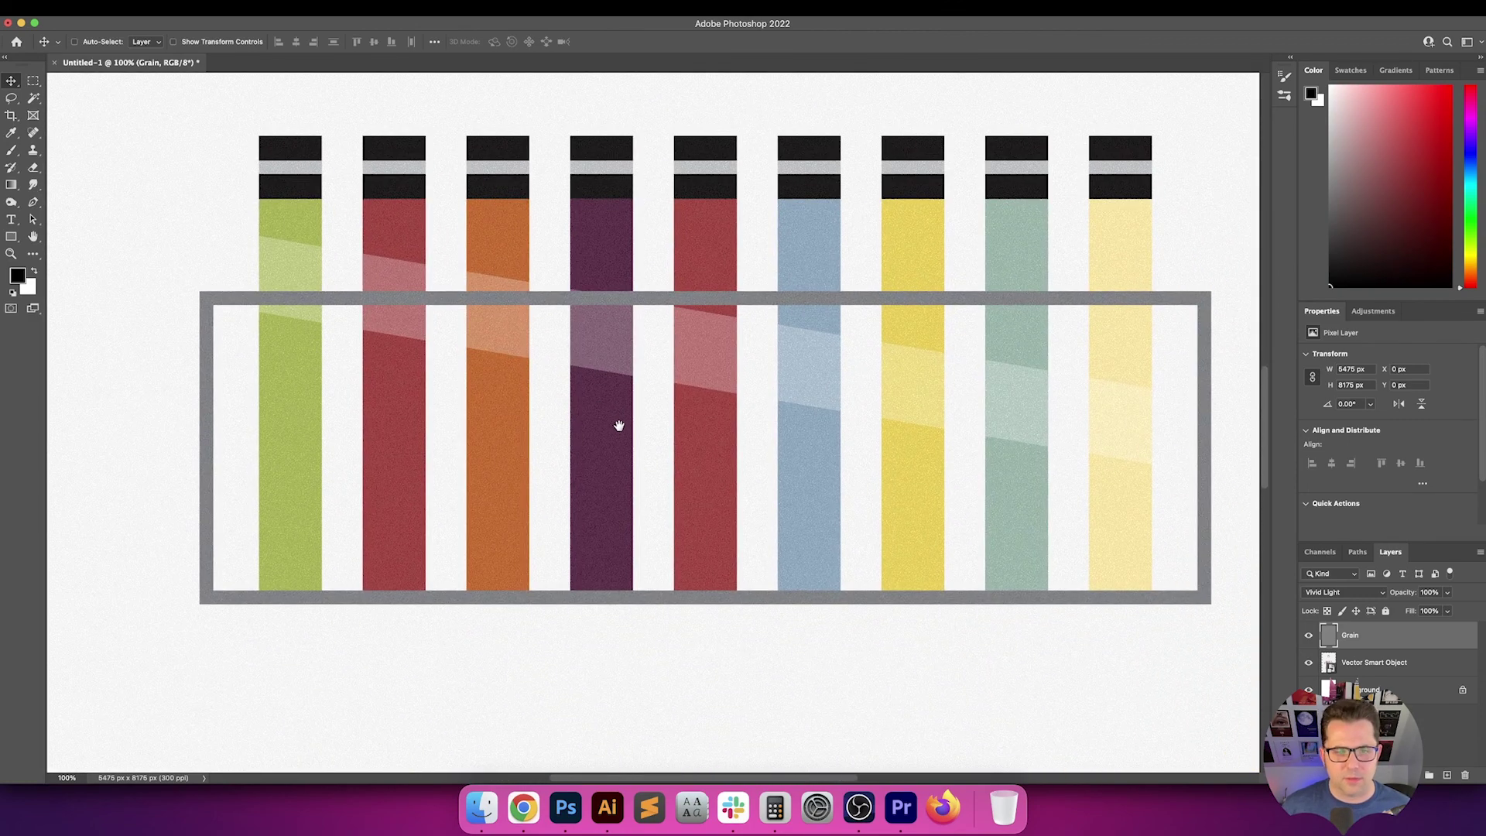
pyautogui.scroll(-15, 619, 426)
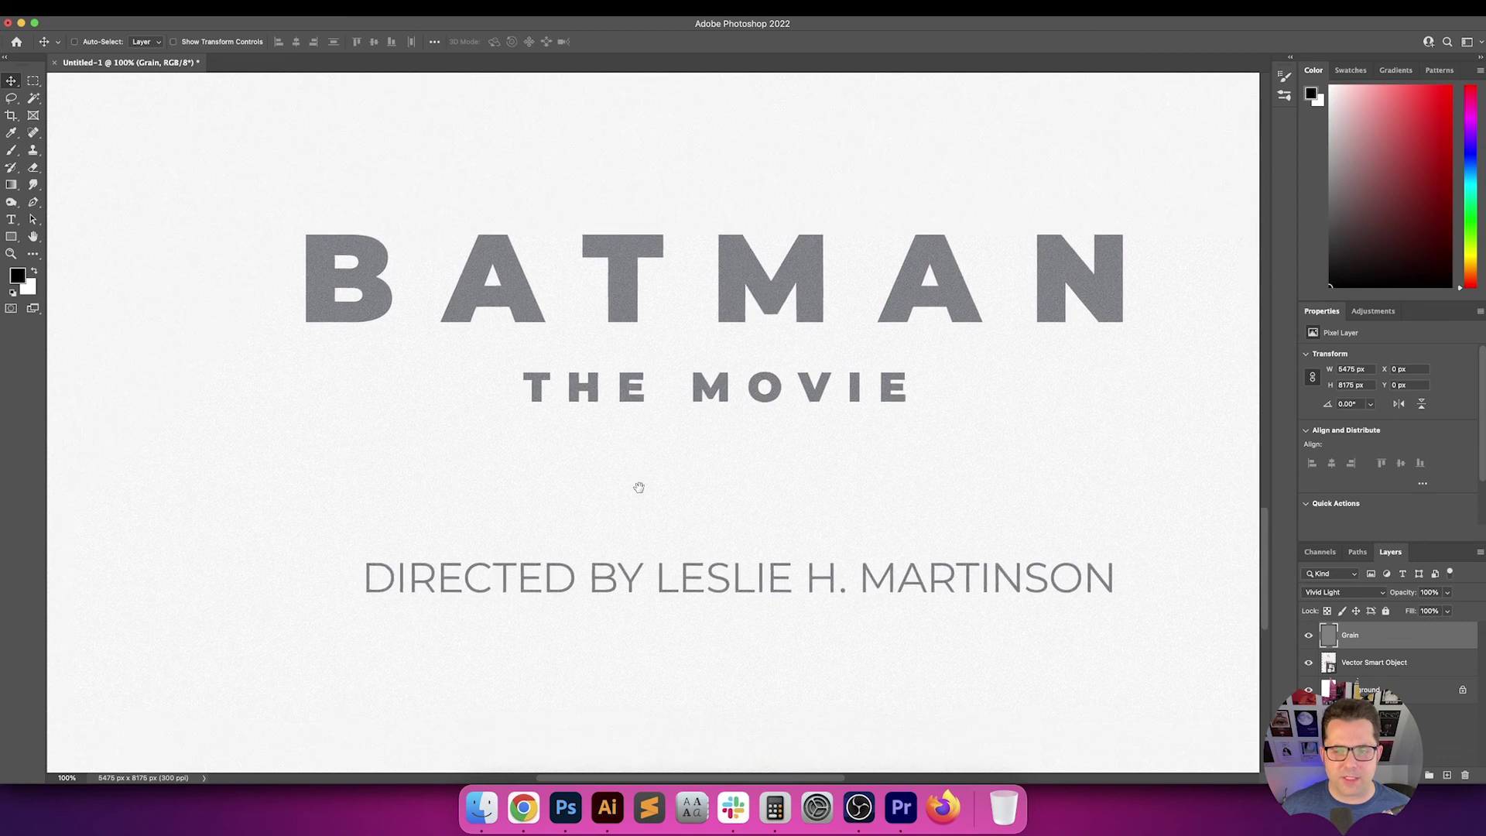
pyautogui.scroll(-1, 638, 487)
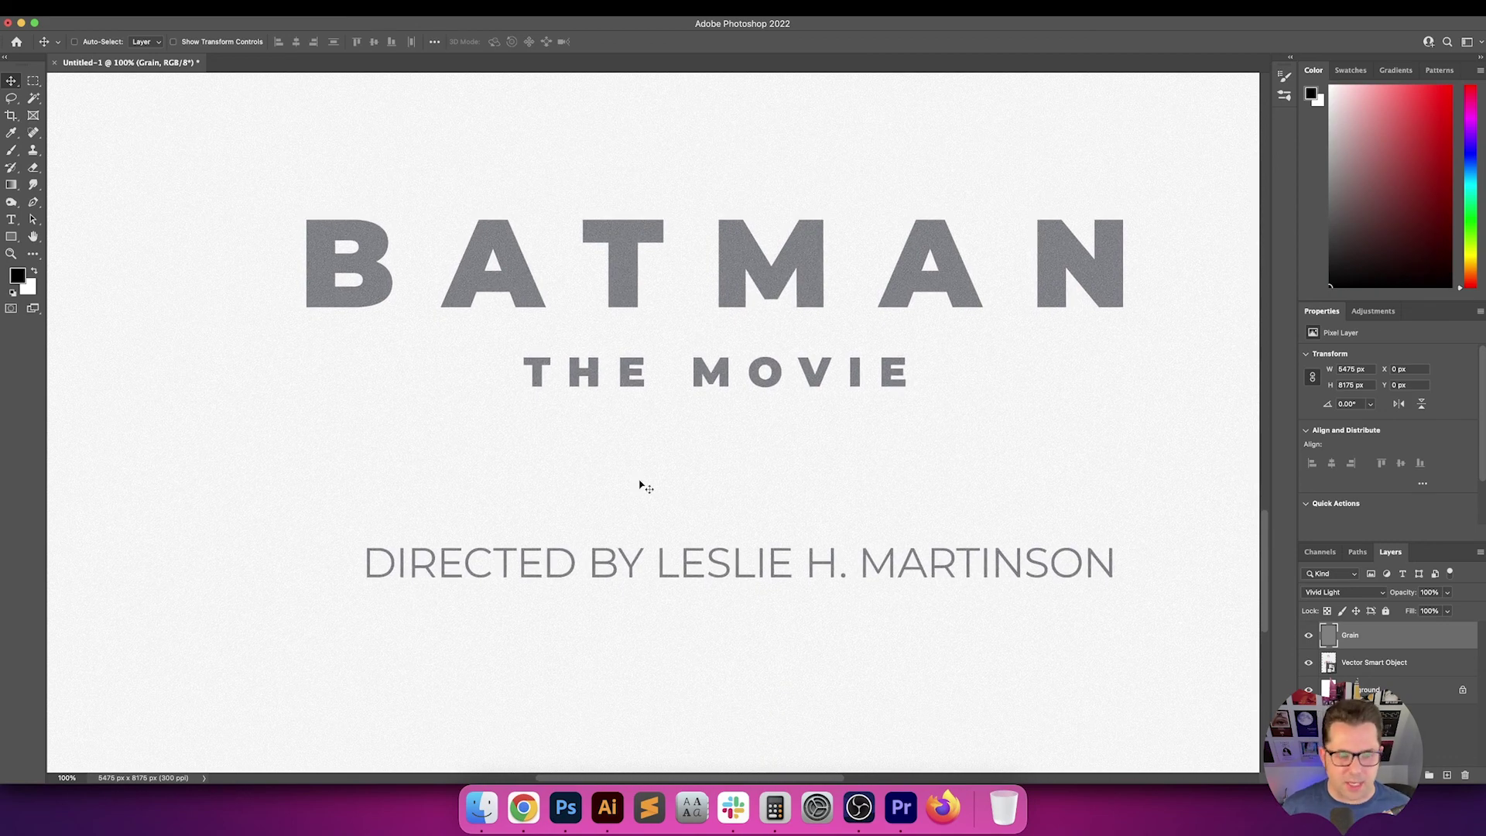
pyautogui.press('f')
pyautogui.press('f')
pyautogui.press('super+0')
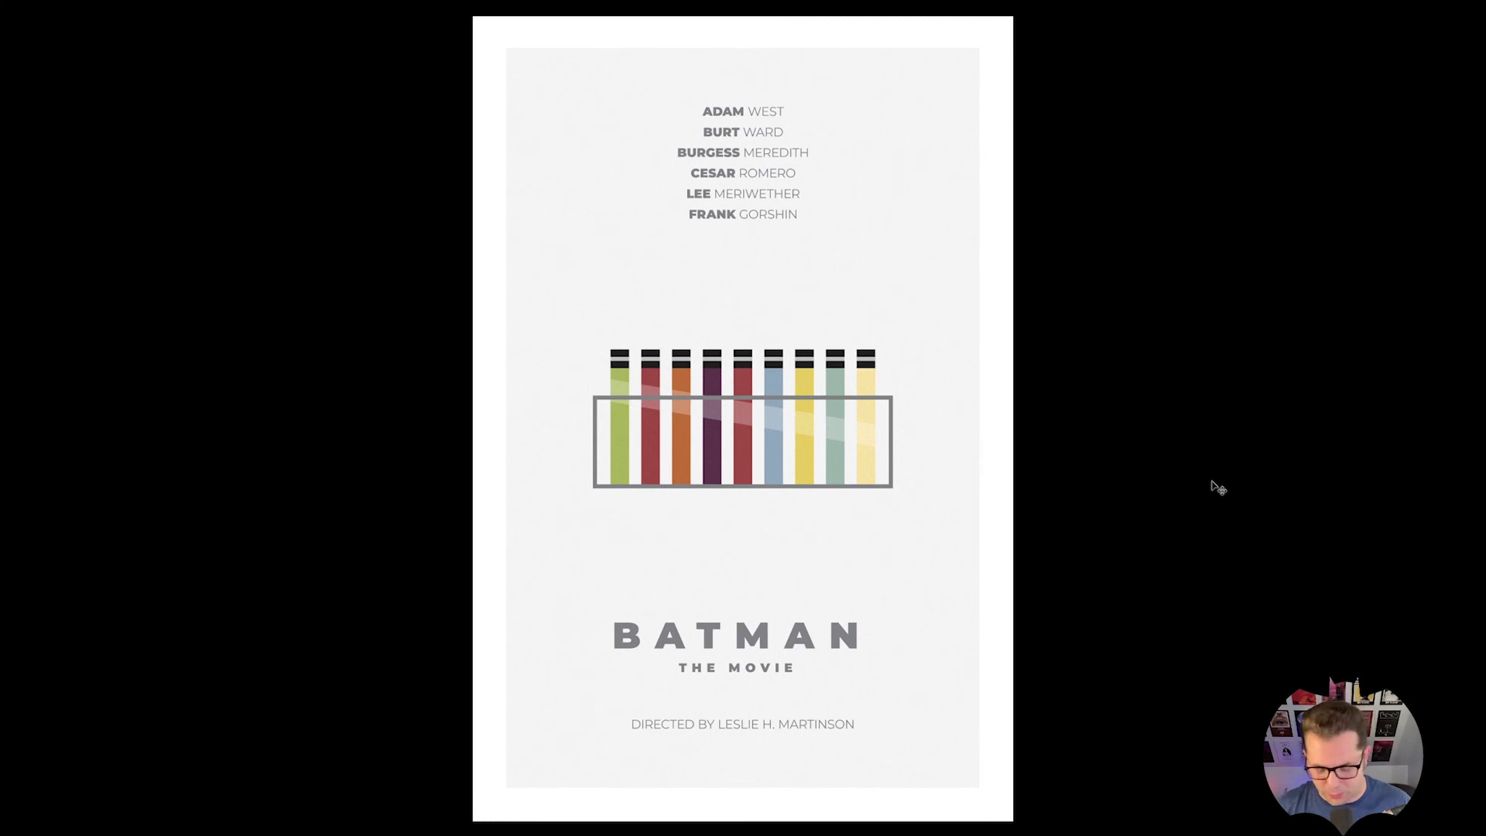
pyautogui.hotkey('ctrl', '-')
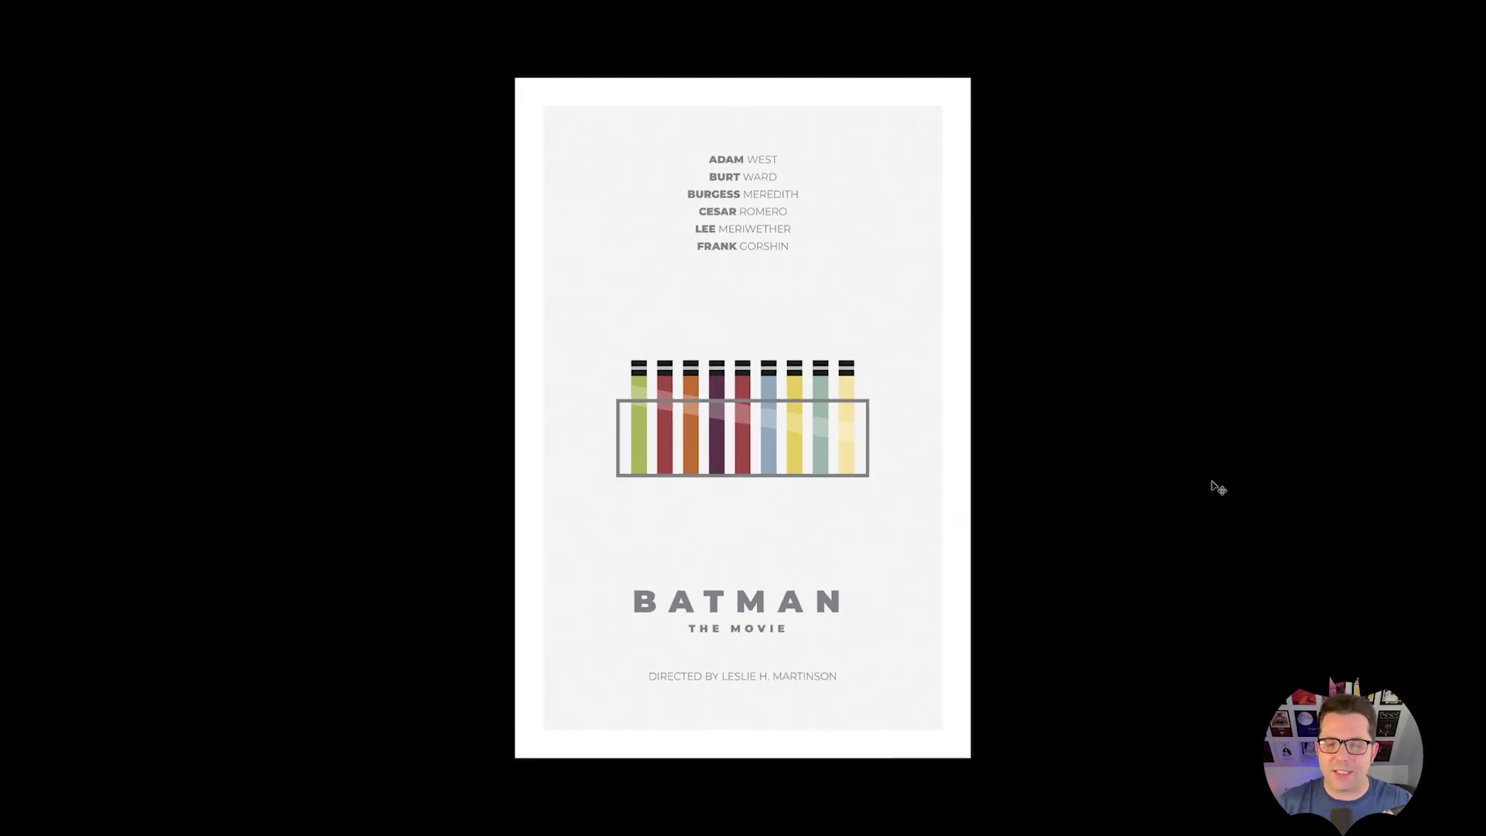